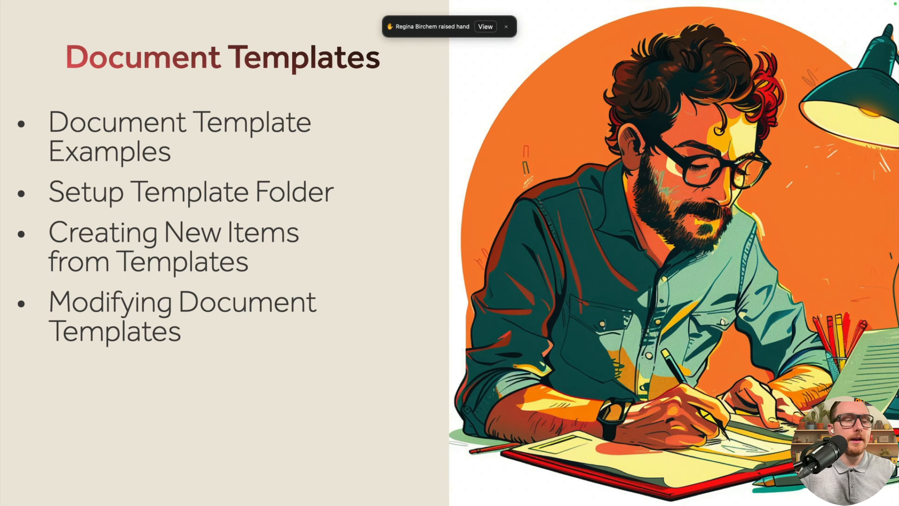
- Leave the slide presentation and open Scrivener's project template chooser
key("Escape")
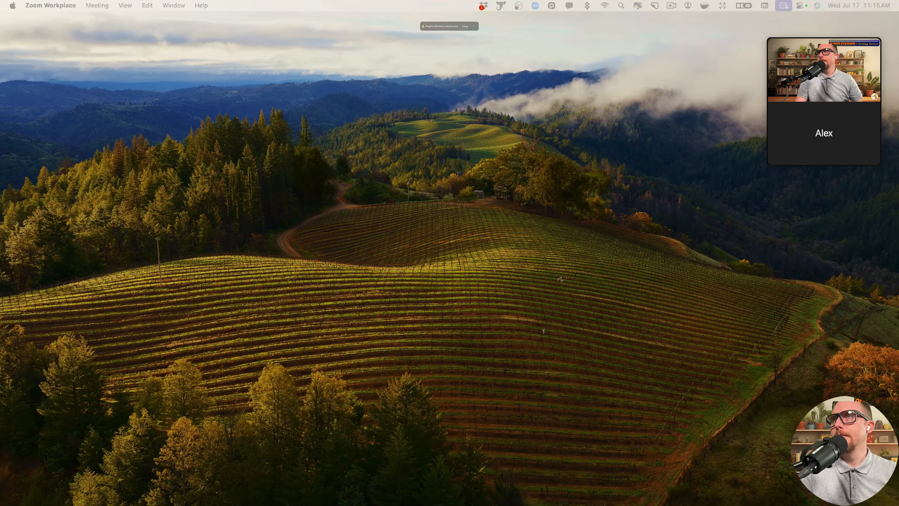
left_click(437, 378)
mouse_move(320, 503)
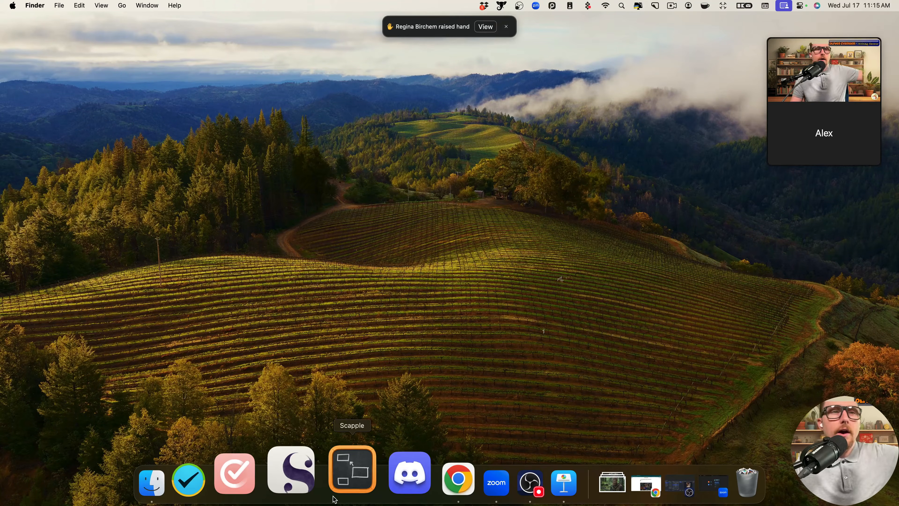
left_click(311, 485)
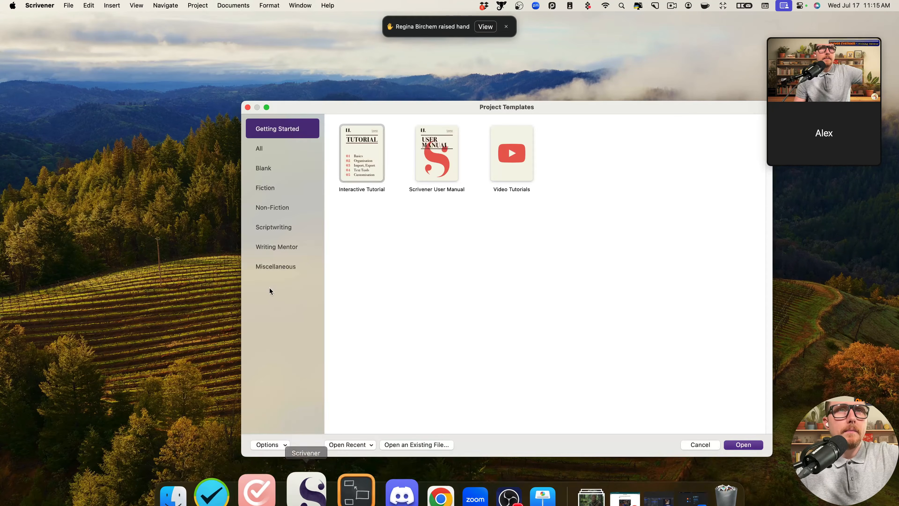
- Start a new project from the Novel template in the Fiction category
left_click(276, 247)
left_click(367, 187)
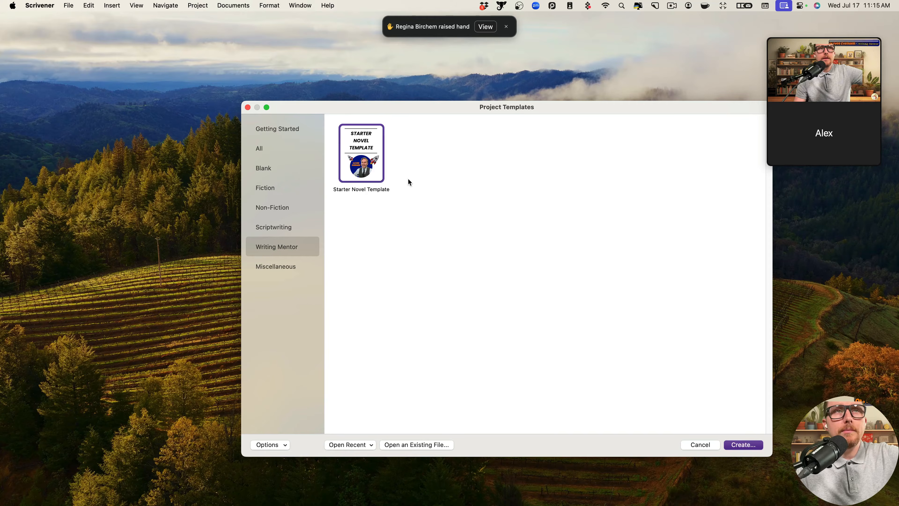
left_click(265, 191)
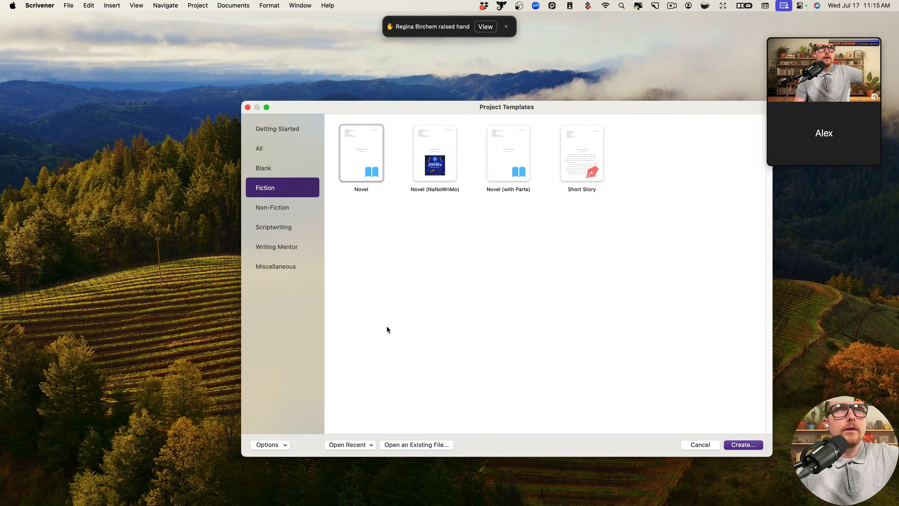
left_click(360, 169)
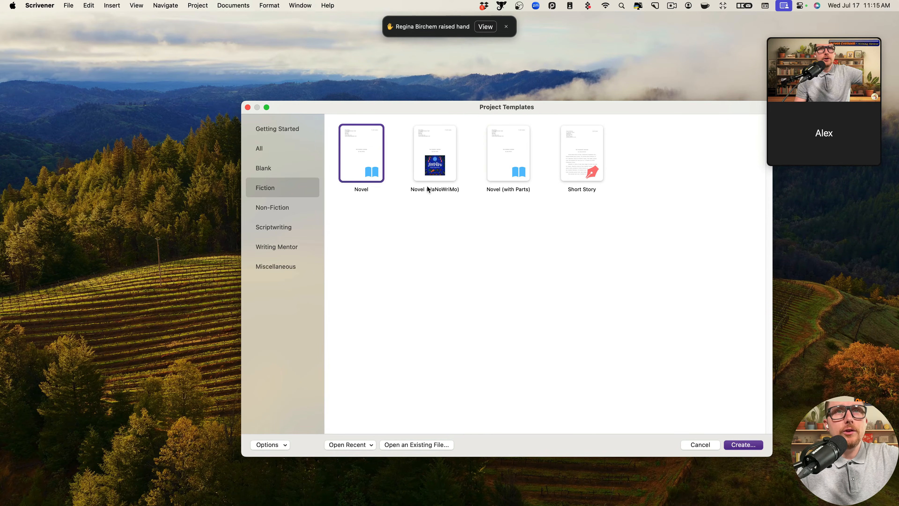
left_click(744, 444)
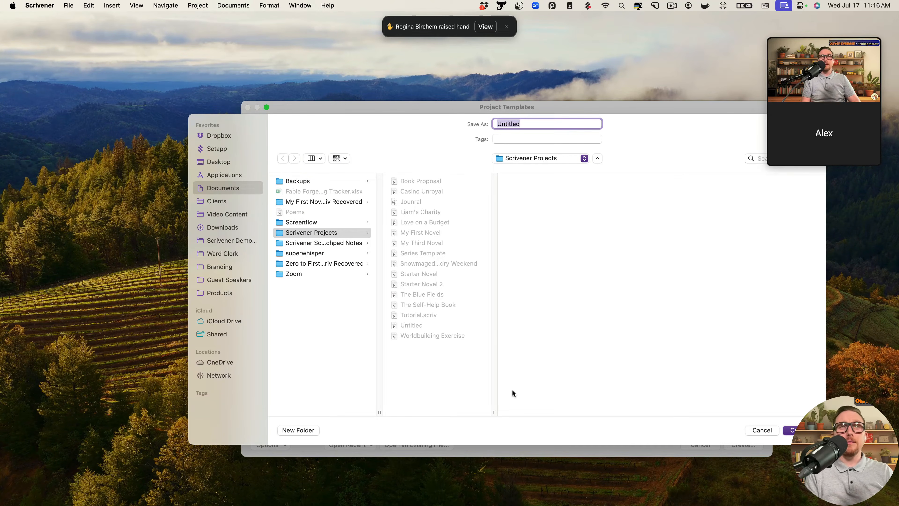
- Name the project Starter Novel Template and create it in the Scrivener Projects folder
type("Starter")
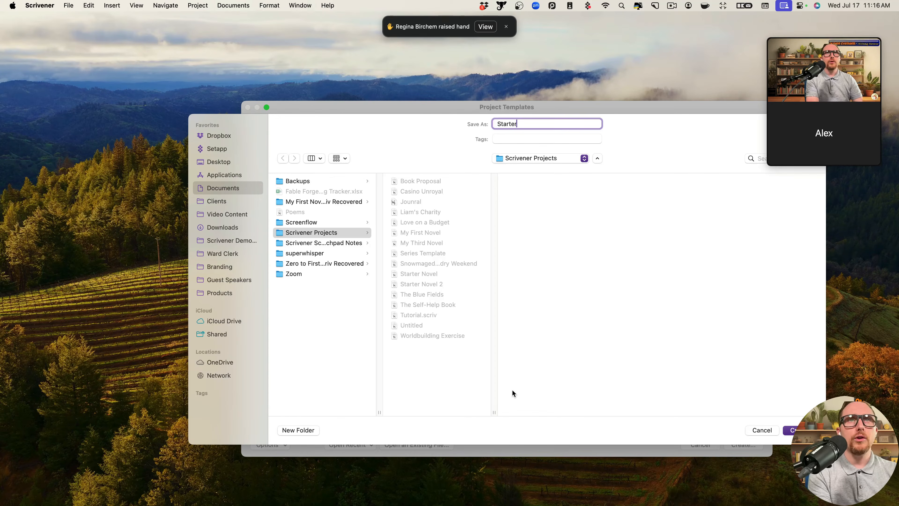
type(" NOve")
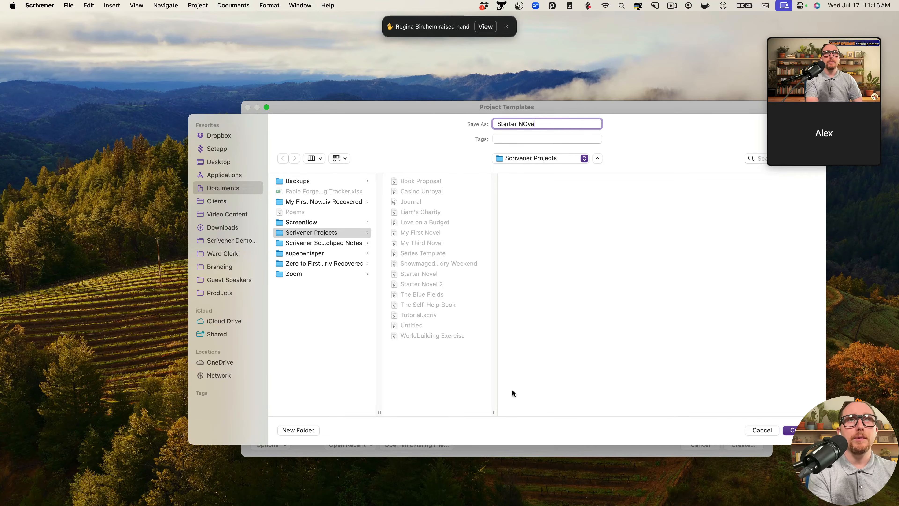
key("BackSpace")
key("BackSpace")
key("BackSpace")
type("ovel Tempalte")
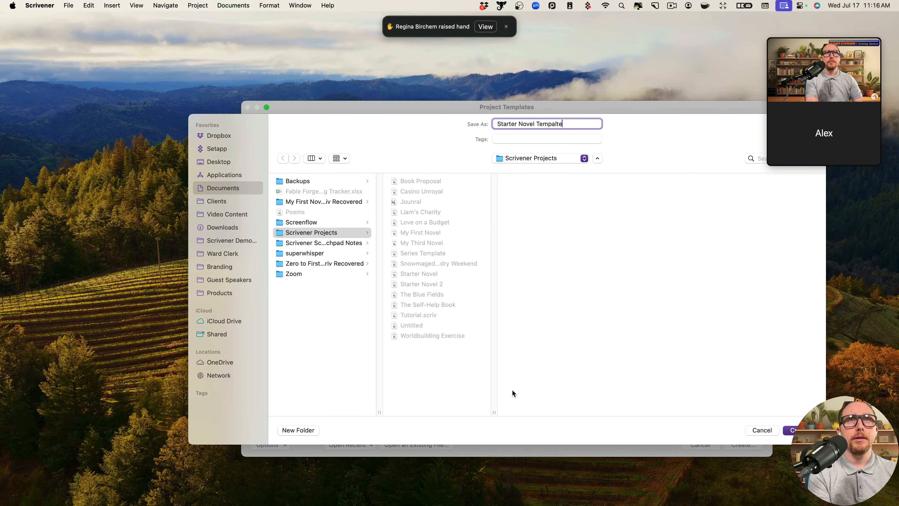
key("BackSpace")
key("BackSpace")
key("BackSpace")
key("BackSpace")
type("late")
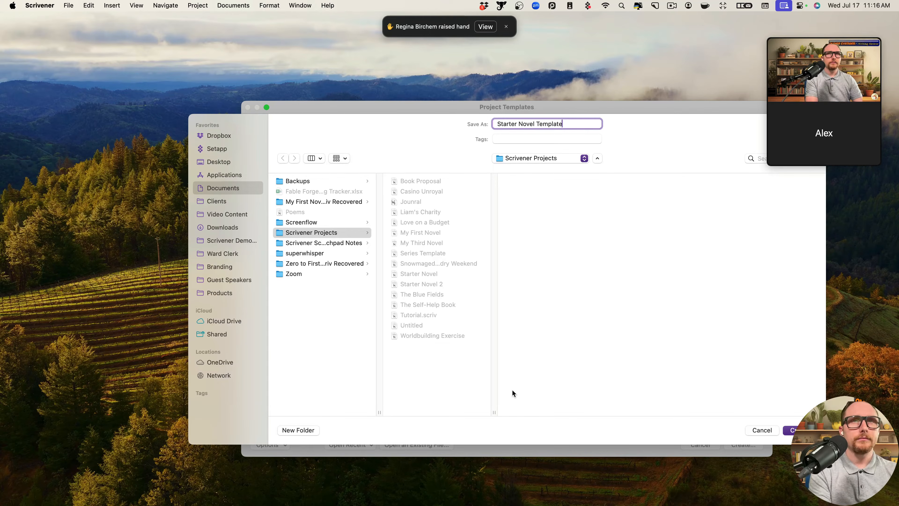
key("Return")
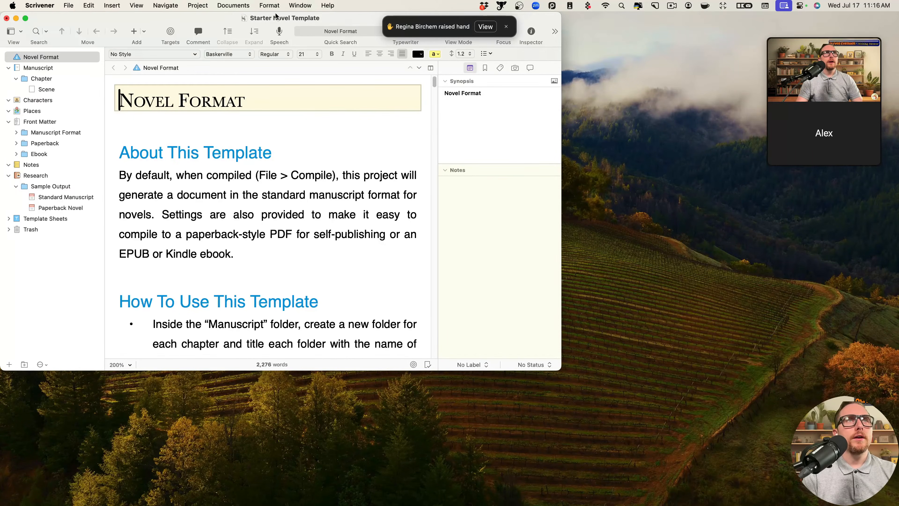
- Enlarge the project window and move the Novel Format instructions document to the trash
left_click_drag(293, 21, 462, 38)
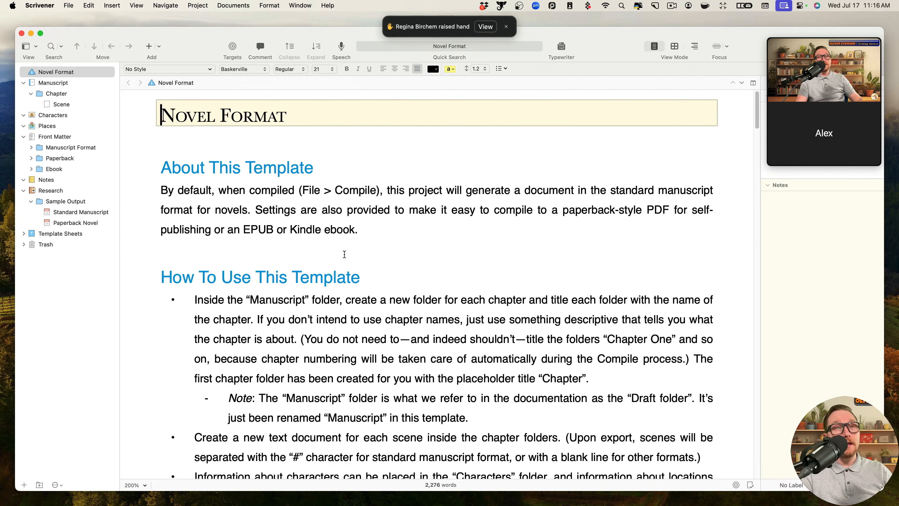
left_click(78, 72)
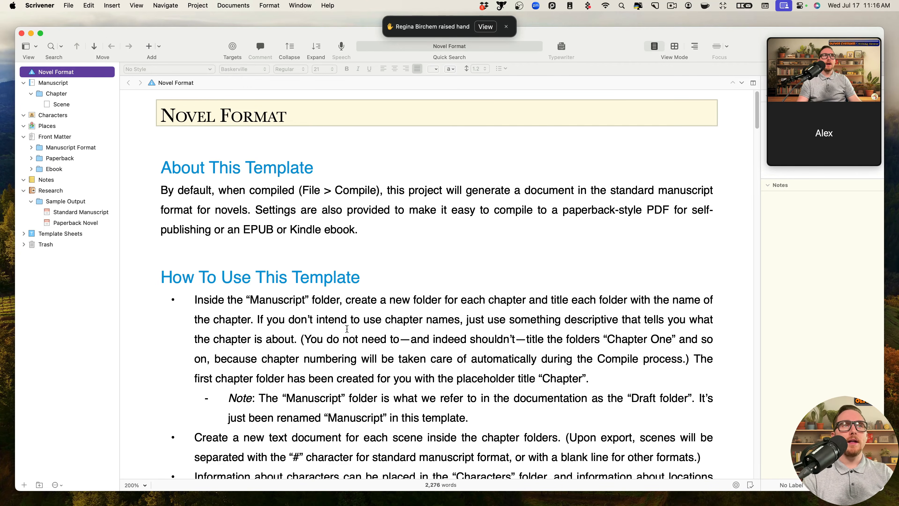
scroll(389, 347, "down", 20)
scroll(389, 347, "down", 20)
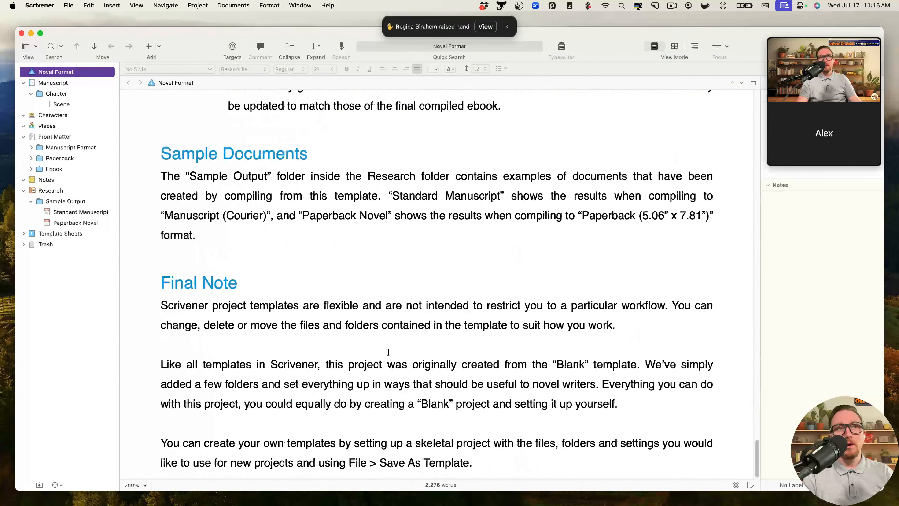
scroll(387, 354, "up", 20)
scroll(387, 353, "up", 15)
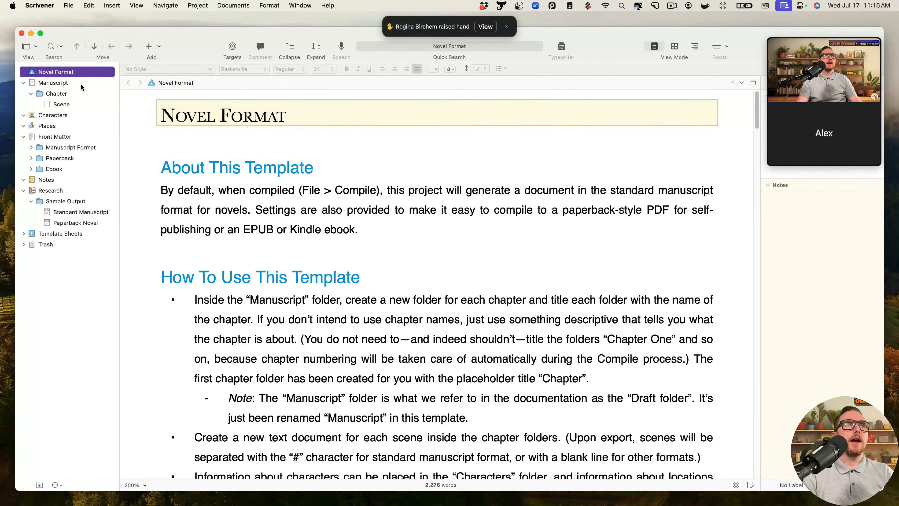
right_click(81, 77)
left_click(117, 101)
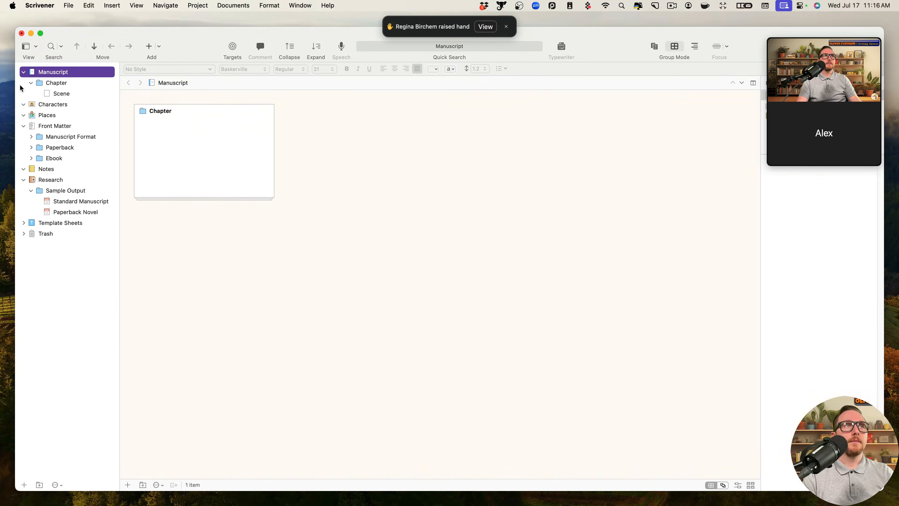
- Move the Manuscript's Chapter folder, including its Scene document, to the trash
left_click(47, 84)
left_click(57, 92)
left_click(60, 83)
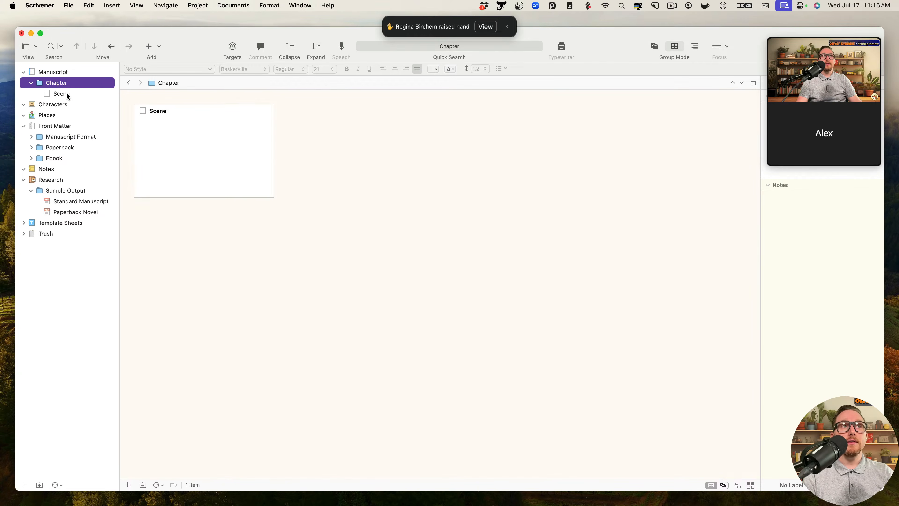
left_click(67, 95)
left_click(62, 86)
left_click(70, 94)
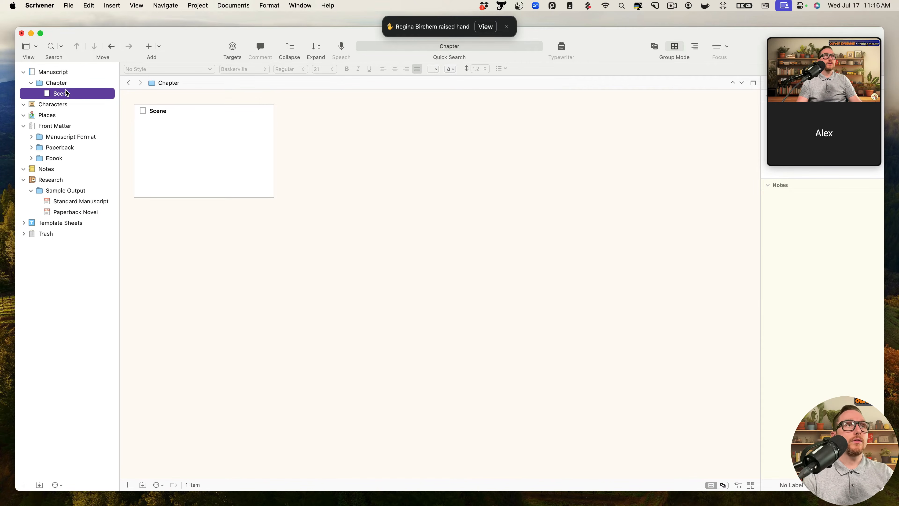
left_click(31, 83)
right_click(56, 84)
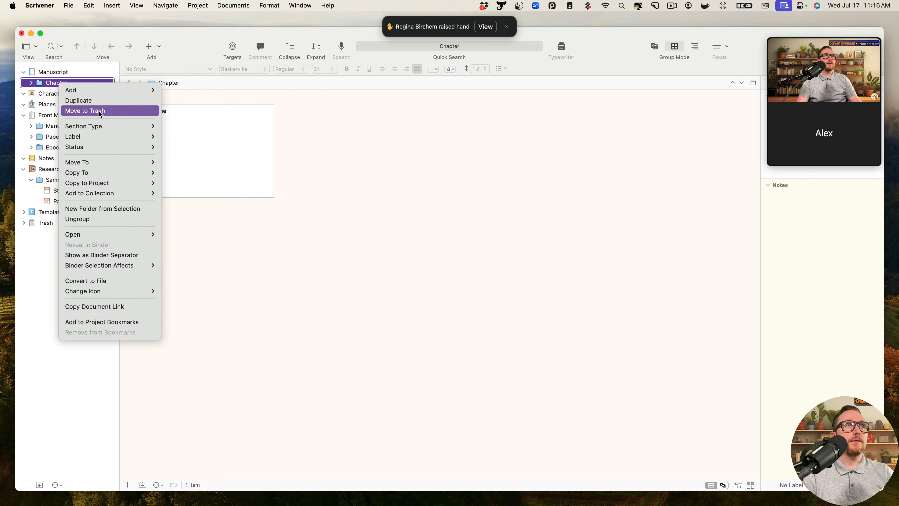
left_click(85, 110)
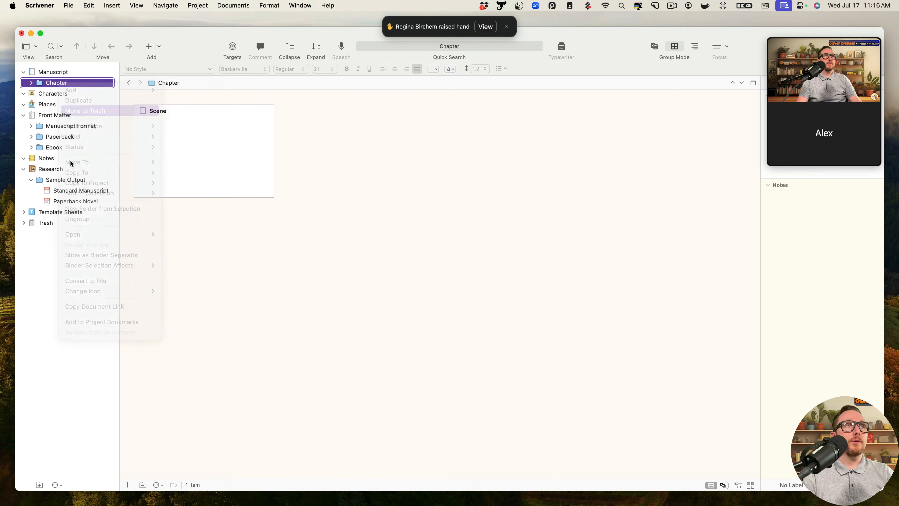
- Rename the Places folder as Setting
left_click(54, 75)
left_click(61, 85)
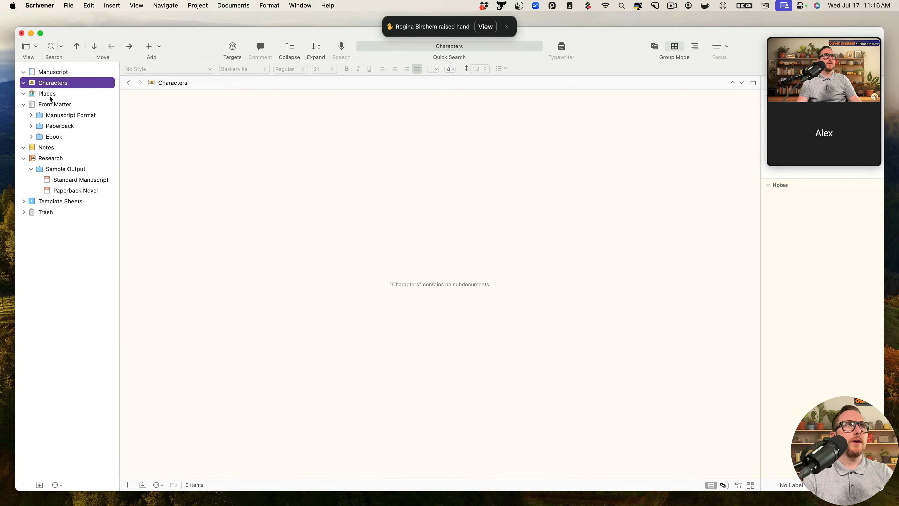
left_click(50, 95)
key("Return")
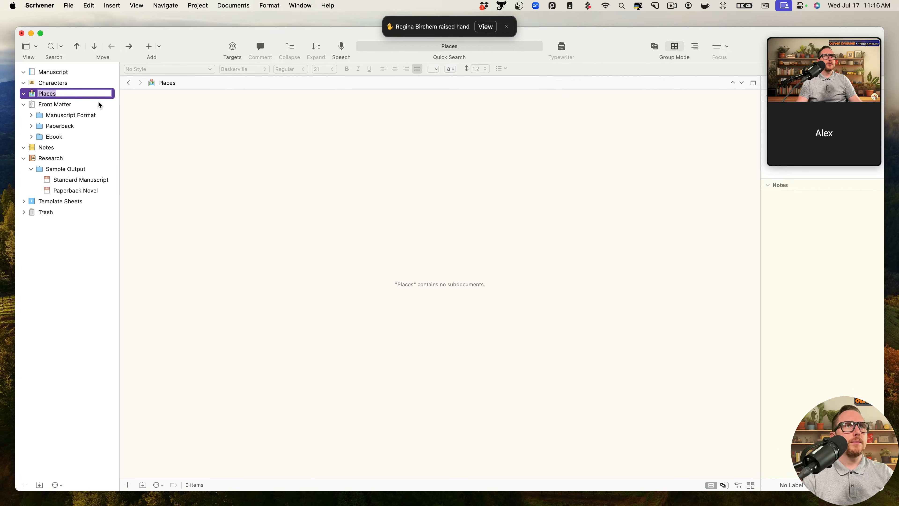
type("Setting")
key("Return")
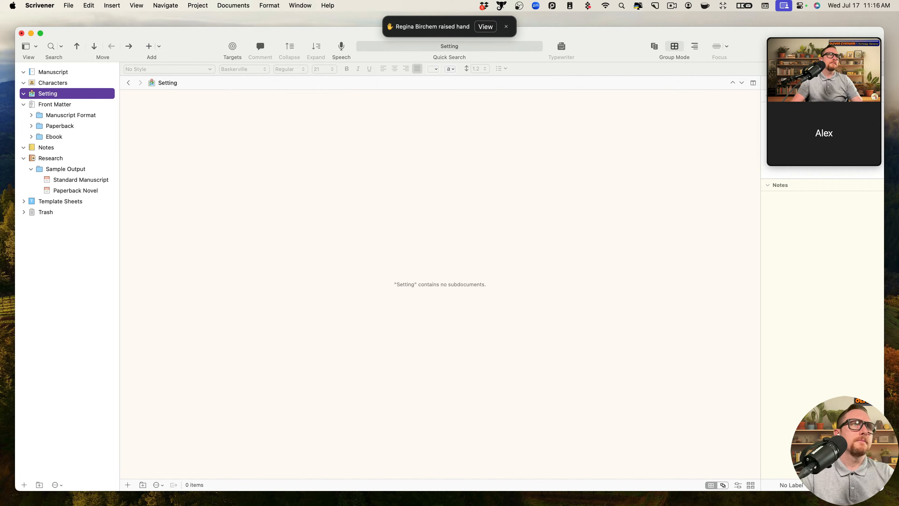
- Collapse the Front Matter folder and move it into the Research folder
left_click(24, 104)
left_click_drag(48, 104, 65, 169)
- Look over the Standard Manuscript and Paperback Novel samples and move the Sample Output folder to the trash
left_click(68, 128)
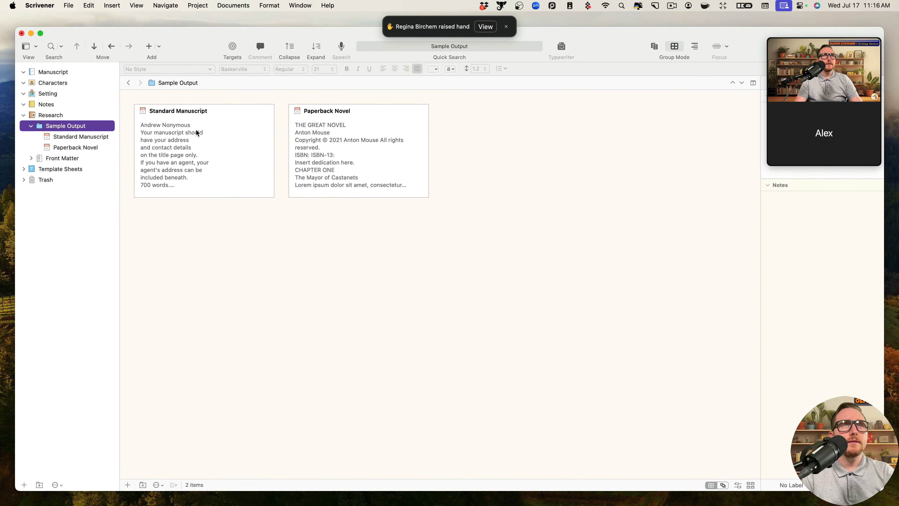
left_click(75, 138)
left_click(79, 147)
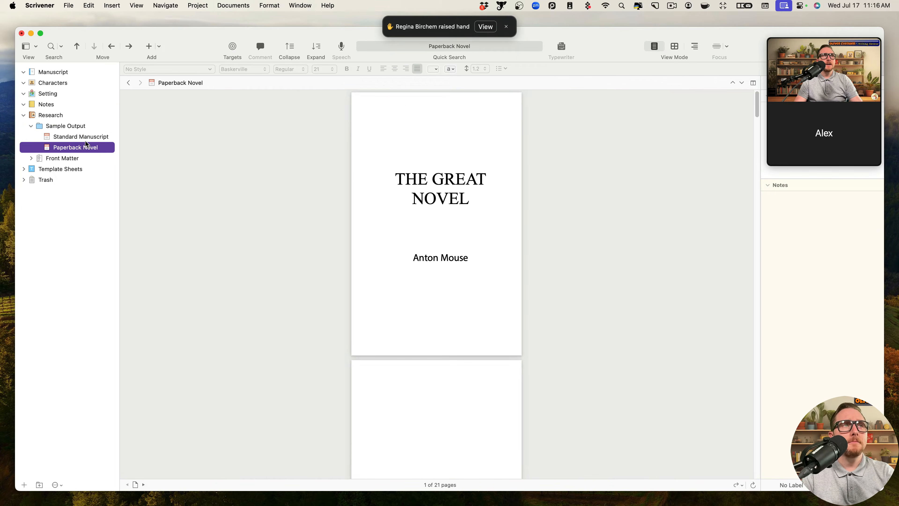
left_click(85, 138)
left_click(85, 138)
scroll(399, 206, "down", 10)
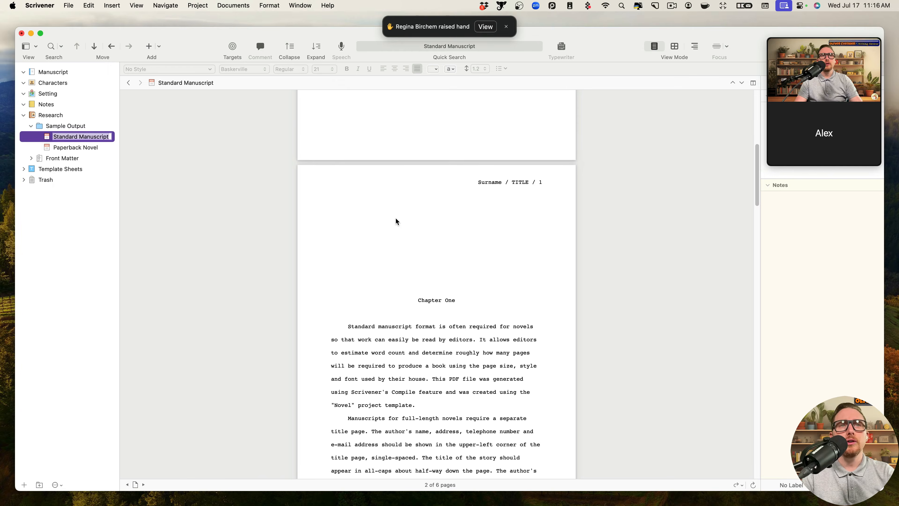
left_click(67, 128)
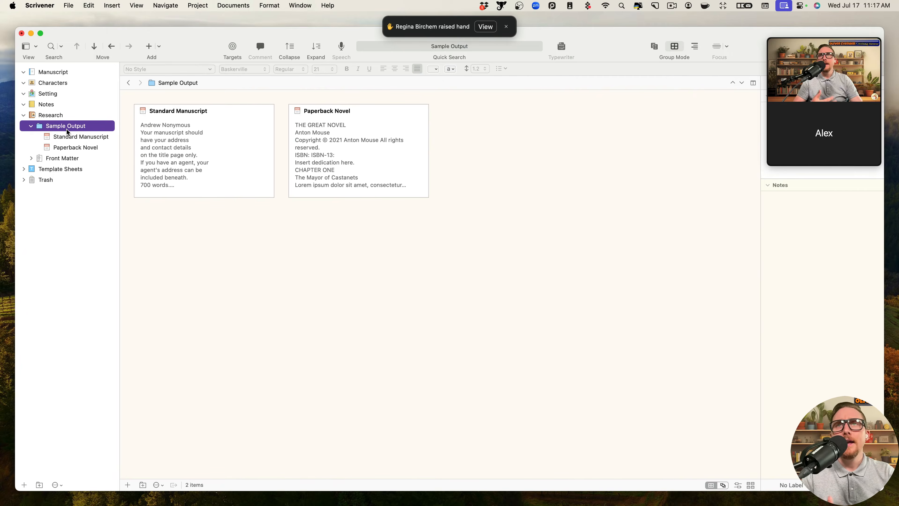
left_click(67, 5)
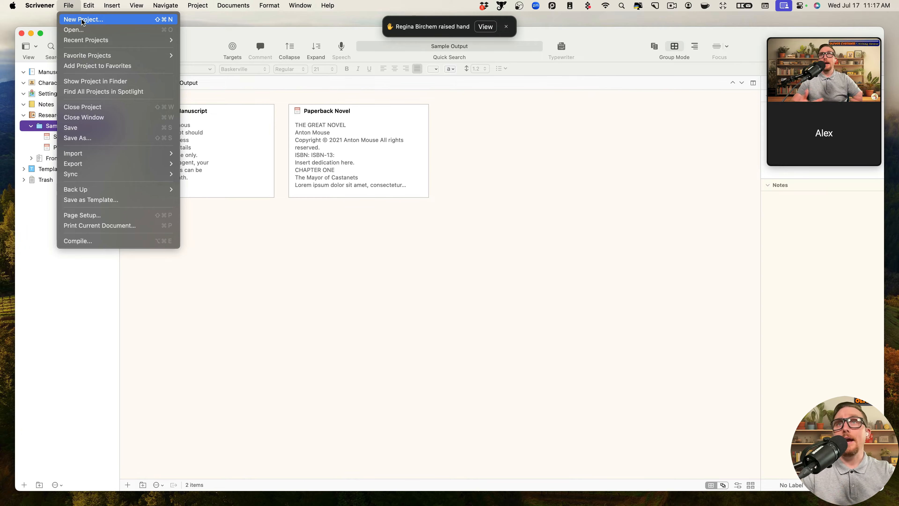
left_click(250, 217)
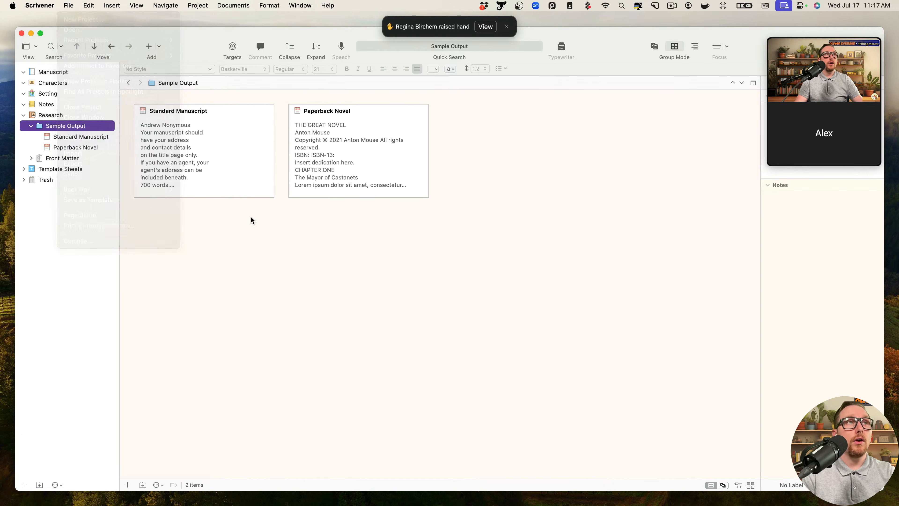
key("super+BackSpace")
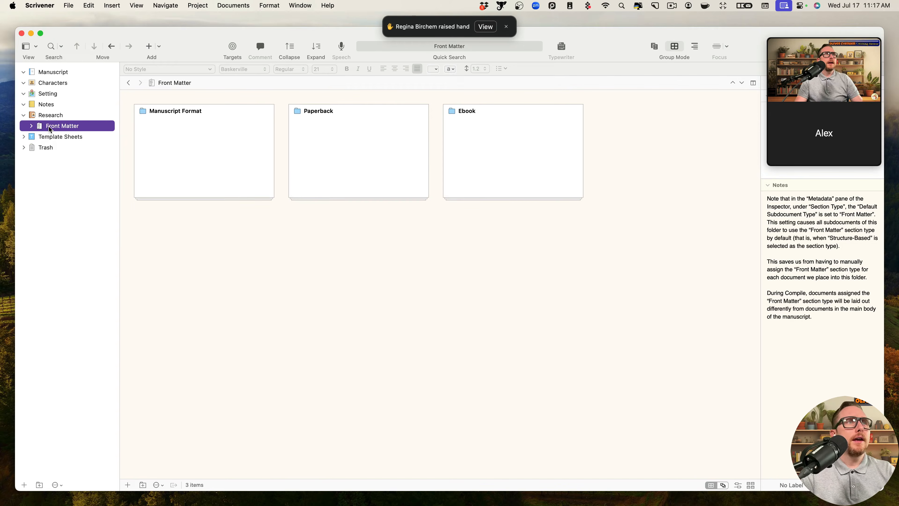
- Move the Notes, Setting and Characters folders into the Research folder and collapse Research
mouse_move(46, 105)
left_mouse_down()
mouse_move(51, 116)
mouse_move(56, 93)
left_mouse_up()
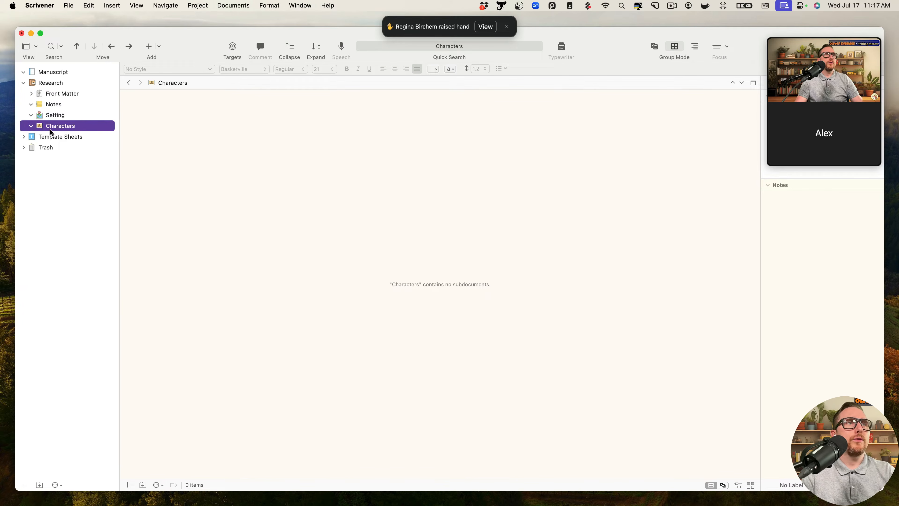
left_click(23, 83)
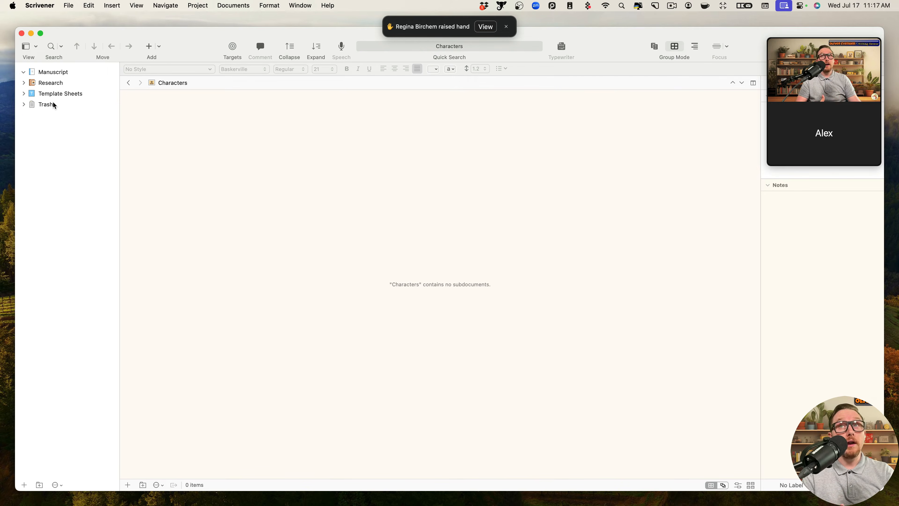
- Expand the Trash to check its contents and empty it permanently
left_click(24, 103)
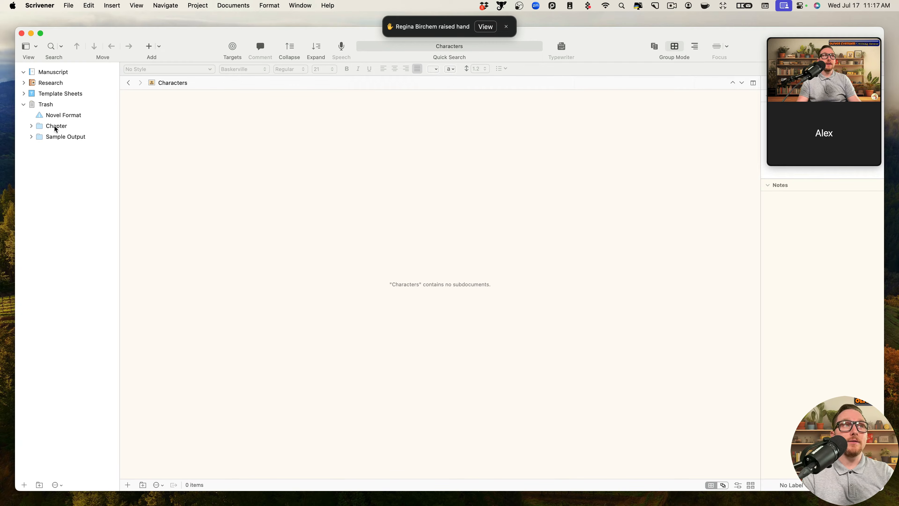
right_click(46, 105)
left_click(72, 110)
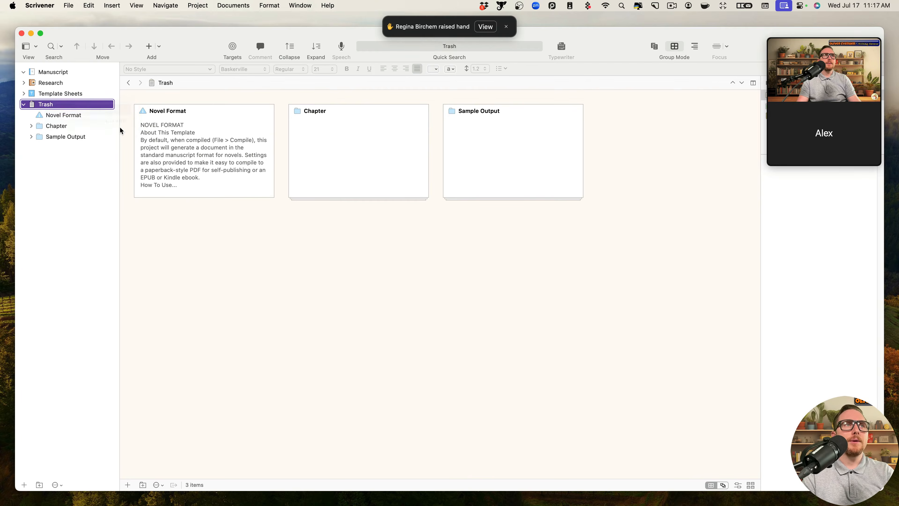
left_click(517, 279)
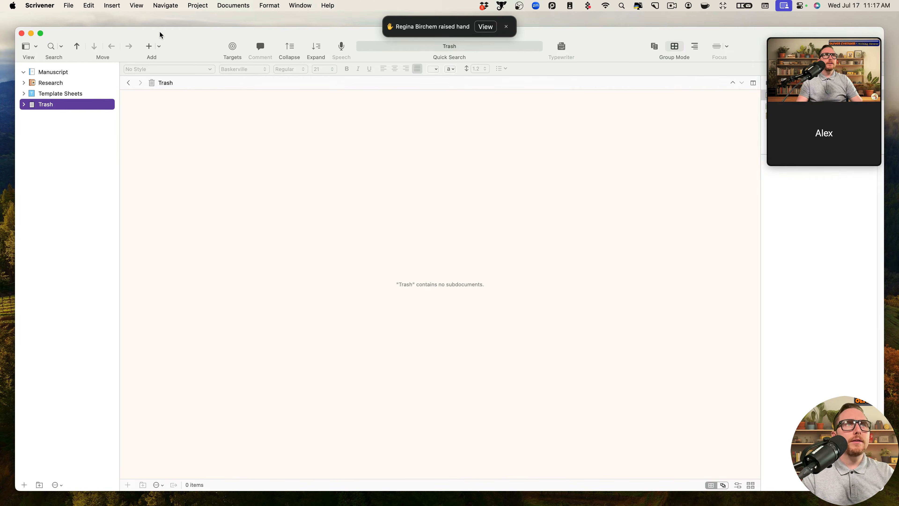
- Rename the Template Sheets folder as Document Templates
left_click_drag(159, 31, 157, 31)
left_click(71, 93)
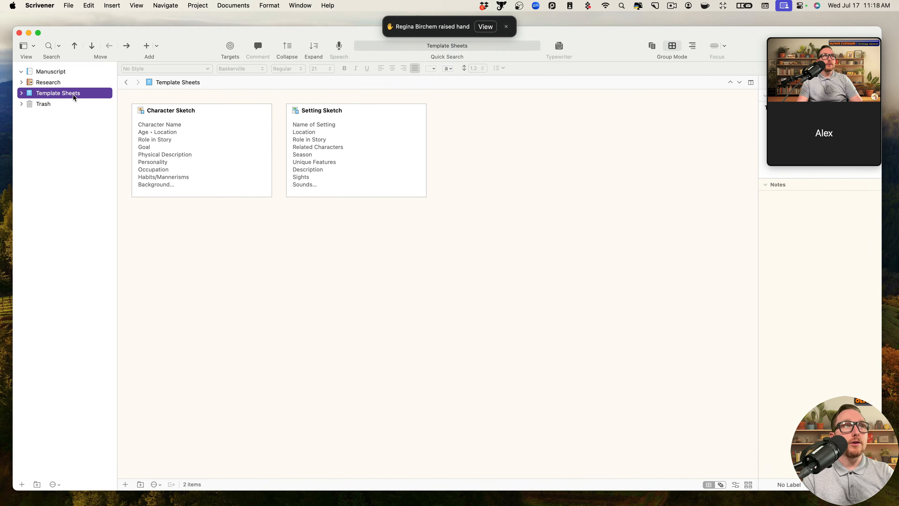
left_click(73, 93)
type("Document")
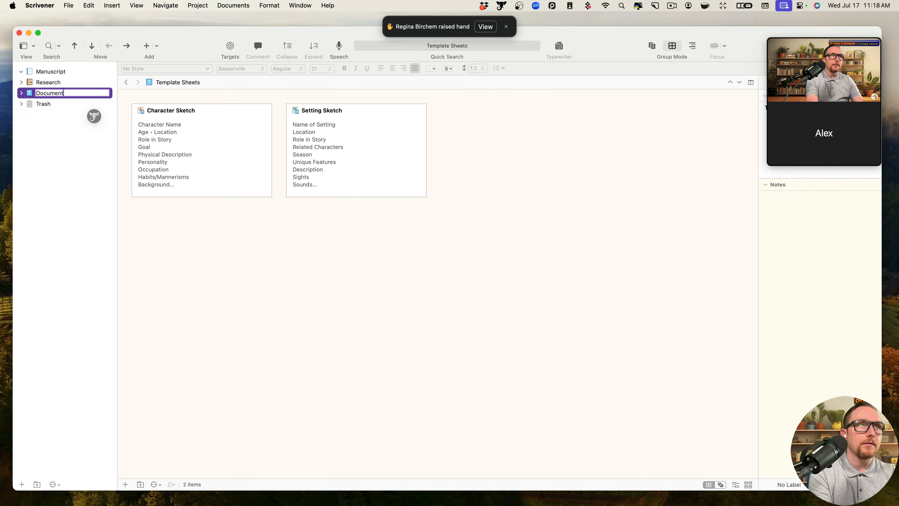
type(" Templates")
key("Return")
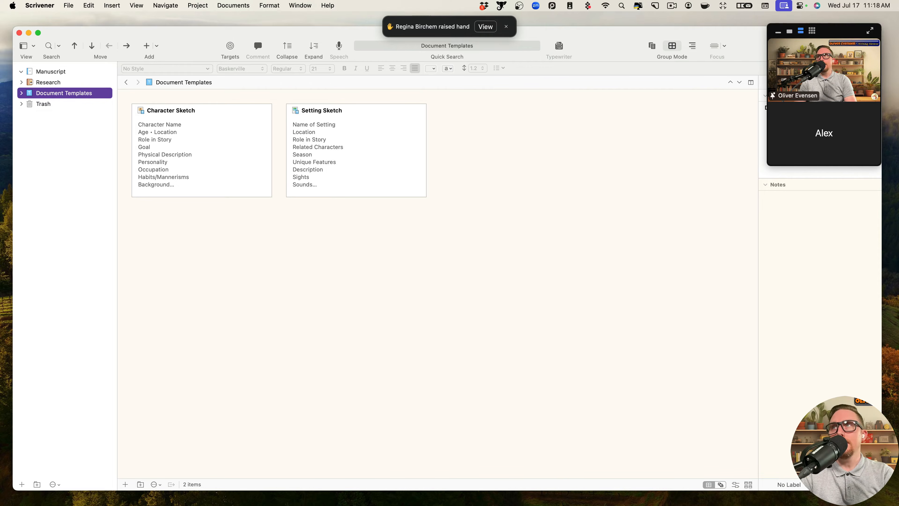
left_click(92, 94)
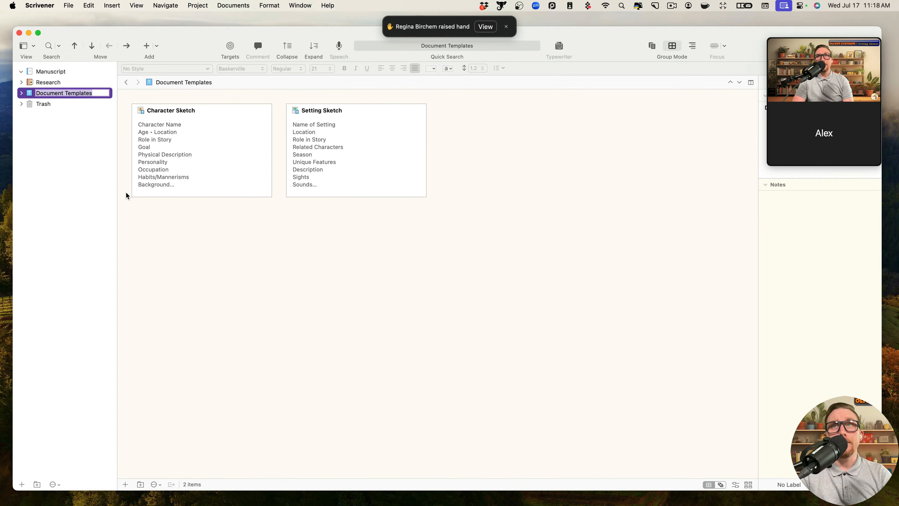
- Create a new project from the Blank template, saved as Blank Project in the Scrivener Projects folder
left_click(68, 5)
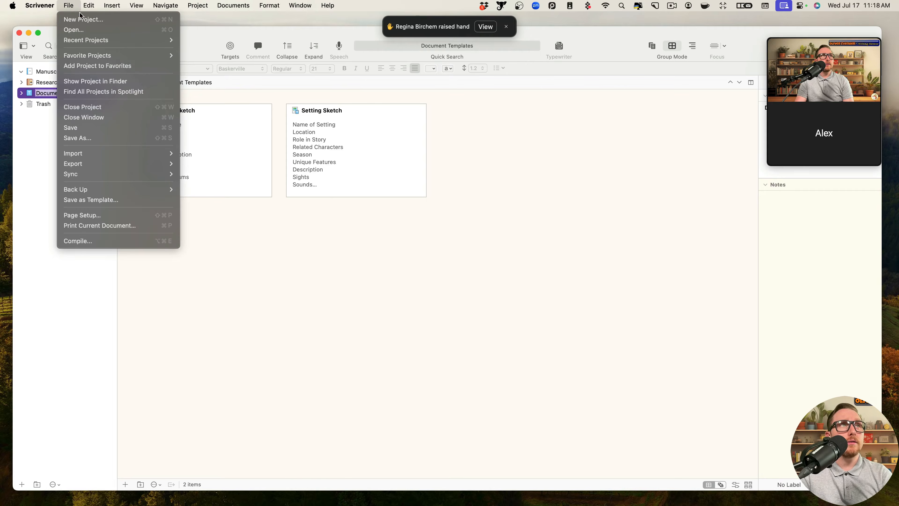
left_click(85, 20)
left_click(293, 166)
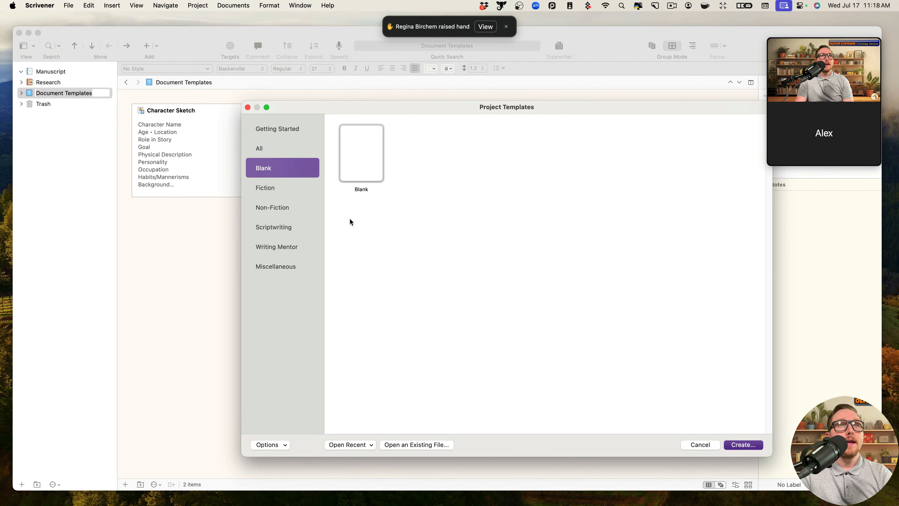
left_click(378, 164)
double_click(371, 167)
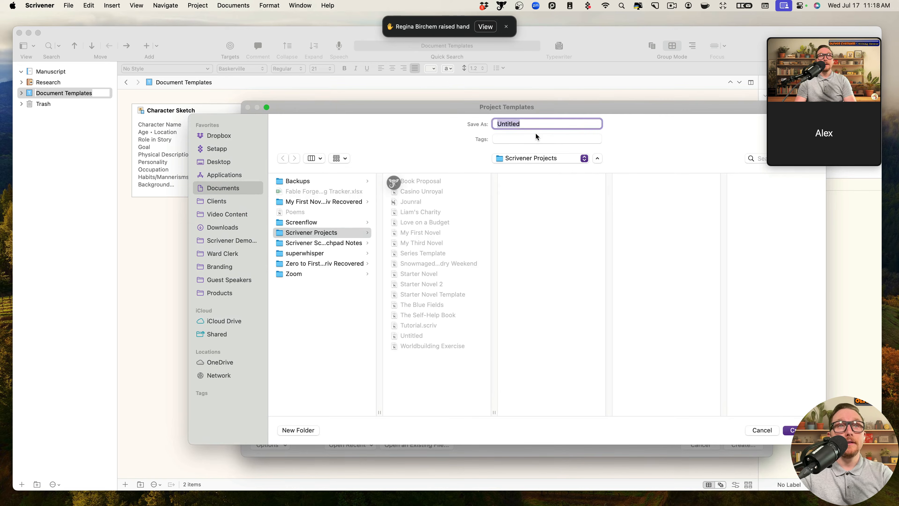
type("Blank ")
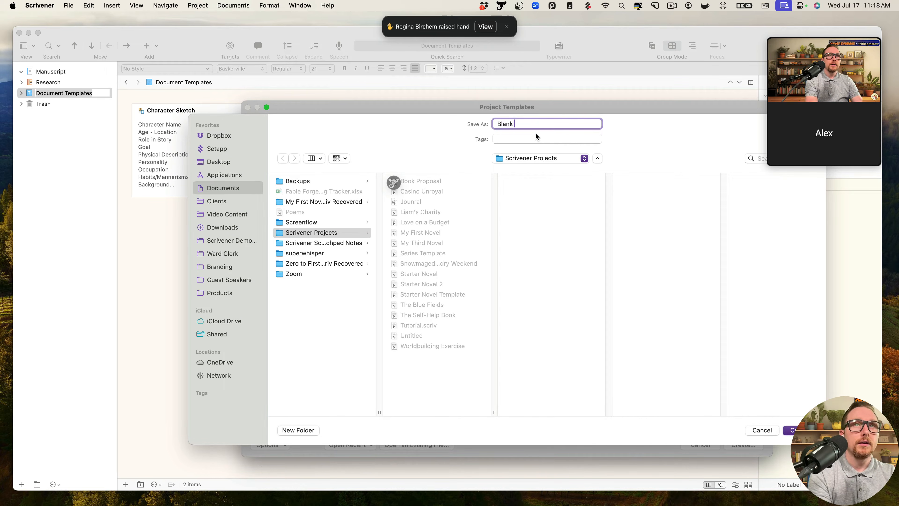
type("Project")
key("Return")
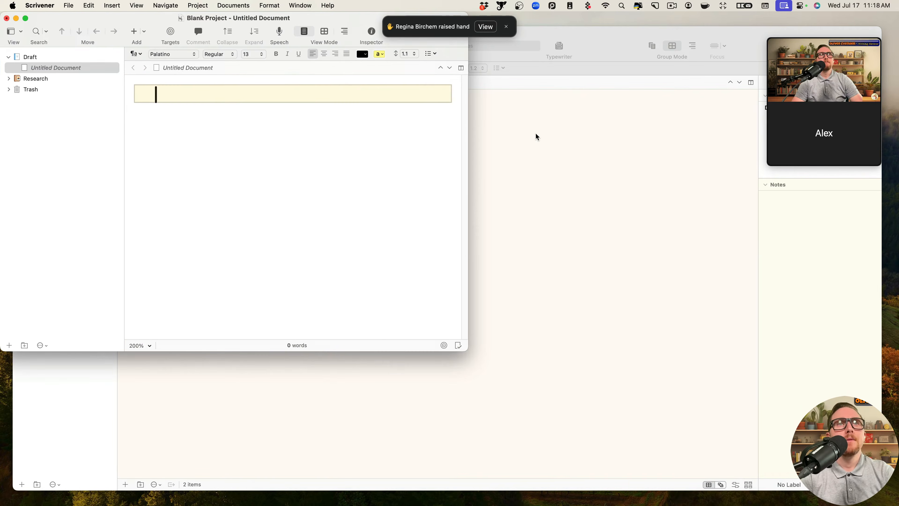
- Enlarge the Blank Project window and merge it with the Starter Novel Template window as tabs
left_click_drag(66, 17, 437, 46)
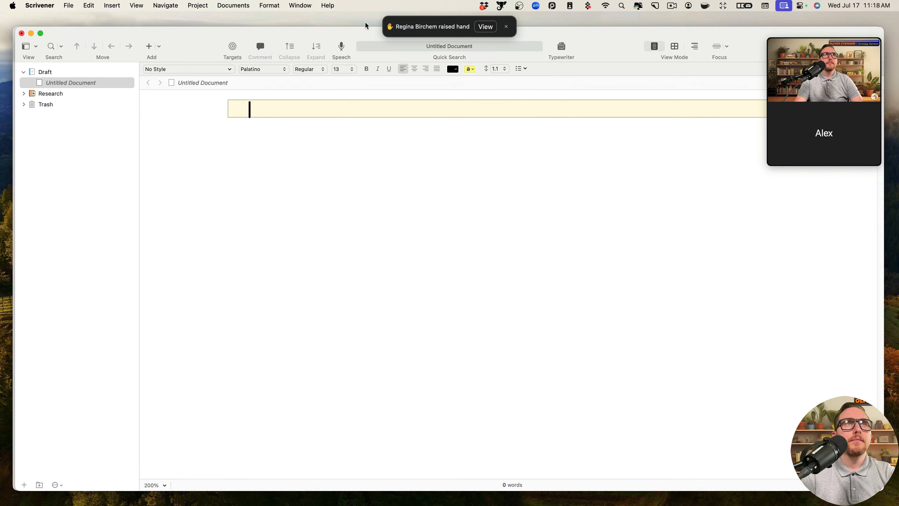
left_click(311, 6)
left_click(342, 169)
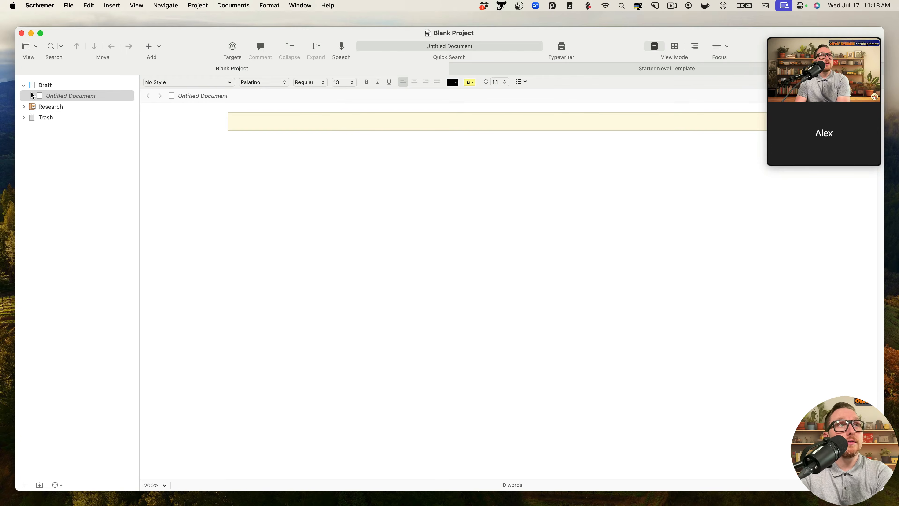
- Look over the Draft folder, its untitled document and the Research folder in the blank project's binder
left_click(24, 86)
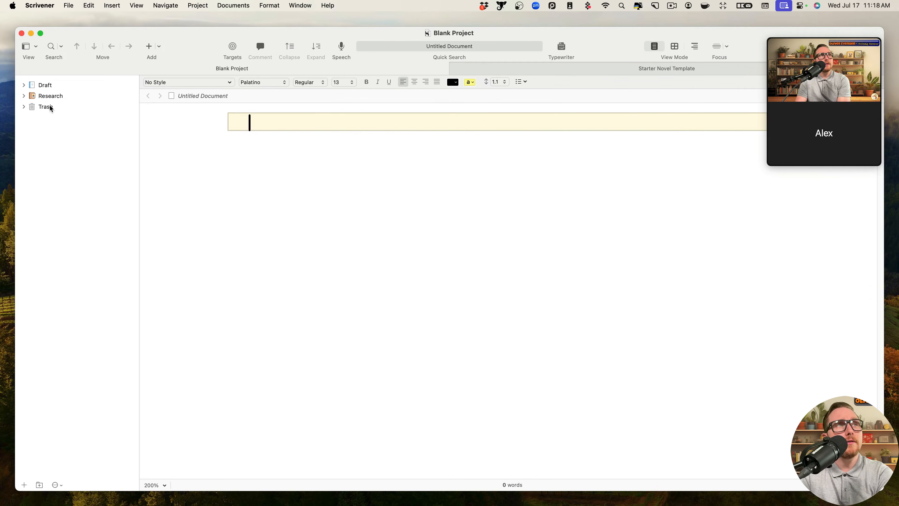
left_click(24, 85)
left_click(62, 97)
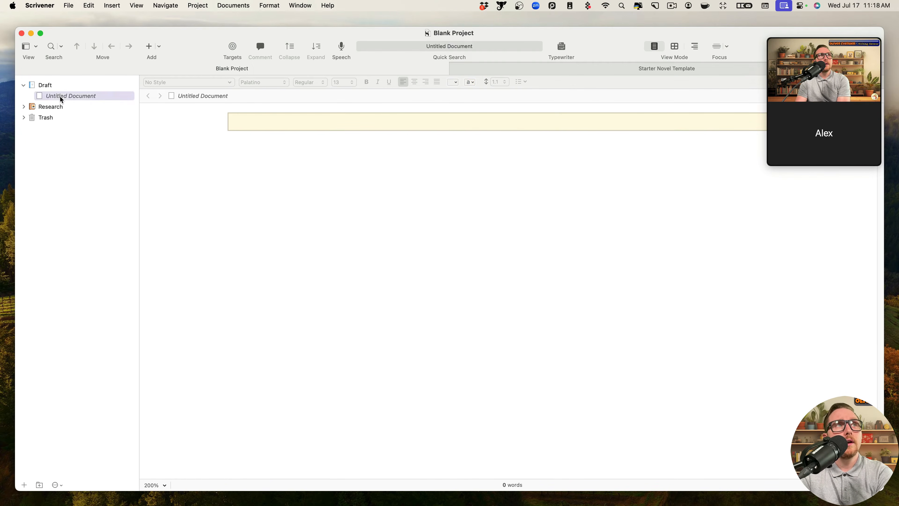
left_click(47, 107)
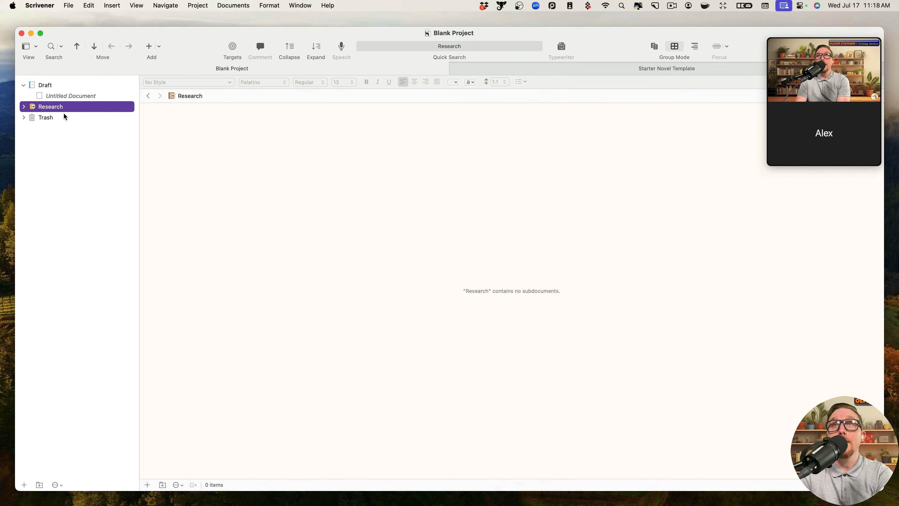
left_click(83, 99)
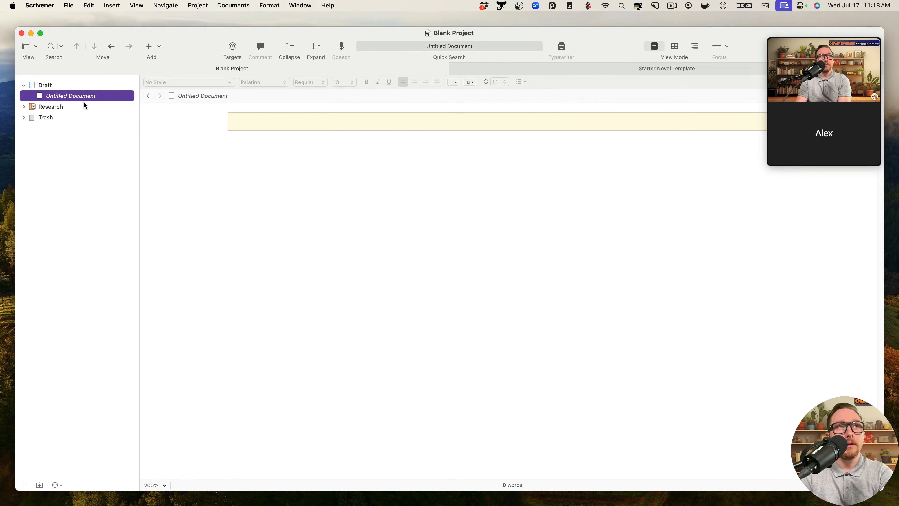
- Add a new folder named Document Templates inside the Research folder
left_click(83, 106)
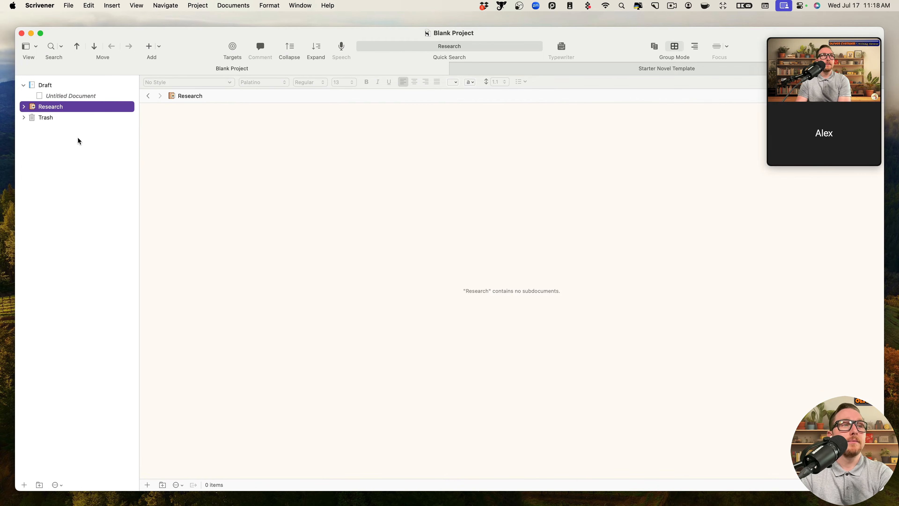
left_click(40, 485)
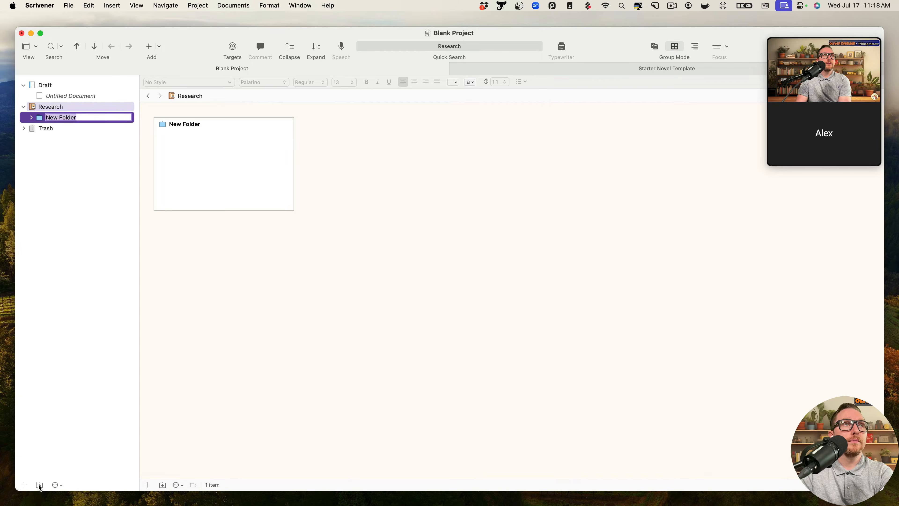
left_click(160, 47)
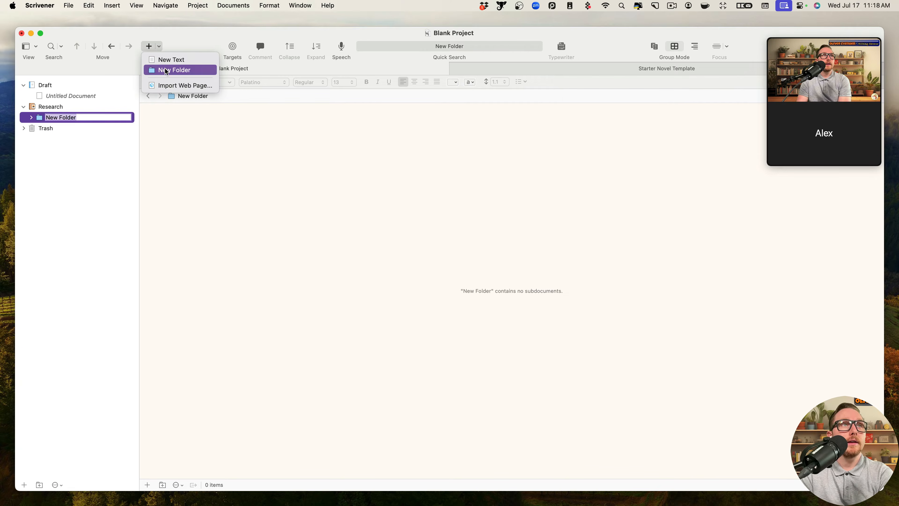
left_click(124, 170)
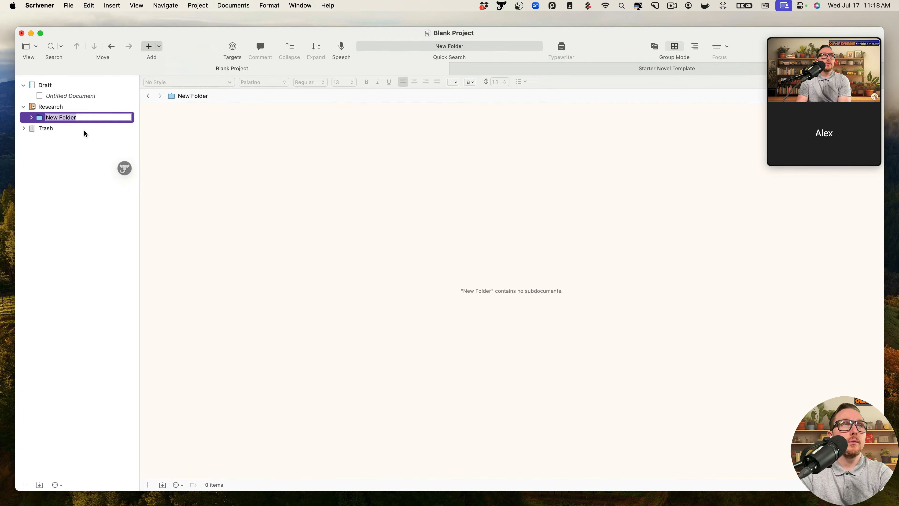
type("Documetn")
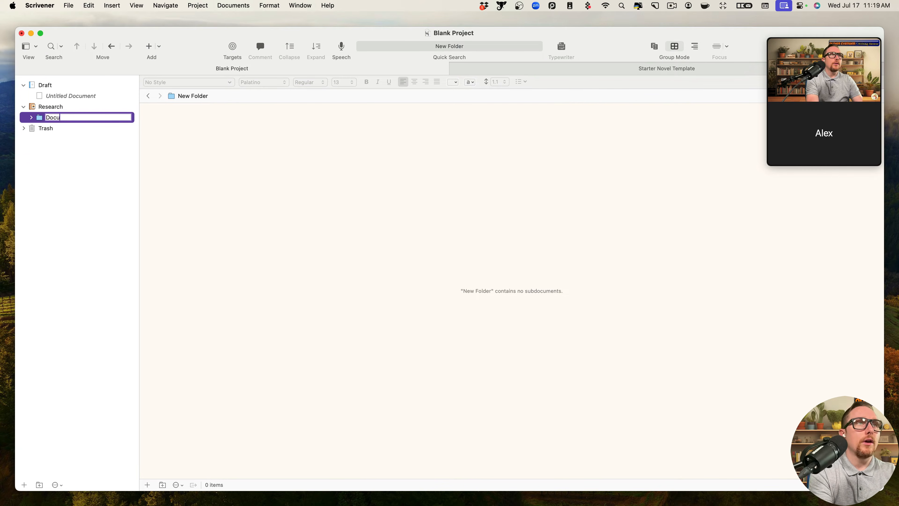
key("BackSpace")
type("nt Templates")
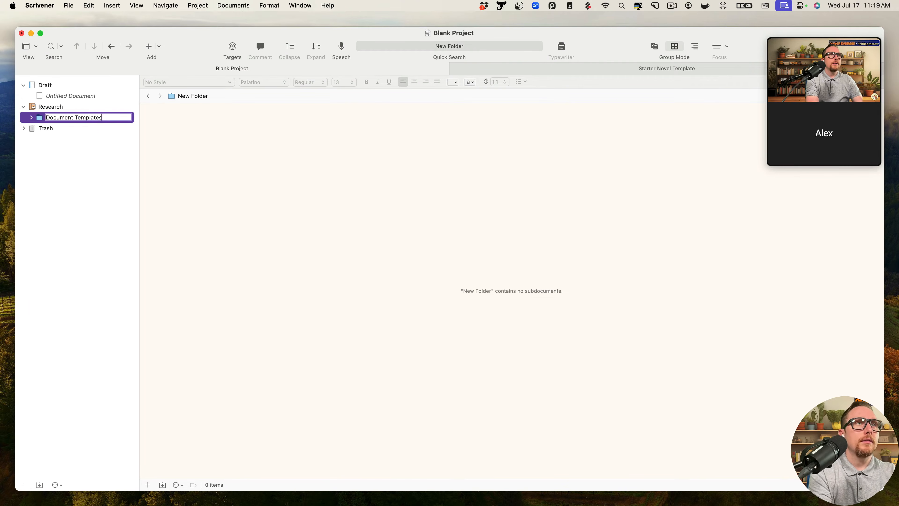
key("Return")
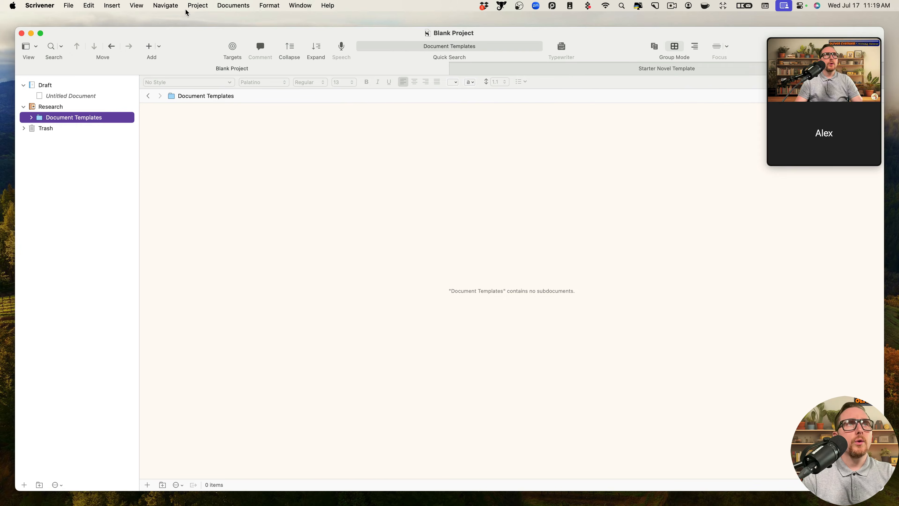
- Designate Document Templates as the templates folder among the special folders in the project settings
left_click(197, 6)
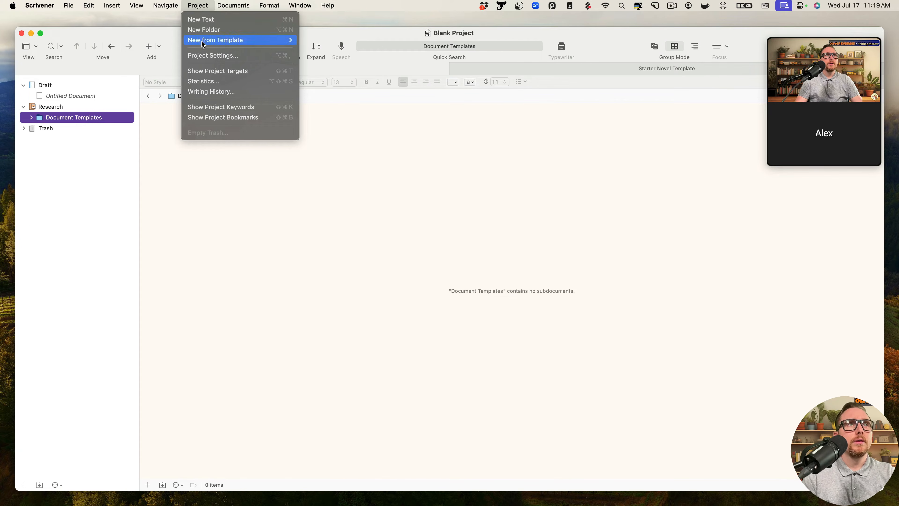
left_click(204, 56)
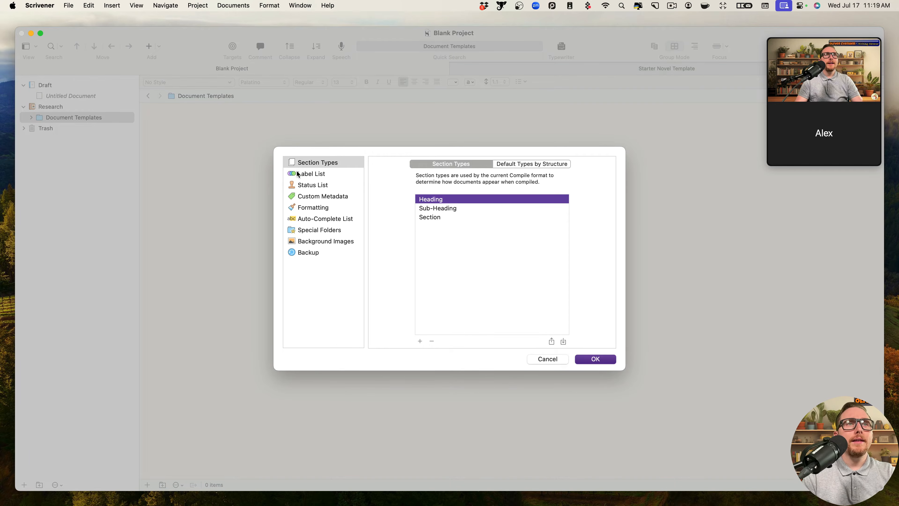
left_click(324, 231)
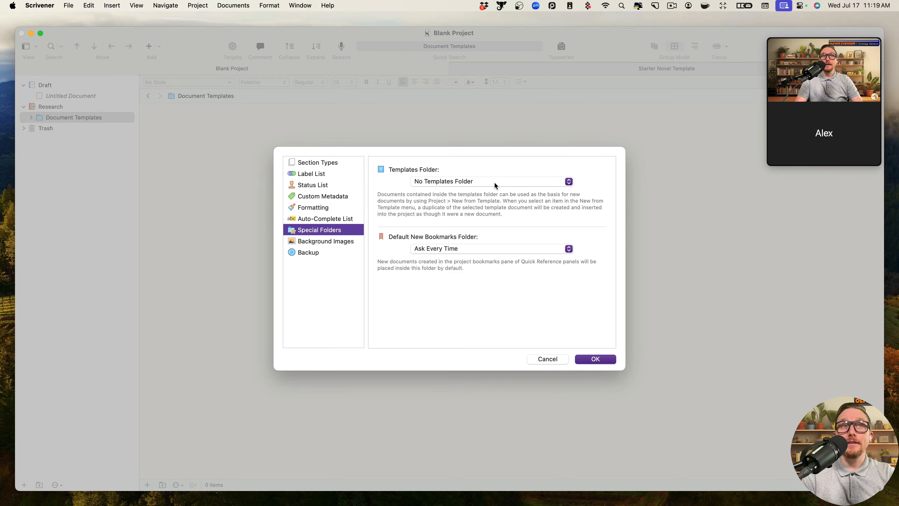
left_click(460, 181)
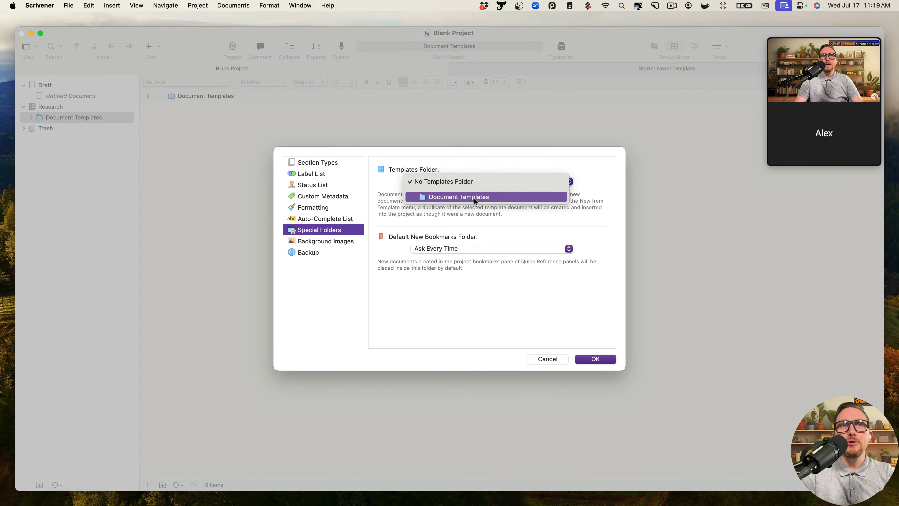
left_click(519, 198)
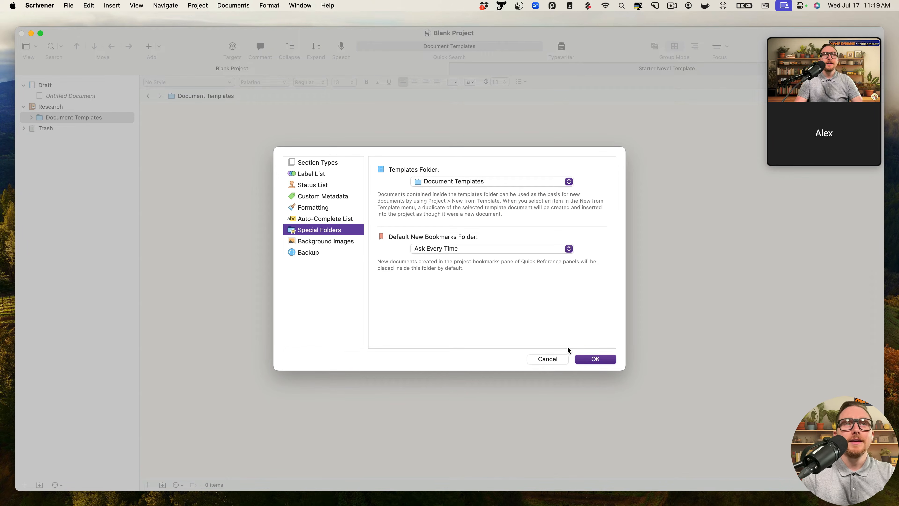
left_click(469, 181)
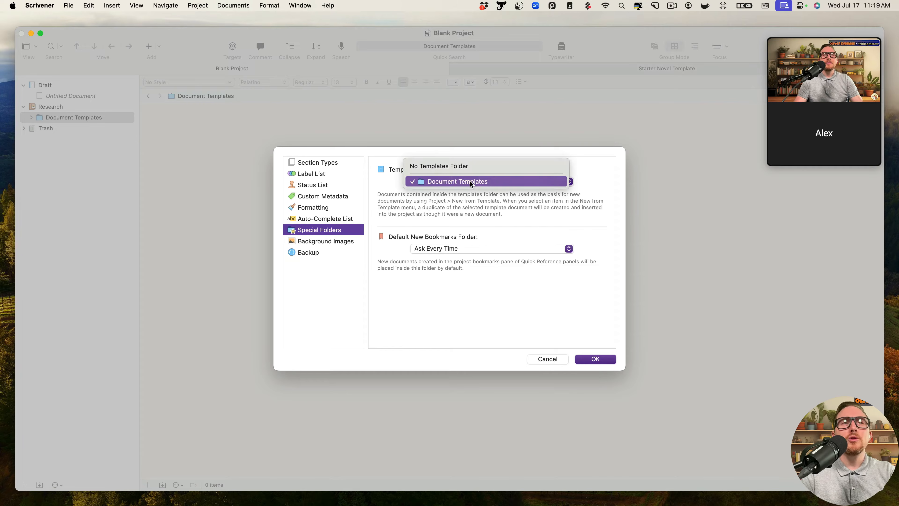
left_click(456, 203)
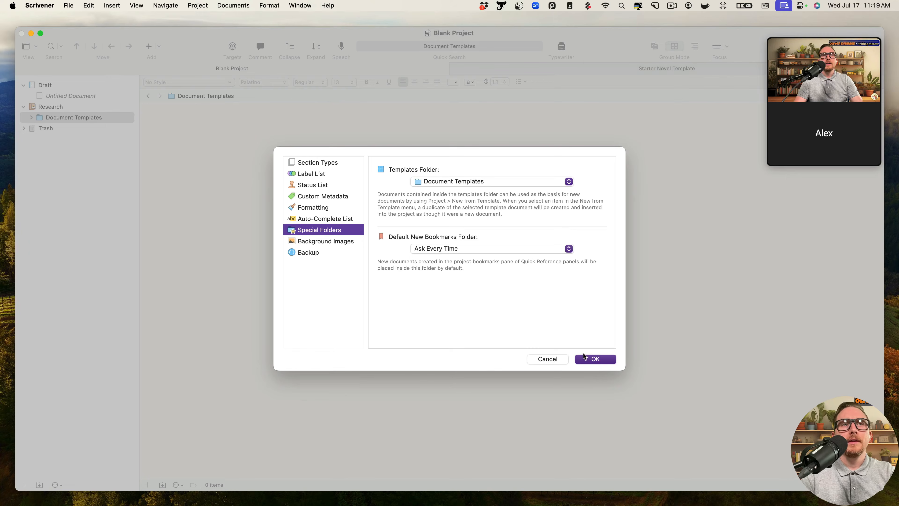
left_click(588, 359)
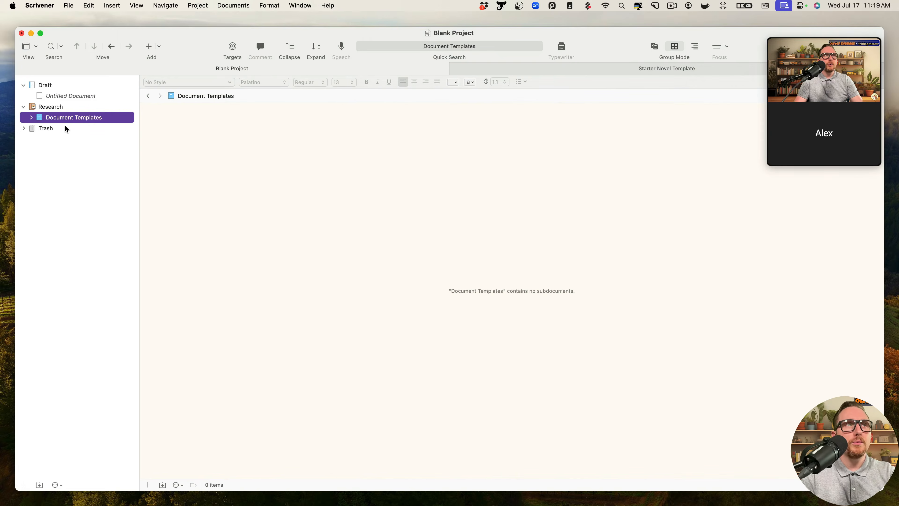
left_click(117, 138)
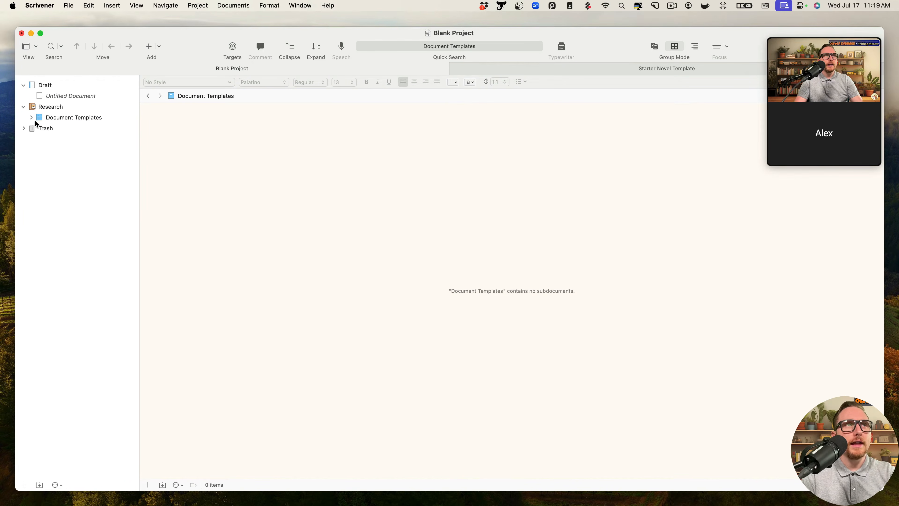
left_click(32, 117)
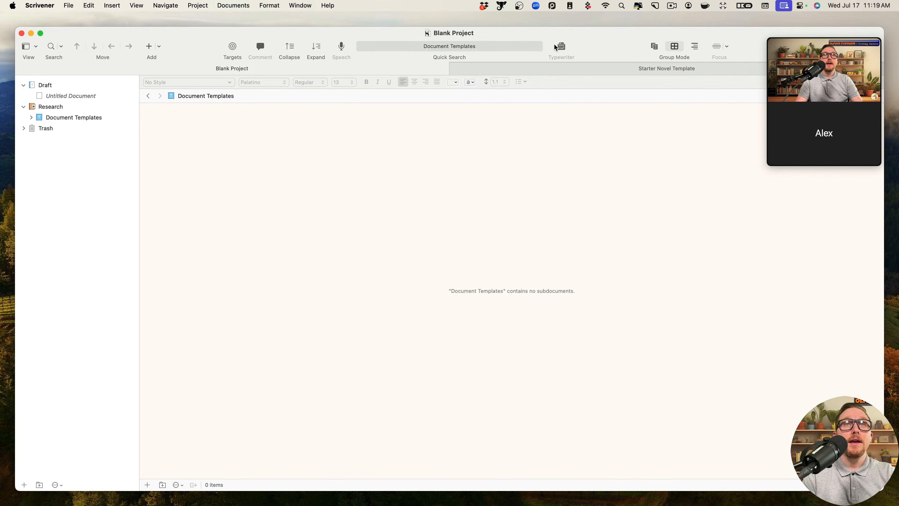
- Switch to the Starter Novel Template project and compare the Character Sketch and Setting Sketch documents in Document Templates
left_click(520, 68)
left_click(100, 120)
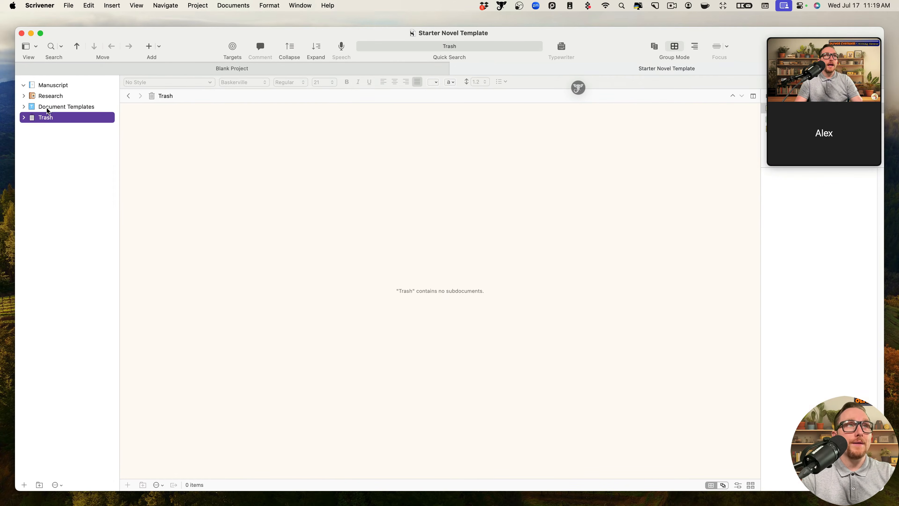
left_click(23, 106)
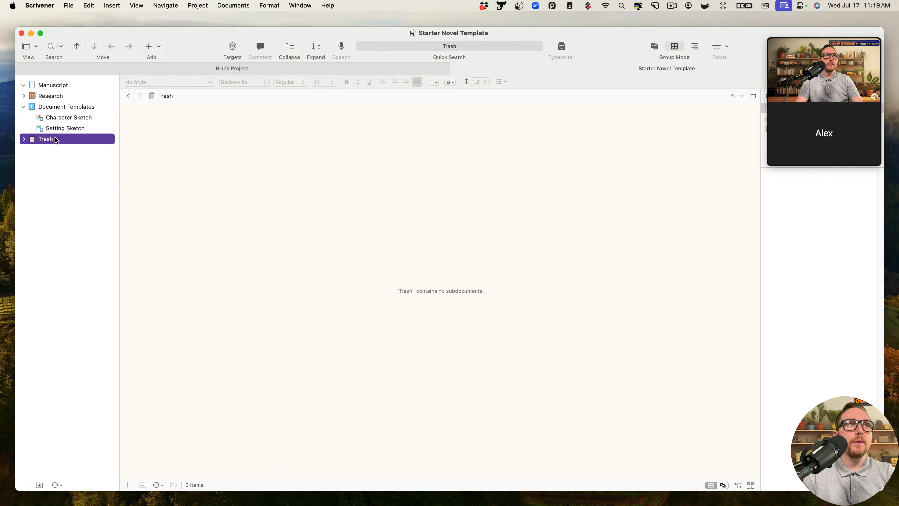
left_click(78, 122)
key("Down")
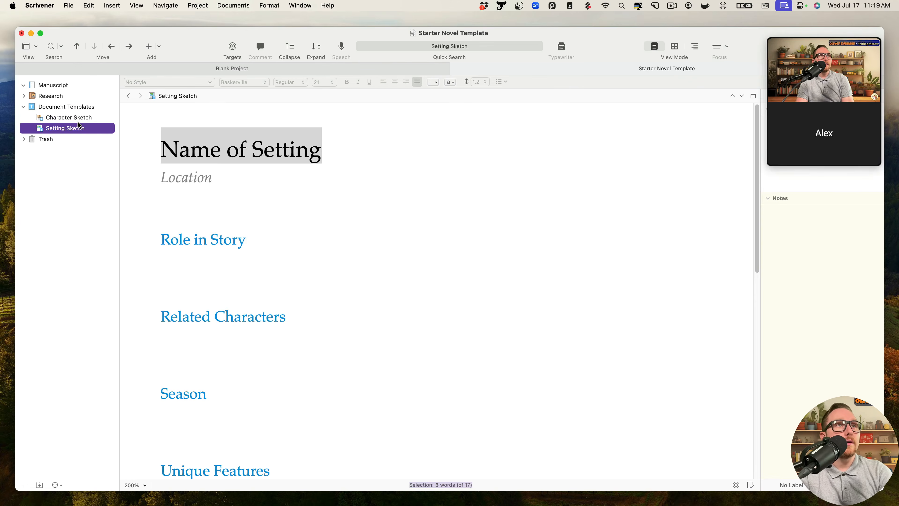
key("Up")
key("Down")
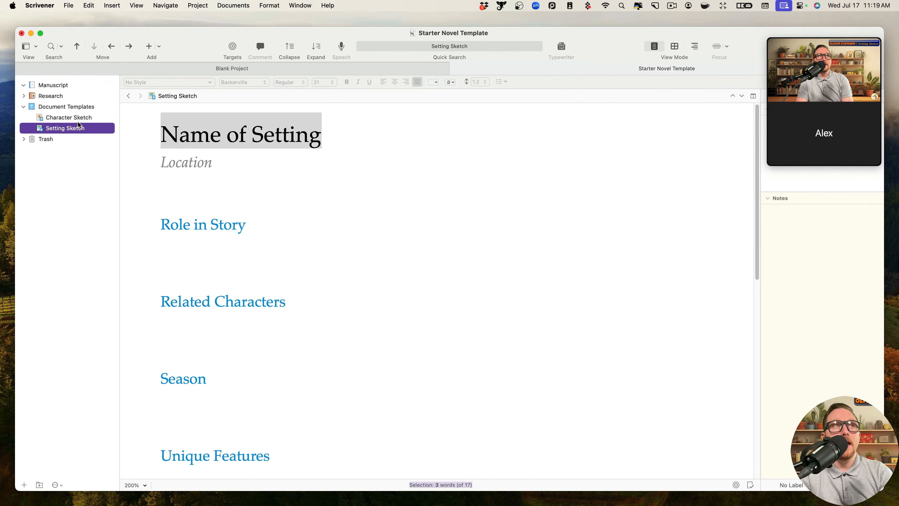
key("Up")
key("Up")
key("Down")
key("Down")
key("Up")
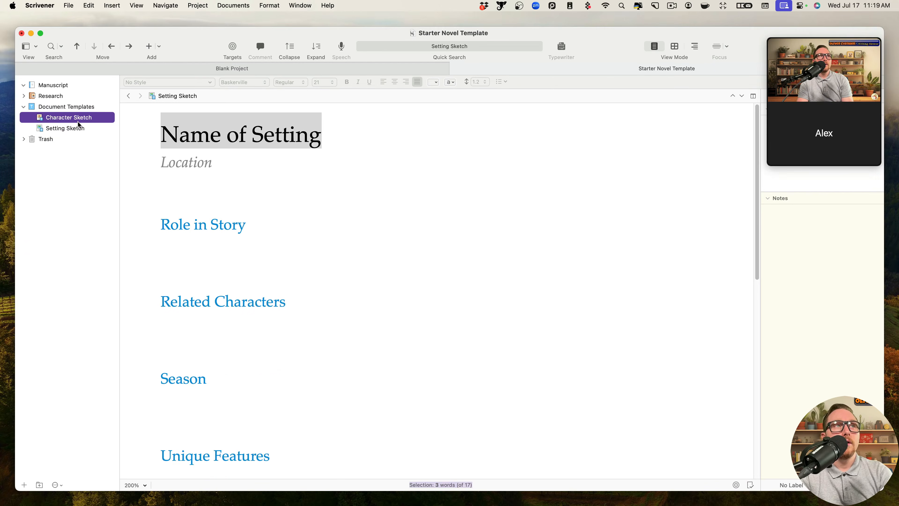
key("Down")
key("Up")
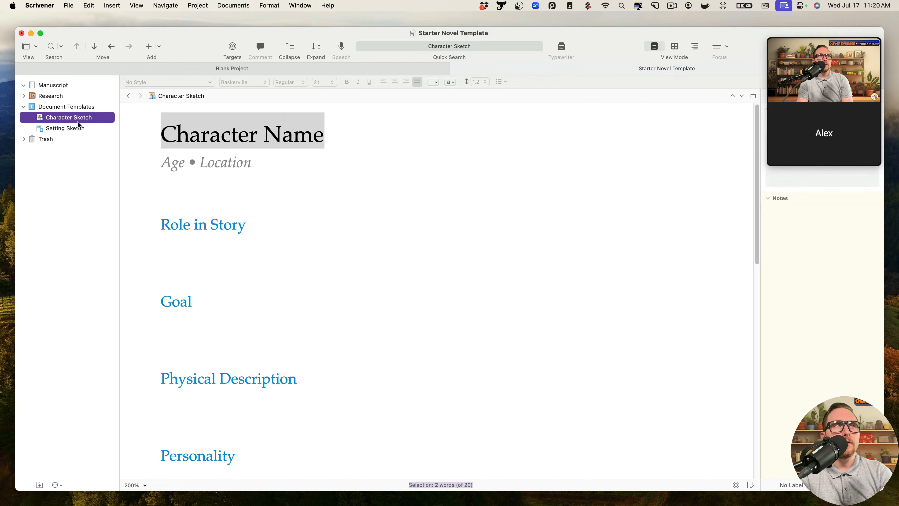
key("Up")
key("Down")
key("Down")
key("Up")
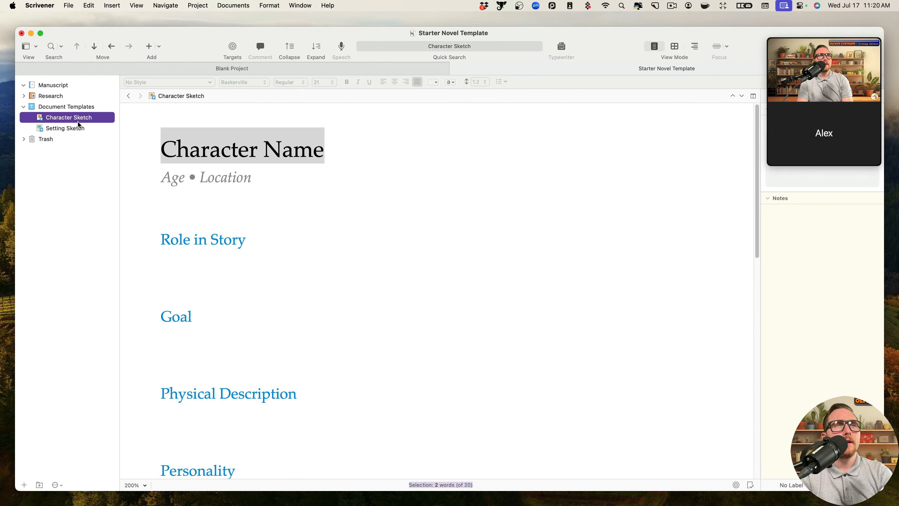
key("Down")
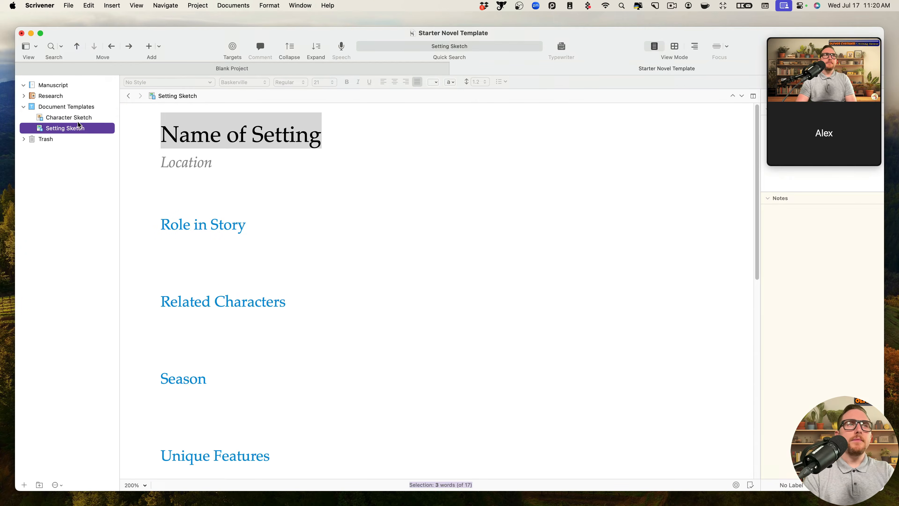
- Examine the title, location line and section headings of the Setting Sketch template, along with the Document Templates folder overview
left_click(263, 134)
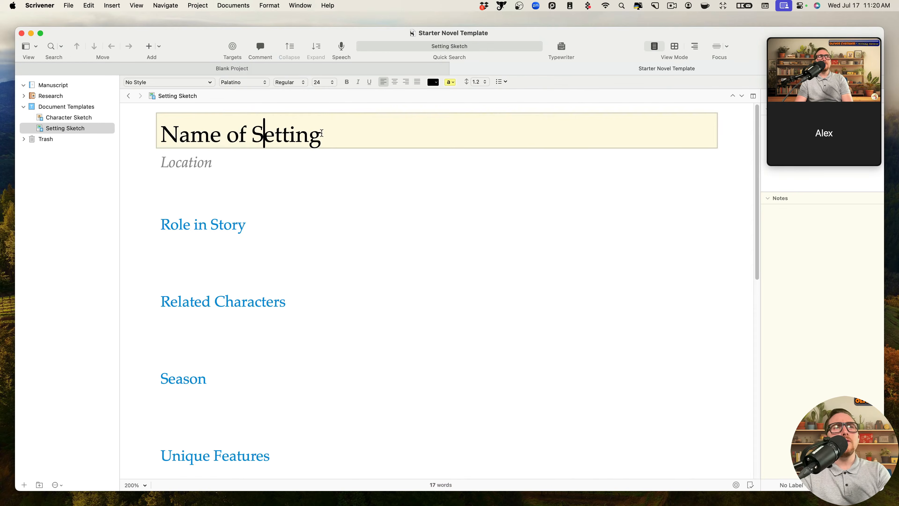
triple_click(322, 133)
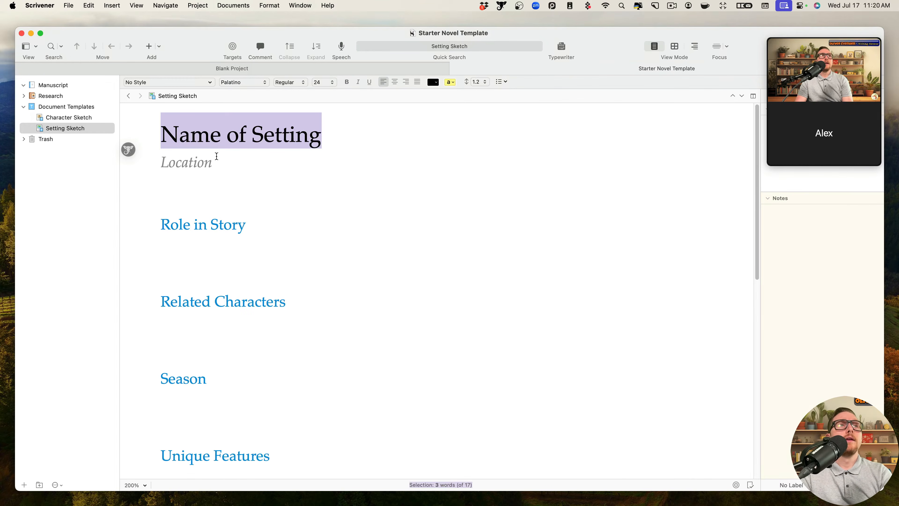
left_click(67, 107)
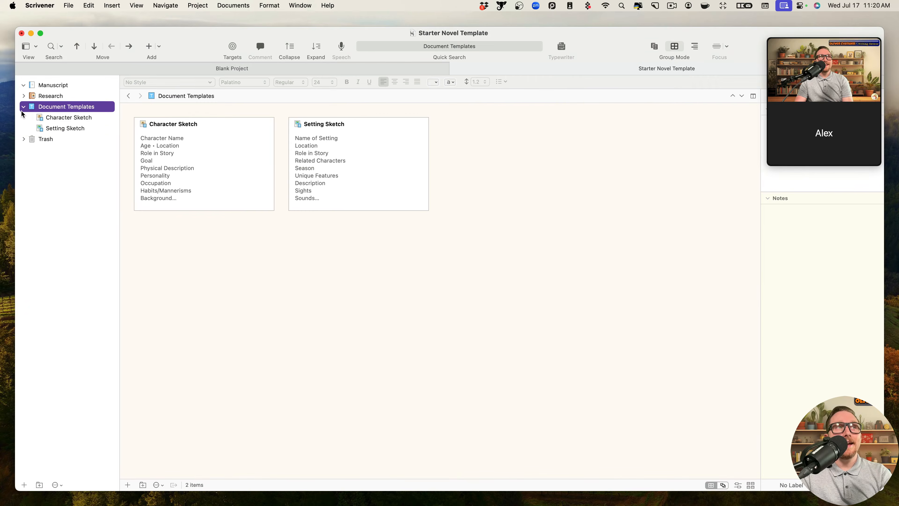
left_click(64, 128)
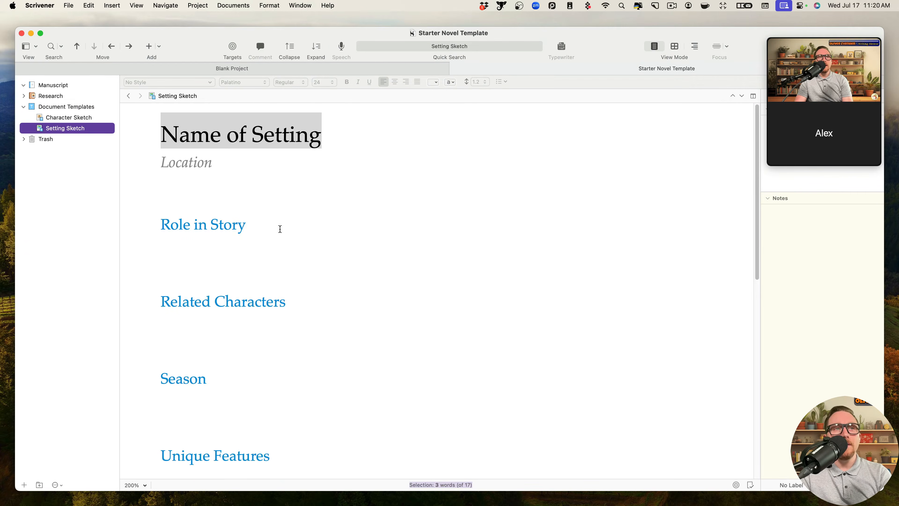
left_click(332, 298)
left_click_drag(301, 231, 139, 139)
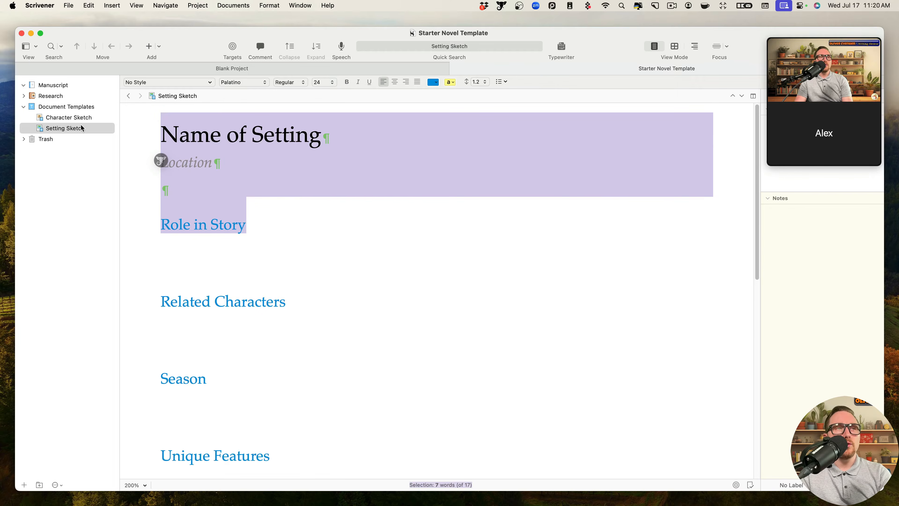
left_click(291, 225)
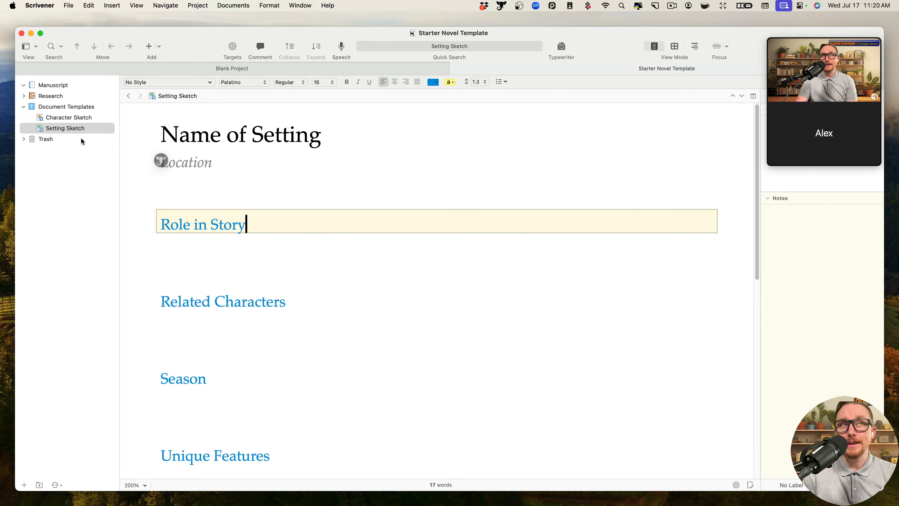
left_click(317, 144)
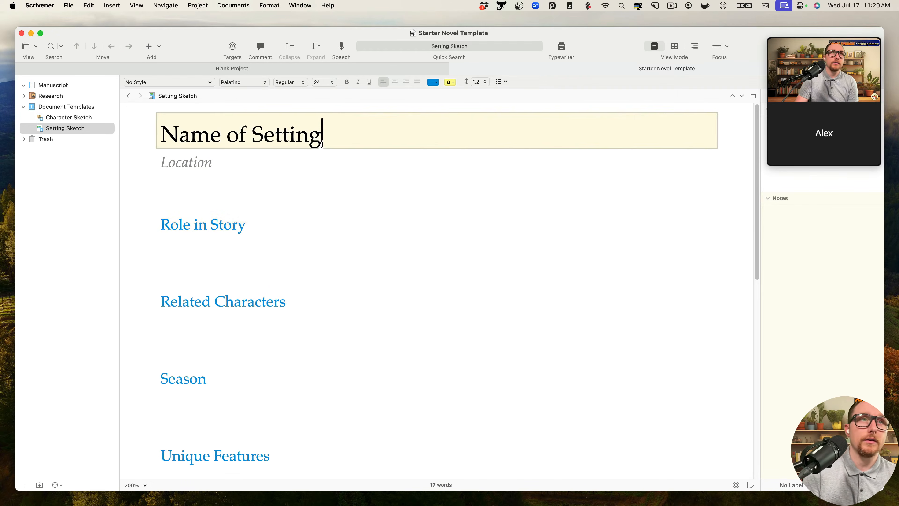
- Add a new document based on the Setting Sketch template inside the Setting folder under Research
left_click(23, 95)
left_click(33, 129)
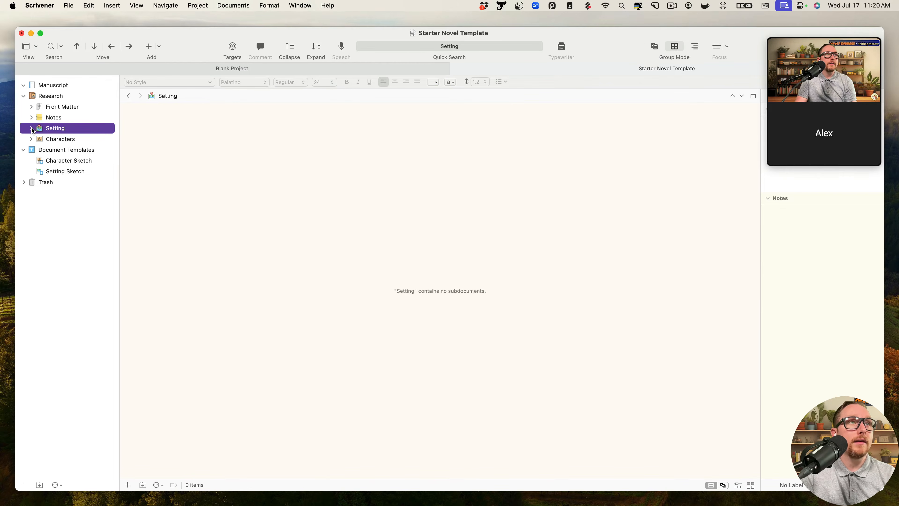
key("Return")
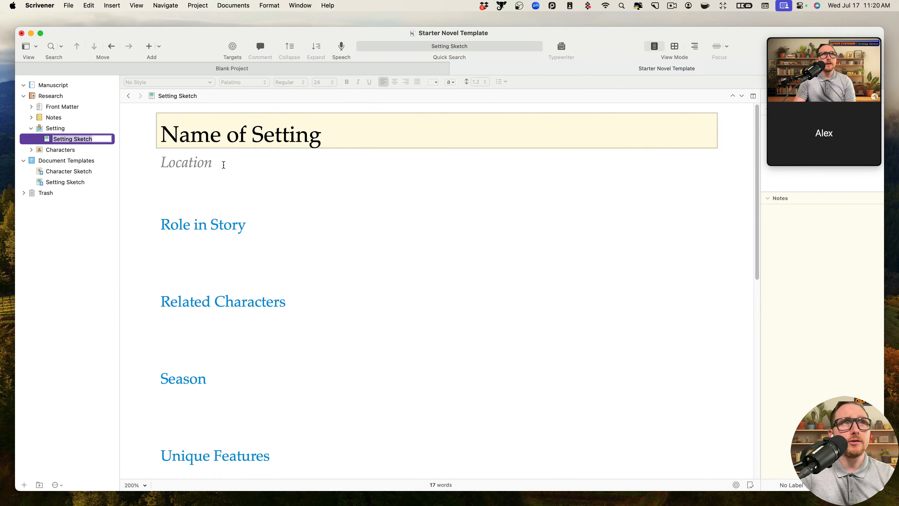
left_click(223, 164)
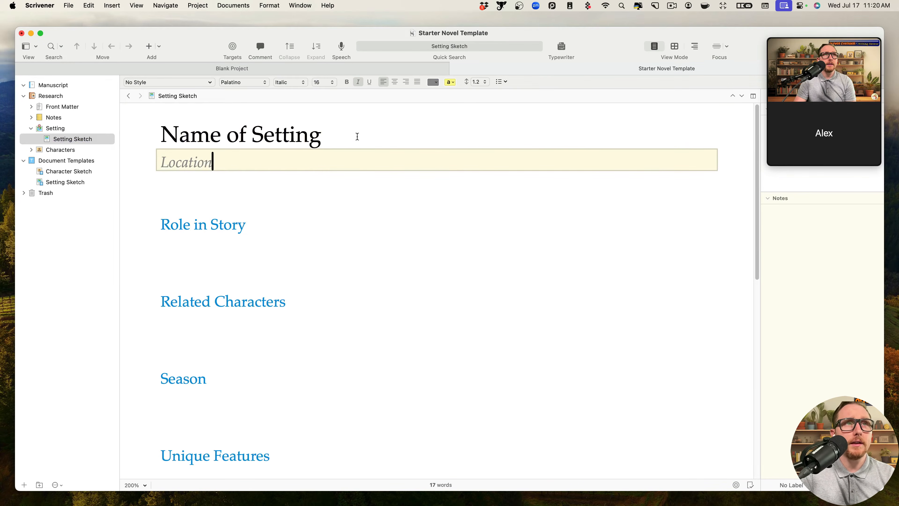
- Change the colour of all text in the Setting Sketch template under Document Templates to black
left_click(50, 182)
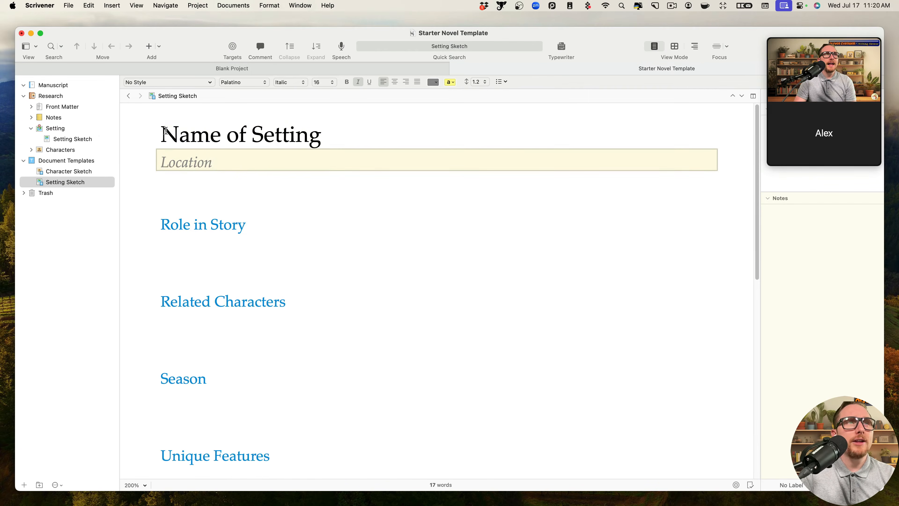
left_click_drag(164, 131, 270, 454)
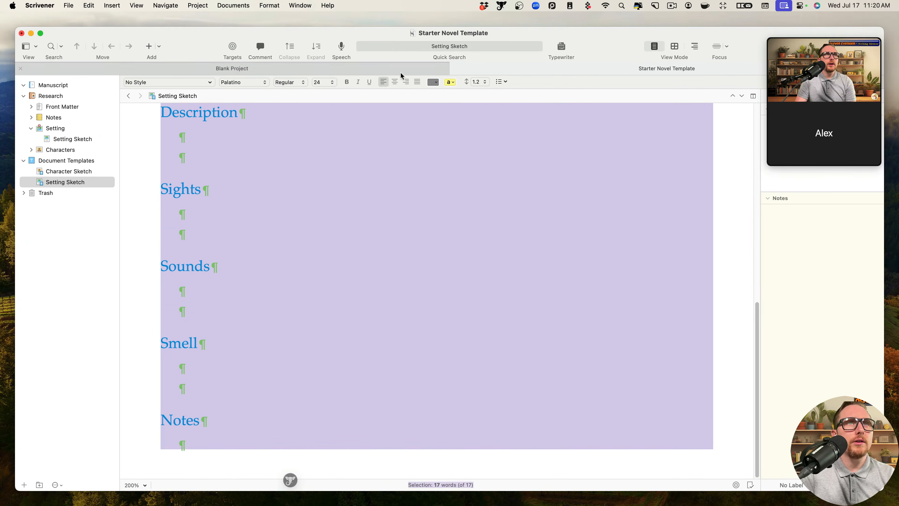
left_click(450, 83)
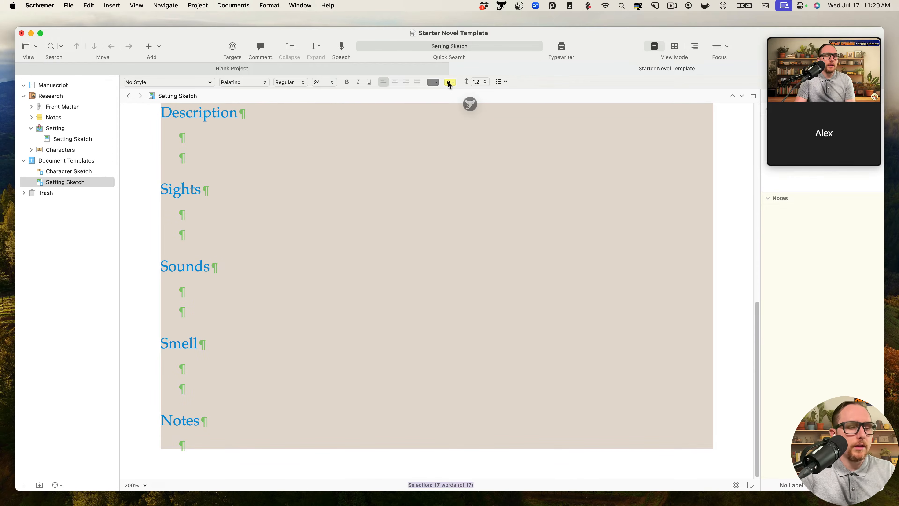
key("super+z")
left_click(432, 83)
left_click(434, 84)
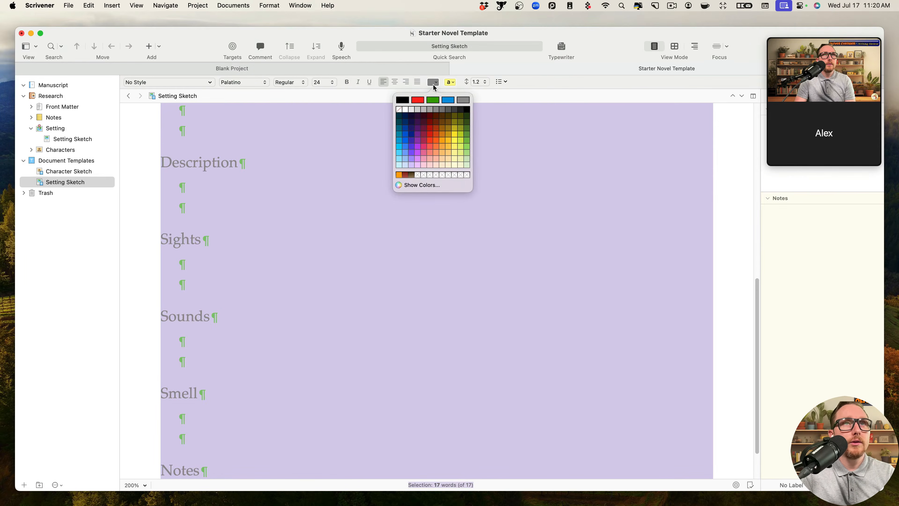
left_click(402, 100)
left_click(293, 190)
scroll(293, 190, "up", 10)
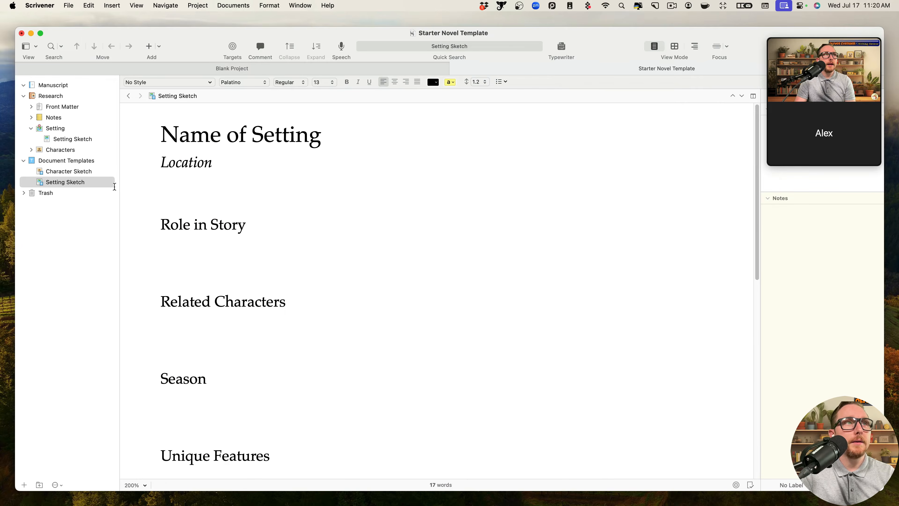
- Add a second document based on the recoloured Setting Sketch template to the Setting folder, below the existing sketch
left_click(72, 141)
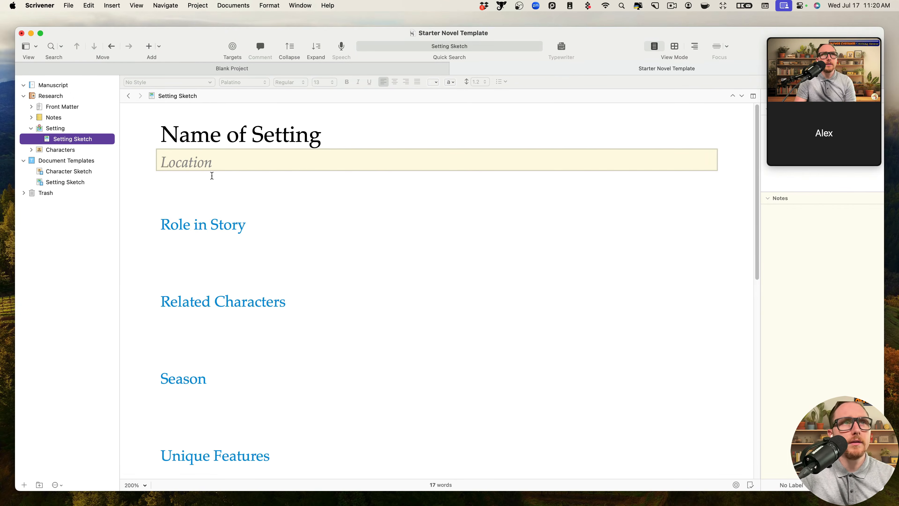
scroll(268, 278, "down", 2)
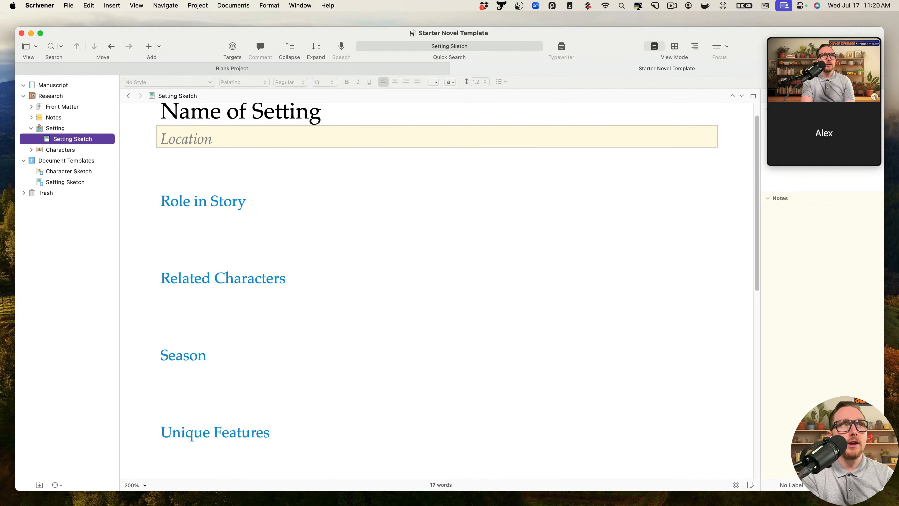
key("super+n")
scroll(270, 174, "up", 8)
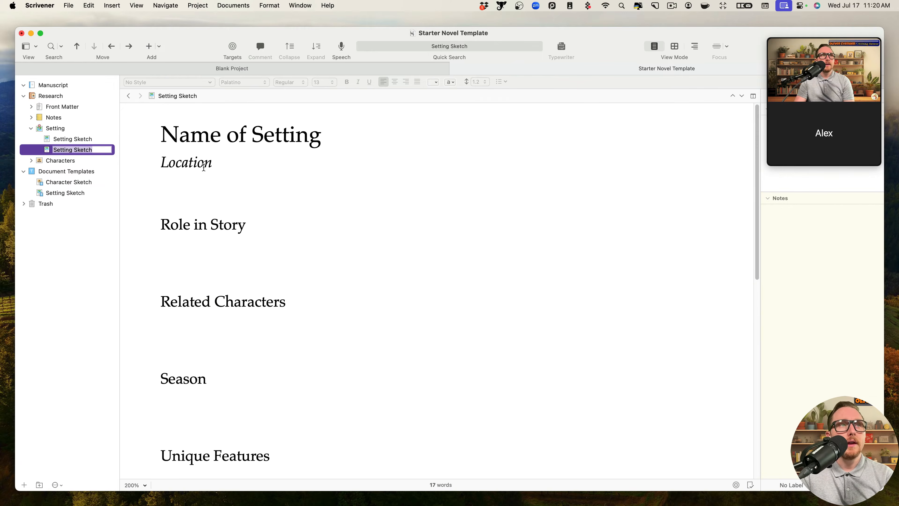
scroll(239, 365, "down", 7)
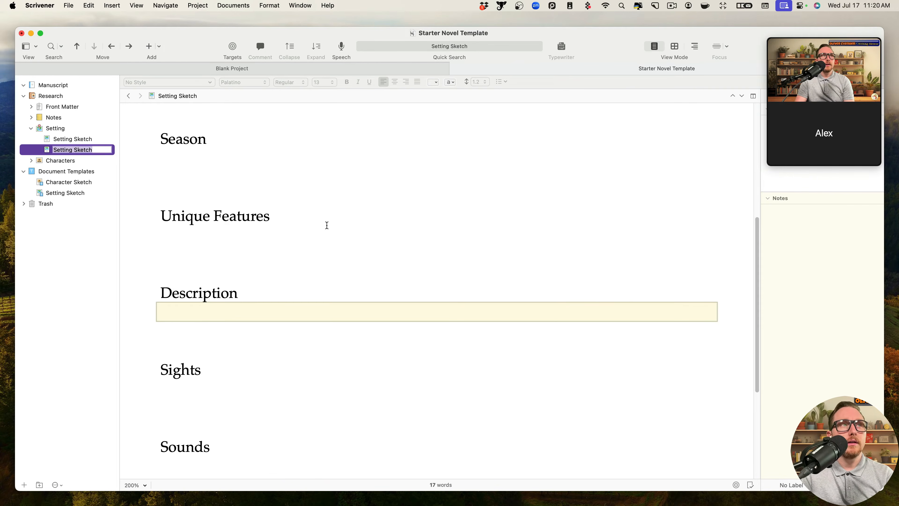
scroll(327, 225, "up", 7)
- Compare the text colours of the two setting sketches in the Setting folder with the Setting Sketch template
left_click(82, 141)
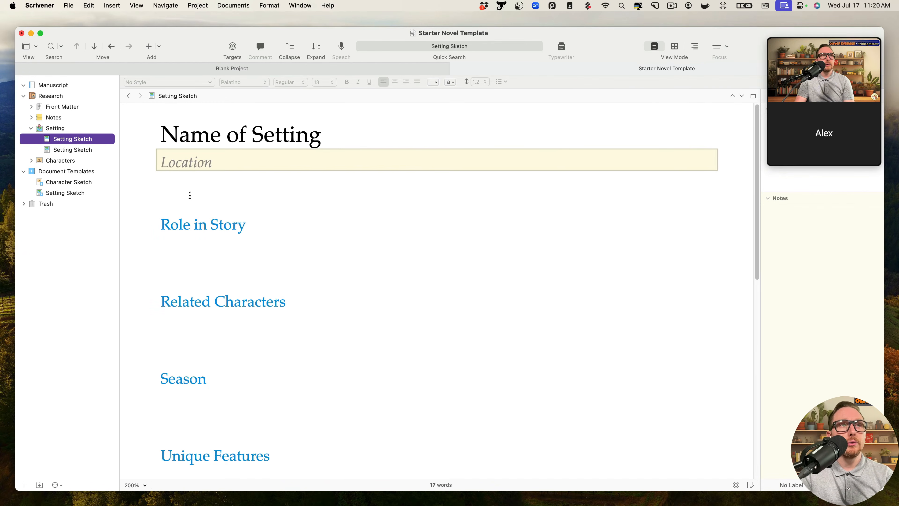
left_click(88, 150)
left_click(96, 141)
left_click(101, 150)
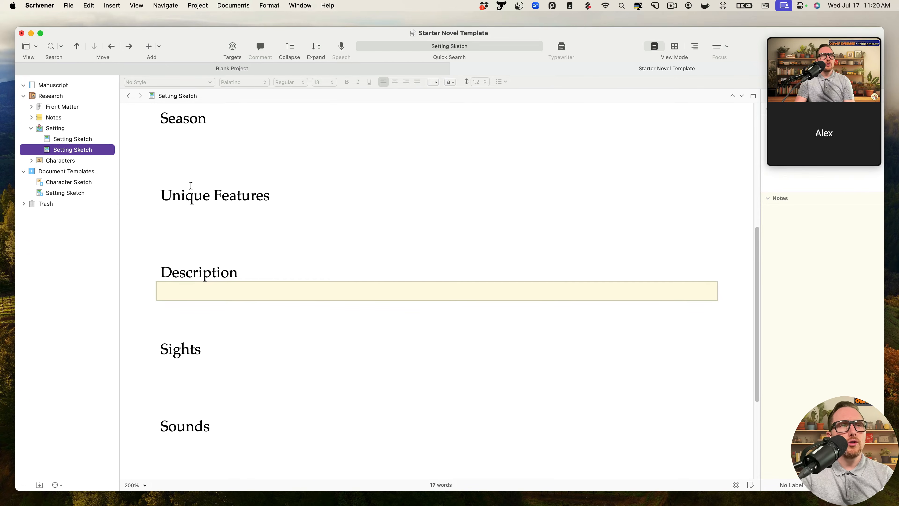
left_click(81, 184)
left_click(72, 193)
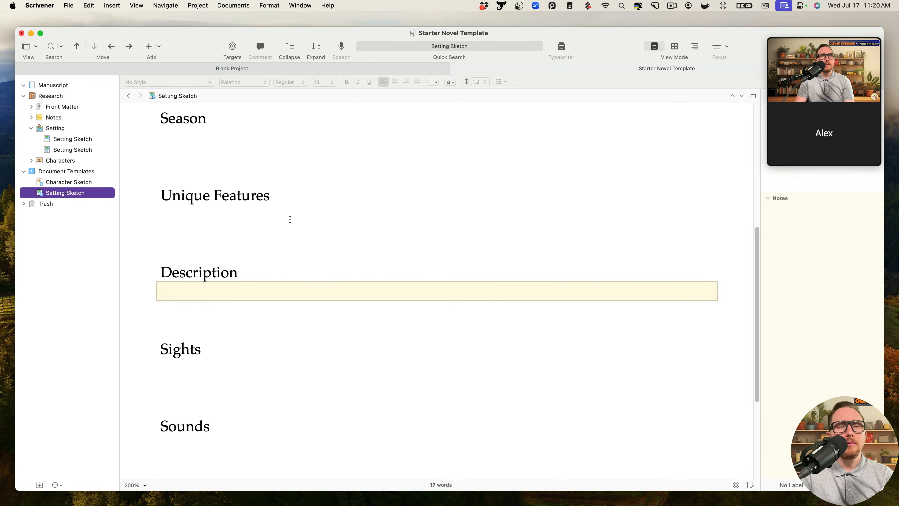
scroll(290, 219, "up", 5)
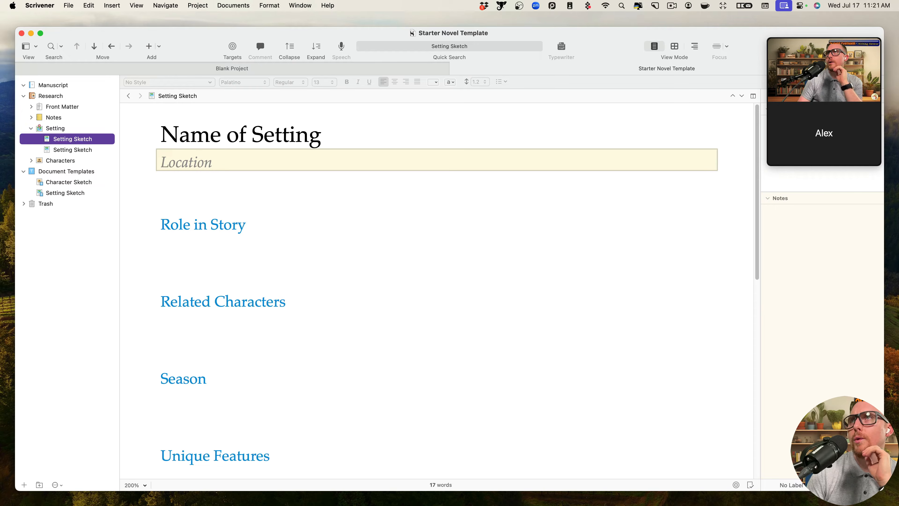
- Detach Starter Novel Template into its own window beside Blank Project, and expand the Document Templates folder in the blank project
left_click(389, 284)
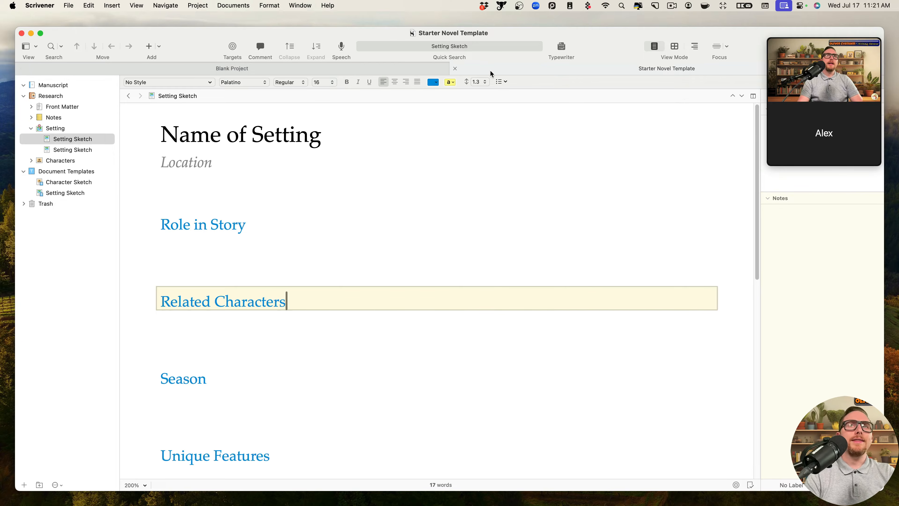
left_click_drag(490, 74, 493, 178)
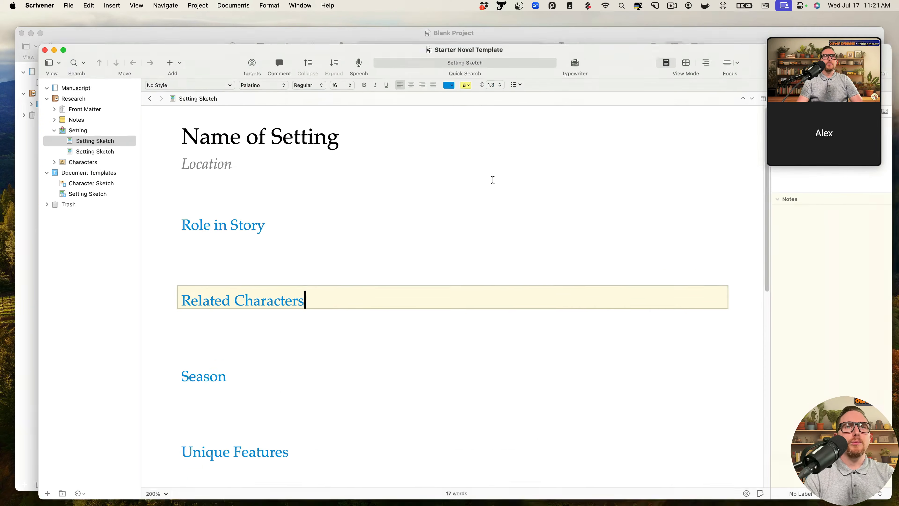
mouse_move(422, 51)
left_mouse_down()
mouse_move(453, 55)
mouse_move(433, 39)
mouse_move(411, 63)
mouse_move(422, 37)
left_mouse_up()
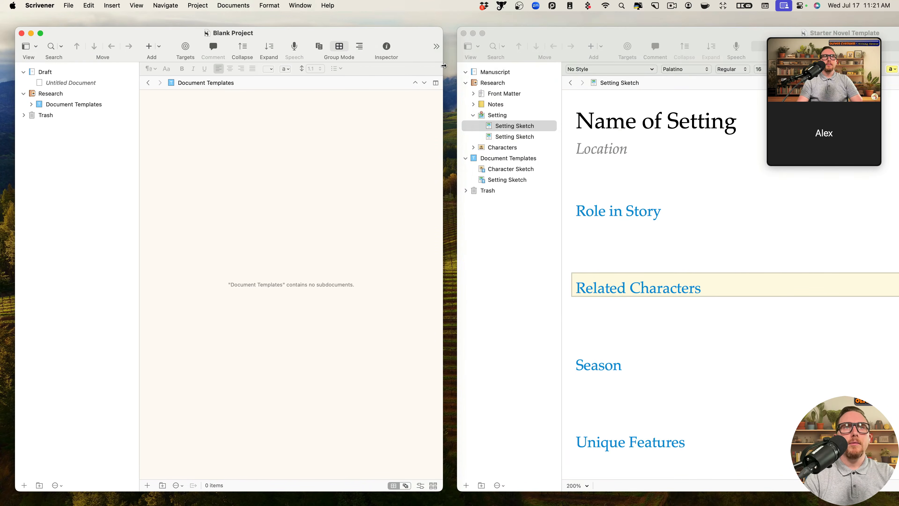
left_click(77, 105)
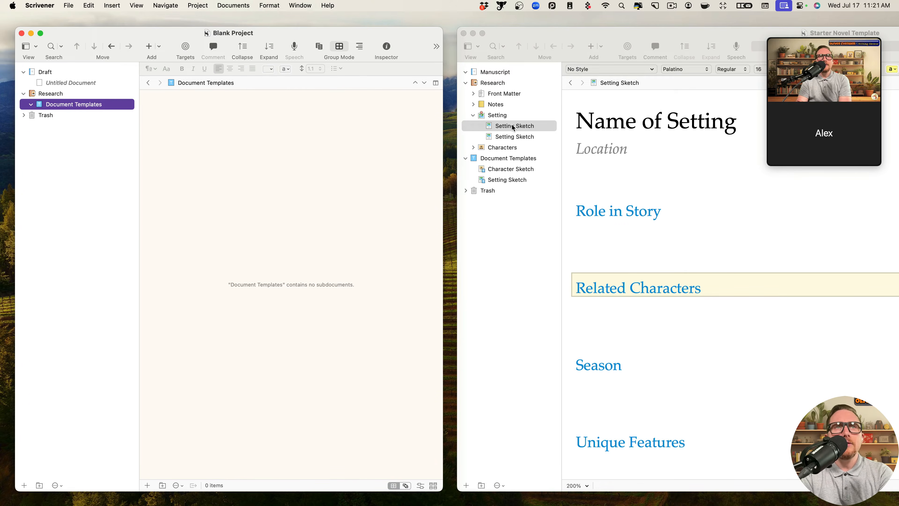
- Copy the Character Sketch and Setting Sketch templates from Starter Novel Template into the Document Templates folder of Blank Project
mouse_move(503, 168)
left_mouse_down()
mouse_move(423, 172)
mouse_move(110, 120)
mouse_move(85, 108)
left_mouse_up()
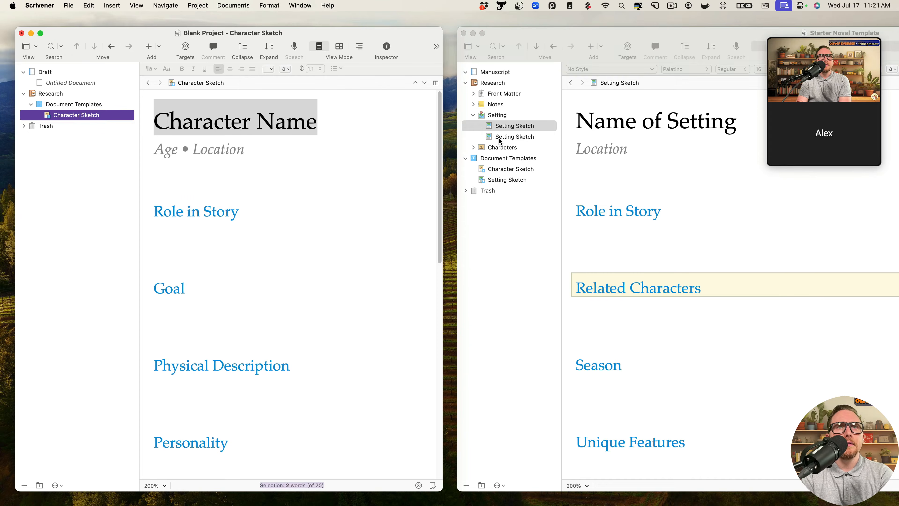
mouse_move(516, 180)
left_mouse_down()
mouse_move(147, 132)
mouse_move(92, 112)
left_mouse_up()
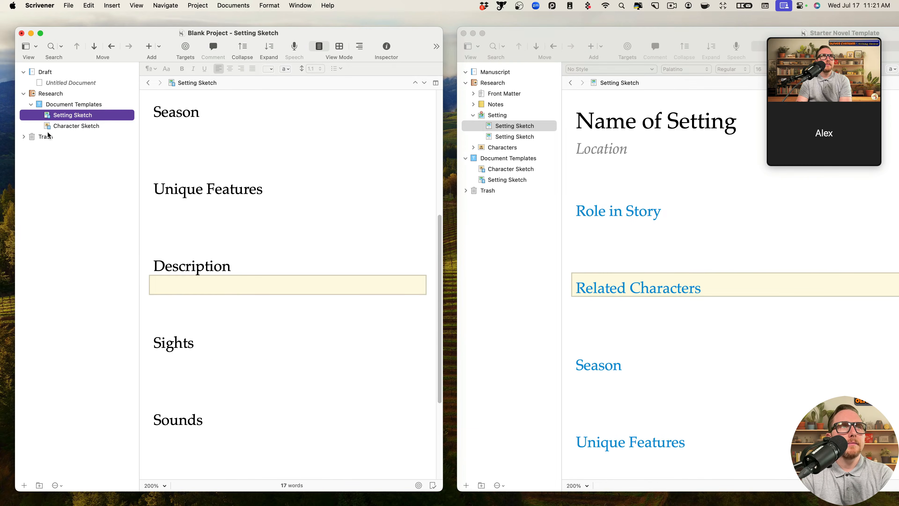
- Add a new text document titled Scene Template below Character Sketch in Blank Project's Document Templates folder
left_click(86, 126)
left_click(159, 47)
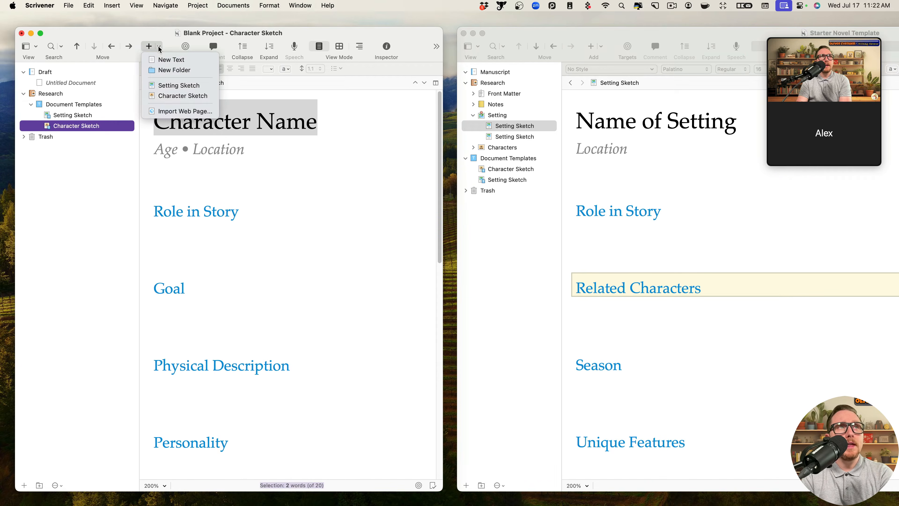
left_click(167, 60)
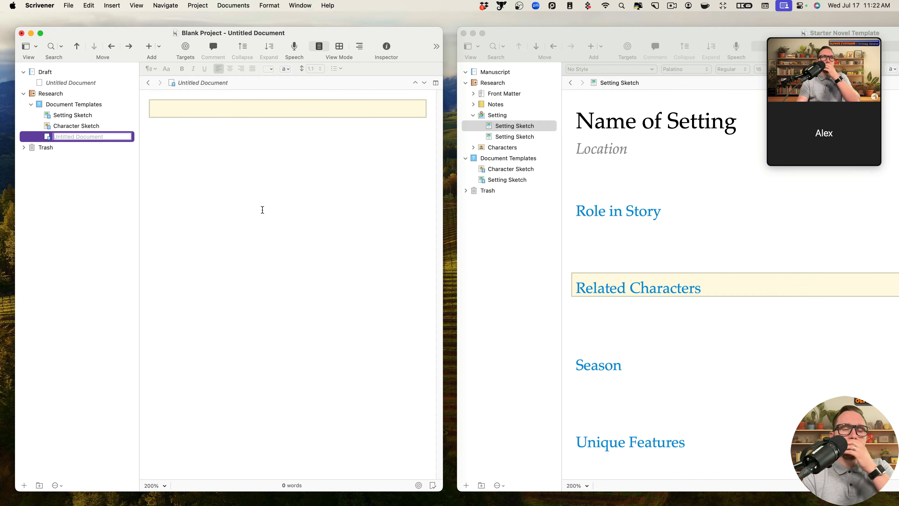
type("Scene Template")
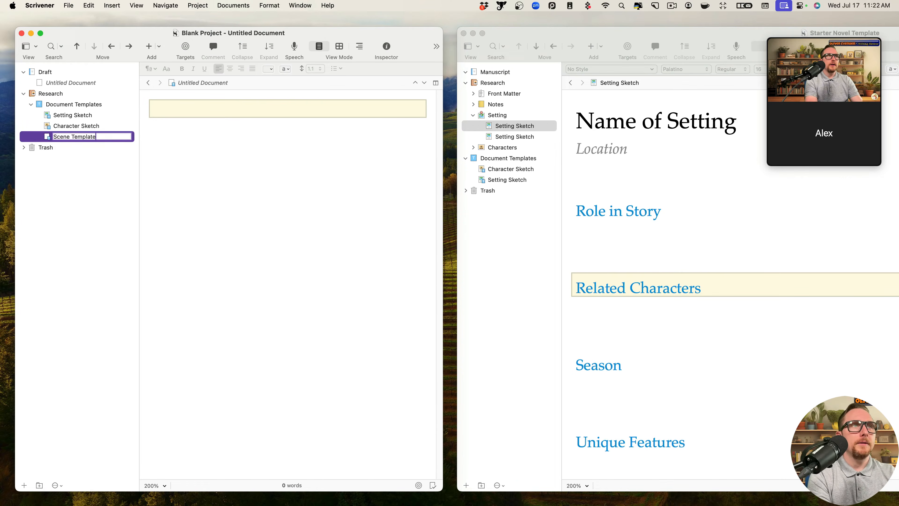
key("Return")
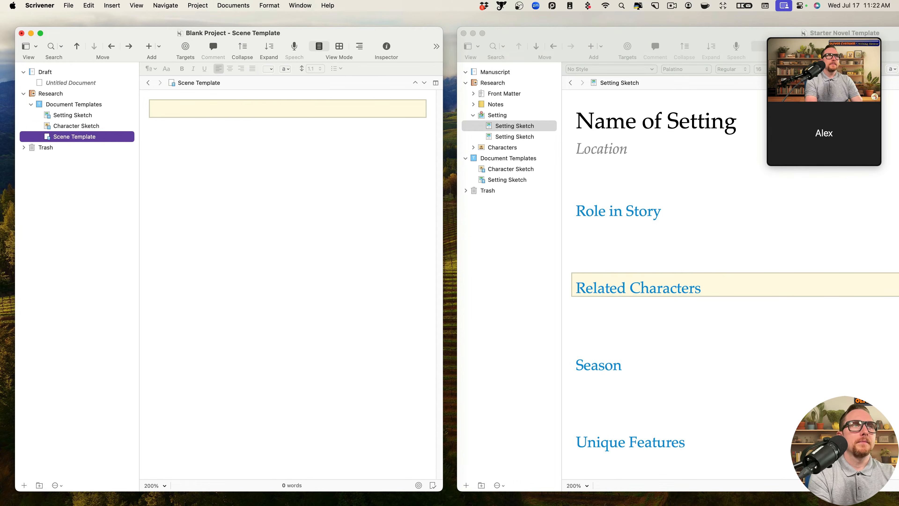
- Write "Start Writing here!" as the body text of the Scene Template document
left_click(302, 250)
type("STAE")
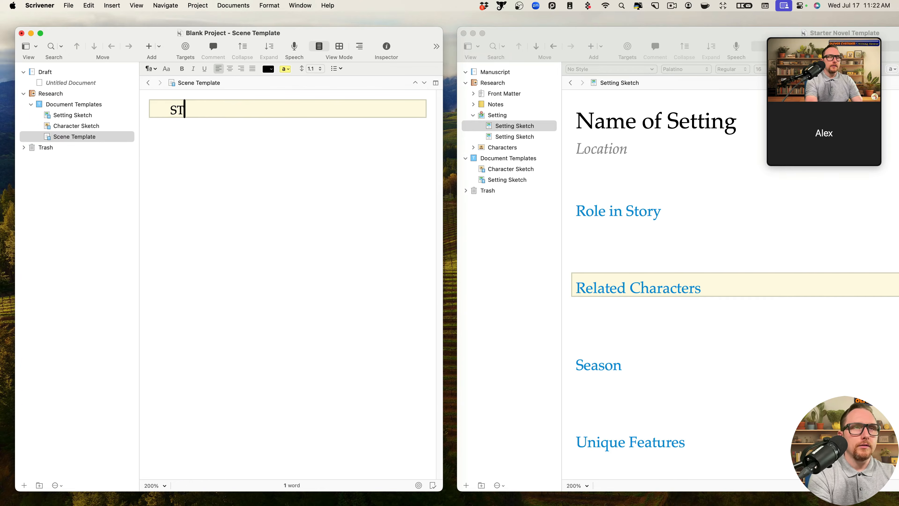
key("BackSpace")
key("BackSpace")
key("BackSpace")
type("RAE")
key("BackSpace")
key("BackSpace")
key("BackSpace")
type("tart Writin")
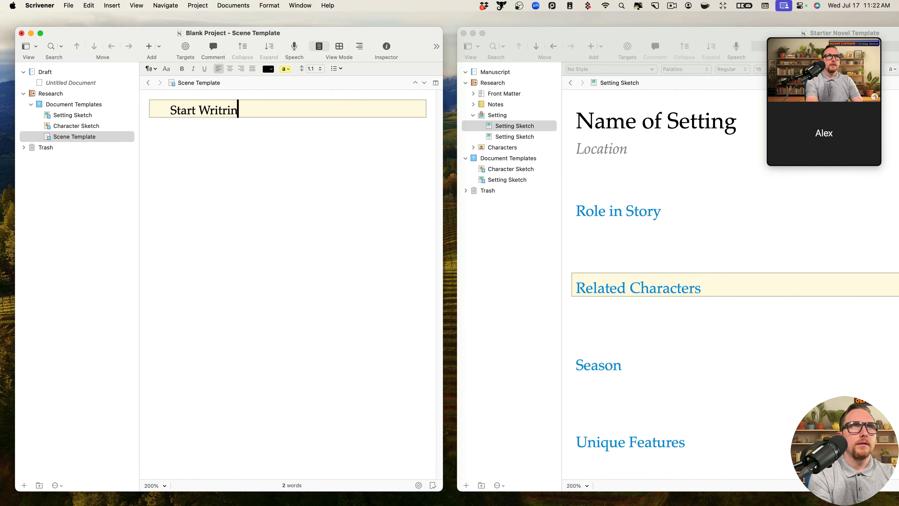
key("BackSpace")
type("ng here!")
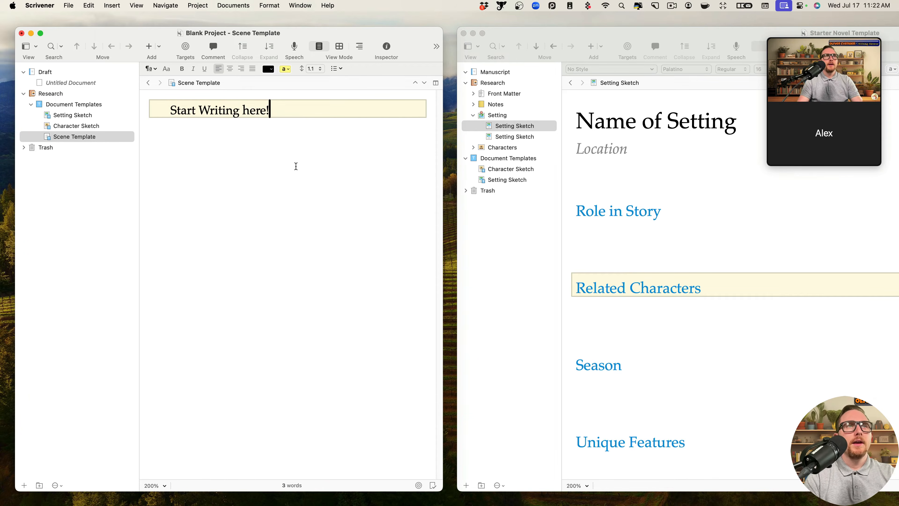
- Add a document based on Scene Template to the Draft folder below the untitled document, and select its placeholder text
left_click(76, 126)
left_click(67, 82)
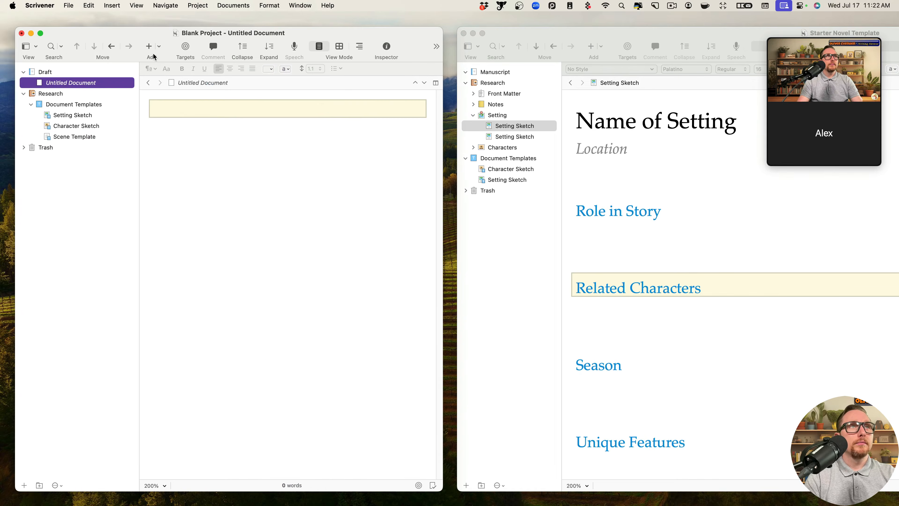
left_click(159, 47)
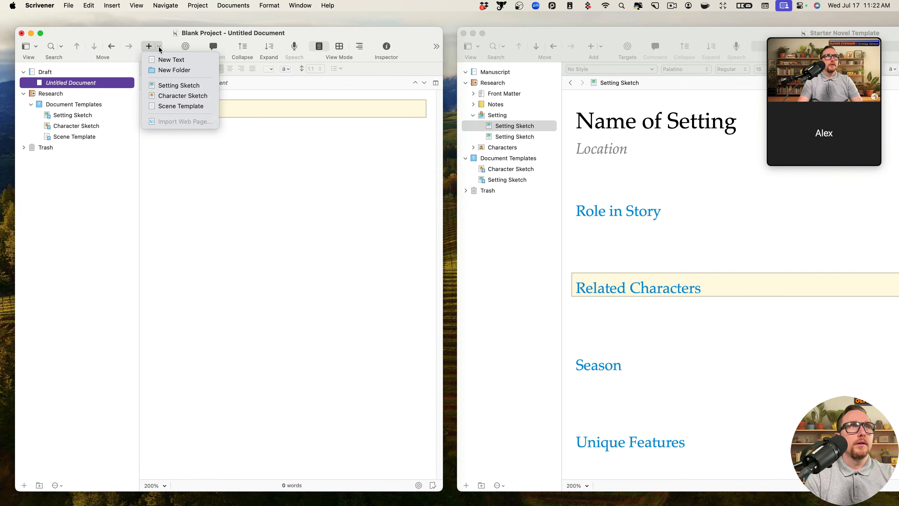
left_click(167, 110)
left_click(227, 147)
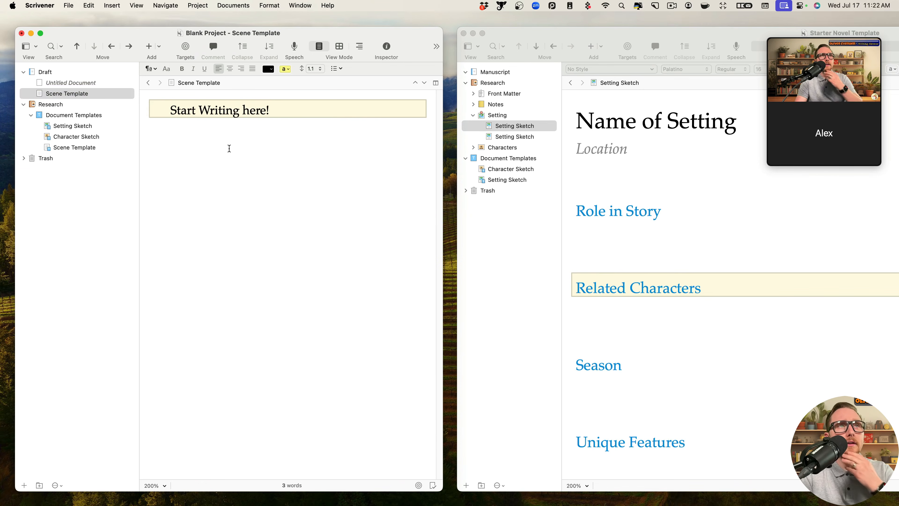
key("alt+shift+Left")
key("alt+shift+Left")
key("alt+shift+Left")
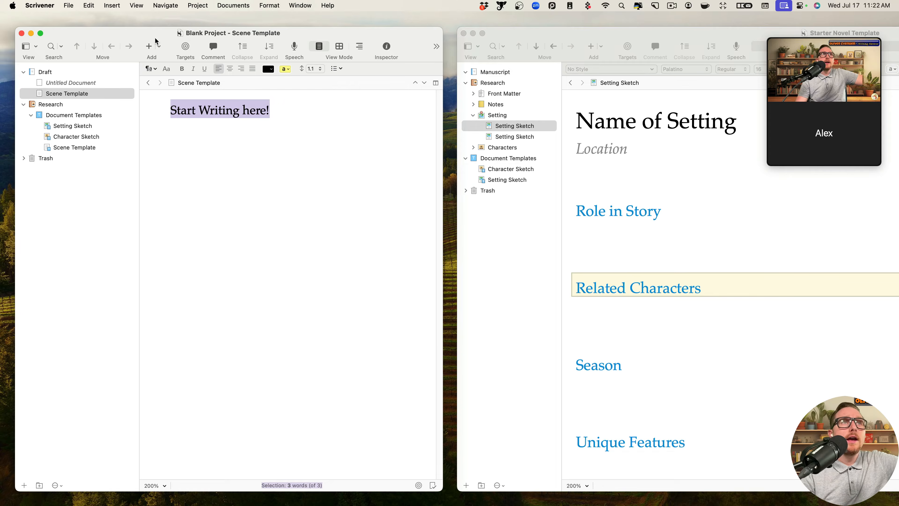
- Create a new project named Template Test in Scrivener Projects from the Writing Mentor category's Starter Novel Template
left_click(69, 5)
left_click(78, 19)
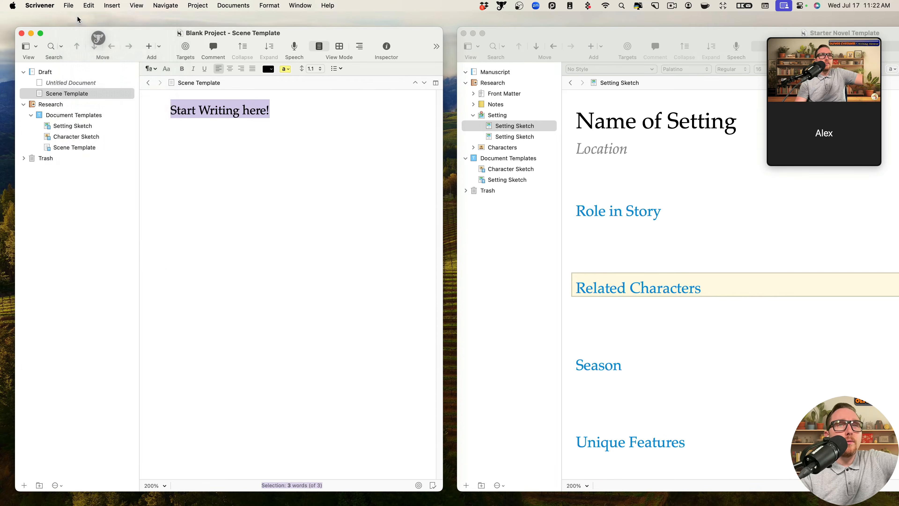
left_click(256, 247)
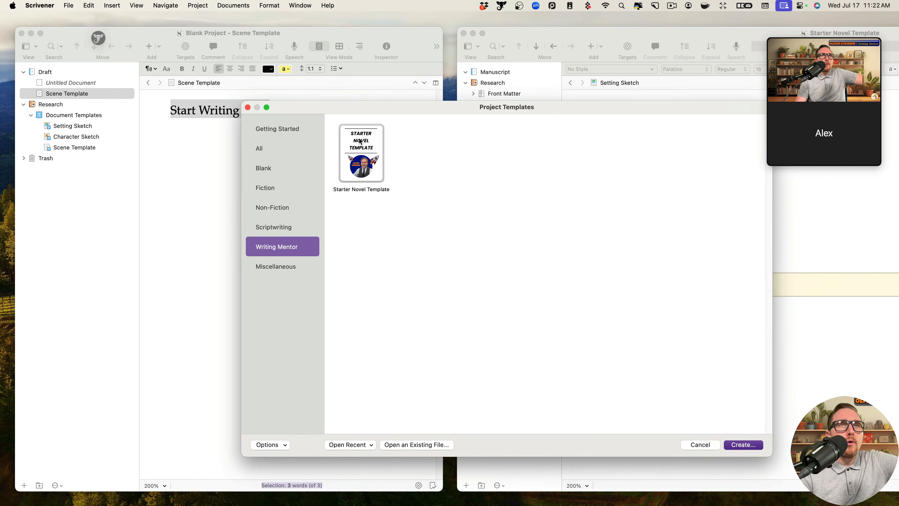
left_click(351, 158)
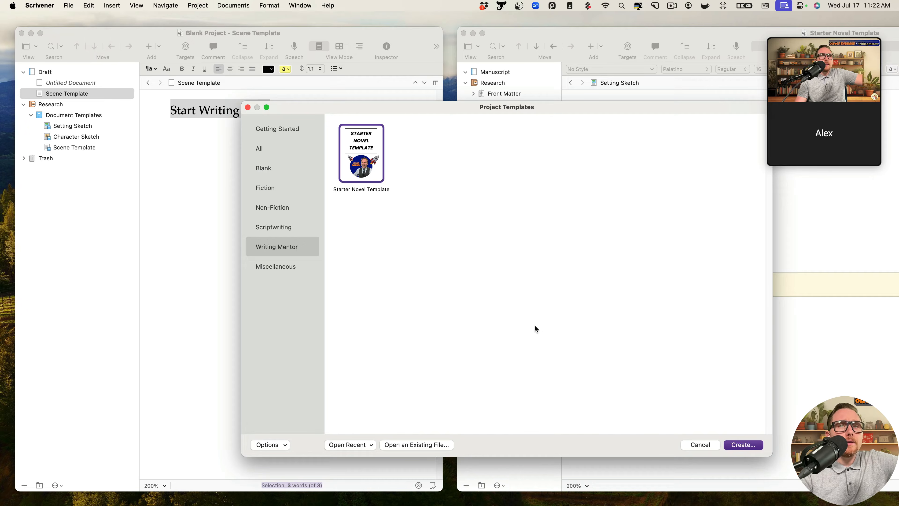
left_click(744, 445)
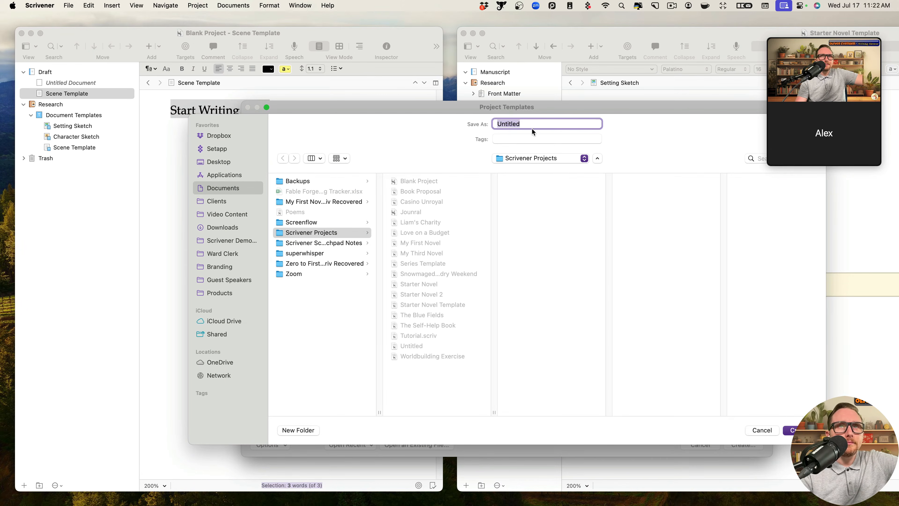
key("BackSpace")
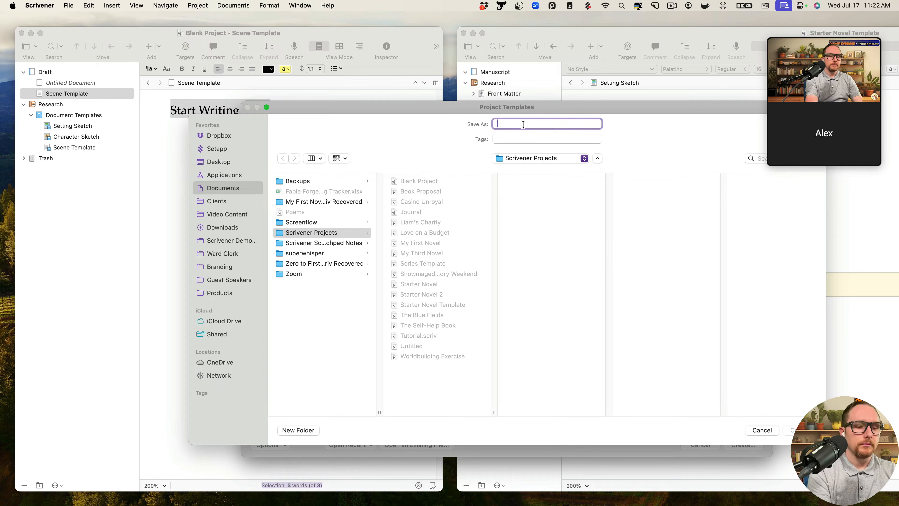
type("Templ")
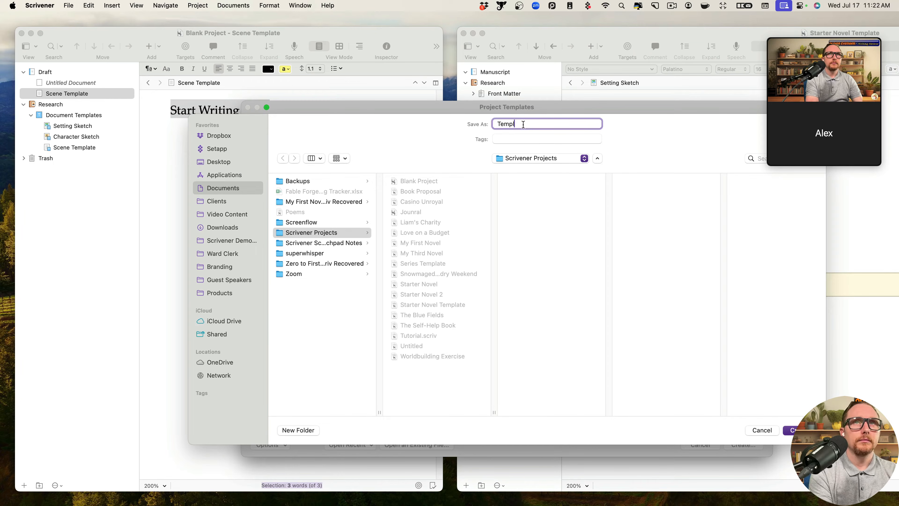
type("tte Test")
key("Return")
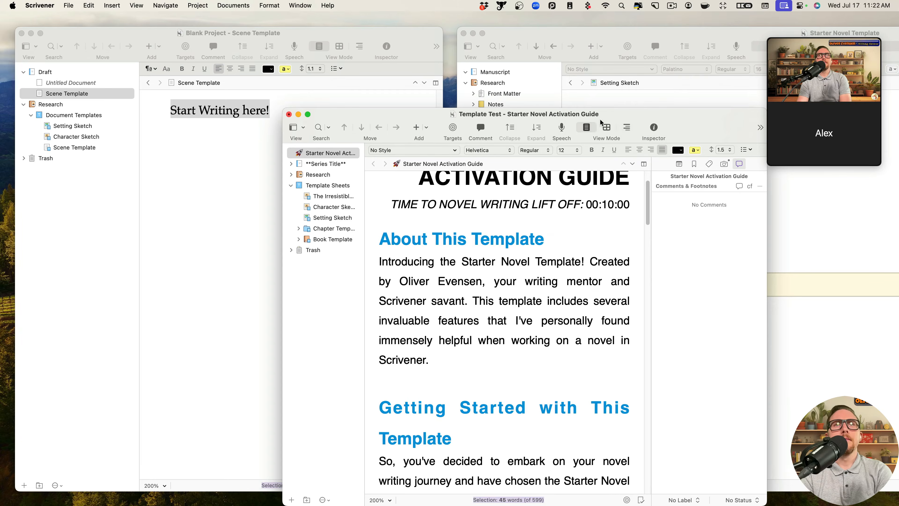
- Close the Blank Project window and arrange the Template Test and Starter Novel Template windows side by side
left_click_drag(606, 128, 468, 132)
left_click(28, 56)
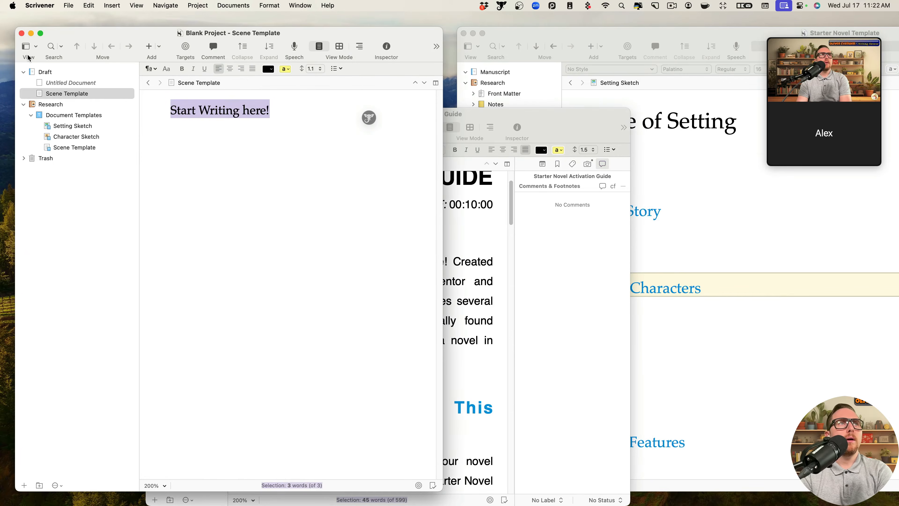
left_click(22, 34)
left_click_drag(372, 88, 422, 36)
left_click_drag(588, 35, 433, 39)
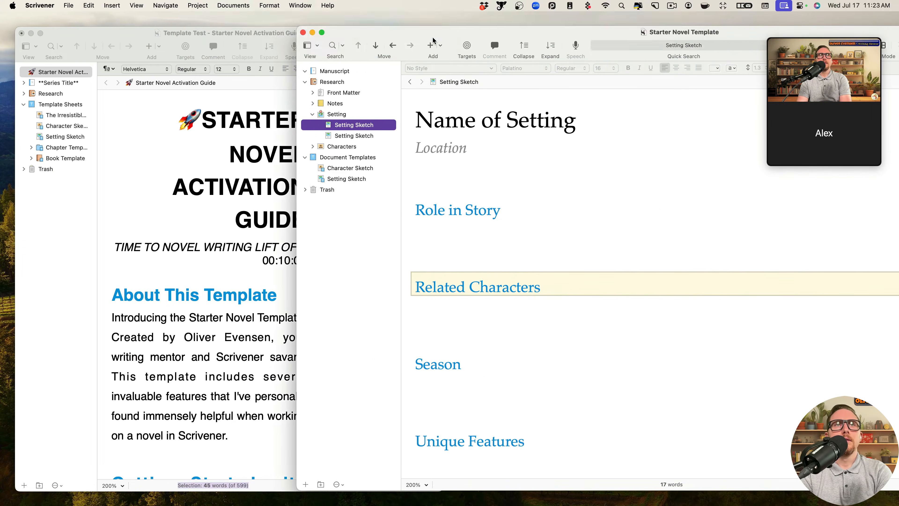
left_click_drag(612, 40, 516, 40)
left_click_drag(764, 223, 568, 221)
left_click_drag(348, 72, 430, 40)
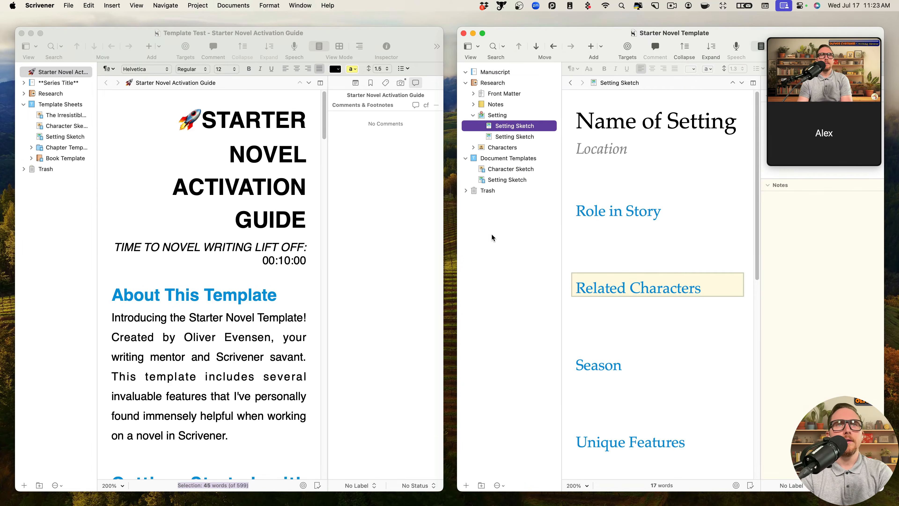
- Widen the binder in Template Test and open The Irresistible Hero Sketch under Template Sheets
left_click(98, 119)
scroll(97, 119, "down", 1)
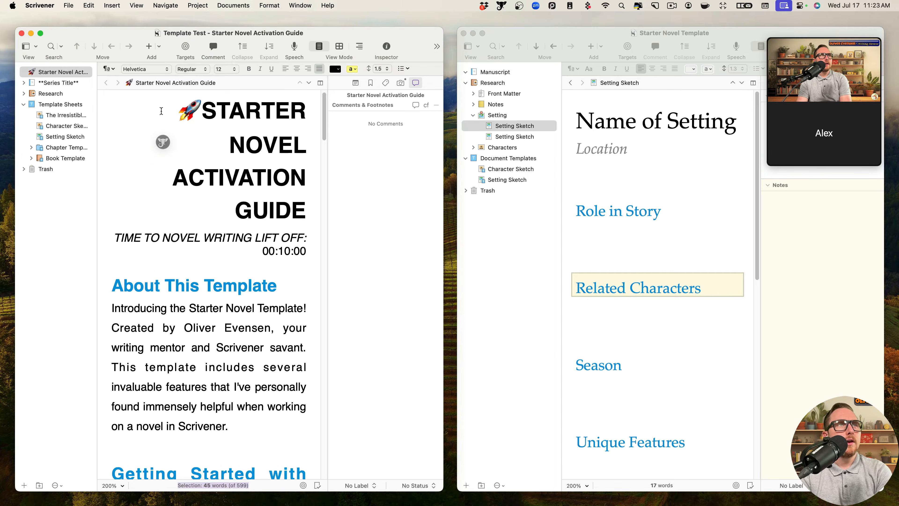
left_click_drag(98, 122, 158, 125)
left_click(99, 117)
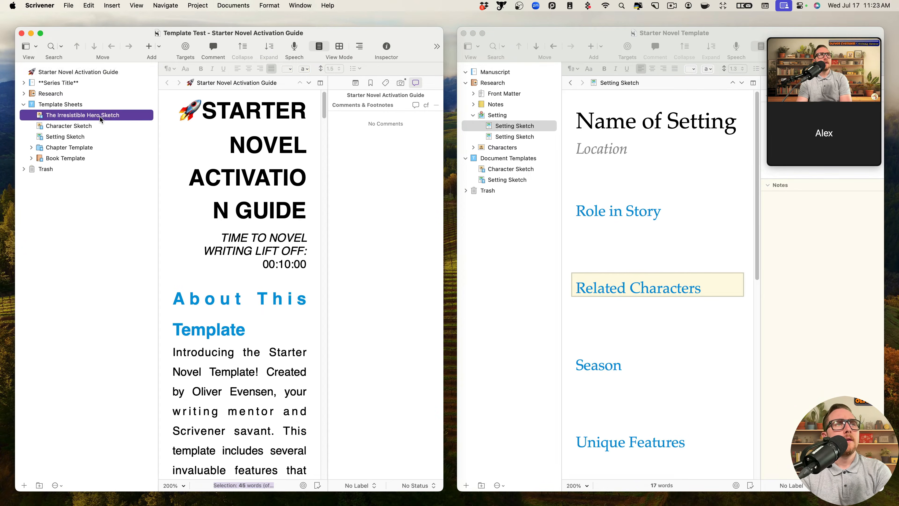
scroll(243, 186, "up", 10)
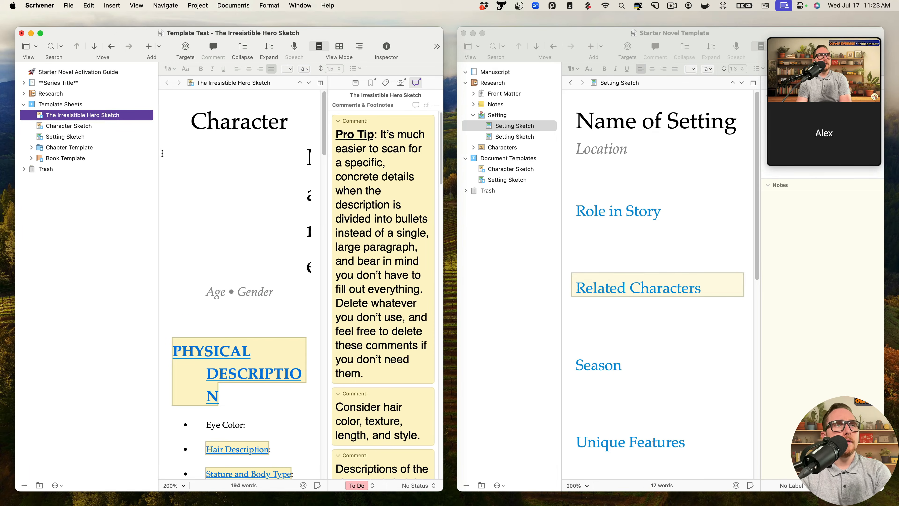
- Hide the inspector in Template Test and widen the window to look through The Irresistible Hero Sketch
left_click(387, 46)
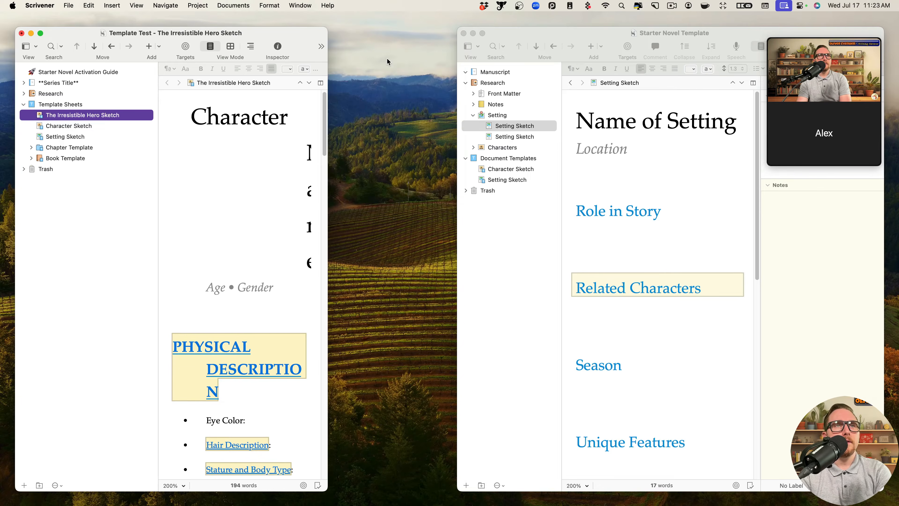
left_click_drag(327, 144, 454, 148)
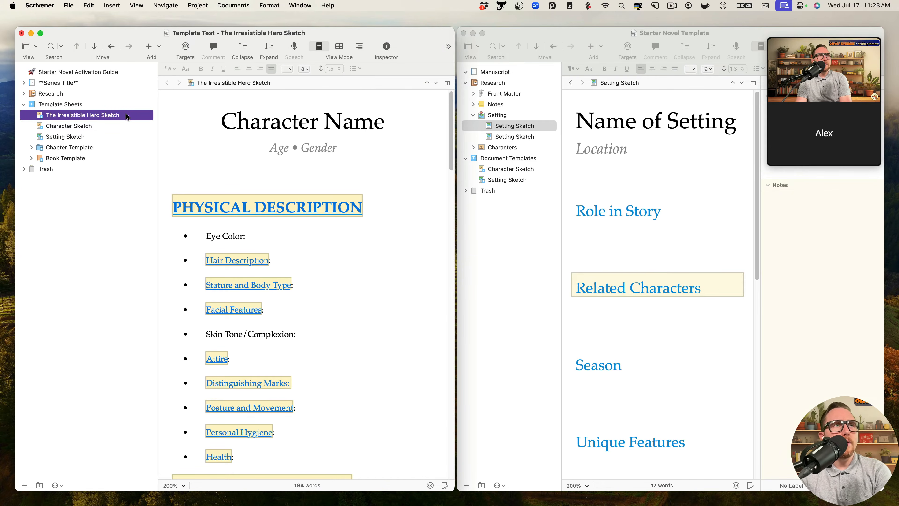
scroll(301, 245, "down", 1)
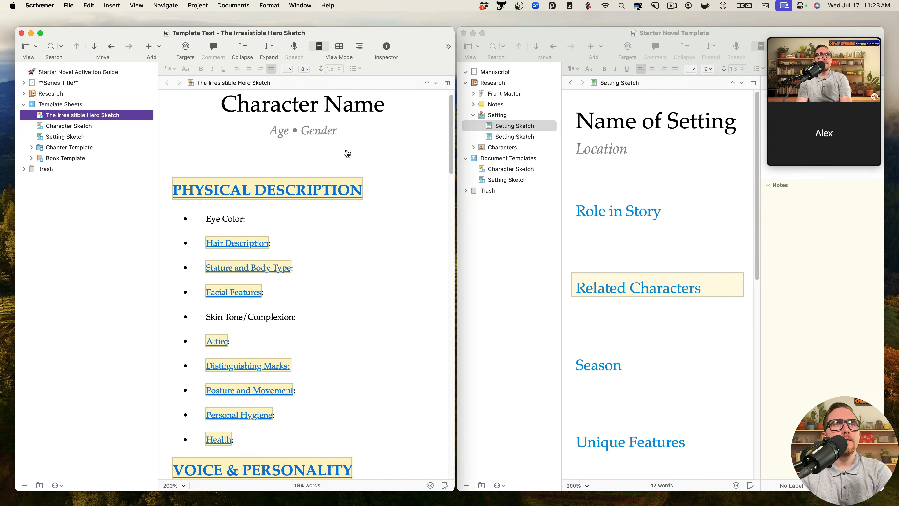
scroll(345, 163, "up", 1)
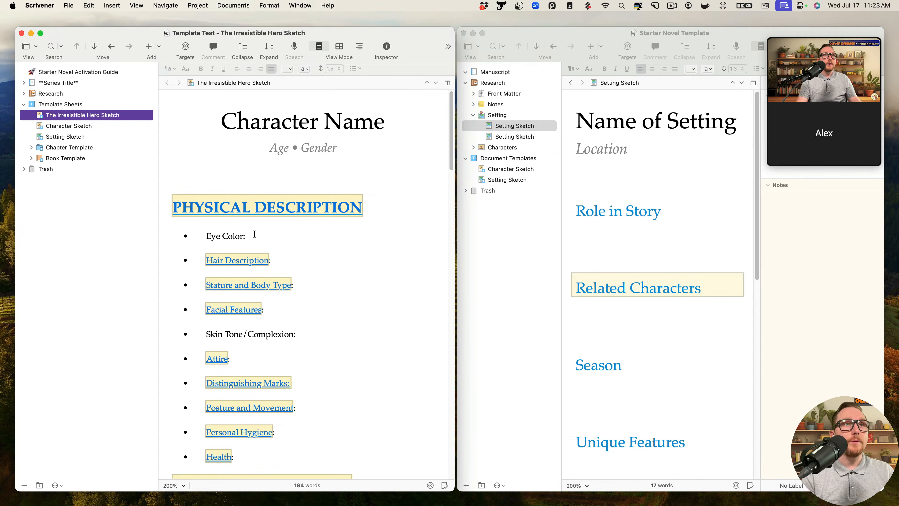
scroll(240, 156, "down", 4)
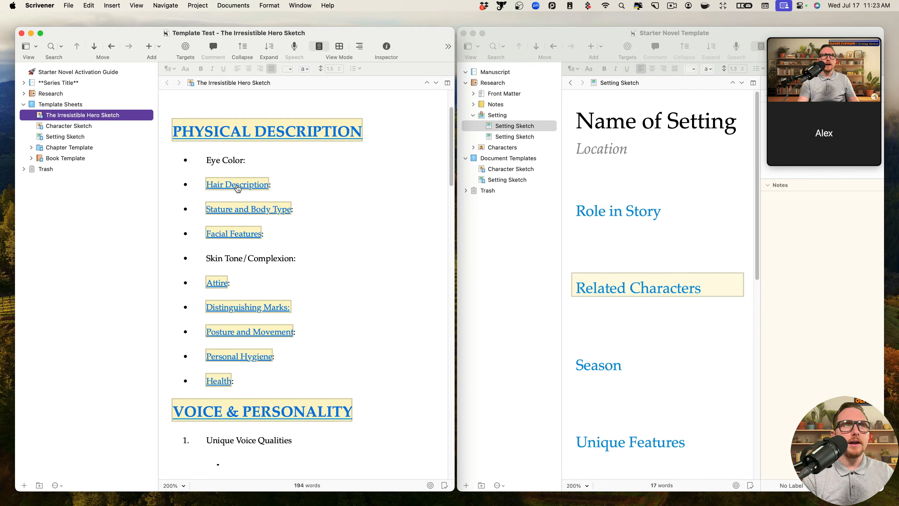
- View the comments linked to Hair Description, Stature and Body Type, and Attire in The Irresistible Hero Sketch
left_click(223, 187)
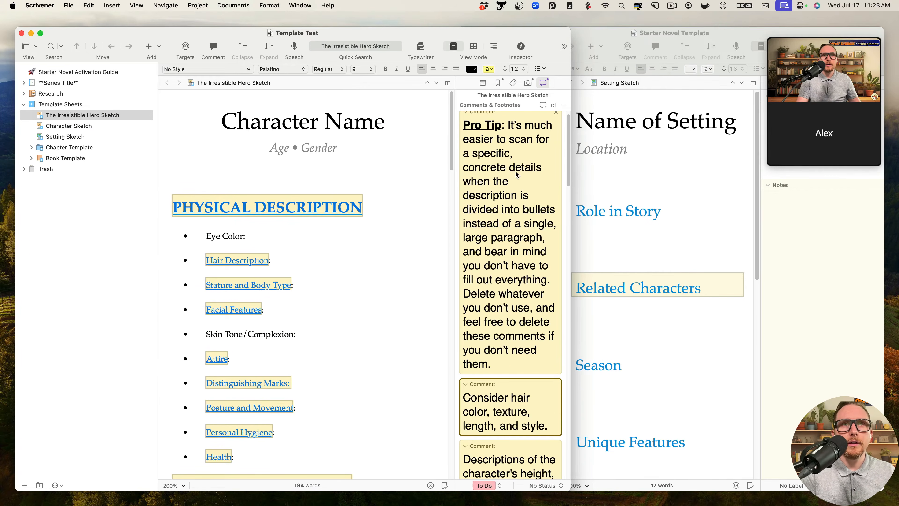
scroll(517, 358, "down", 3)
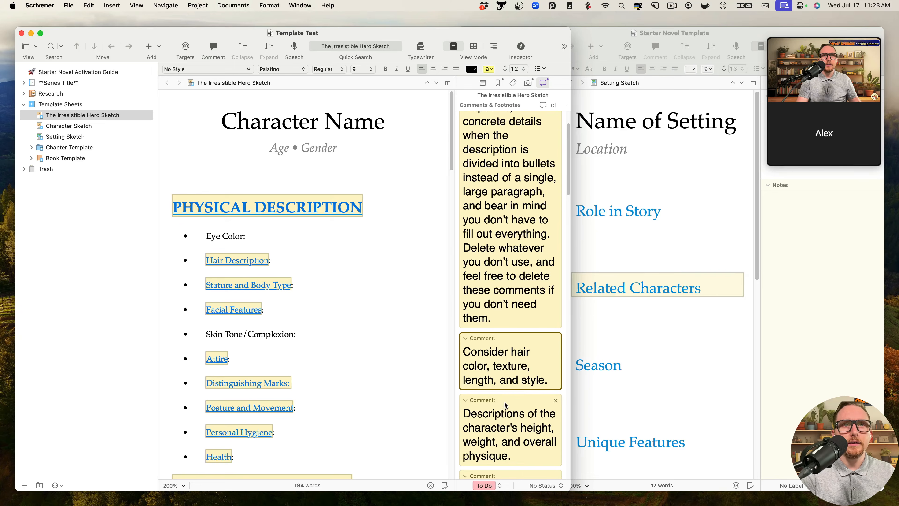
left_click(509, 436)
left_click(226, 358)
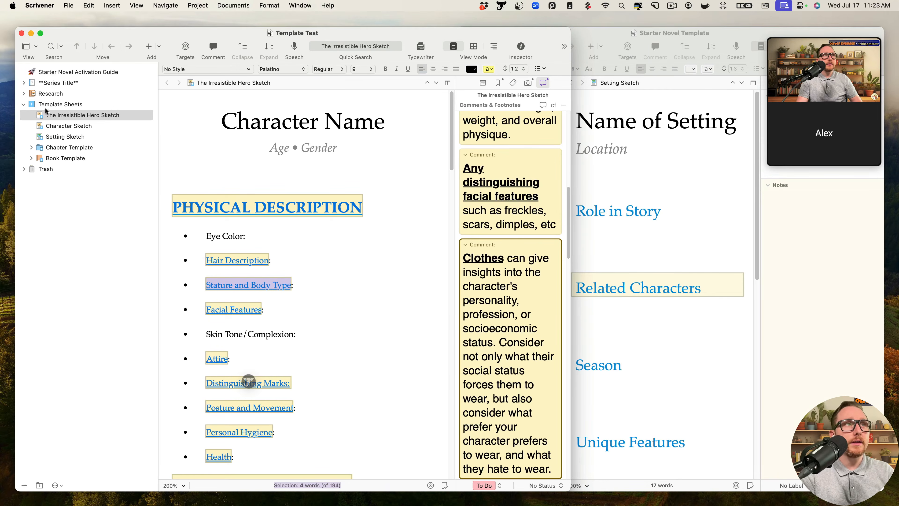
- Expand Research in Template Test and add a new Character Sketch document to the Characters folder
left_click(24, 94)
left_click(67, 118)
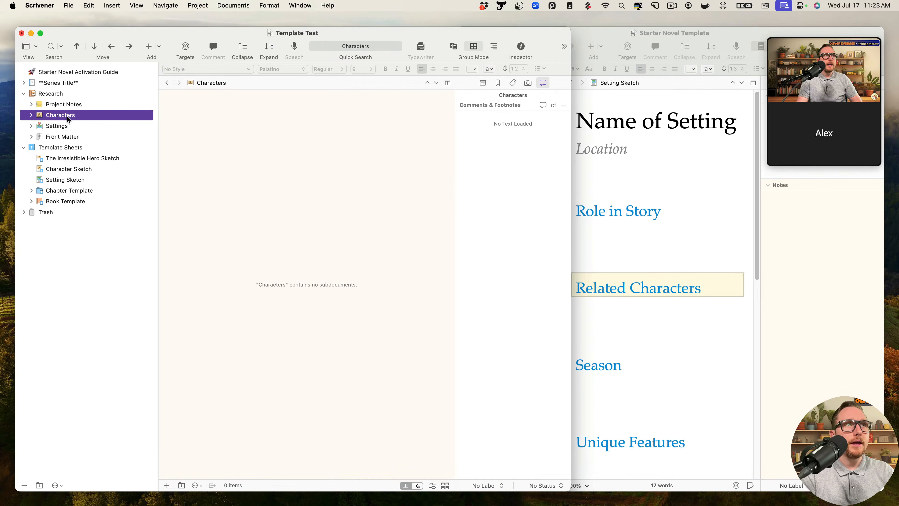
key("super+n")
key("Return")
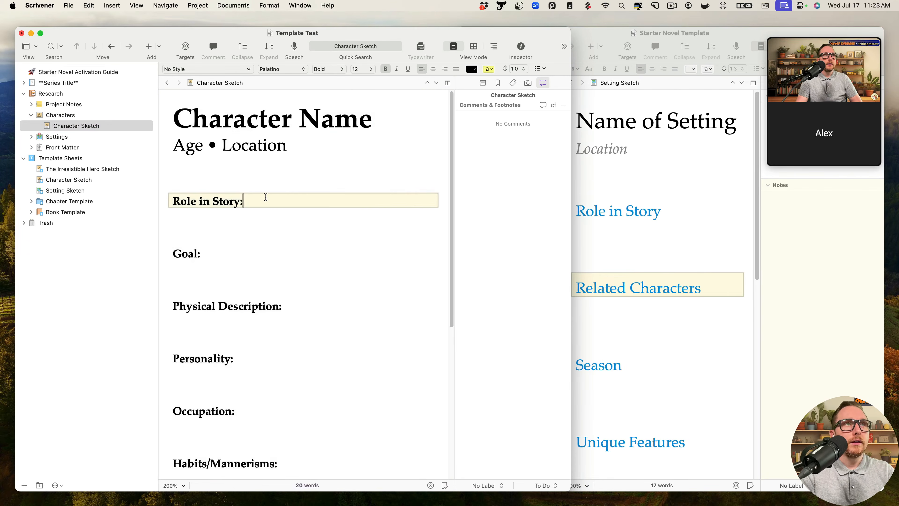
- Add a new document from The Irresistible Hero Sketch template to the Characters folder
left_click(159, 47)
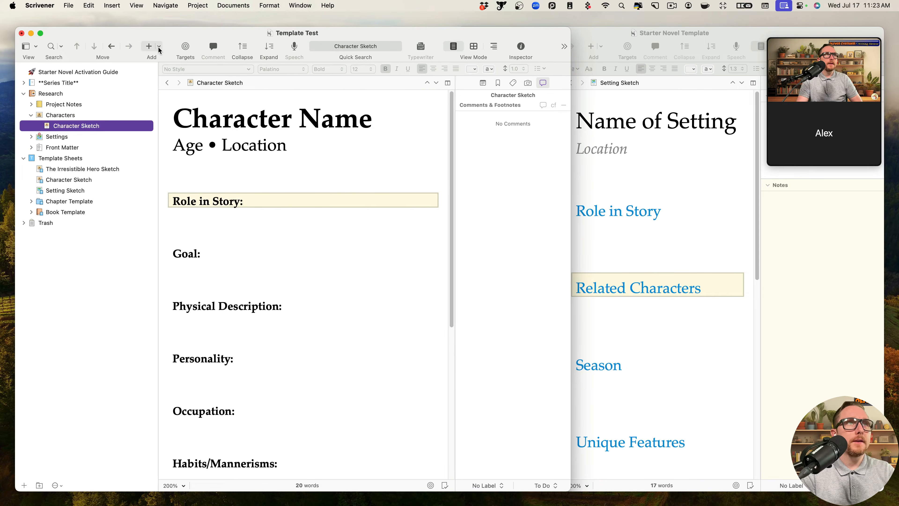
left_click(177, 86)
key("Return")
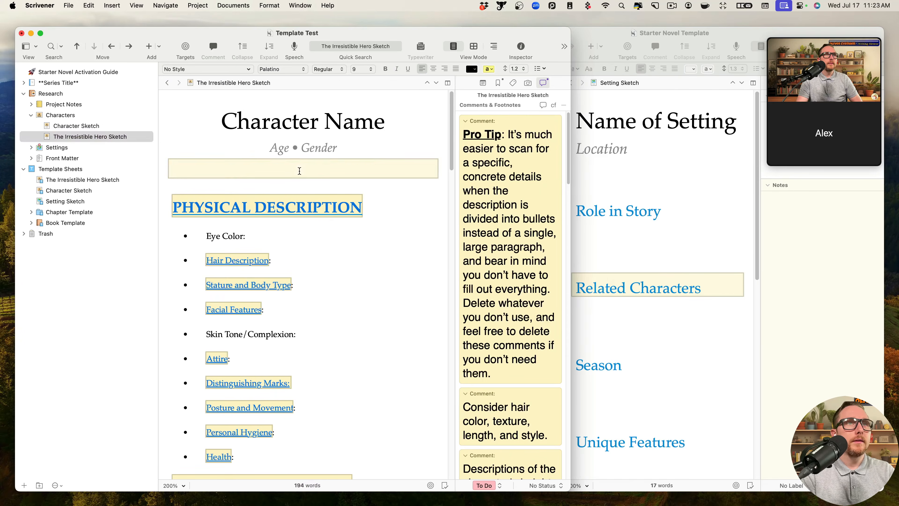
- Delete the comments for Physical Description through Attire from the new The Irresistible Hero Sketch in Characters
scroll(535, 364, "down", 2)
left_click(466, 350)
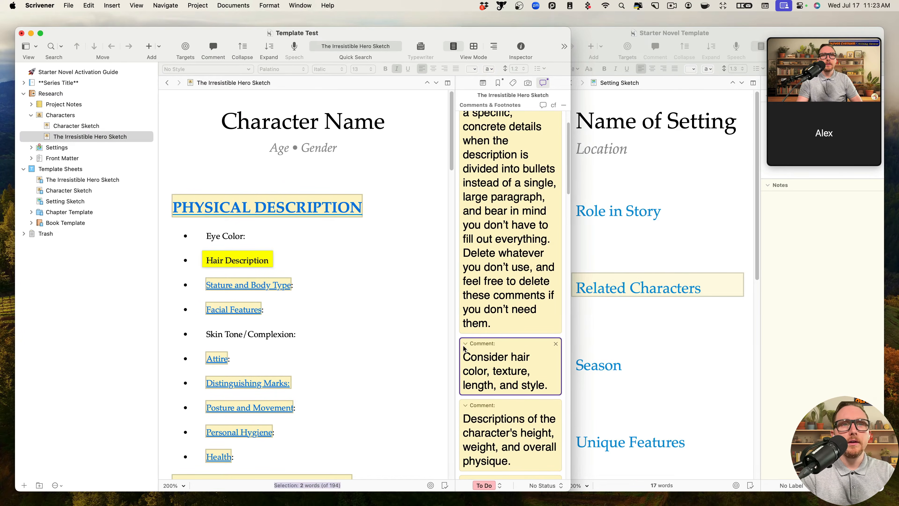
left_click(322, 213)
left_click(557, 118)
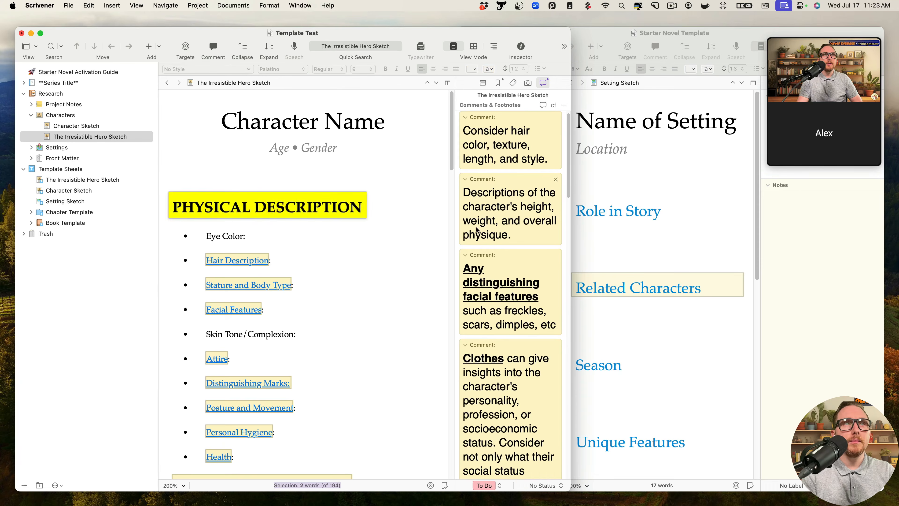
left_click(268, 260)
left_click(556, 117)
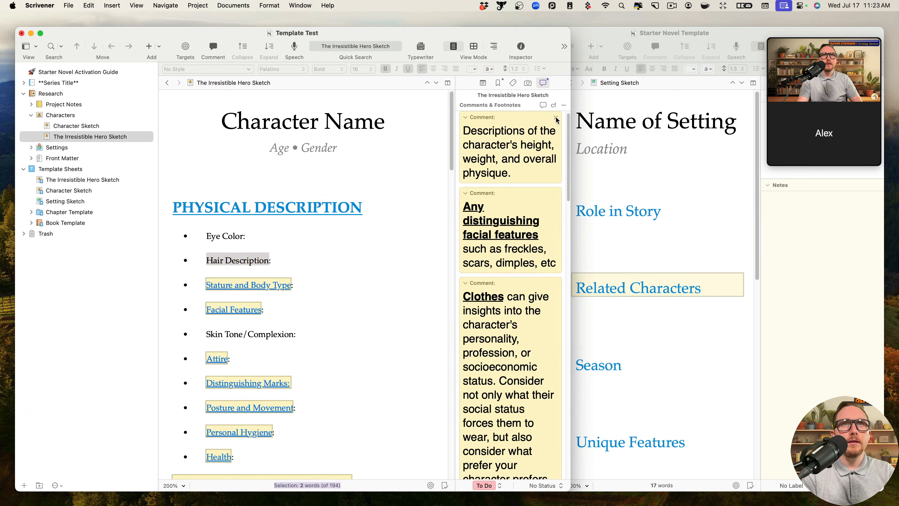
left_click(556, 117)
left_click(556, 117)
left_click(555, 117)
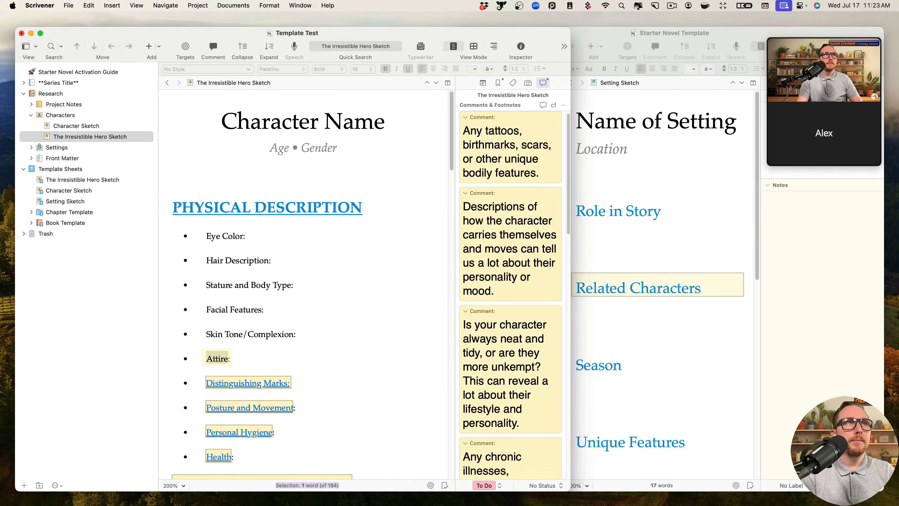
- Check the comments in the original The Irresistible Hero Sketch under Template Sheets, then return to the copy in Characters
left_click(111, 180)
left_click(354, 198)
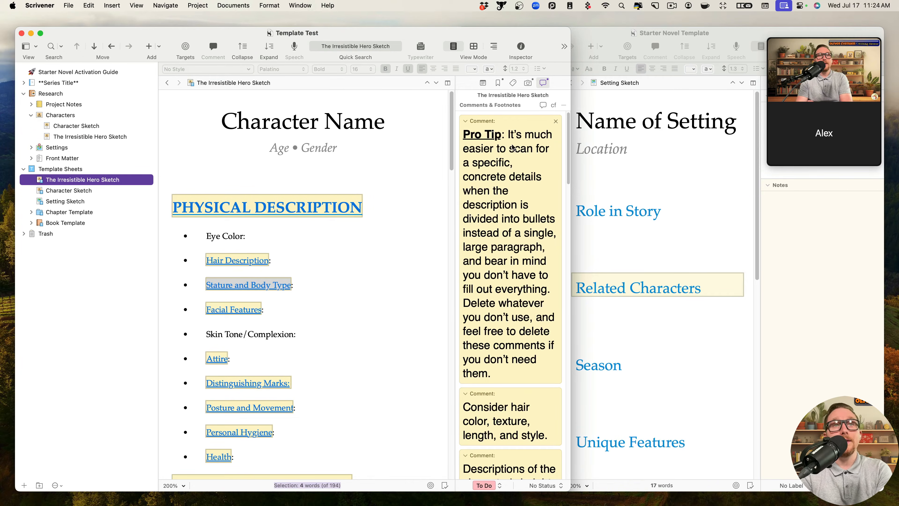
mouse_move(553, 124)
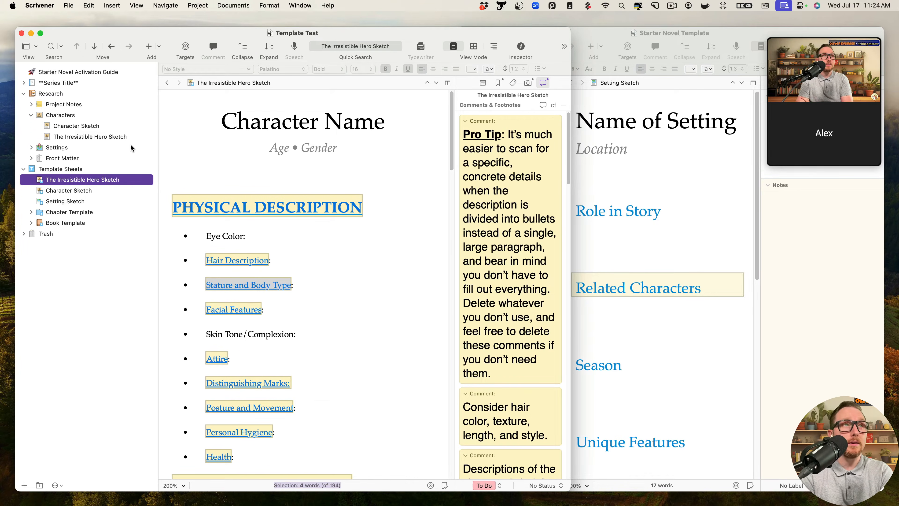
left_click(121, 138)
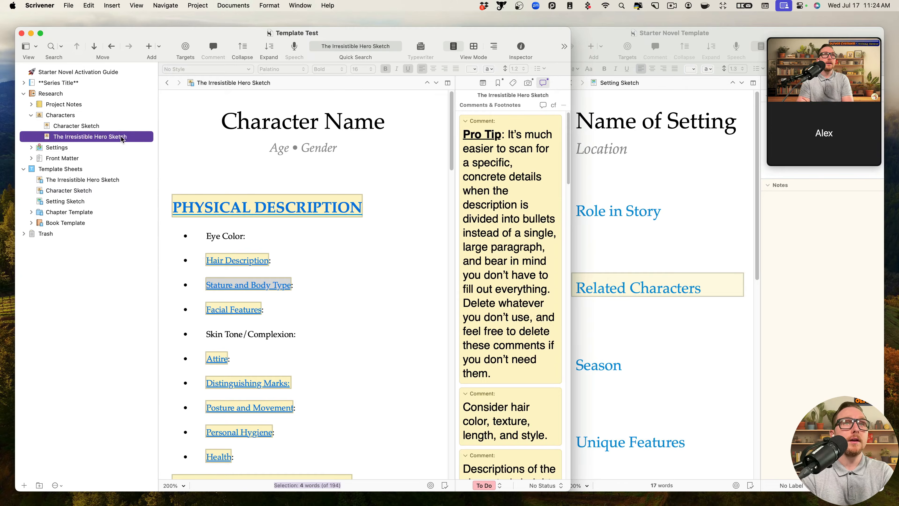
- Delete all remaining comments, from Distinguishing Marks through Additional Notes, in the Characters copy of The Irresistible Hero Sketch
left_click(556, 121)
left_click(556, 121)
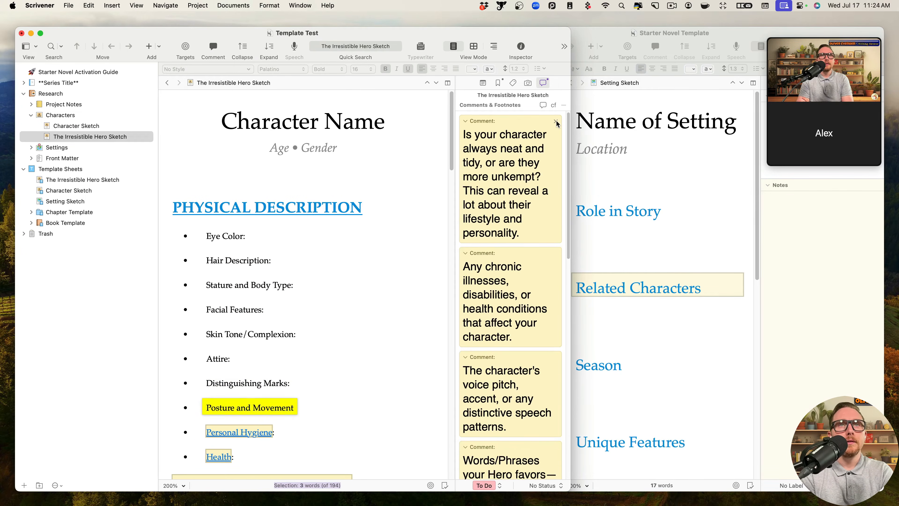
left_click(556, 121)
left_click(556, 122)
left_click(556, 121)
left_click(556, 122)
left_click(556, 122)
left_click(556, 122)
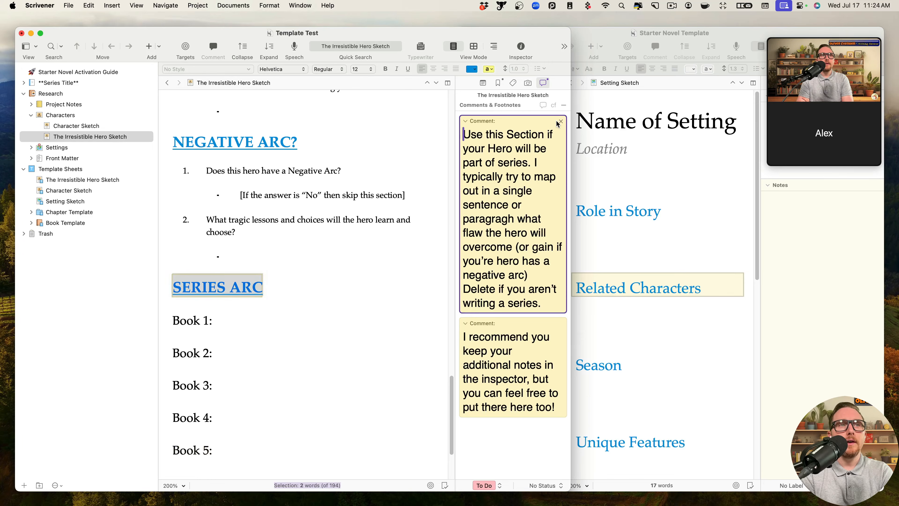
left_click(557, 122)
left_click(556, 122)
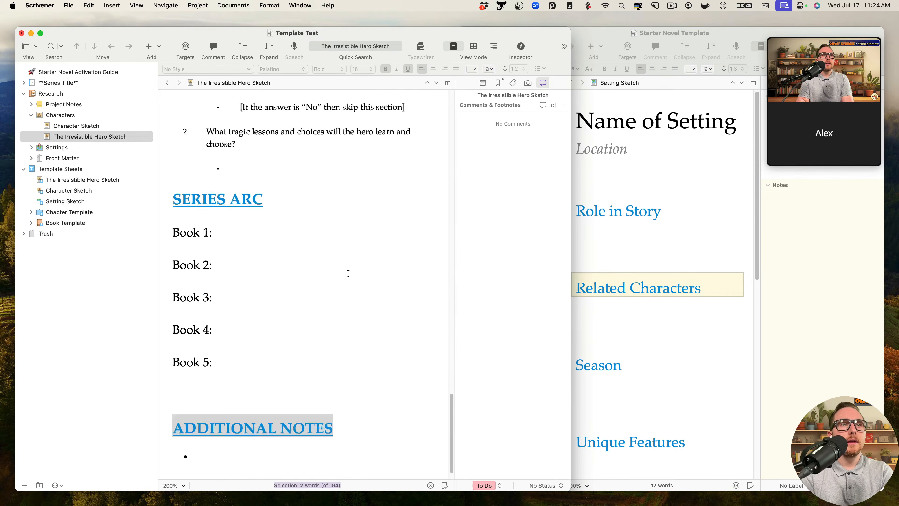
scroll(348, 273, "up", 20)
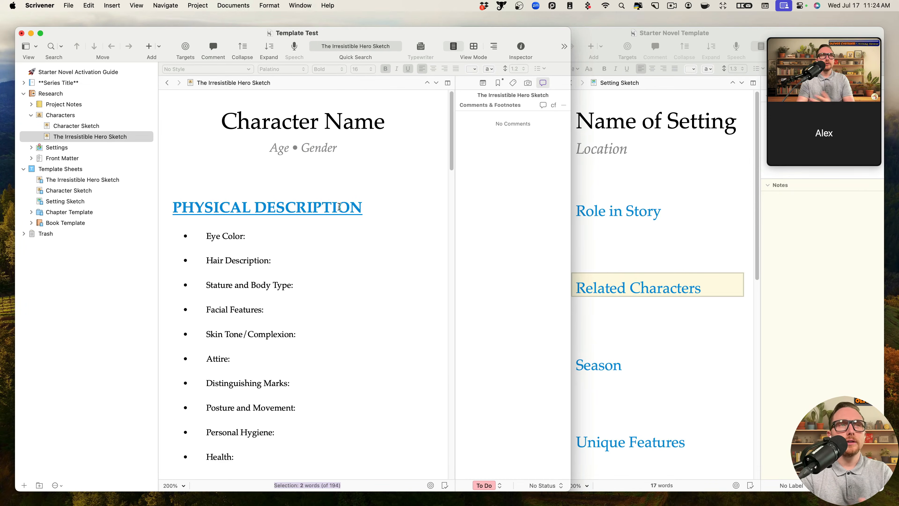
scroll(338, 205, "down", 2)
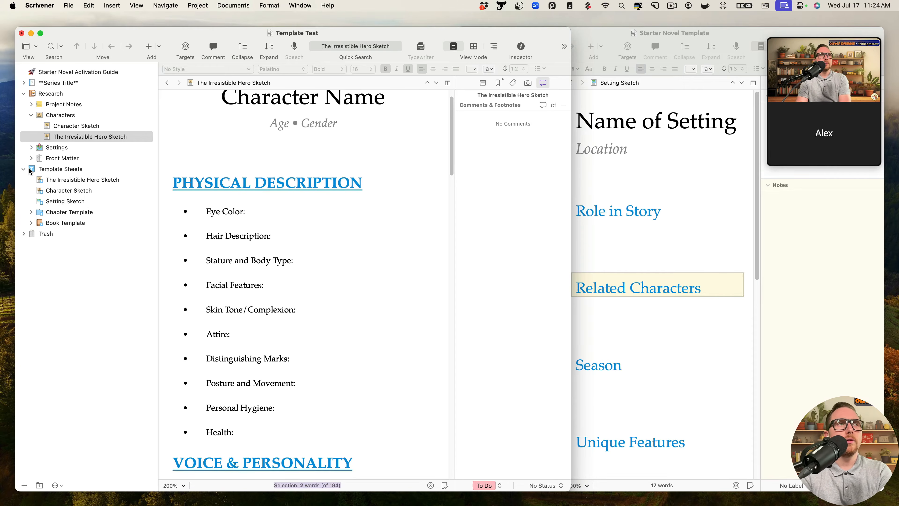
- Copy The Irresistible Hero Sketch from Characters in Template Test into Document Templates of the Starter Novel Template project
left_click(107, 138)
left_click(655, 246)
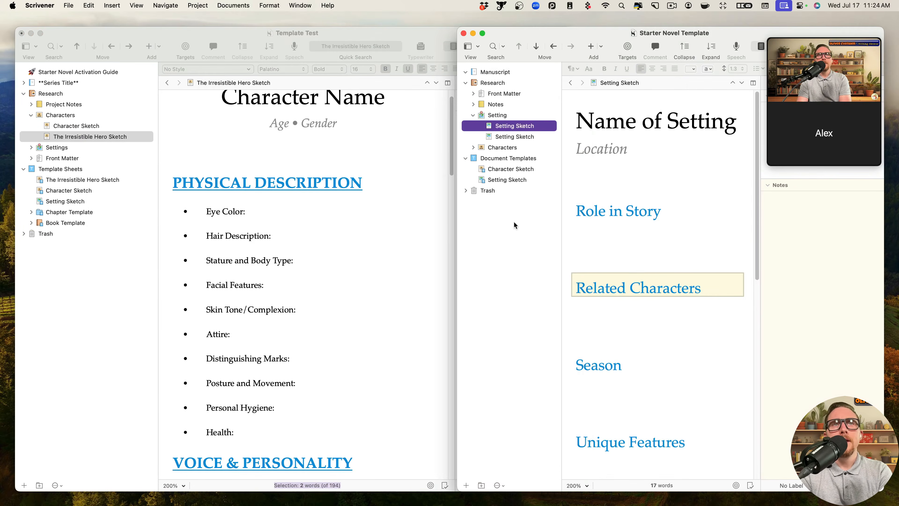
mouse_move(109, 139)
left_mouse_down()
mouse_move(195, 176)
mouse_move(501, 208)
mouse_move(501, 169)
left_mouse_up()
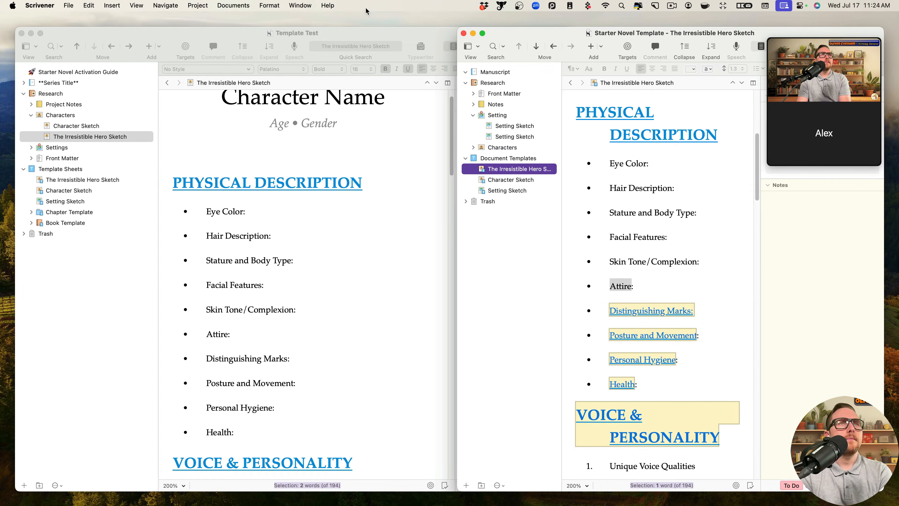
double_click(364, 30)
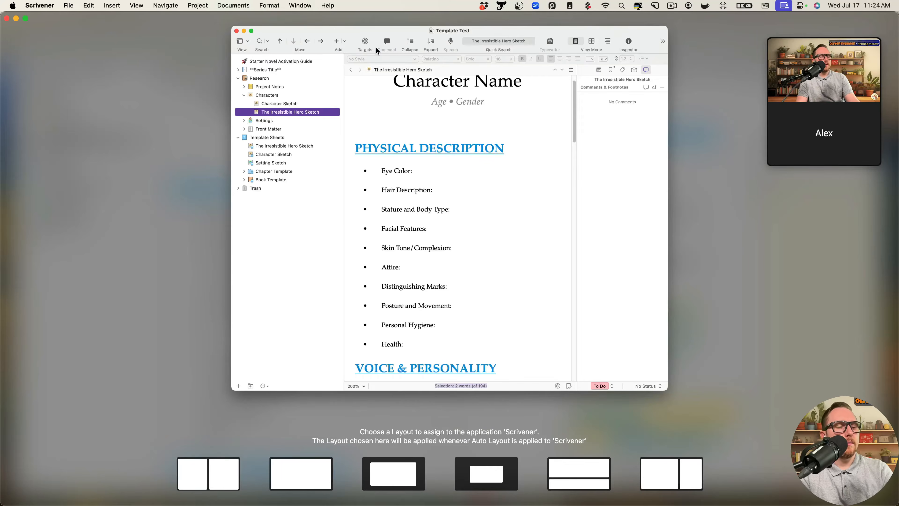
key("Escape")
key("Escape")
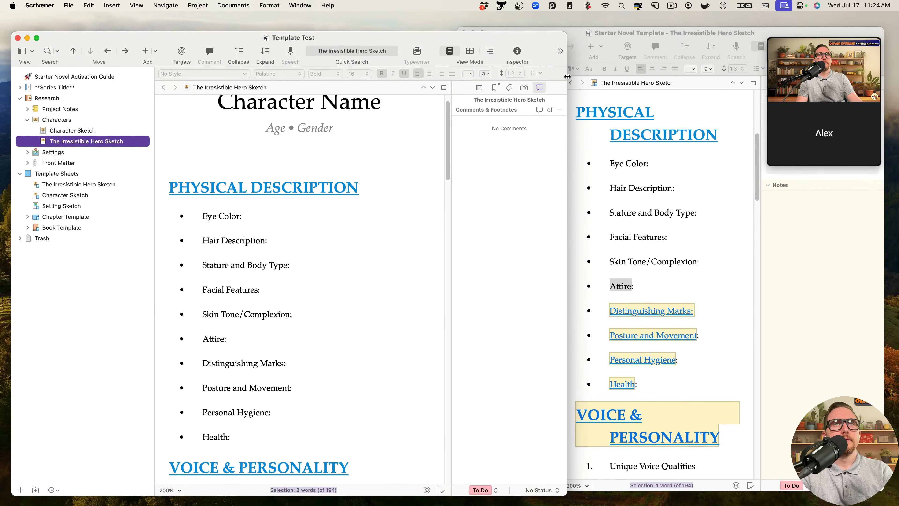
- Open The Irresistible Hero Sketch under Template Sheets, hide the inspector, and size the Template Test window to fit beside Starter Novel Template
left_click_drag(567, 77, 447, 76)
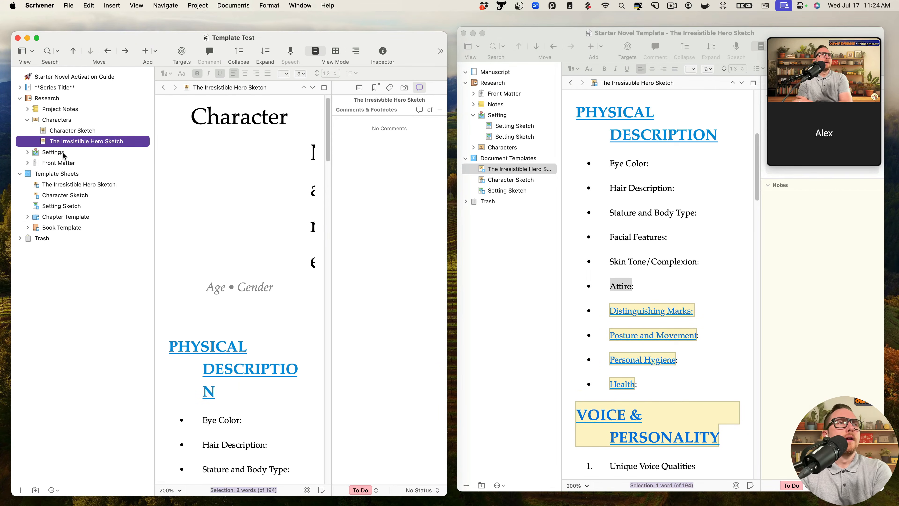
left_click(79, 184)
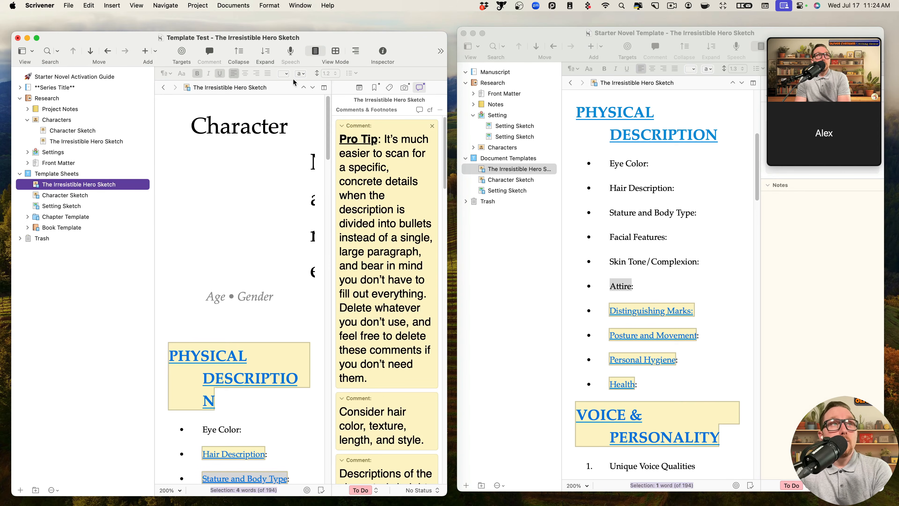
left_click(382, 50)
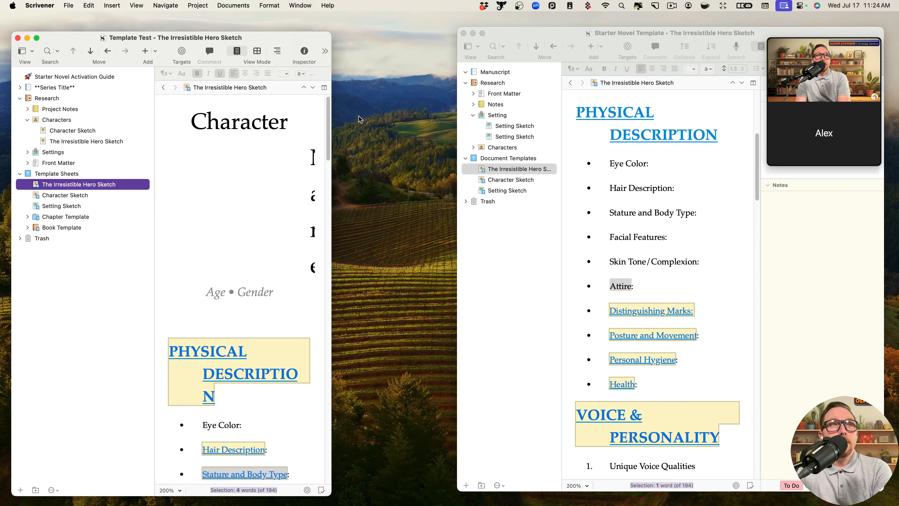
left_click_drag(331, 80, 444, 83)
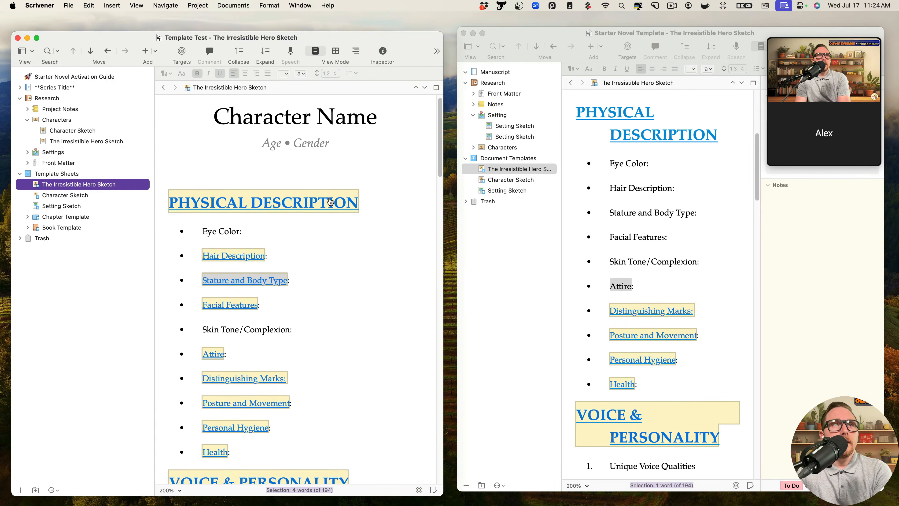
scroll(330, 202, "down", 10)
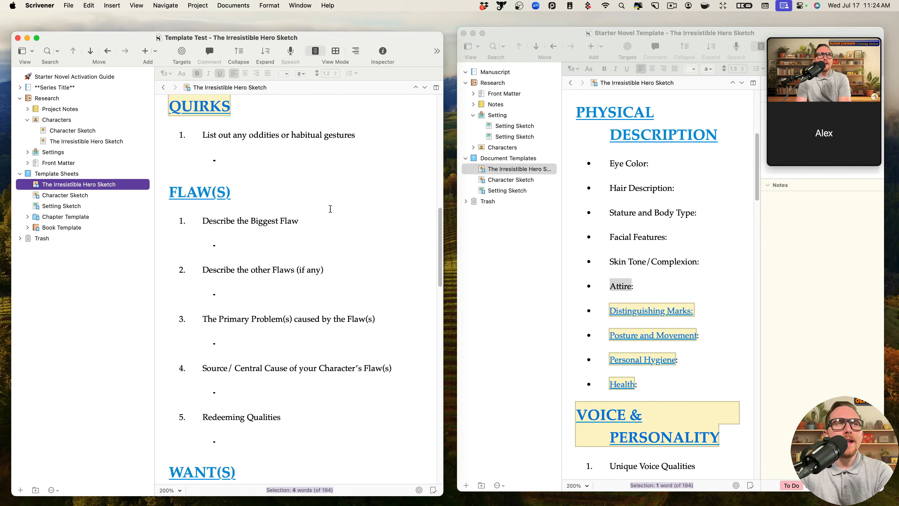
- Open Character Sketch under Document Templates in Starter Novel Template, hide the inspector and widen the window
left_click(508, 180)
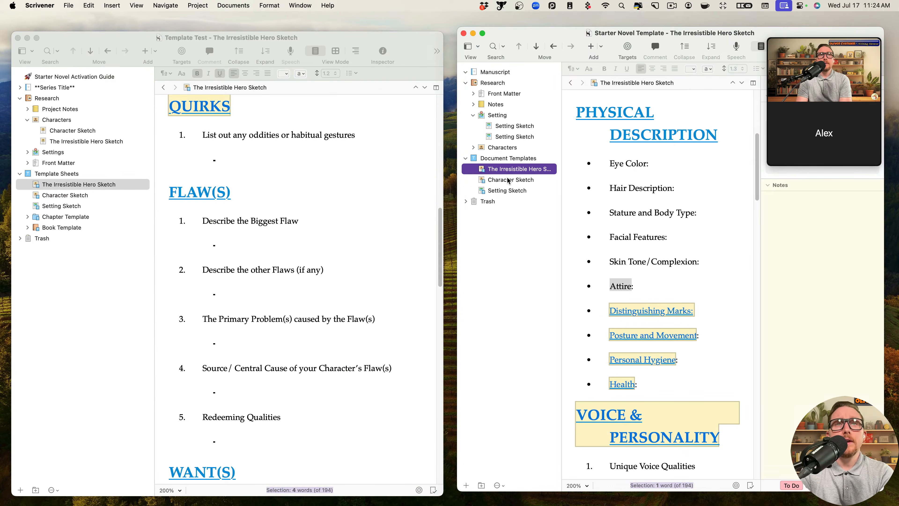
left_click(540, 180)
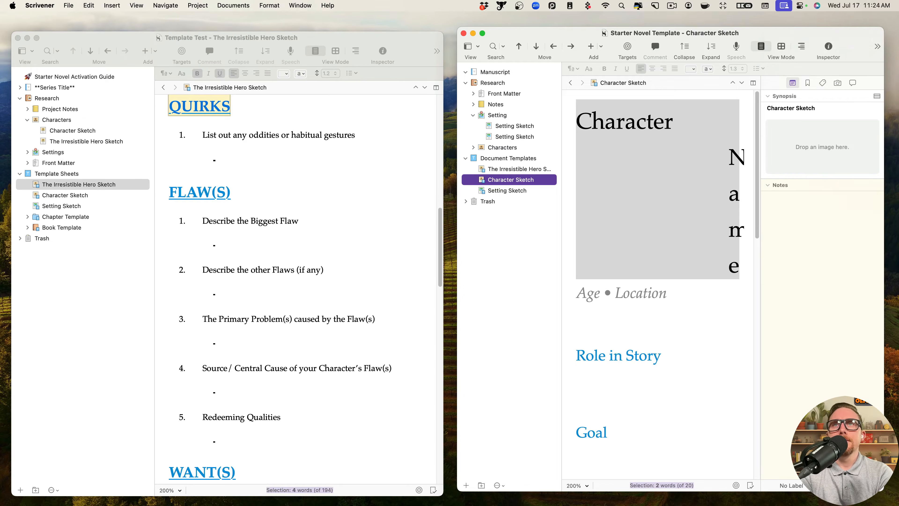
left_click(826, 47)
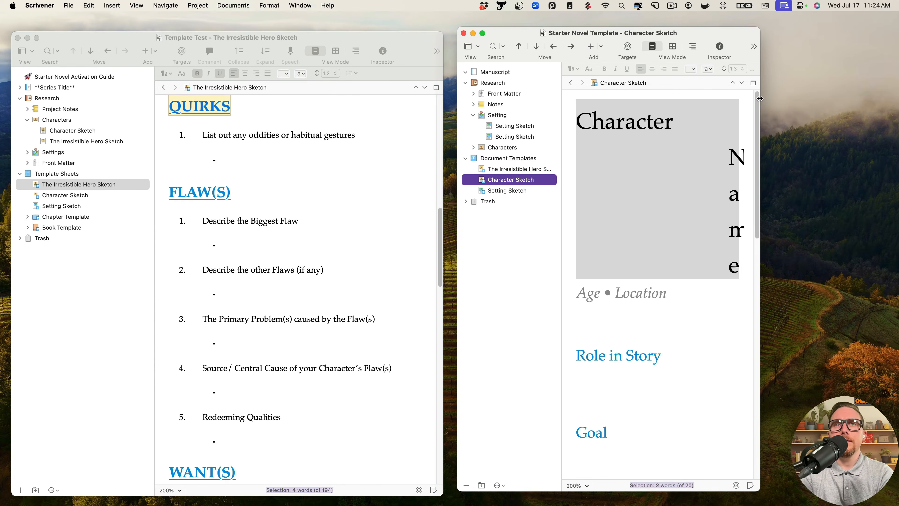
left_click_drag(759, 99, 868, 99)
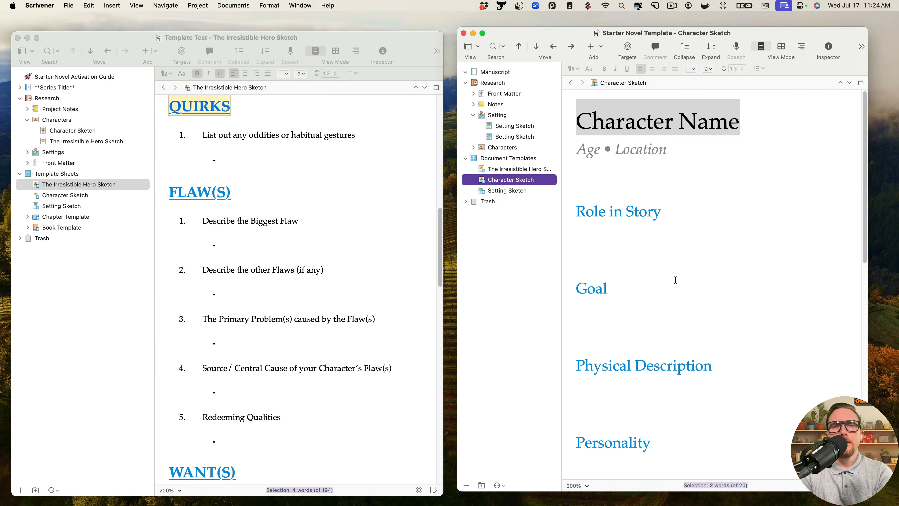
- Compare the sections of The Irresistible Hero Sketch in Template Test with those of Character Sketch in Starter Novel Template
scroll(676, 280, "down", 5)
scroll(219, 273, "up", 20)
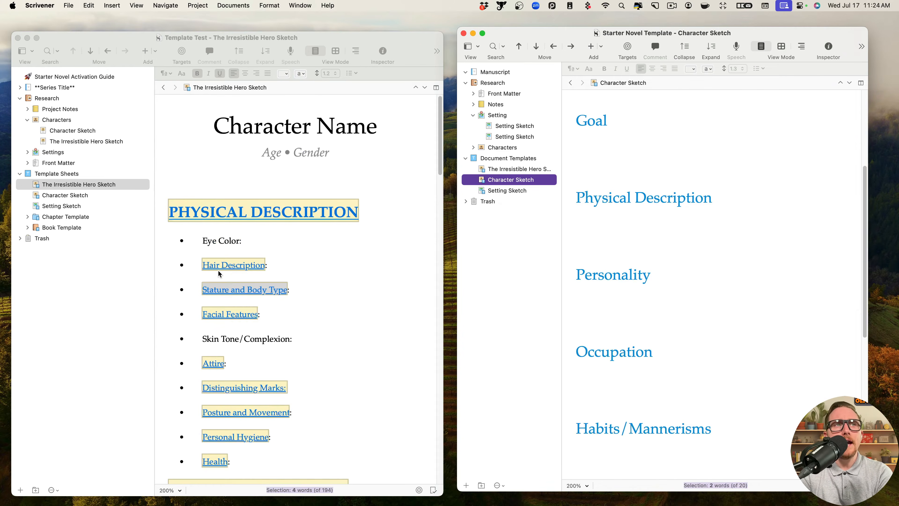
scroll(218, 273, "down", 3)
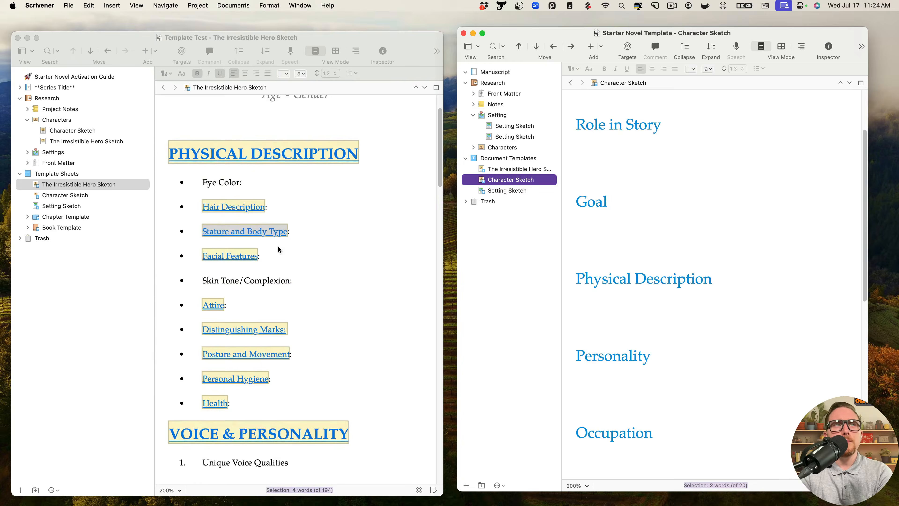
scroll(279, 249, "down", 2)
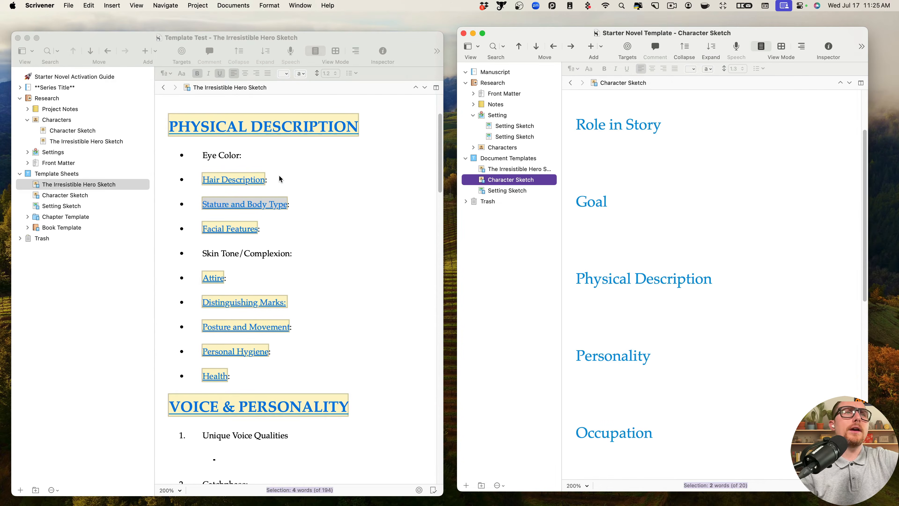
left_click(293, 197)
scroll(313, 284, "down", 5)
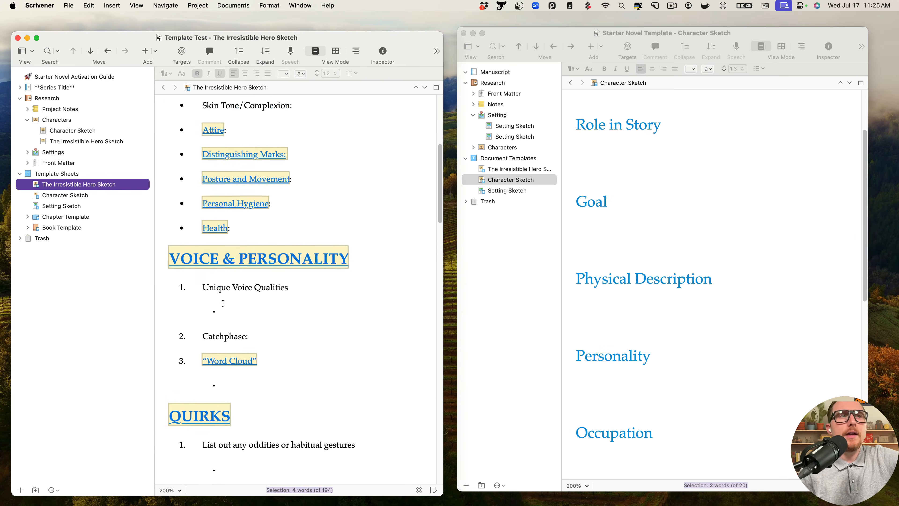
scroll(287, 335, "down", 4)
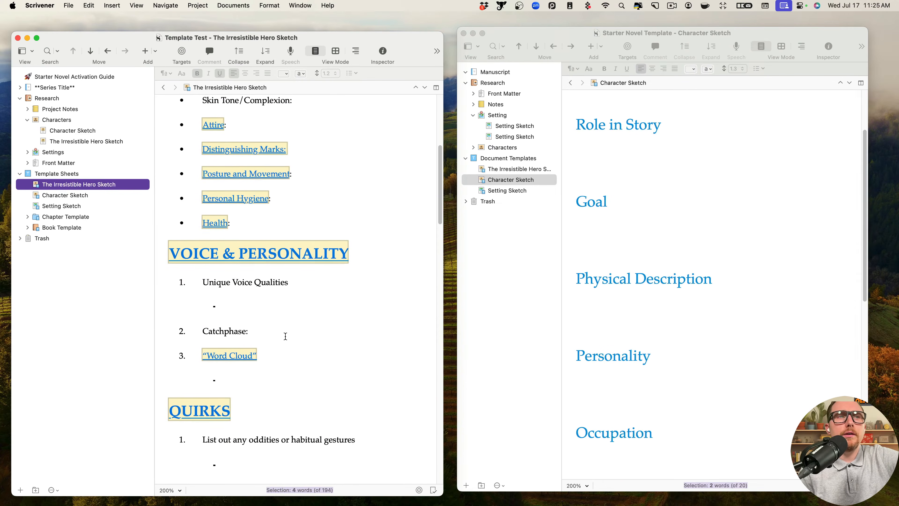
scroll(633, 398, "down", 7)
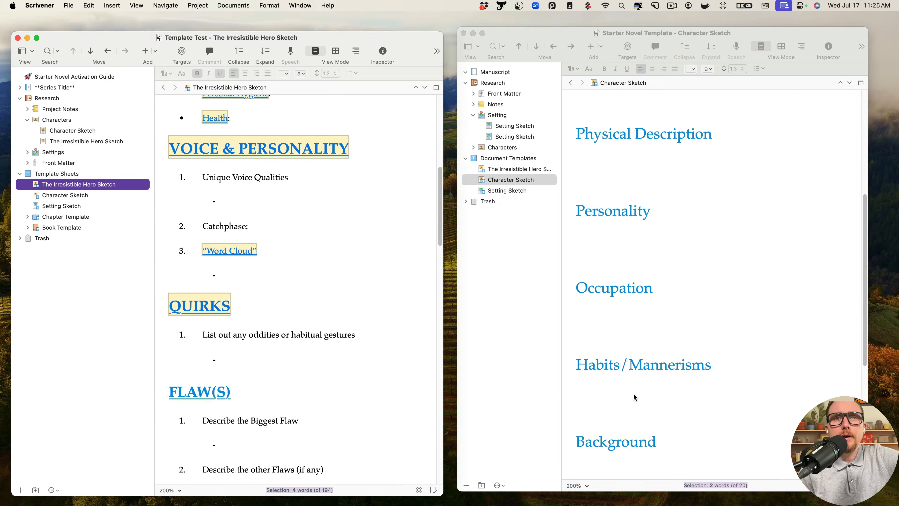
- Review The Irresistible Hero Sketch in Template Test from Voice & Personality down to Negative Arc, against the headings of Character Sketch in Starter Novel Template
scroll(634, 396, "up", 5)
scroll(634, 396, "down", 10)
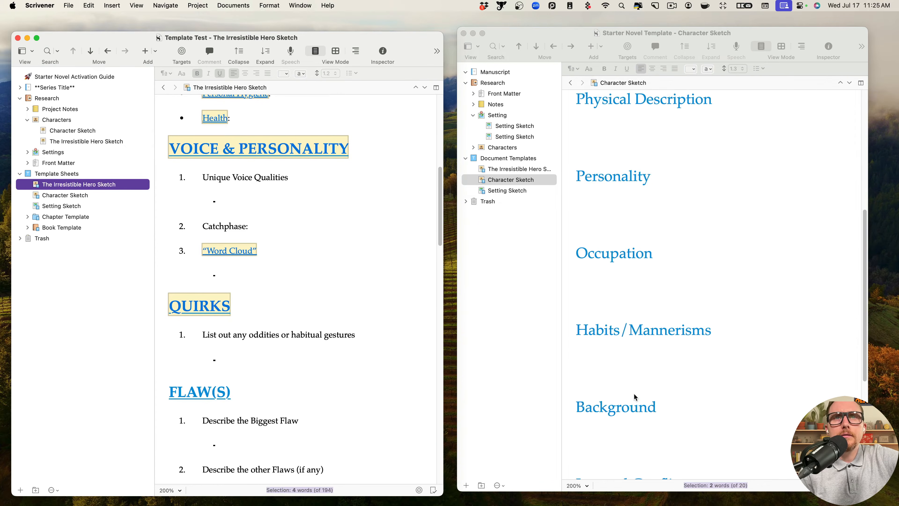
scroll(241, 363, "down", 4)
scroll(241, 363, "down", 10)
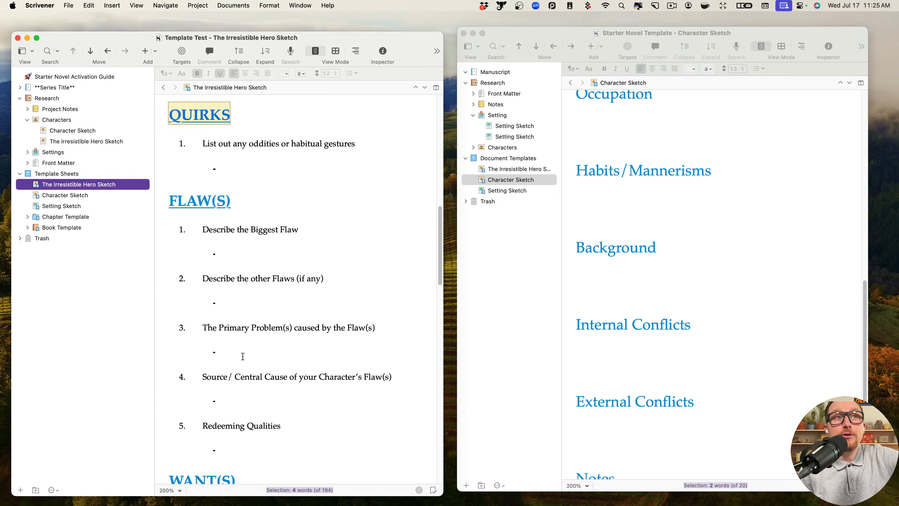
scroll(230, 303, "down", 5)
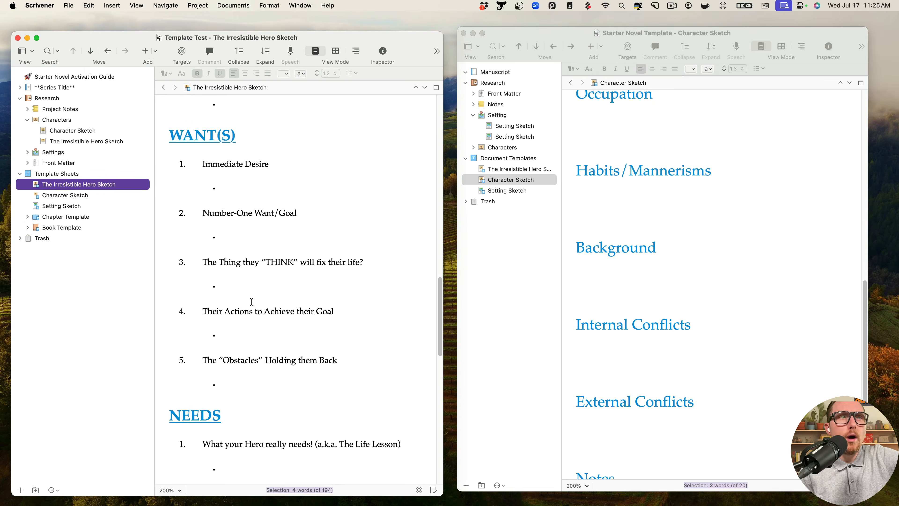
scroll(287, 297, "down", 3)
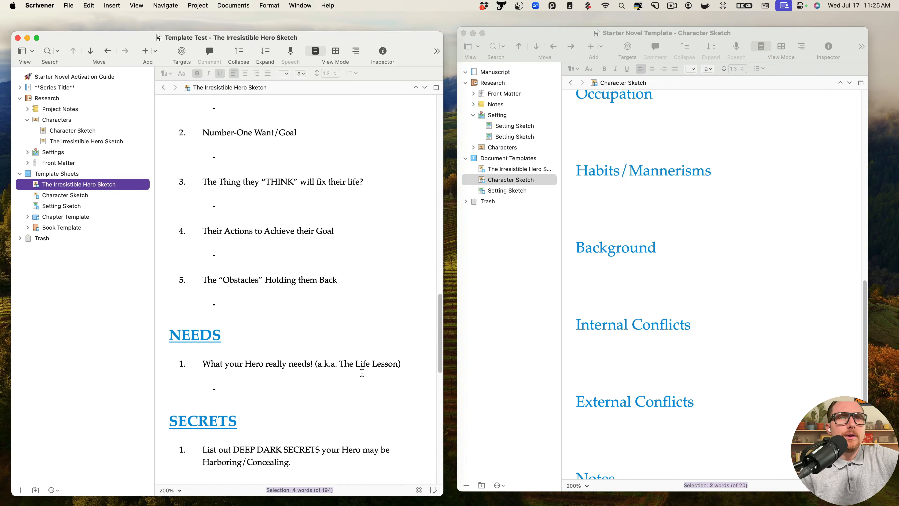
scroll(361, 370, "down", 4)
scroll(327, 364, "down", 2)
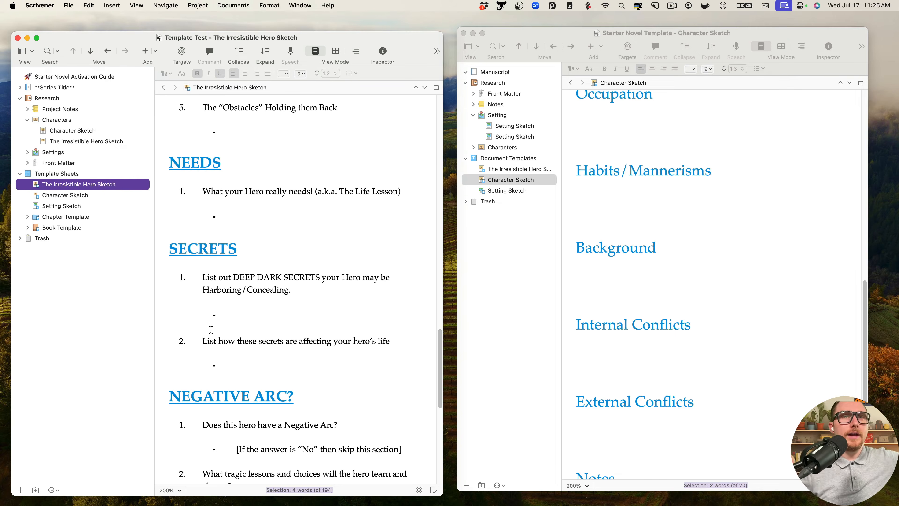
scroll(237, 272, "down", 4)
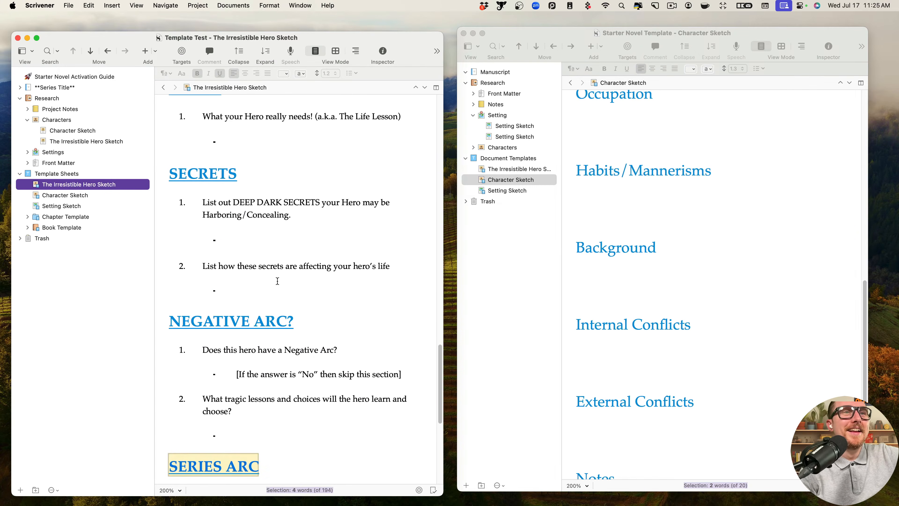
scroll(306, 322, "down", 1)
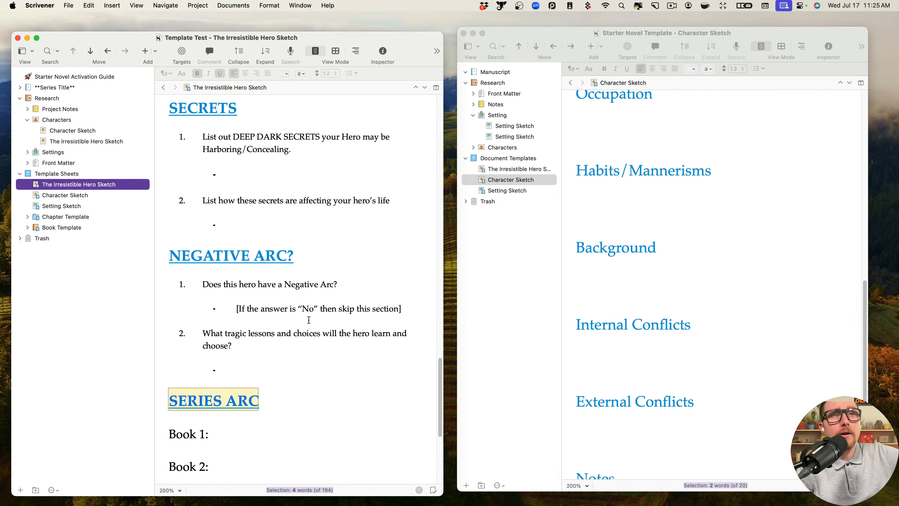
- Examine the Series Arc and Additional Notes sections that end The Irresistible Hero Sketch, rechecking the whole template from its beginning
scroll(310, 315, "down", 7)
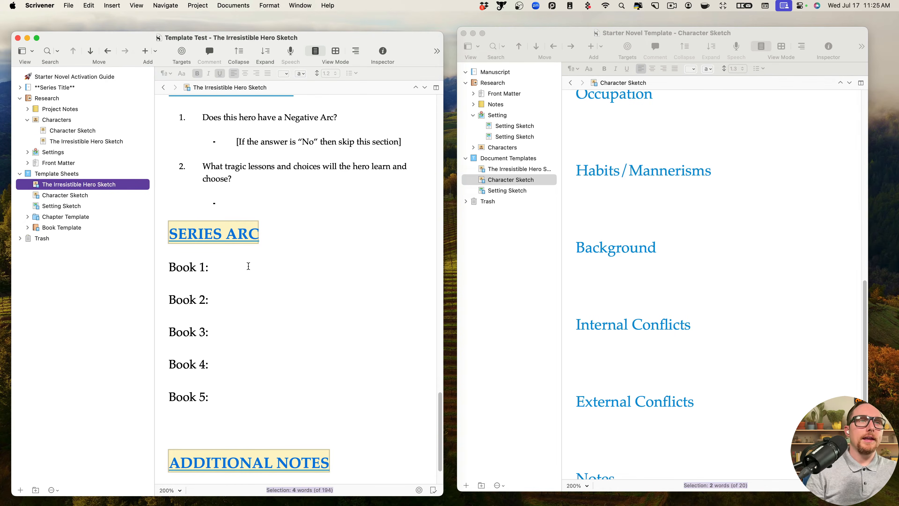
scroll(273, 351, "down", 3)
scroll(274, 151, "up", 4)
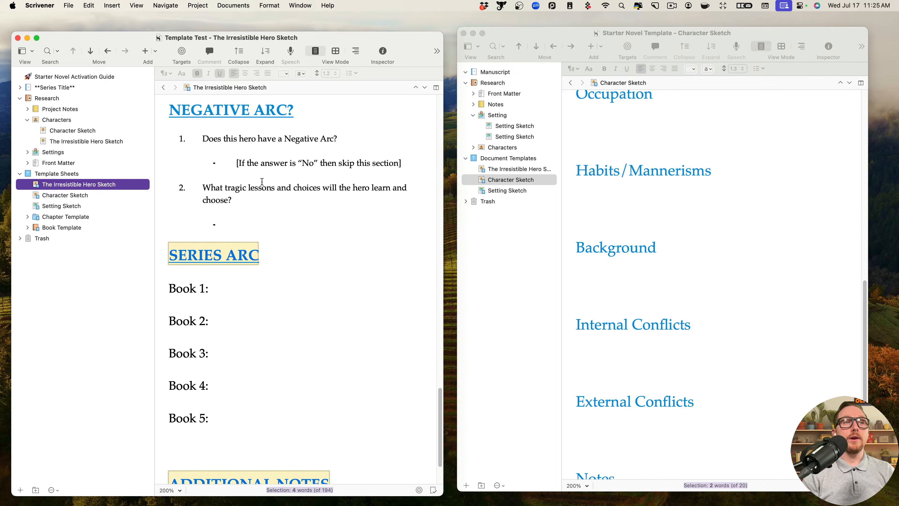
scroll(350, 222, "down", 4)
left_click(306, 440)
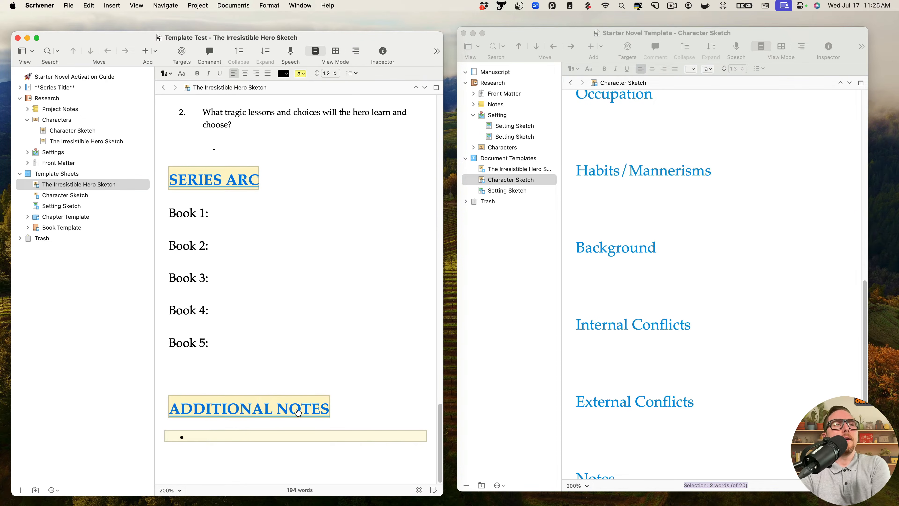
scroll(231, 219, "up", 20)
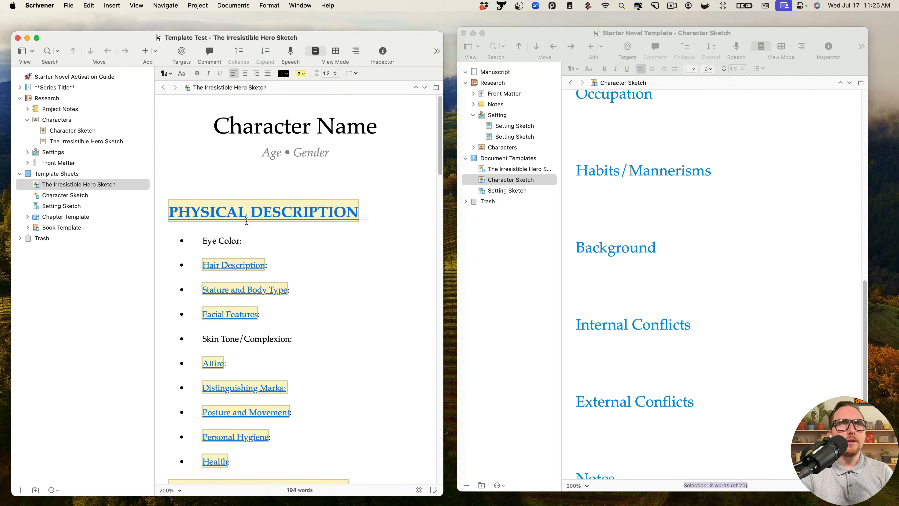
scroll(306, 464, "down", 20)
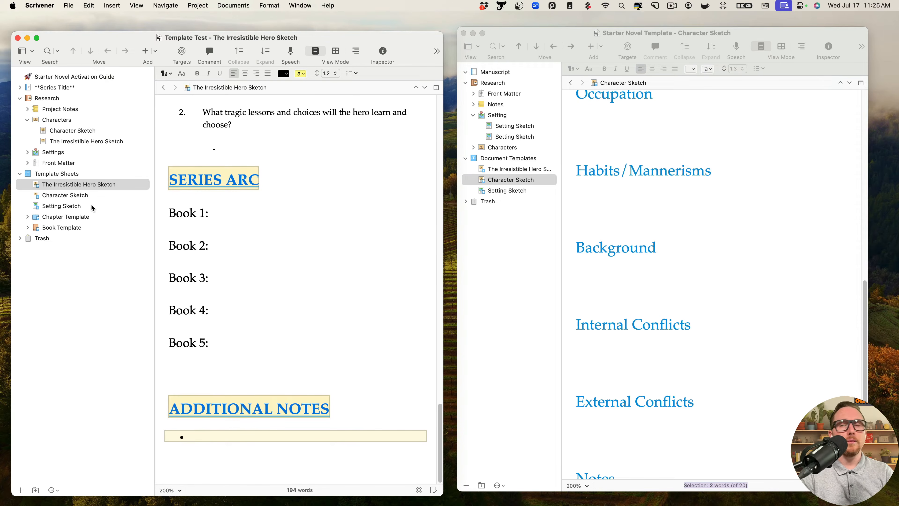
- Open Character Sketch under Template Sheets in Template Test and compare its headings and layout with Character Sketch in Starter Novel Template
left_click(88, 195)
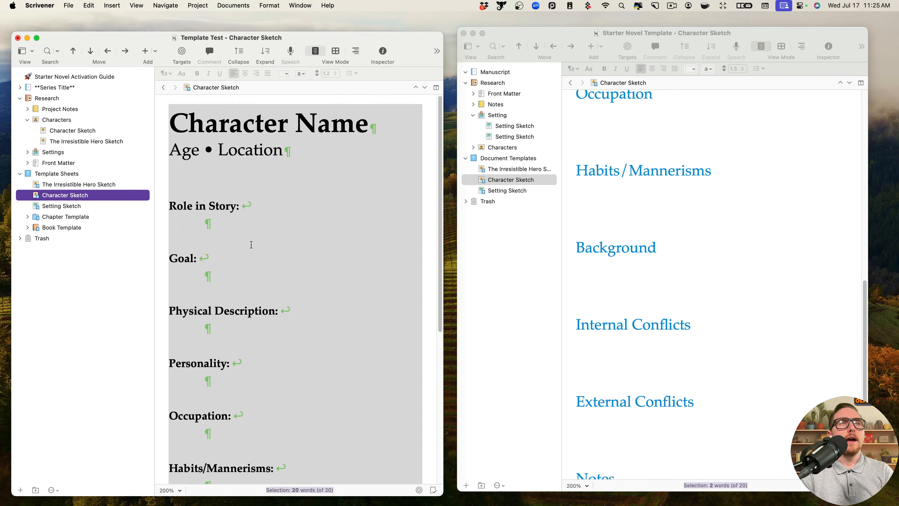
scroll(284, 271, "down", 8)
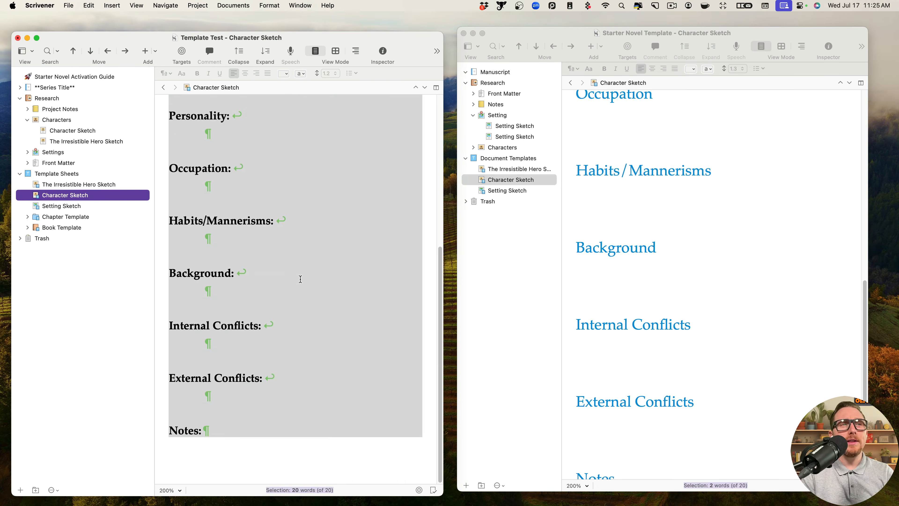
scroll(296, 277, "up", 8)
scroll(567, 279, "up", 10)
scroll(367, 257, "down", 6)
scroll(584, 241, "down", 6)
scroll(221, 207, "up", 6)
scroll(594, 221, "up", 6)
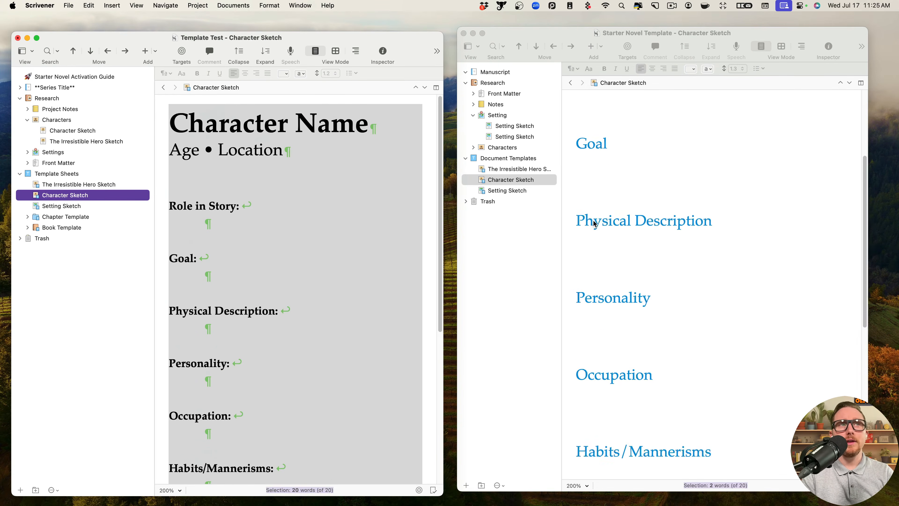
scroll(335, 357, "down", 7)
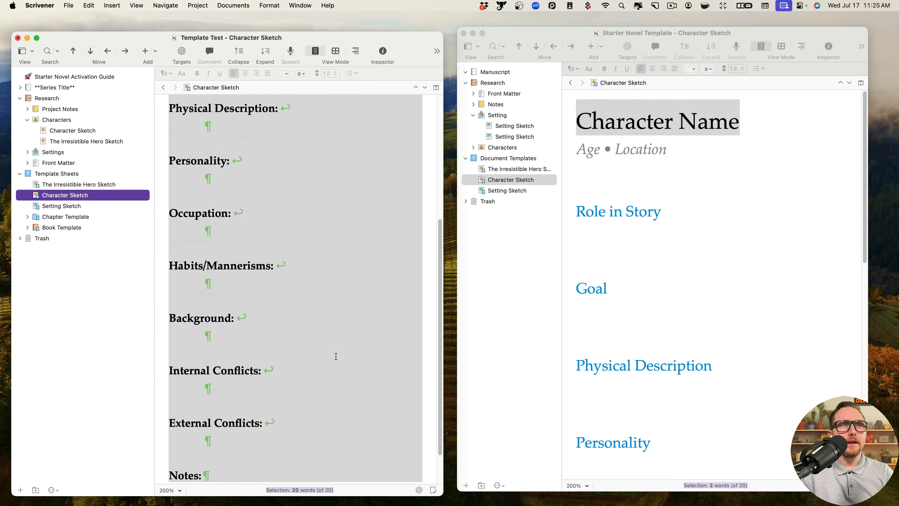
scroll(674, 423, "down", 7)
scroll(675, 423, "down", 1)
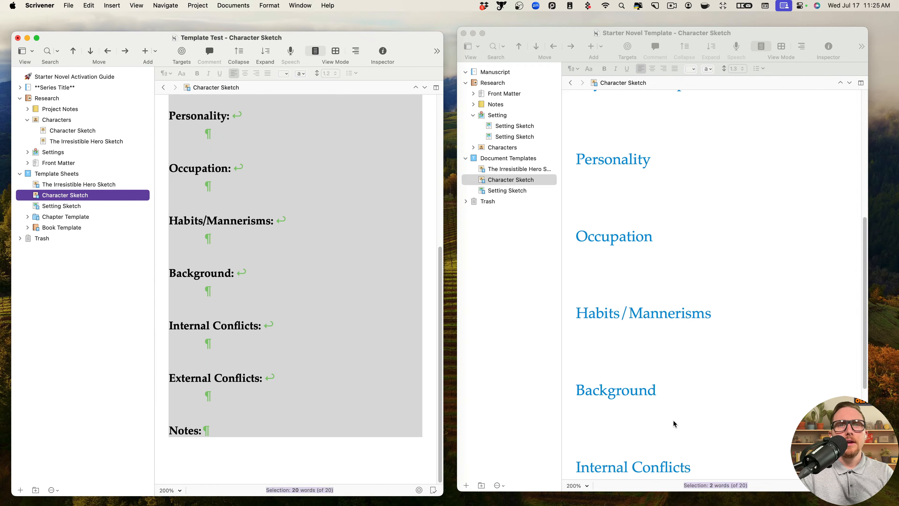
scroll(267, 363, "up", 7)
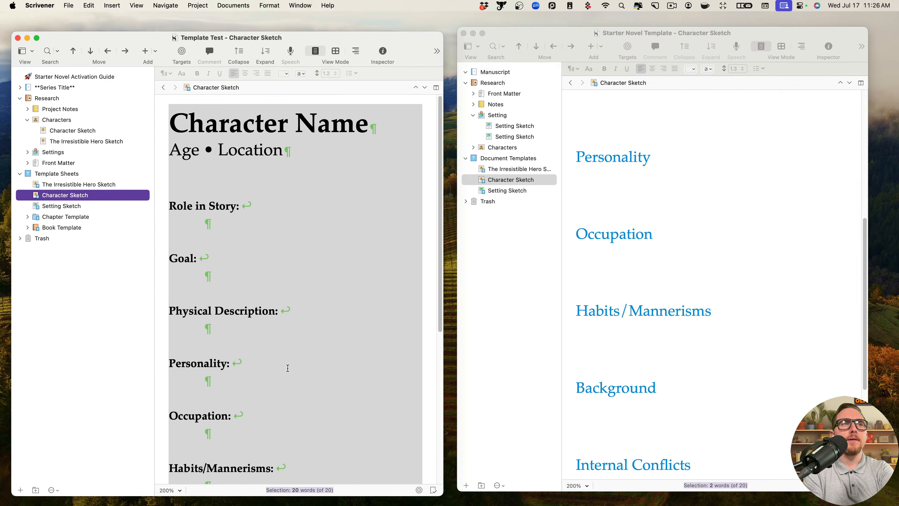
- Open the Setting Sketch template in both Template Test and Starter Novel Template and compare their sections
left_click(65, 207)
scroll(322, 242, "down", 5)
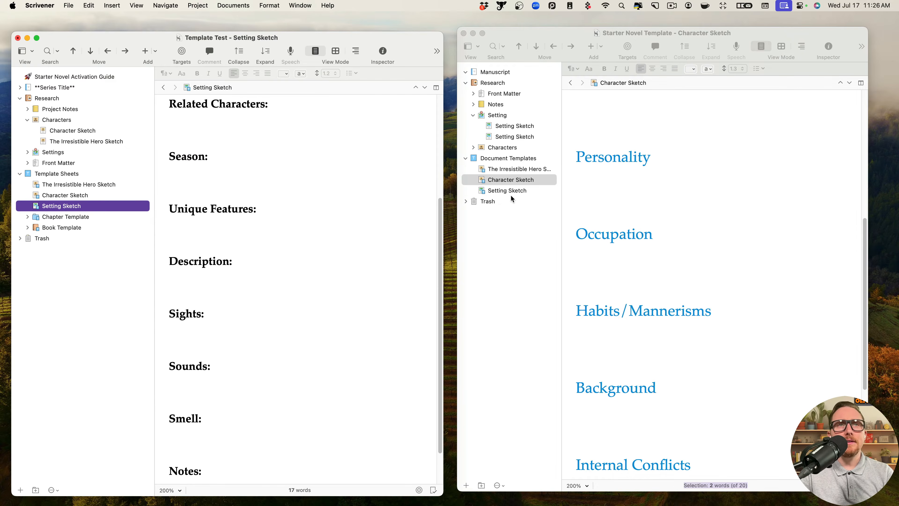
left_click(519, 190)
scroll(312, 364, "down", 1)
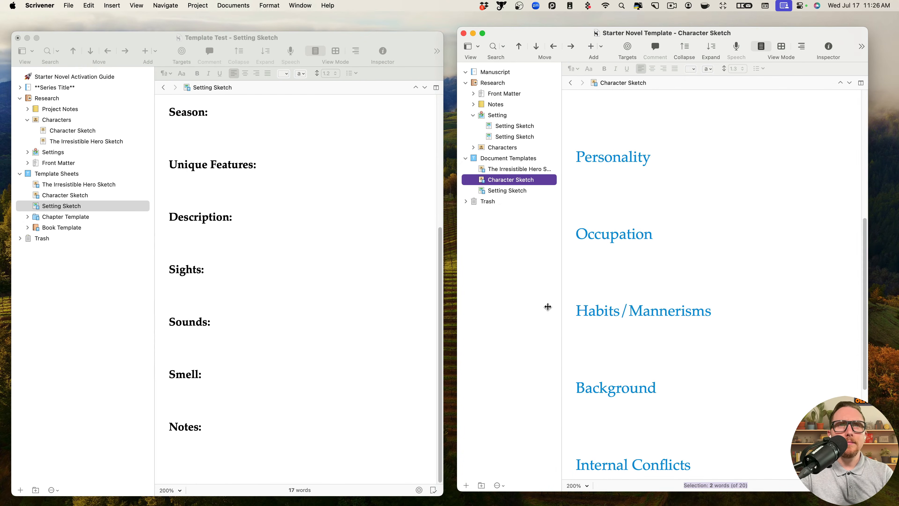
left_click(524, 191)
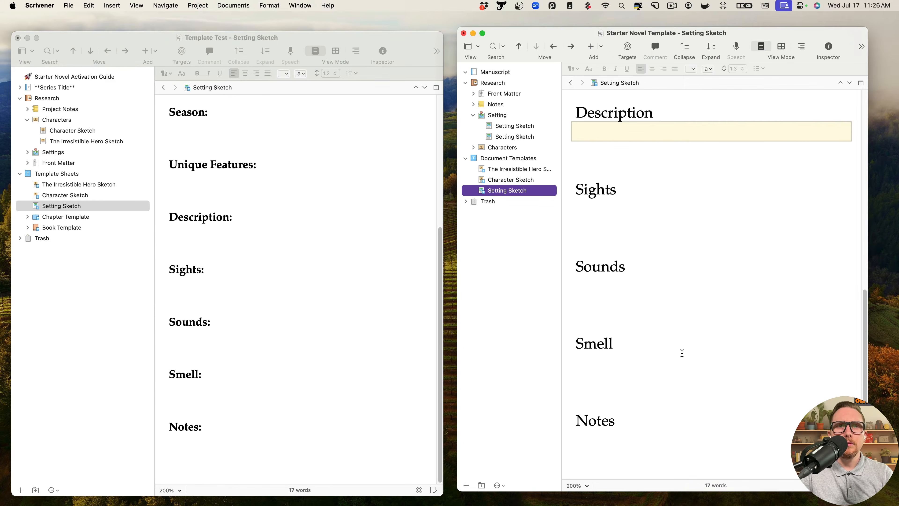
scroll(676, 360, "up", 5)
scroll(350, 376, "up", 6)
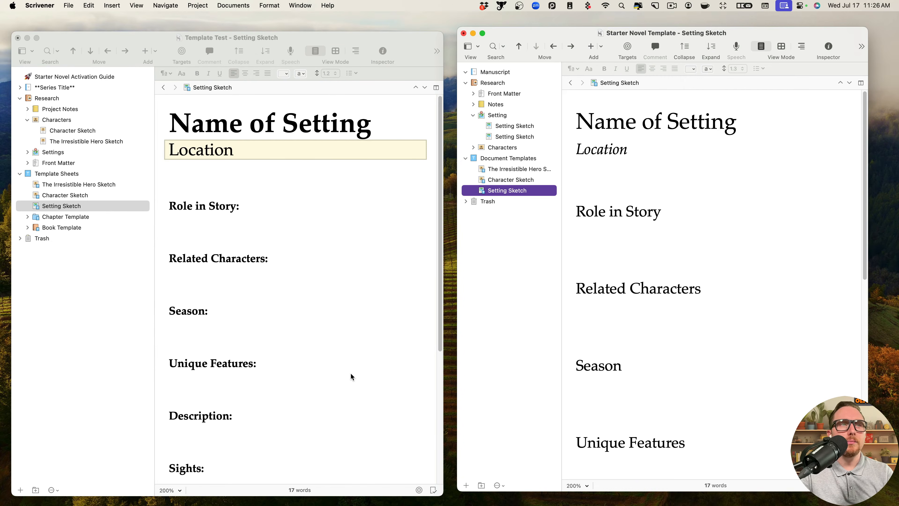
scroll(350, 376, "down", 5)
scroll(351, 375, "up", 5)
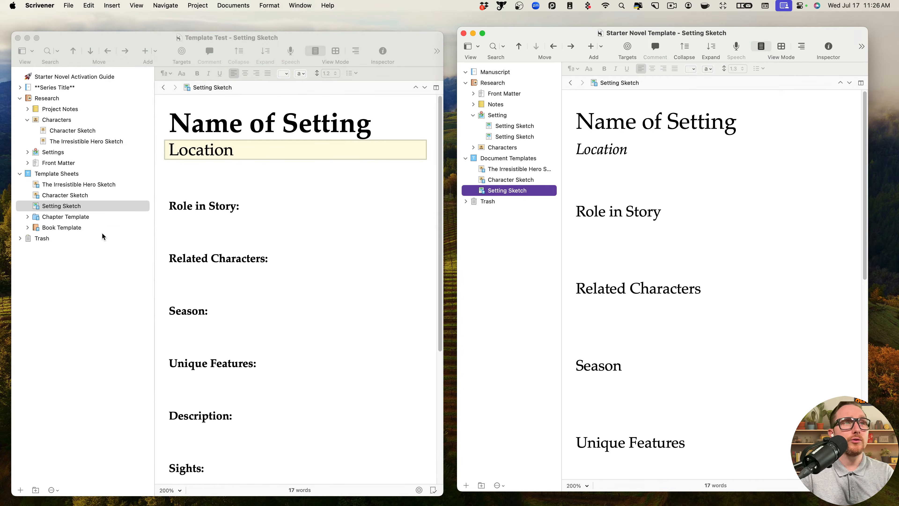
- In Template Test, narrow the binder and inspect the scene templates inside Chapter Template and the acts inside Book Template
left_click(92, 220)
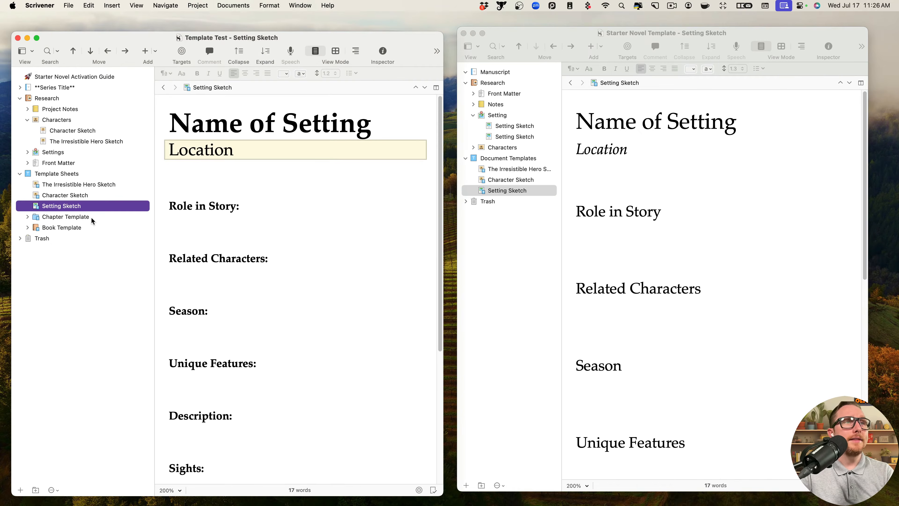
left_click(92, 217)
left_click_drag(155, 213, 129, 212)
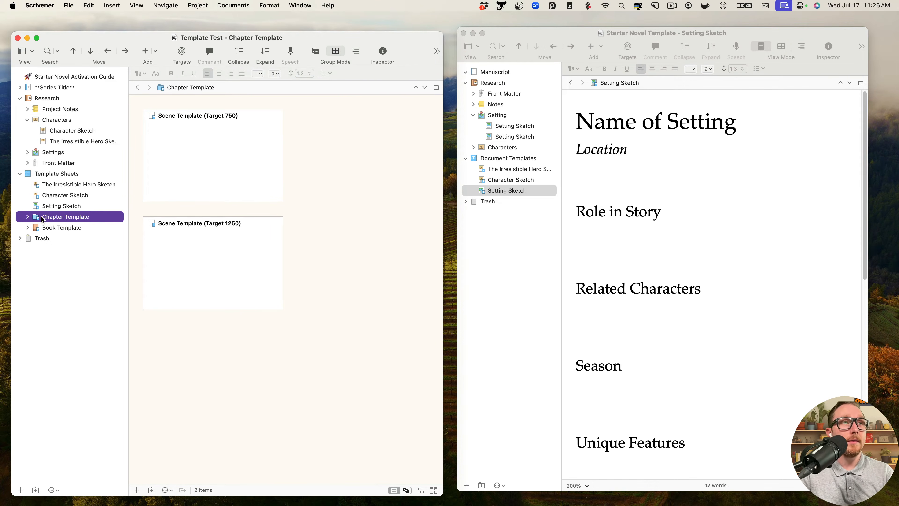
left_click(28, 217)
left_click(101, 231)
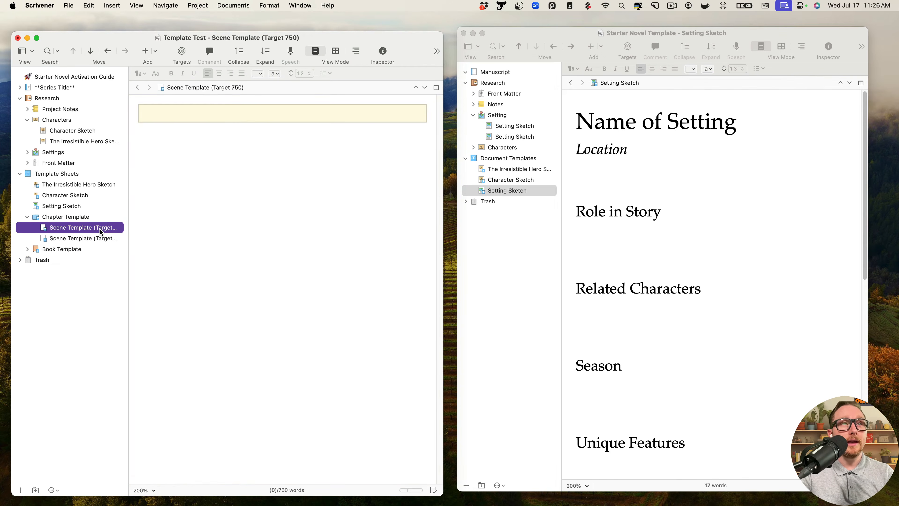
left_click(28, 250)
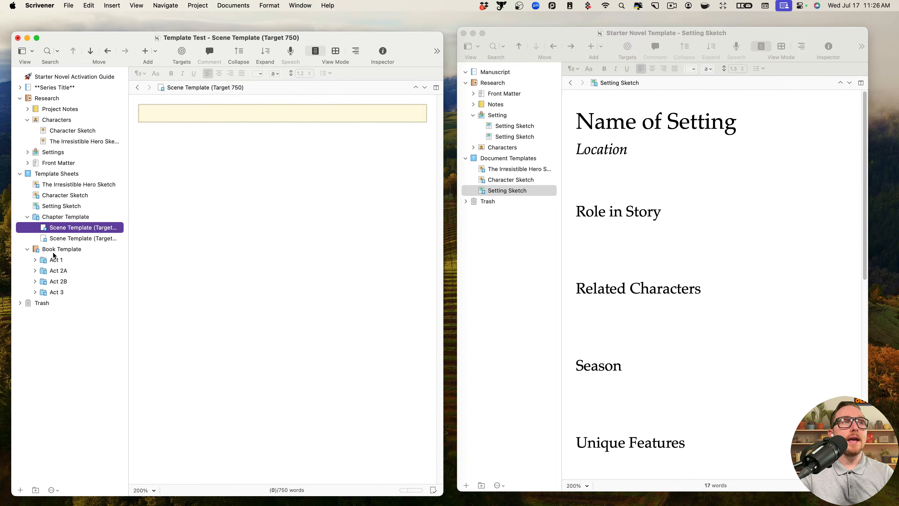
left_click(28, 249)
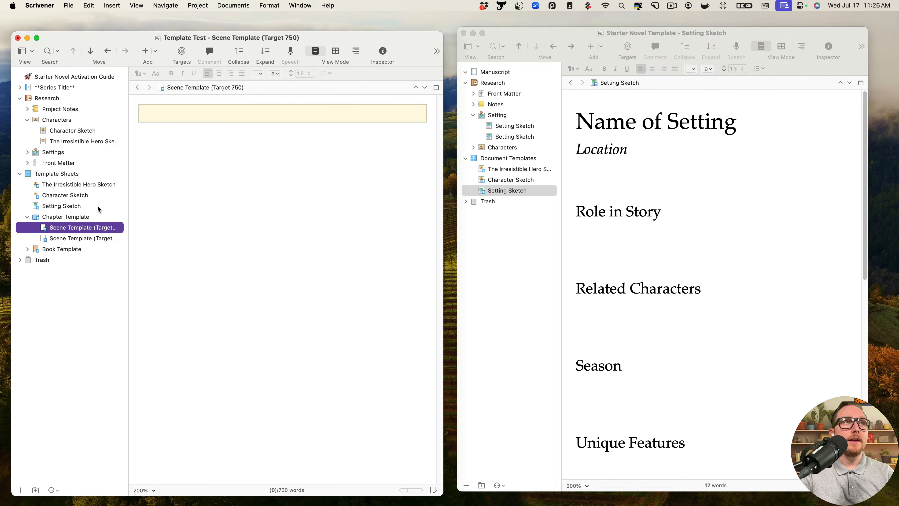
- Check the **Series Title** folder in Template Test, make the Starter Novel Template window full screen, and rename its Manuscript folder as *Series Title*
left_click(42, 89)
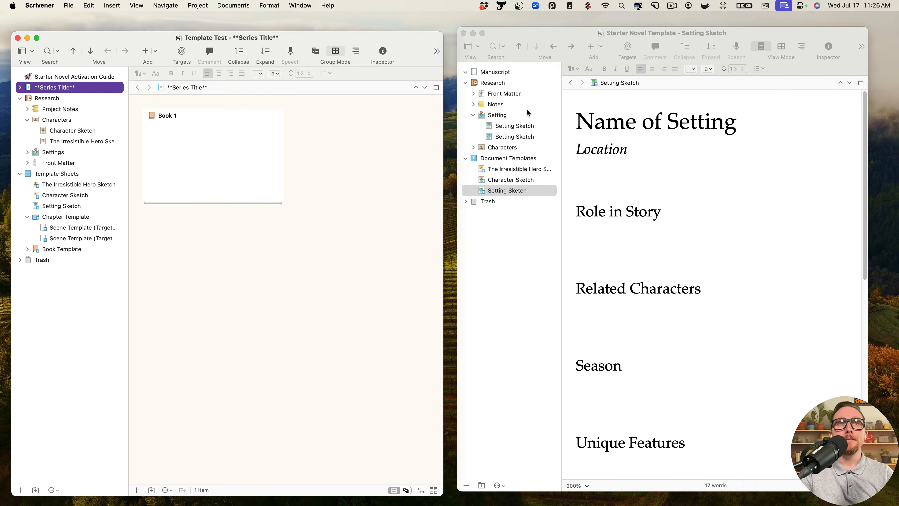
double_click(504, 72)
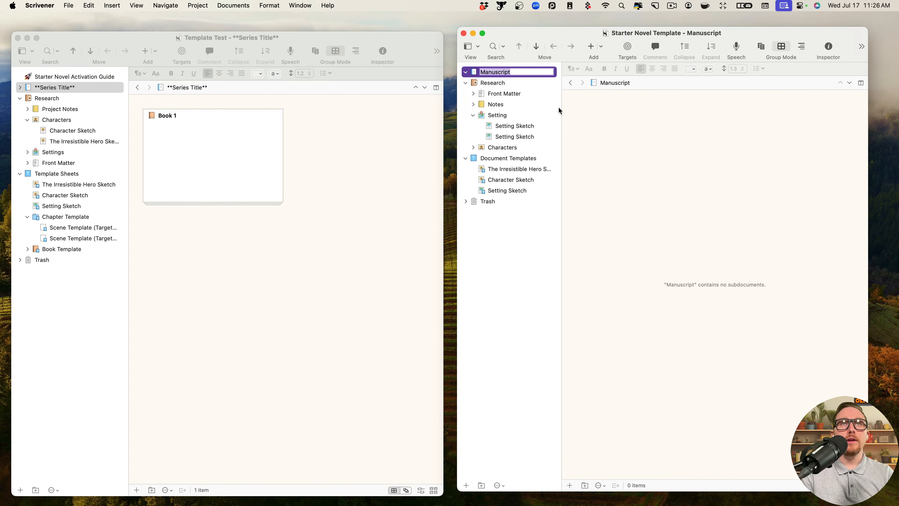
left_click(482, 33)
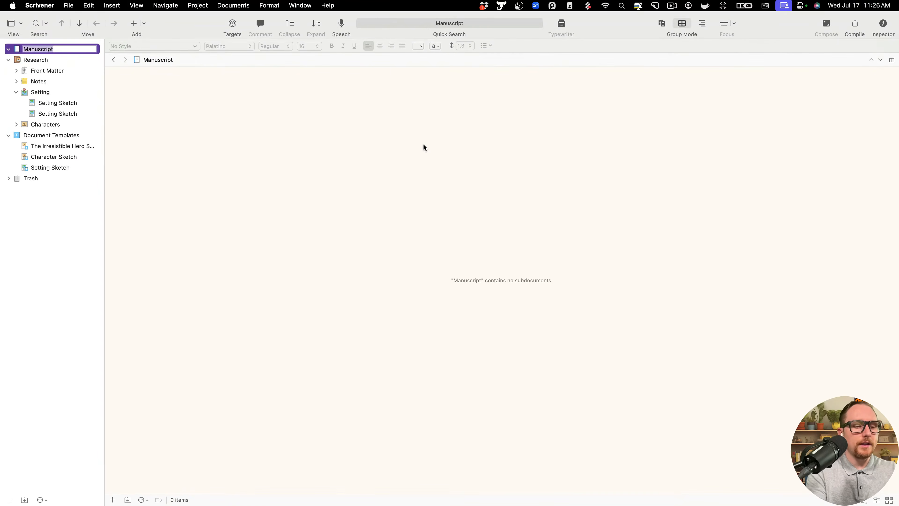
type("Series Title")
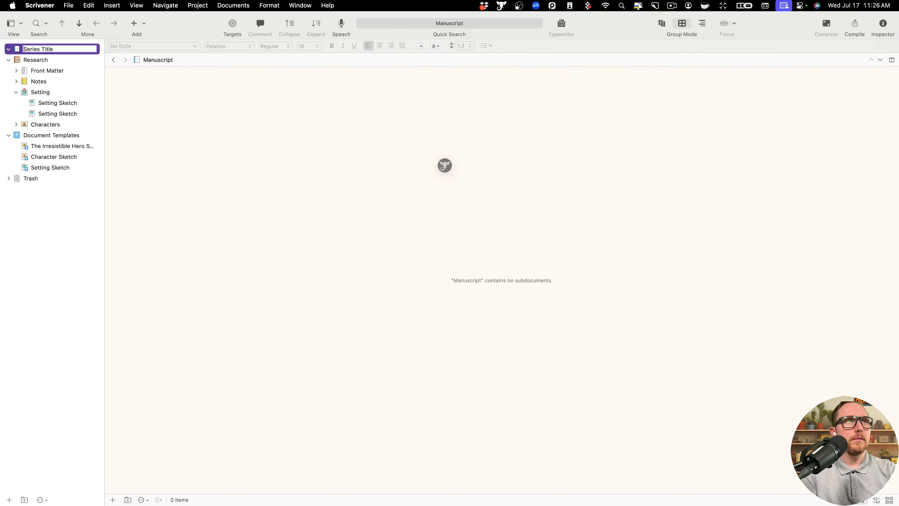
left_click(24, 49)
type("*")
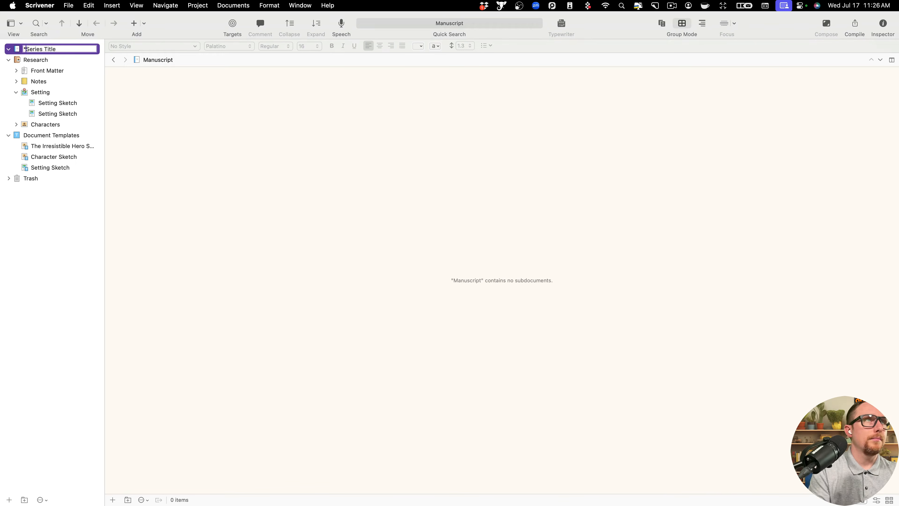
key("shift+Down")
key("Down")
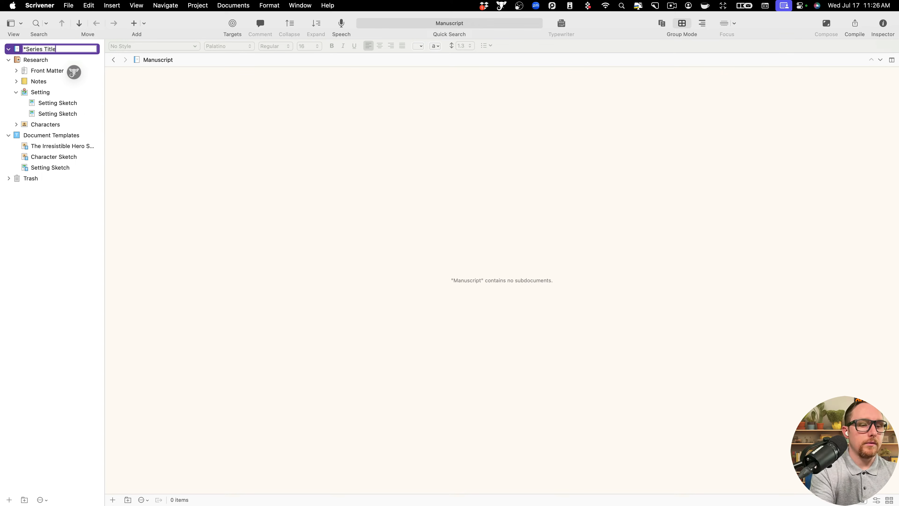
type("*")
key("Return")
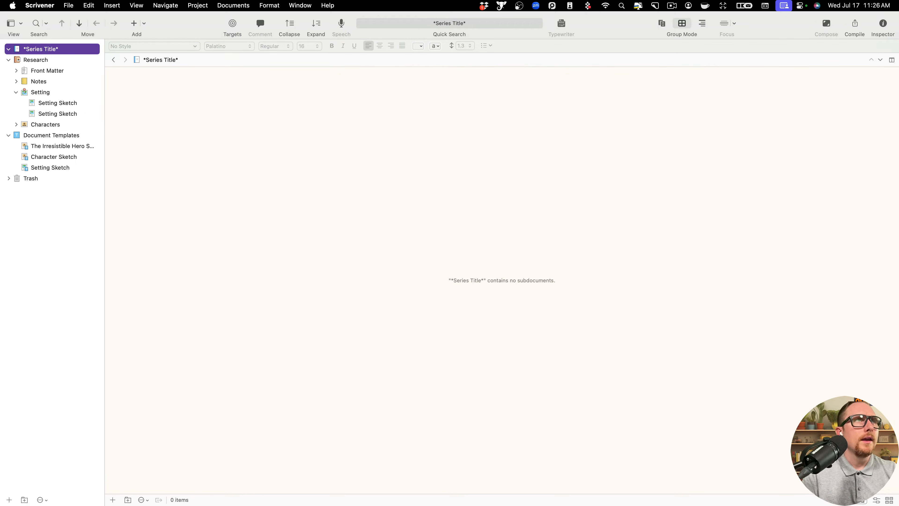
- Move both Setting Sketch documents in the Setting folder under Research to the trash
left_click(16, 91)
left_click(17, 92)
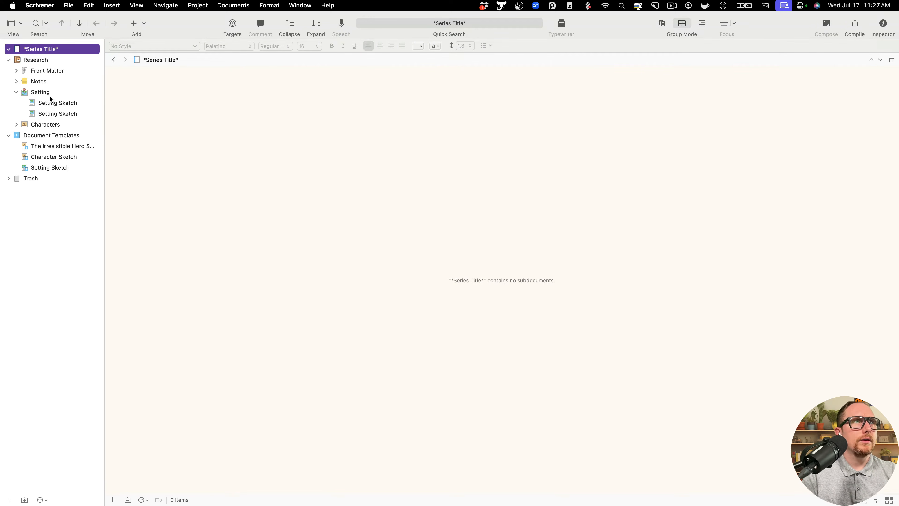
left_click(50, 97)
left_click(65, 102)
key("shift+Down")
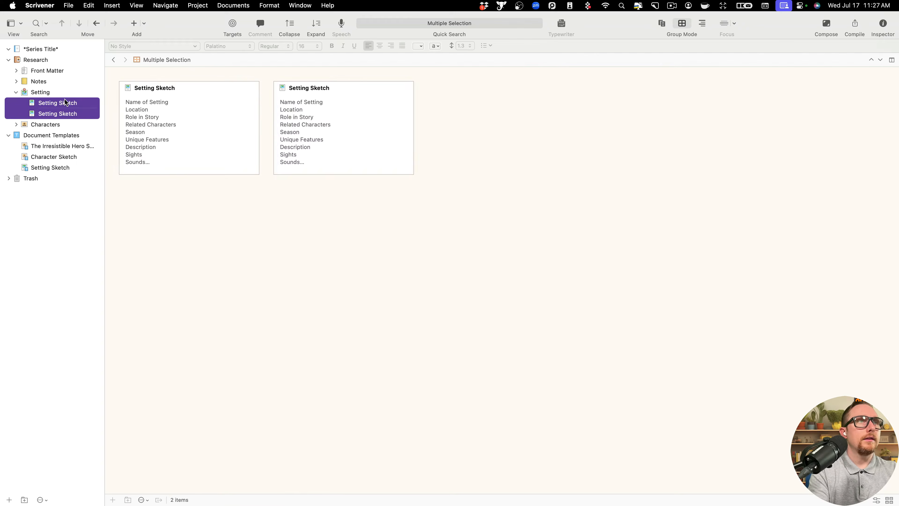
key("super+BackSpace")
- Add a folder named Chapter Template under Document Templates, after the Setting Sketch template
key("Down")
key("Down")
key("Down")
key("Down")
key("Up")
key("Up")
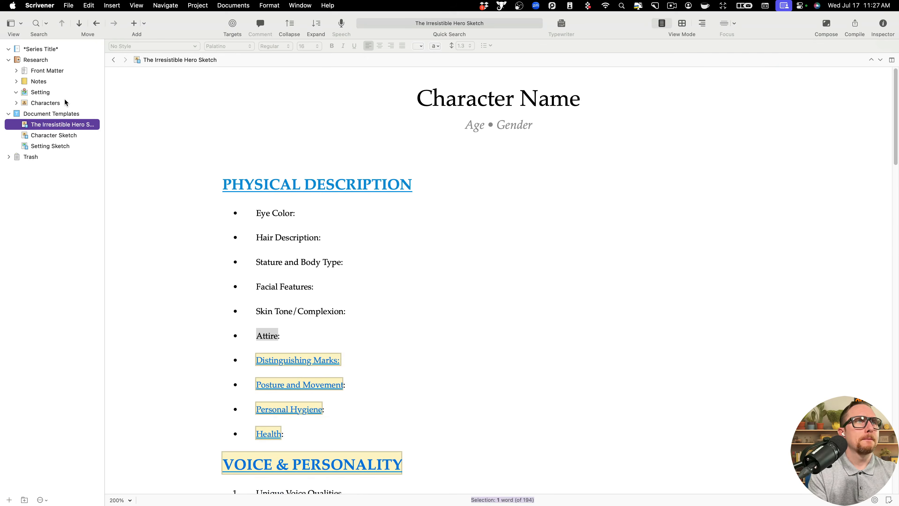
key("Down")
key("Down")
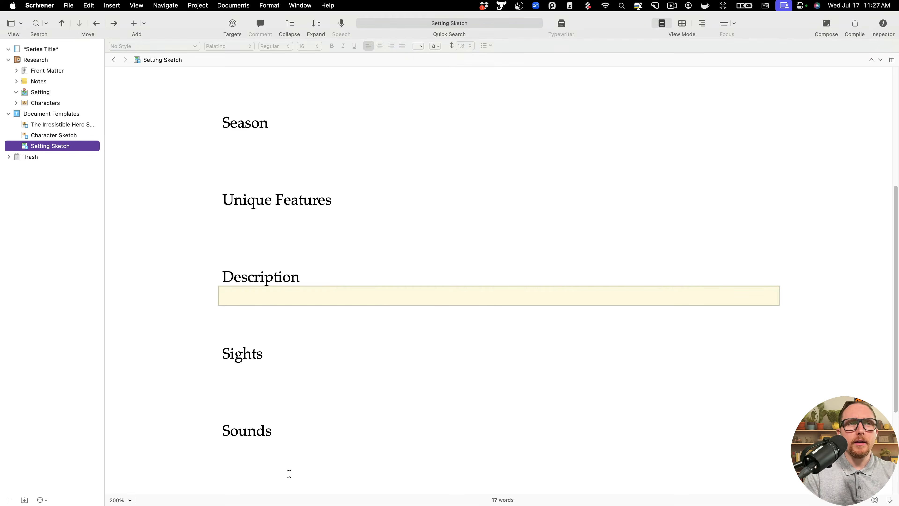
left_click(25, 499)
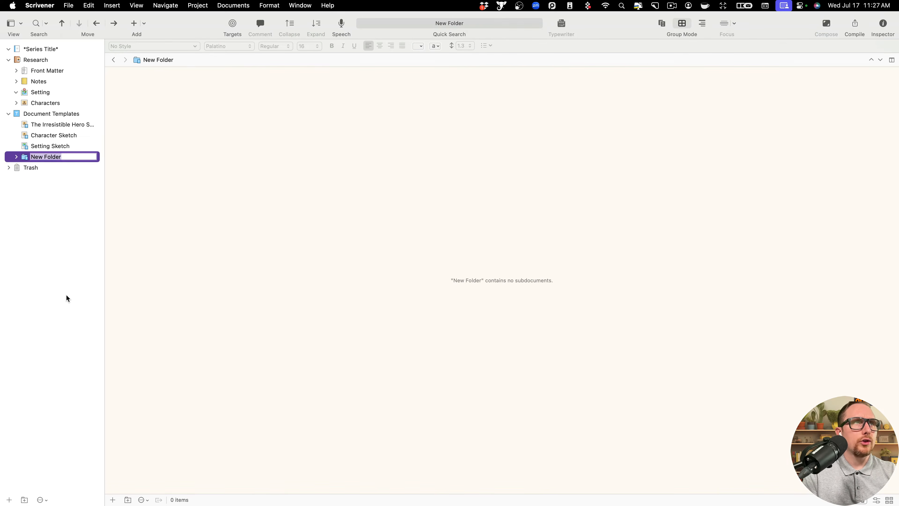
type("Chapter T")
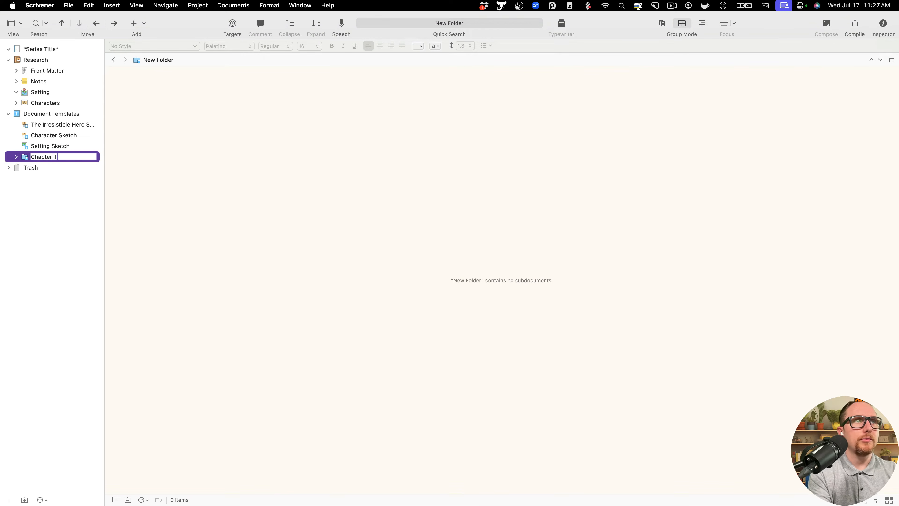
type("emplate")
key("Return")
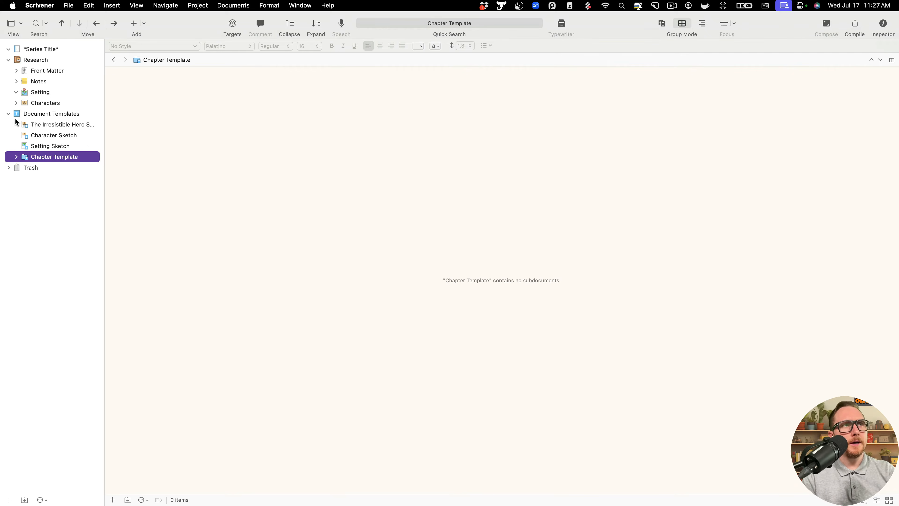
- Change the Chapter Template folder's icon to an orange one from the Book icon set
right_click(59, 160)
mouse_move(106, 366)
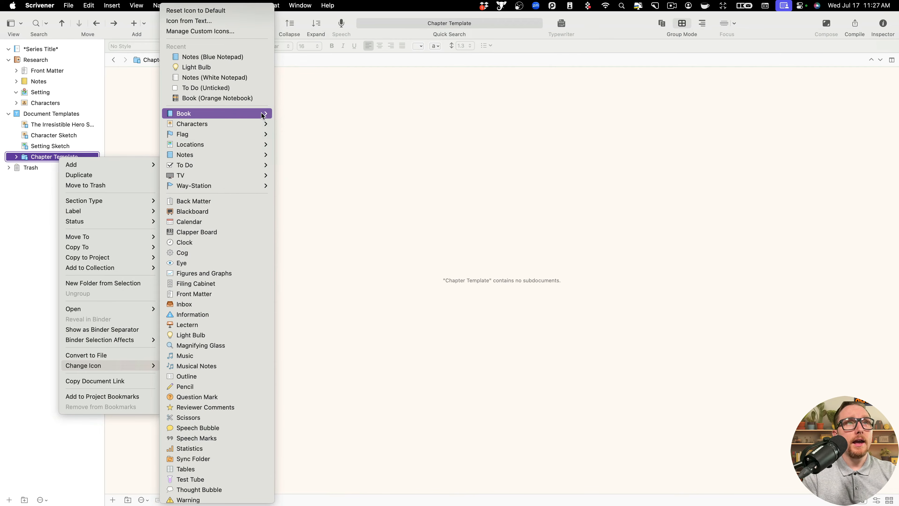
mouse_move(227, 113)
left_click(324, 136)
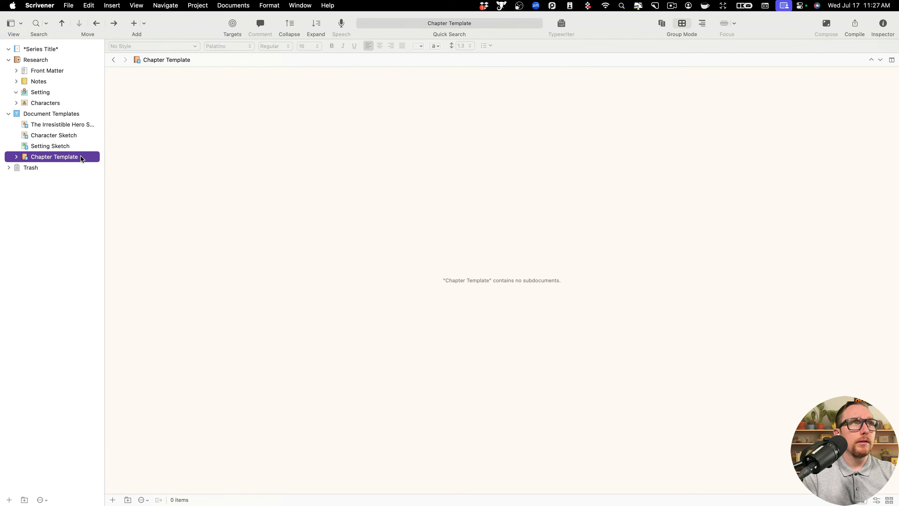
- Expand the Chapter Template folder and add a document named Scene Template inside it
left_click(64, 150, "shift")
left_click(40, 158)
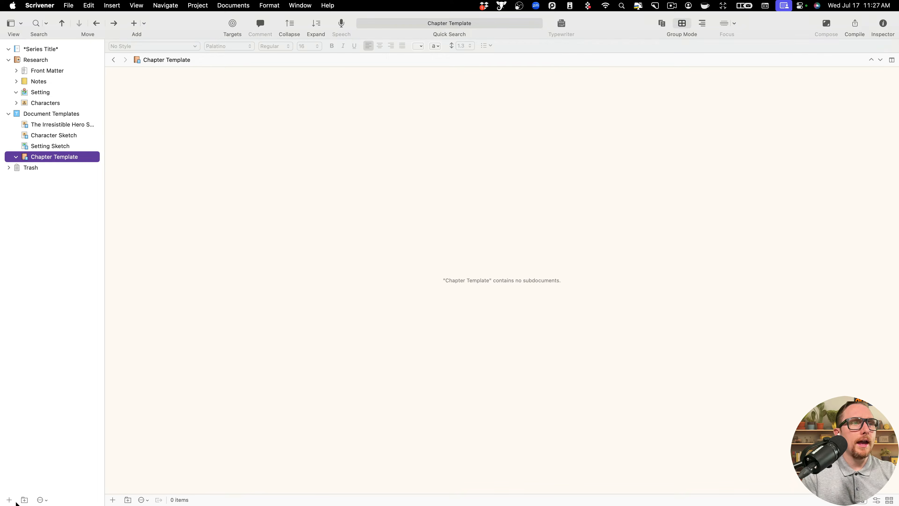
left_click(9, 499)
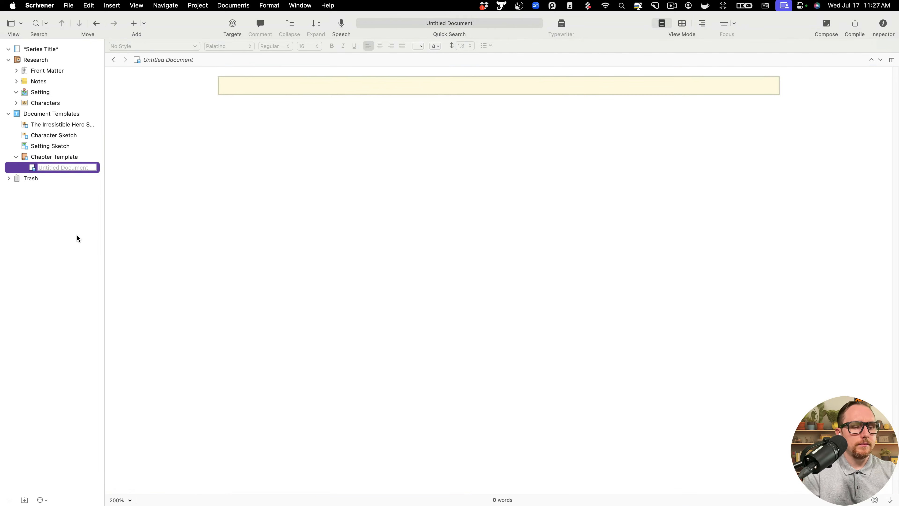
type("Scene Template")
key("Return")
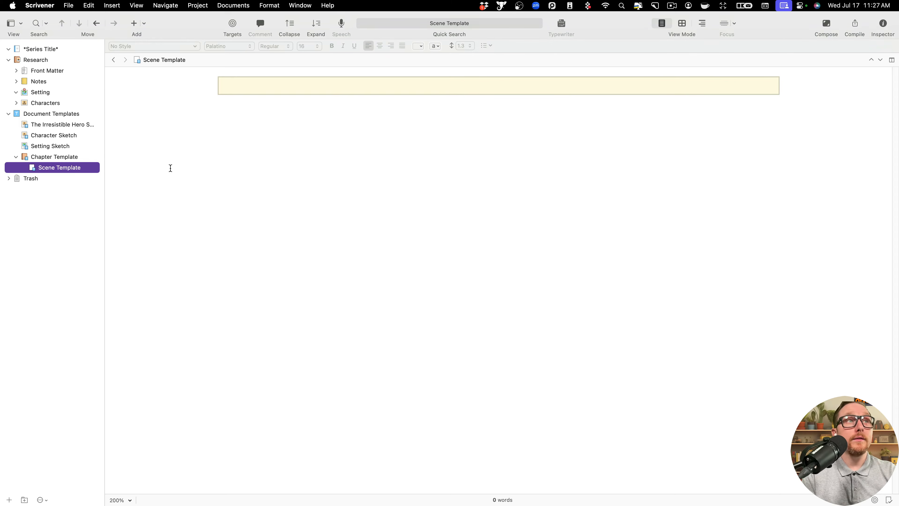
- Show the inspector, open the project's label list for editing, and rename the Red label as POV #1
left_click(884, 23)
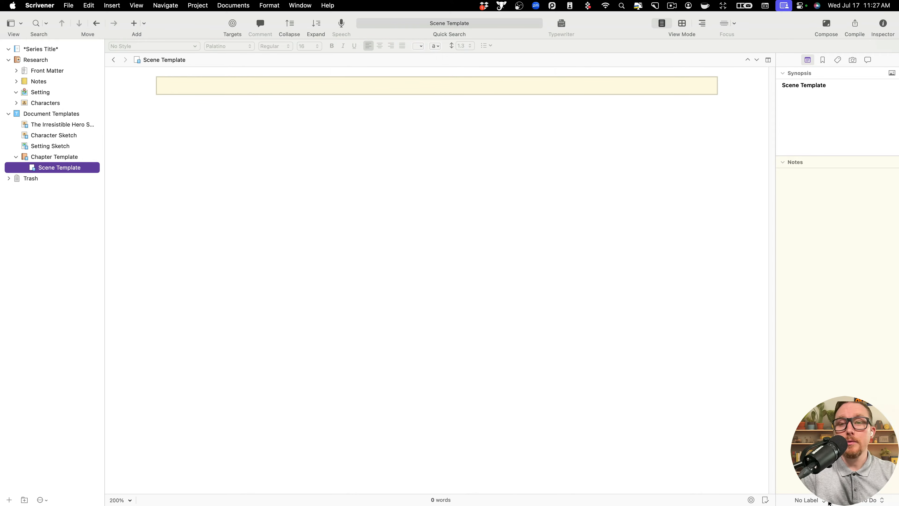
left_click(821, 500)
left_click(788, 487)
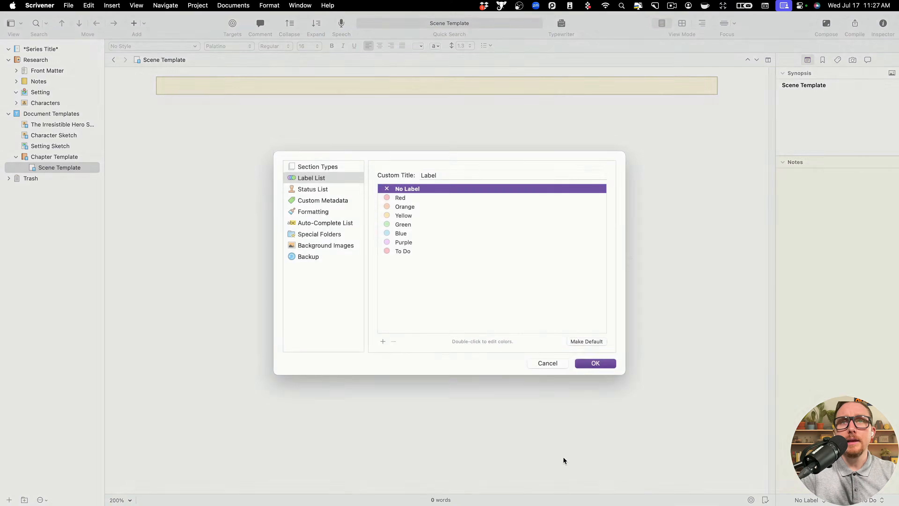
left_click(422, 208)
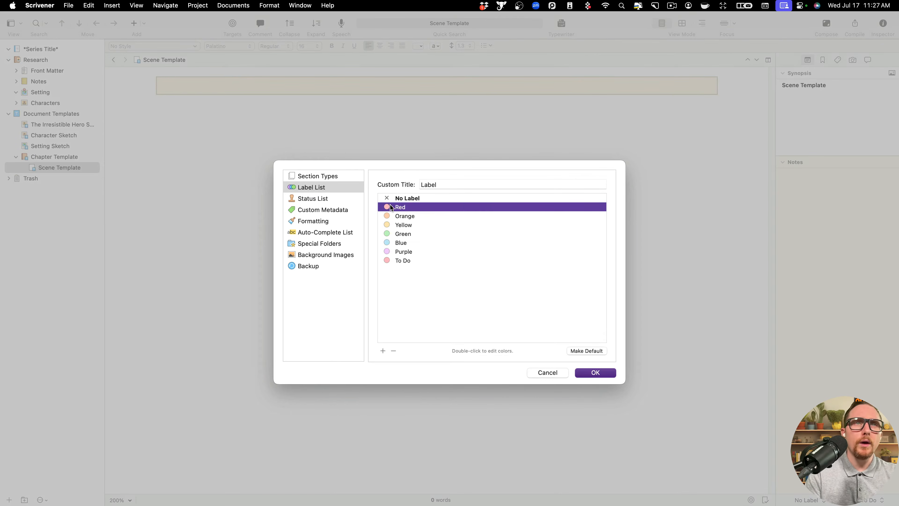
left_click(402, 208)
left_click(409, 260)
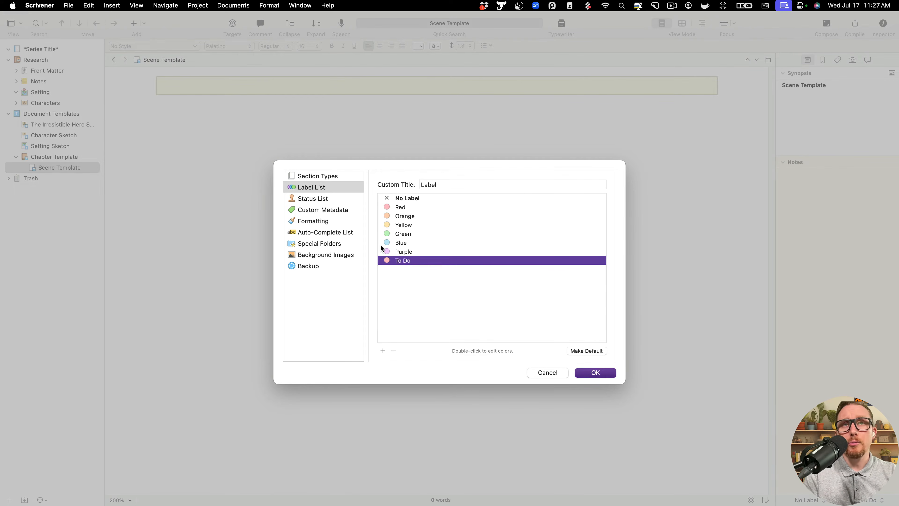
double_click(402, 208)
type("POV #1")
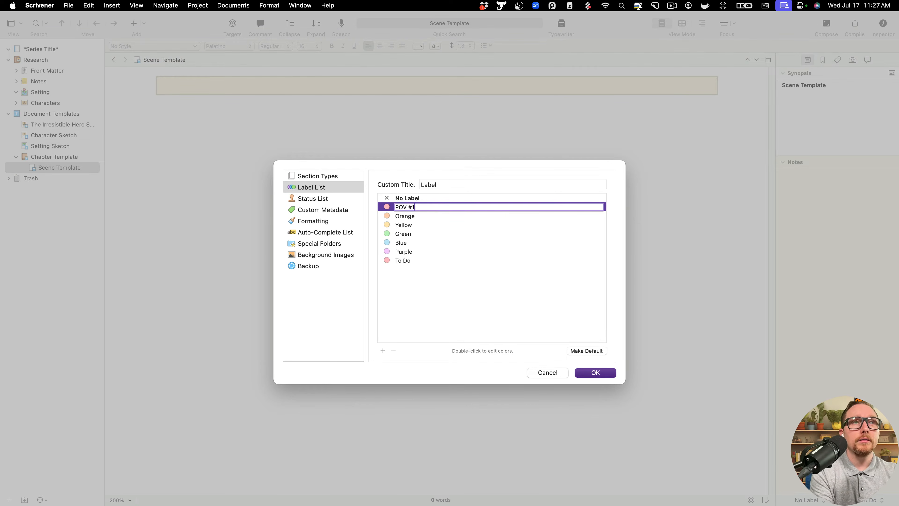
key("Return")
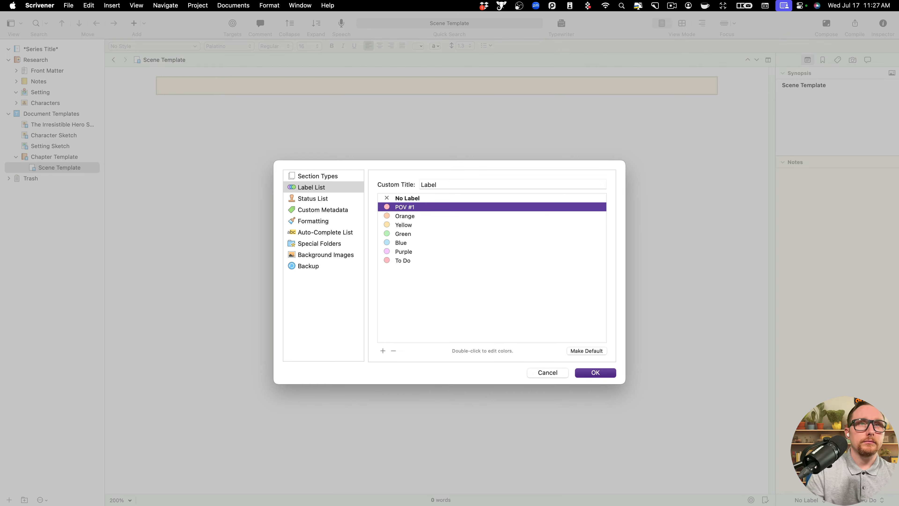
- Rename the Orange label as POV #2
left_click(450, 216)
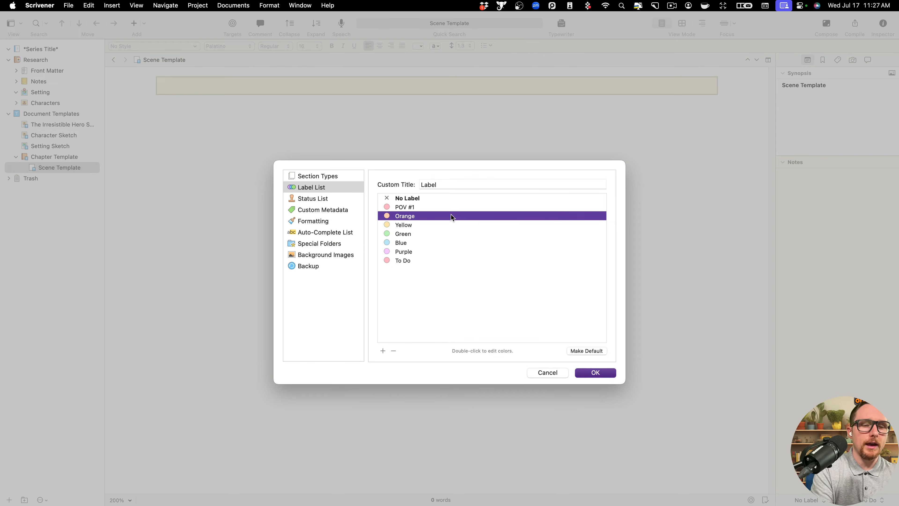
double_click(433, 217)
type("POVE")
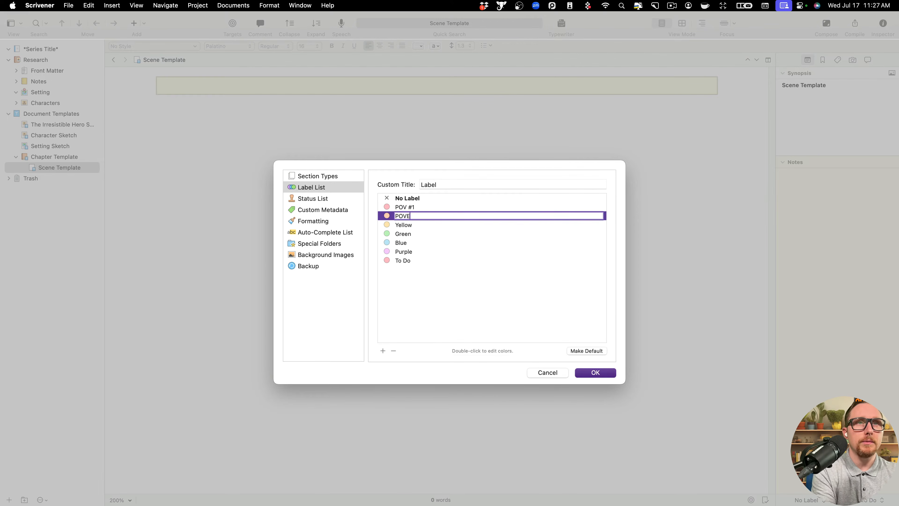
key("BackSpace")
type("#2")
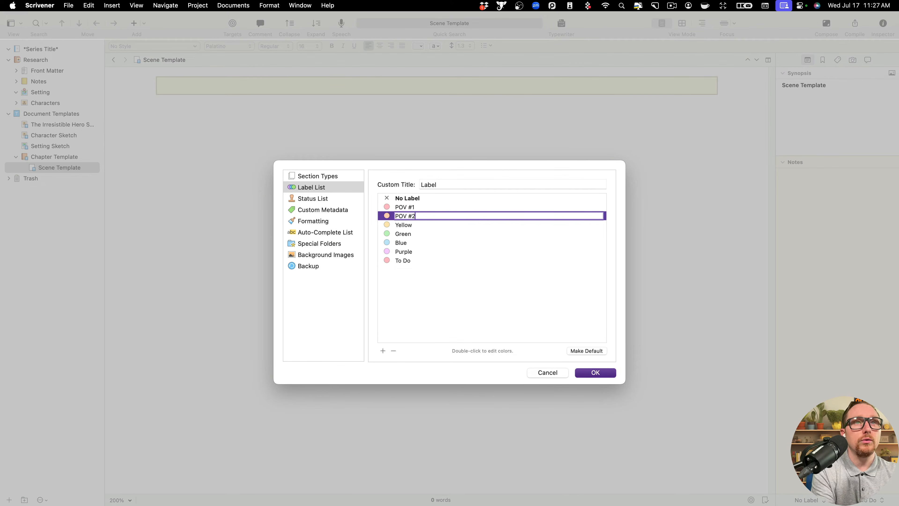
left_click(418, 225)
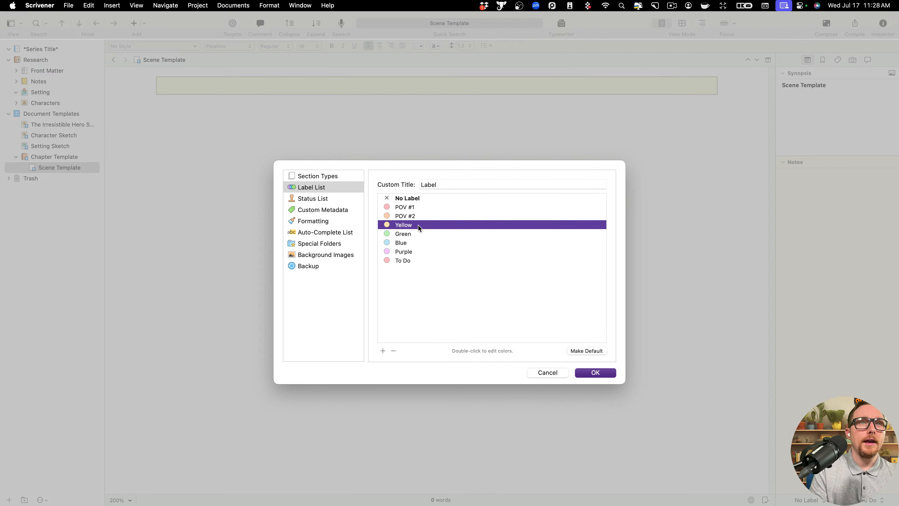
- Change the color of the POV #2 label to light green
key("Down")
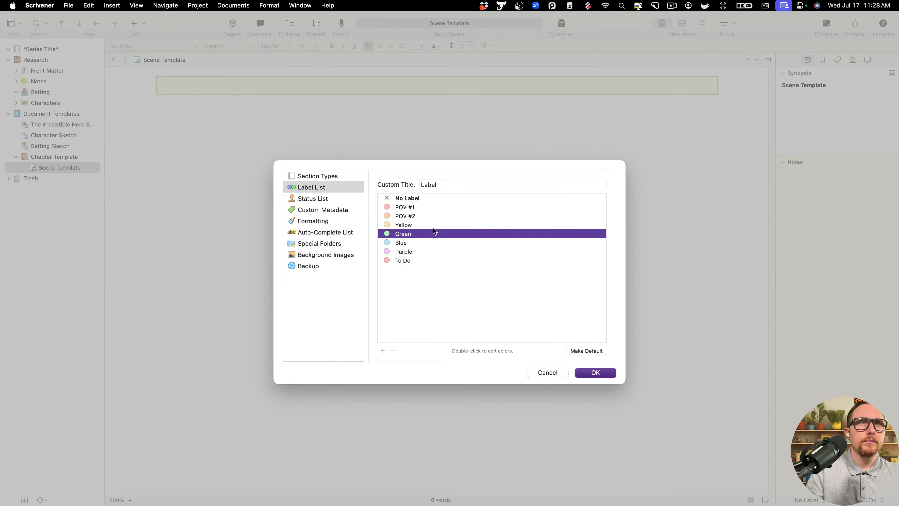
left_click(424, 224)
double_click(387, 215)
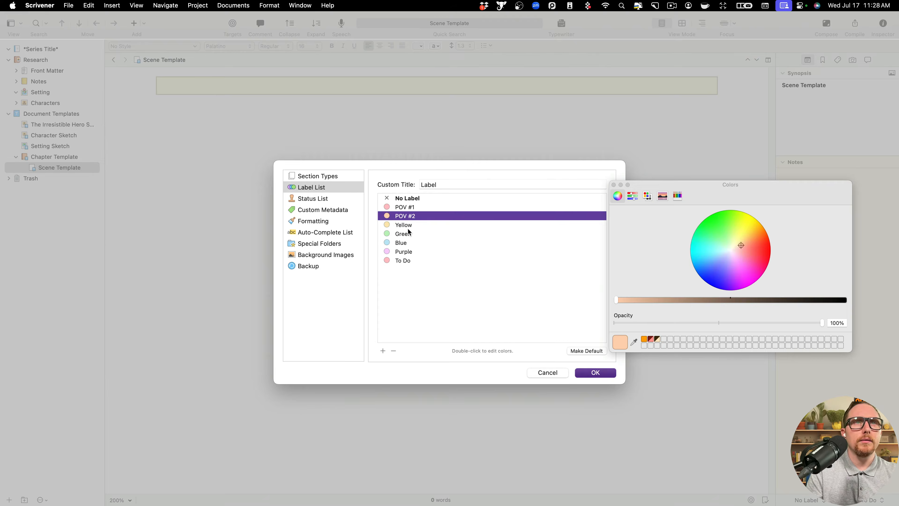
left_click_drag(742, 244, 726, 230)
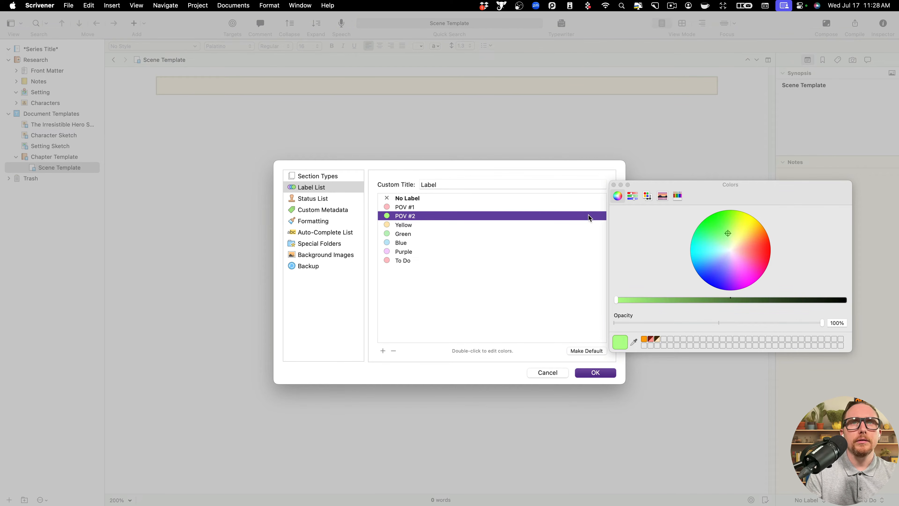
left_click(613, 185)
- Delete the Yellow, Green, Blue, Purple and To Do labels and save the label list
left_click(443, 231)
left_click(447, 226)
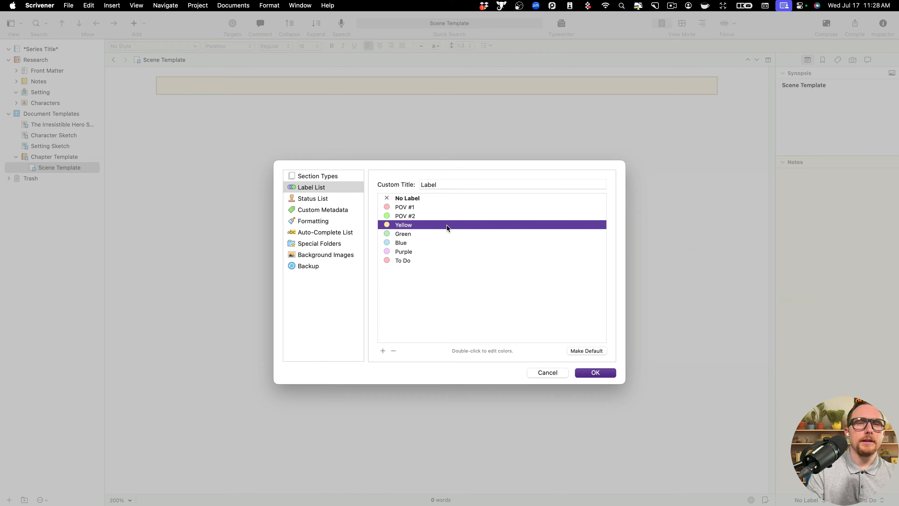
key("shift+Down")
key("shift+Down")
key("shift+Down")
key("shift+Down")
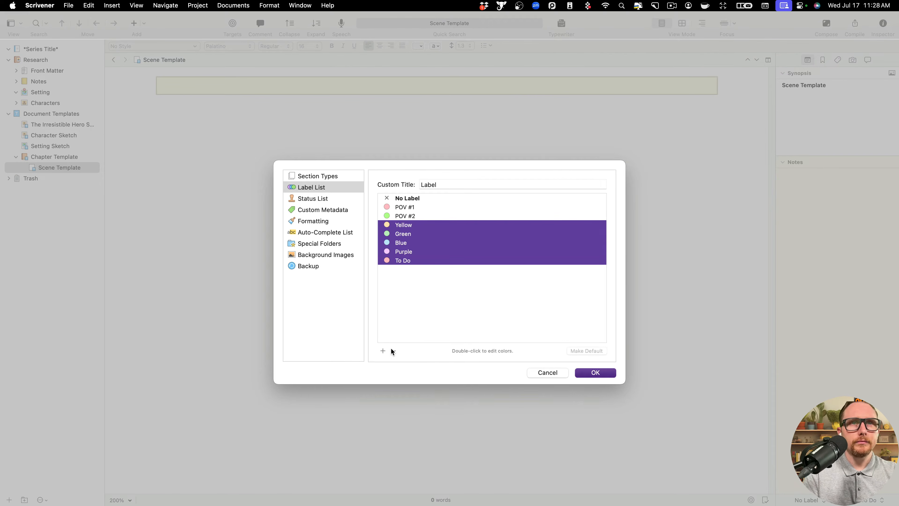
left_click(391, 351)
left_click(586, 372)
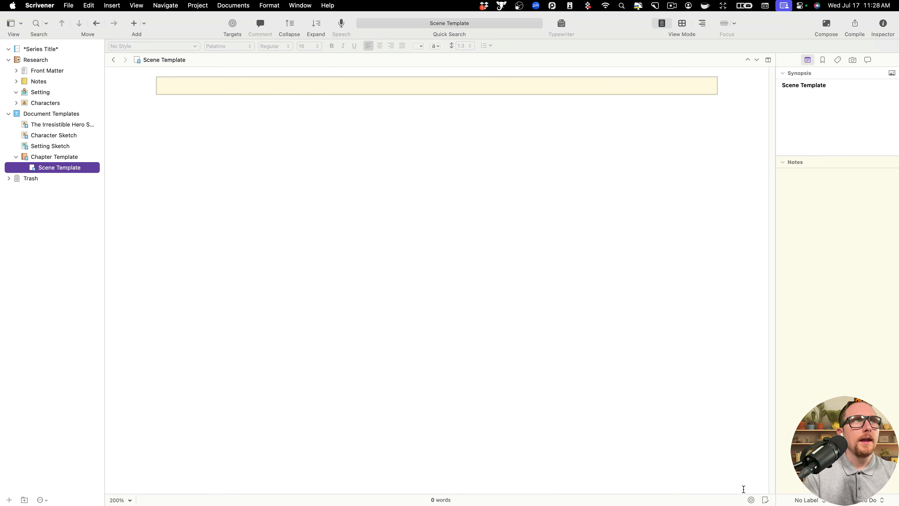
- Assign the POV #1 label to Scene Template and to the Chapter Template folder
left_click(792, 462)
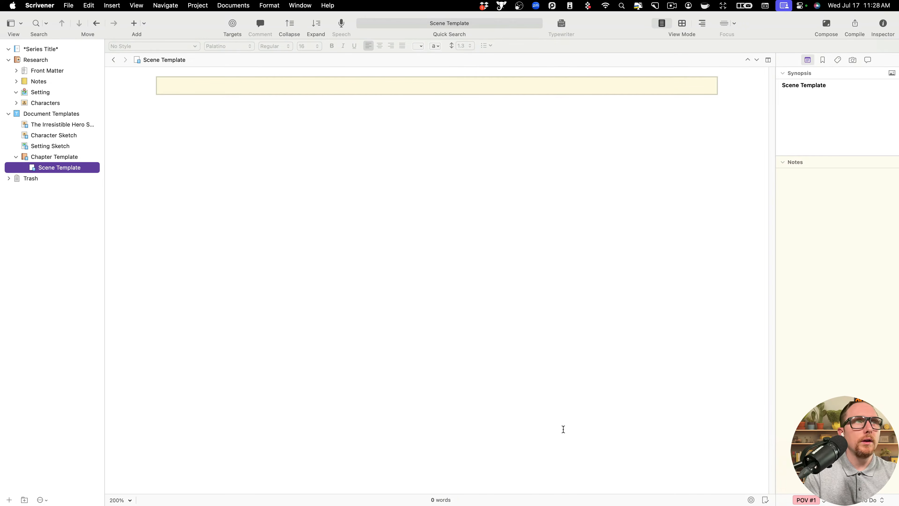
left_click(480, 336)
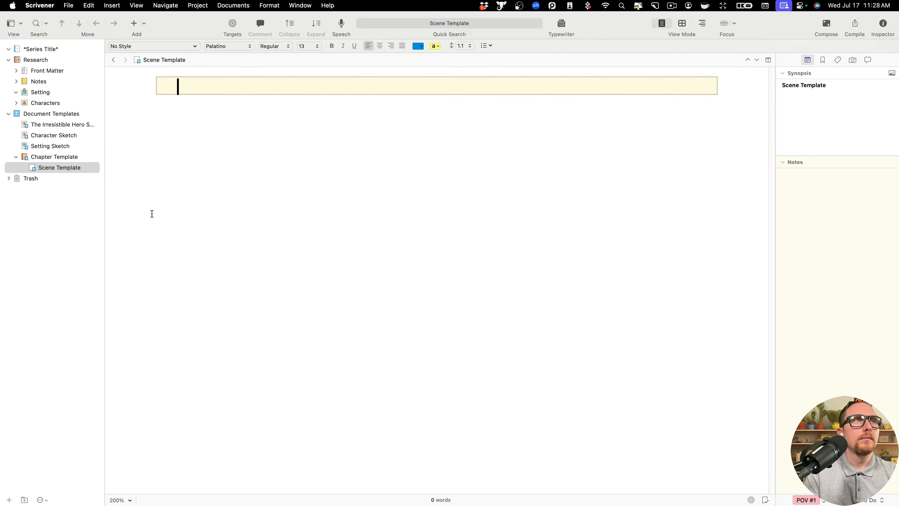
left_click(67, 157)
left_click(824, 500)
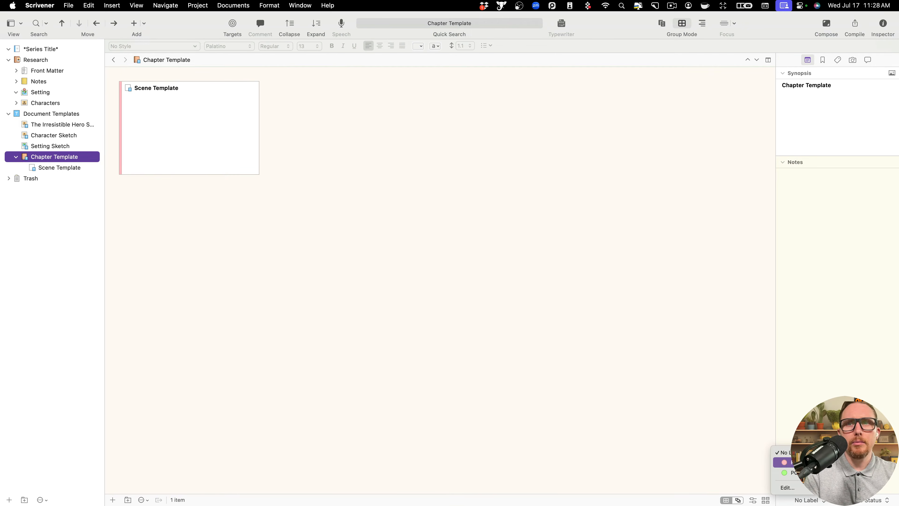
left_click(801, 463)
left_click(402, 392)
left_click(128, 164)
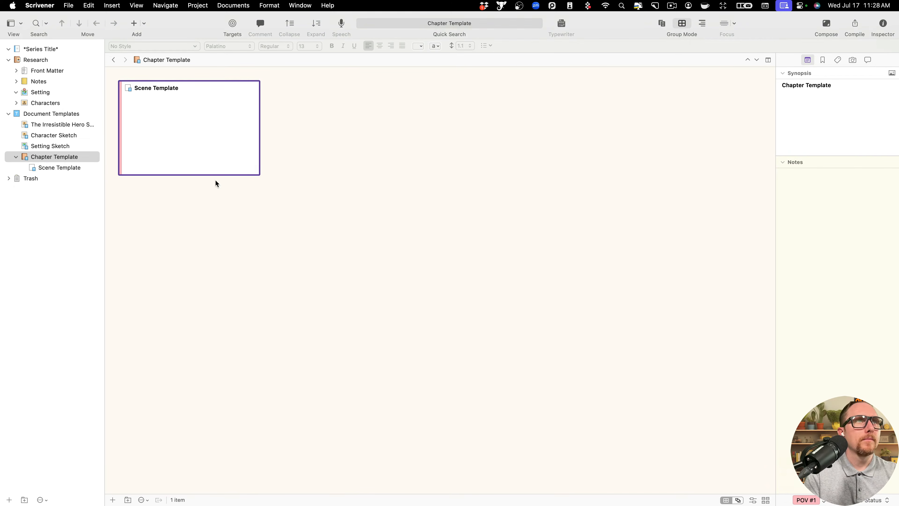
- Use the label color in icons so the Scene Template and Chapter Template icons take their POV color
left_click(45, 167)
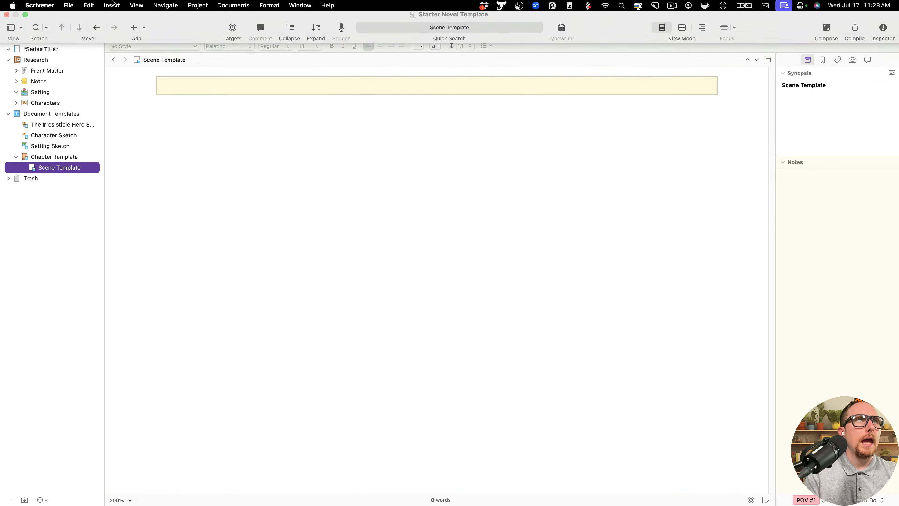
left_click(89, 5)
mouse_move(137, 146)
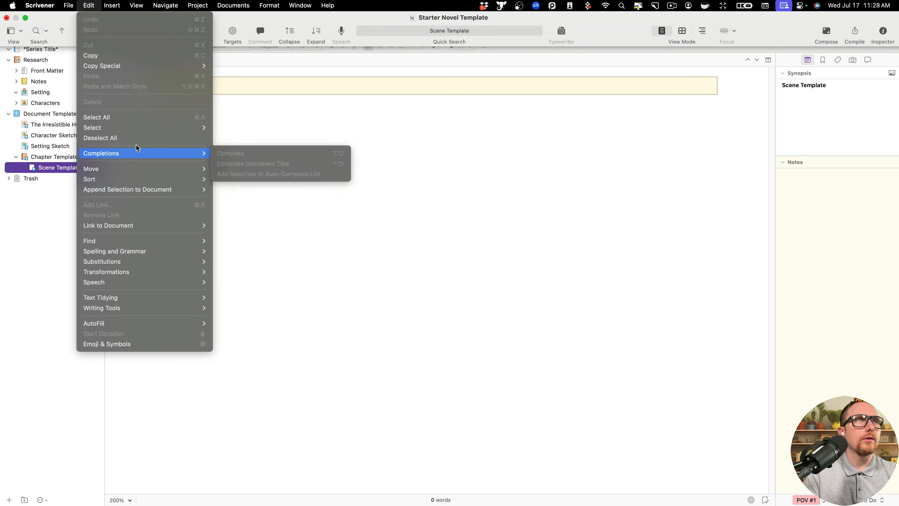
mouse_move(136, 5)
mouse_move(165, 150)
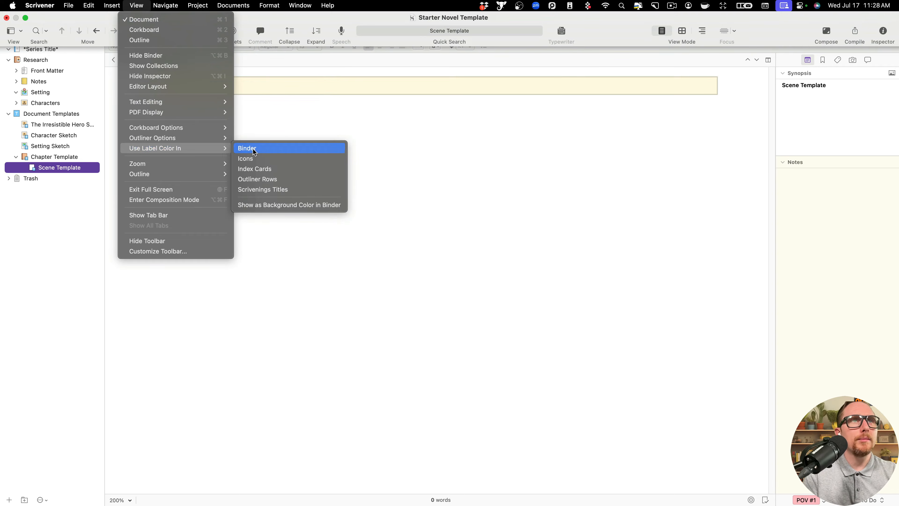
left_click(267, 158)
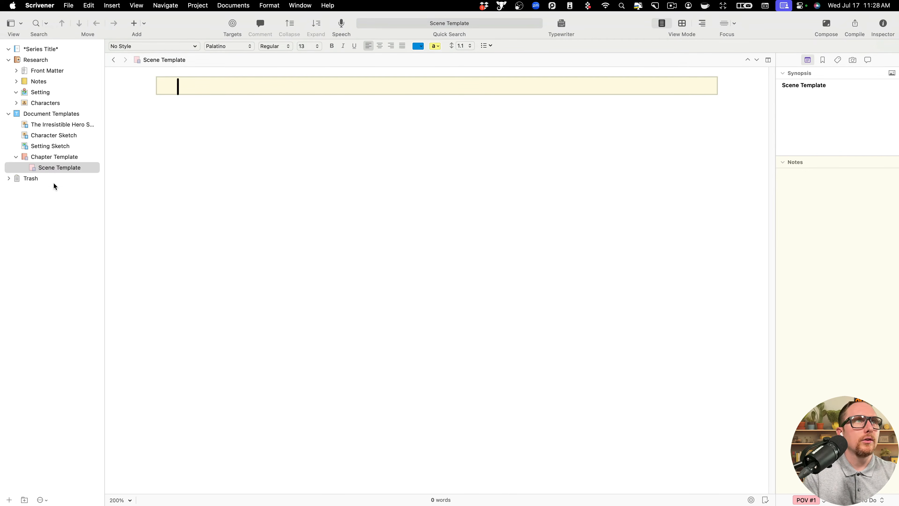
left_click(52, 167)
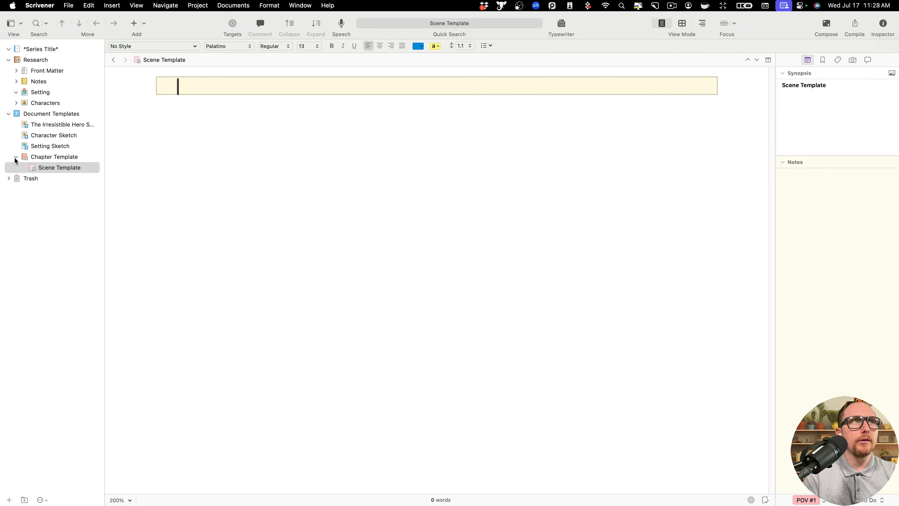
- Try the Composition book icon on the Chapter Template folder
left_click(16, 158)
right_click(36, 159)
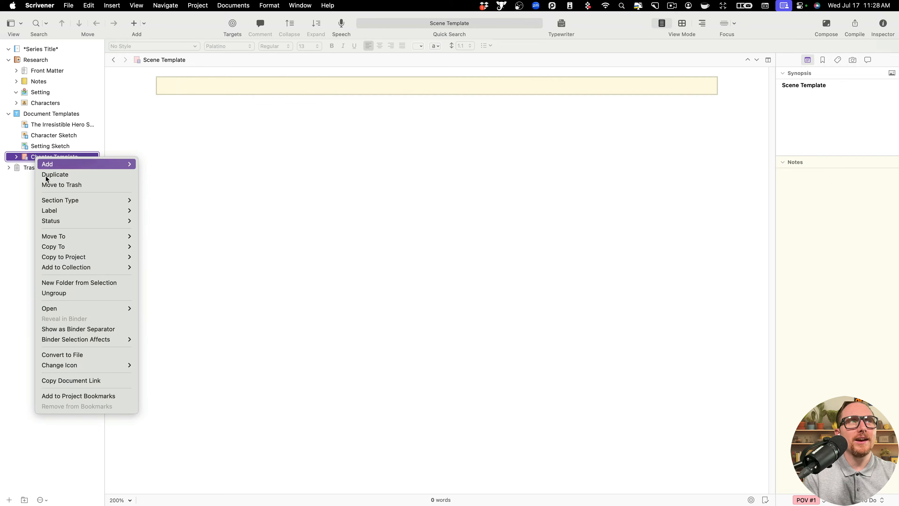
mouse_move(108, 365)
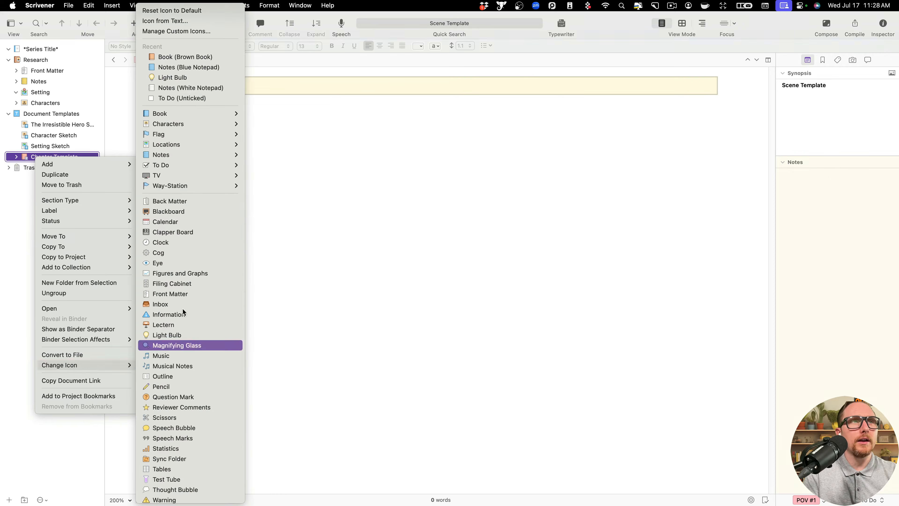
mouse_move(215, 113)
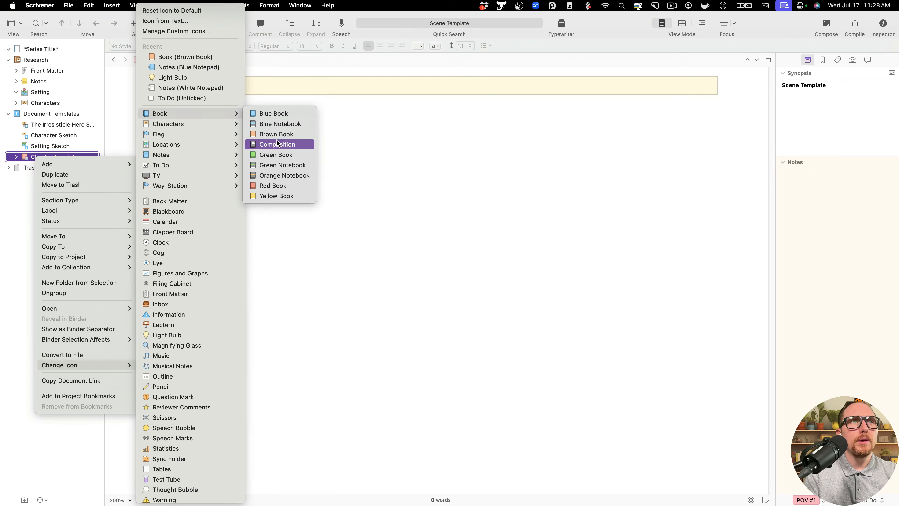
left_click(278, 148)
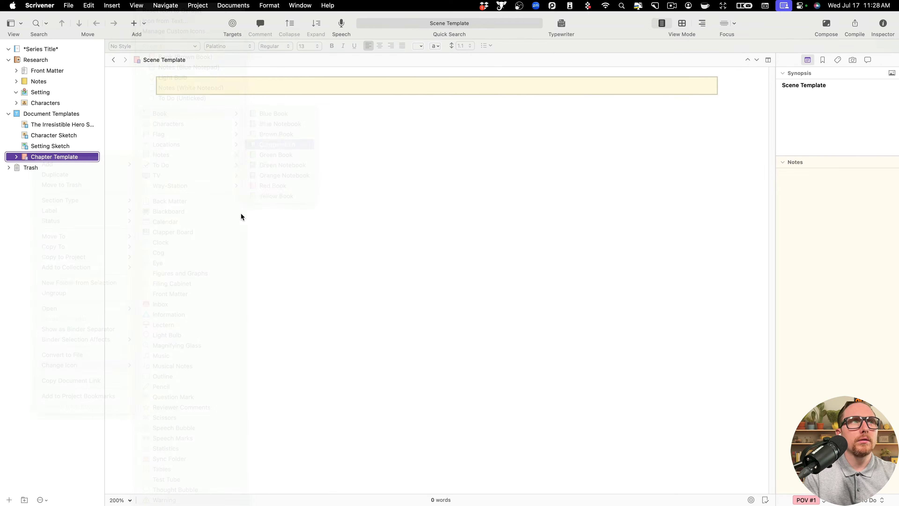
- Try the White Notepad icon on the Chapter Template folder and compare it with the Scene Template icon
right_click(50, 150)
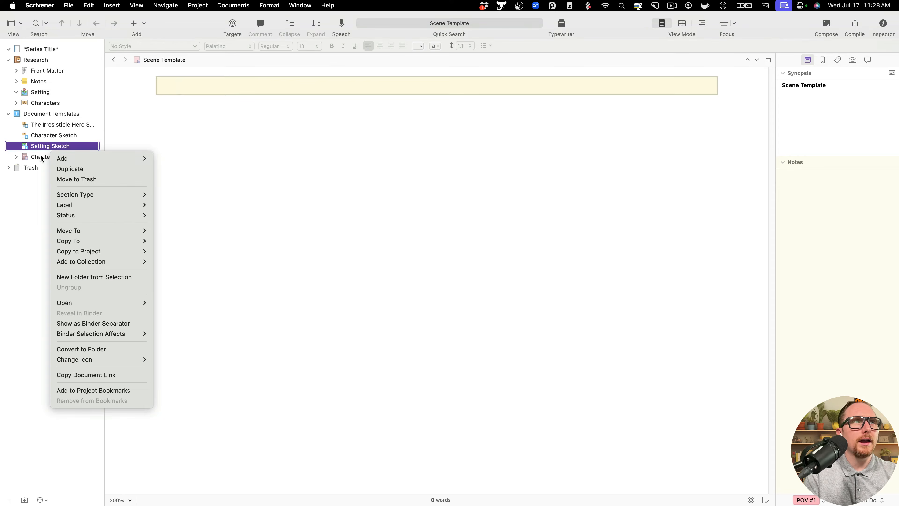
right_click(39, 156)
mouse_move(104, 363)
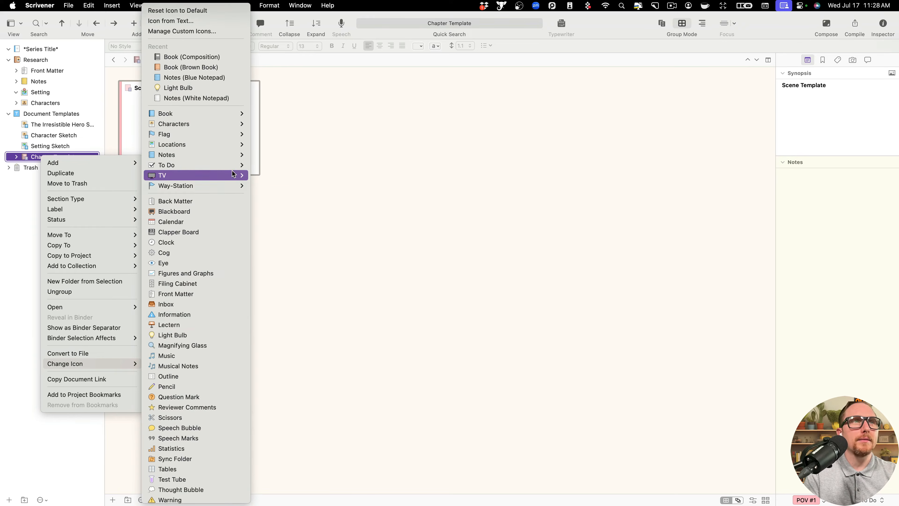
left_click(214, 97)
left_click(320, 271)
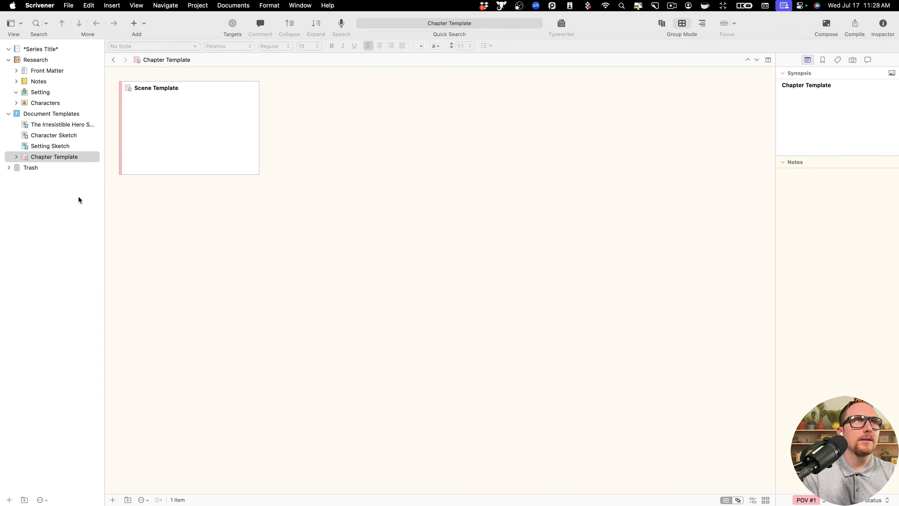
left_click(16, 157)
left_click(44, 168)
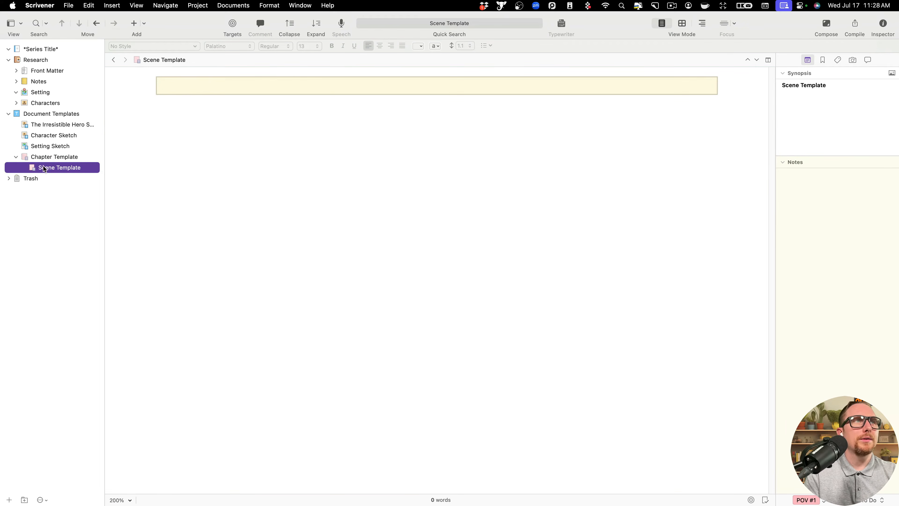
- Change the Chapter Template folder's icon to the Brown Book
left_click(37, 157)
right_click(38, 156)
mouse_move(86, 364)
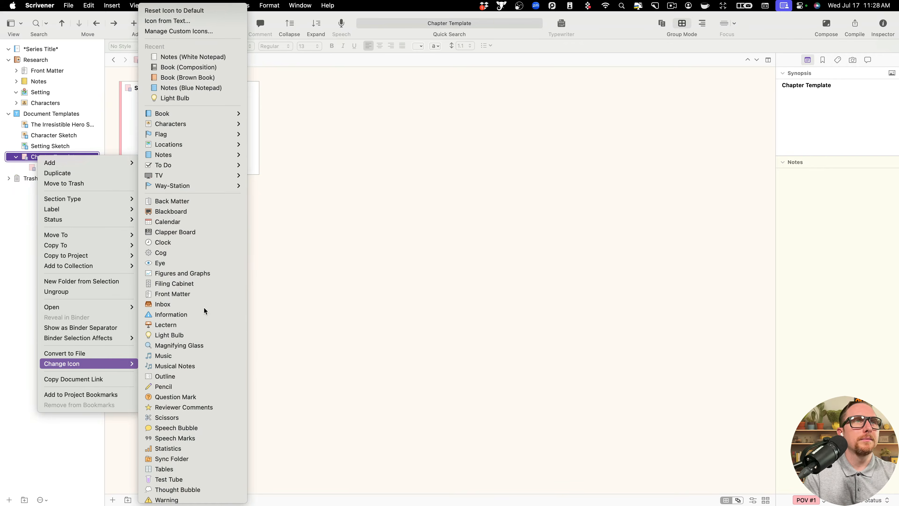
mouse_move(231, 113)
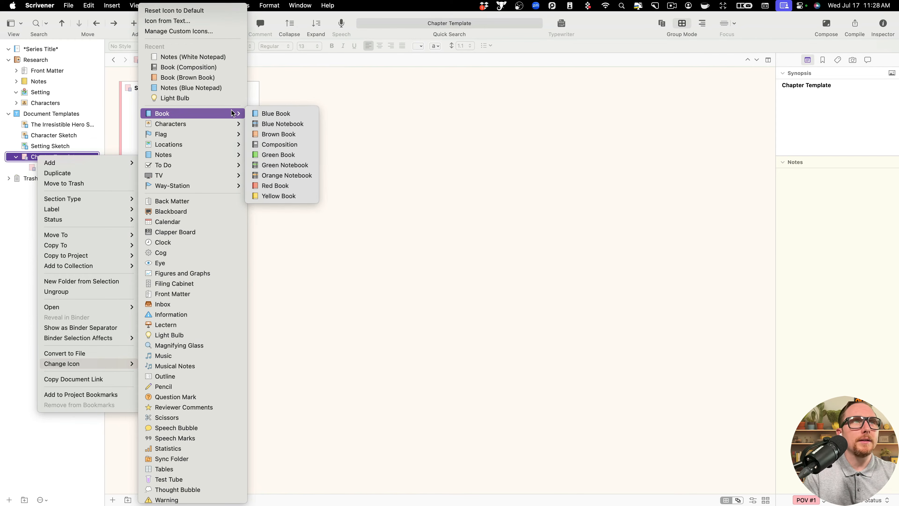
left_click(297, 135)
- Set the Scene Template's document target to 1250 words with a minimum target of 500
left_click(59, 168)
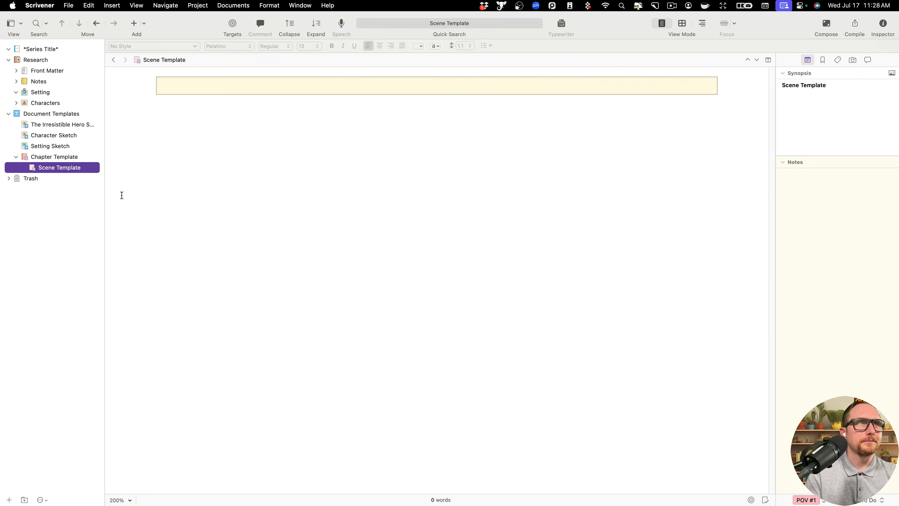
left_click(751, 500)
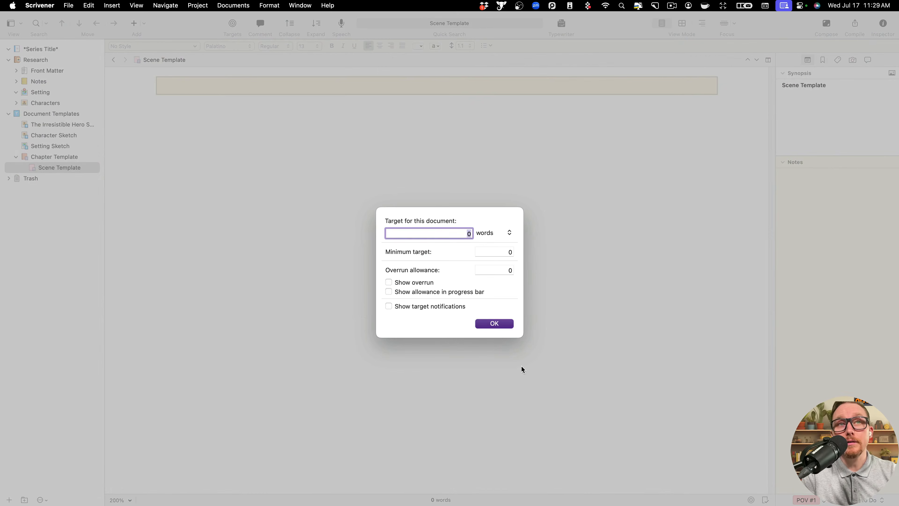
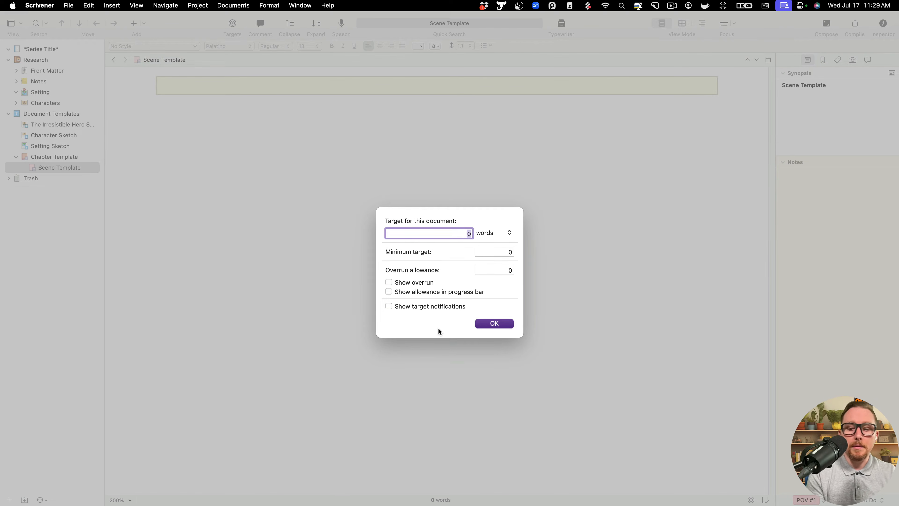
type("1250")
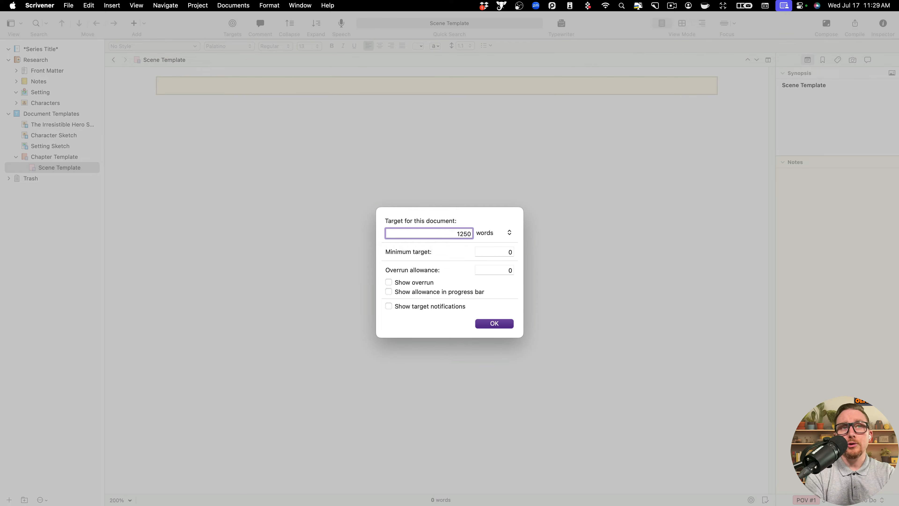
left_click(506, 252)
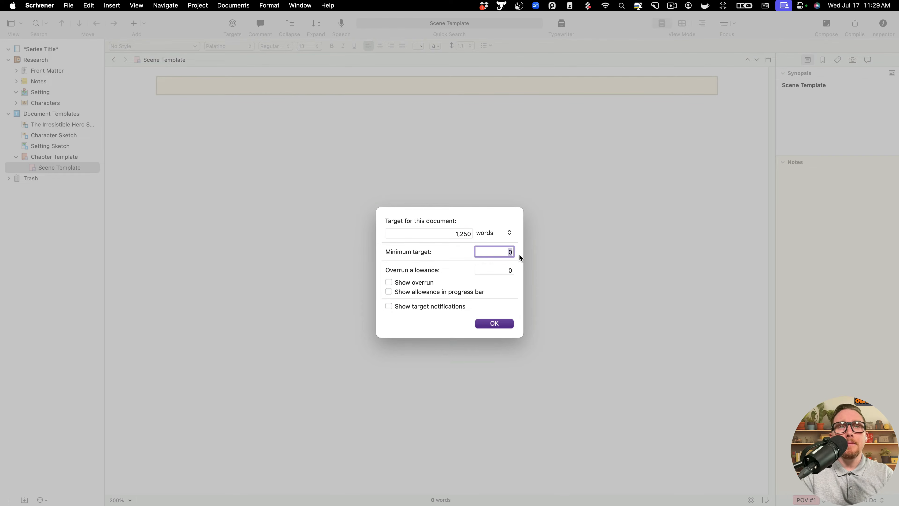
type("500")
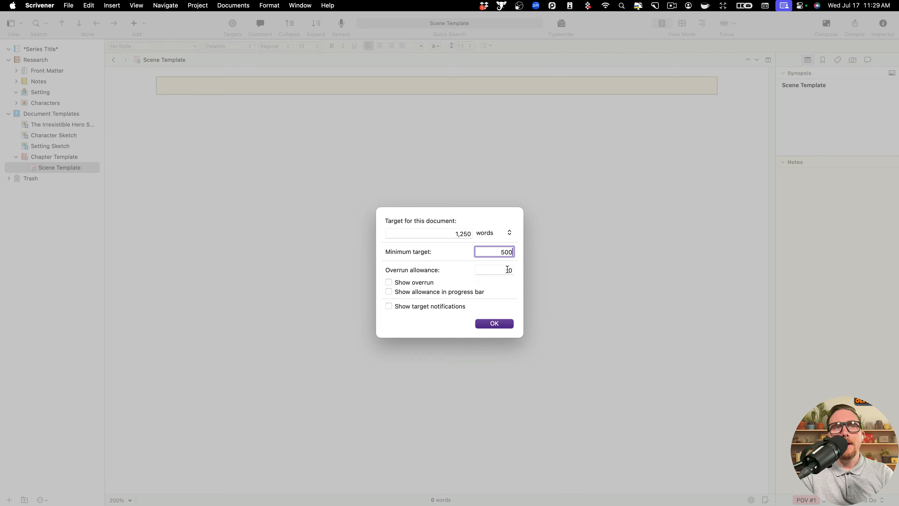
- Calculate 2000-1250 in Spotlight and set the Scene Template target's overrun allowance to 750
key("Tab")
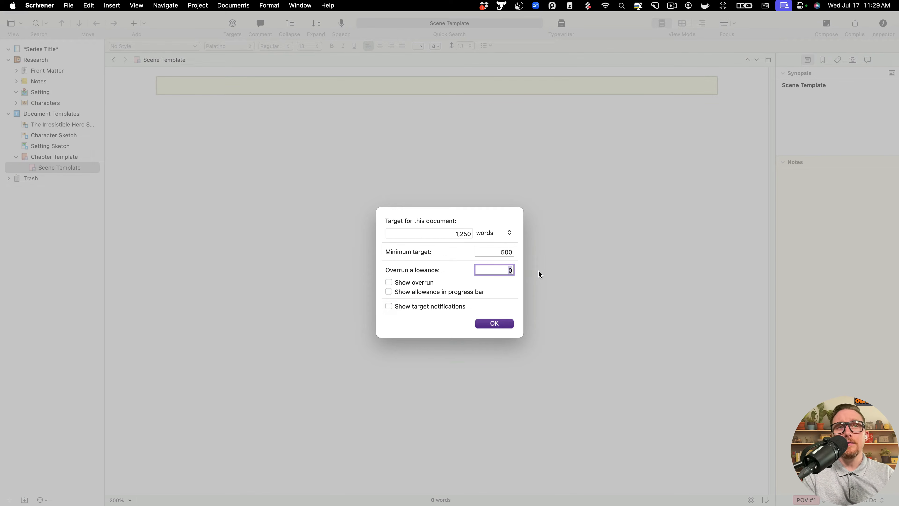
key("super+space")
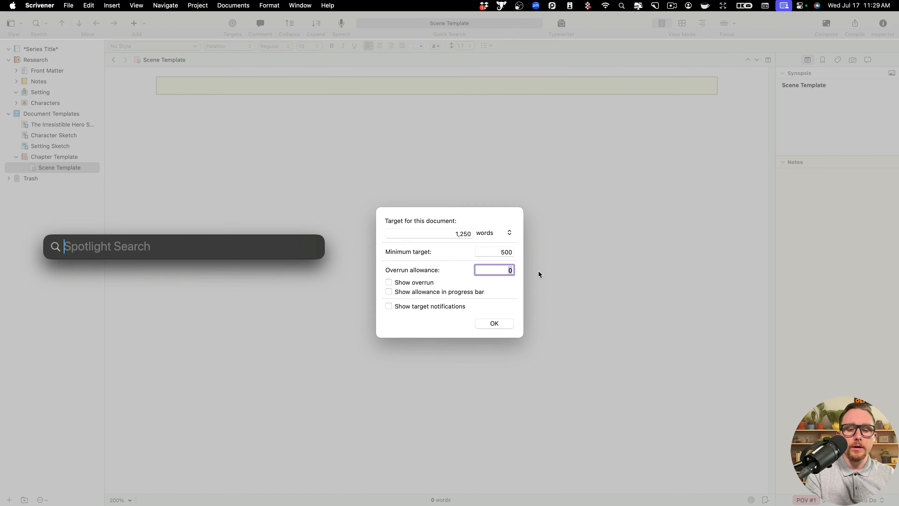
type("2000-1250")
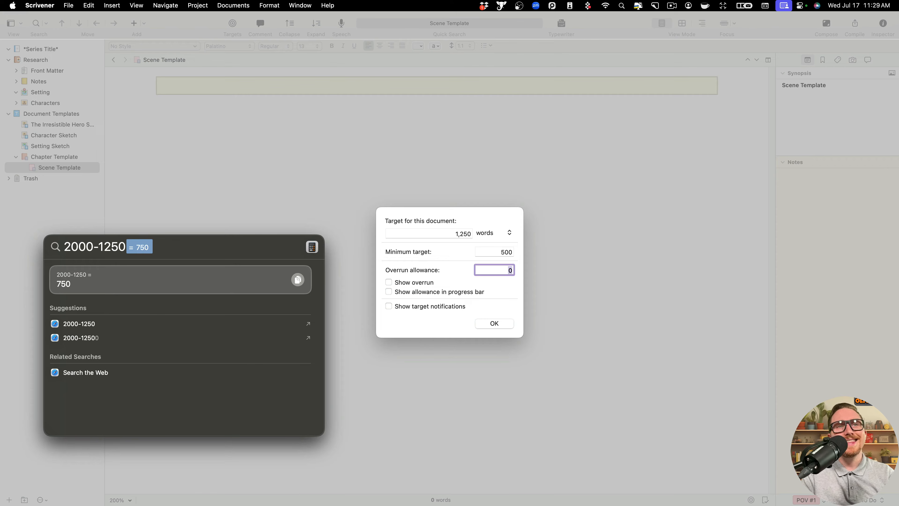
left_click(510, 270)
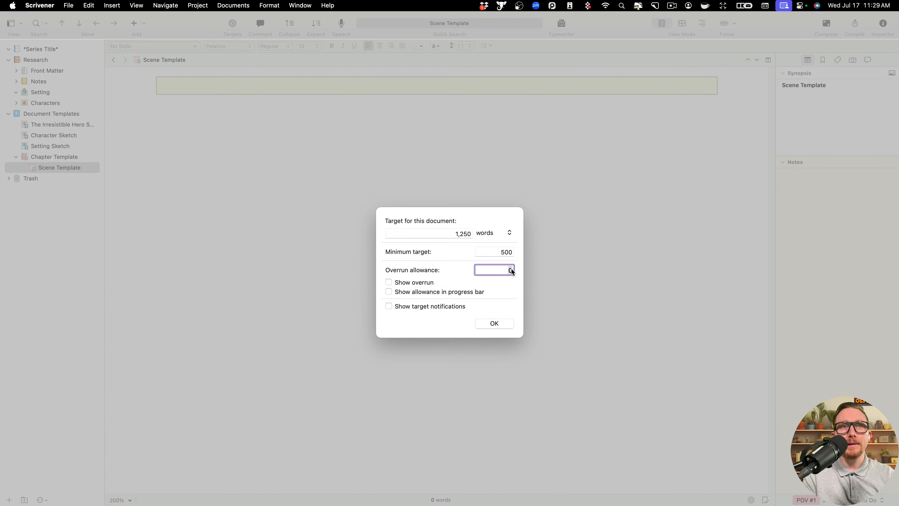
type("750")
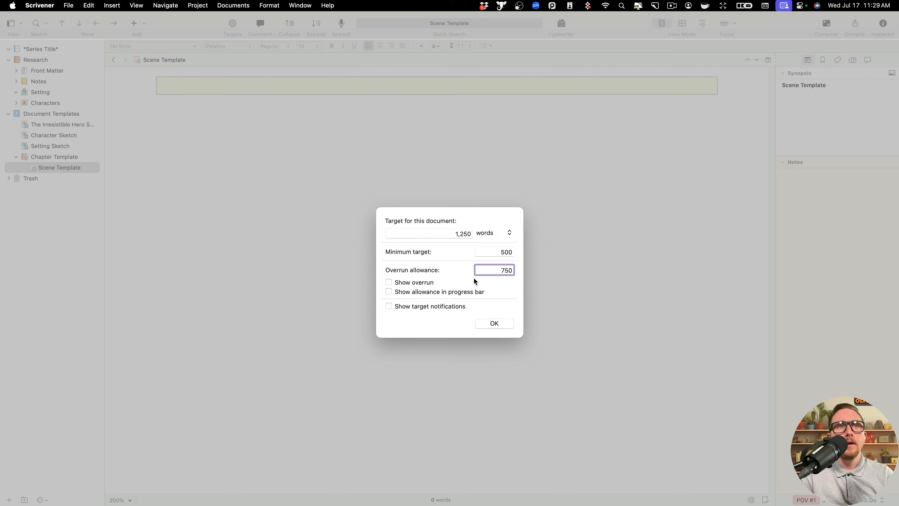
- Enable showing the overrun, the allowance in the progress bar, and target notifications for the Scene Template's target
left_click(428, 283)
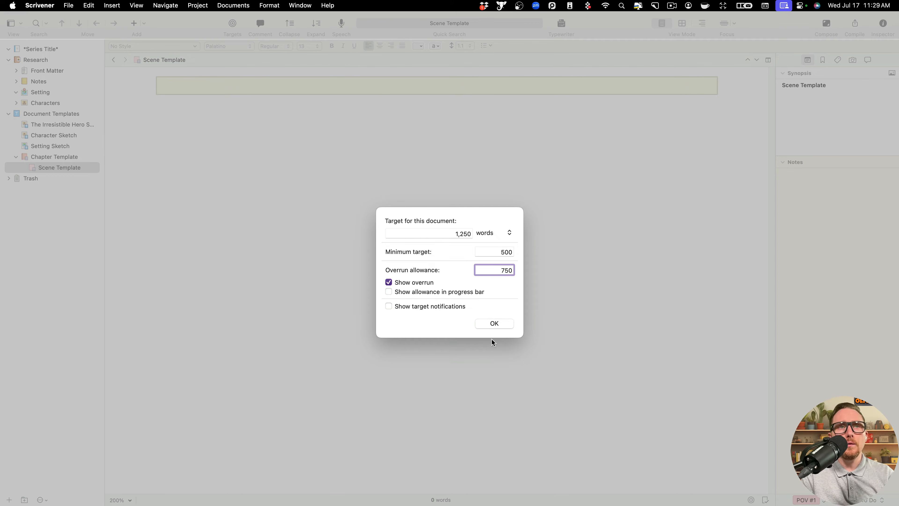
left_click(424, 292)
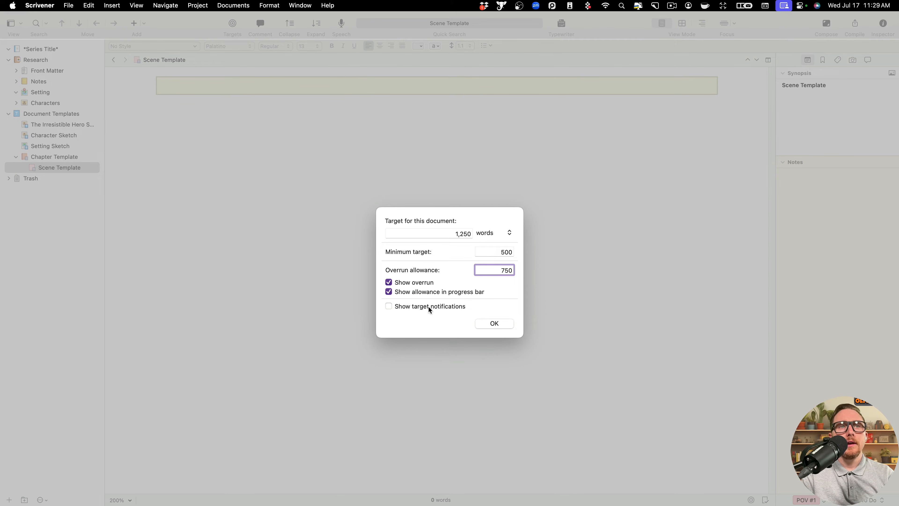
left_click(429, 306)
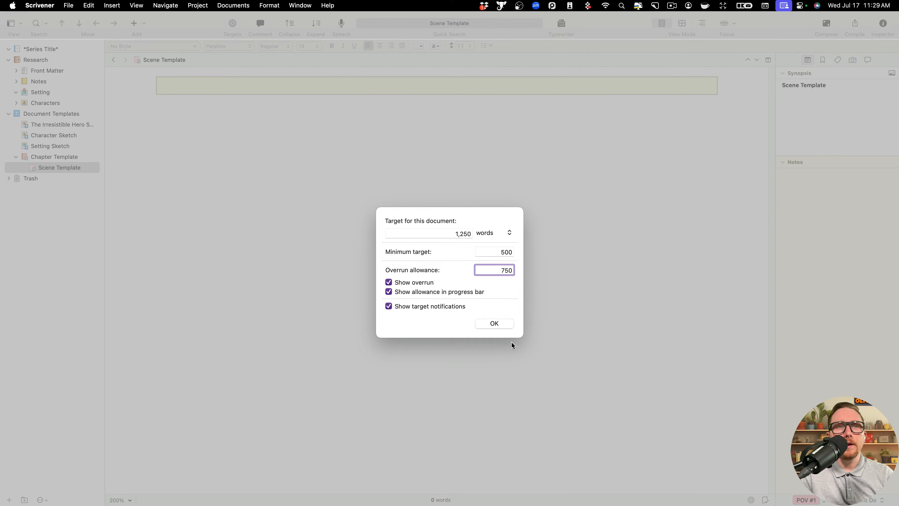
- Apply the scene template's 1,250-word target with a 500 minimum and 750 overrun allowance, and check its text statistics
left_click(502, 323)
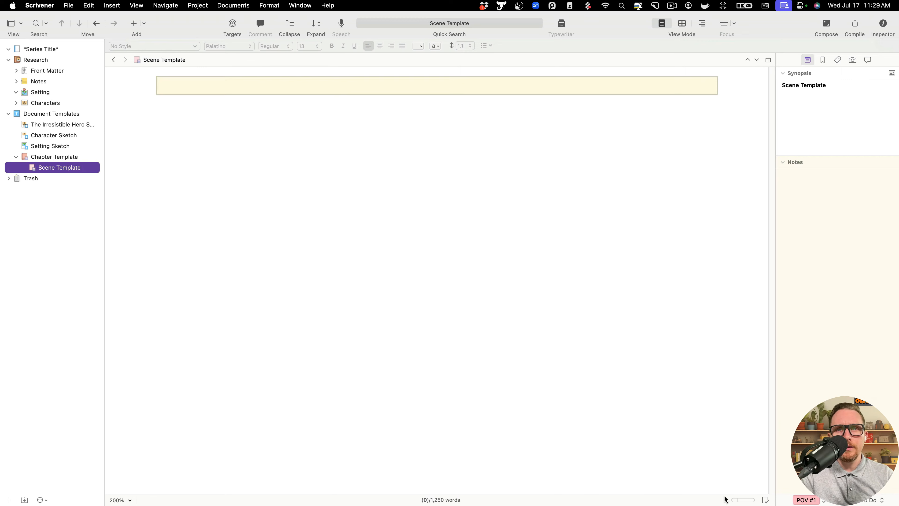
left_click(439, 500)
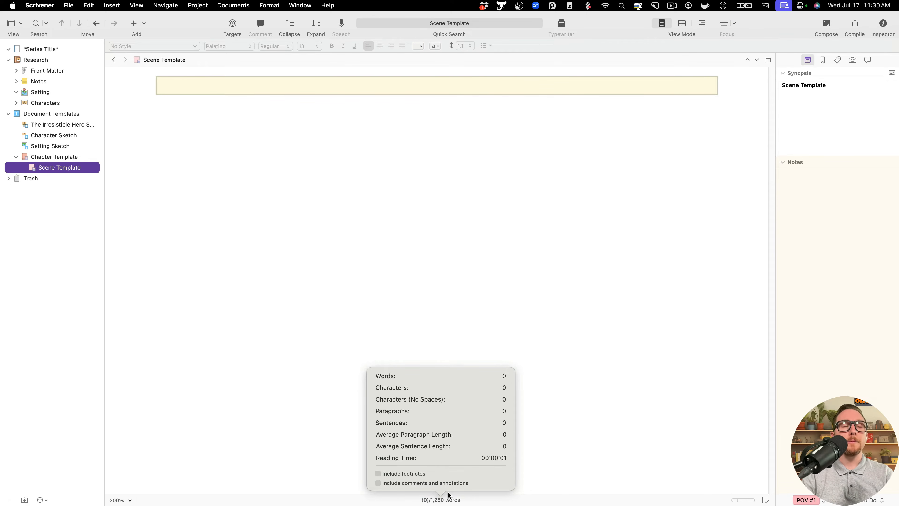
left_click(581, 277)
- Rename the scene template inside Chapter Template as "Scene Template (1250 Word Target"
left_click(59, 163)
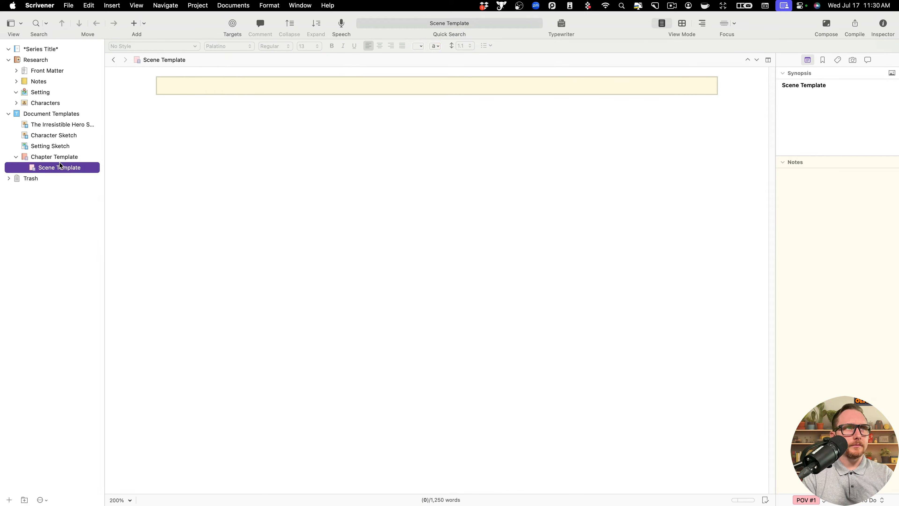
left_click(78, 158)
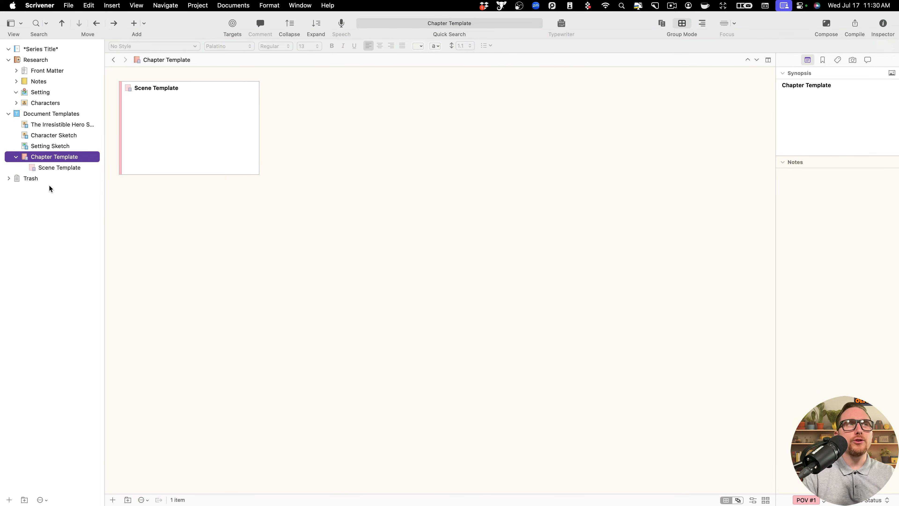
double_click(75, 169)
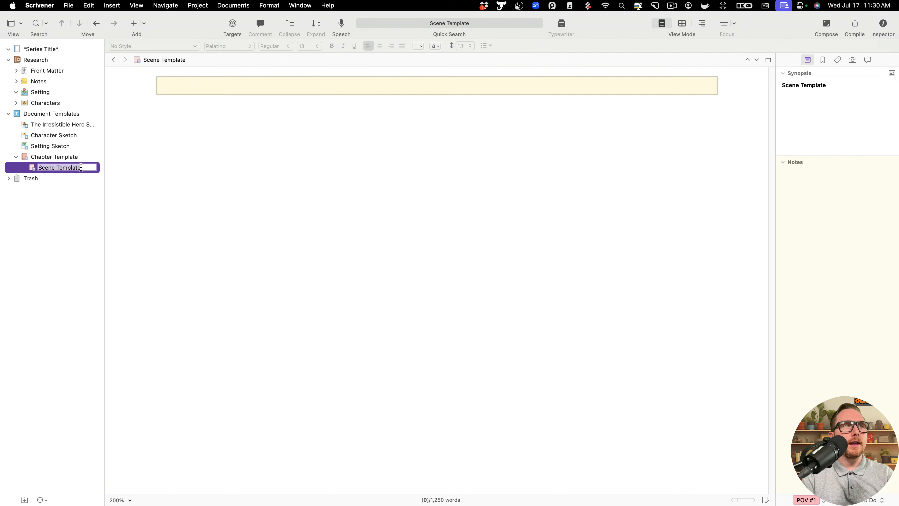
left_click(81, 168)
type("(2000 Wor")
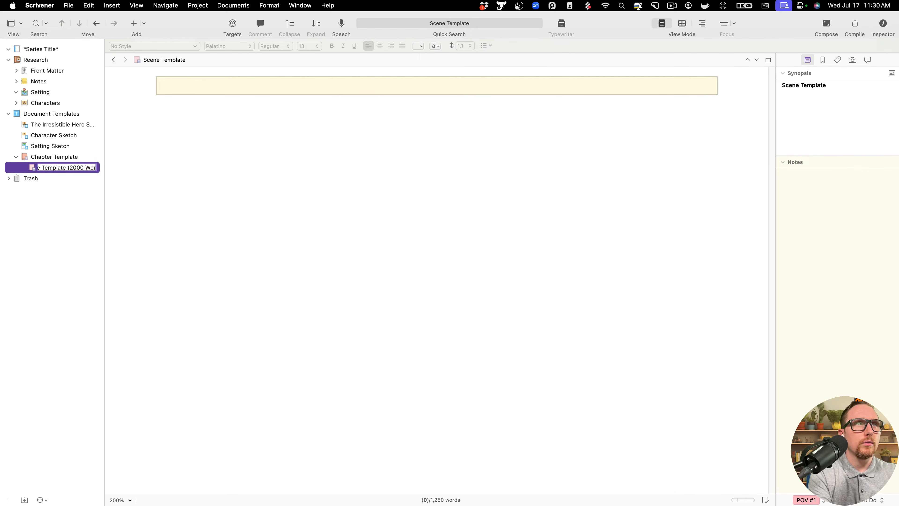
key("BackSpace")
key("BackSpace")
key("BackSpace")
type("1")
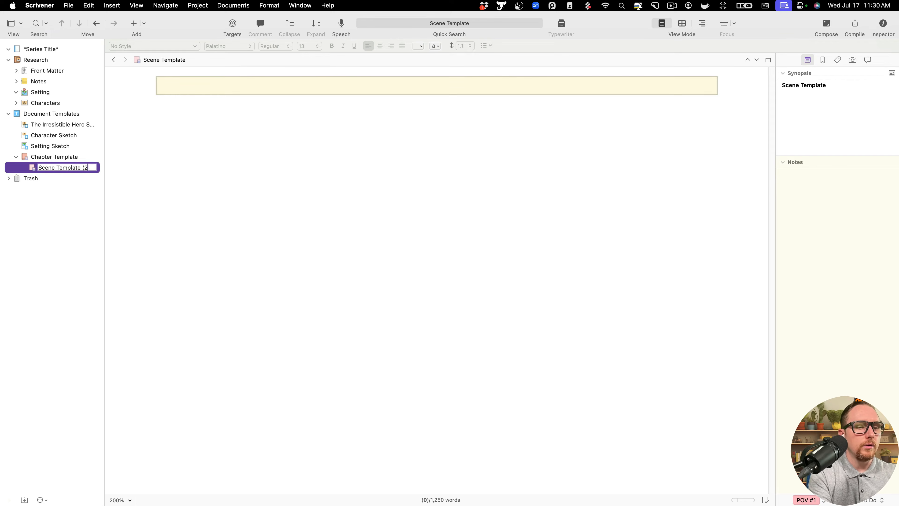
key("BackSpace")
type("1250 Wor")
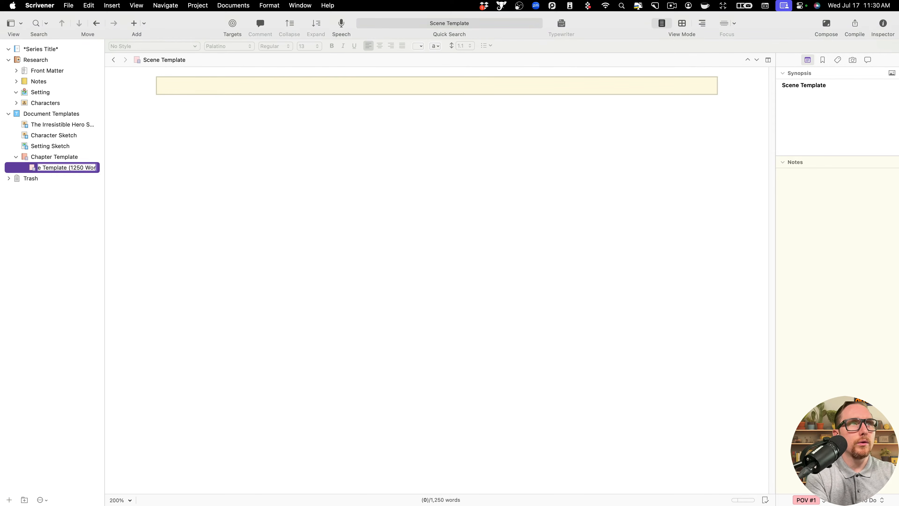
type("d Target")
key("Return")
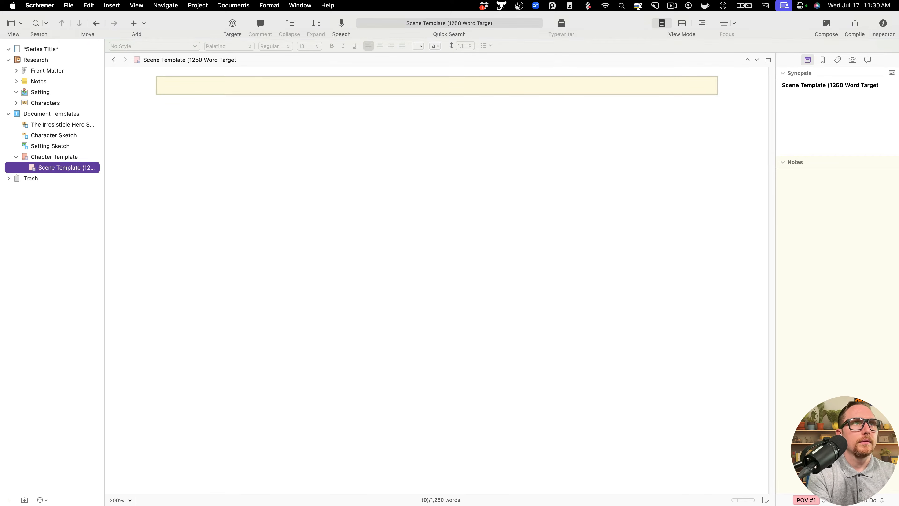
- Add the missing closing parenthesis to the scene template's title and widen the binder to fit the full name
left_click(285, 60)
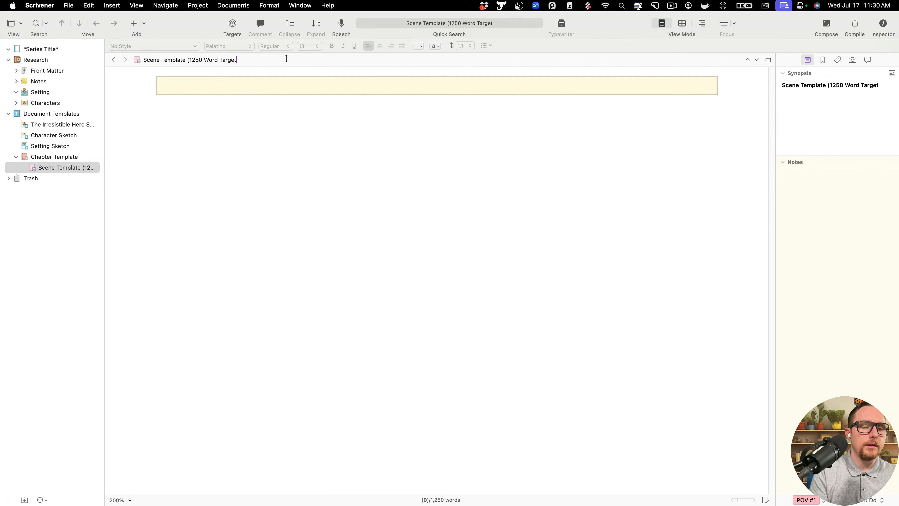
type(")")
key("Return")
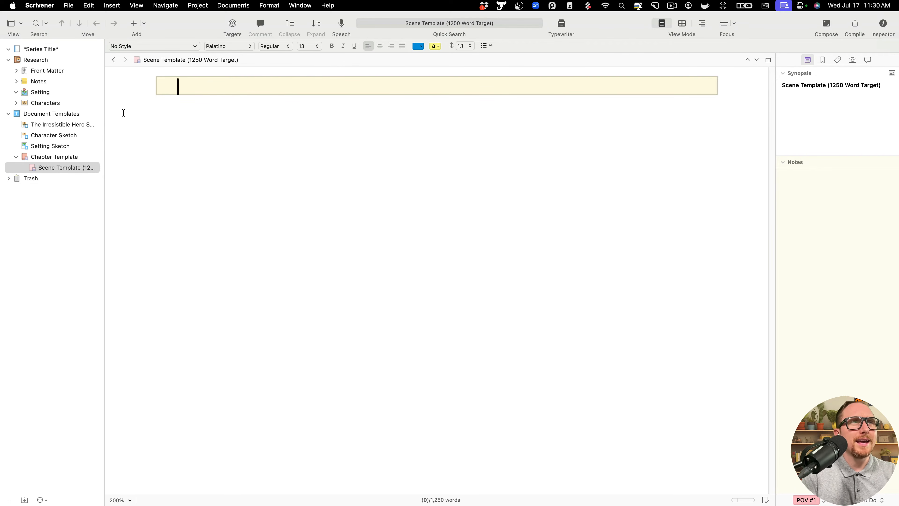
left_click_drag(105, 129, 168, 141)
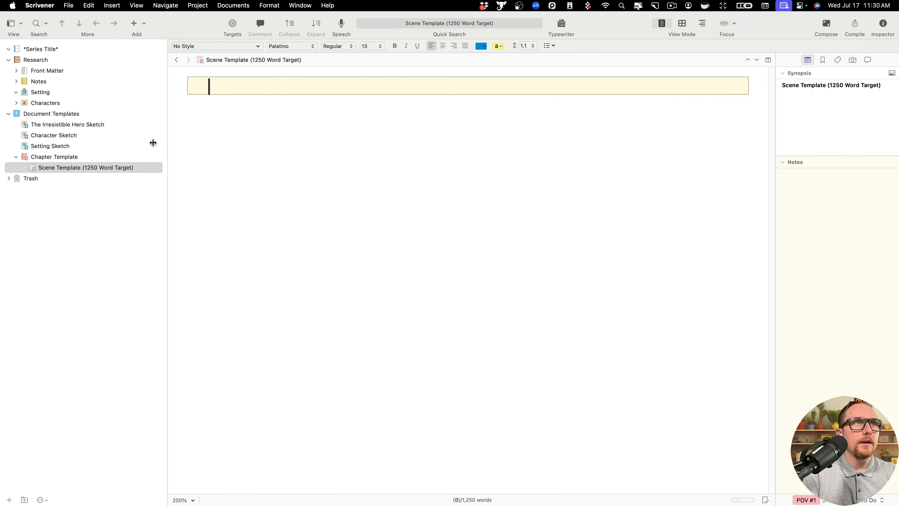
- Write the scene template's synopsis: "Overrun is set 750 no more than 2000 words in this scene."
left_click(134, 167)
left_click(849, 128)
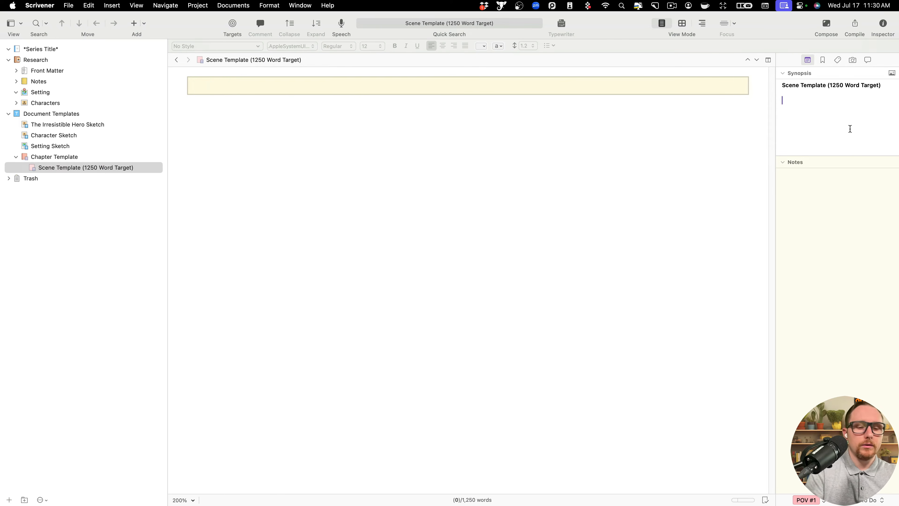
type("OVer")
key("BackSpace")
key("BackSpace")
key("BackSpace")
type("ve")
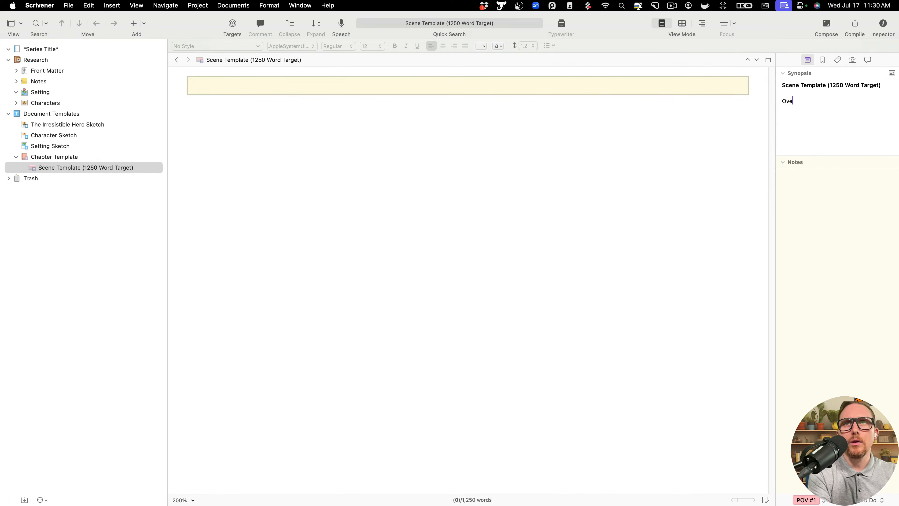
type("rrun is s")
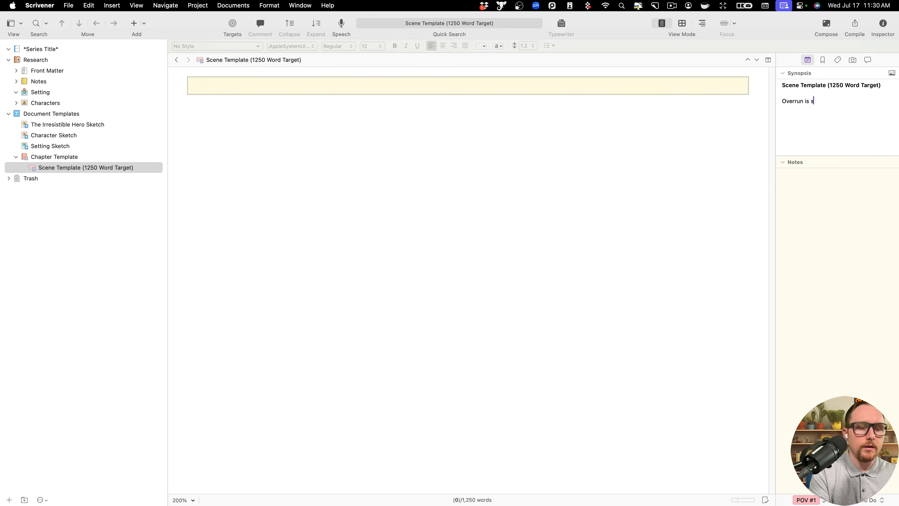
type("et to 2000")
key("BackSpace")
key("BackSpace")
key("BackSpace")
key("BackSpace")
key("BackSpace")
key("BackSpace")
key("BackSpace")
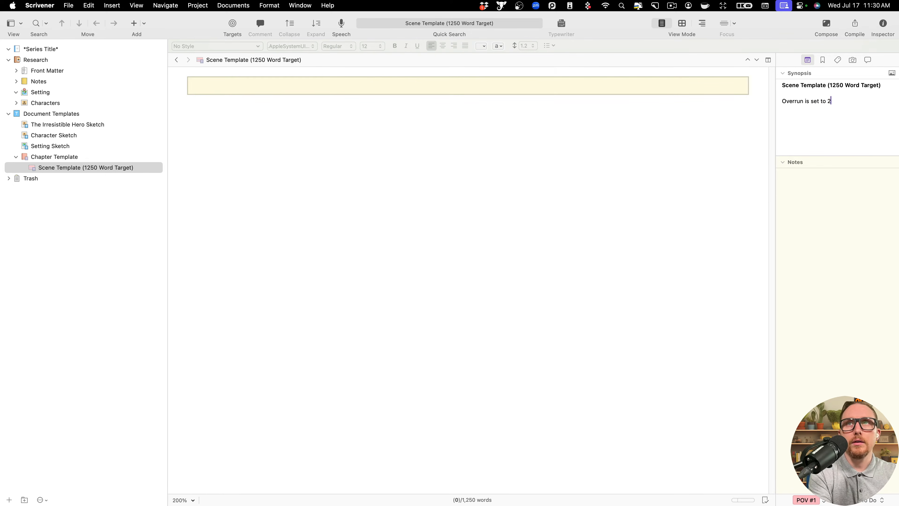
type("75")
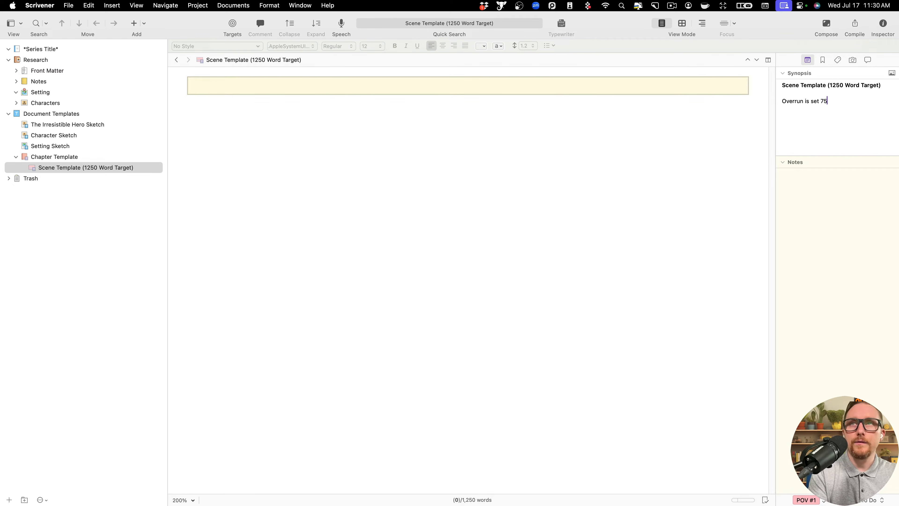
type("0 no more ")
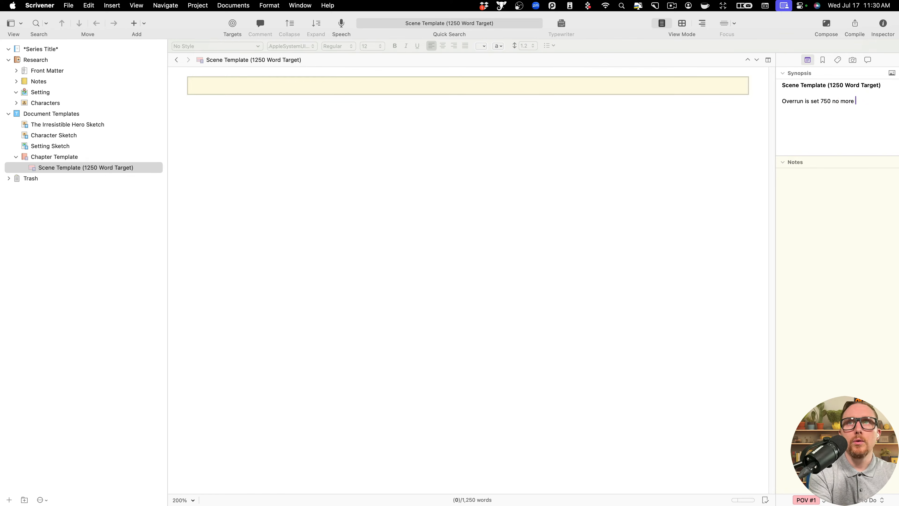
type("than 2000 words")
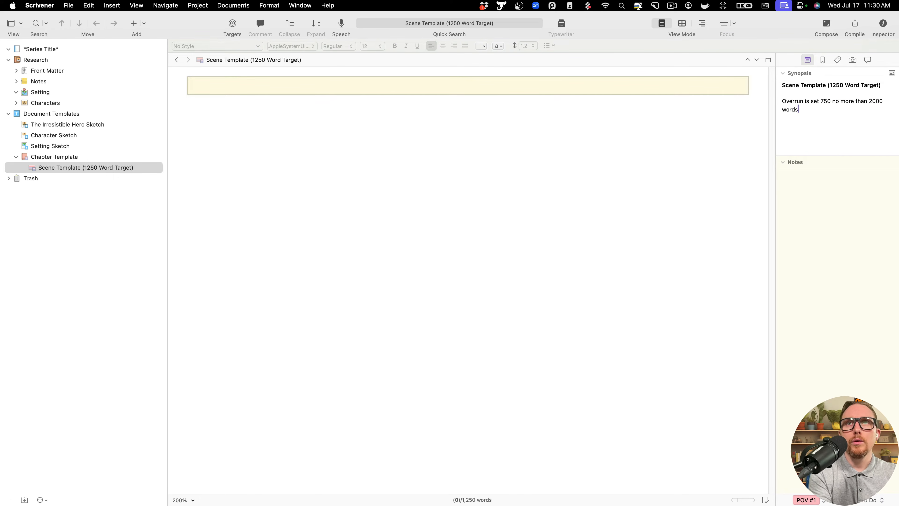
type(" in this scene")
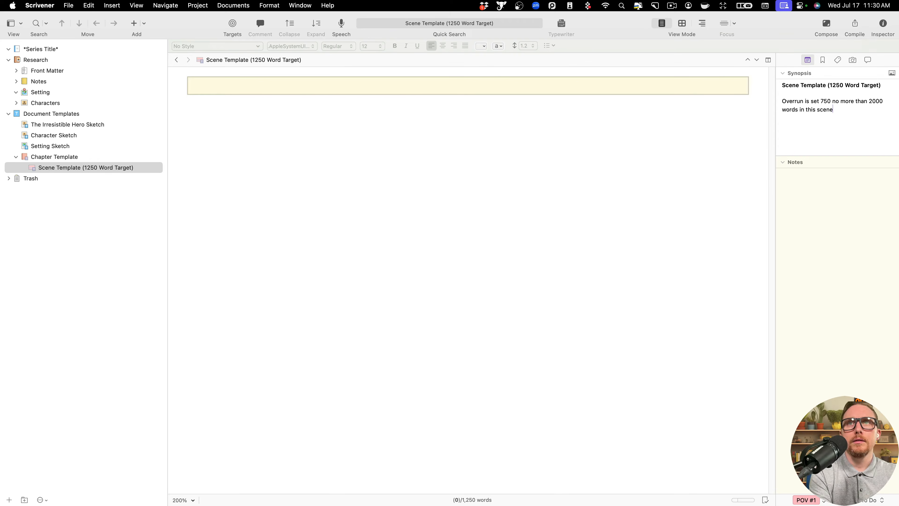
type(".")
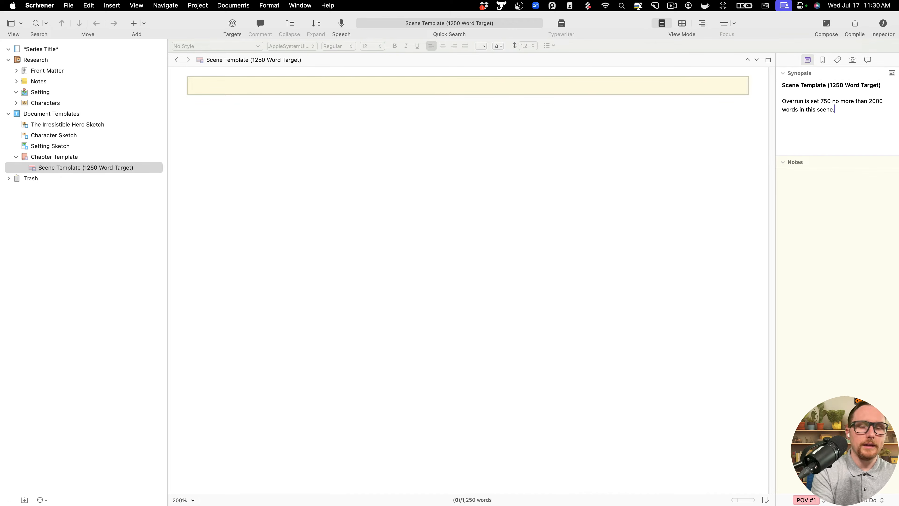
- Duplicate the scene template and remove the "-1" suffix so the copy is titled "Scene Template (1250 Word Target)"
left_click(128, 166)
key("super+d")
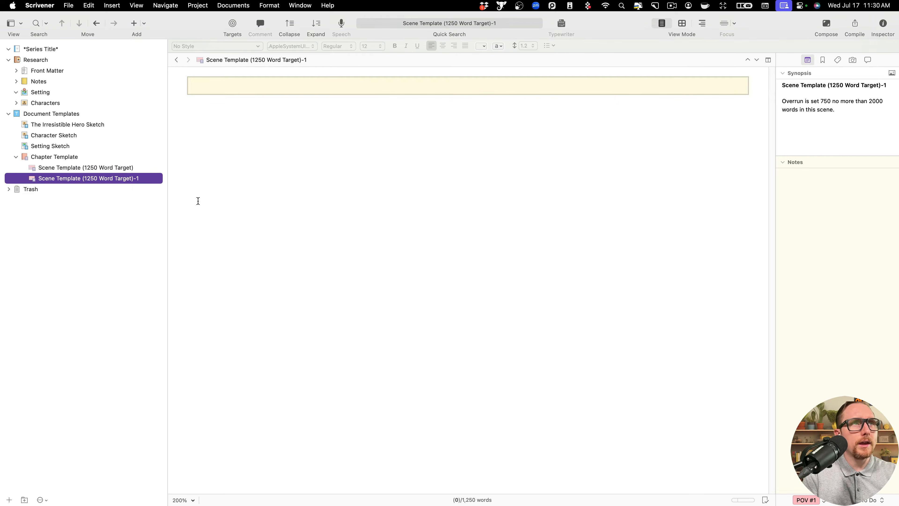
left_click(147, 178)
key("BackSpace")
key("BackSpace")
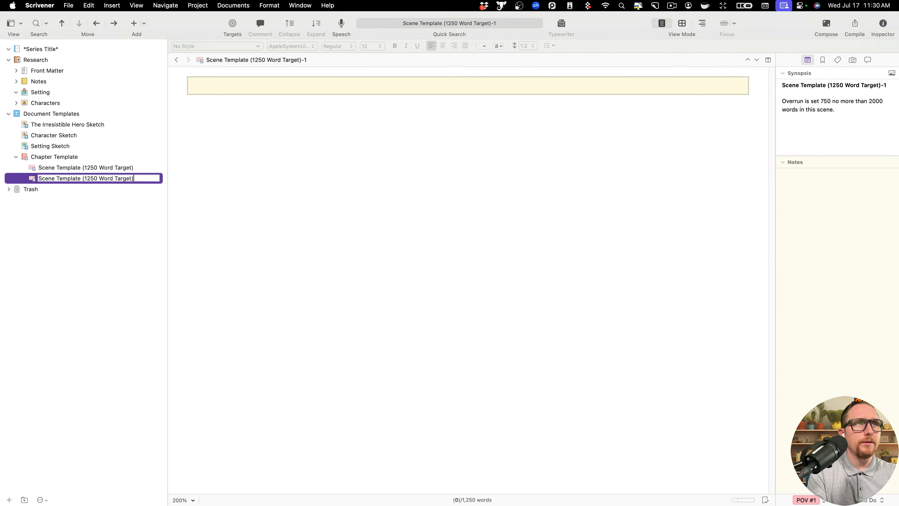
key("Return")
left_click(263, 113)
left_click(70, 179)
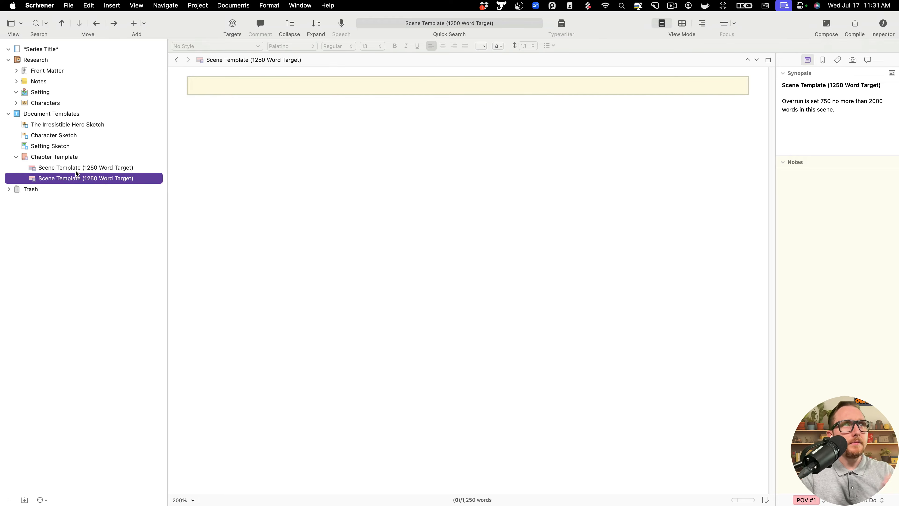
left_click(53, 167)
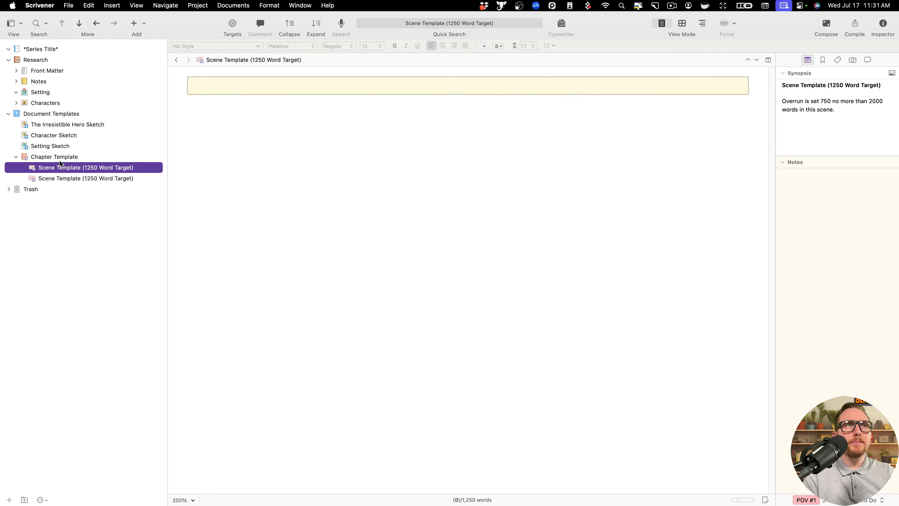
- Duplicate the Chapter Template folder with its two scenes and expand the copy
left_click(16, 156)
left_click(32, 158)
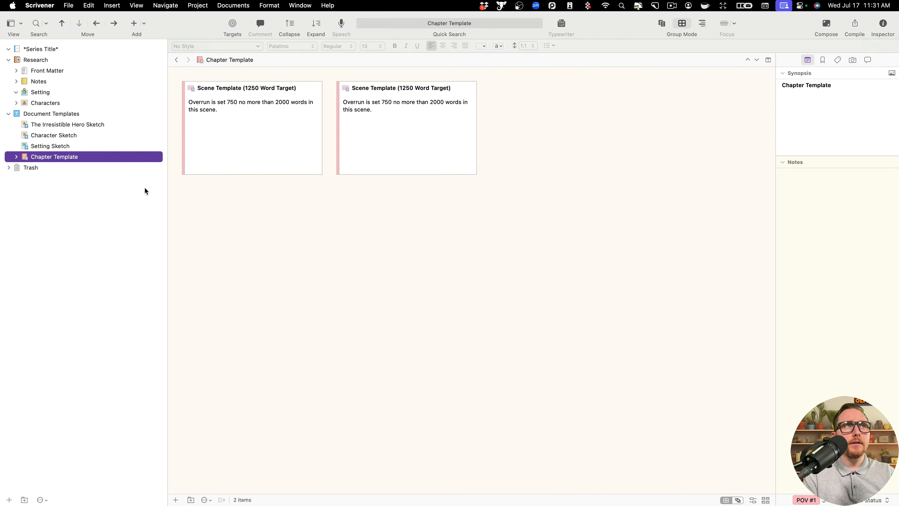
right_click(80, 158)
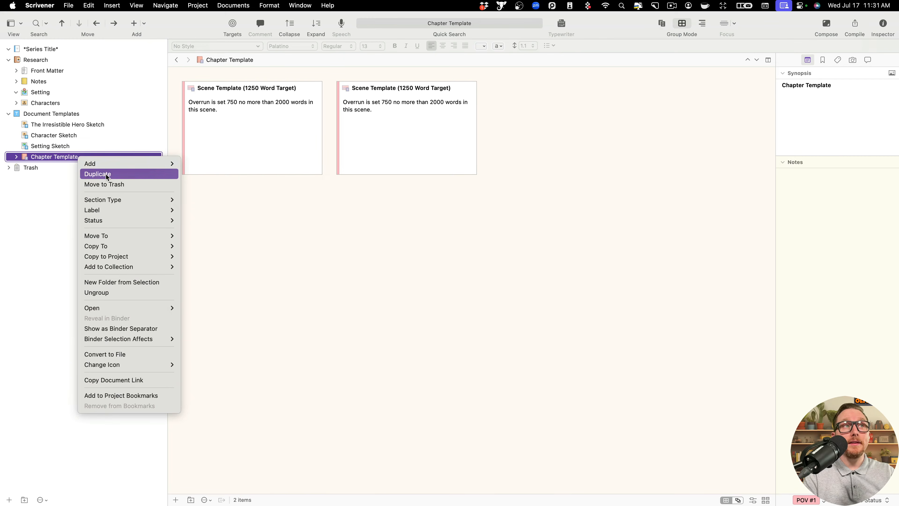
left_click(106, 172)
left_click(17, 168)
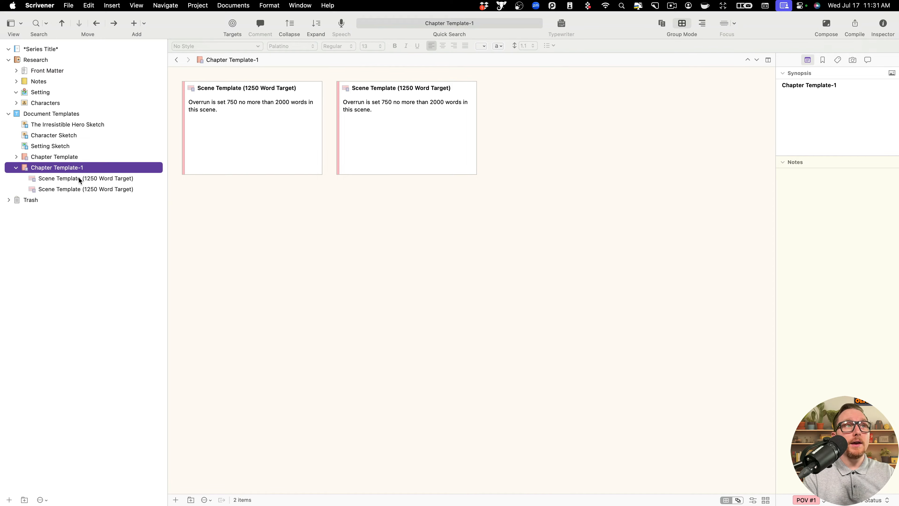
- Assign the POV #2 label to the duplicated chapter template and both of its scene templates
left_click(79, 177)
left_click(86, 170)
key("shift+Down")
key("shift+Down")
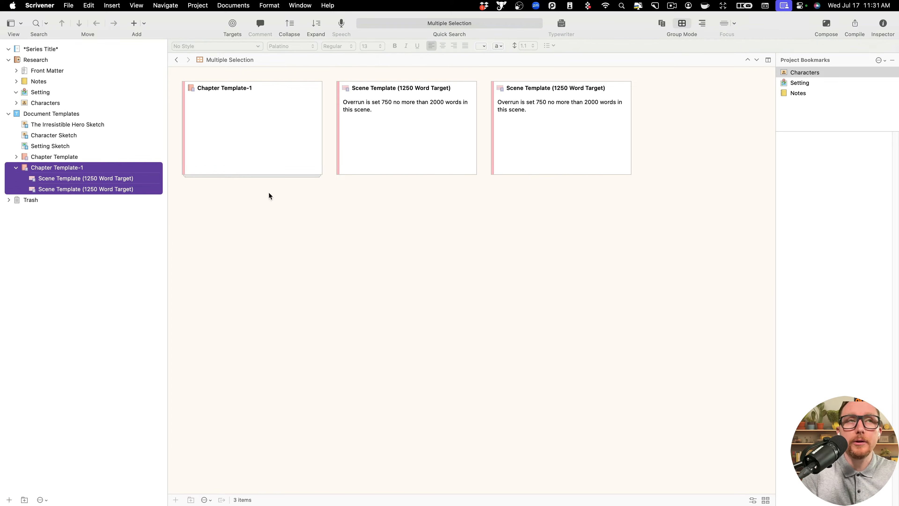
right_click(140, 181)
mouse_move(177, 233)
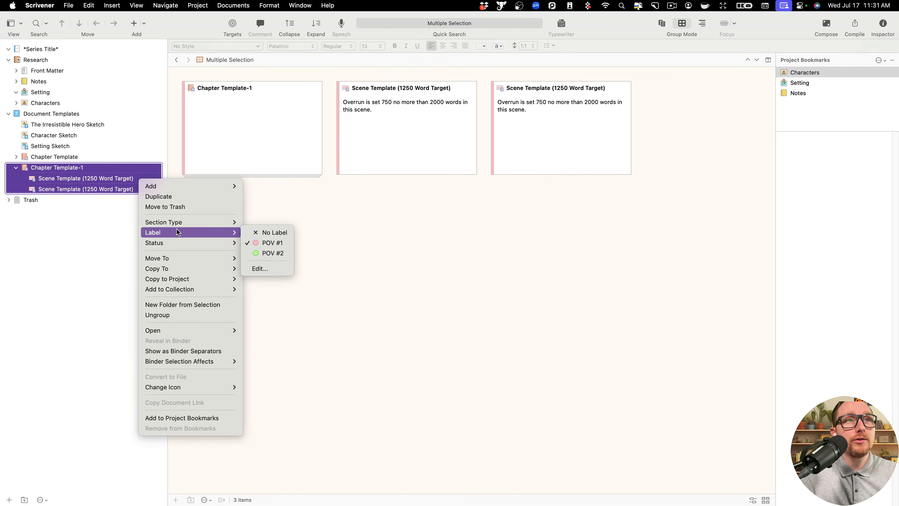
left_click(267, 252)
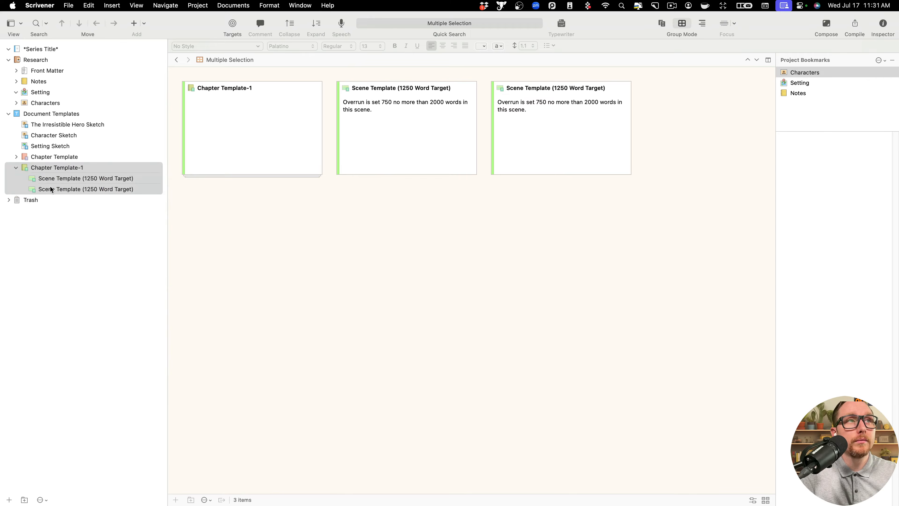
- Rename the duplicated chapter folder as "Chapter Template" and expand the original chapter template
double_click(92, 168)
key("BackSpace")
key("BackSpace")
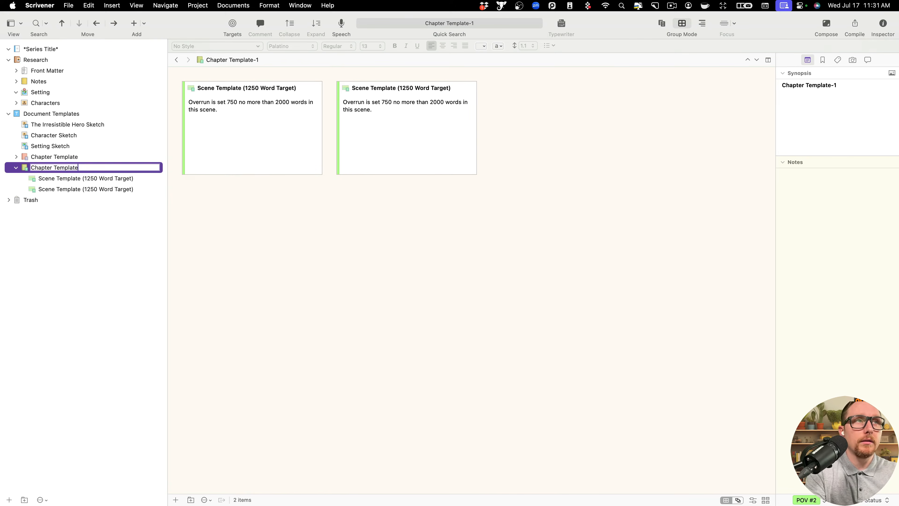
key("Return")
left_click(16, 157)
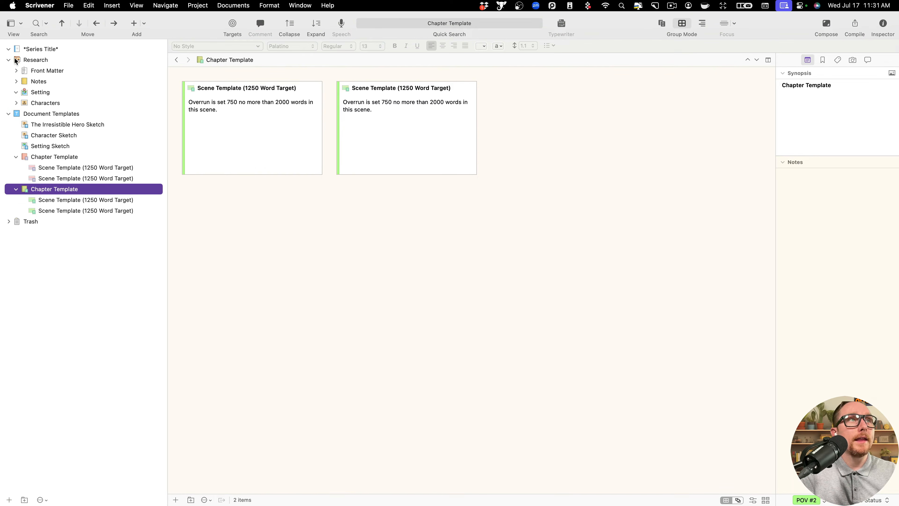
- Add one POV #1 chapter and one POV #2 chapter to the *Series Title* manuscript from the two chapter templates
left_click(39, 50)
left_click(144, 23)
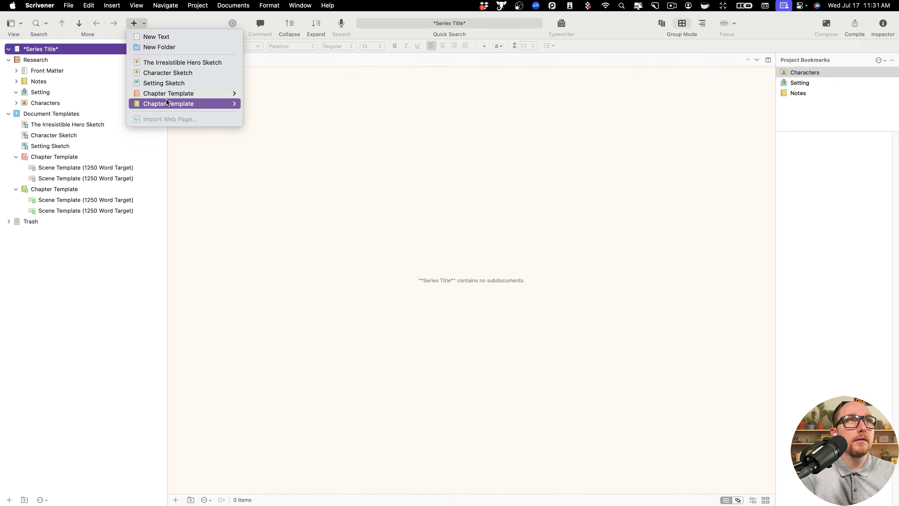
left_click(149, 92)
left_click(145, 24)
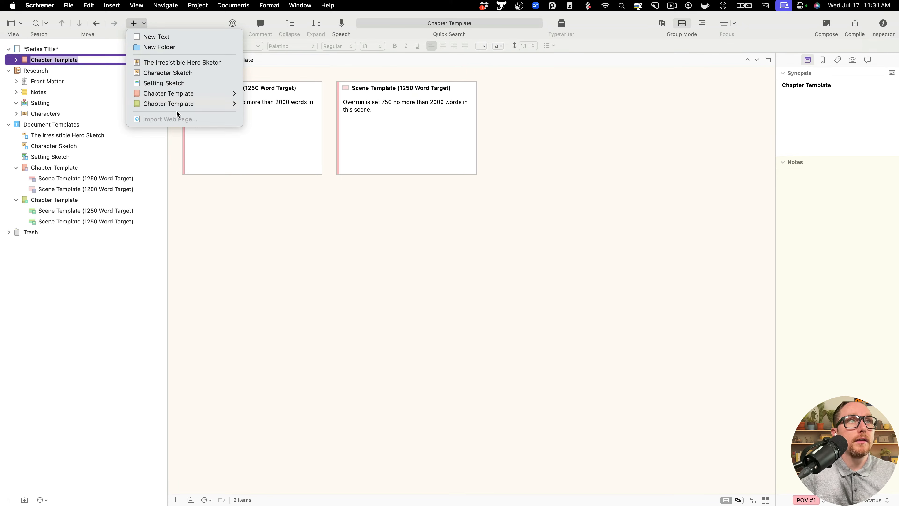
left_click(173, 103)
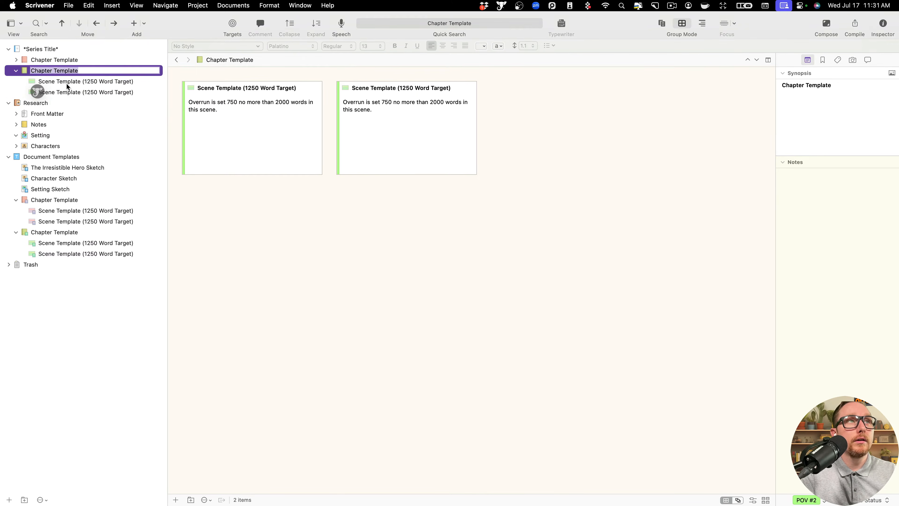
- Examine the new POV #2 chapter's scenes, their word target and synopsis cards, and the manuscript's chapter overview
left_click(67, 84)
left_click(477, 500)
left_click(366, 213)
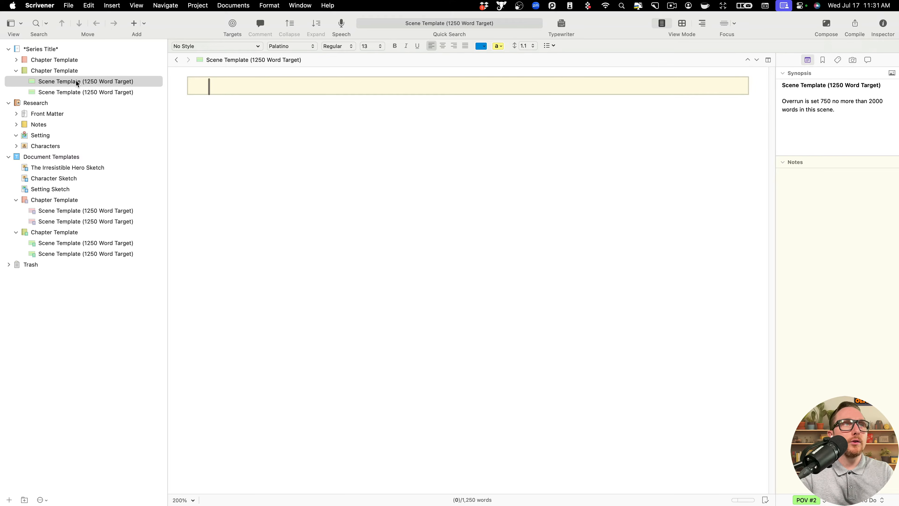
left_click(79, 72)
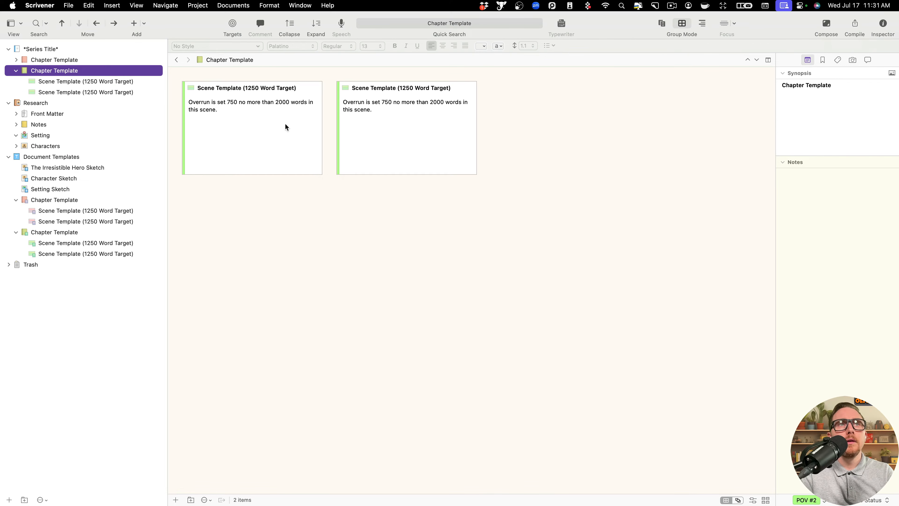
left_click(50, 50)
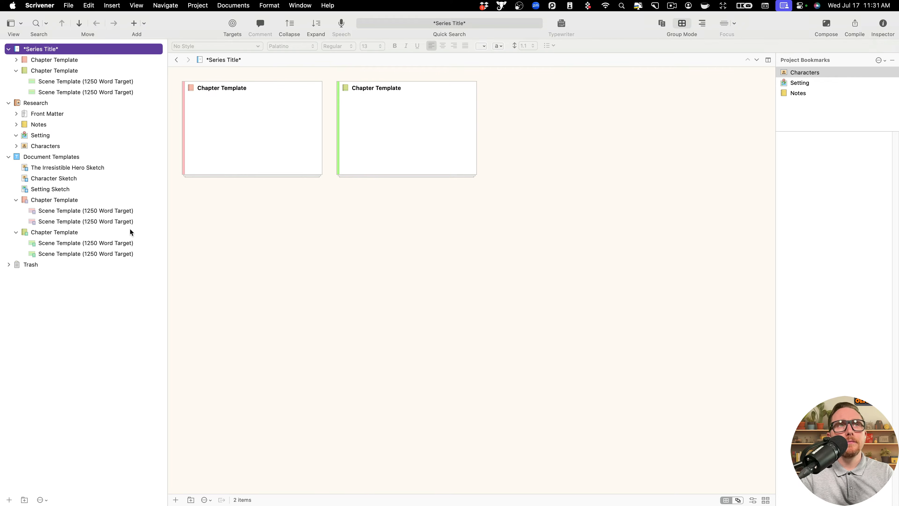
left_click(73, 73)
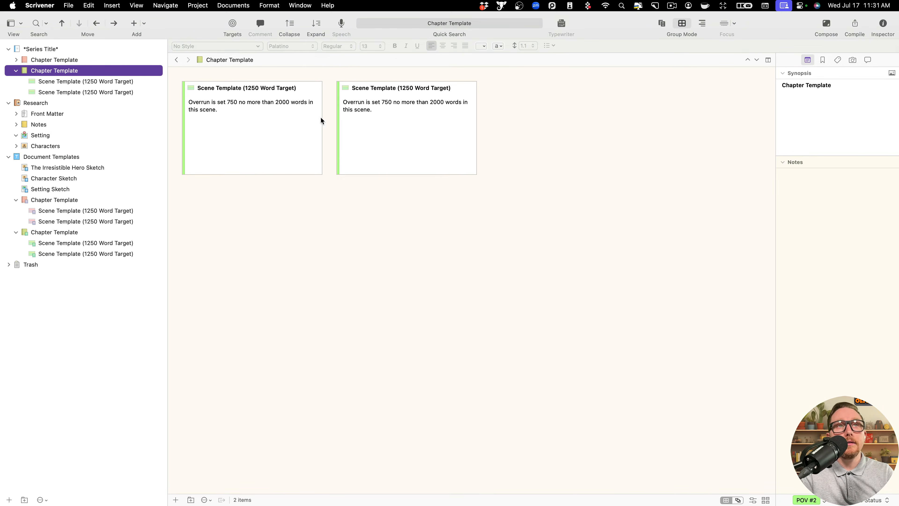
left_click(270, 122)
left_click(447, 125)
left_click(275, 155)
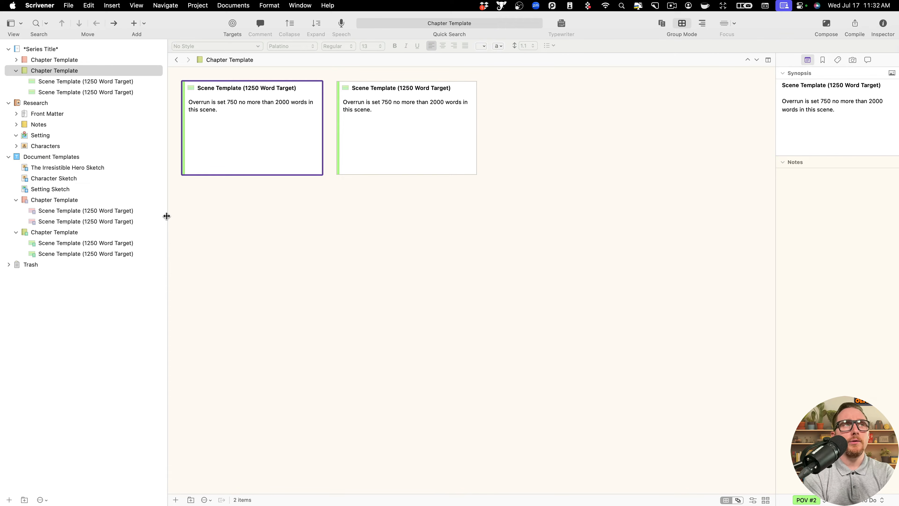
- Collapse the manuscript's POV #2 chapter and both chapter templates in the binder
left_click(16, 71)
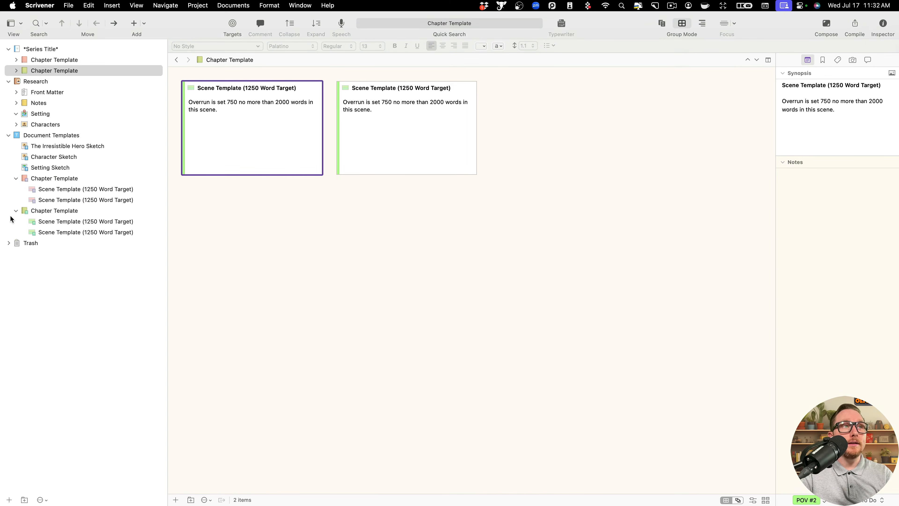
left_click(16, 211)
left_click(16, 178)
- Create a folder named "Book Template" below the POV #2 chapter template in Document Templates
left_click(46, 189)
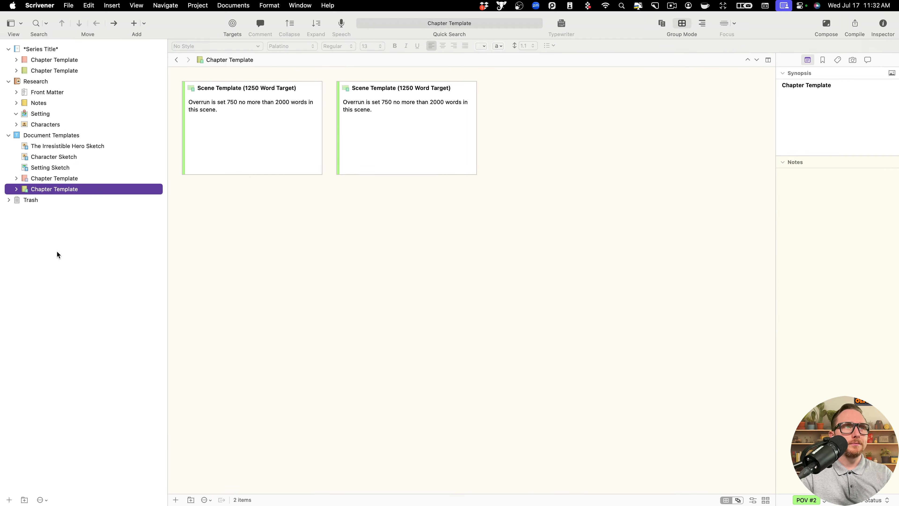
left_click(24, 500)
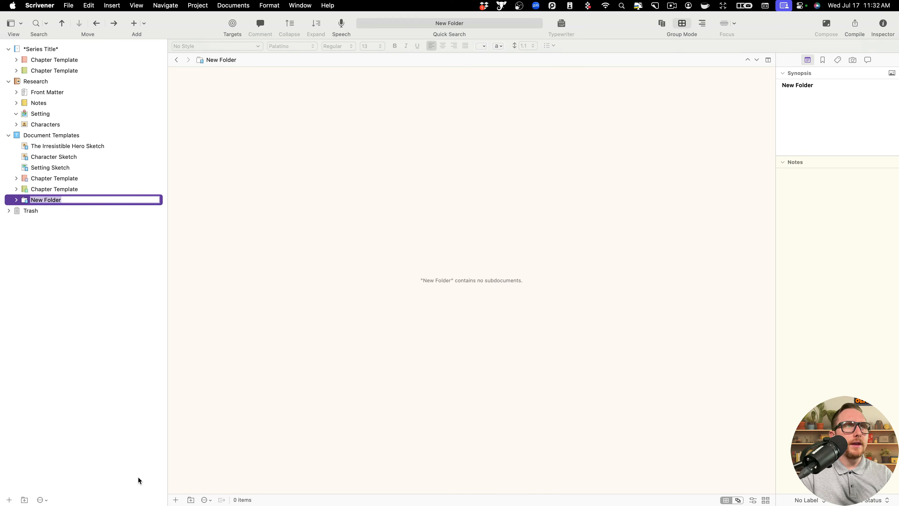
type("Book")
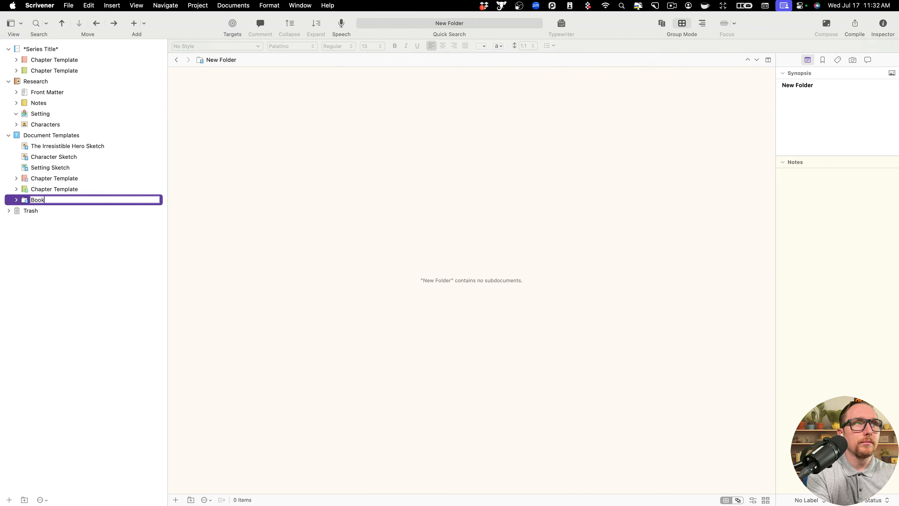
type(" Templat")
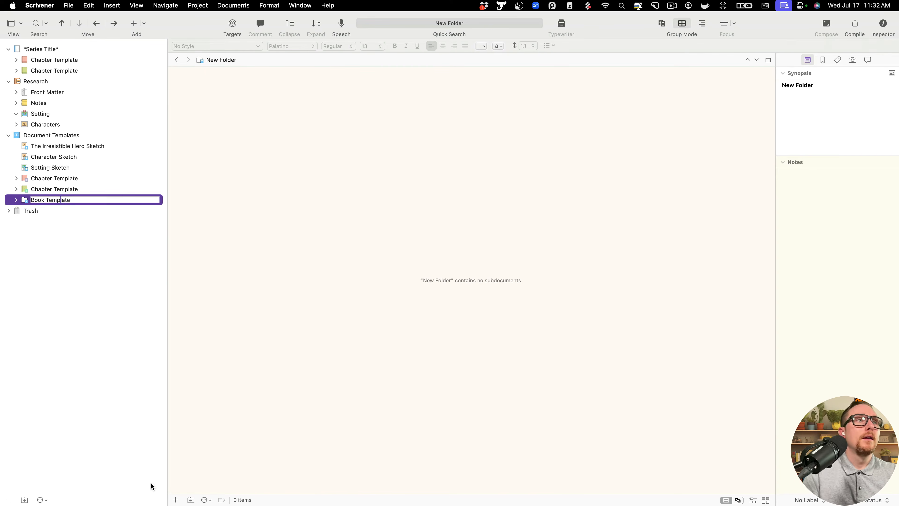
type("e")
key("Return")
- Change the Book Template folder's icon to the Composition book
right_click(59, 201)
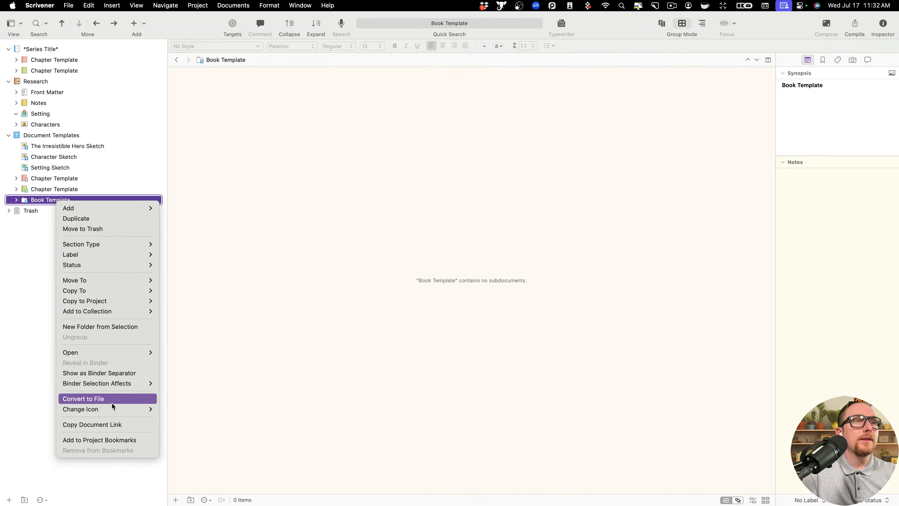
mouse_move(125, 413)
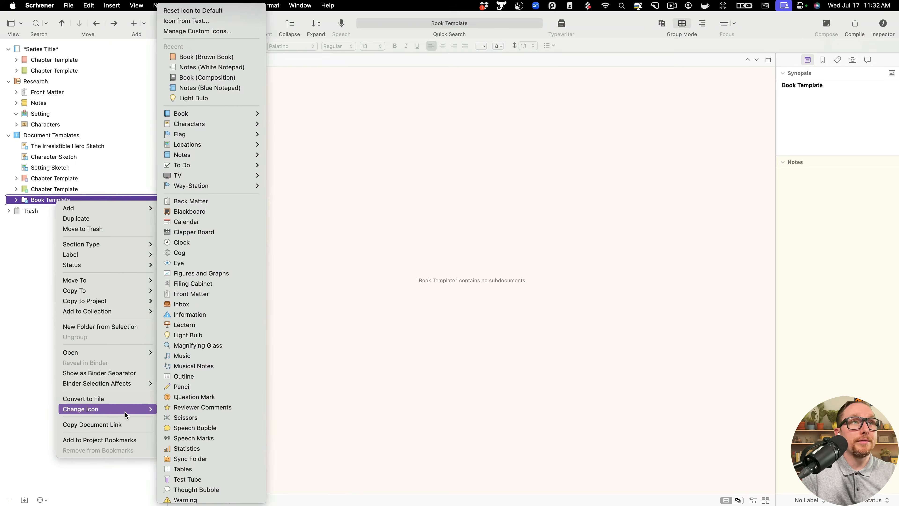
mouse_move(246, 114)
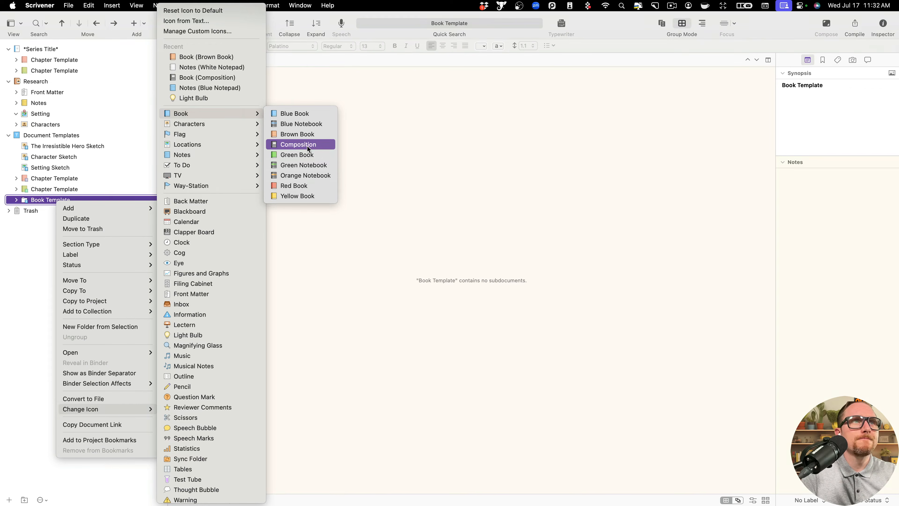
left_click(298, 145)
left_click(91, 191)
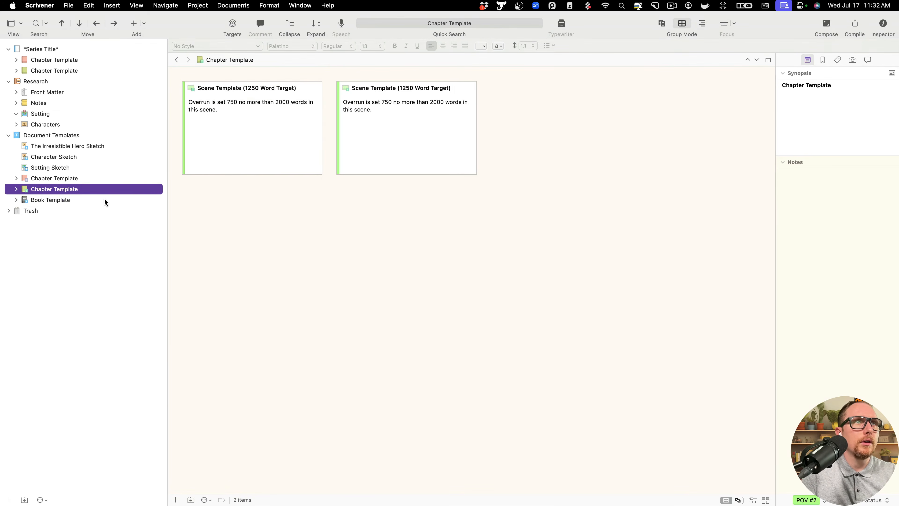
left_click(105, 201)
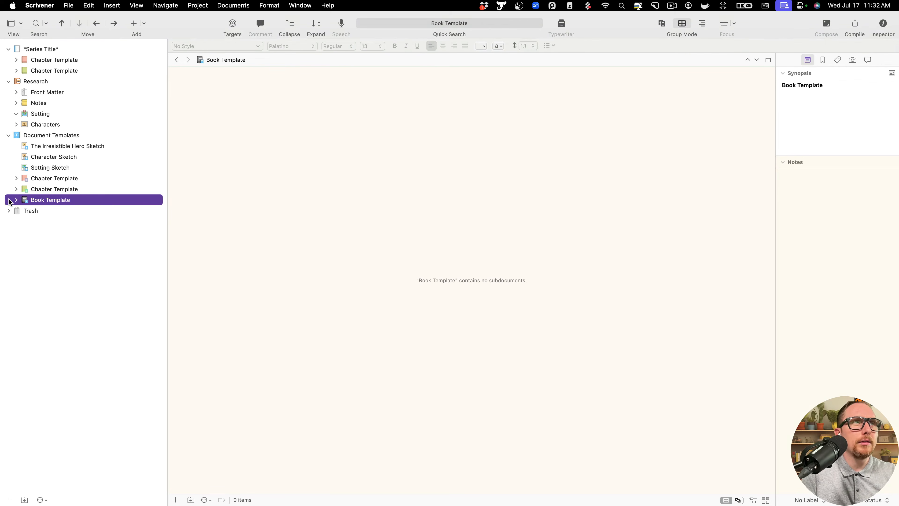
left_click(82, 190)
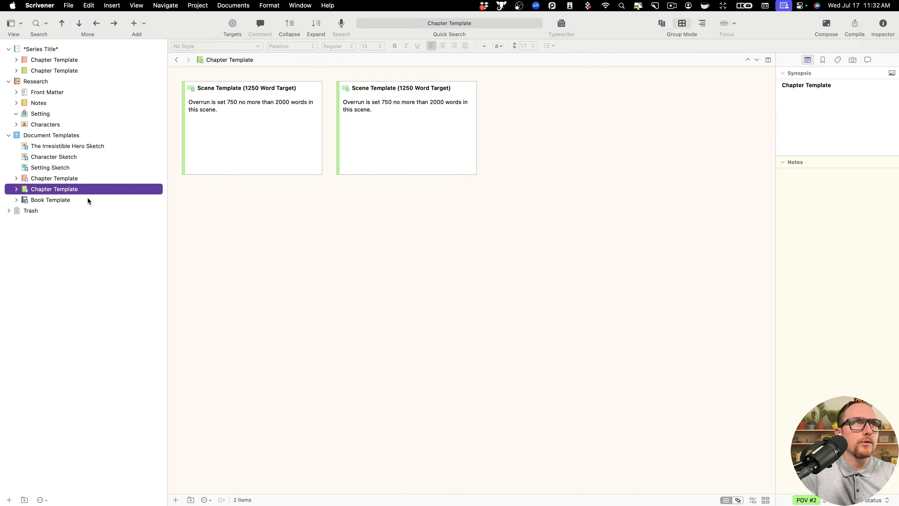
left_click(88, 201)
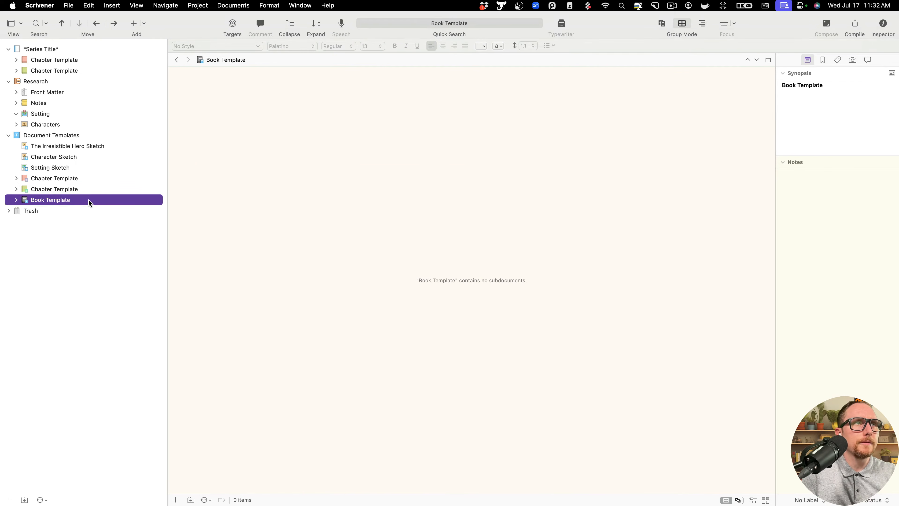
- Copy both chapter templates into the Book Template folder and show the folder's contents
left_click(62, 179)
left_click(68, 188, "shift")
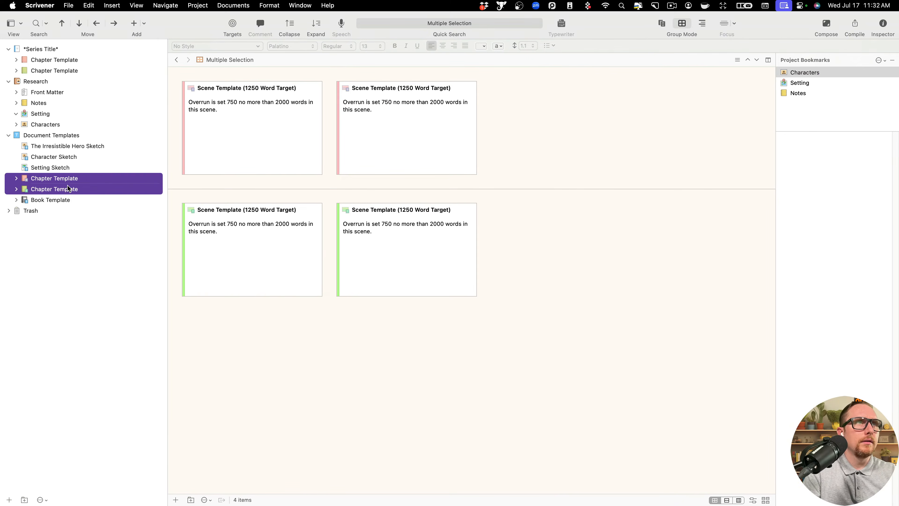
left_click_drag(65, 175, 72, 200)
left_click(39, 201)
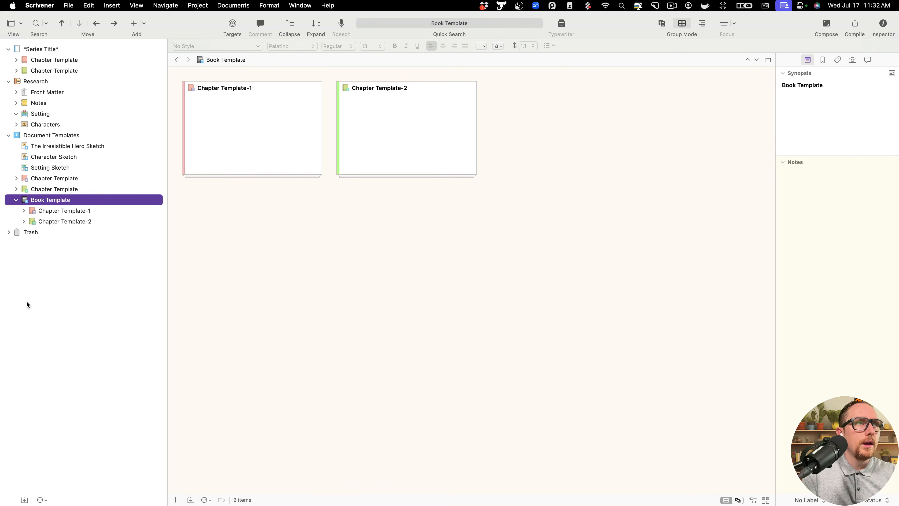
- Create a folder named "Part Template" below Book Template in Document Templates
left_click(24, 499)
type("Part")
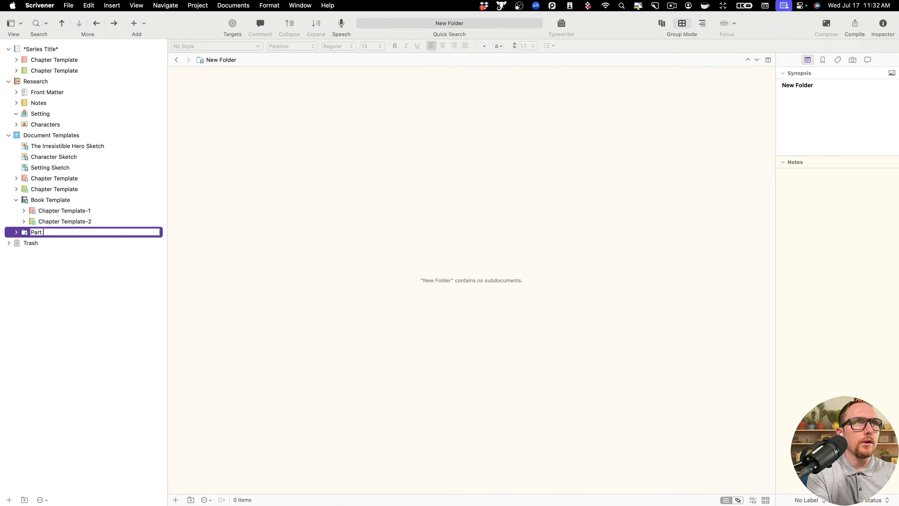
type(" Template")
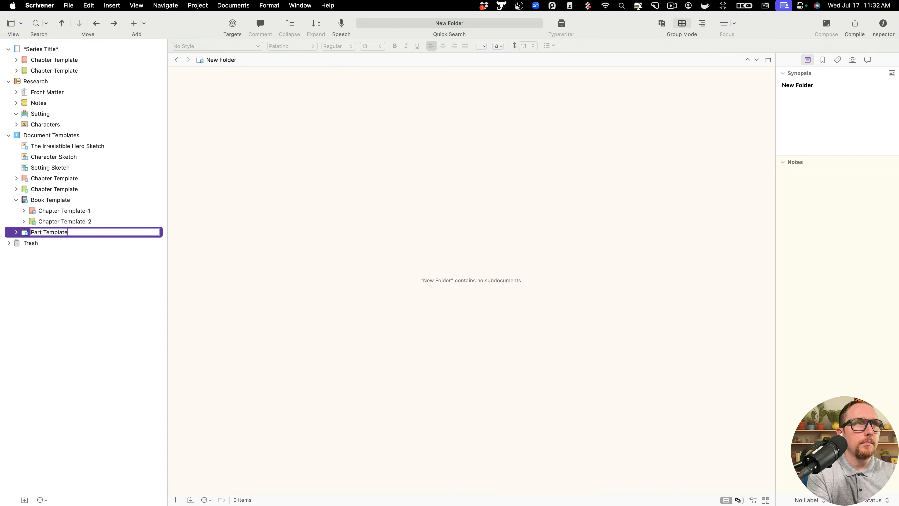
key("Return")
- Move Part Template into Book Template, nest both copied chapter templates inside it, and collapse it
left_click_drag(53, 228, 80, 212)
left_click(72, 222)
key("shift+Down")
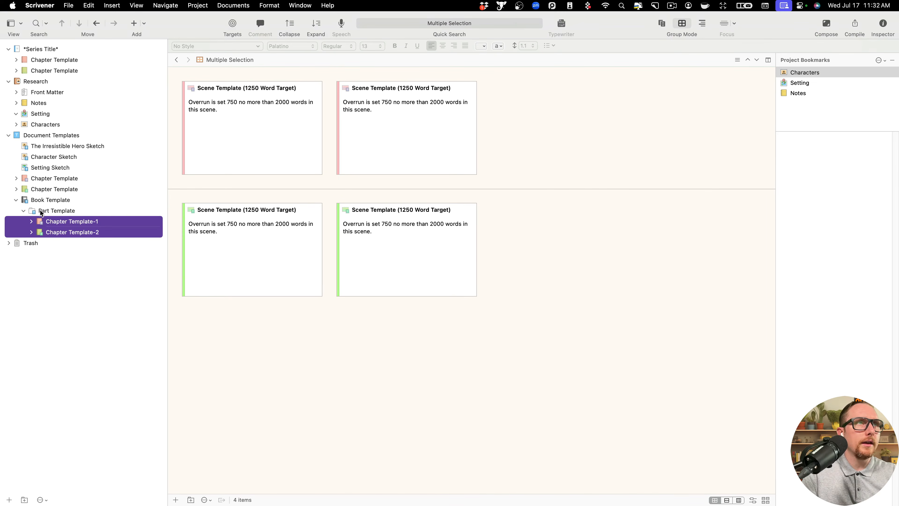
left_click(24, 210)
left_click(67, 213)
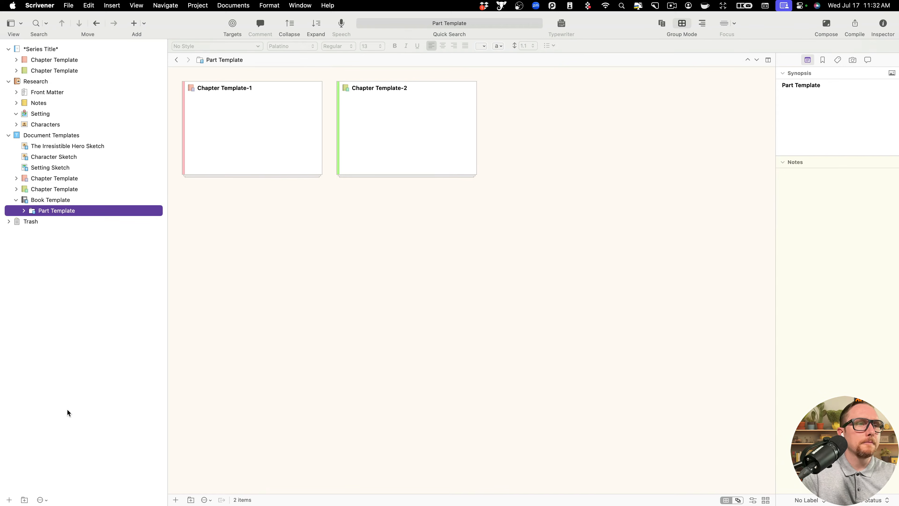
- Add another folder below Part Template inside Book Template and enter "Part 1" as its title
left_click(25, 499)
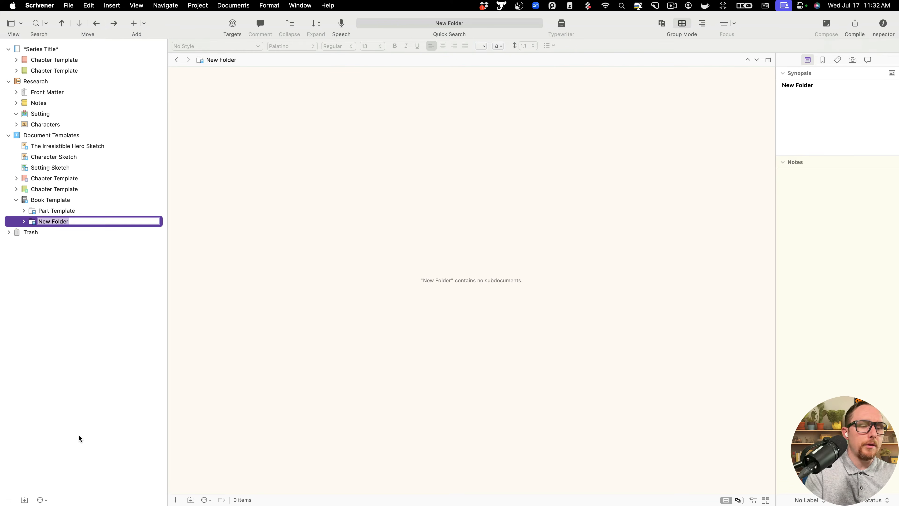
type("Part 1")
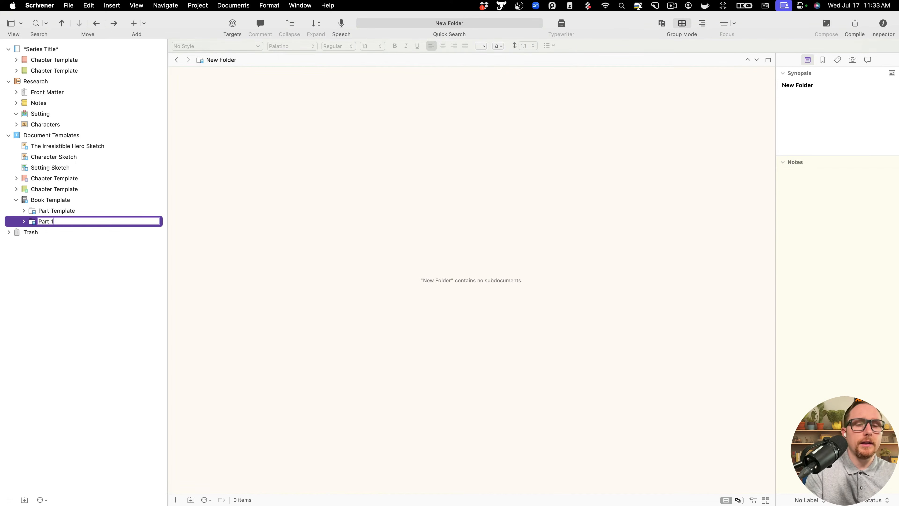
- Switch to the Template Test project and examine how its Book Template is divided into act folders
key("ctrl+Left")
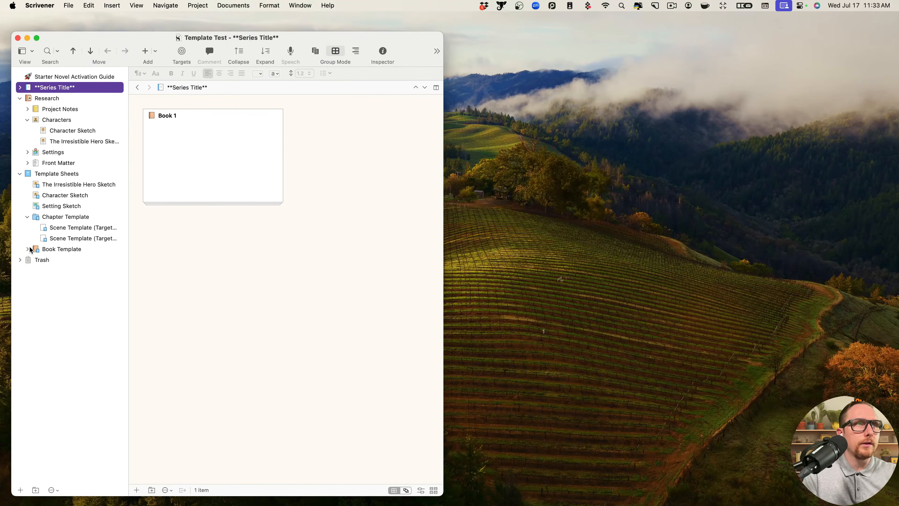
left_click(27, 249)
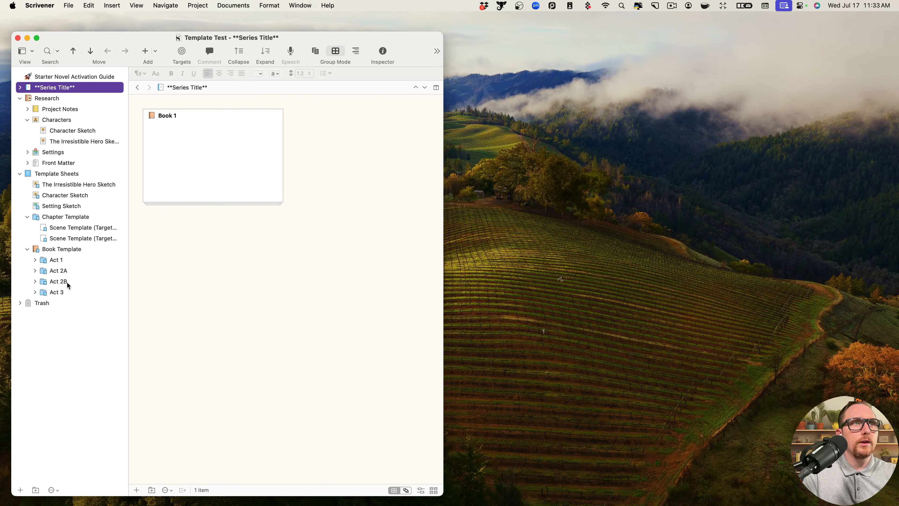
left_click(36, 262)
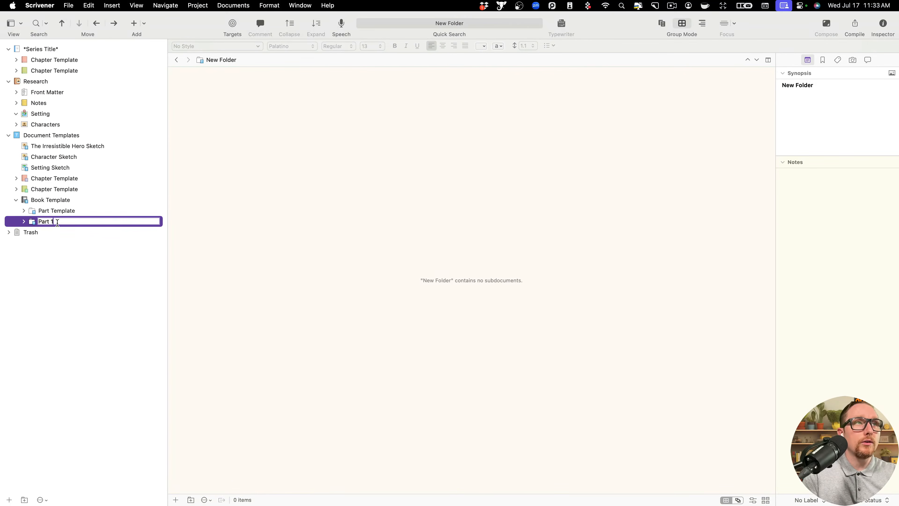
- Return to the series project, close the new folder's title, and move the empty "Part" folder to the trash
key("Return")
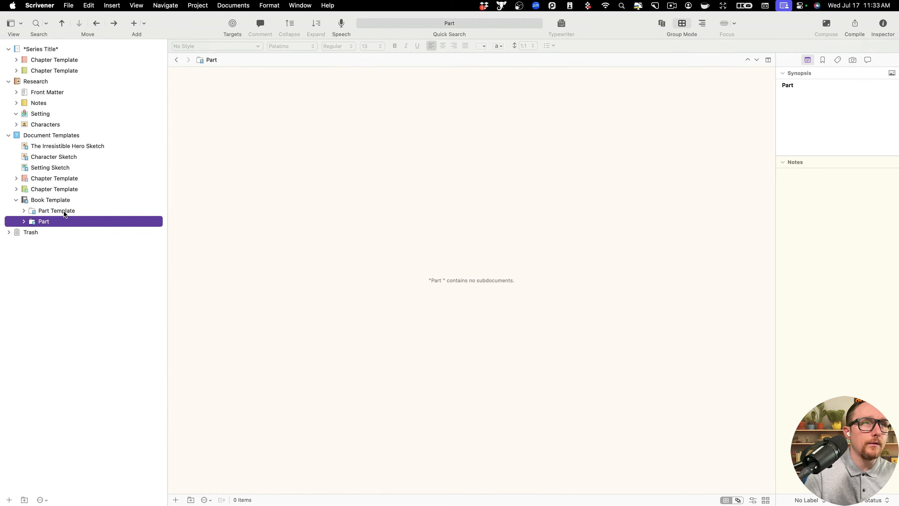
left_click(65, 211)
left_click(54, 221)
key("super+BackSpace")
key("Up")
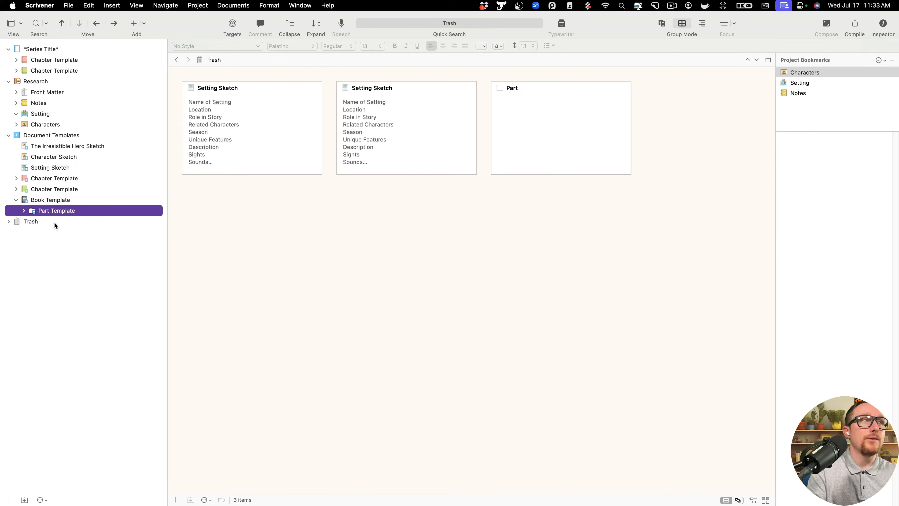
- Expand Part Template inside the document templates' Book Template and rename its POV #1 chapter as "Chapter Template"
key("Right")
key("Left")
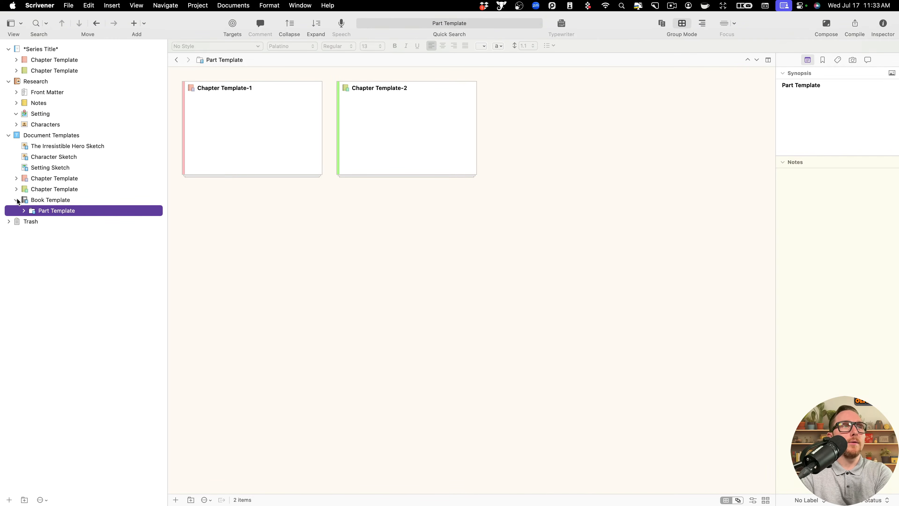
left_click(25, 211)
double_click(101, 221)
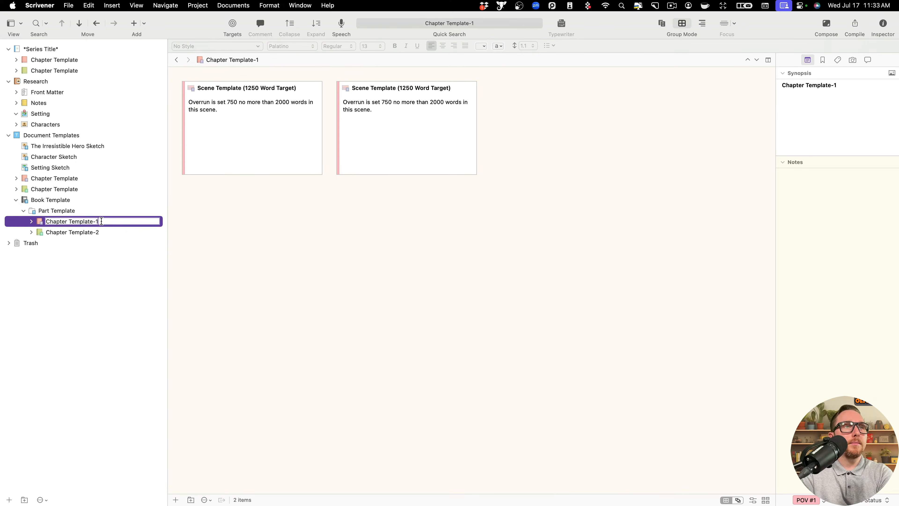
key("BackSpace")
key("BackSpace")
- Rename the POV #2 chapter inside Part Template as "Chapter Template", and collapse Part Template and Book Template
double_click(103, 232)
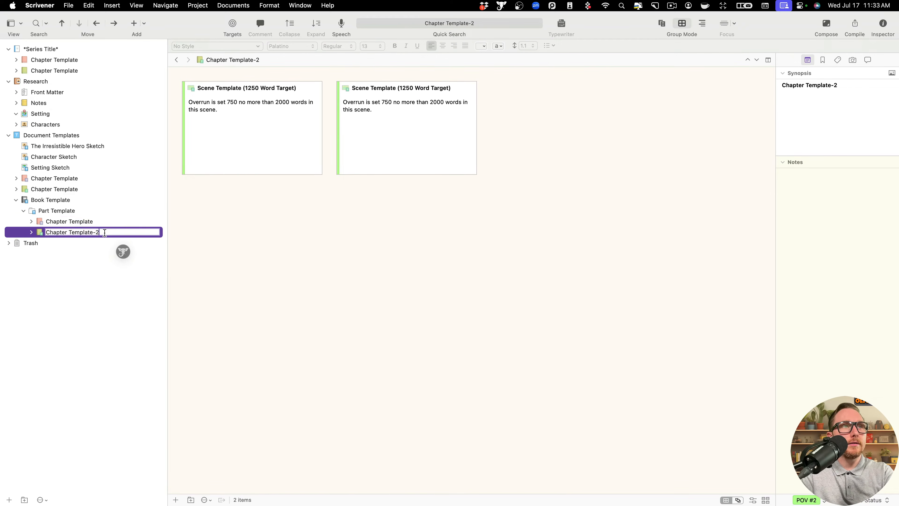
key("BackSpace")
key("BackSpace")
key("BackSpace")
type("e")
key("Return")
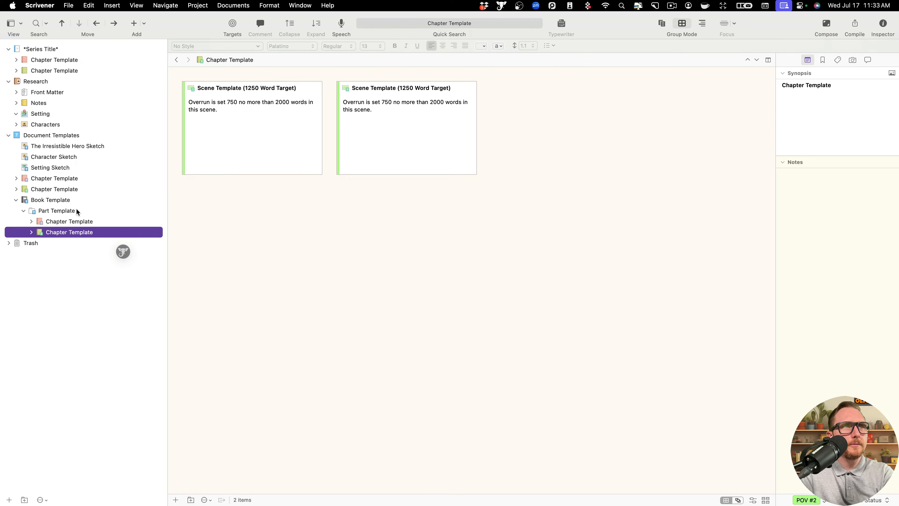
left_click(64, 210)
left_click(23, 210)
left_click(16, 200)
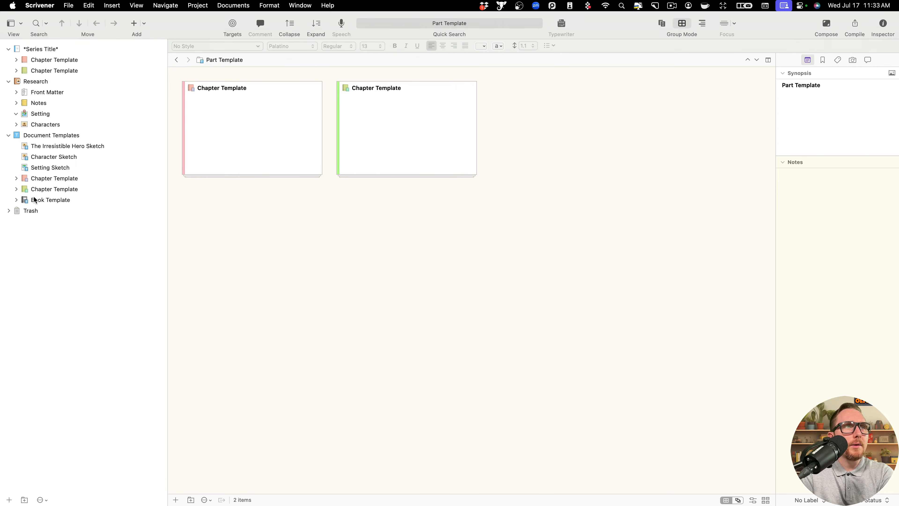
- Add a new document from Book Template under *Series Title* and move the manuscript's two chapter templates into it
left_click(42, 51)
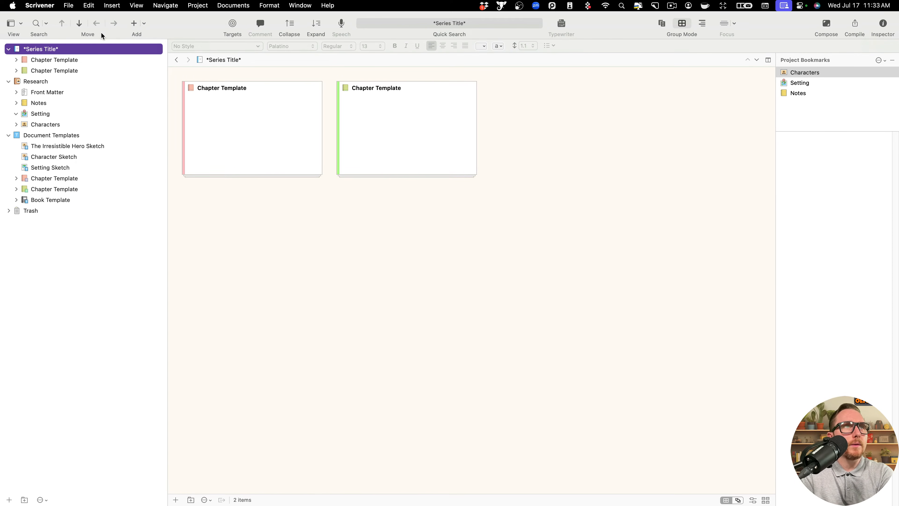
left_click(143, 24)
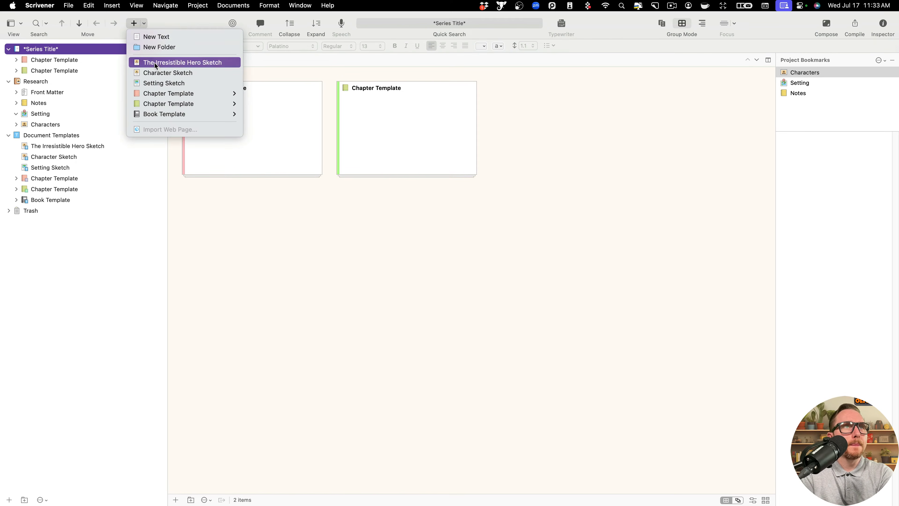
left_click(175, 114)
left_click(82, 70)
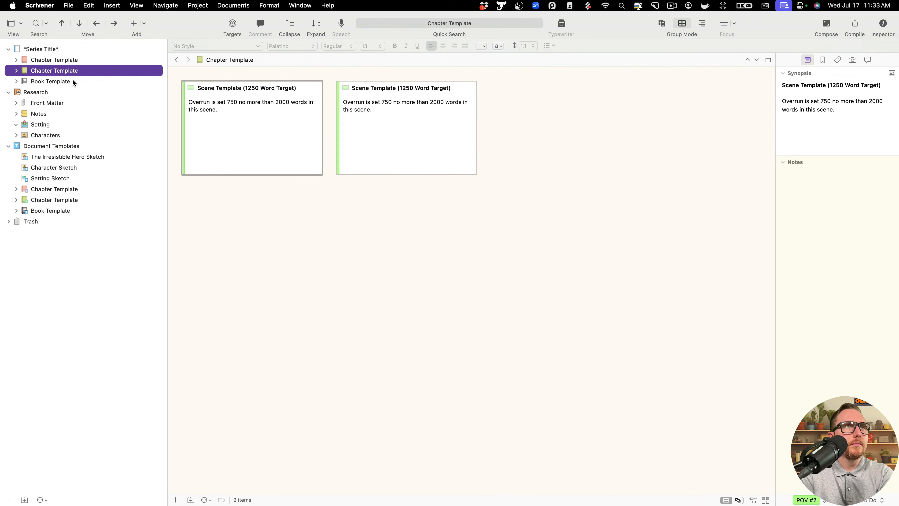
left_click_drag(72, 78, 78, 59)
left_click(64, 75)
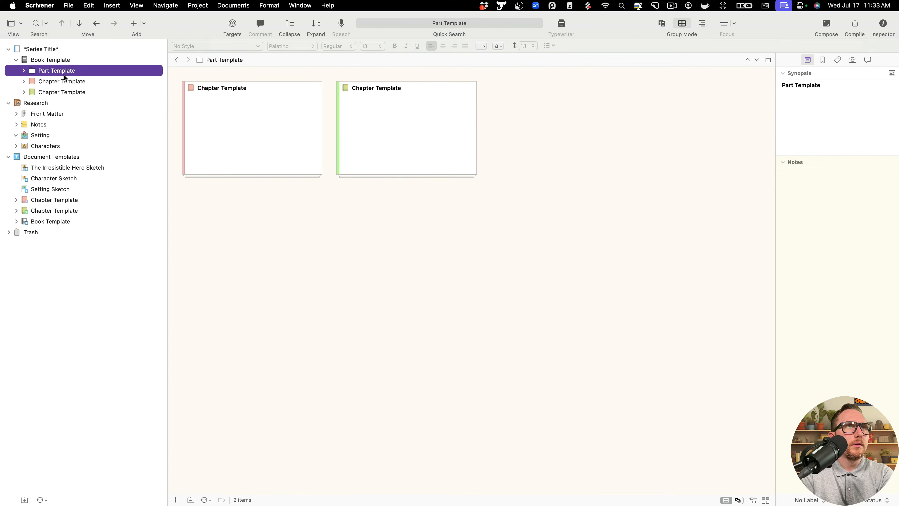
- Duplicate Part Template in the manuscript's book, move both loose chapter templates into the original part, and collapse it
key("super+d")
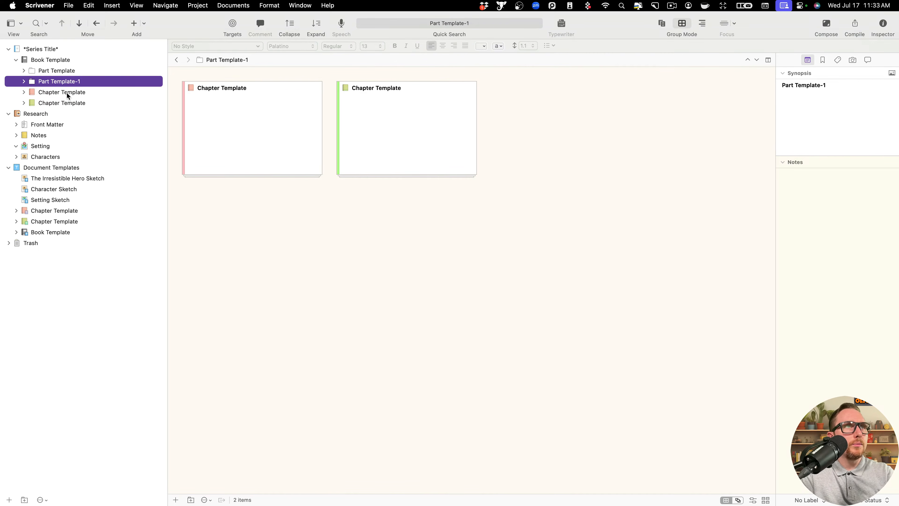
left_click_drag(73, 92, 82, 83)
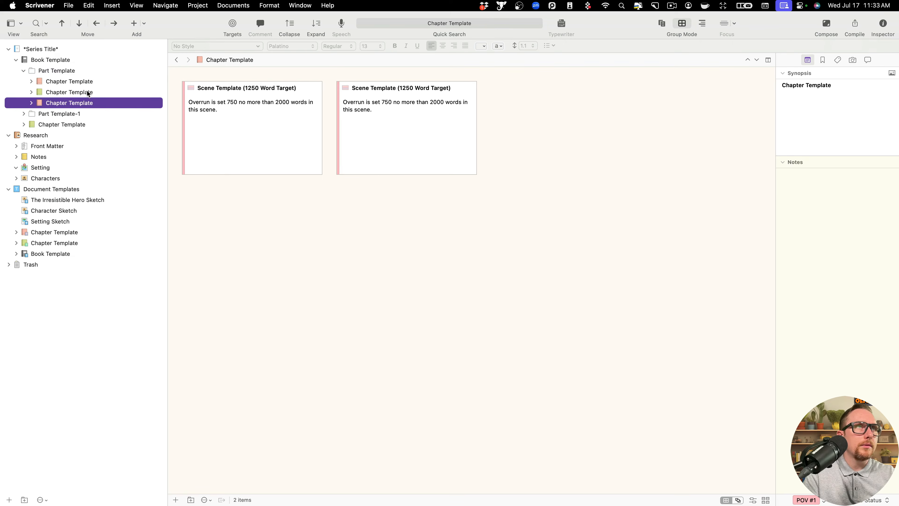
left_click_drag(78, 126, 77, 73)
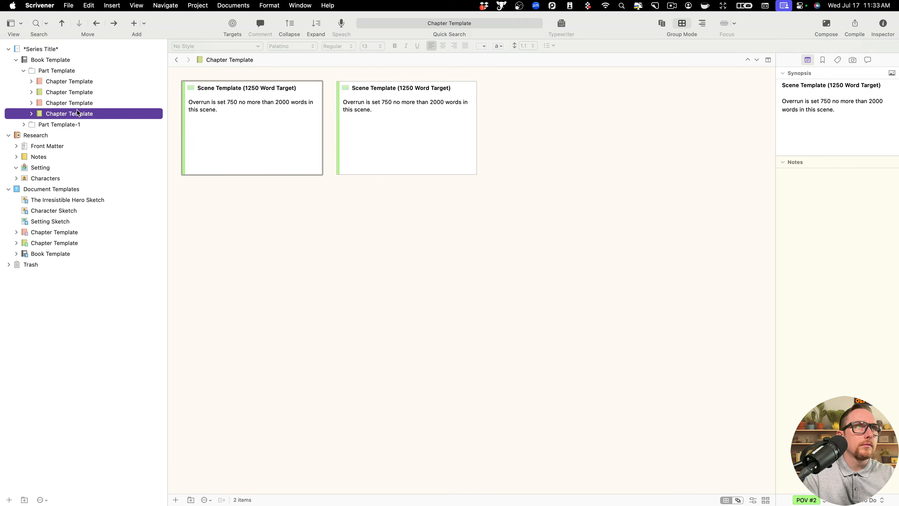
left_click(23, 70)
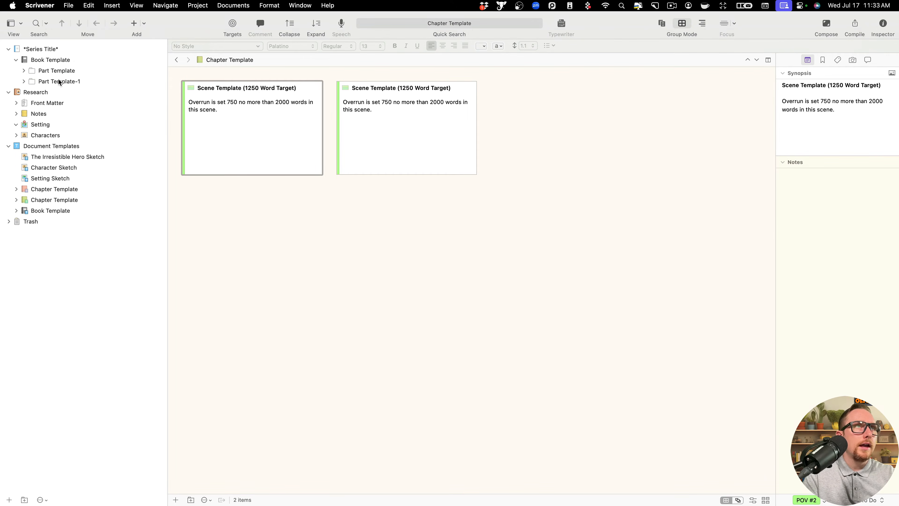
- Rename the original part folder in the manuscript's book as "Part 1" and its duplicate as "Part 2"
double_click(85, 81)
key("BackSpace")
key("BackSpace")
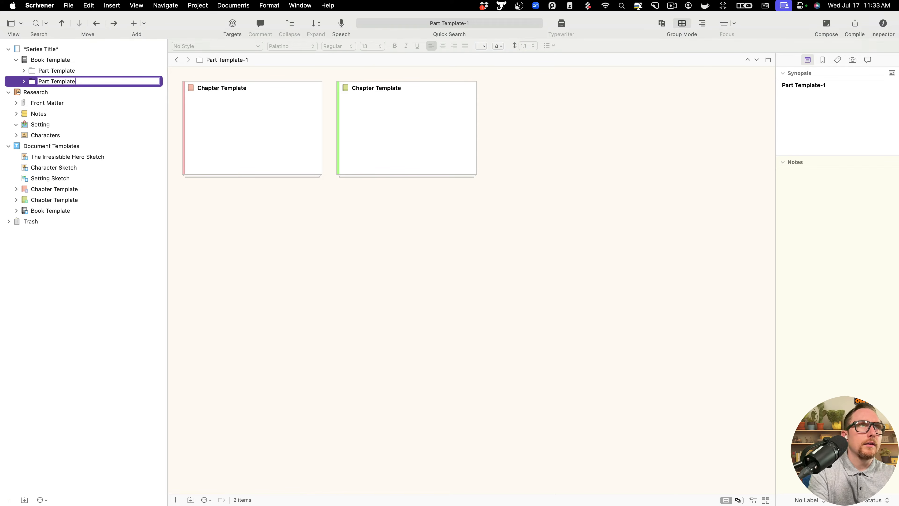
left_click(64, 71)
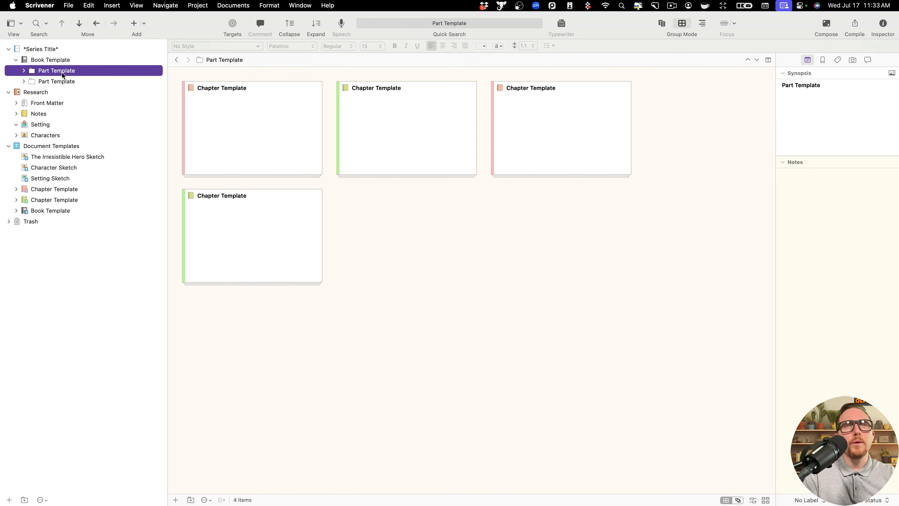
double_click(62, 73)
double_click(58, 71)
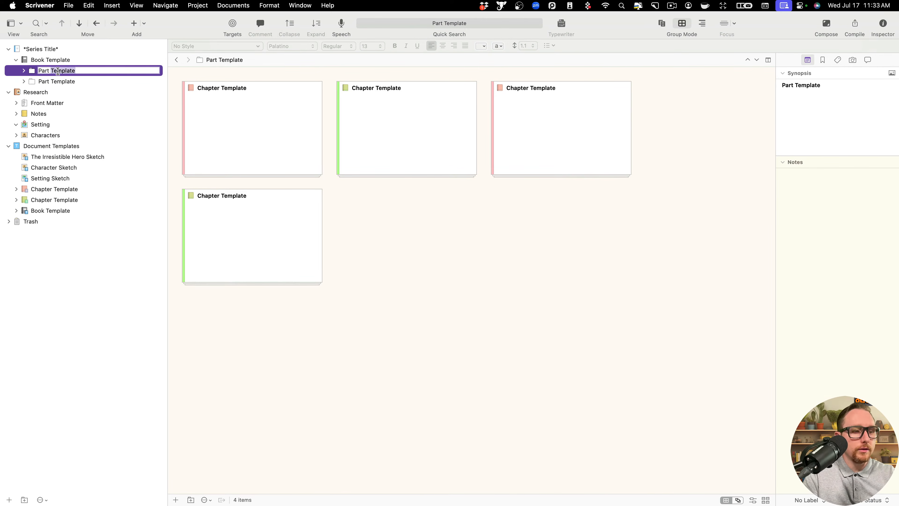
type("1")
left_click(64, 81)
double_click(67, 81)
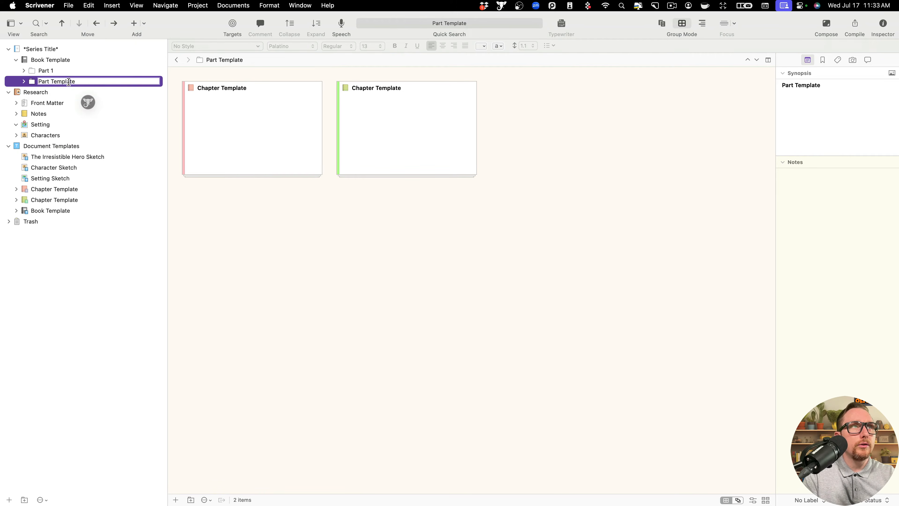
double_click(68, 81)
type("2")
key("Return")
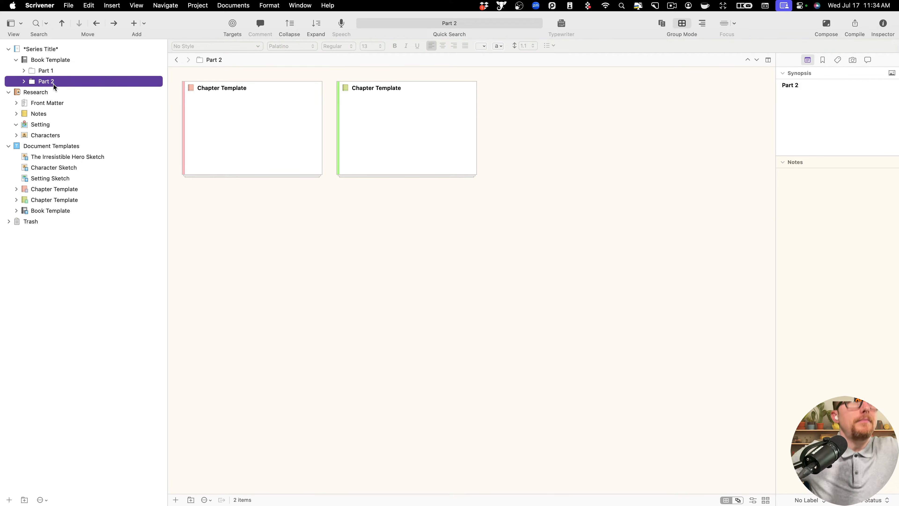
- Collapse the manuscript's Book Template and rename it as "Book 1"
left_click(17, 60)
double_click(58, 61)
left_click(58, 62)
double_click(58, 61)
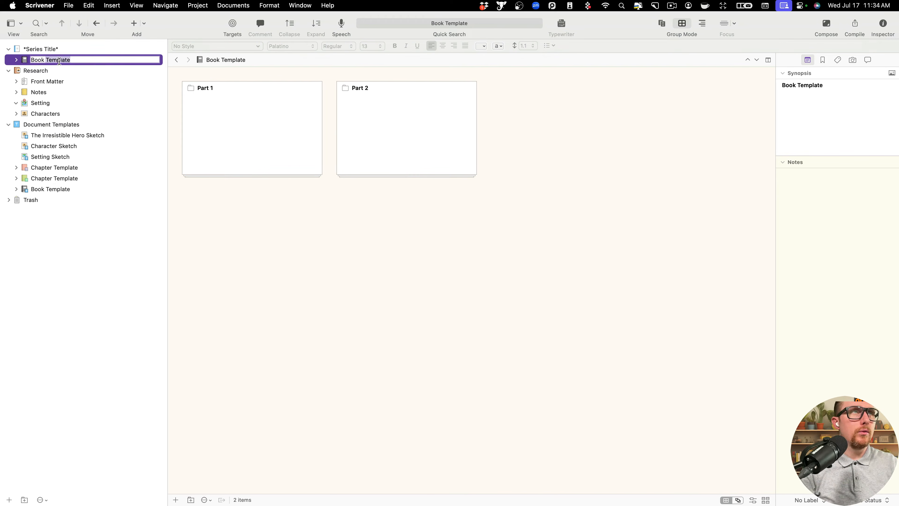
type("1")
key("Return")
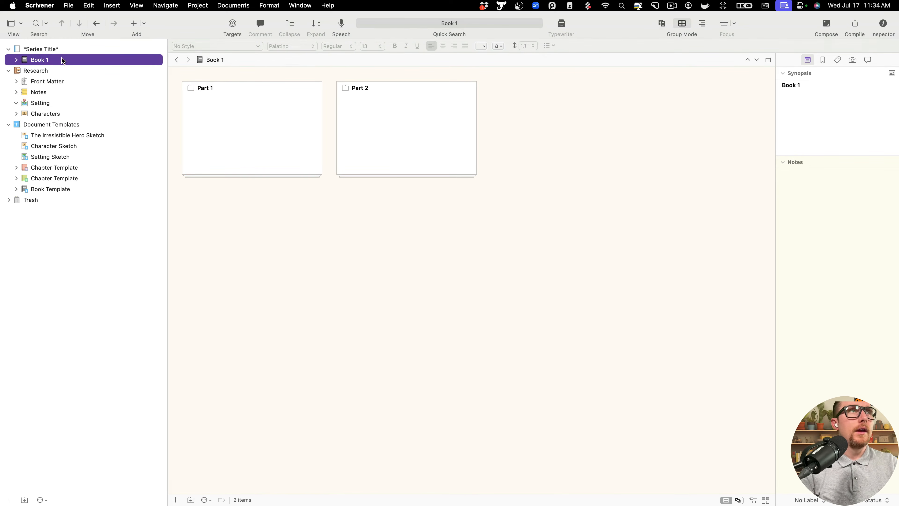
- Add another document from Book Template to the manuscript below Book 1 and rename it as "Book 2"
left_click(145, 23)
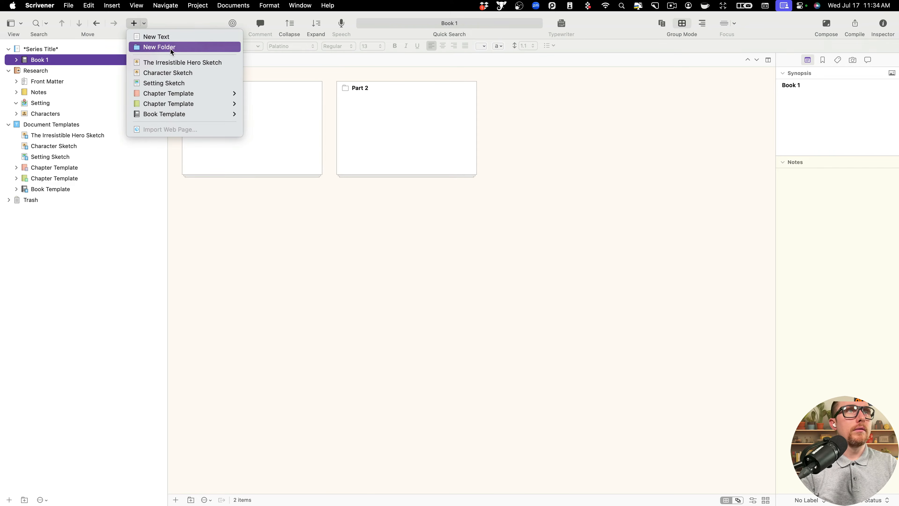
left_click(180, 114)
double_click(58, 71)
type("2")
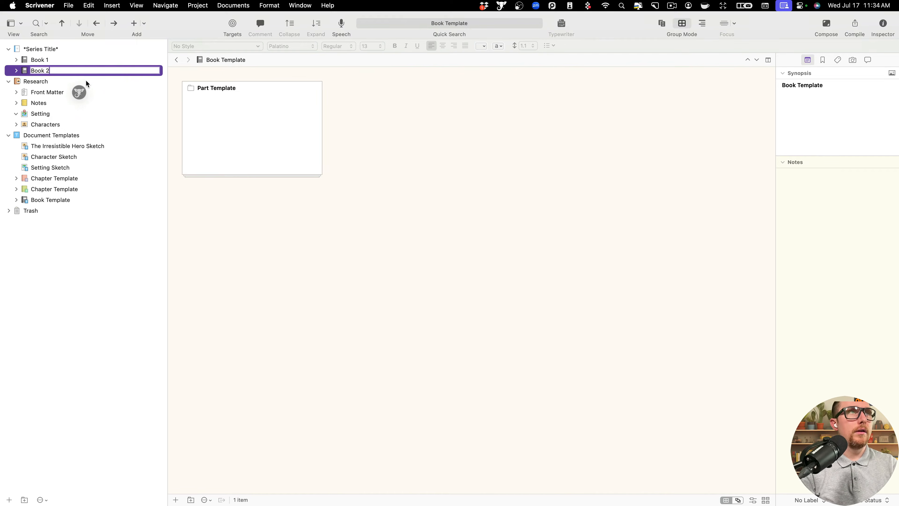
left_click(86, 80)
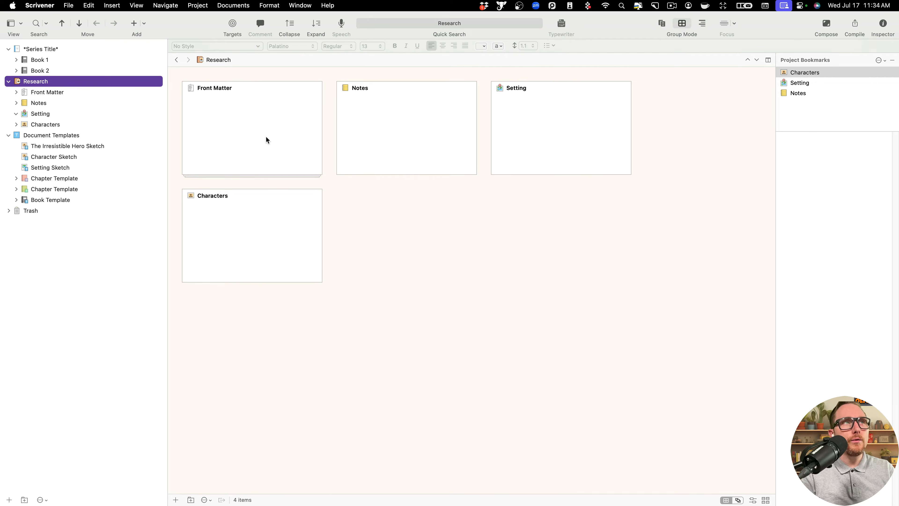
- Expand Book 1, Part 1 and its first chapter, and open that chapter's first scene
left_click(16, 60)
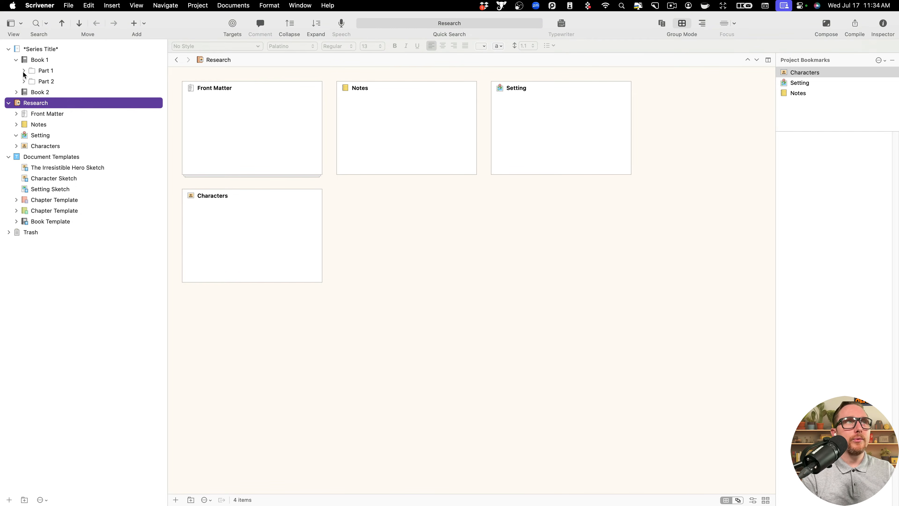
left_click(23, 70)
left_click(31, 81)
left_click(40, 93)
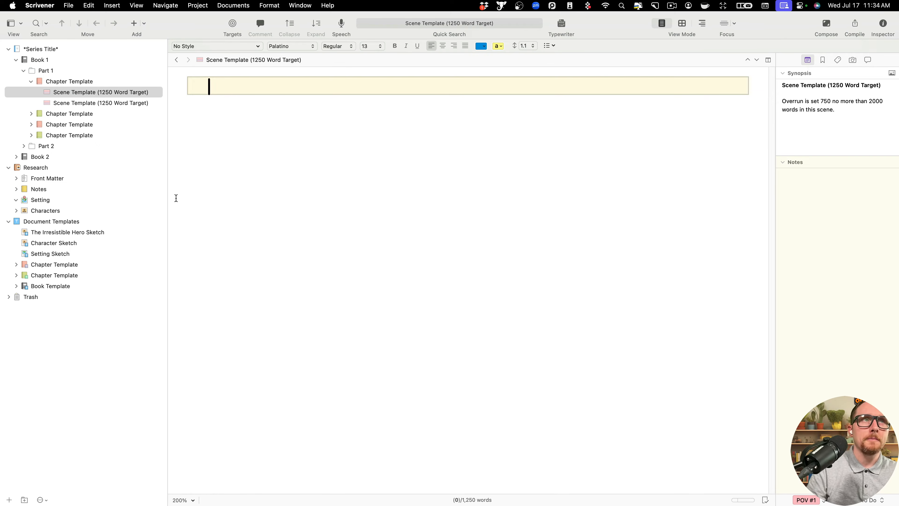
- Open the recent project The Otter and the Amulet and copy the entire text of the scene "Nyra explains their quest"
left_click(68, 5)
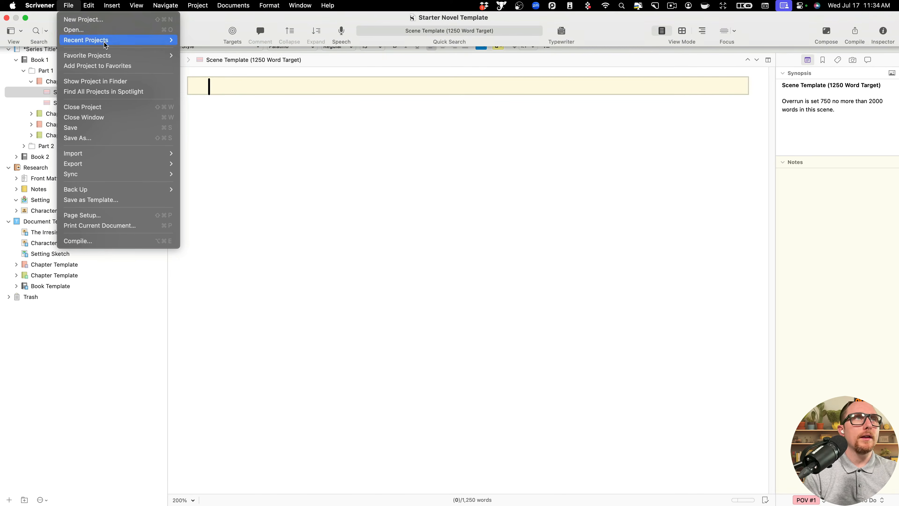
mouse_move(113, 44)
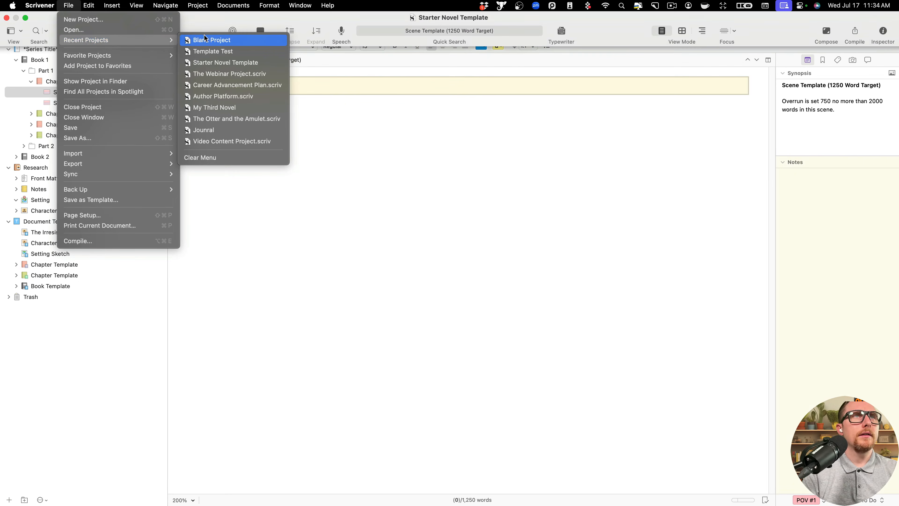
left_click(259, 122)
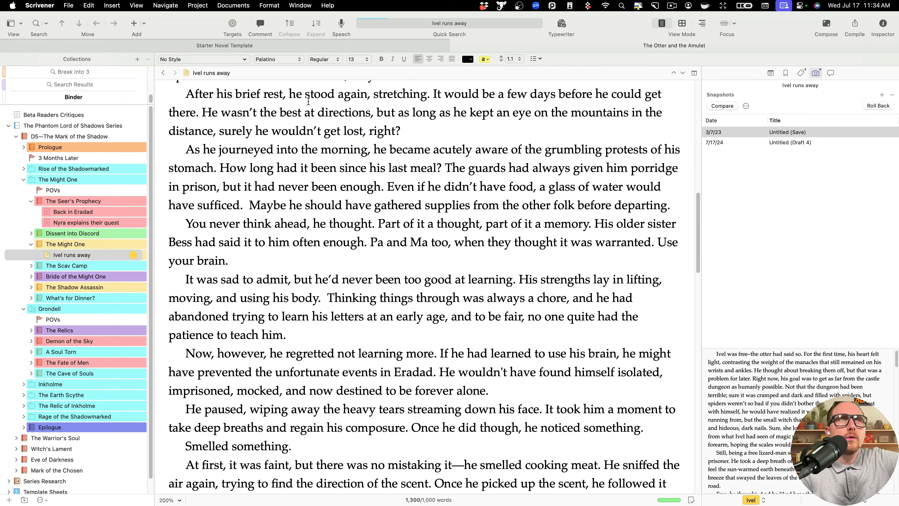
left_click(224, 168)
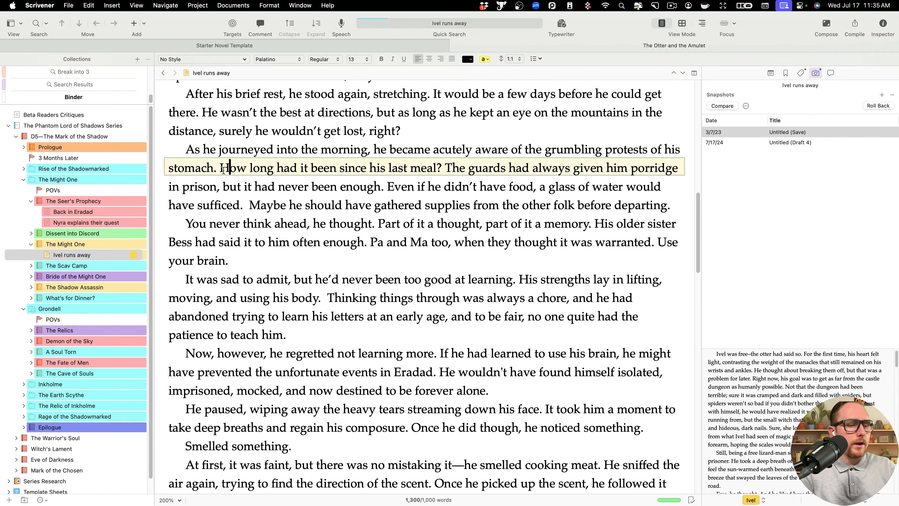
key("super+a")
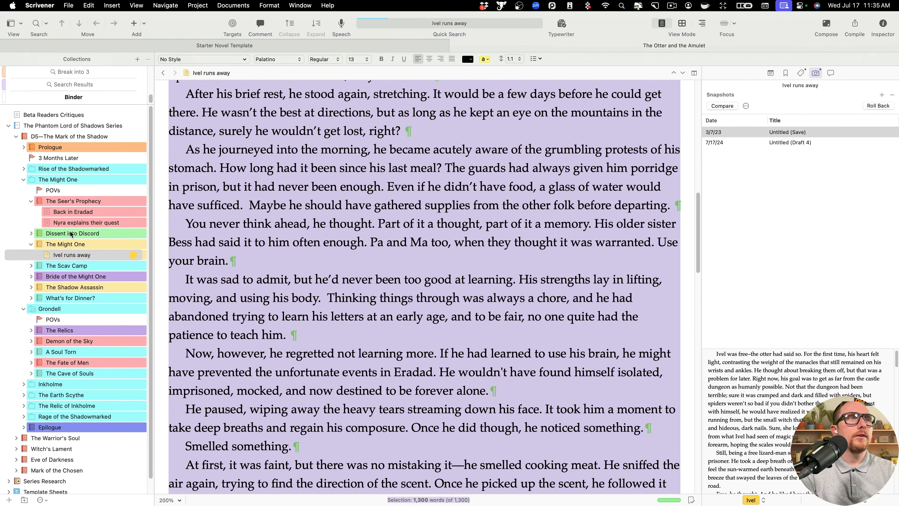
left_click(86, 225)
key("super+a")
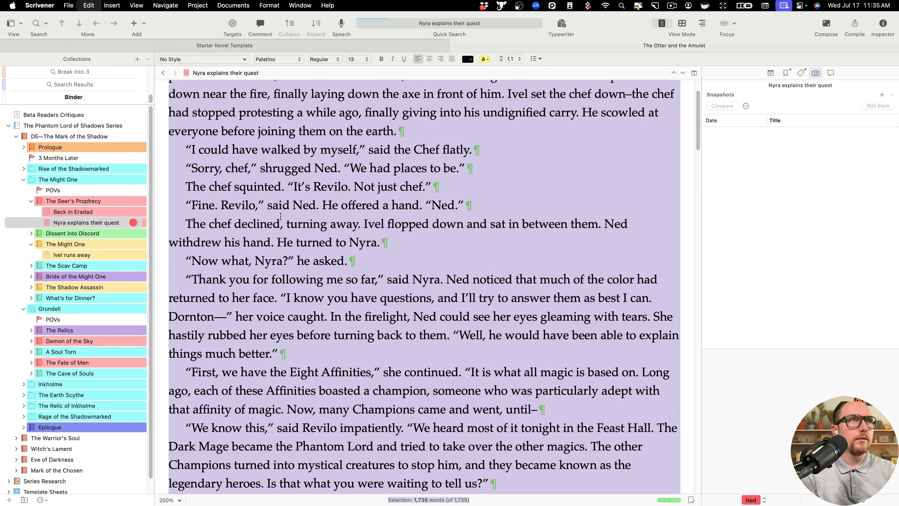
- Return to the Starter Novel Template project and paste the copied text into the open scene
left_click(240, 49)
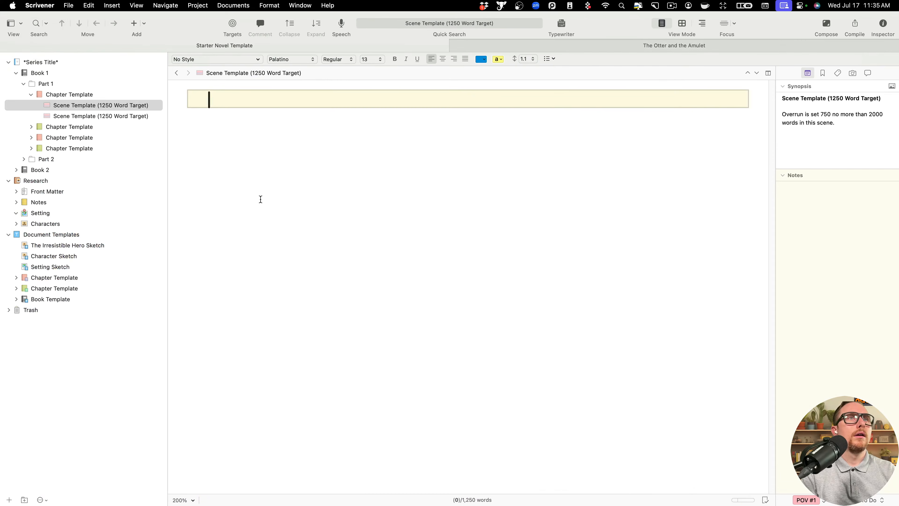
key("super+v")
scroll(342, 223, "up", 20)
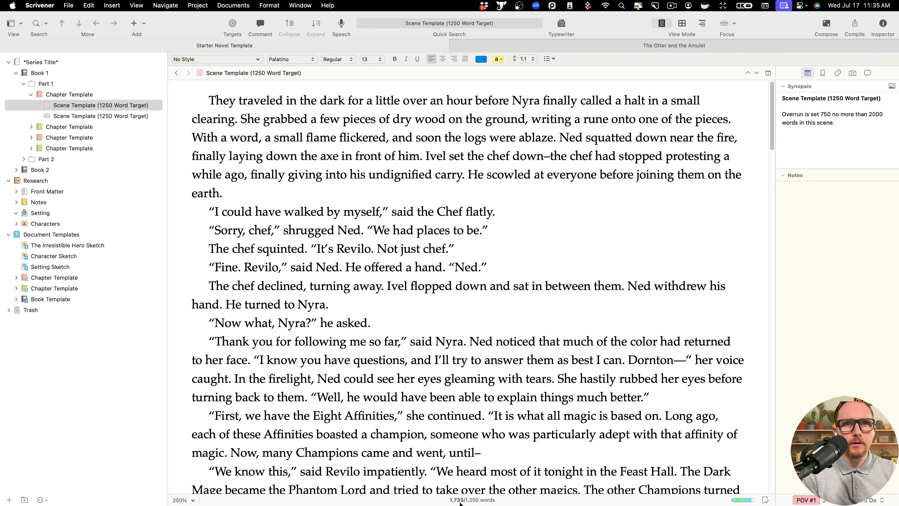
- Check the scene's text statistics and place the cursor at the end of its text
left_click(473, 499)
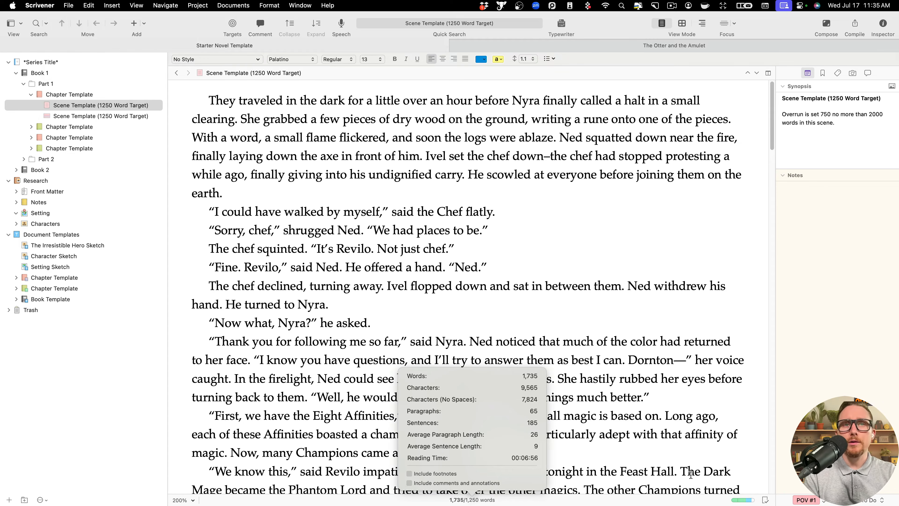
scroll(618, 478, "down", 15)
left_click(620, 482)
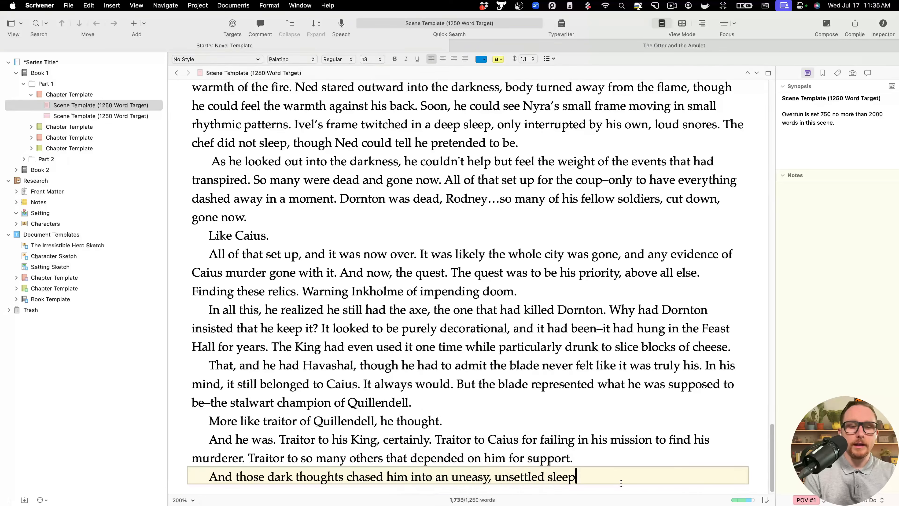
- End the scene's last sentence with a period, start a new paragraph and paste the copied scene text a second time
type(".")
key("Return")
key("super+b")
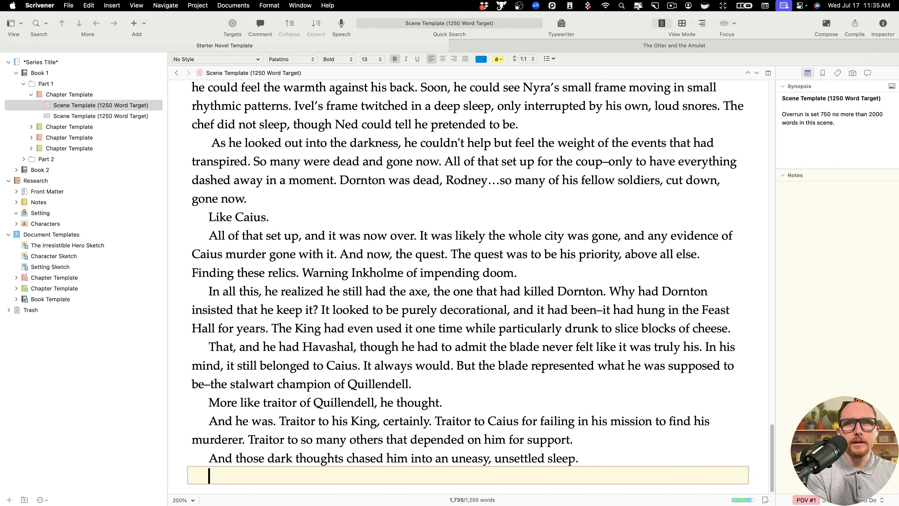
key("super+z")
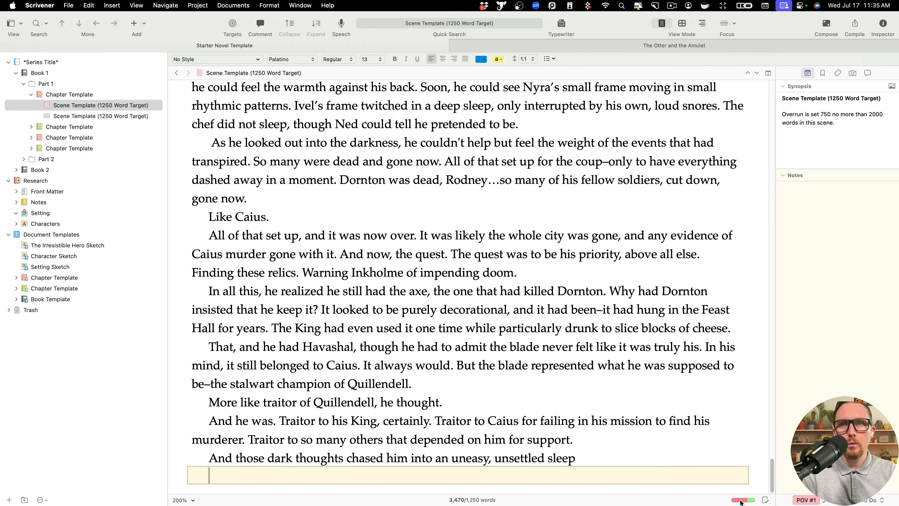
- Delete the scene's closing paragraphs block by block, back to the sentence ending "many Champions came and went, until–"
left_click_drag(627, 464, 195, 149)
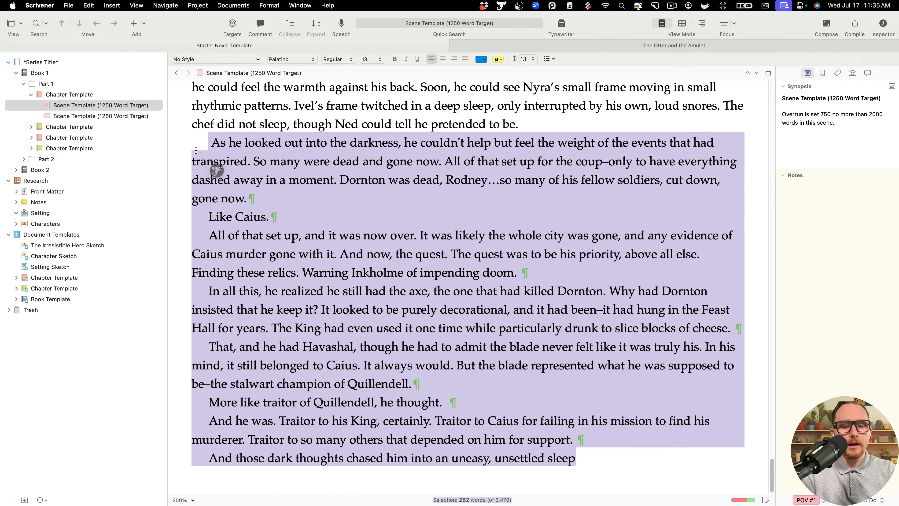
key("BackSpace")
left_click_drag(517, 430, 200, 143)
key("BackSpace")
key("shift+Left")
left_click_drag(365, 404, 200, 142)
key("BackSpace")
left_click_drag(316, 441, 167, 255)
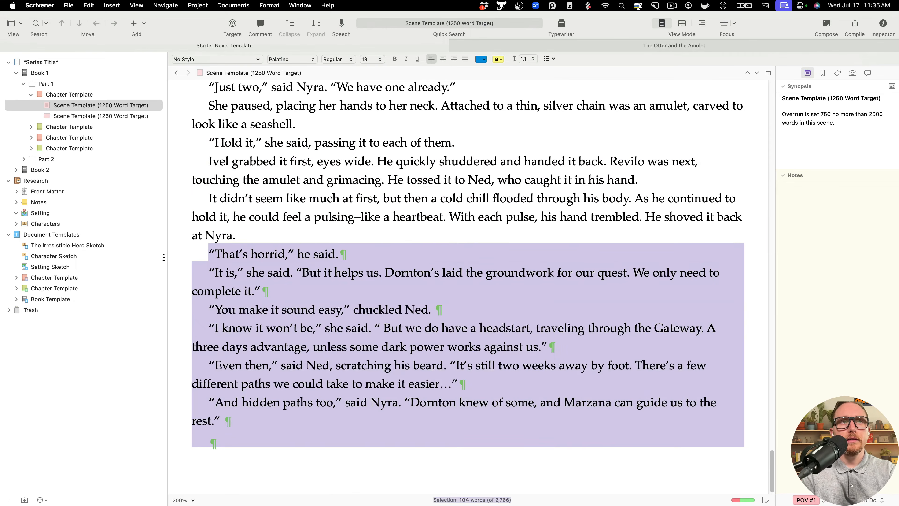
key("BackSpace")
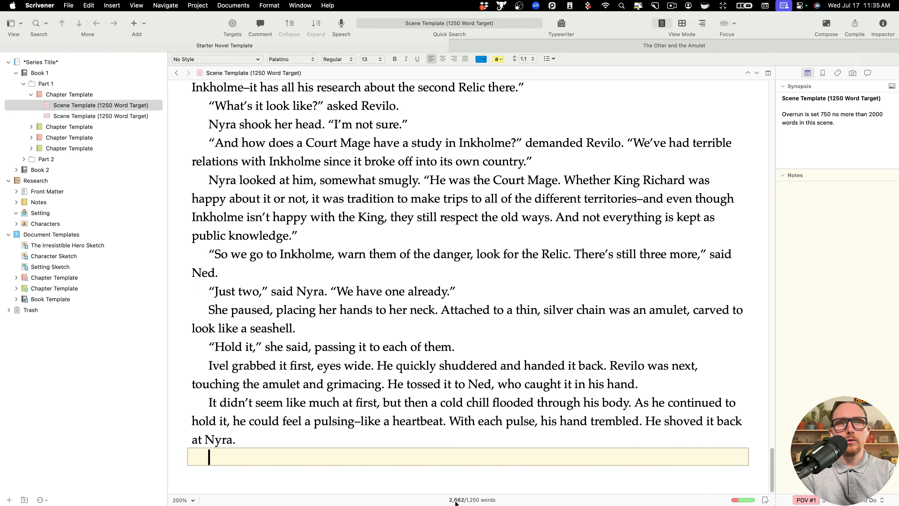
left_click_drag(305, 456, 152, 142)
key("BackSpace")
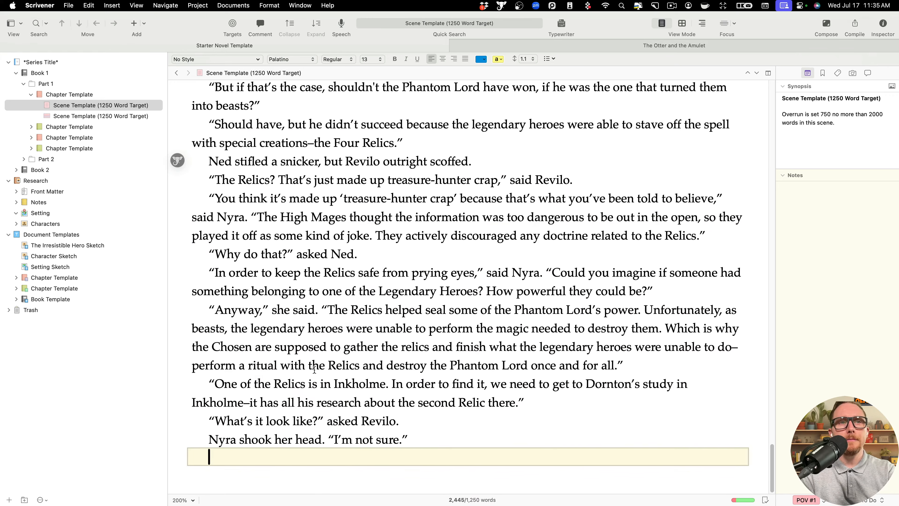
left_click_drag(414, 460, 209, 161)
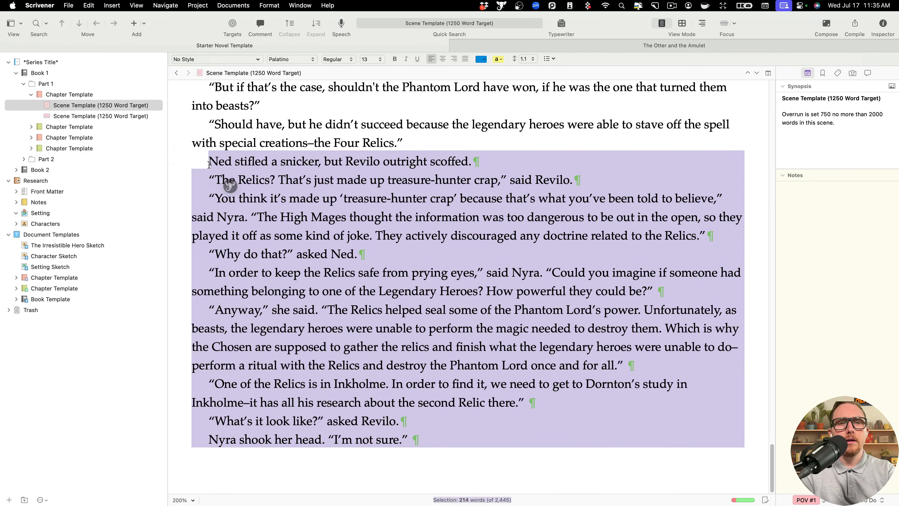
key("BackSpace")
left_click_drag(486, 458, 194, 170)
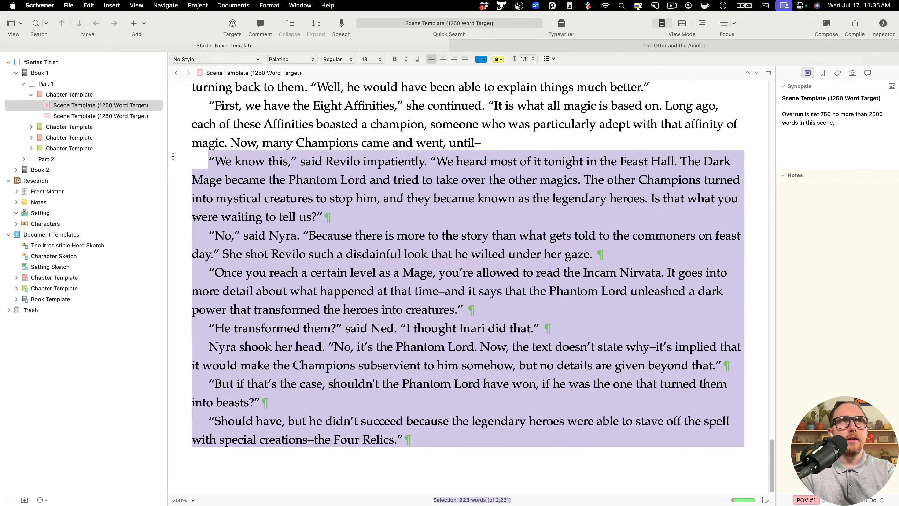
key("BackSpace")
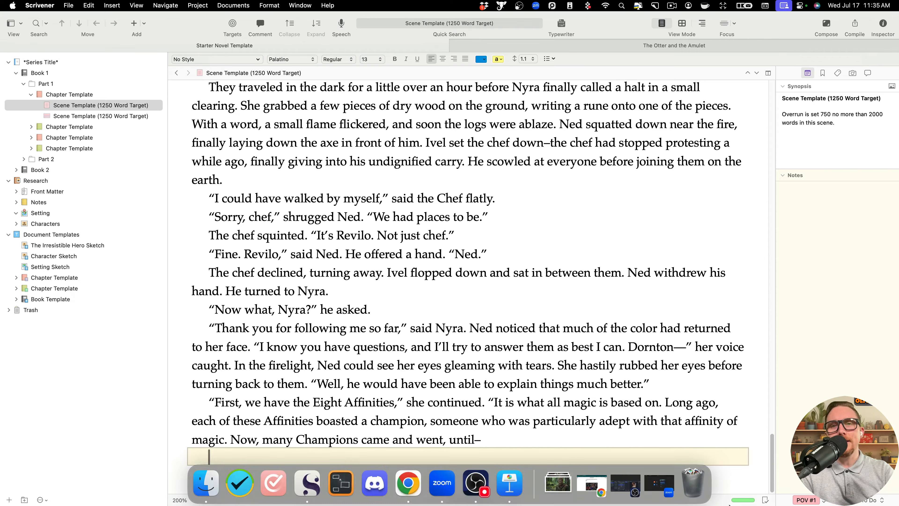
- Trim the scene to 2,000 words by deleting "Now, many Champions came and went, until–" and the word "magic." before it
left_click_drag(482, 441, 229, 444)
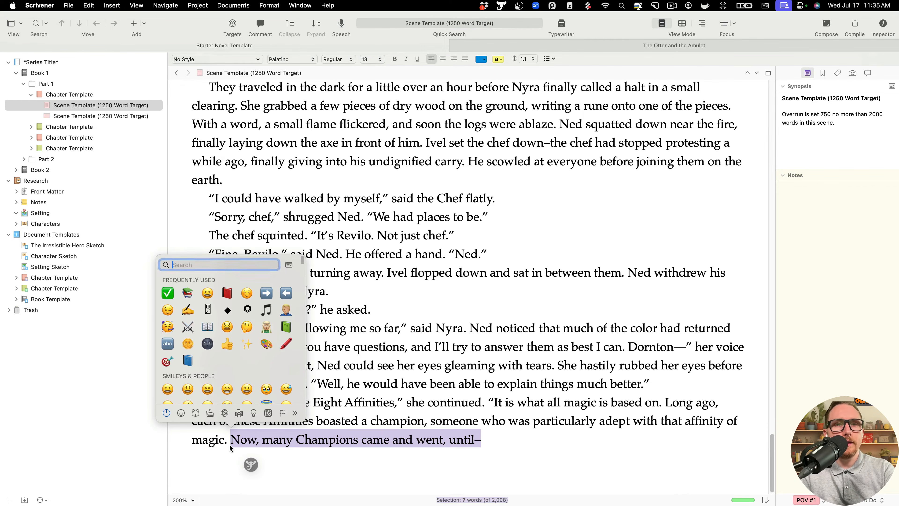
key("Escape")
left_click(293, 456)
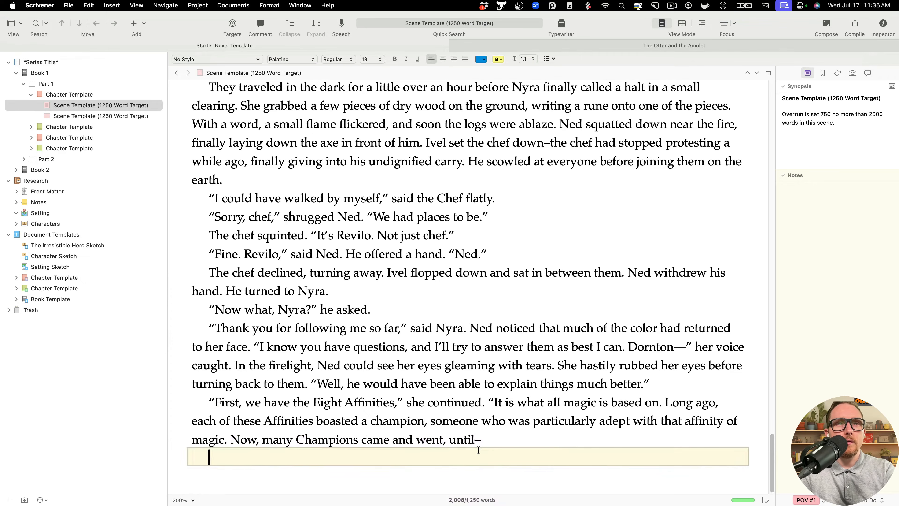
left_click_drag(480, 444, 231, 436)
key("BackSpace")
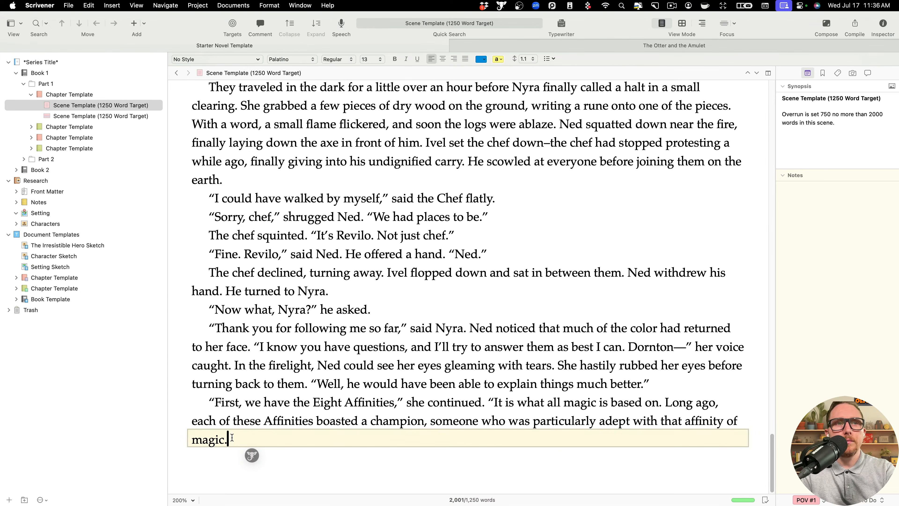
key("alt+BackSpace")
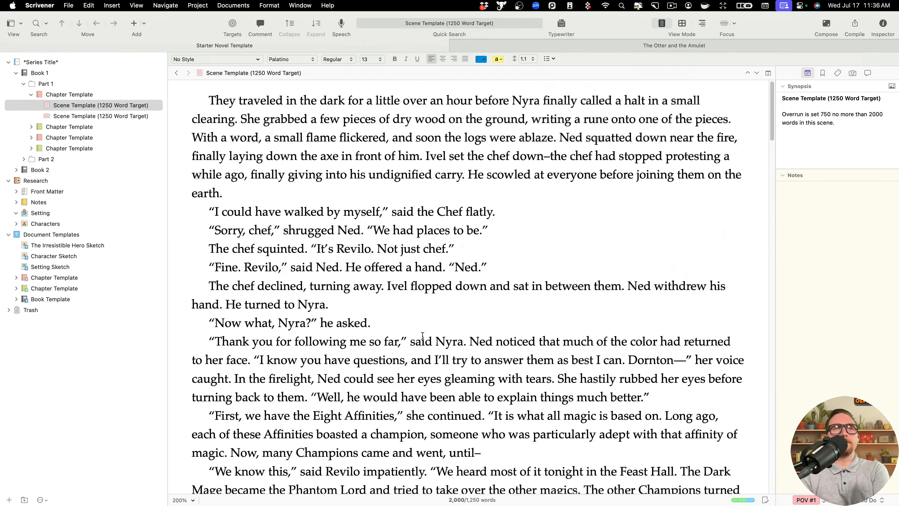
- Check the trimmed scene's text statistics
left_click(280, 212)
left_click(392, 156)
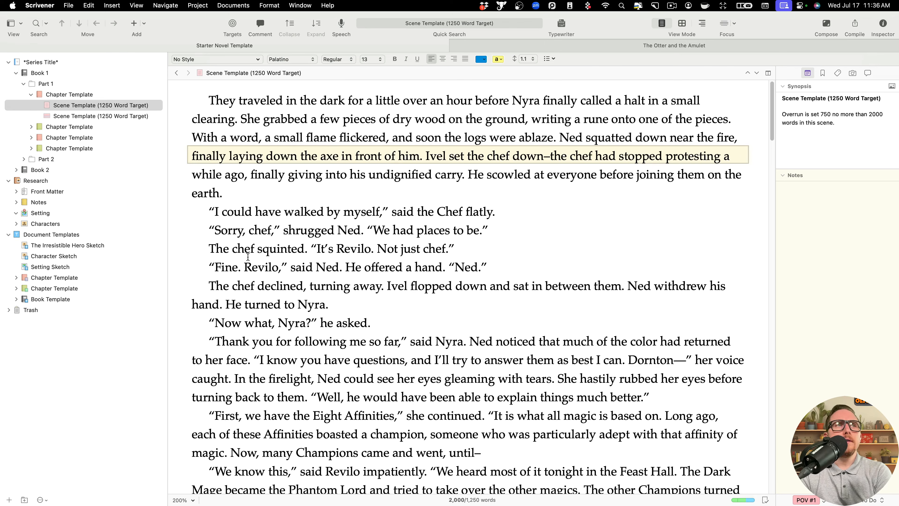
left_click(476, 500)
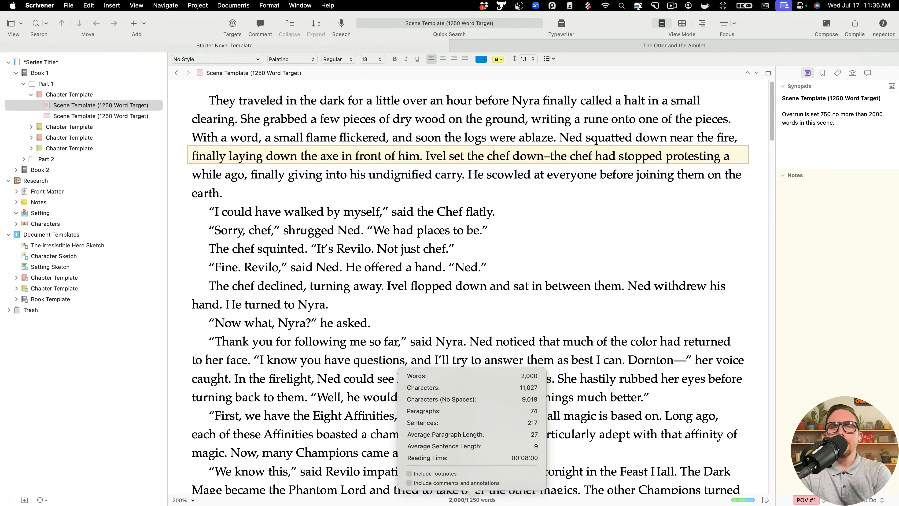
left_click(808, 500)
key("Escape")
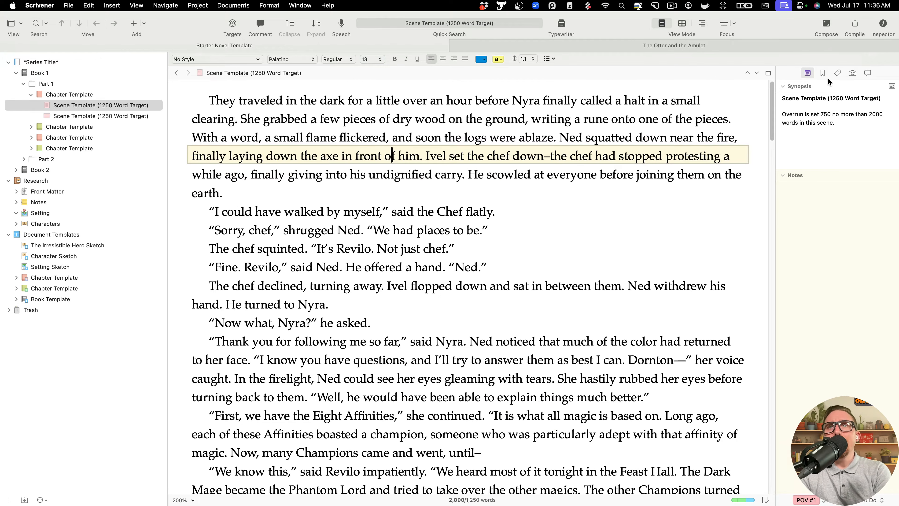
- Add a custom metadata field titled Due Date to the project, with type Date and the short date format
left_click(823, 73)
left_click(837, 73)
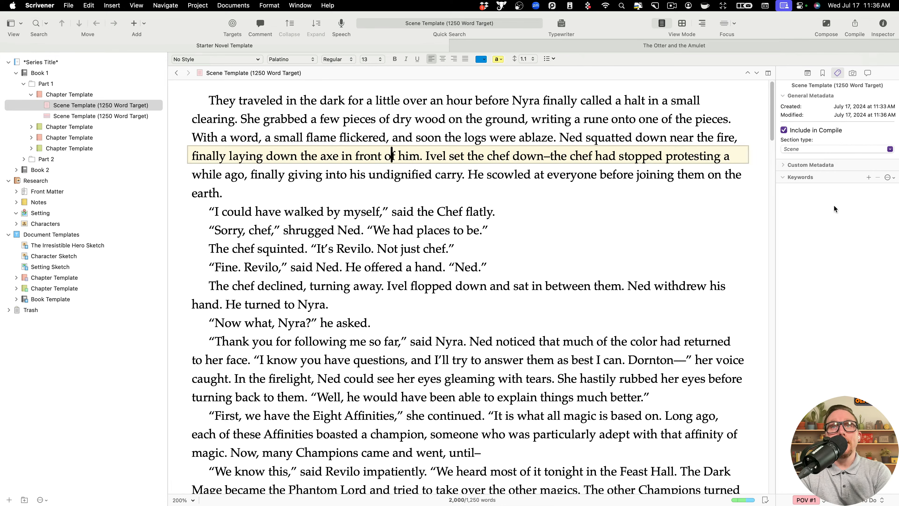
left_click(783, 165)
left_click(833, 182)
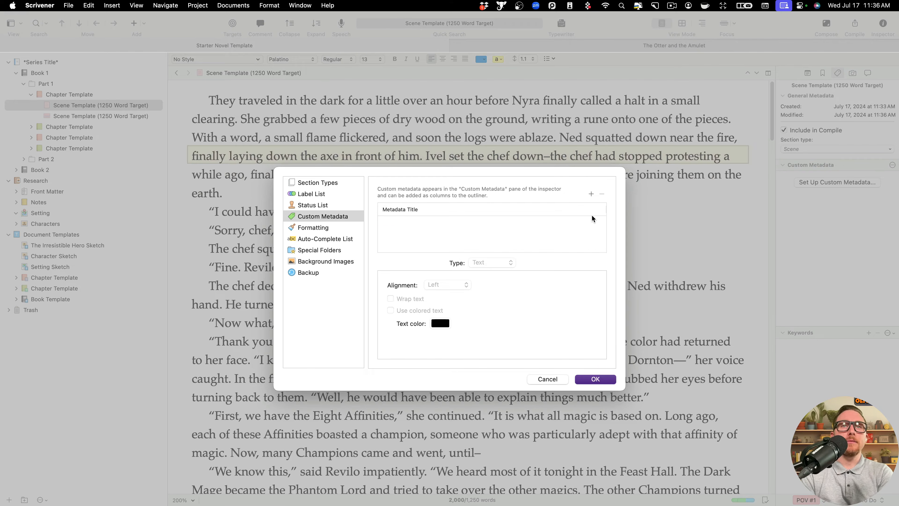
left_click(590, 194)
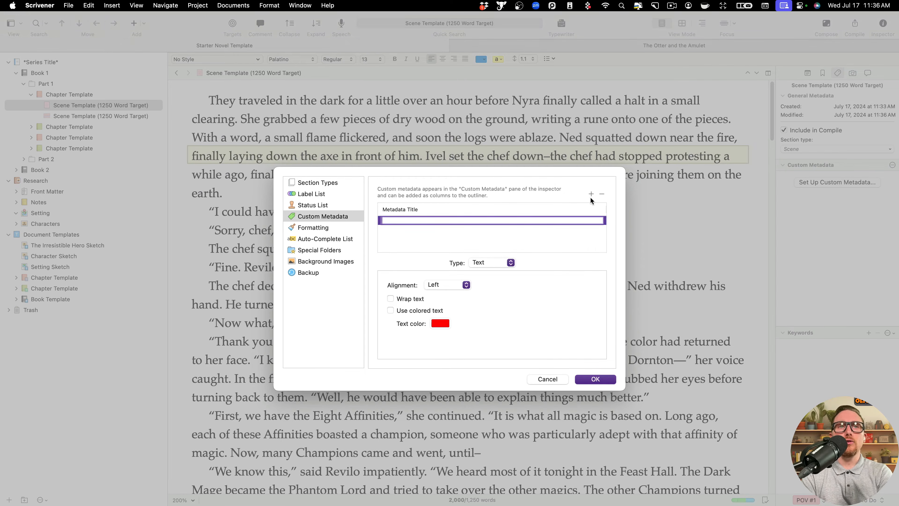
left_click(489, 264)
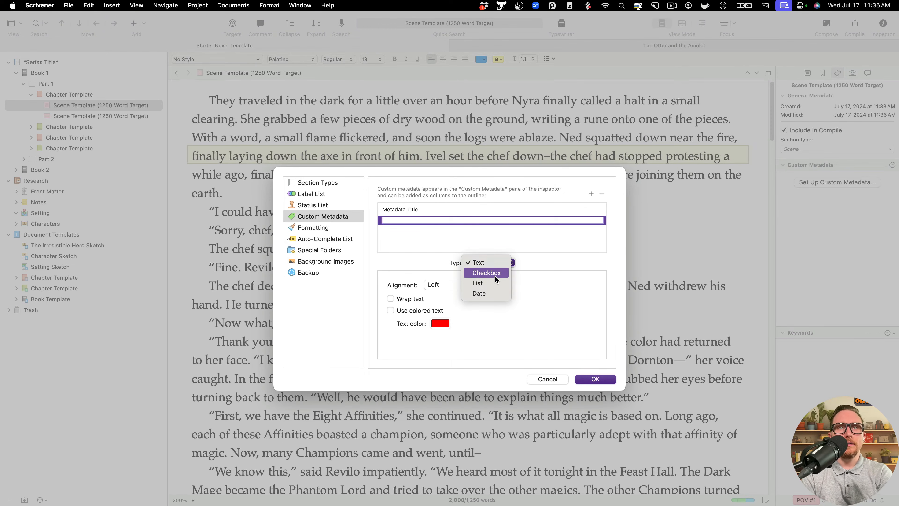
left_click(495, 293)
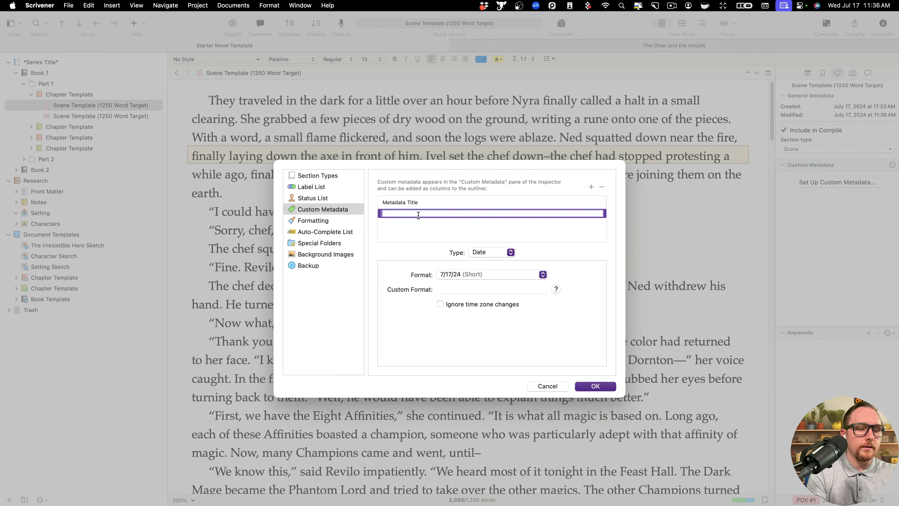
type("Due Date")
key("Return")
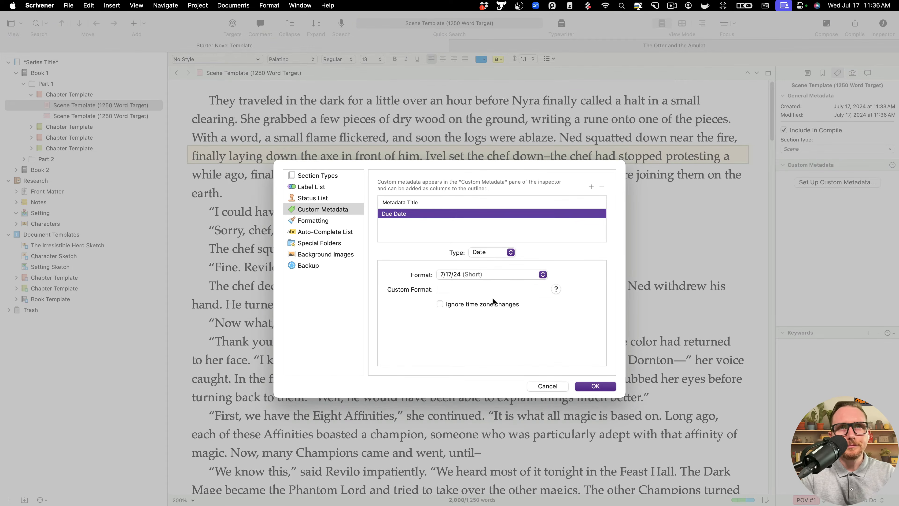
left_click(493, 277)
left_click(493, 277)
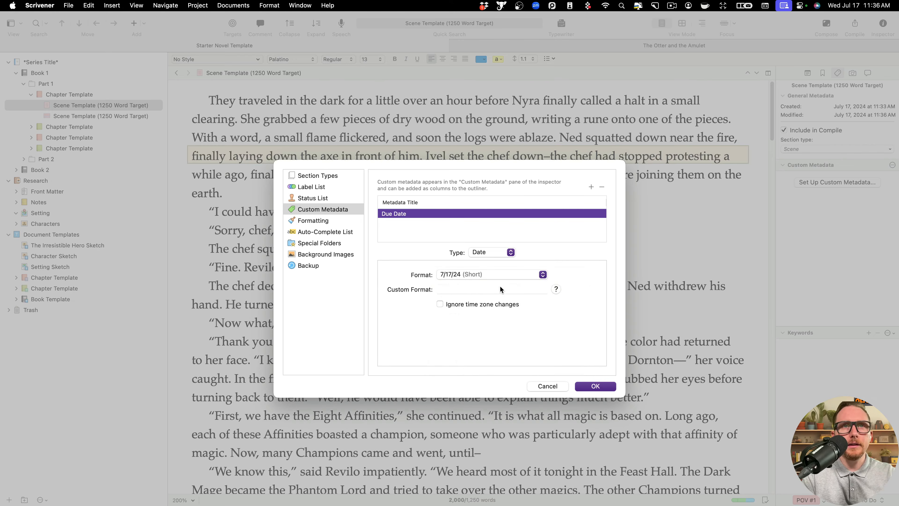
left_click(594, 389)
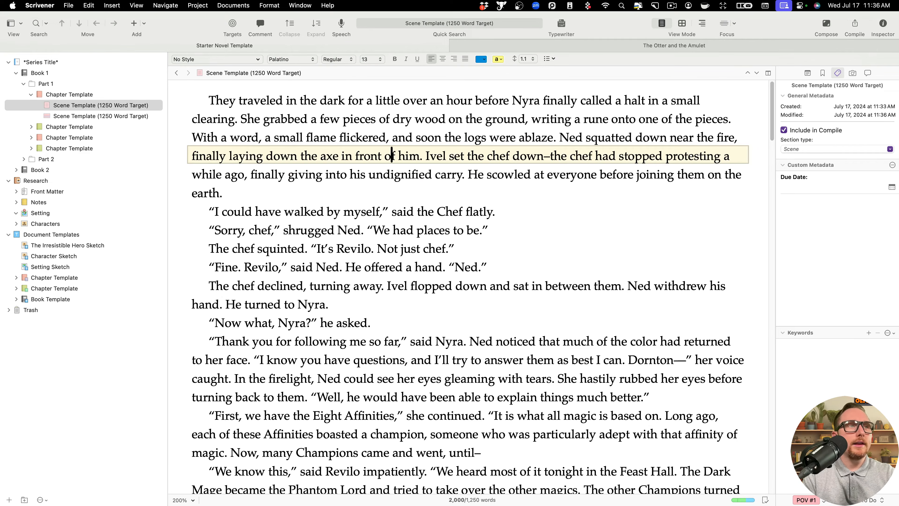
- In Document Templates, set the Due Date of the first scene in the first Chapter Template to 11/1/2024
left_click(16, 277)
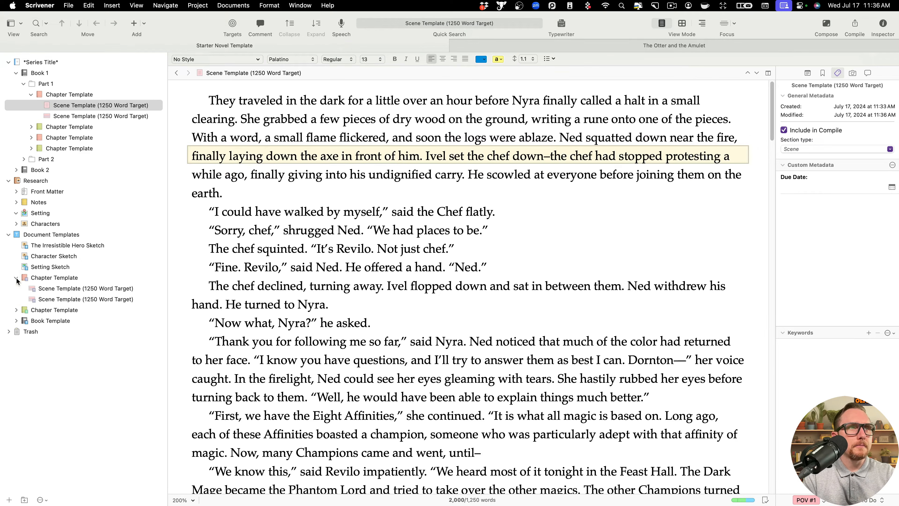
left_click(51, 289)
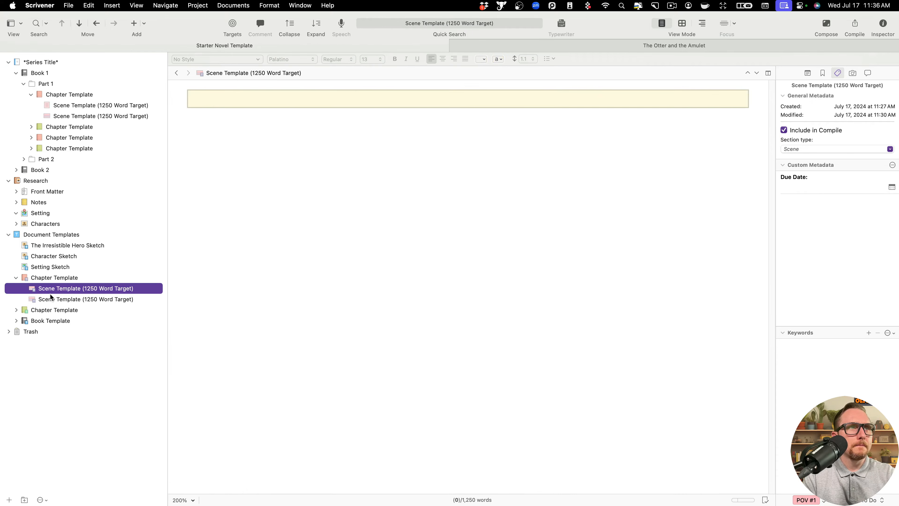
left_click(892, 187)
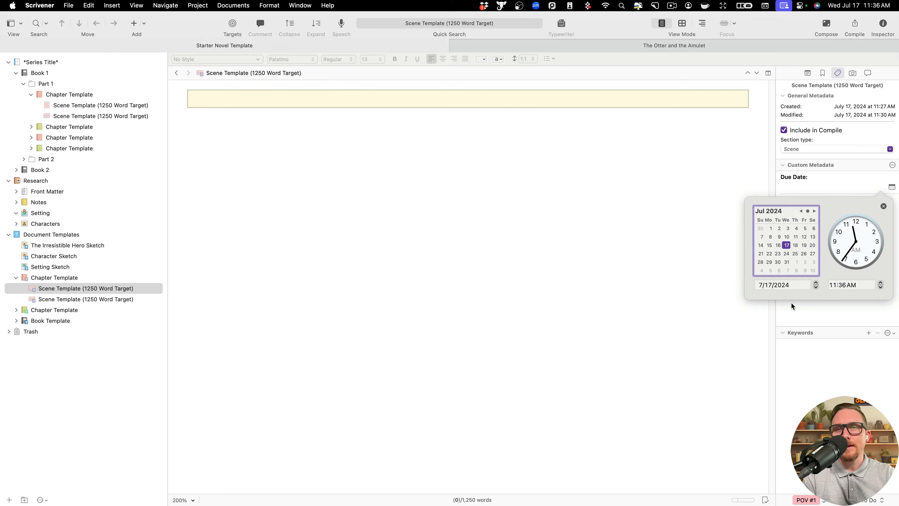
left_click(814, 212)
left_click(814, 211)
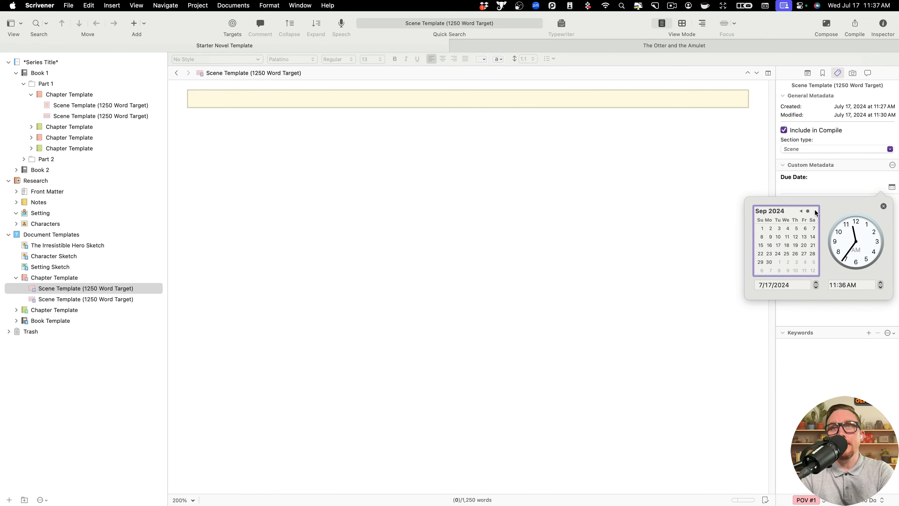
left_click(814, 212)
left_click(815, 211)
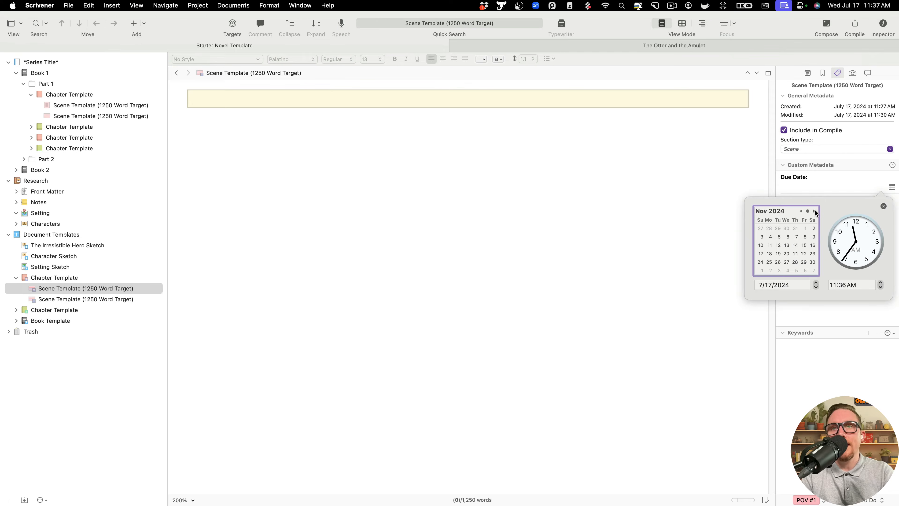
left_click(804, 228)
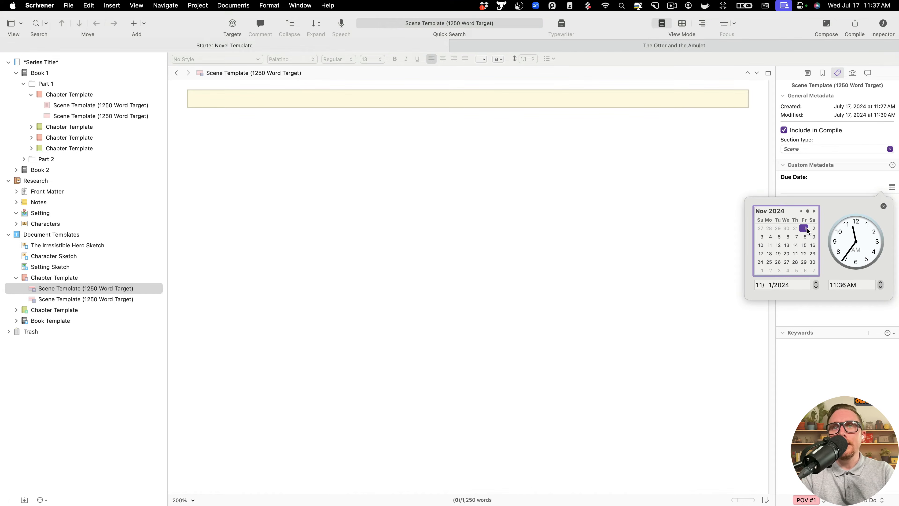
- Browse the Due Date calendar forward to March 2025 and close it without picking another date
left_click(815, 211)
left_click(814, 212)
left_click(814, 211)
left_click(815, 212)
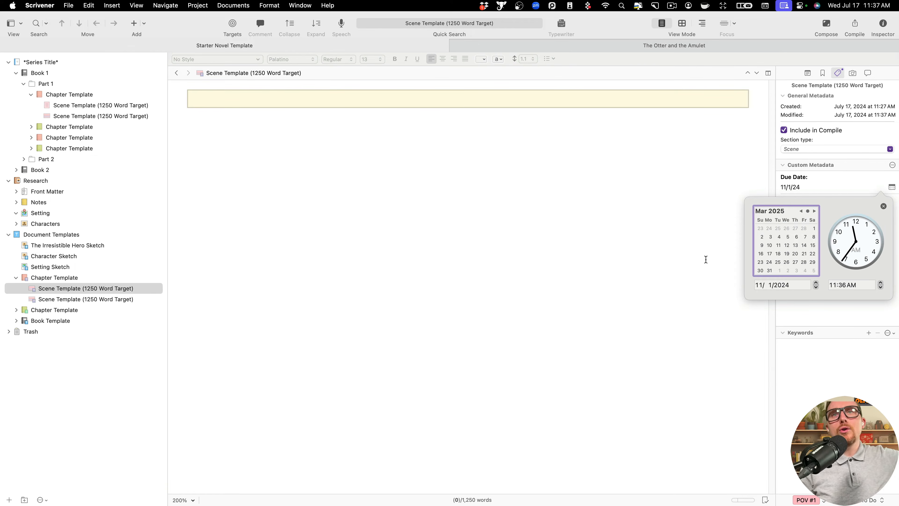
left_click(605, 237)
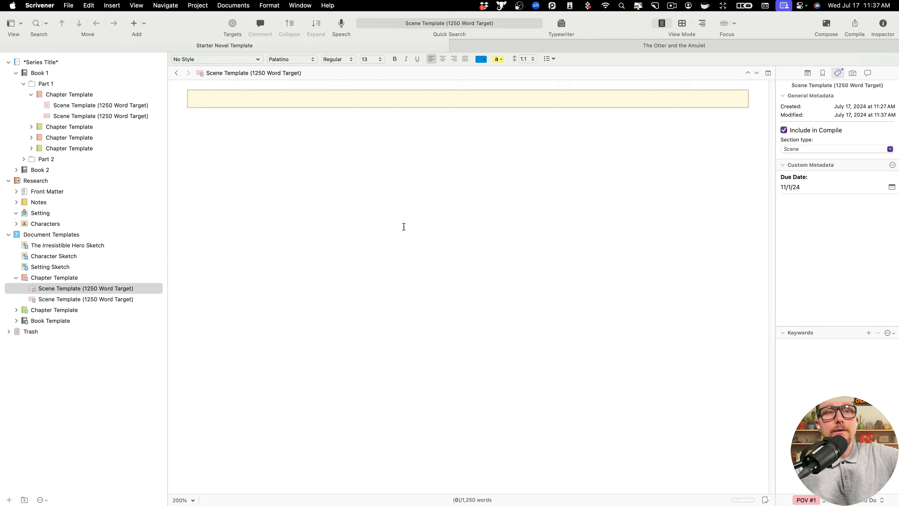
- Review the date formats available for the Due Date field in the project's custom metadata settings
left_click(892, 187)
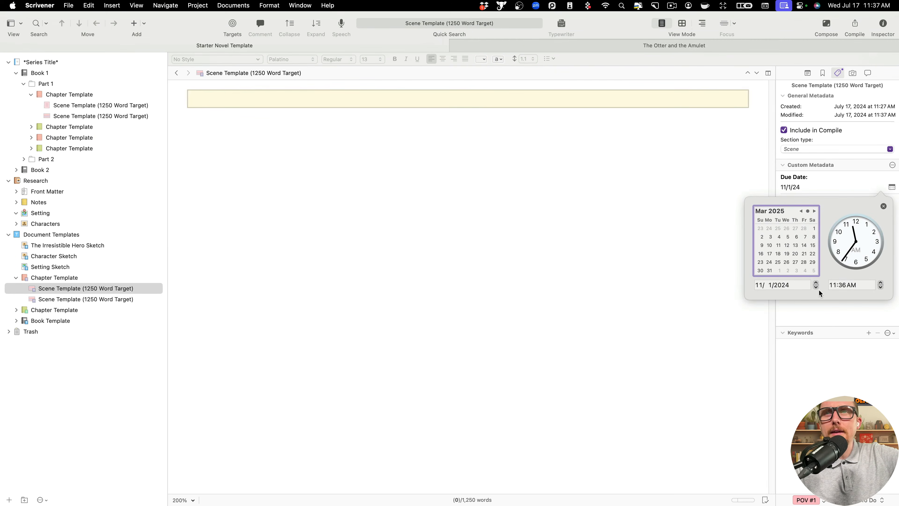
left_click(877, 189)
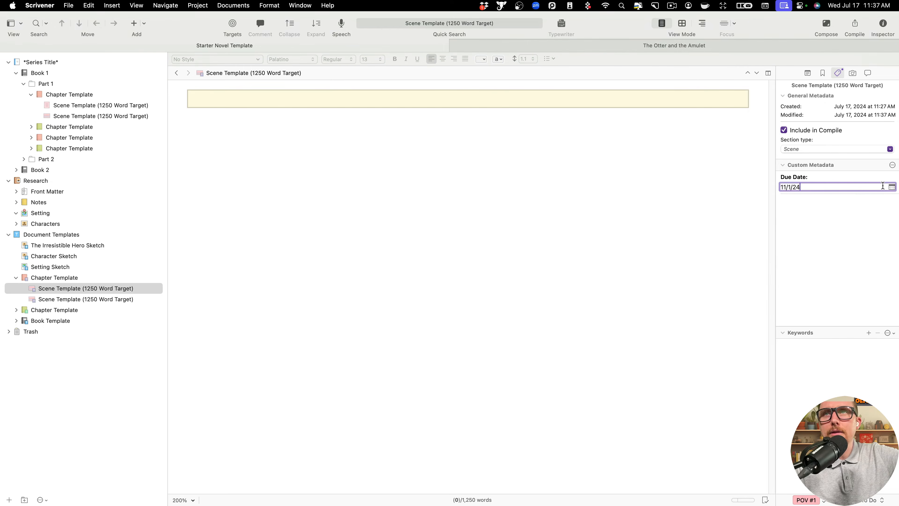
left_click(892, 165)
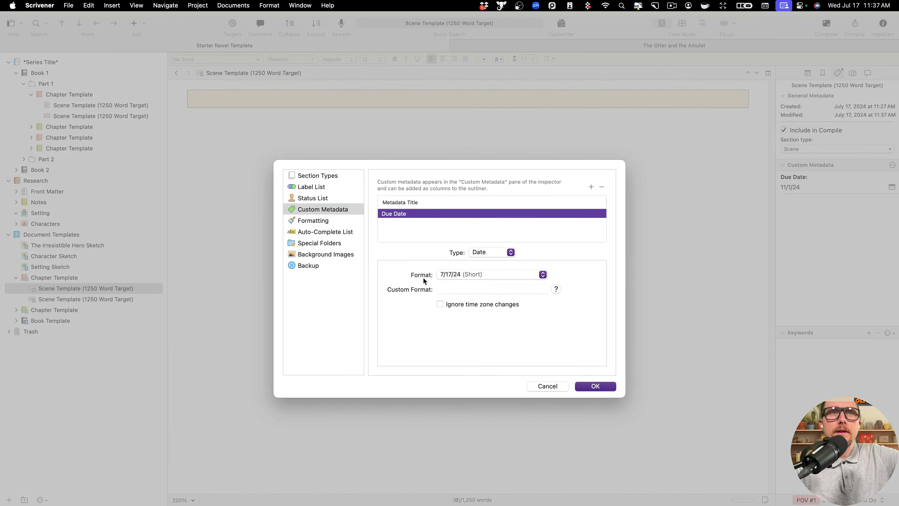
left_click(483, 275)
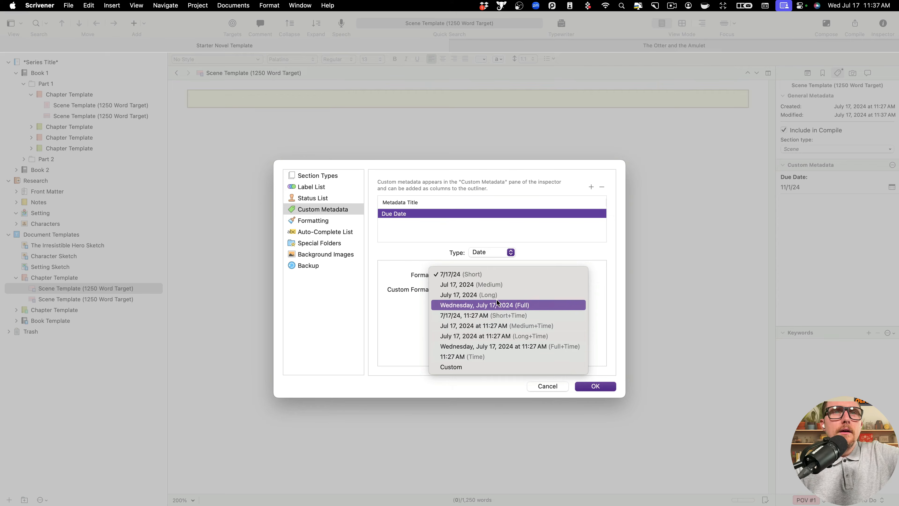
left_click(396, 336)
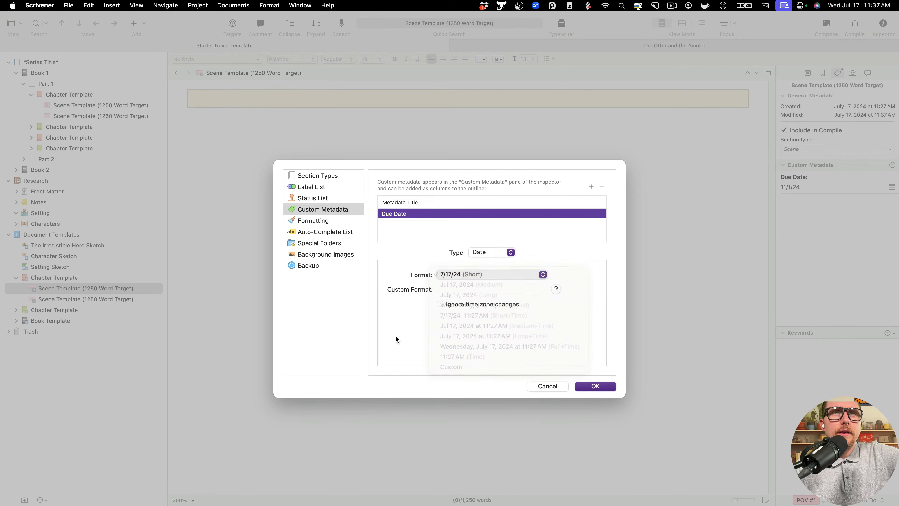
- Try the Checkbox type on the Due Date metadata field and review the other field types
left_click(490, 252)
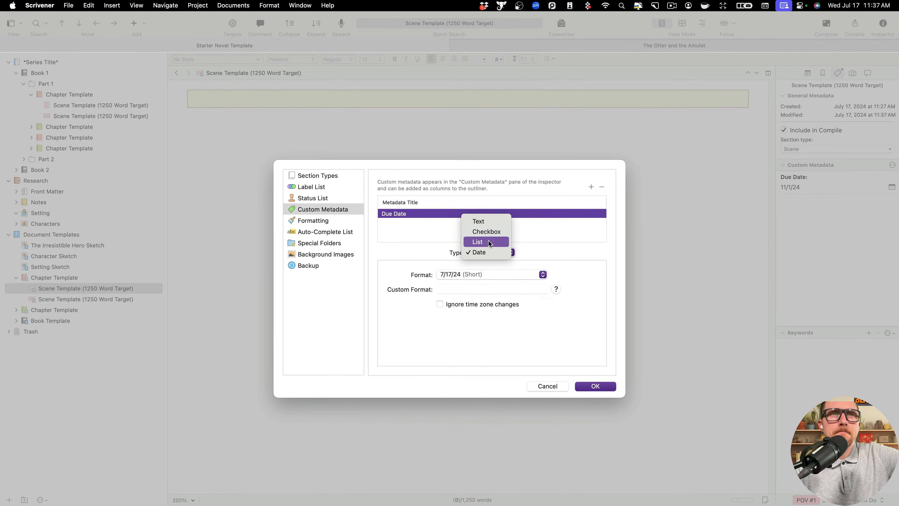
left_click(499, 232)
left_click(502, 255)
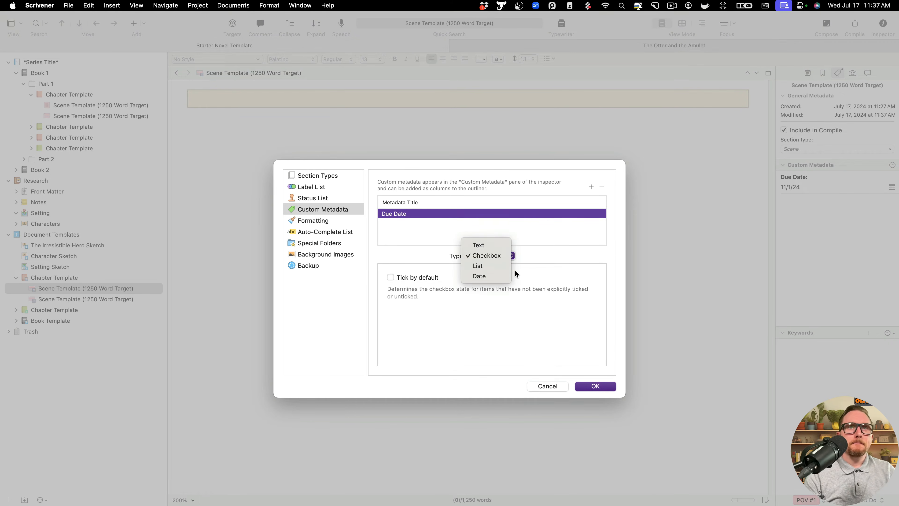
left_click(426, 277)
- Add a custom metadata field titled To Do with type Checkbox and apply the project settings
left_click(591, 188)
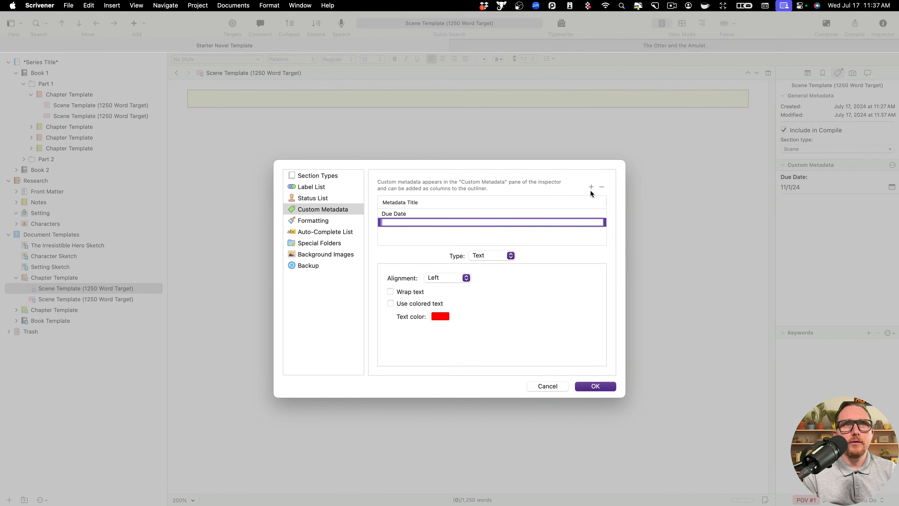
type("TO")
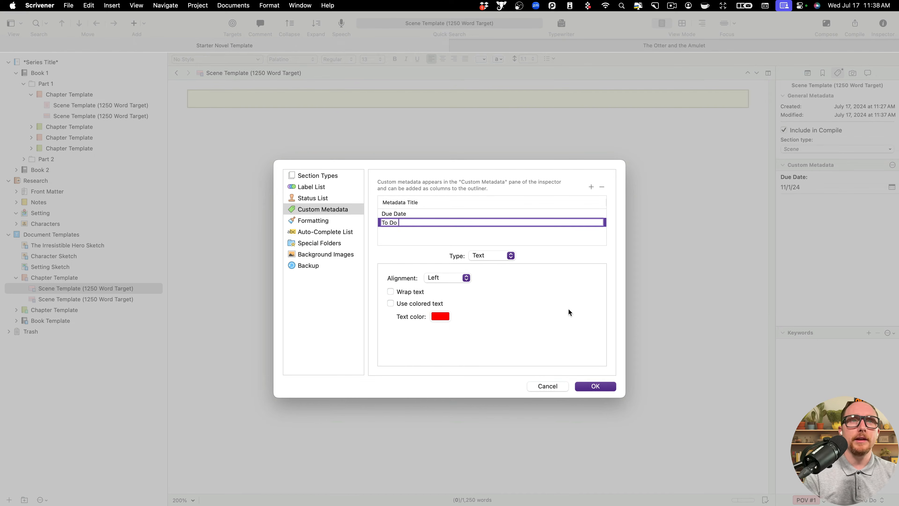
left_click(509, 256)
left_click(496, 264)
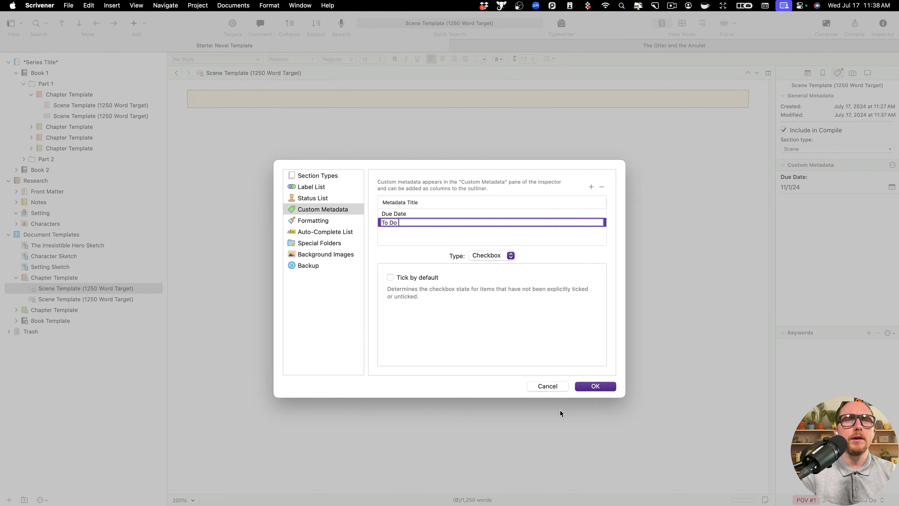
left_click(594, 387)
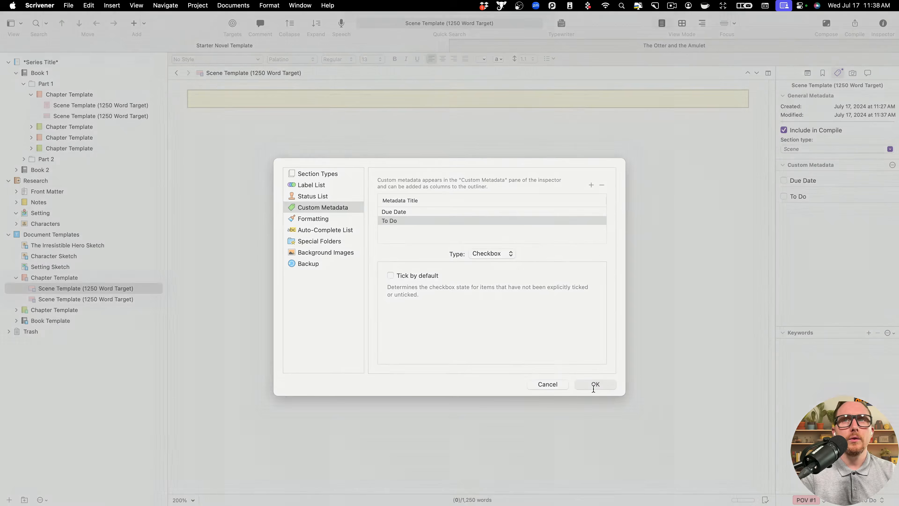
- Test the To Do checkbox on both scenes of Book 1's first chapter, leaving it ticked on each
left_click(131, 299)
left_click(124, 288)
left_click(101, 116)
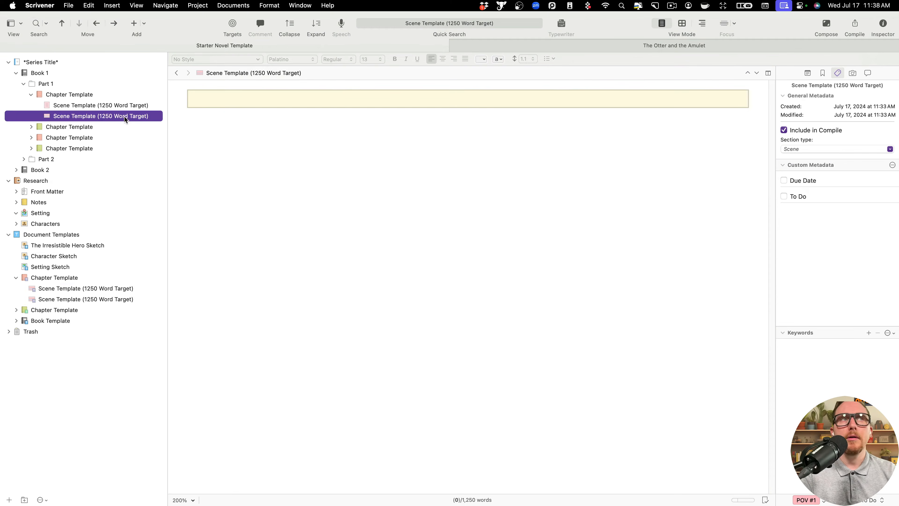
left_click(124, 106)
left_click(784, 196)
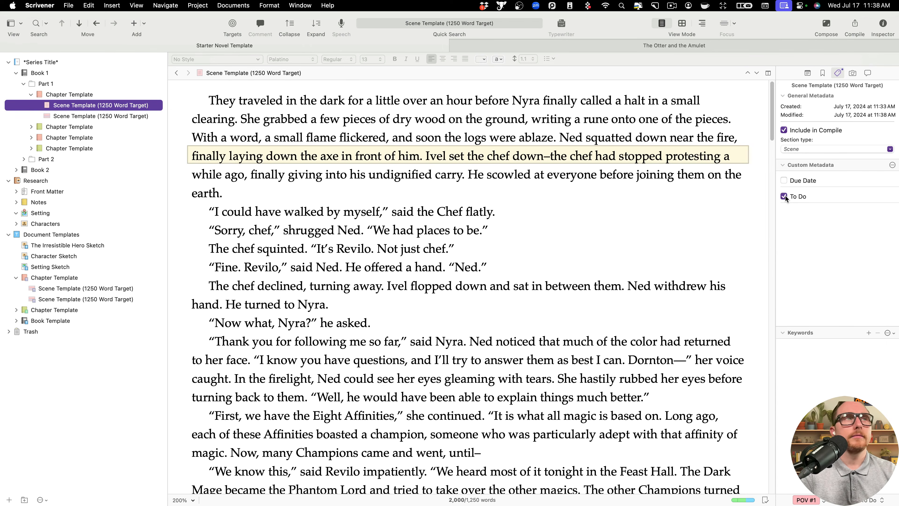
left_click(785, 197)
left_click(145, 115)
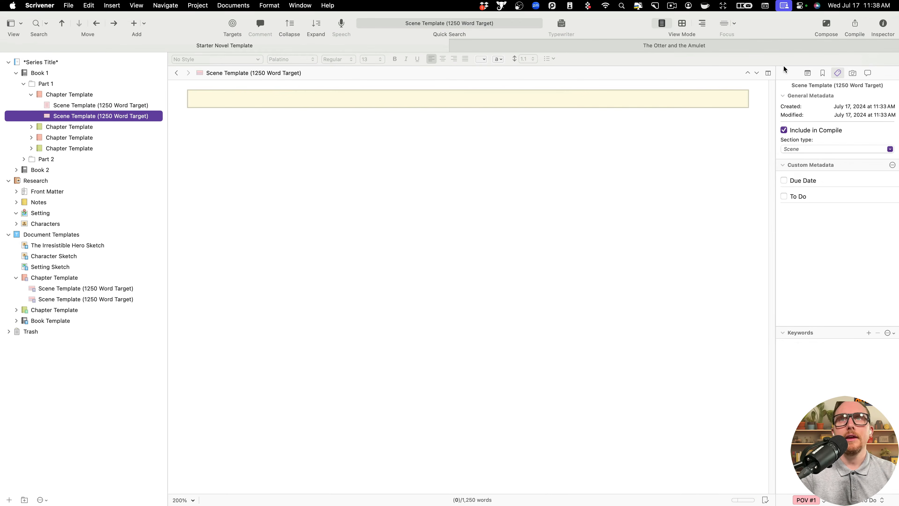
left_click(784, 196)
left_click(129, 107)
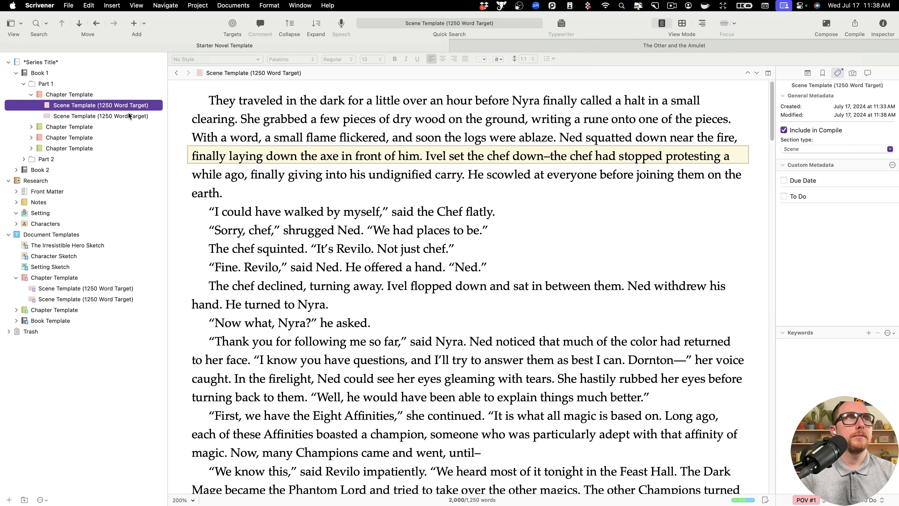
left_click(784, 196)
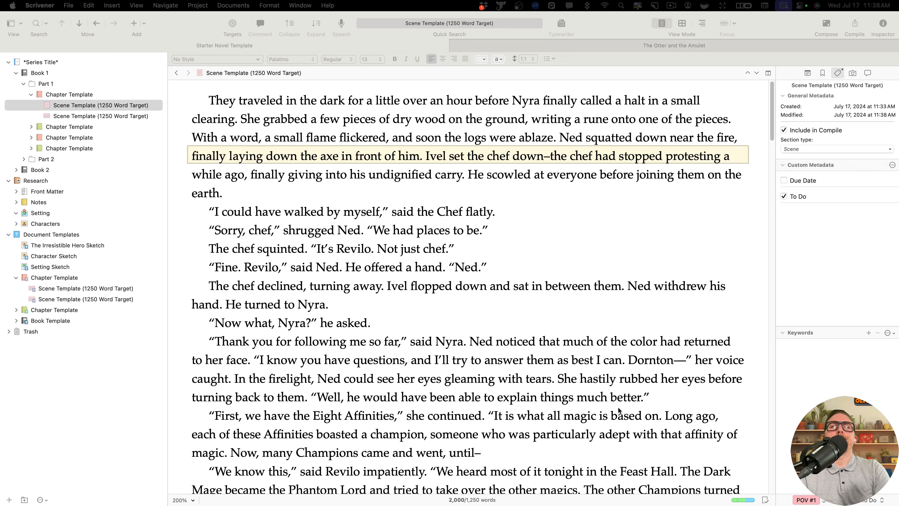
- Check the custom metadata fields on the first Chapter Template and its two scene templates in Document Templates
left_click(607, 410)
scroll(486, 407, "down", 3)
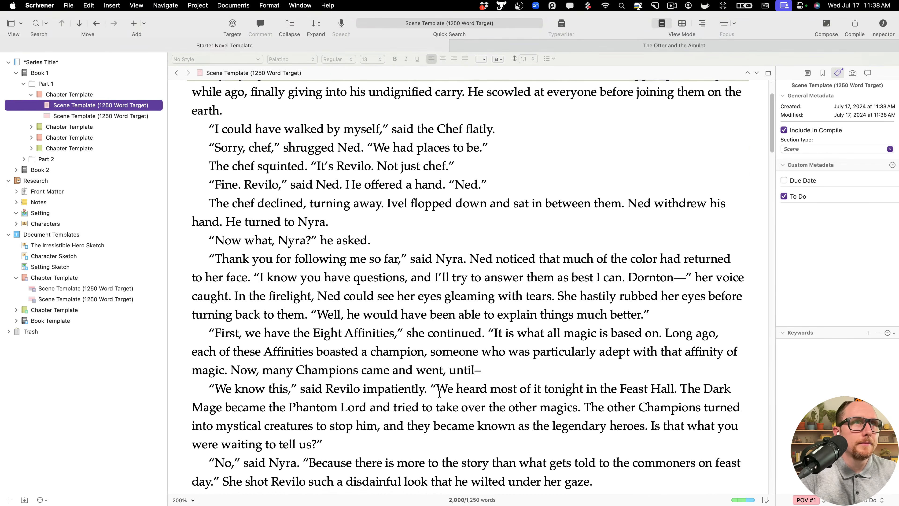
scroll(350, 386, "up", 3)
left_click(88, 287)
left_click(94, 299)
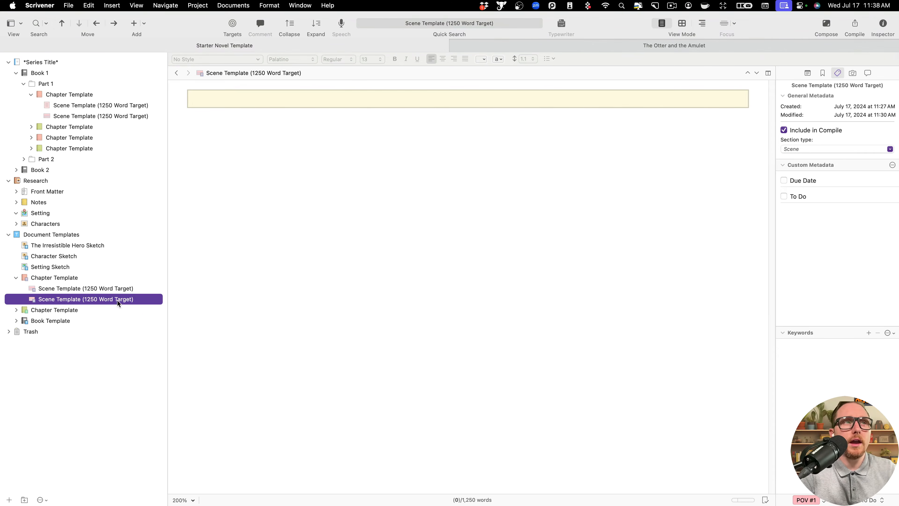
left_click(130, 289)
left_click(130, 300)
left_click(97, 290)
left_click(75, 279)
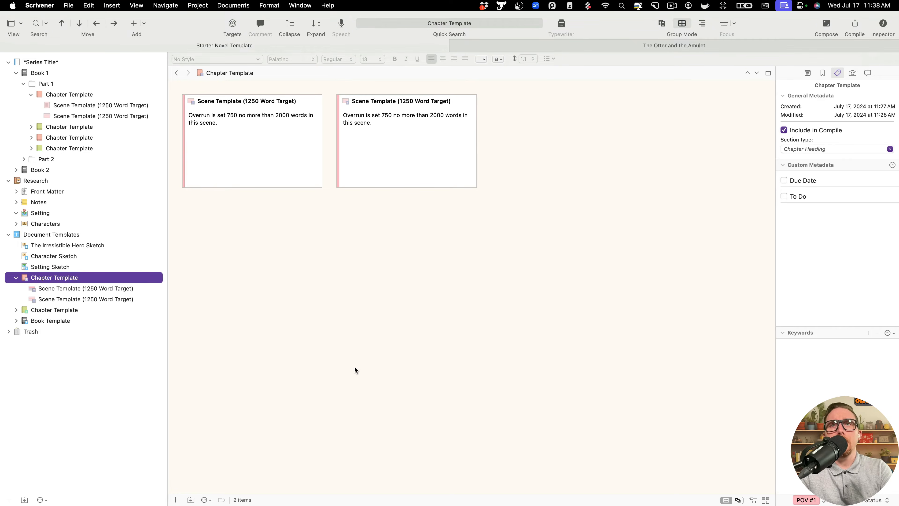
left_click(845, 176)
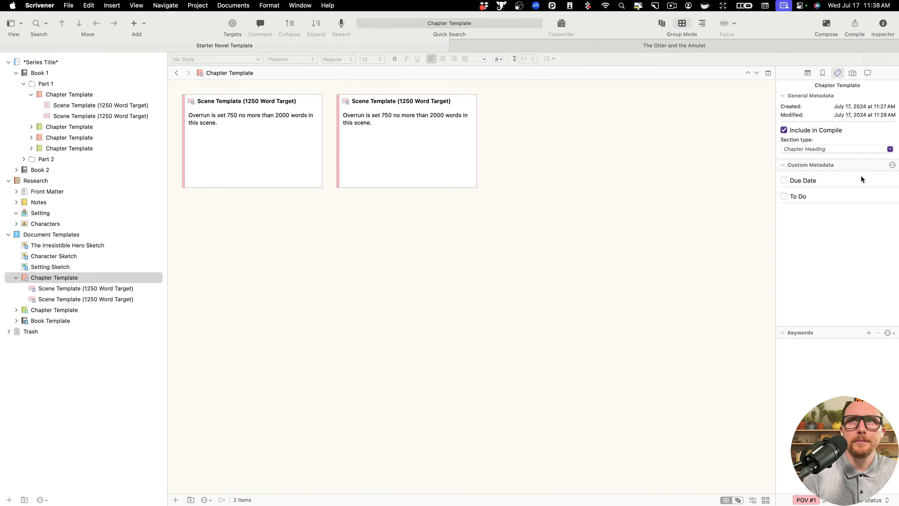
- Set the Due Date custom metadata field's type to Date in the project settings
left_click(893, 165)
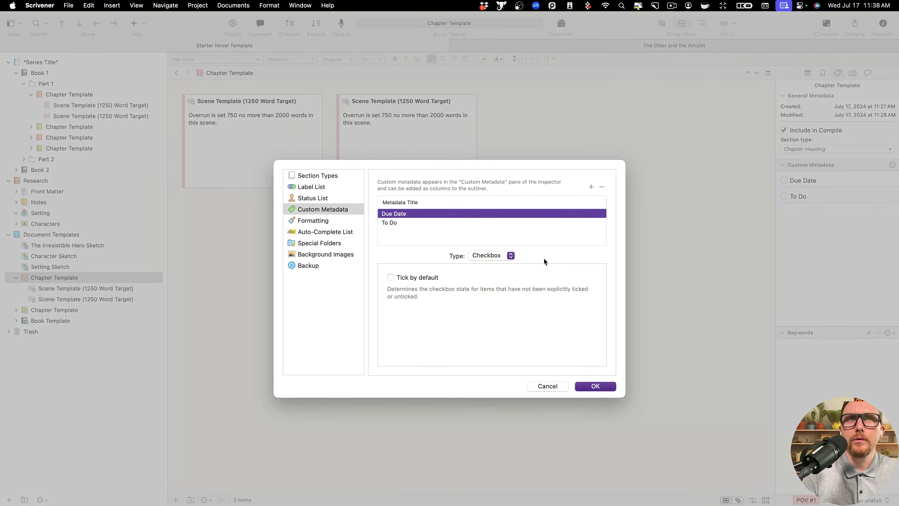
left_click(480, 256)
left_click(485, 270)
left_click(595, 386)
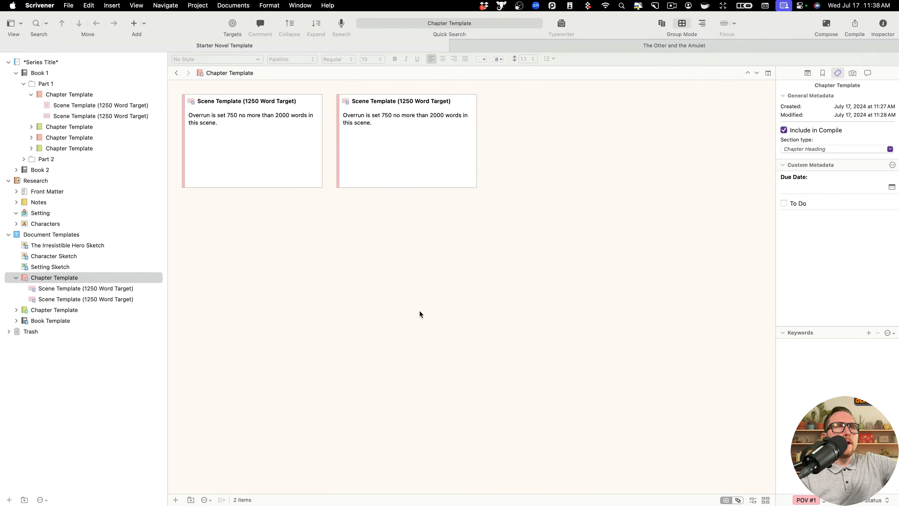
- Collapse Book 1 in the binder and move both Book 1 and Book 2 to the trash
left_click(31, 94)
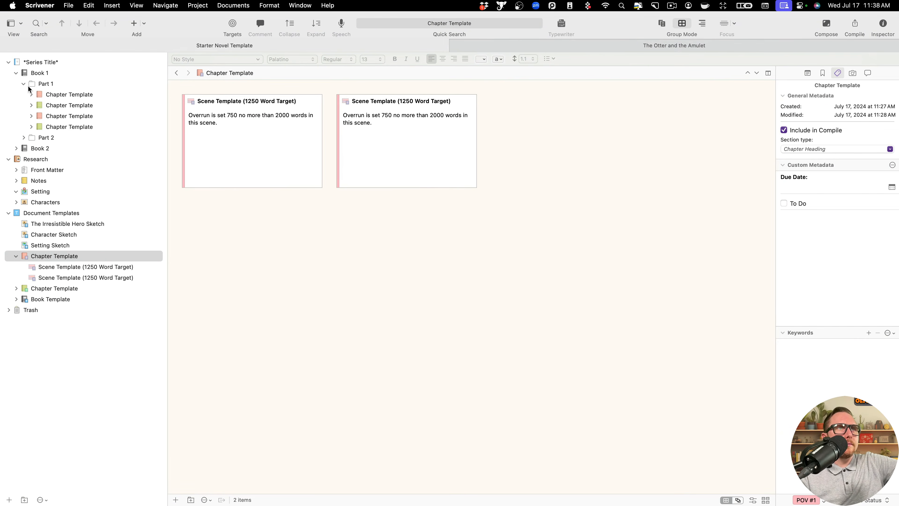
left_click(24, 84)
left_click(17, 73)
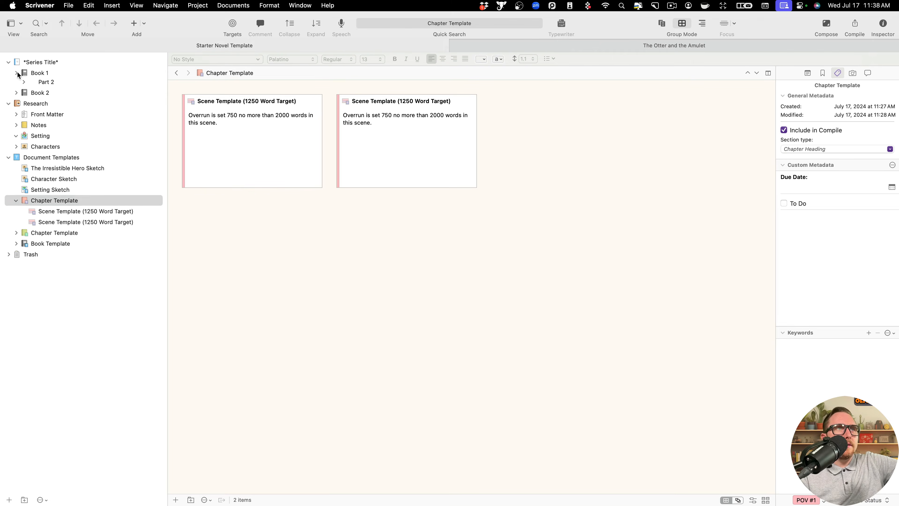
left_click(37, 75)
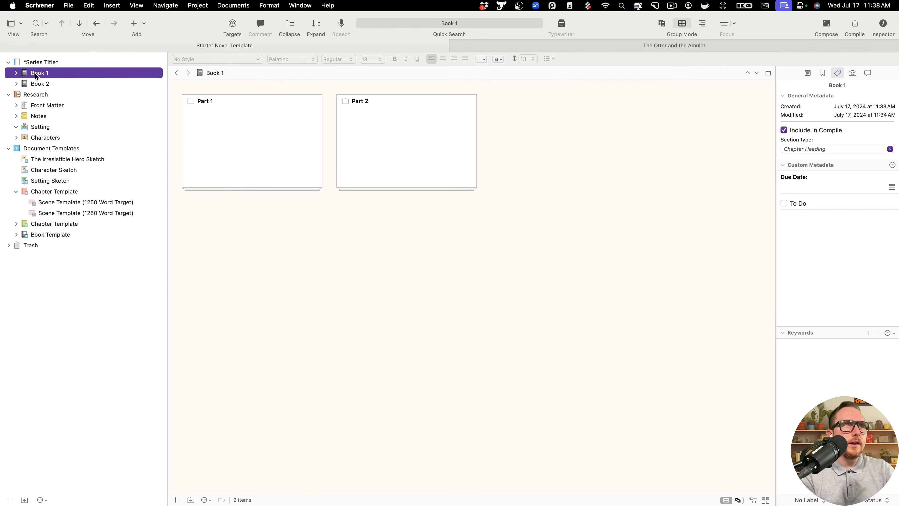
key("shift+Down")
right_click(36, 69)
left_click(82, 97)
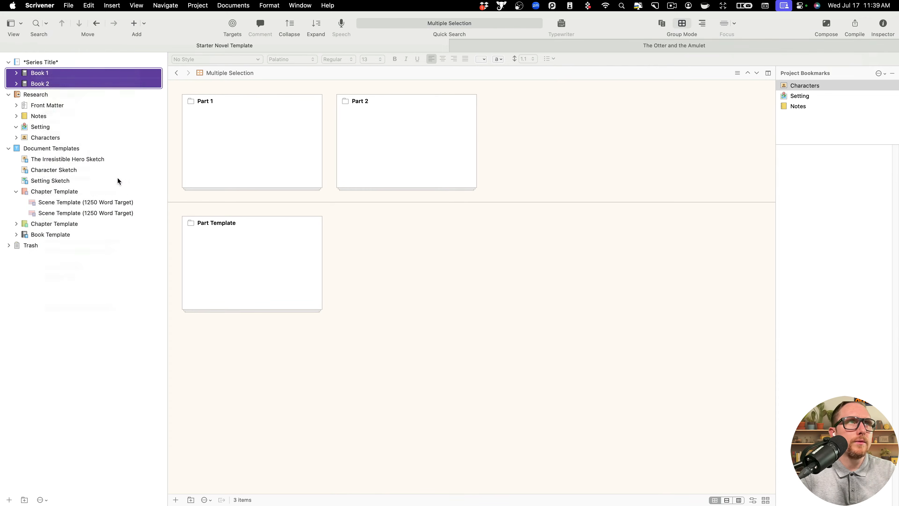
- Collapse the first Chapter Template, the Document Templates folder and the Research folder in the binder
left_click(25, 177)
left_click(16, 170)
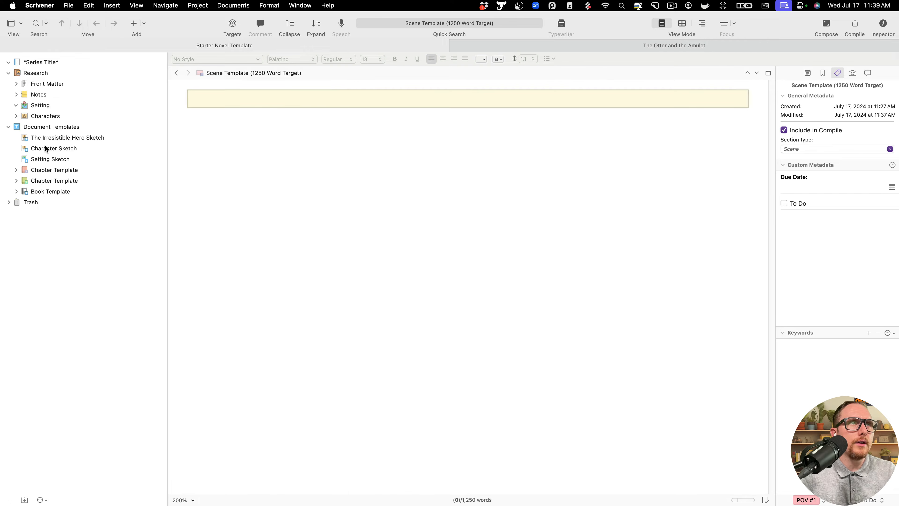
left_click(9, 127)
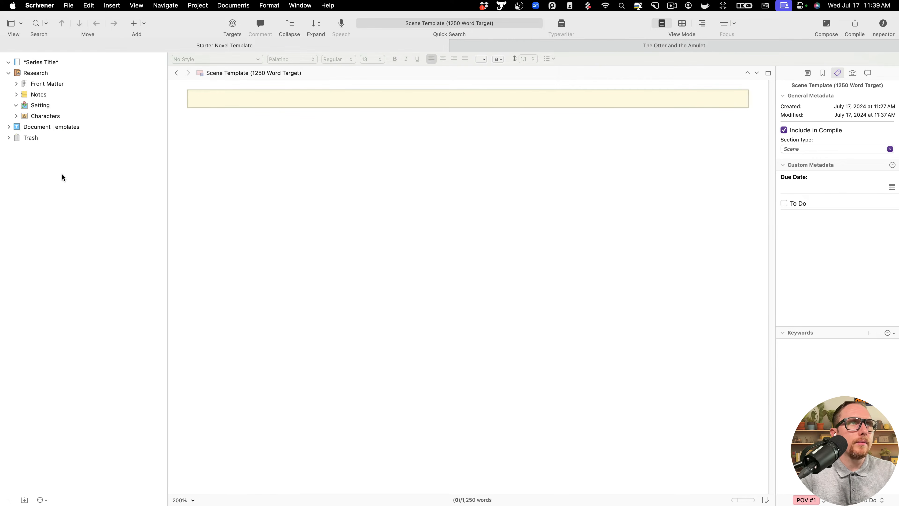
left_click(8, 73)
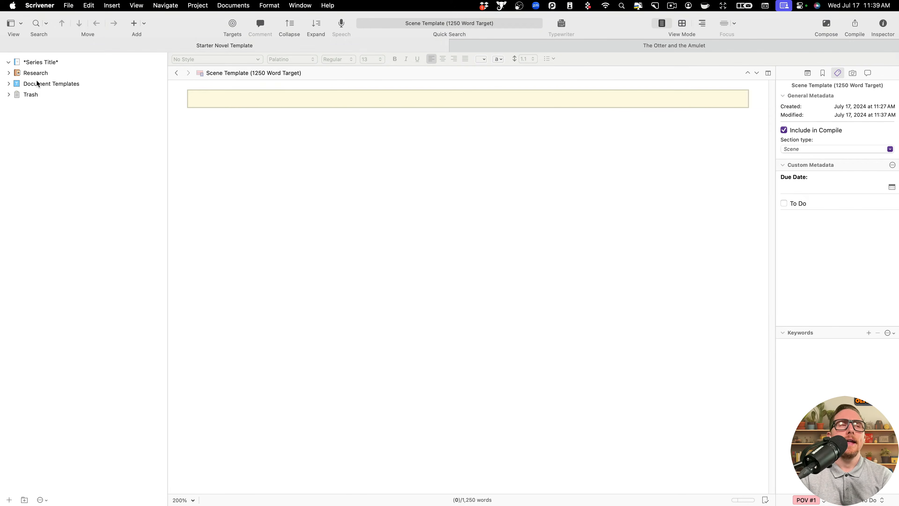
- Start saving the project as a template and title it Starter Test Template
left_click(69, 5)
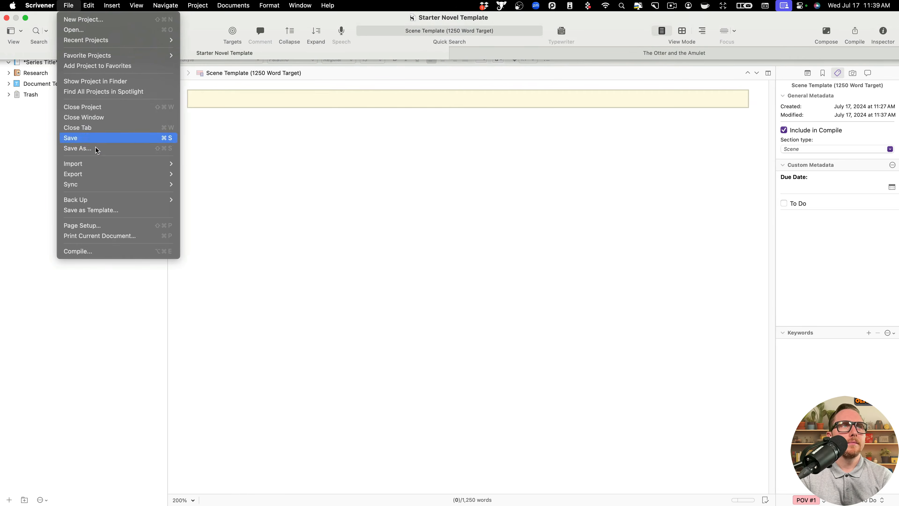
left_click(105, 210)
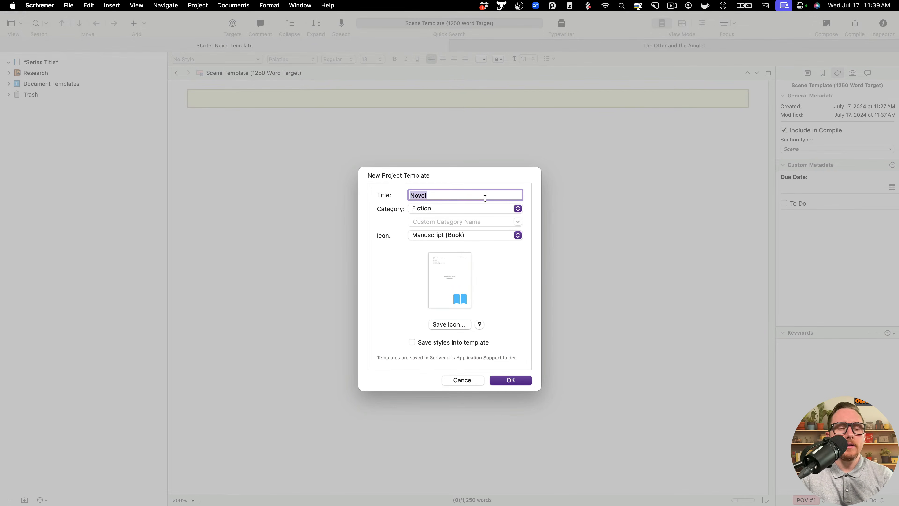
type("TE")
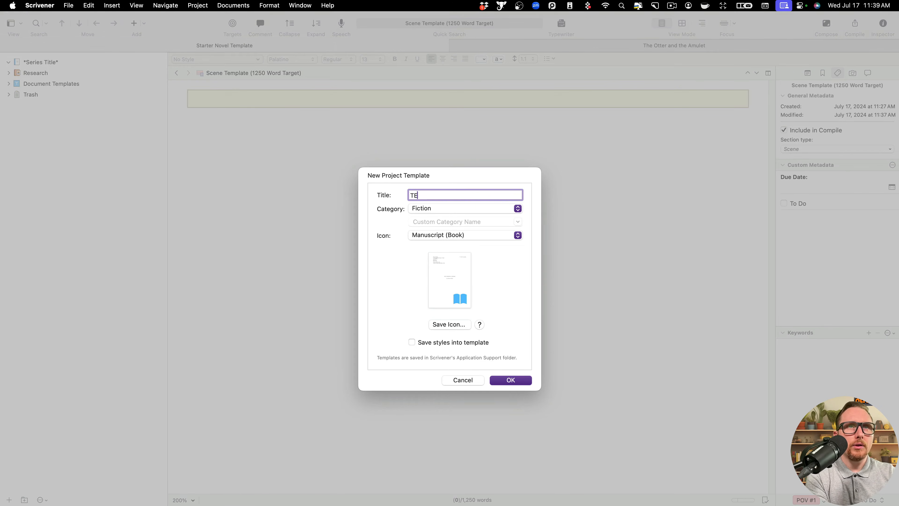
key("BackSpace")
type("Starter T")
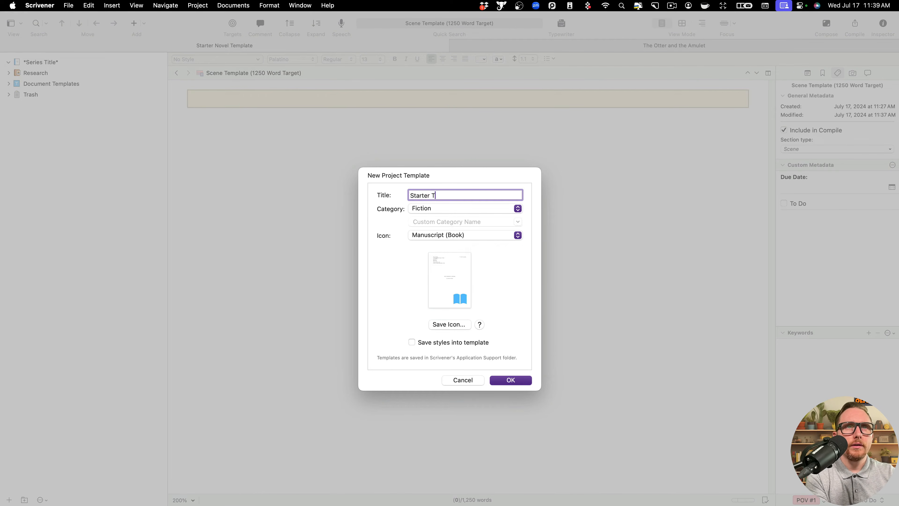
type("est Template")
- Set the template's category to Custom and its custom category name to Writing Mentor
left_click(488, 212)
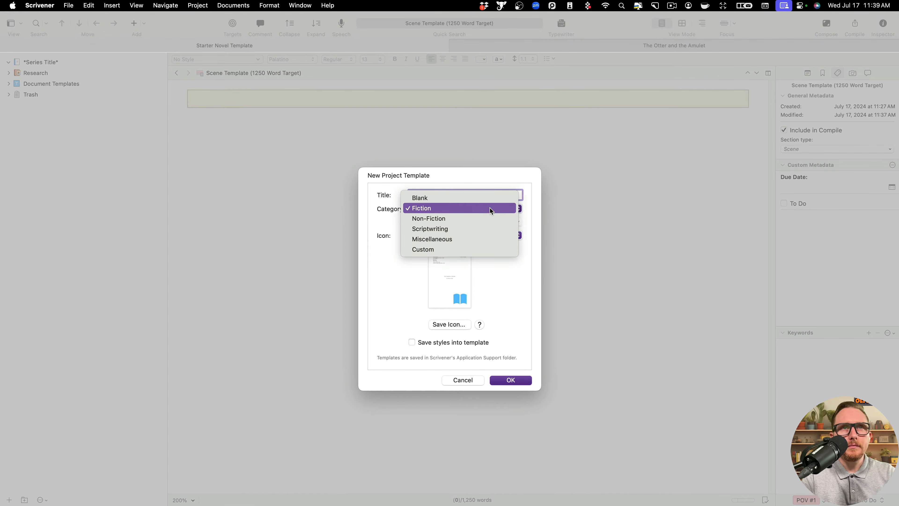
left_click(473, 249)
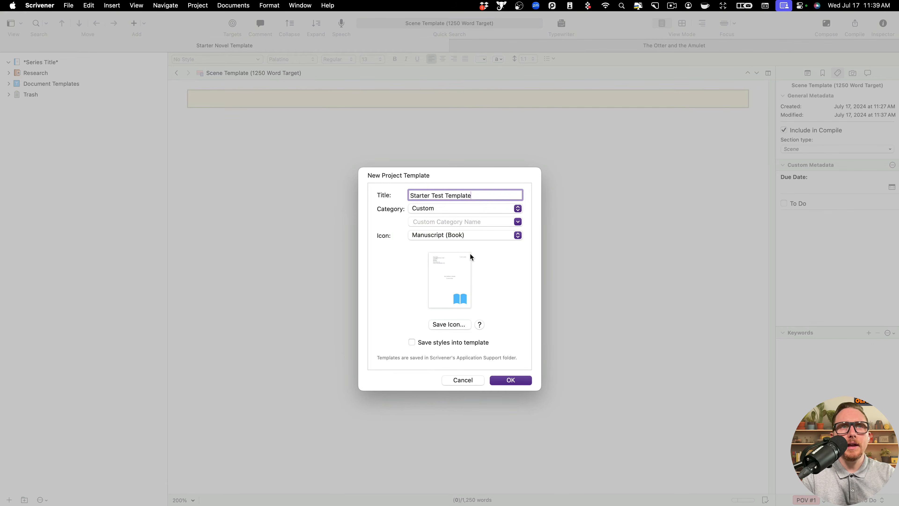
left_click(518, 222)
left_click(508, 236)
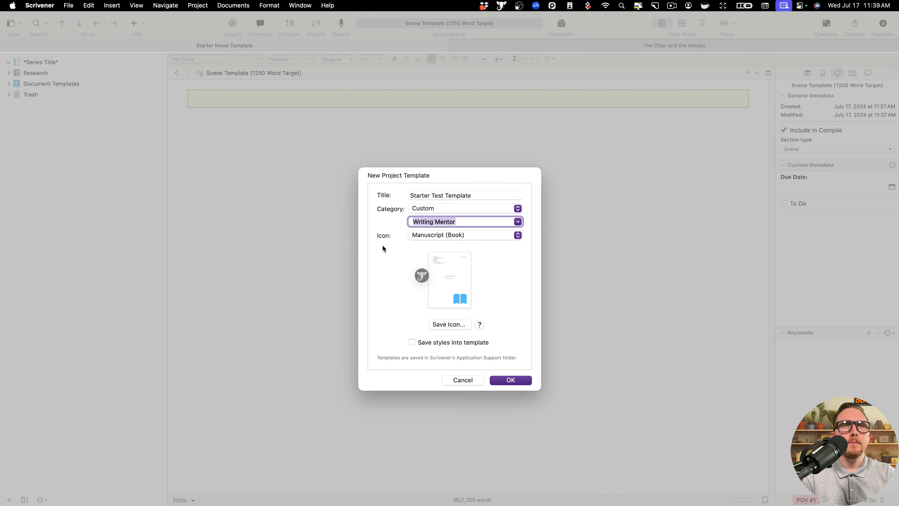
- Give the template the Short Story (Pen) icon and save it under the Writing Mentor category
left_click(459, 235)
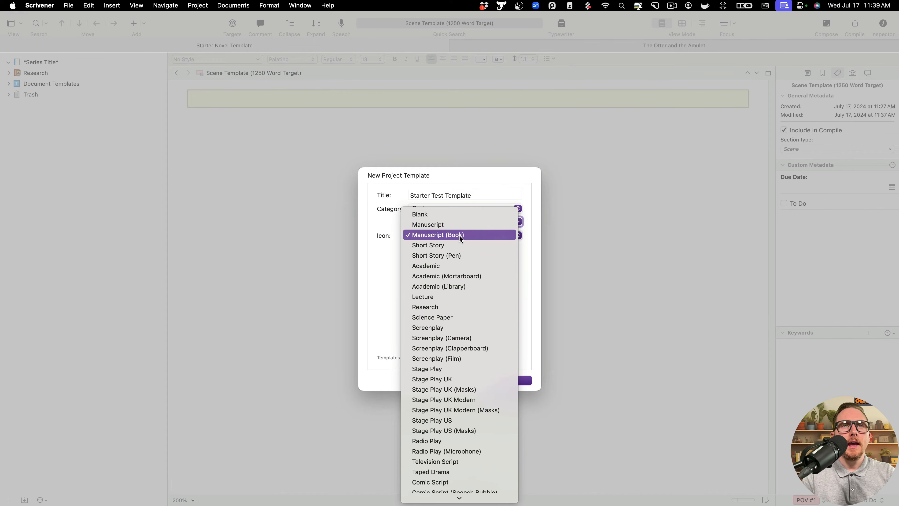
left_click(384, 252)
left_click(462, 237)
left_click(523, 268)
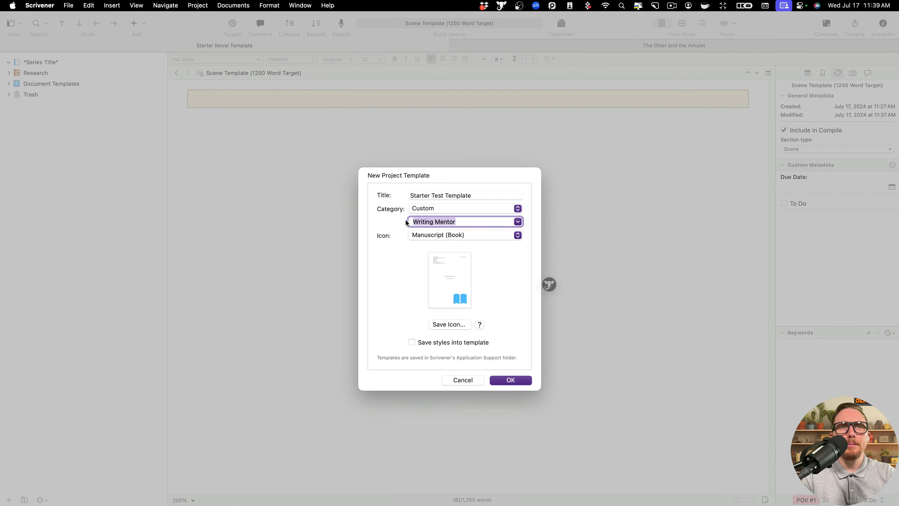
left_click(487, 236)
left_click(446, 492)
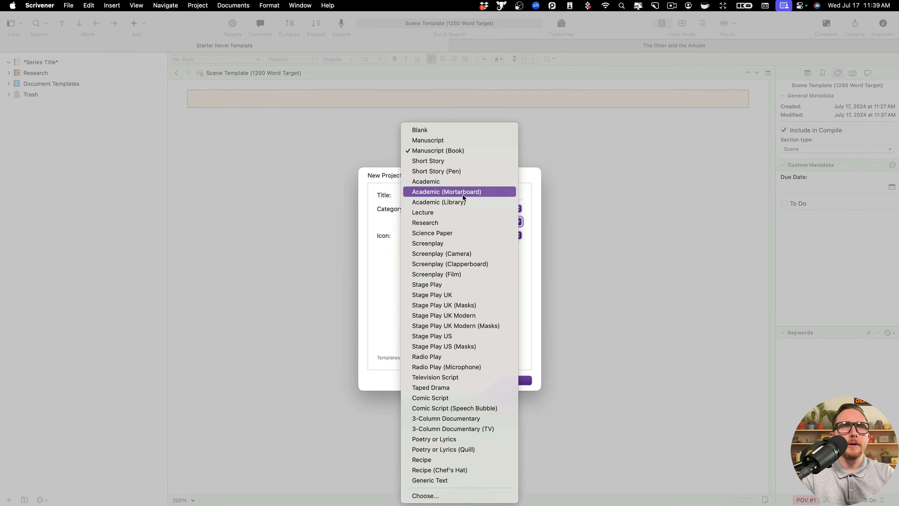
left_click(463, 172)
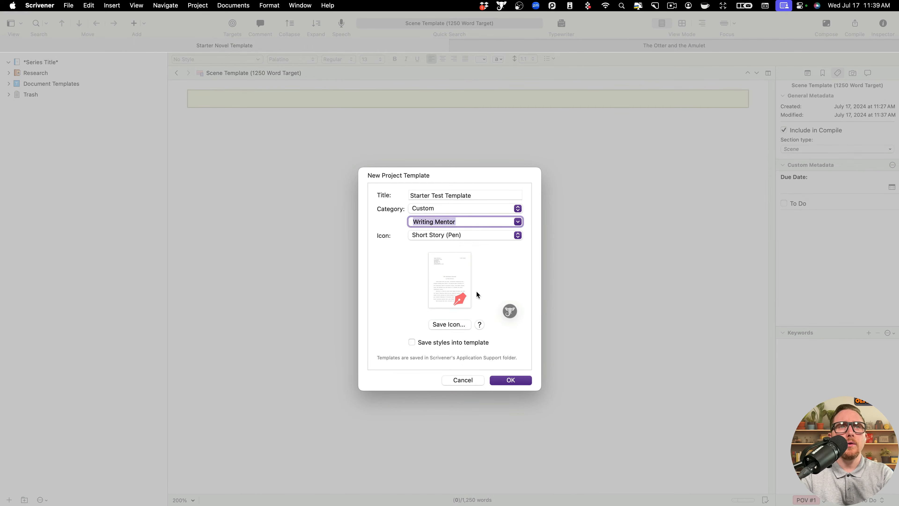
left_click(479, 222)
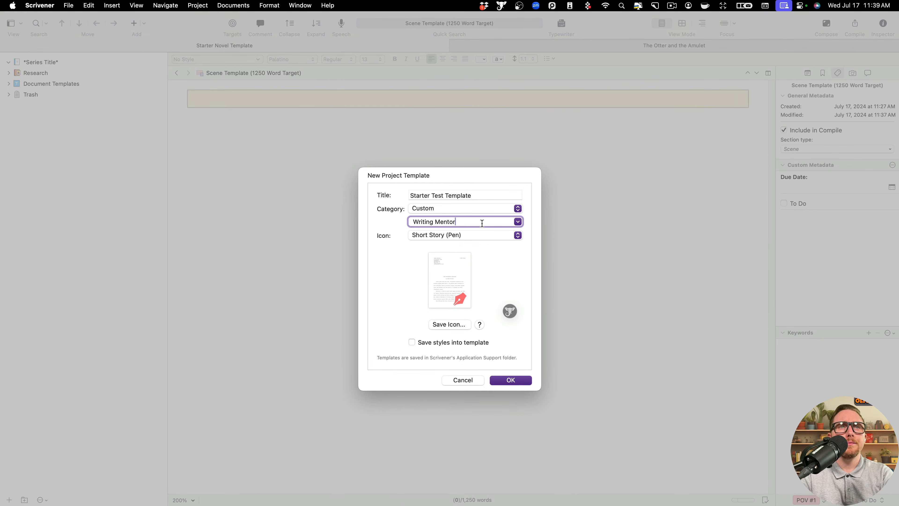
left_click(514, 381)
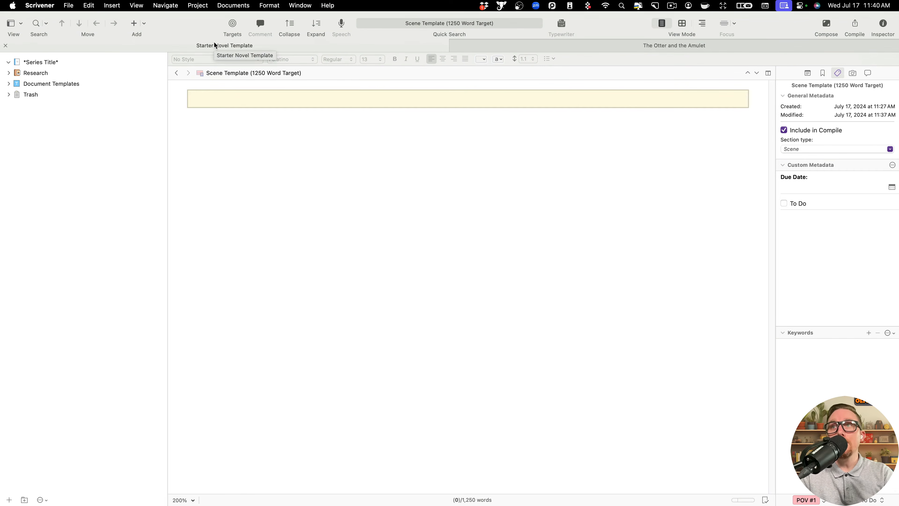
- Start a new project and select Starter Test Template in the Writing Mentor category
left_click(69, 5)
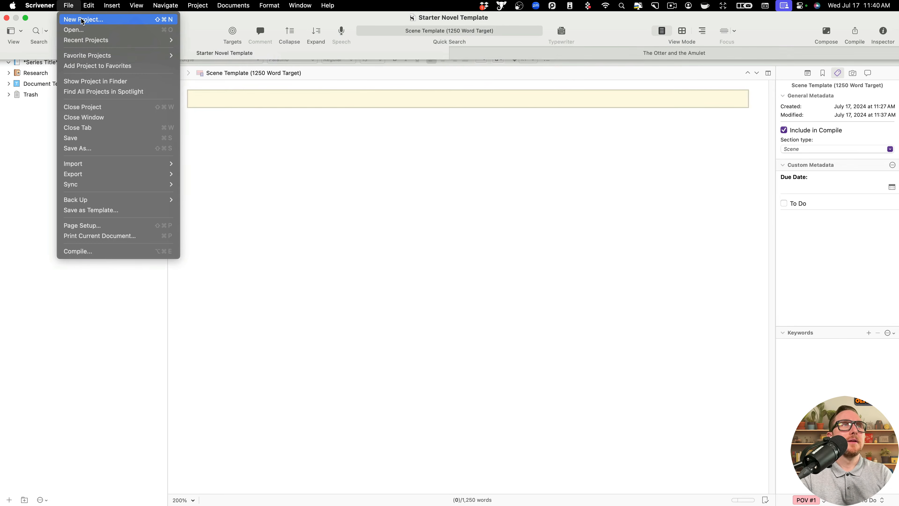
left_click(81, 18)
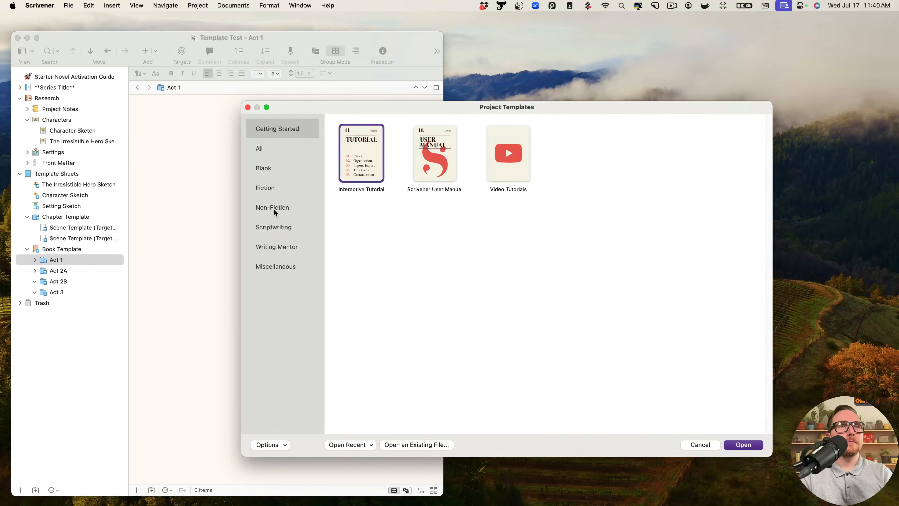
left_click(289, 247)
left_click(437, 171)
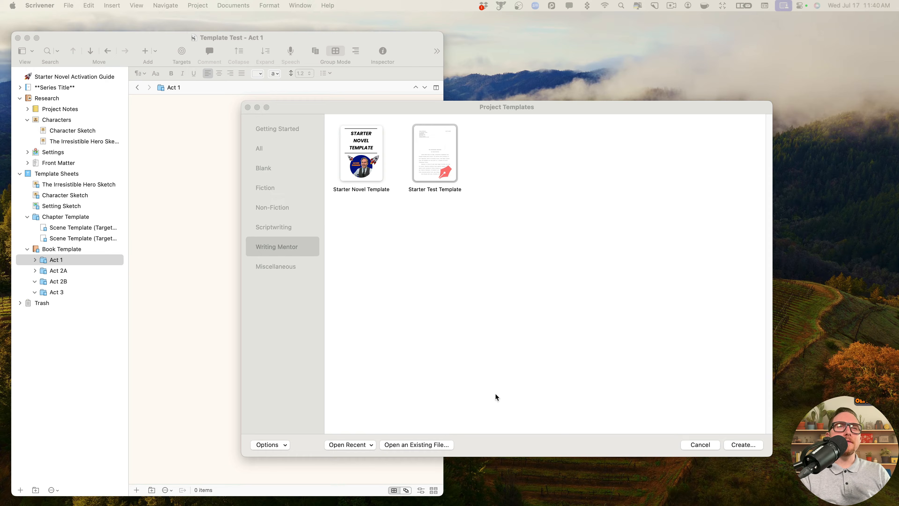
left_click(441, 174)
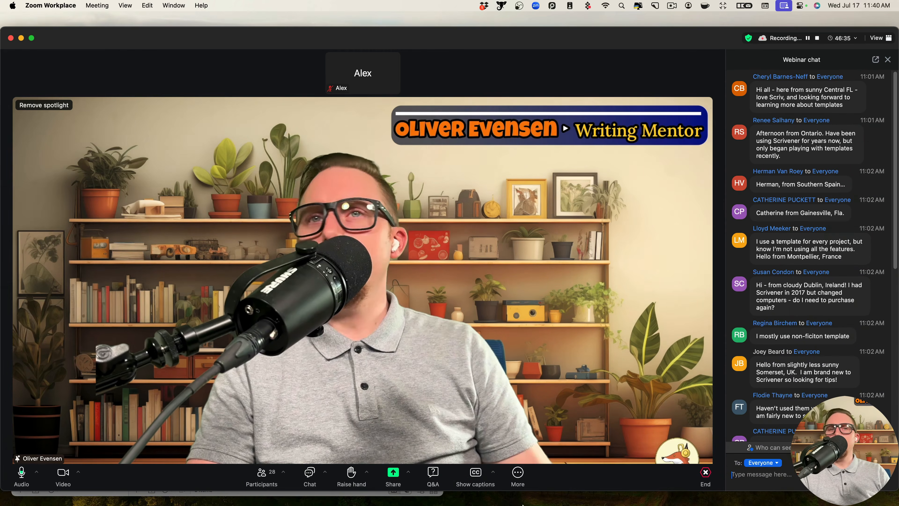
- Share Desktop 3 with the webinar participants in Zoom
left_click(393, 475)
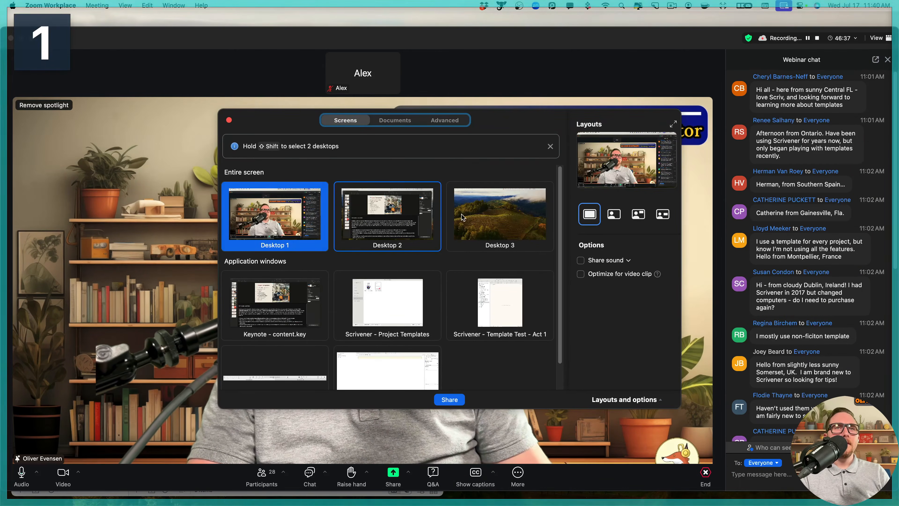
left_click(499, 216)
left_click(449, 399)
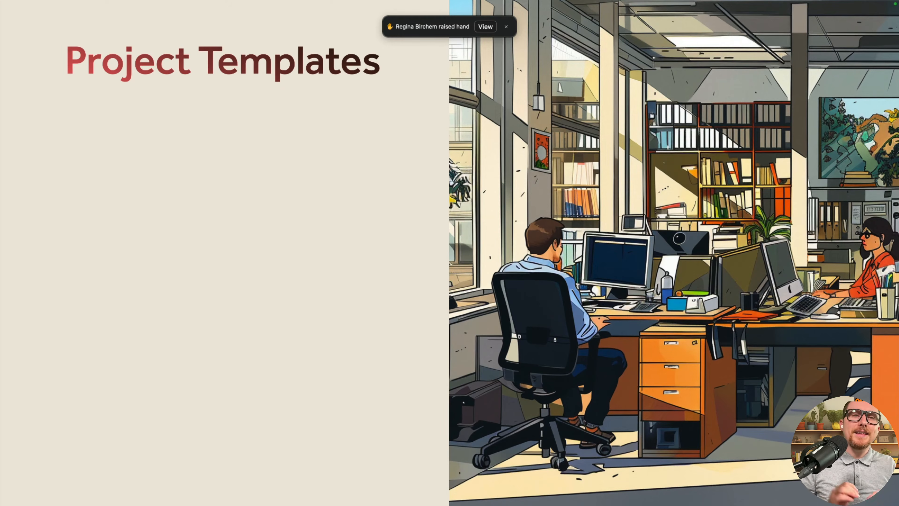
key("Right")
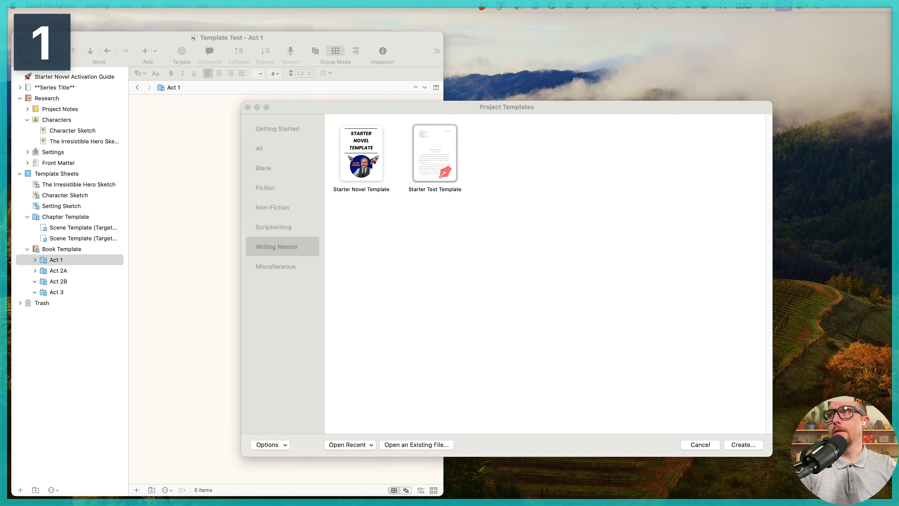
left_click(571, 295)
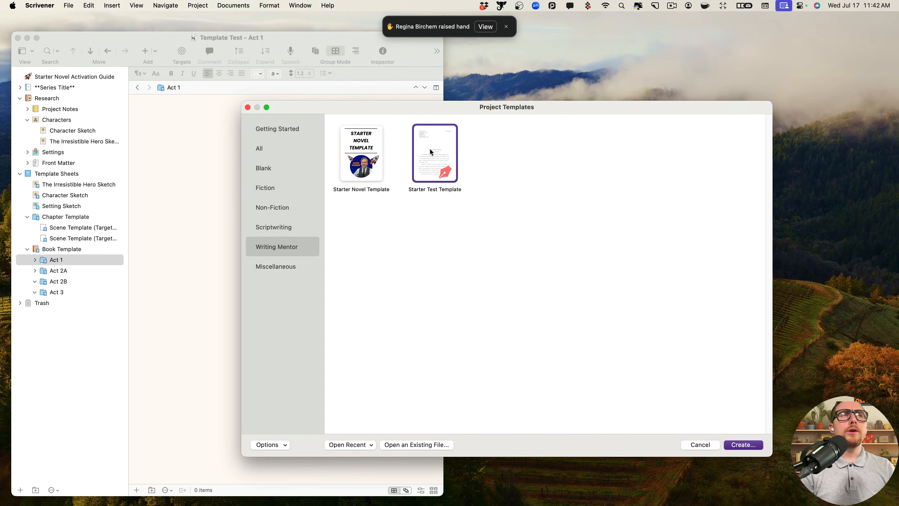
key("ctrl+Right")
key("ctrl+Left")
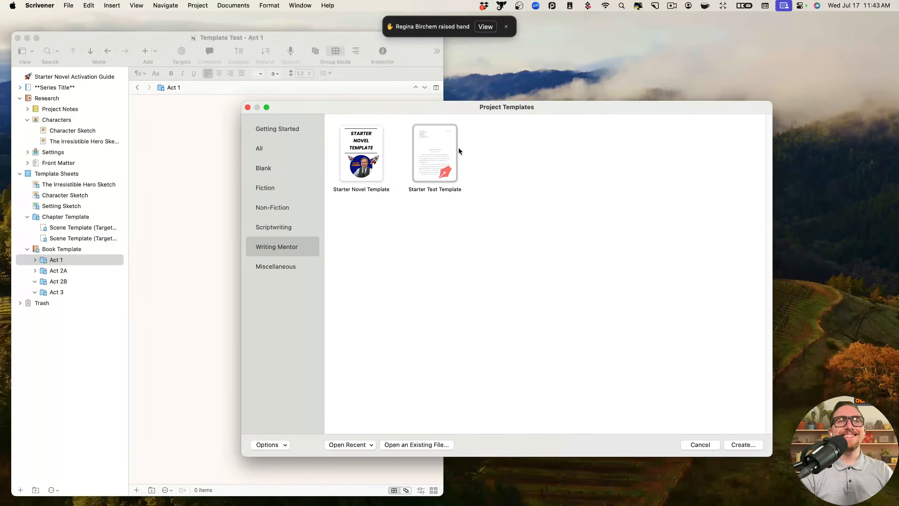
- Bring the Template Test project window to the front and move it away from the corner of the desktop
left_click(458, 152)
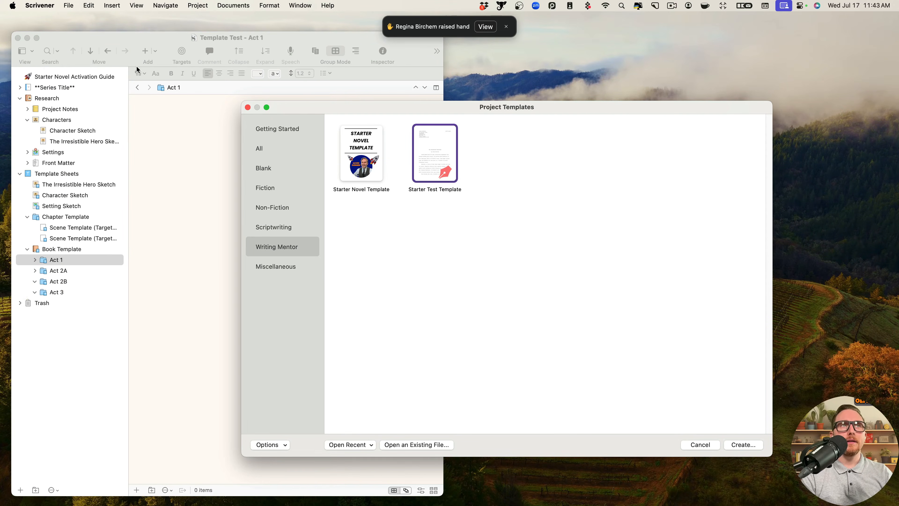
left_click(212, 36)
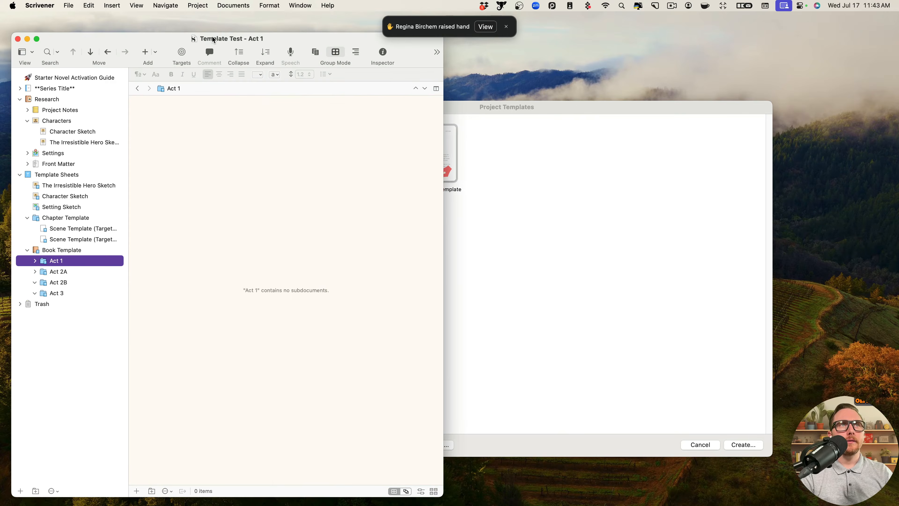
left_click_drag(213, 39, 278, 85)
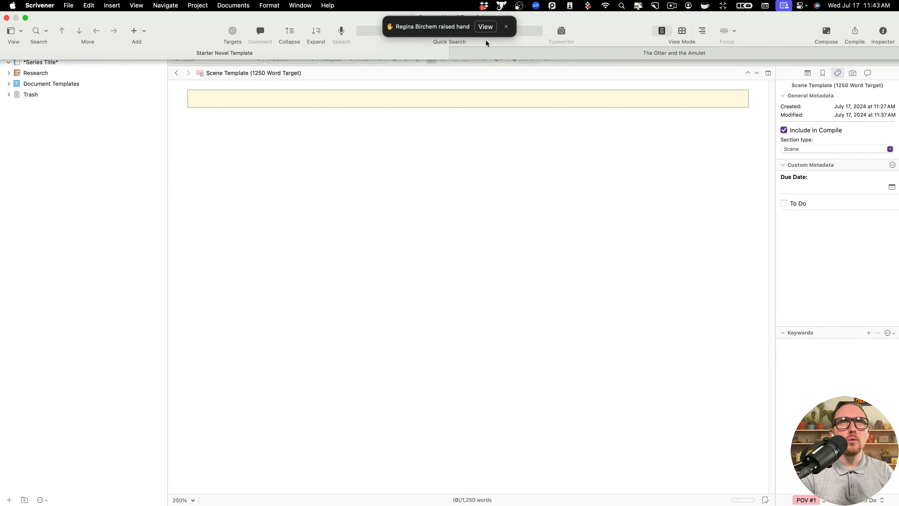
- Reveal the Scrivener Projects folder containing the open project in Finder and select the Starter Novel Template file
right_click(449, 17)
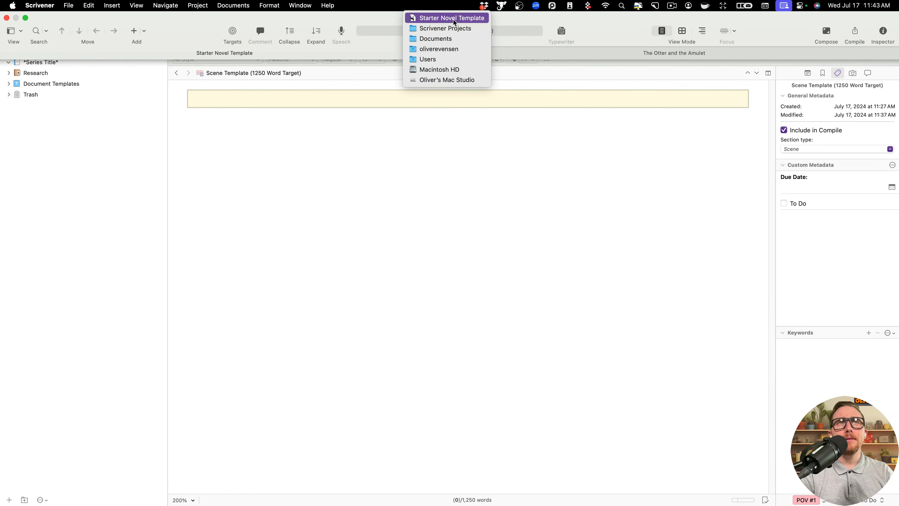
left_click(449, 18)
right_click(454, 18)
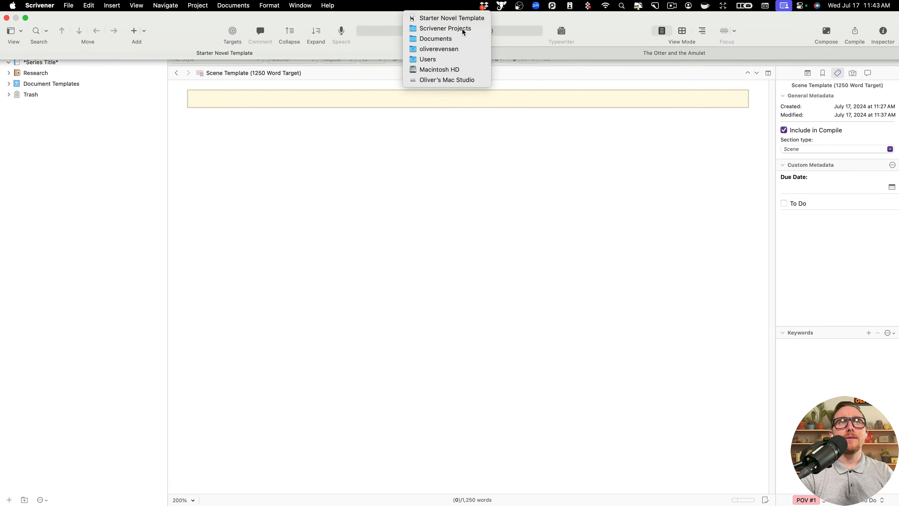
left_click(463, 29)
left_click(470, 67)
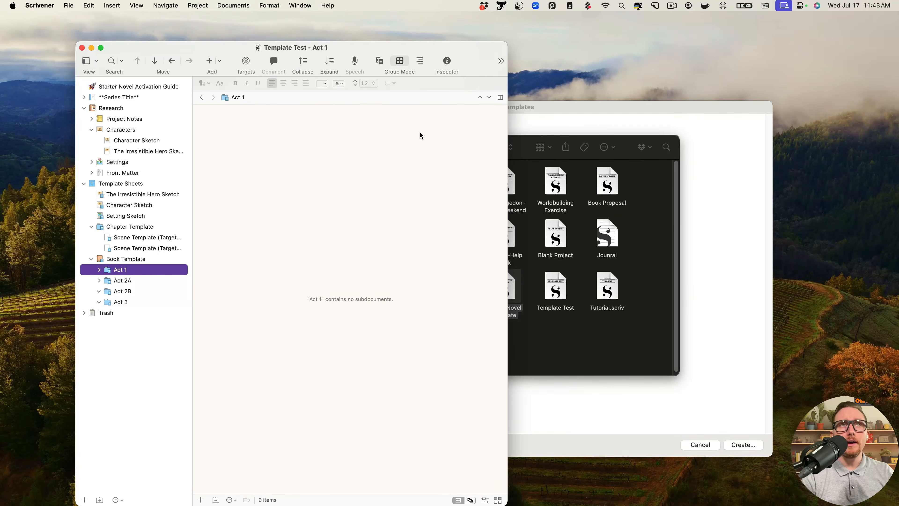
left_click(586, 314)
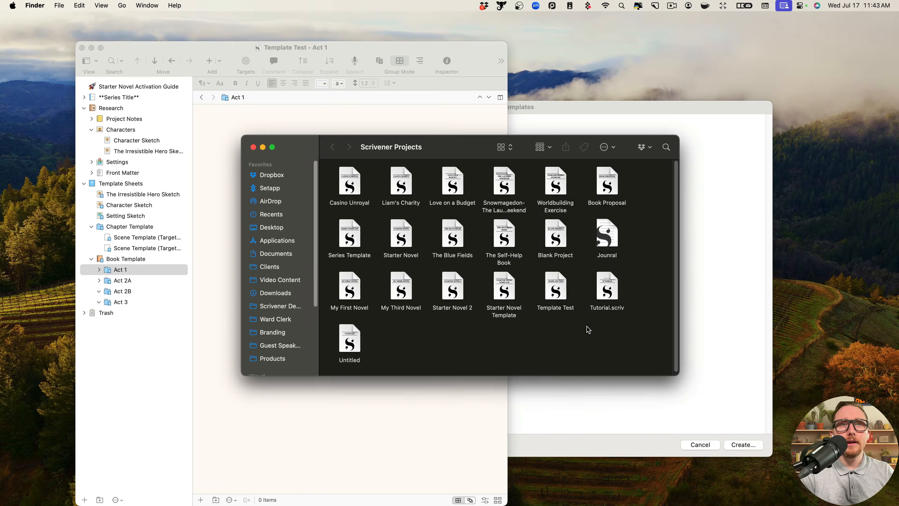
left_click(502, 298)
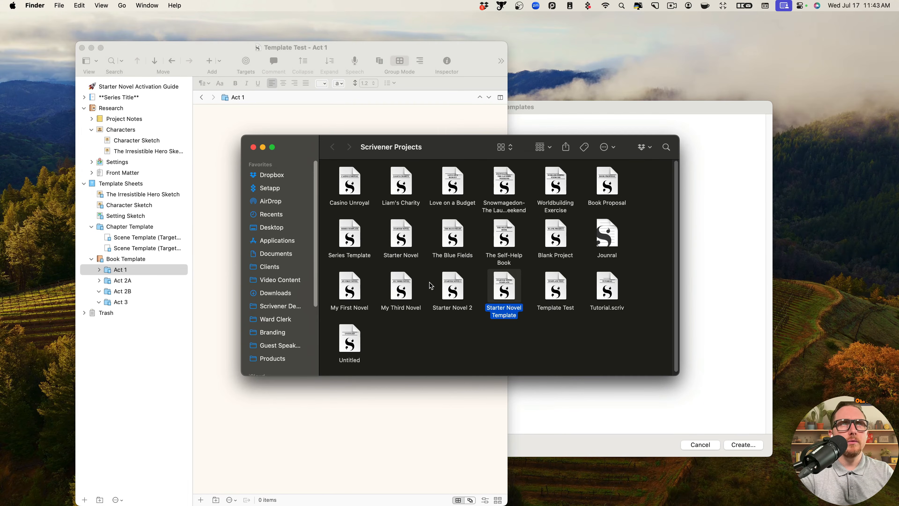
- Check the Scrivener Projects folder's path and open the Starter Novel Template project from it
key("ctrl+Right")
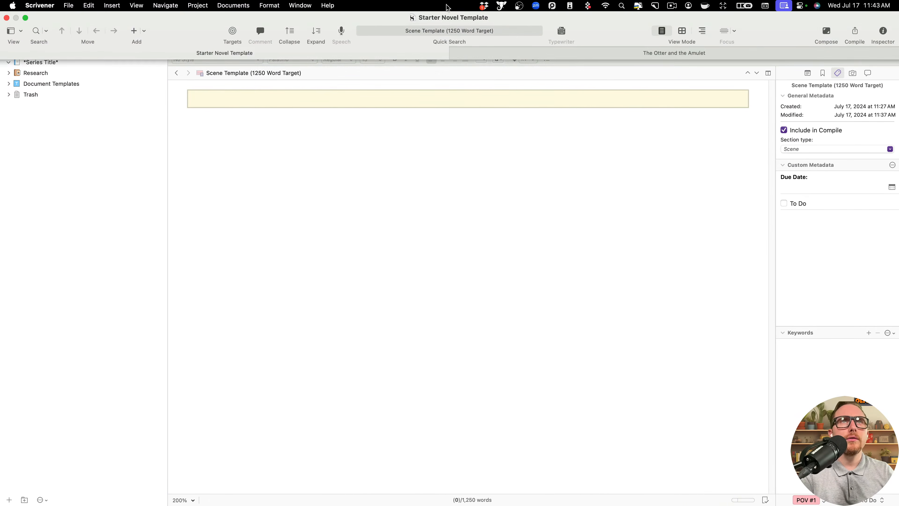
key("ctrl+Left")
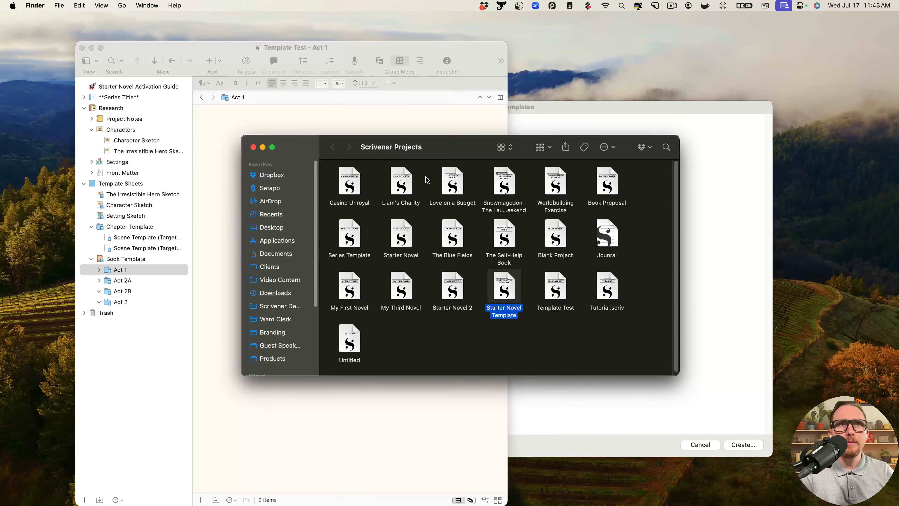
right_click(404, 150)
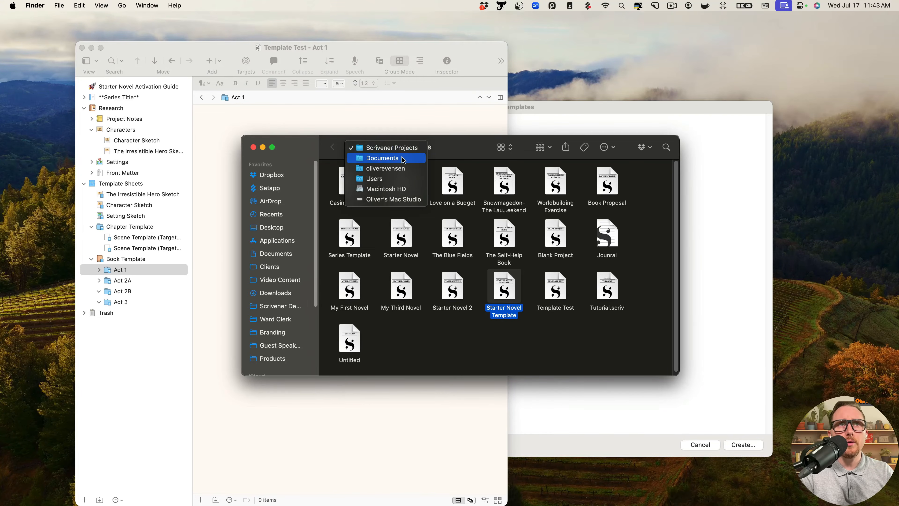
left_click(546, 330)
left_click_drag(509, 315, 510, 313)
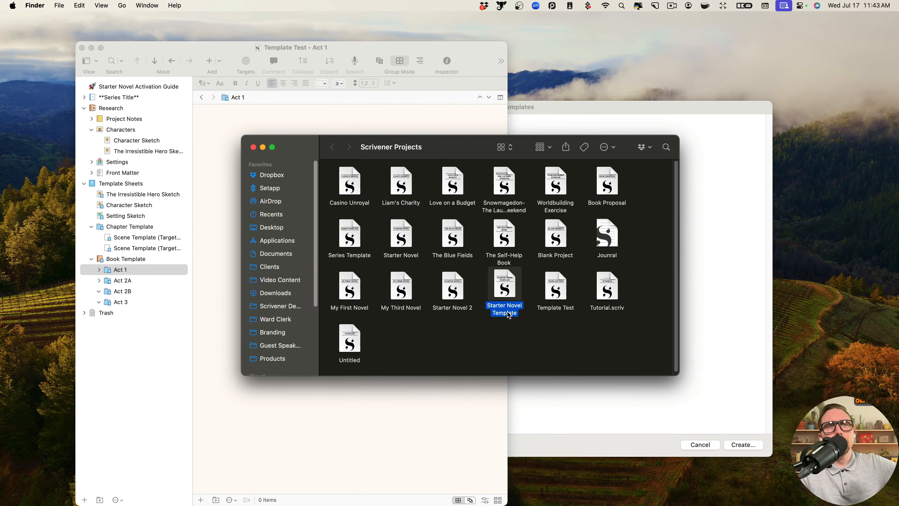
double_click(502, 297)
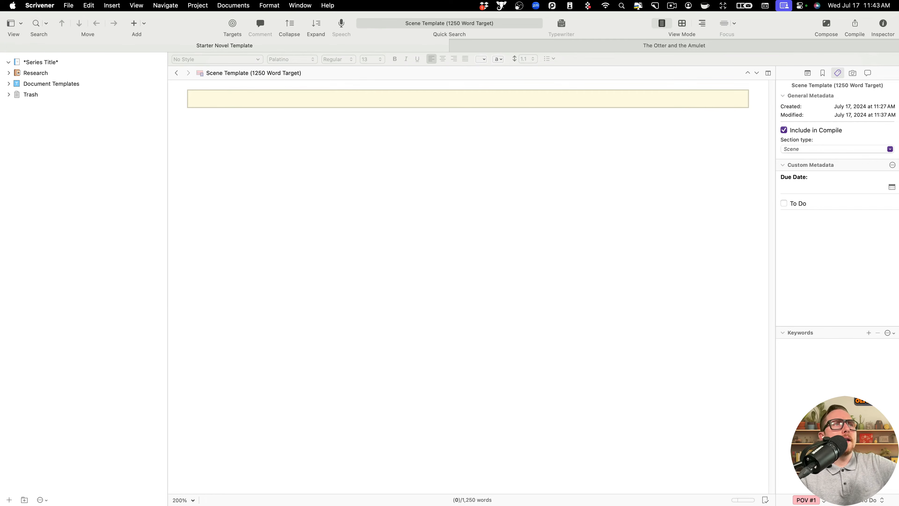
- Copy the Book Template folder from the Template Test project into the Document Templates folder of the Starter Novel Template project
left_click(25, 17)
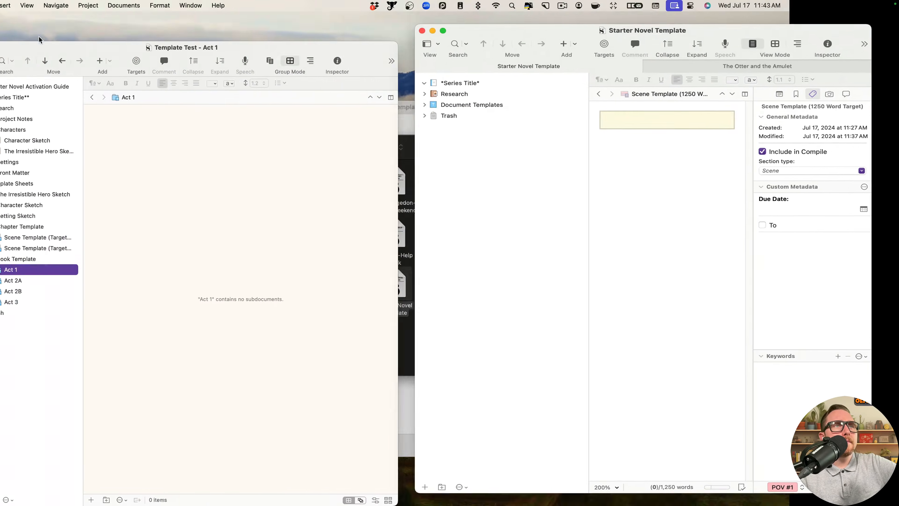
left_click_drag(231, 66, 197, 72)
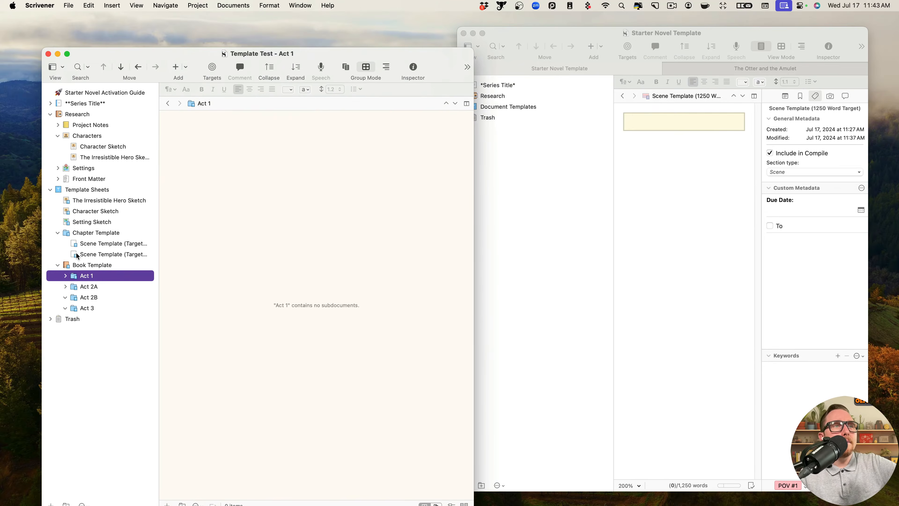
left_click(58, 264)
left_click_drag(81, 267, 507, 108)
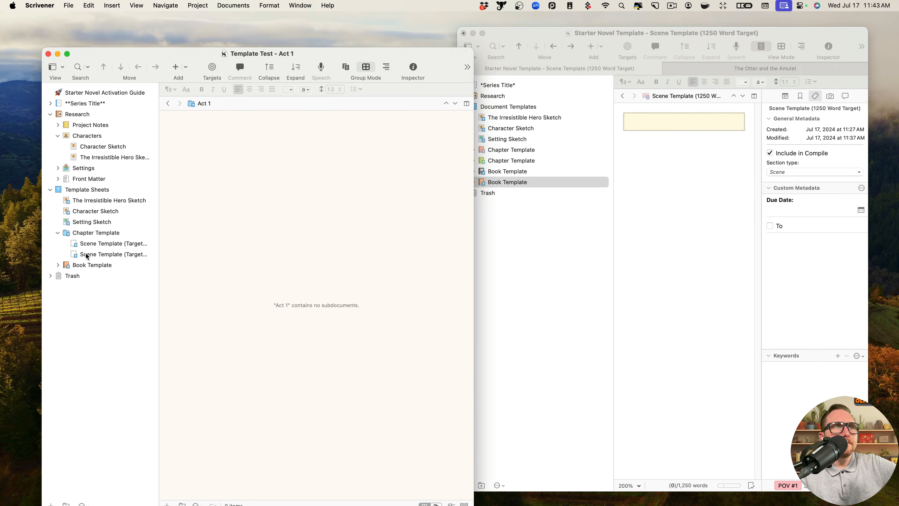
- Collapse the Template Sheets and Characters folders in Template Test and copy its Project Notes folder into Starter Novel Template's Research folder
left_click(58, 233)
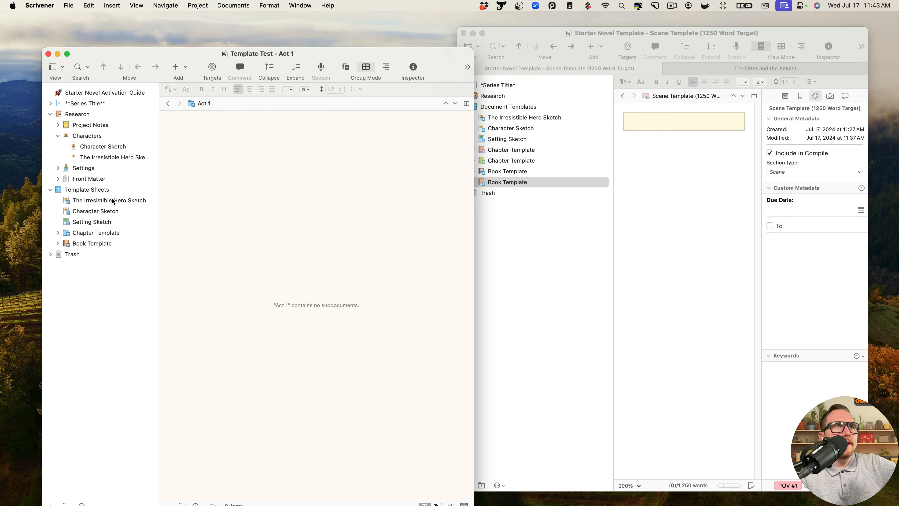
left_click(50, 191)
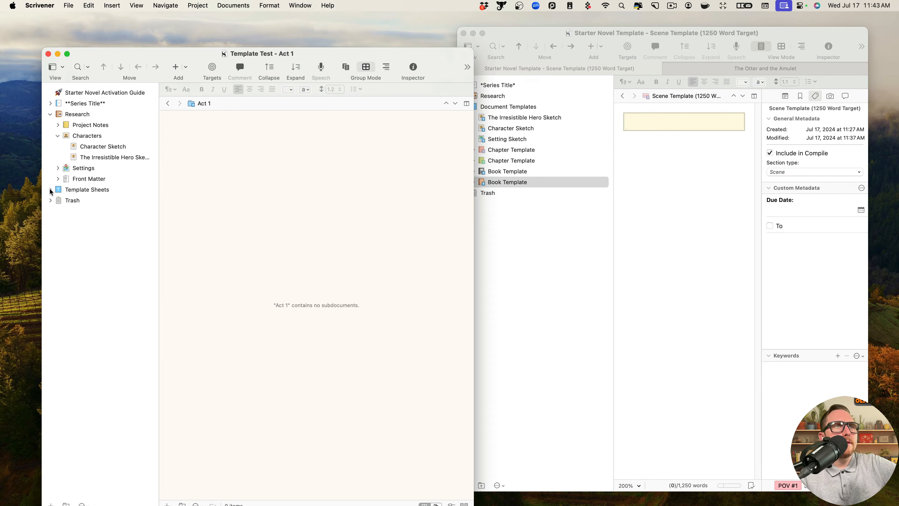
left_click(66, 138)
left_click(64, 138)
left_click(570, 293)
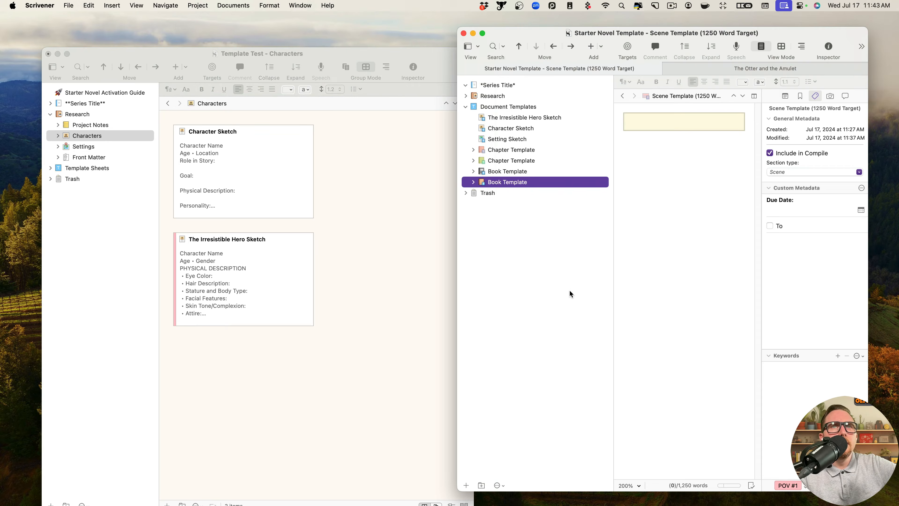
left_click(466, 96)
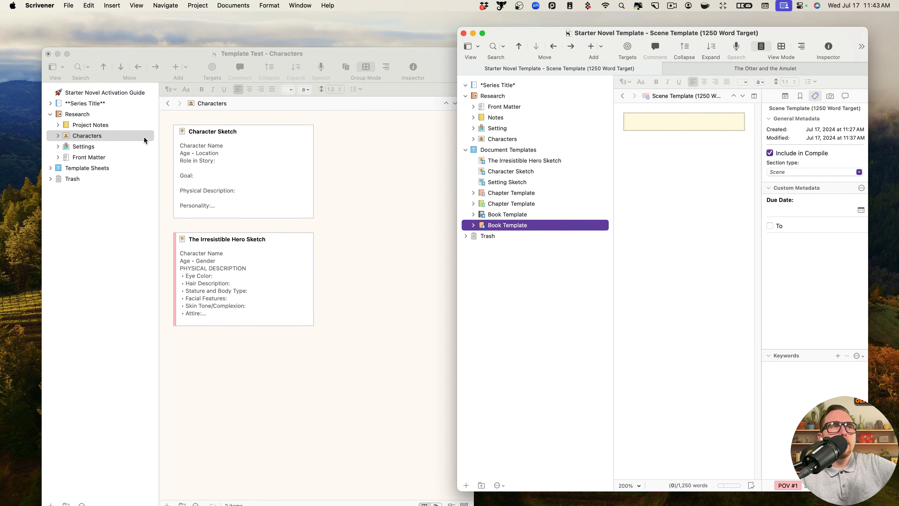
left_click_drag(95, 125, 496, 113)
- Move the old Notes folder in the Starter Novel Template project's Research folder to the trash, with the project in full screen
left_click(501, 132)
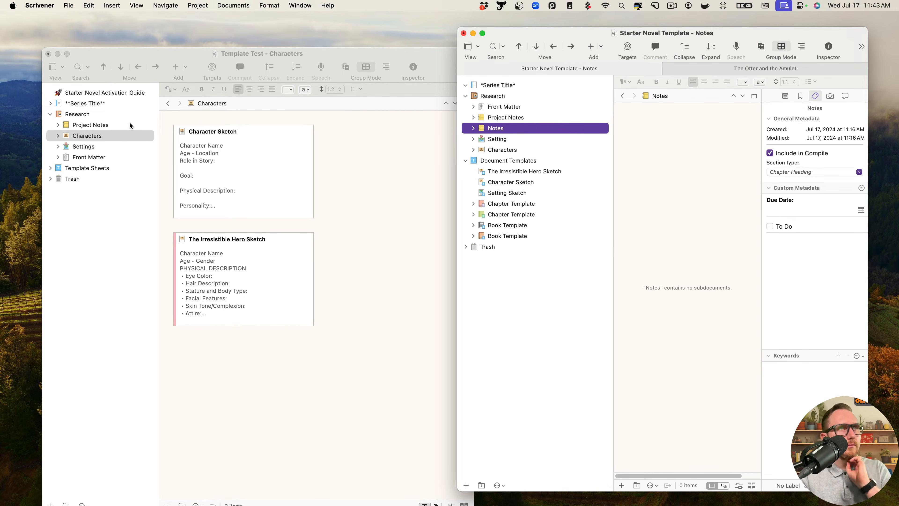
double_click(485, 126)
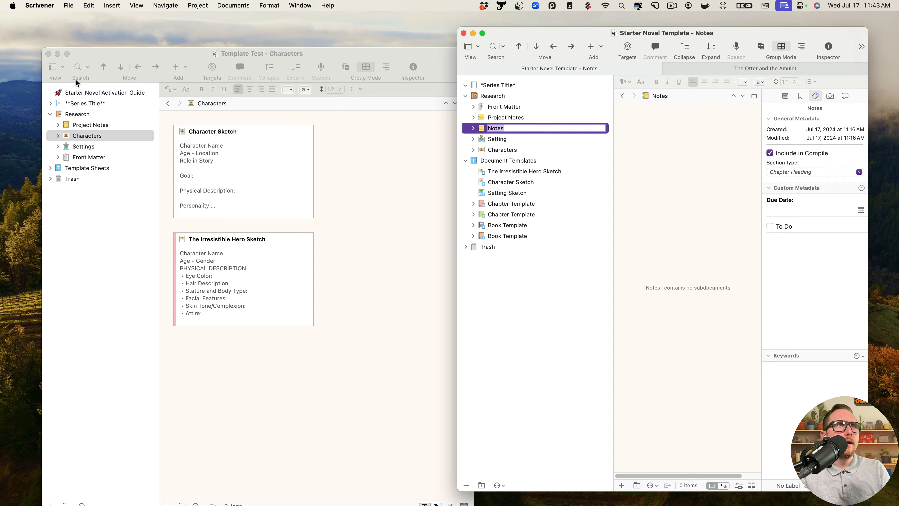
left_click(482, 34)
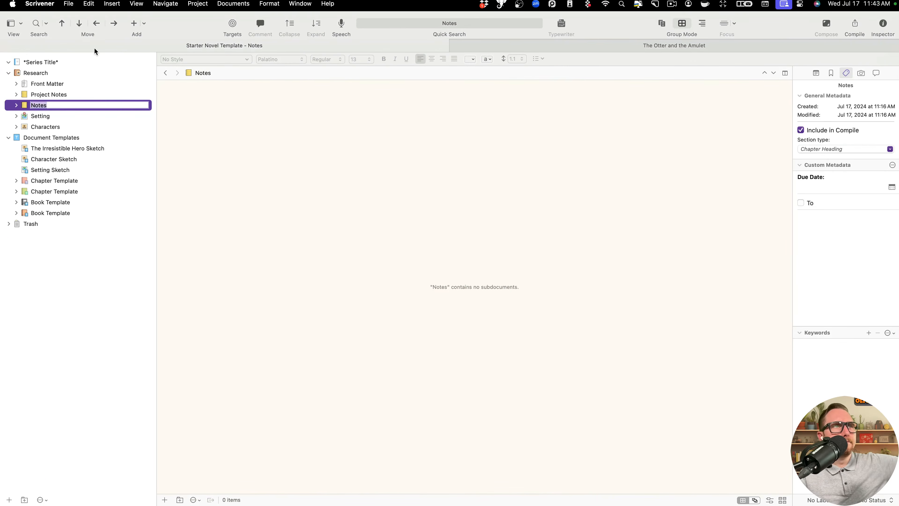
left_click(64, 94)
right_click(65, 106)
left_click(90, 132)
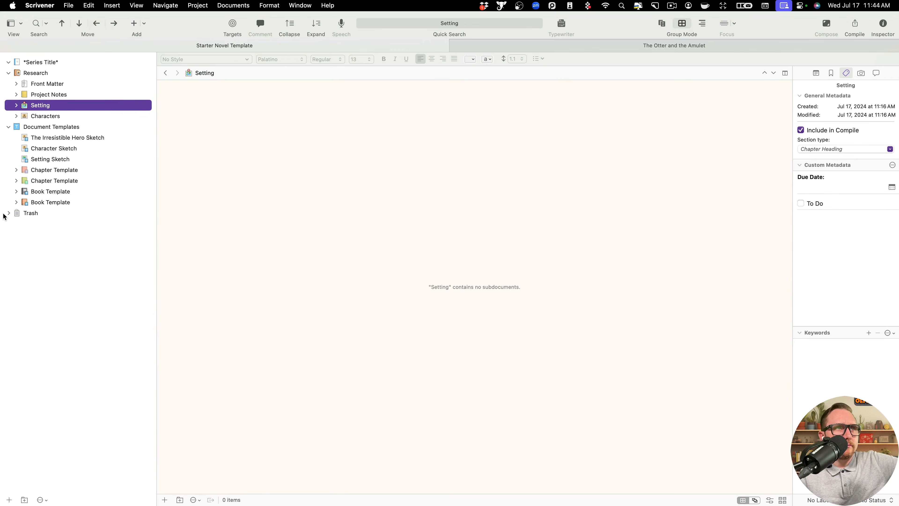
- Review the contents of the project's Trash folder and permanently empty it
left_click(9, 213)
left_click(49, 228)
key("Up")
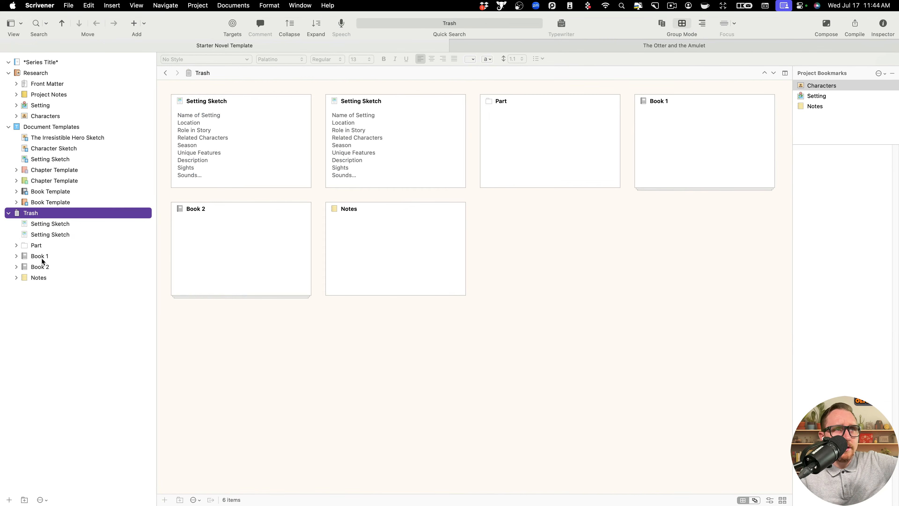
right_click(28, 213)
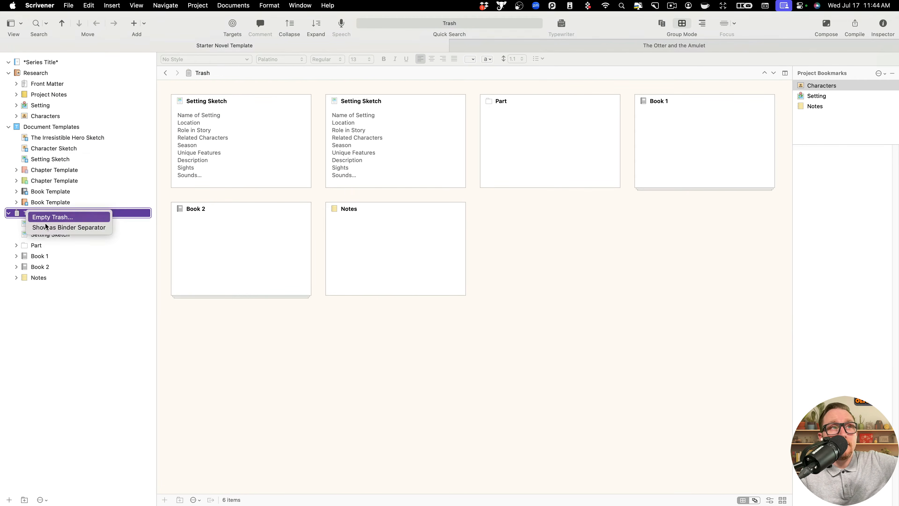
left_click(57, 217)
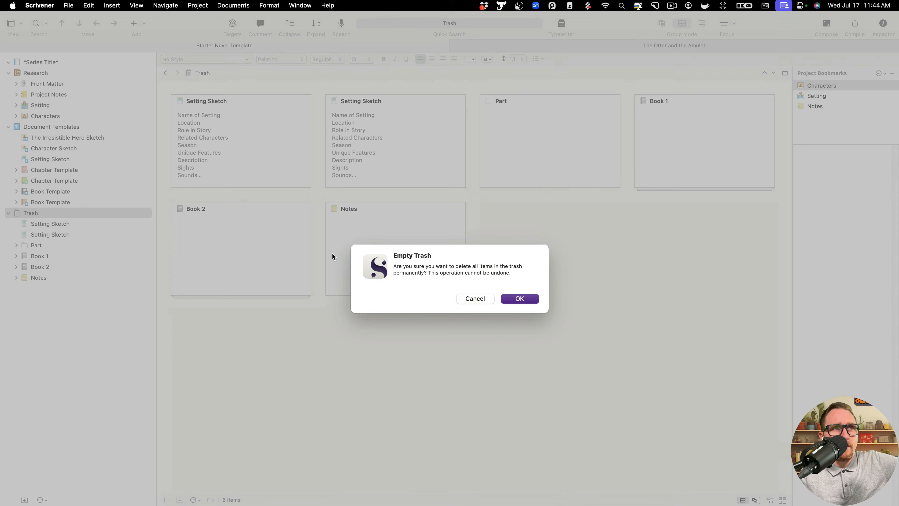
left_click(517, 298)
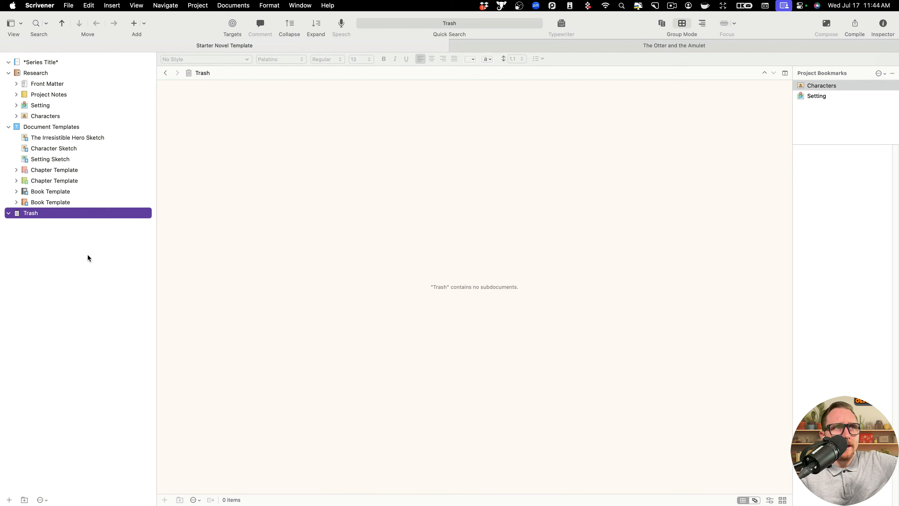
- Select the *Series Title* folder and collapse the Document Templates, Research and *Series Title* folders in the binder
left_click(9, 127)
left_click(39, 64)
left_click(185, 126)
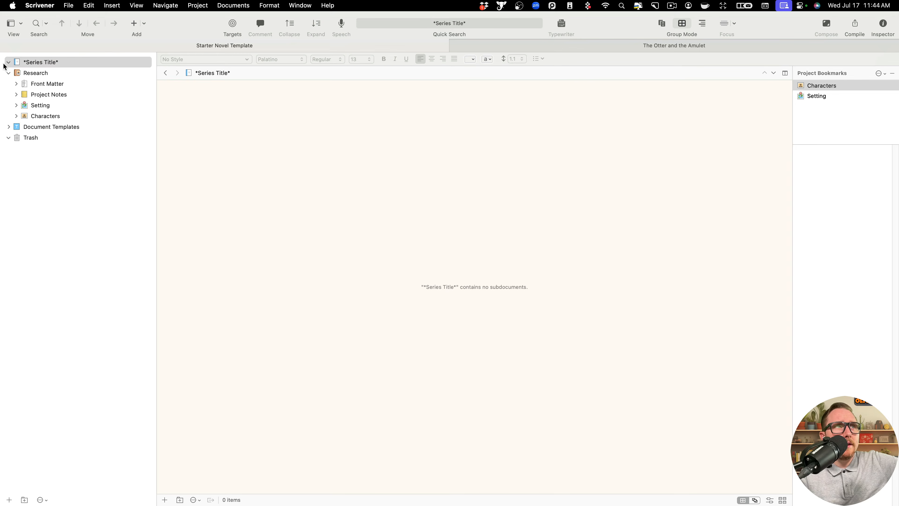
left_click(8, 73)
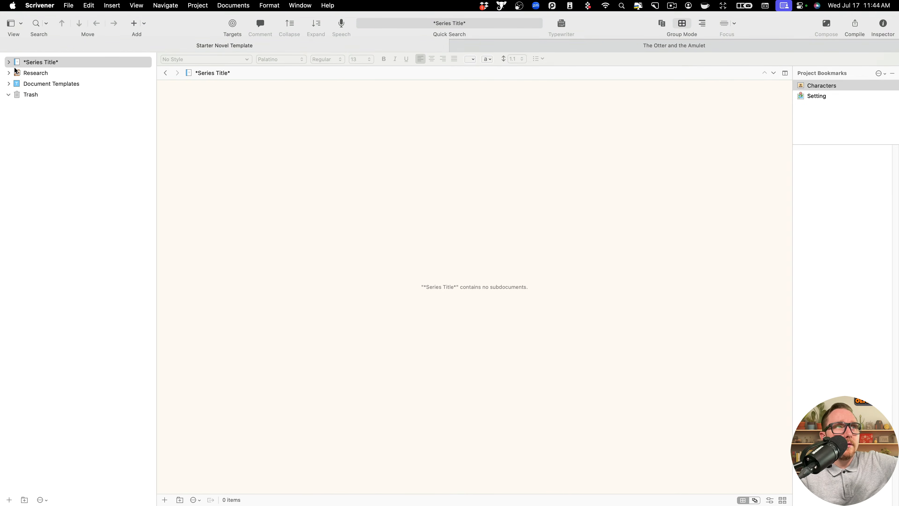
- Add a new blank text document to the *Series Title* folder and move it to the trash
left_click(31, 64)
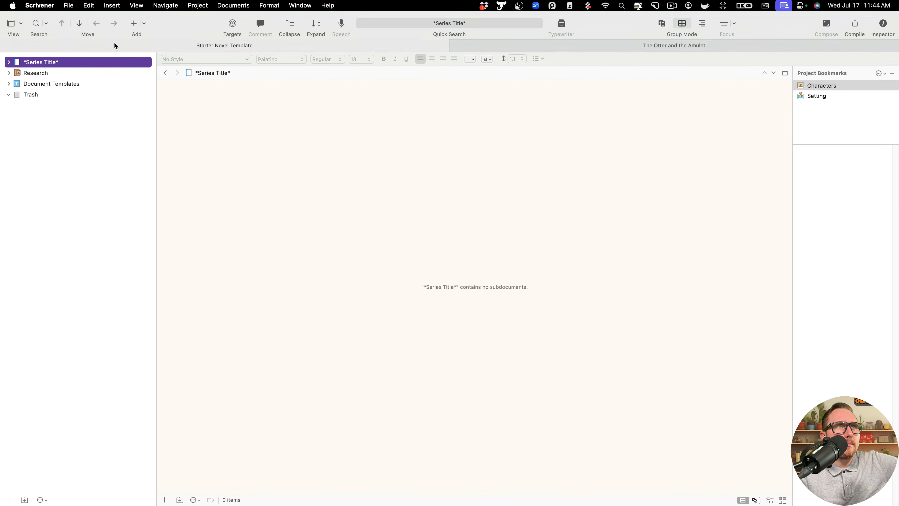
left_click(143, 24)
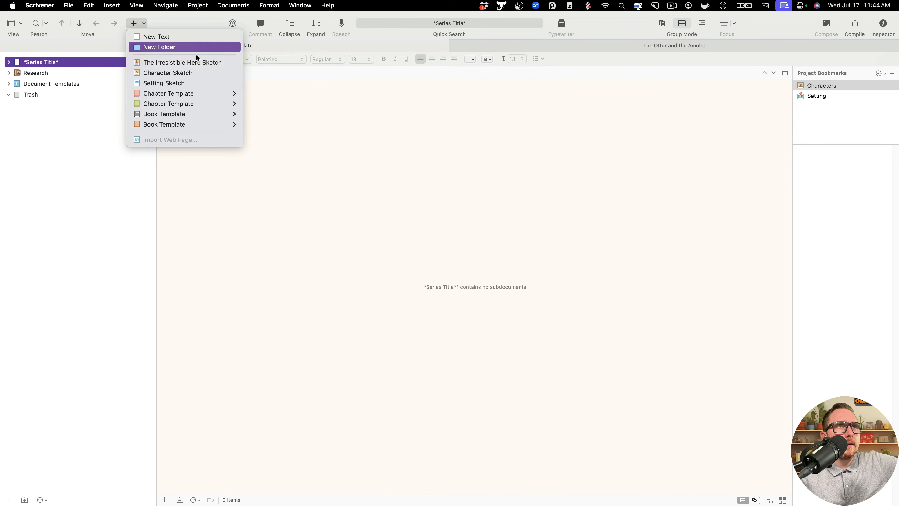
left_click(186, 37)
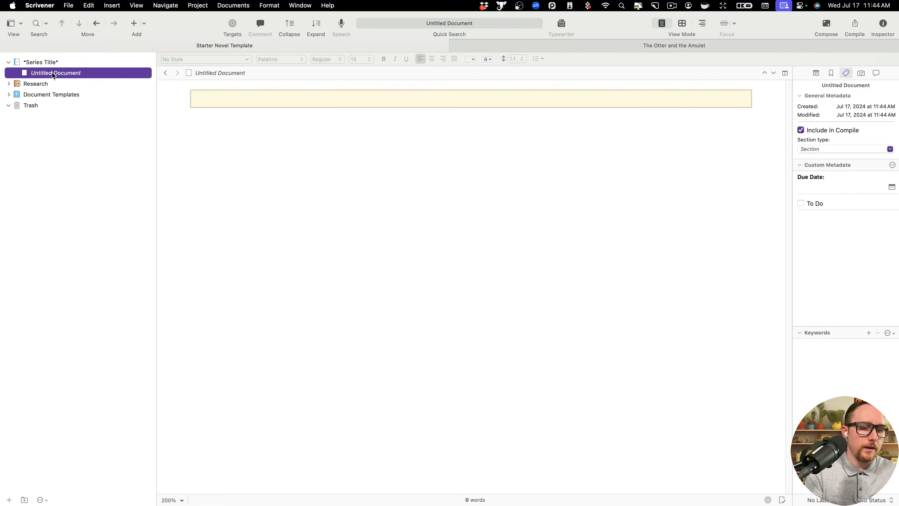
key("super+BackSpace")
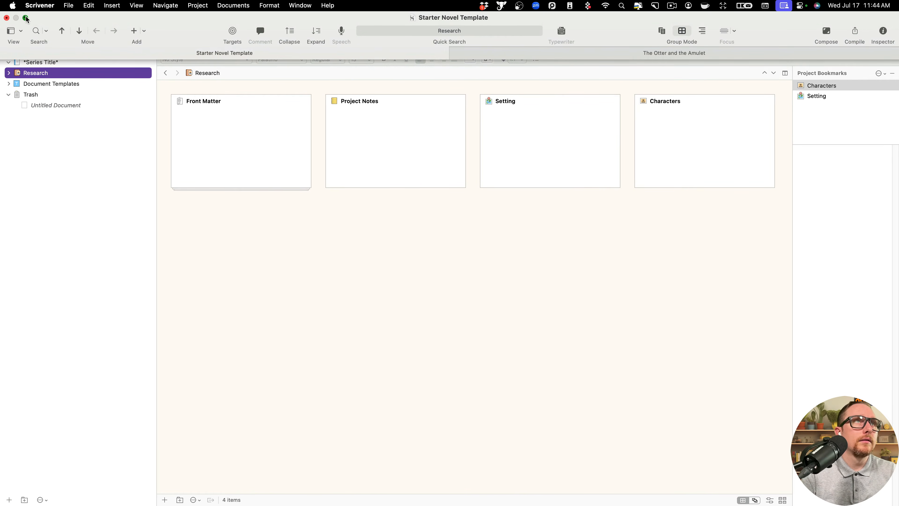
- Copy the Starter Novel Activation Guide from Template Test to the start of the Starter Novel Template binder, above *Series Title*
left_click(27, 17)
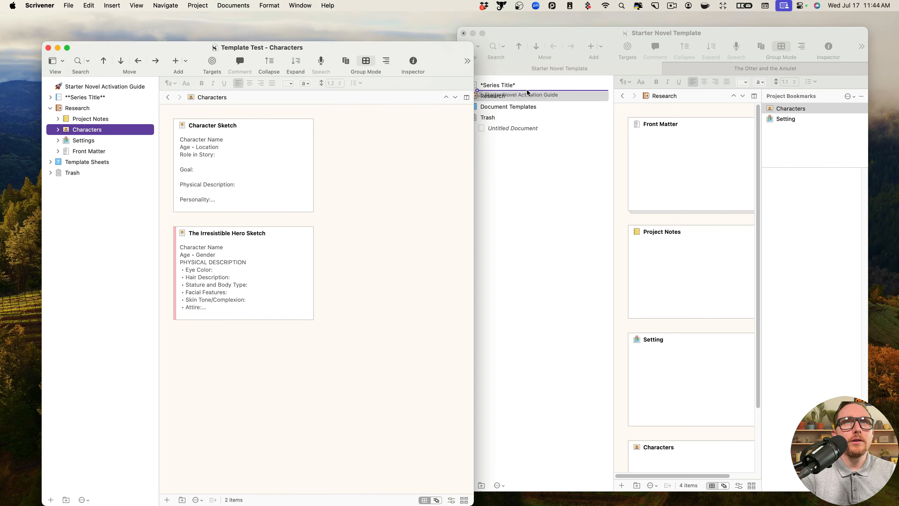
left_click(561, 37)
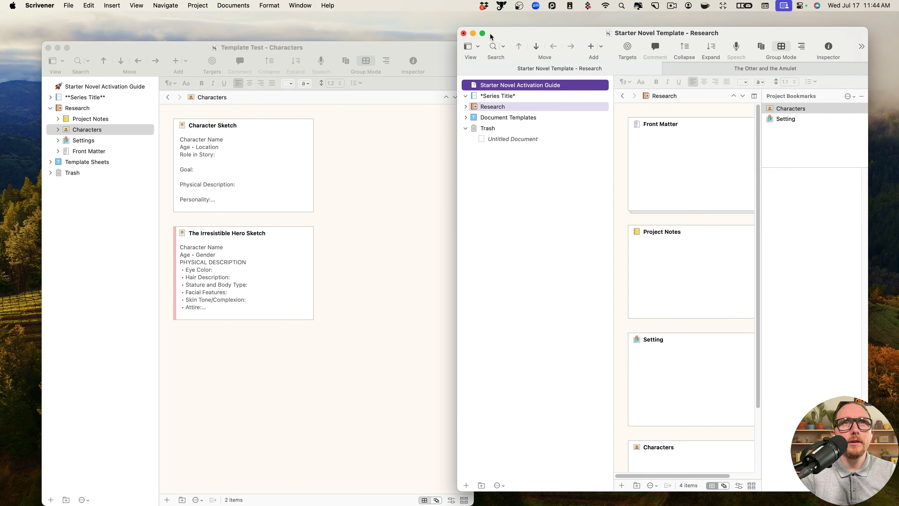
left_click(482, 33)
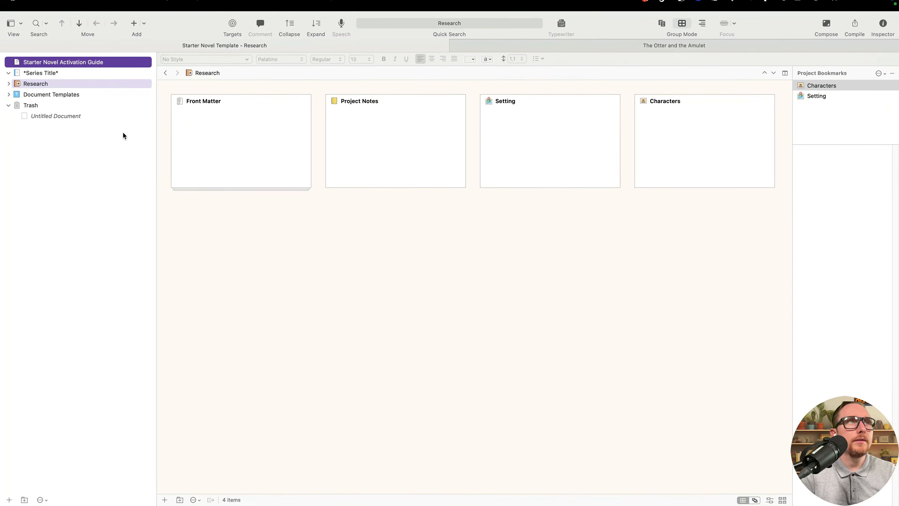
- Permanently delete the untitled document from the Trash folder
right_click(35, 115)
left_click(74, 144)
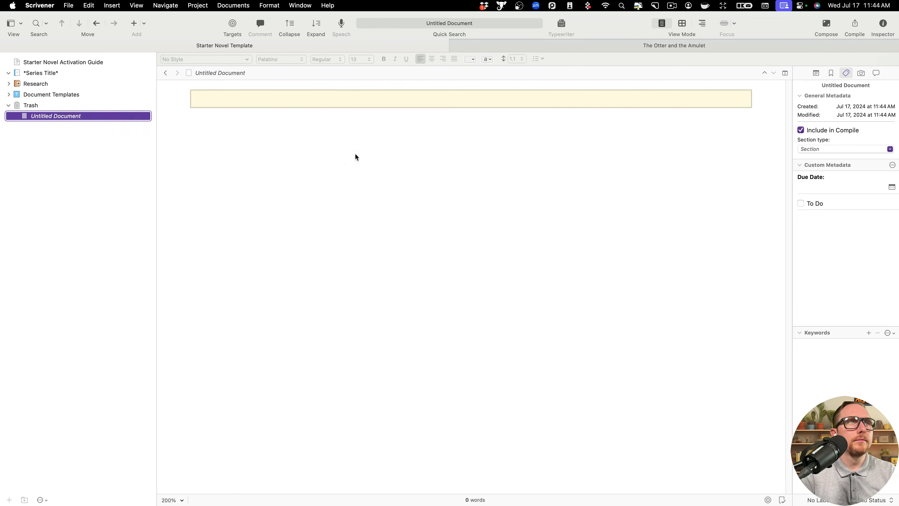
key("Return")
- Change the Starter Novel Activation Guide's binder icon to Light Bulb and collapse the Trash and *Series Title* folders
left_click(35, 65)
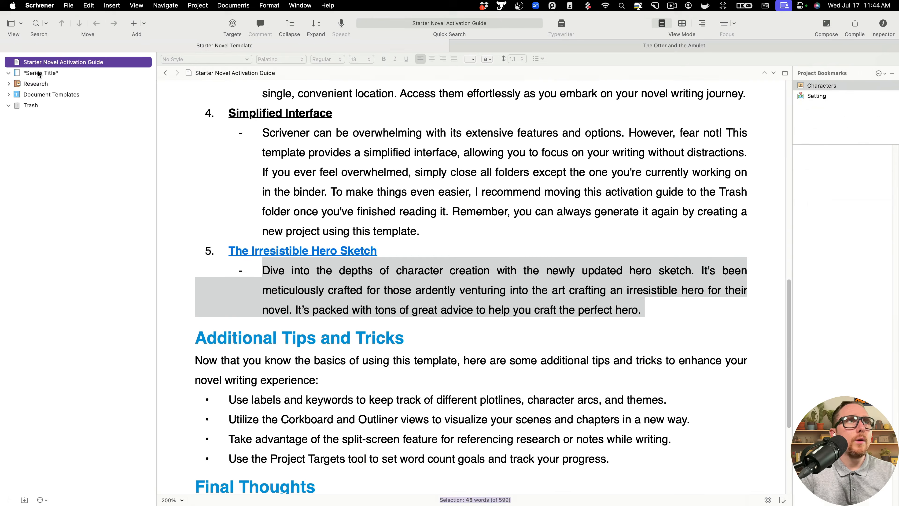
scroll(422, 270, "up", 10)
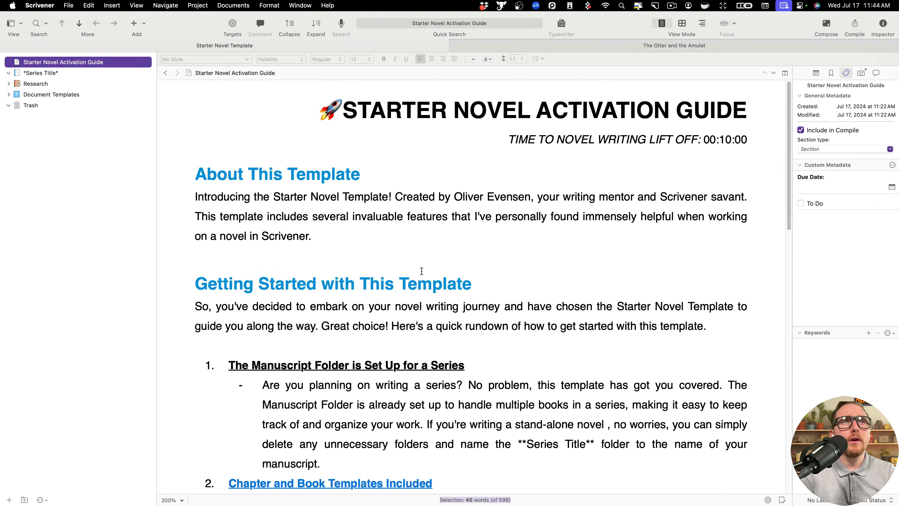
right_click(94, 66)
mouse_move(173, 271)
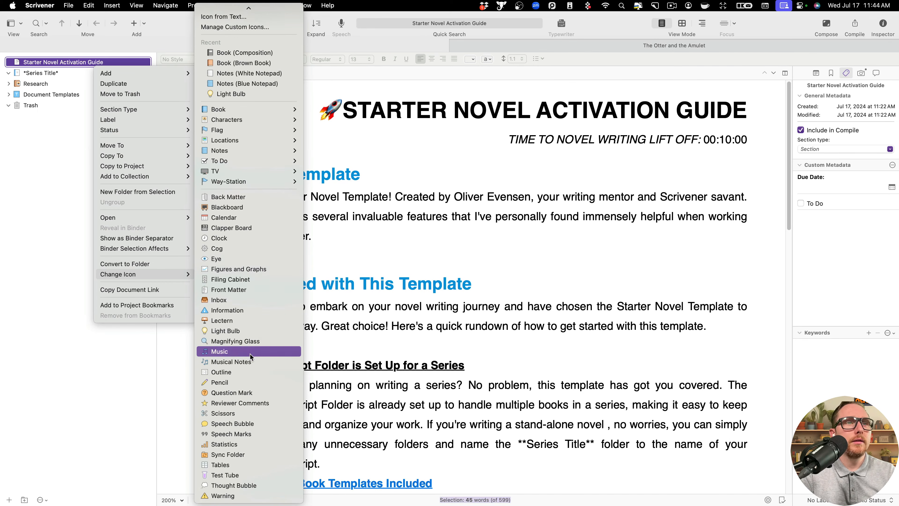
left_click(249, 334)
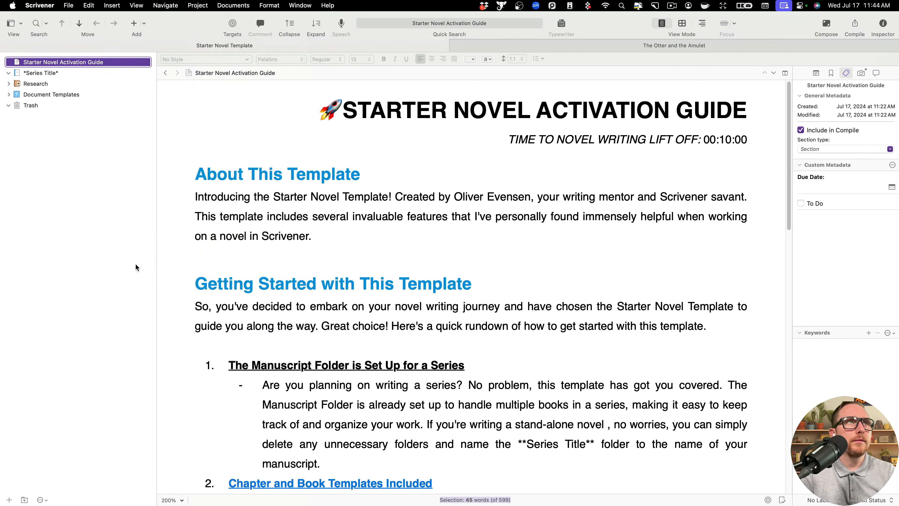
left_click(8, 106)
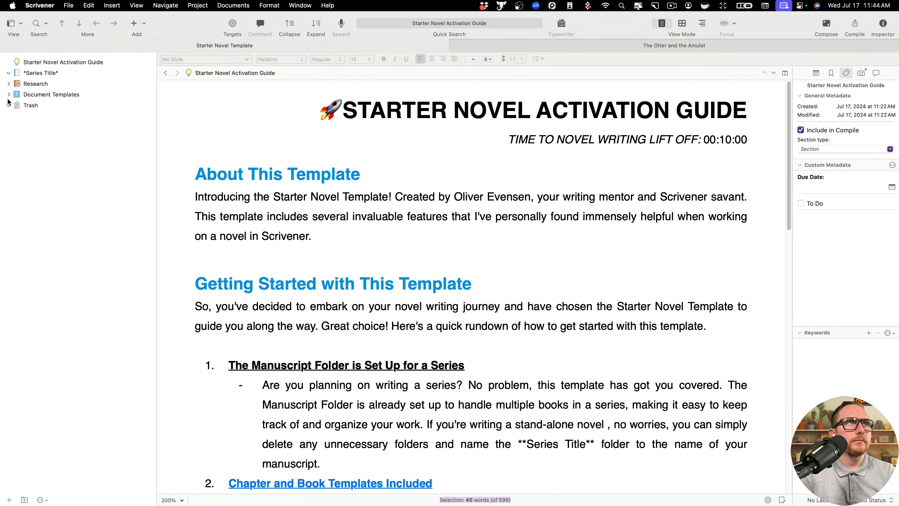
left_click(8, 73)
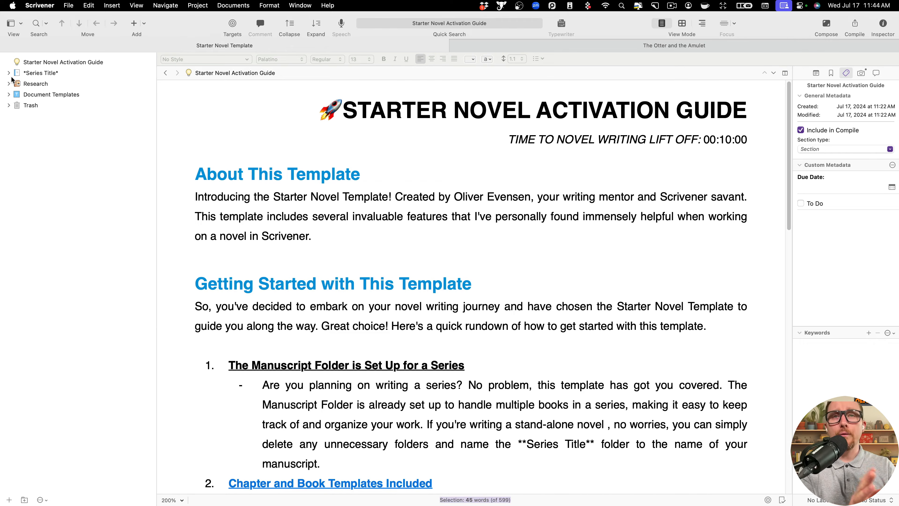
- Save the project as a template titled Starter Test Template in the Writing Mentor category, replacing the existing template, and close the project
left_click(68, 5)
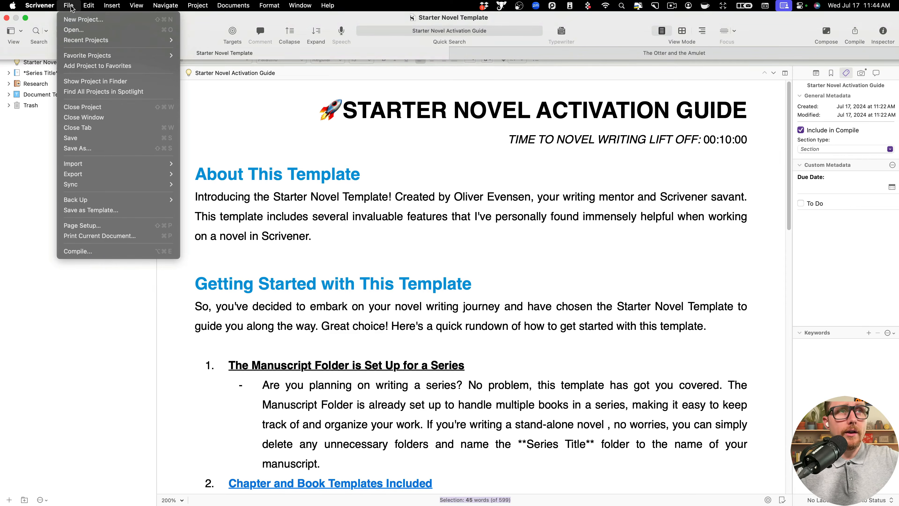
left_click(108, 210)
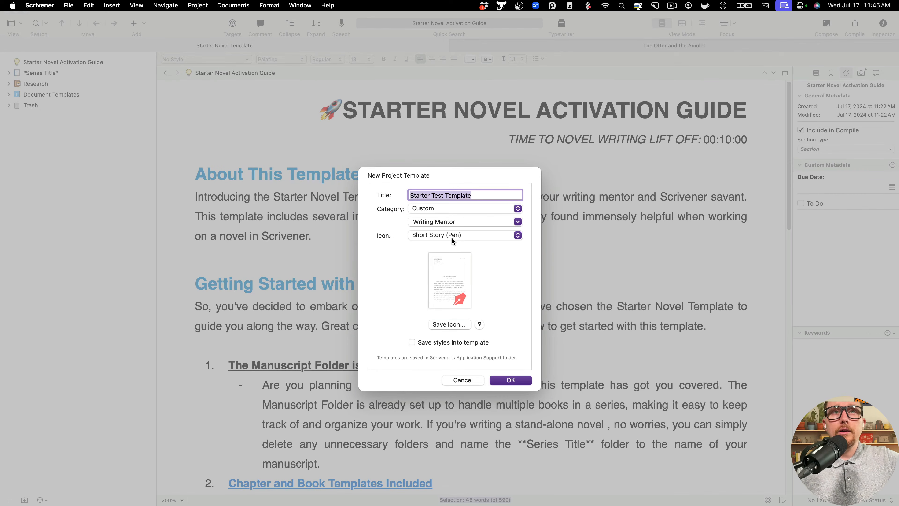
left_click(519, 381)
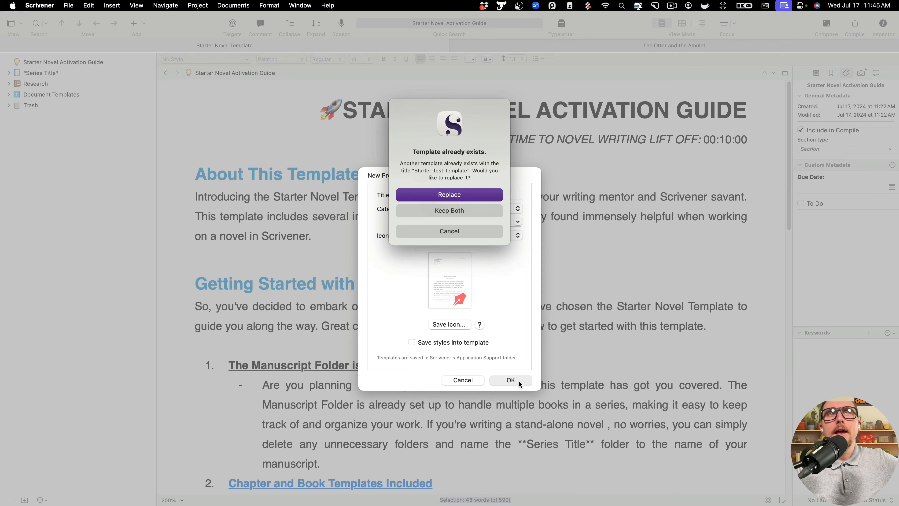
left_click_drag(468, 171, 415, 171)
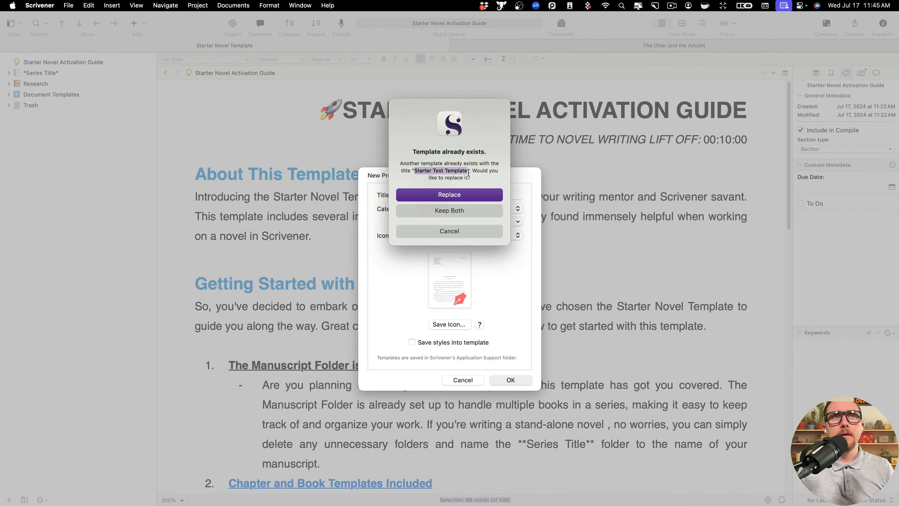
left_click(477, 197)
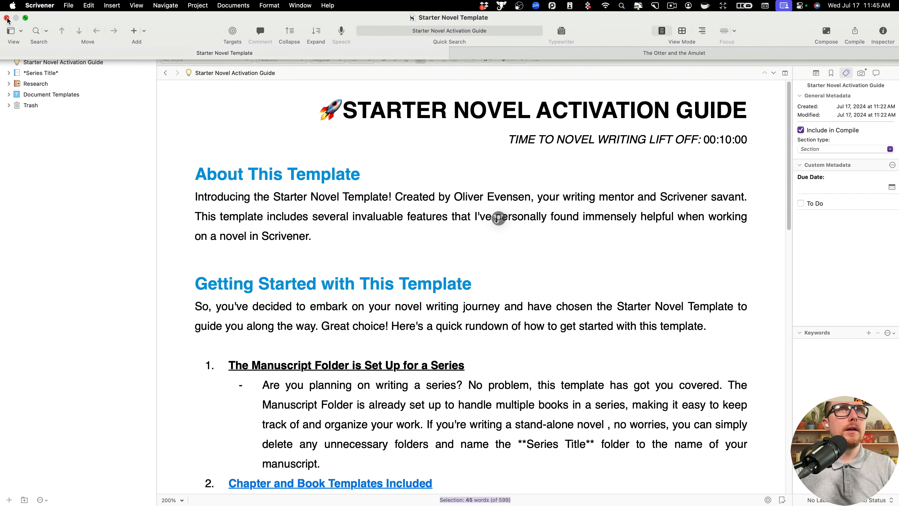
left_click(7, 46)
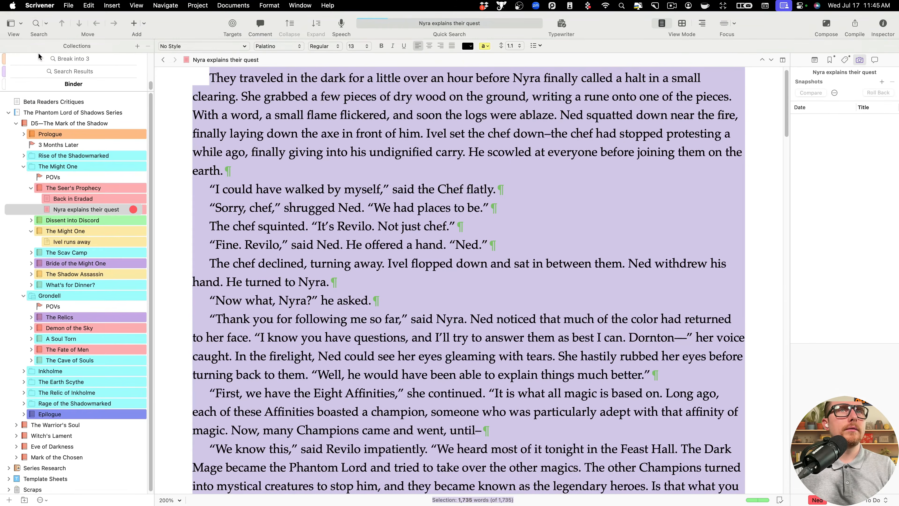
- Create a new project from the Writing Mentor category's Starter Test Template in the Scrivener Projects folder and show it full screen
left_click(68, 5)
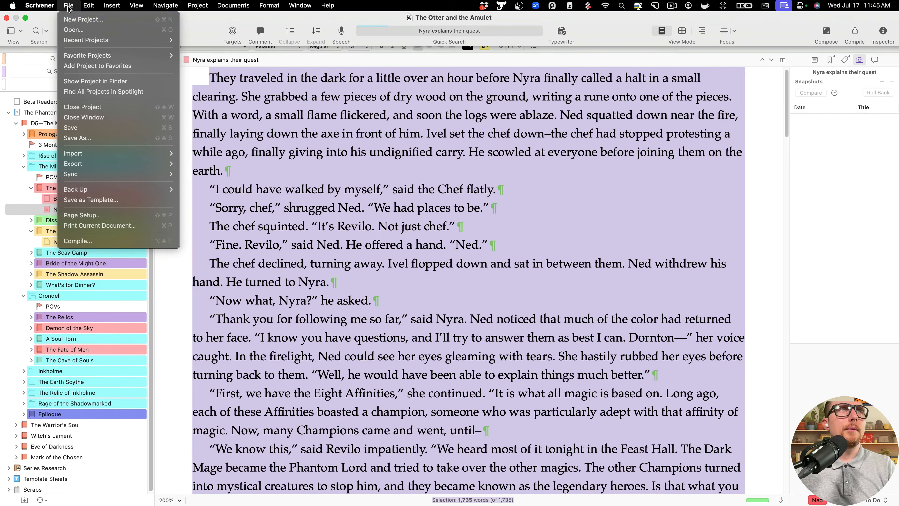
left_click(76, 20)
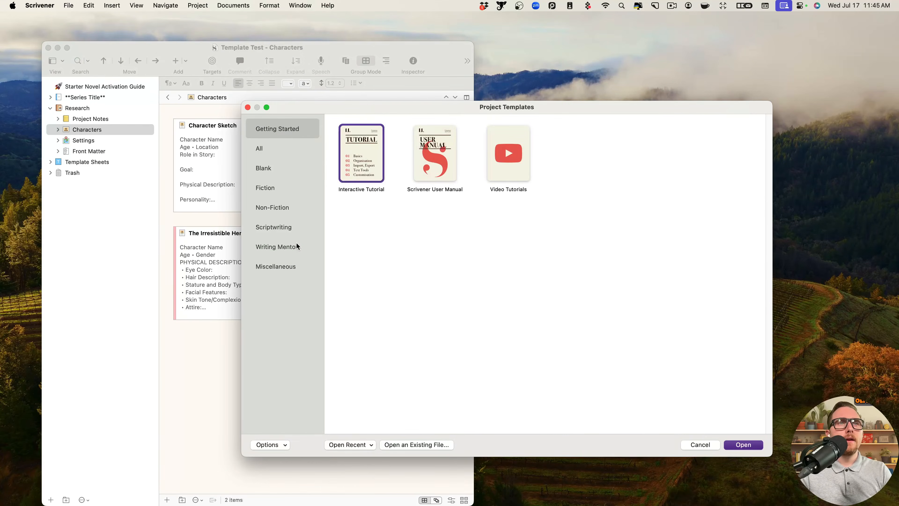
left_click(296, 248)
left_click(436, 166)
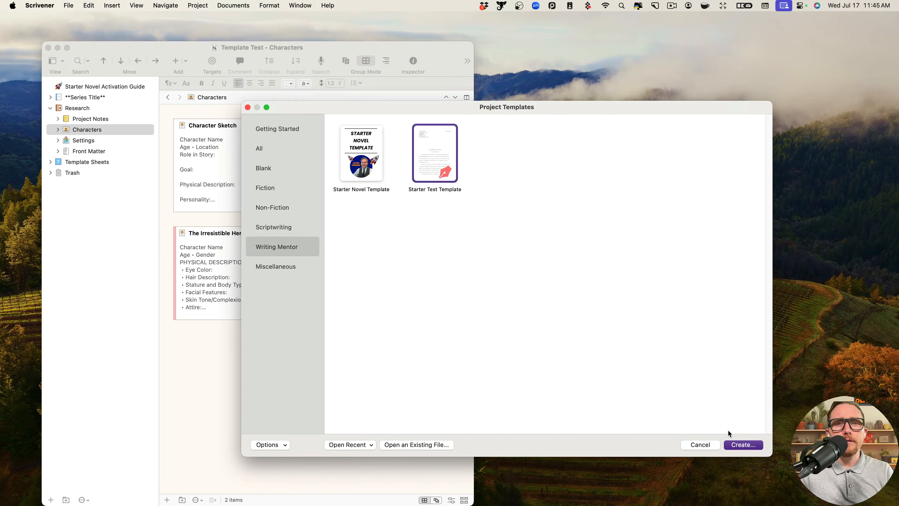
left_click(742, 445)
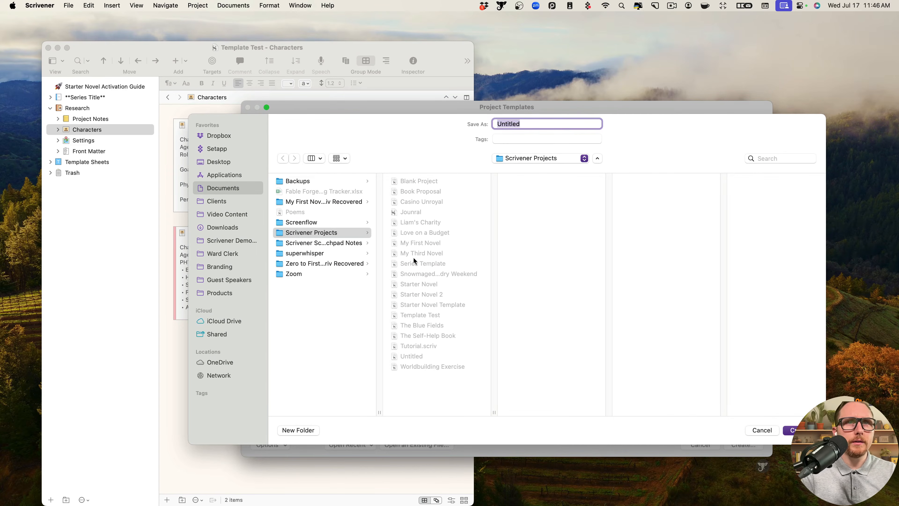
left_click(537, 125)
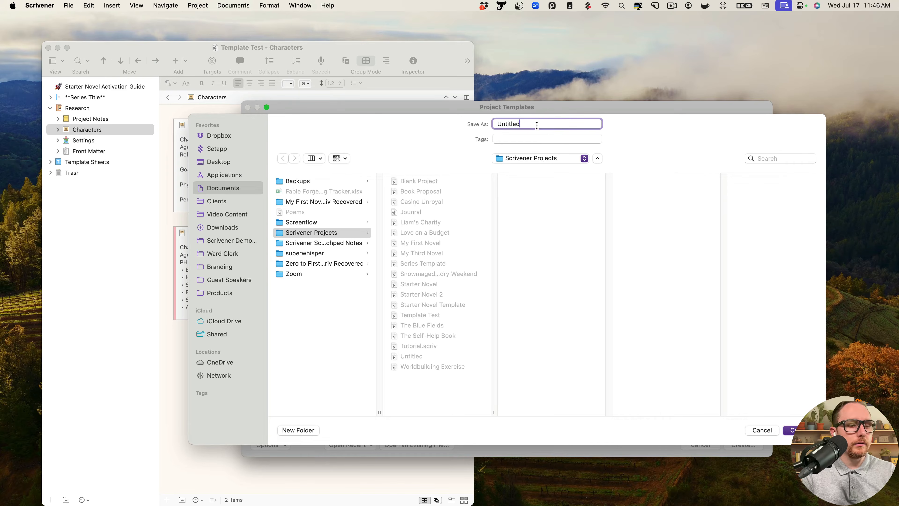
key("Escape")
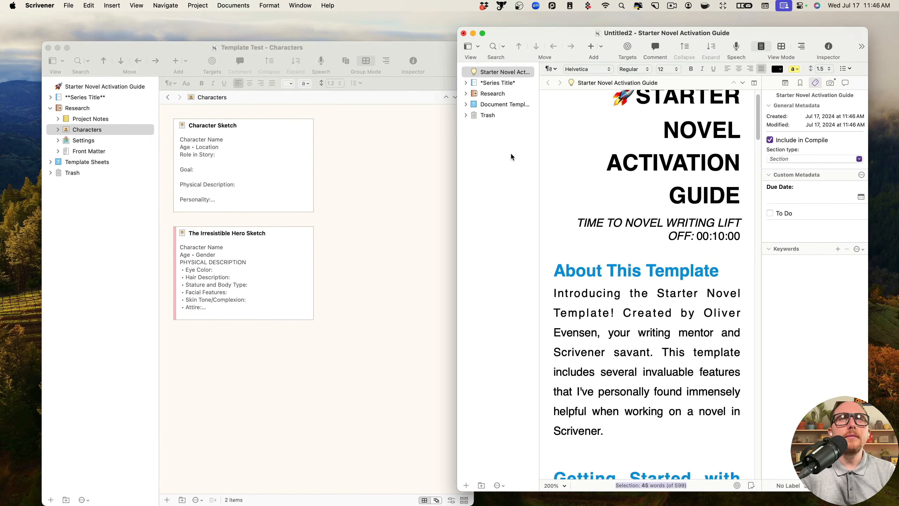
left_click(482, 33)
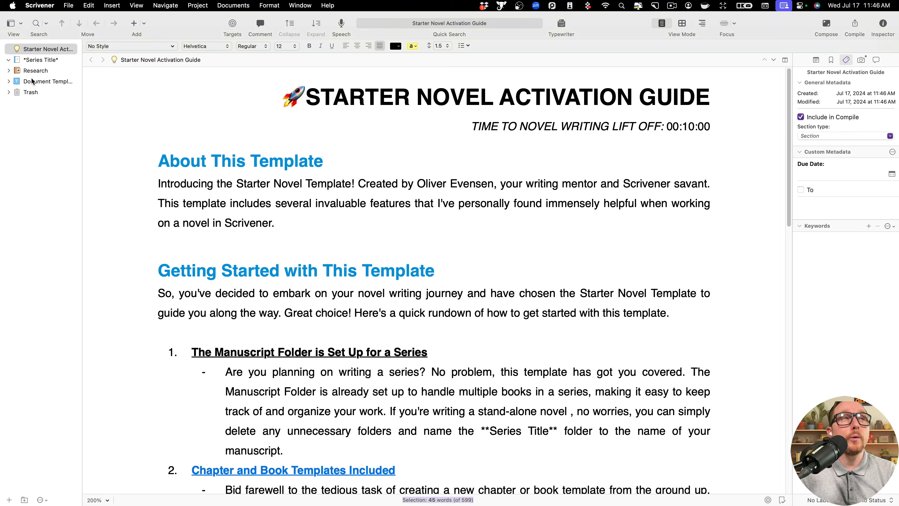
- Expand the Research and Document Templates folders and examine the character sketches, setting sketch and both chapter templates in the new project
left_click(9, 71)
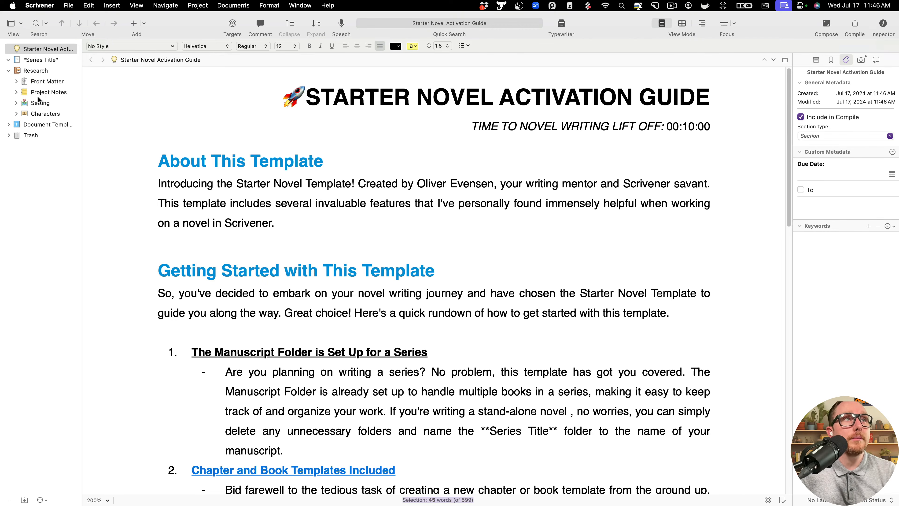
left_click(9, 123)
left_click(31, 136)
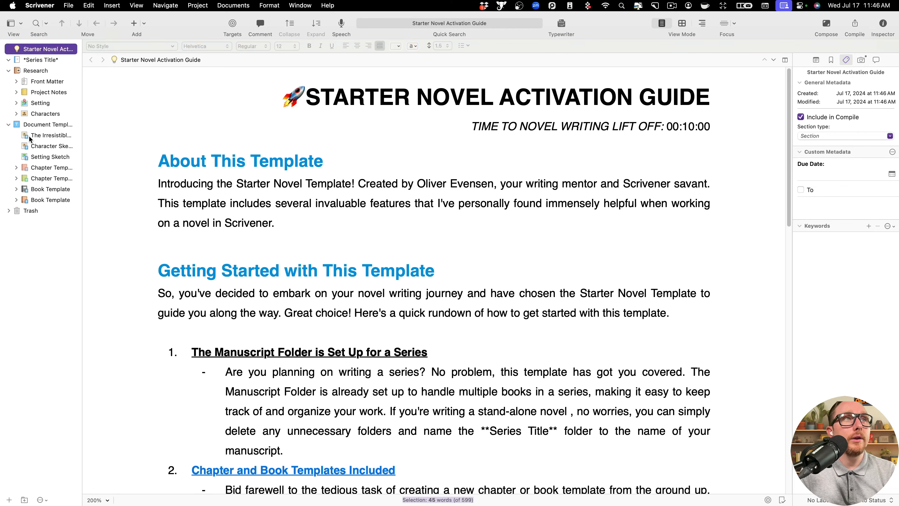
left_click(39, 148)
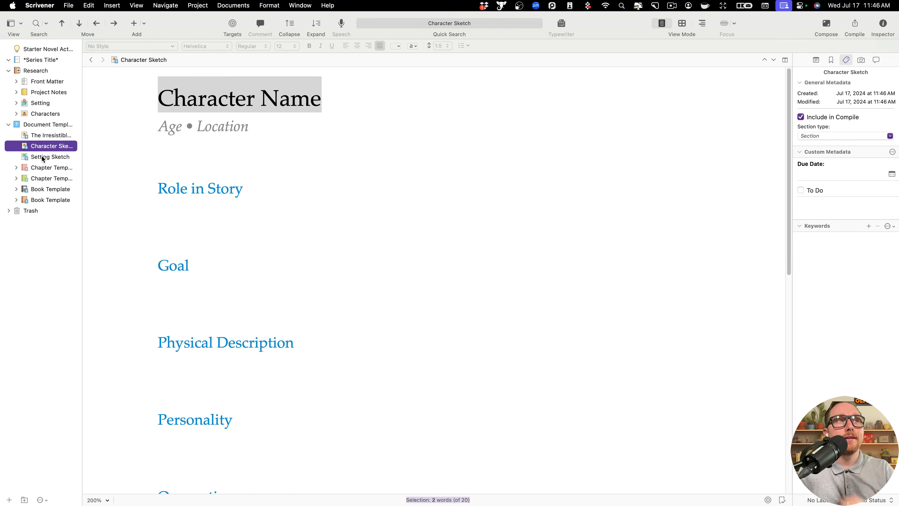
left_click(41, 157)
left_click(44, 170)
left_click(46, 178)
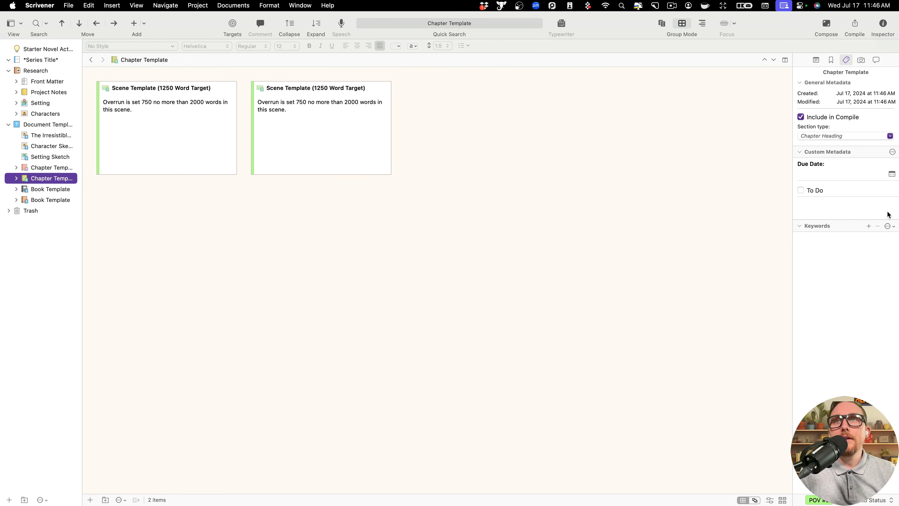
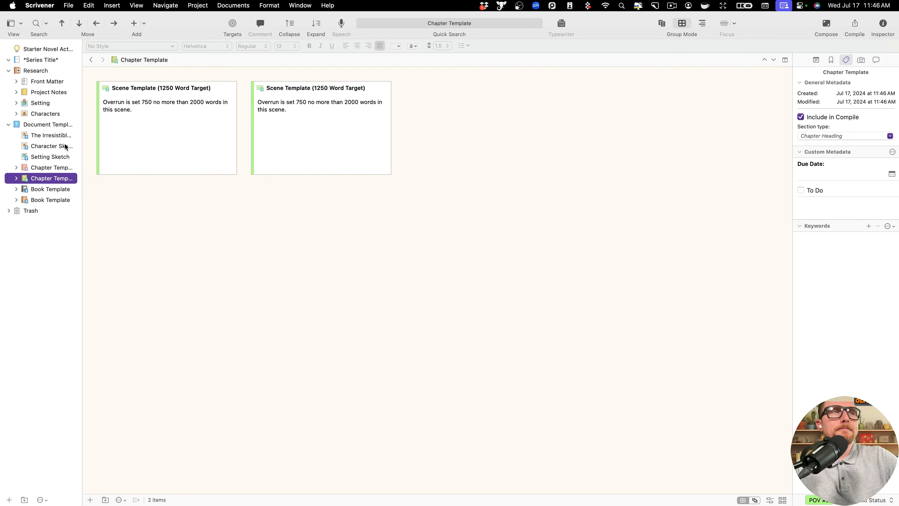
left_click(52, 135)
left_click(57, 147)
left_click(58, 157)
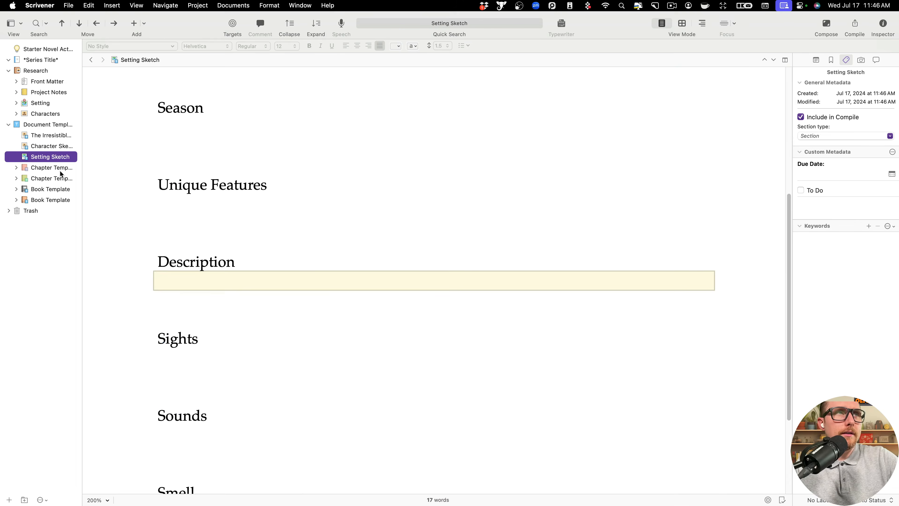
left_click(59, 169)
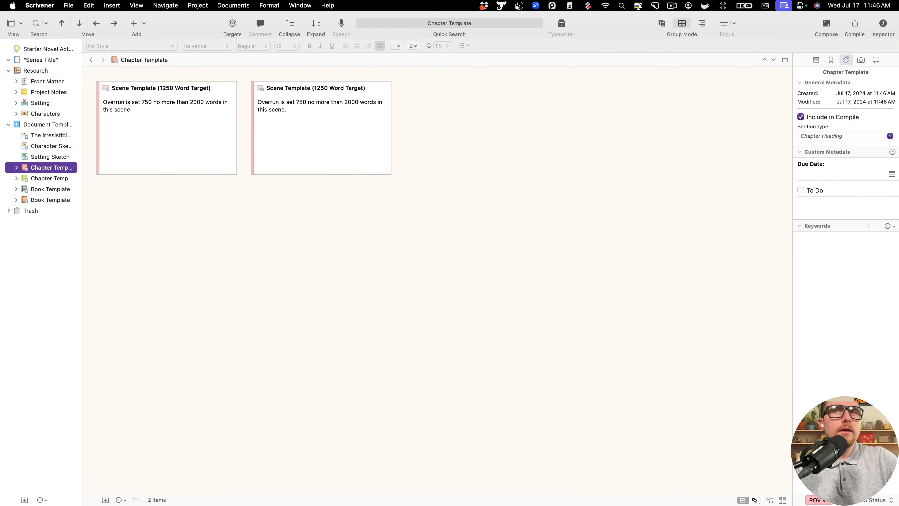
left_click(810, 490)
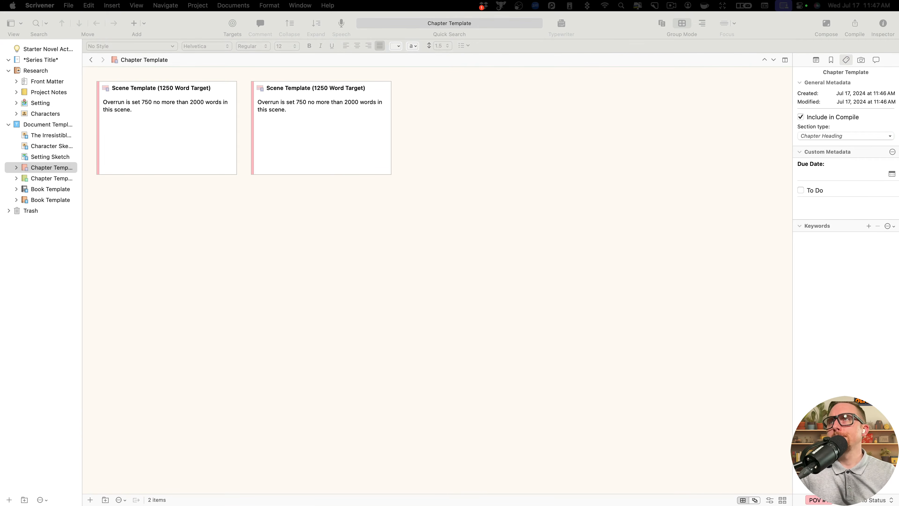
left_click(312, 175)
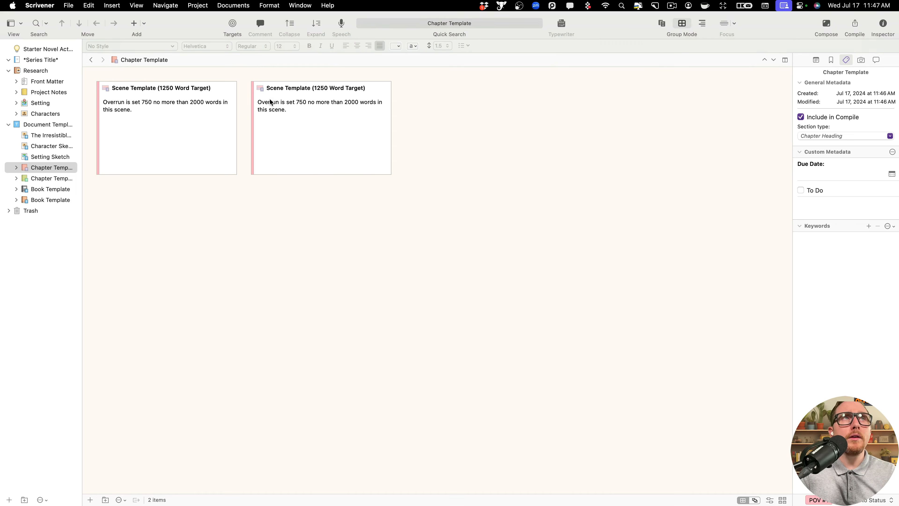
left_click(208, 7)
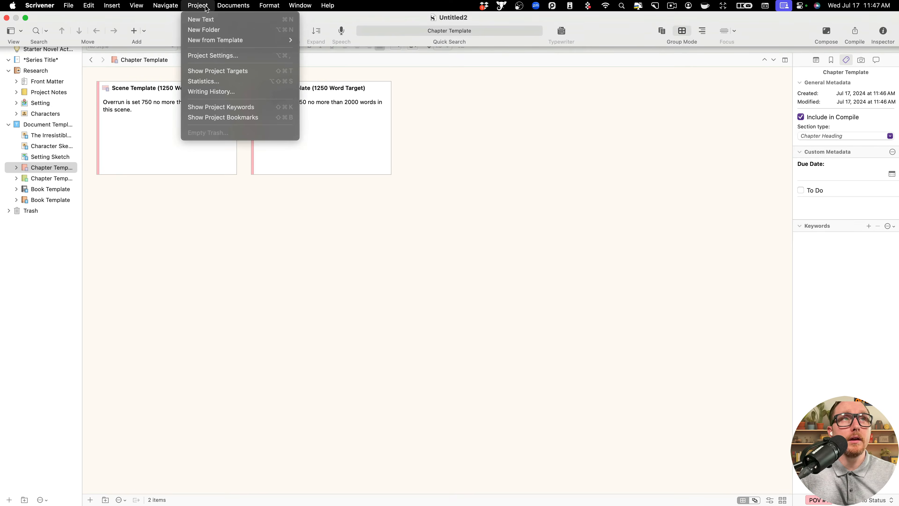
left_click(226, 57)
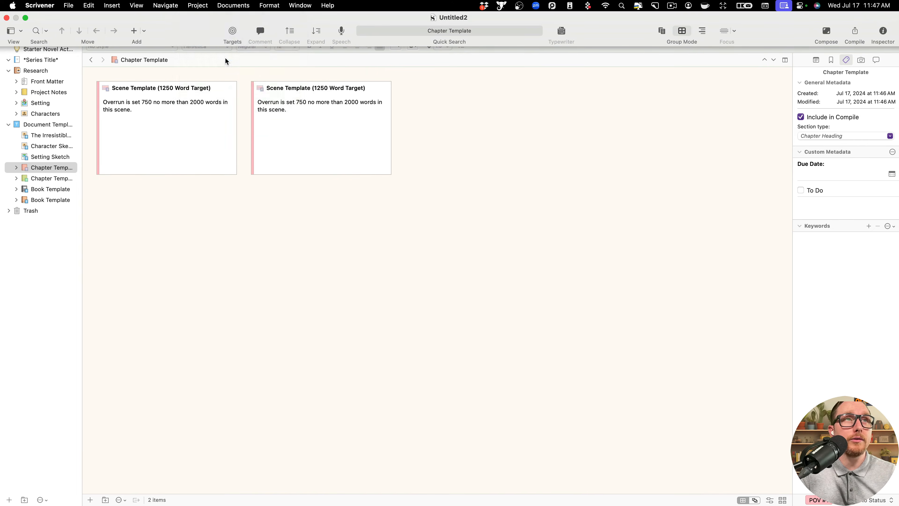
left_click(547, 372)
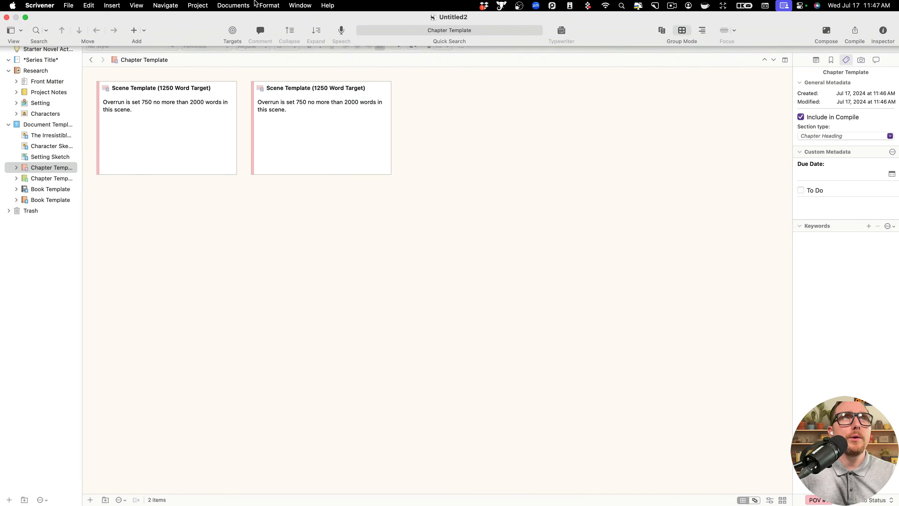
- Review the project settings categories from Backup up to Section Types, including Special Folders and Custom Metadata, and dismiss the settings without changes
left_click(211, 7)
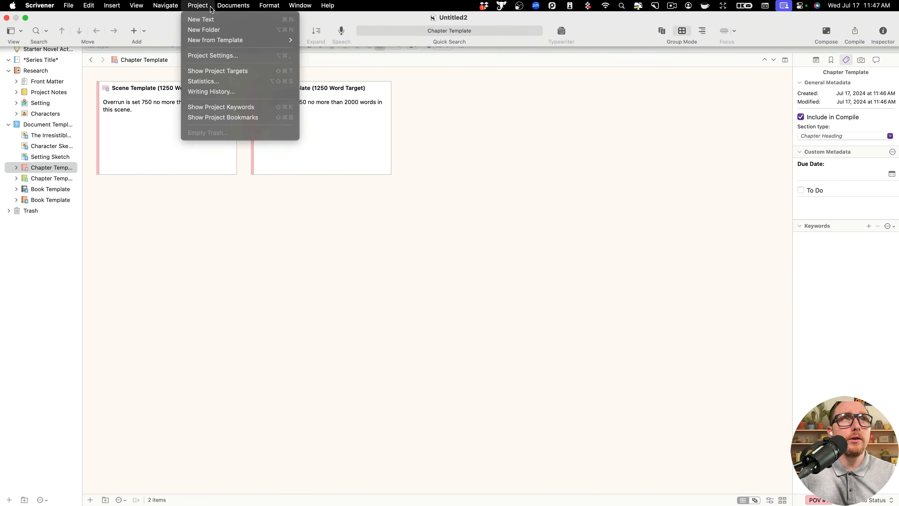
left_click(222, 57)
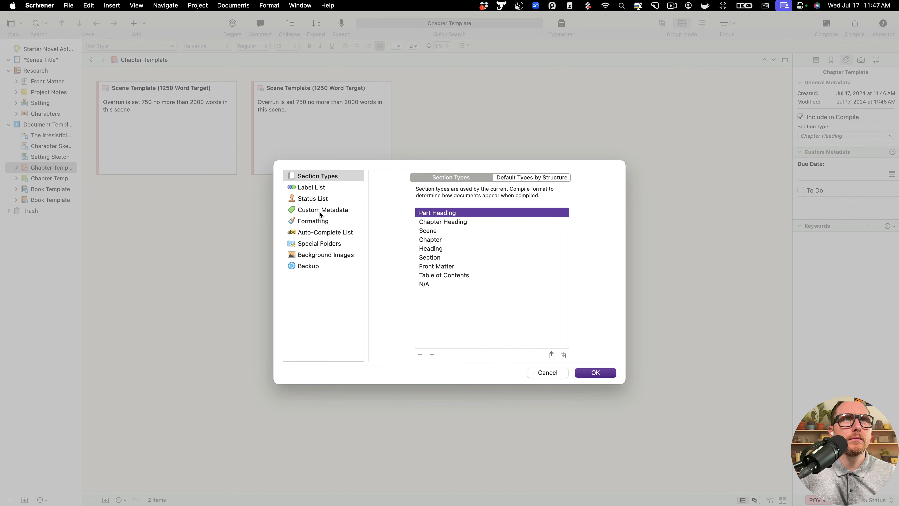
left_click(322, 264)
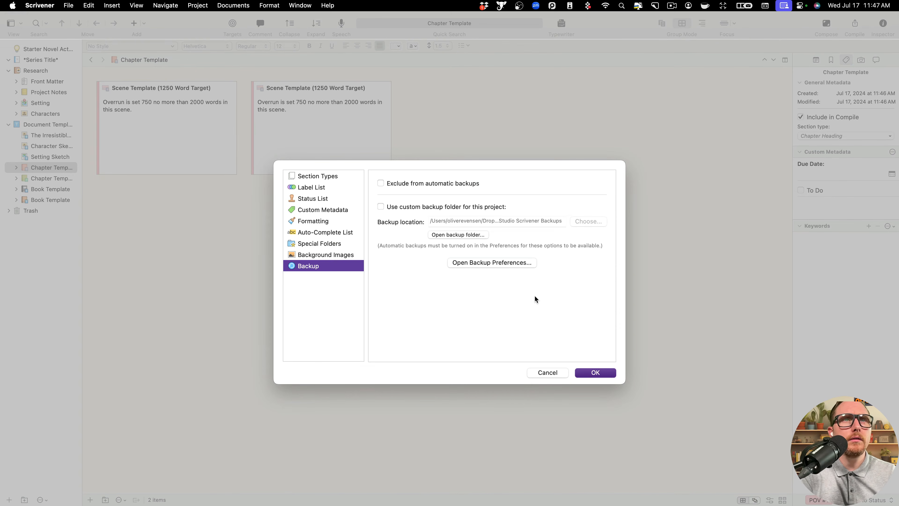
key("Up")
key("Up")
key("Up")
key("Up")
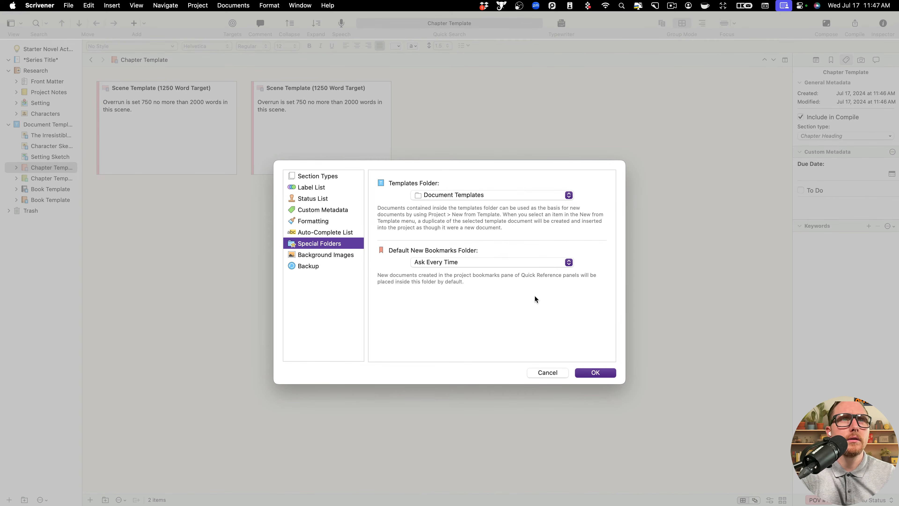
key("Up")
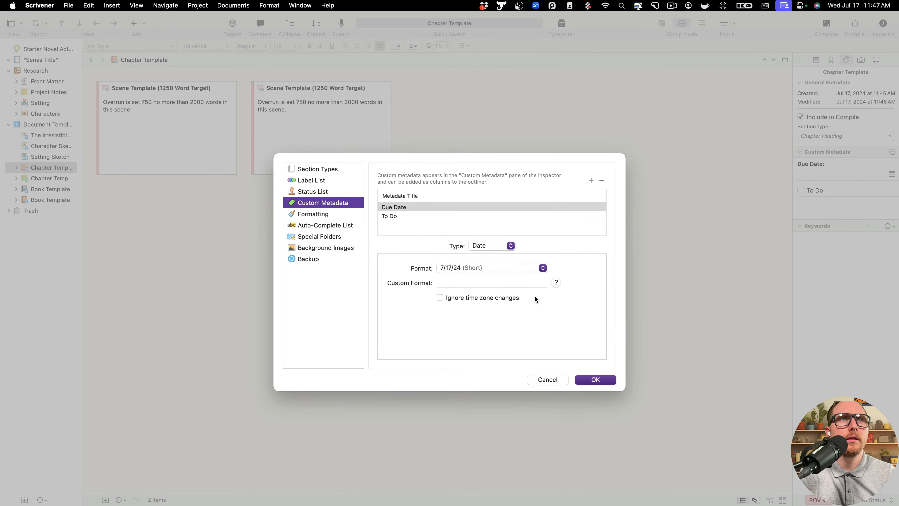
key("Up")
key("Up")
key("Up")
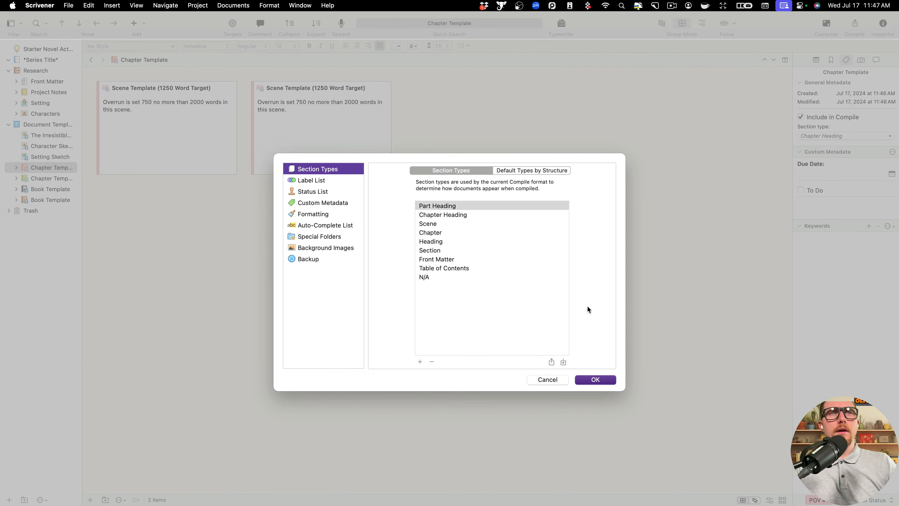
left_click(548, 379)
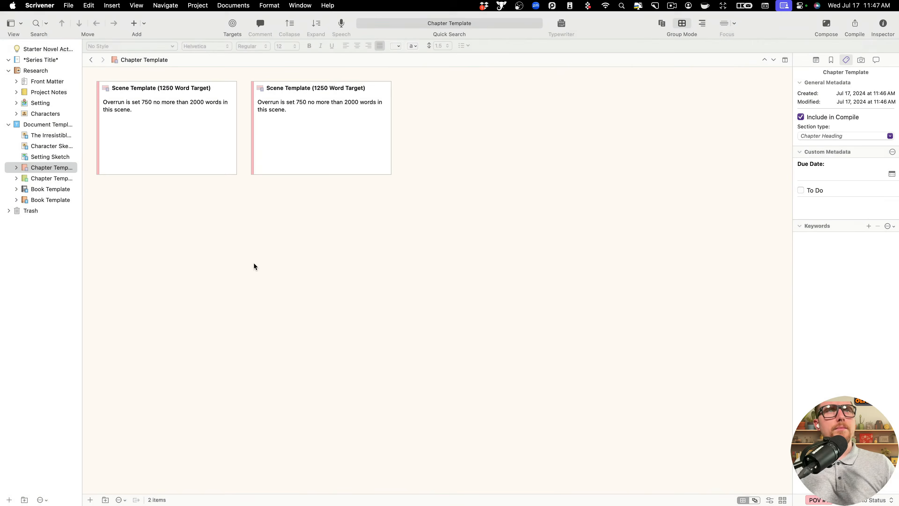
- Reopen the project settings and check the default types by structure and the section types list
left_click(206, 5)
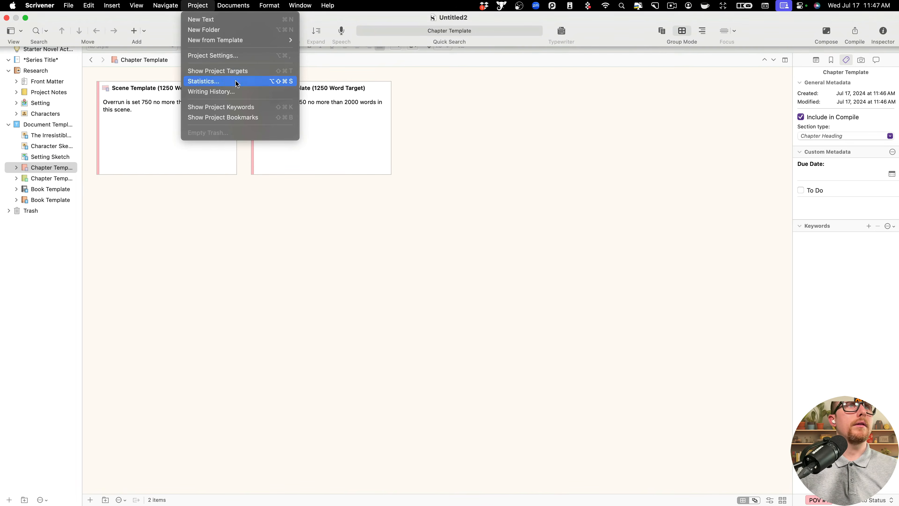
left_click(229, 55)
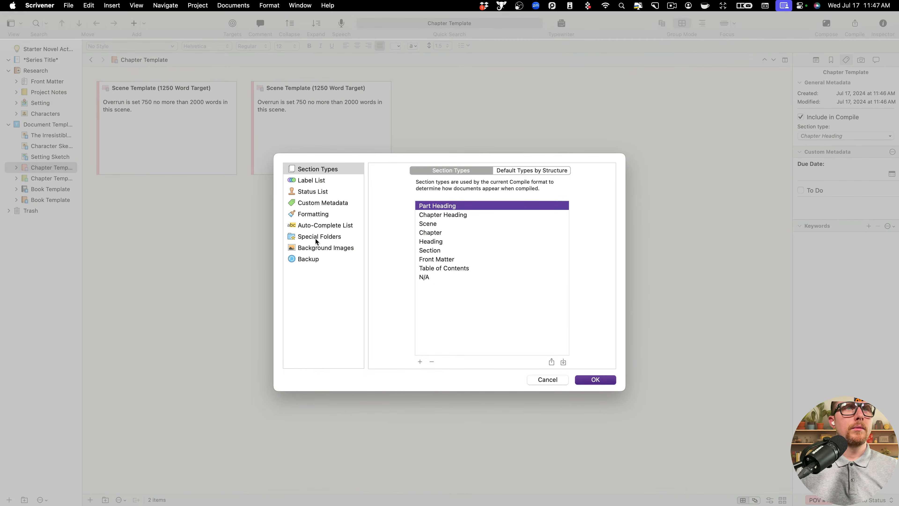
left_click(518, 170)
left_click(485, 172)
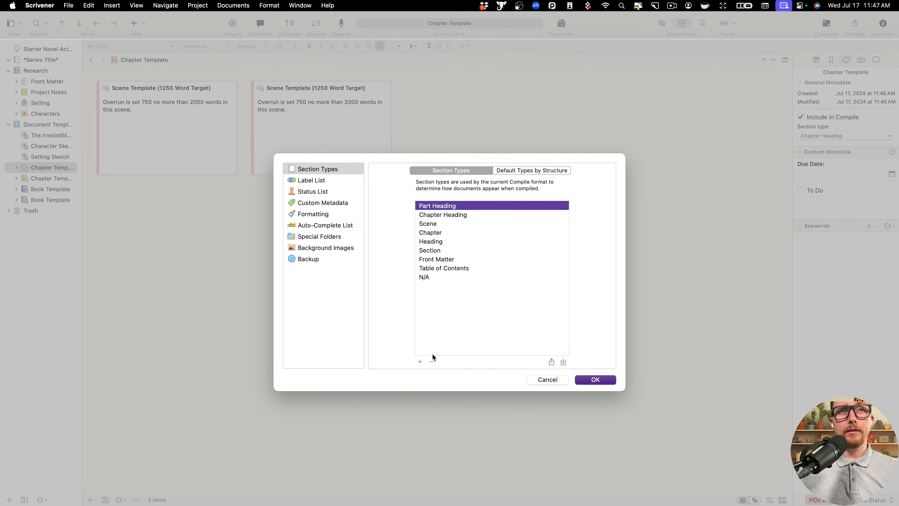
- Dismiss the project settings, show the collections and add a new collection named To Do with the second scene template card selected
left_click(559, 382)
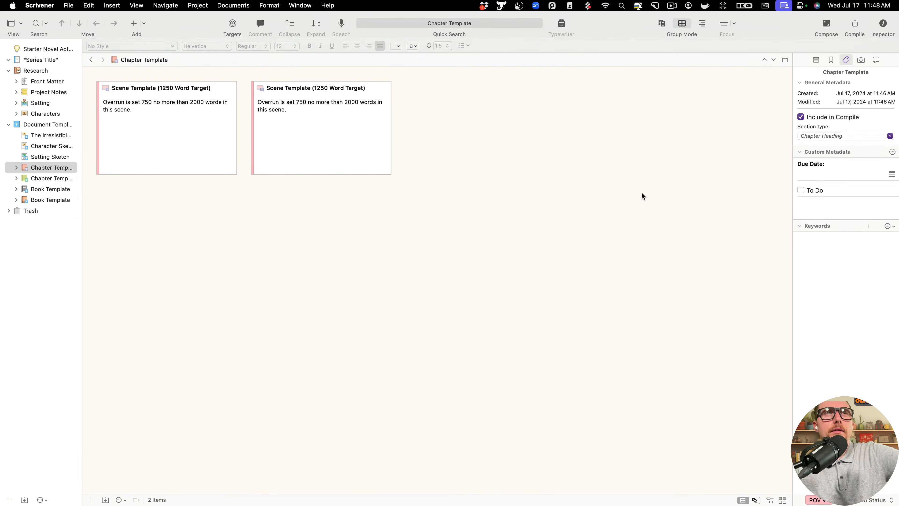
left_click(334, 117)
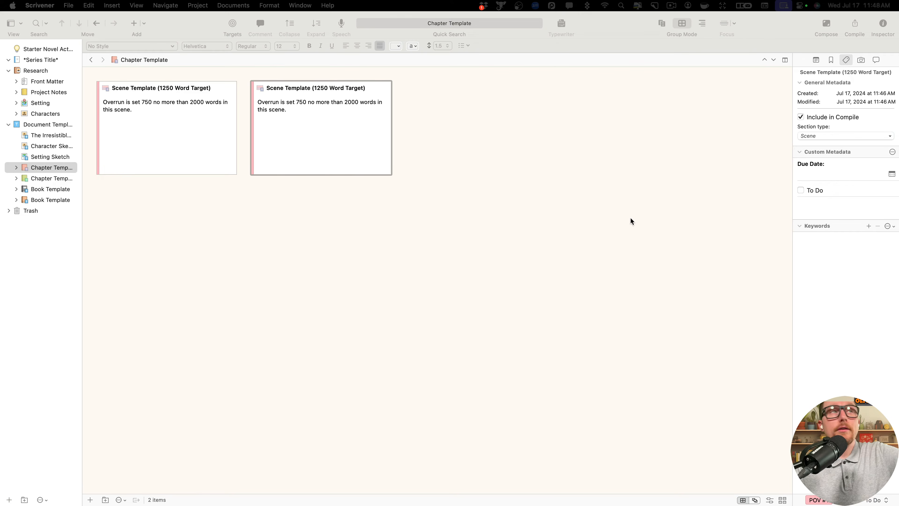
left_click(12, 31)
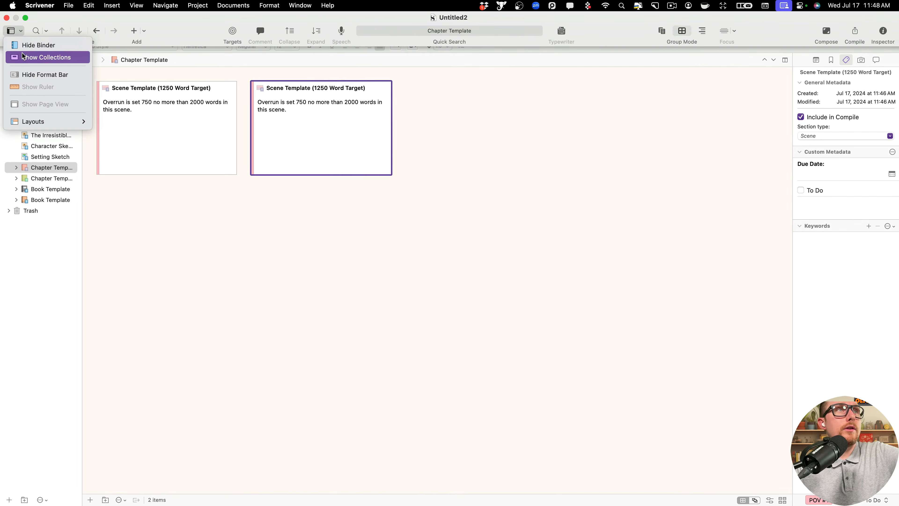
left_click(46, 57)
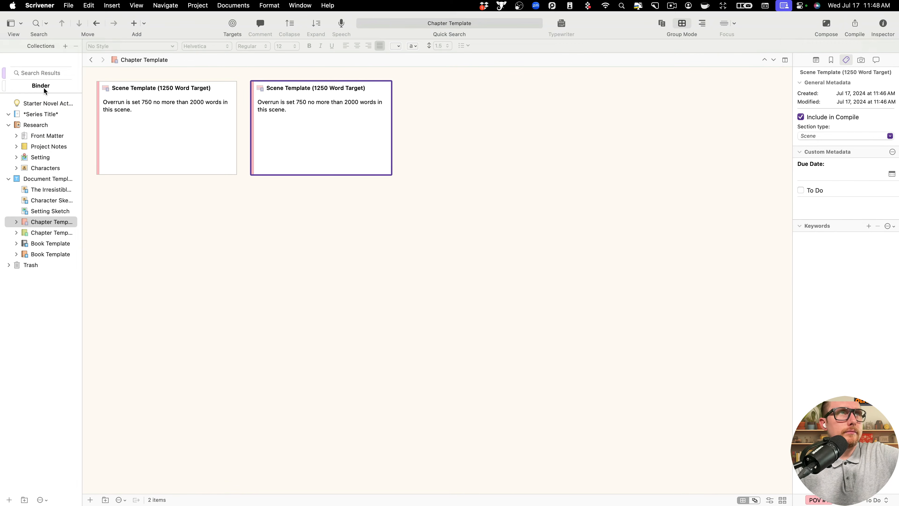
left_click(65, 46)
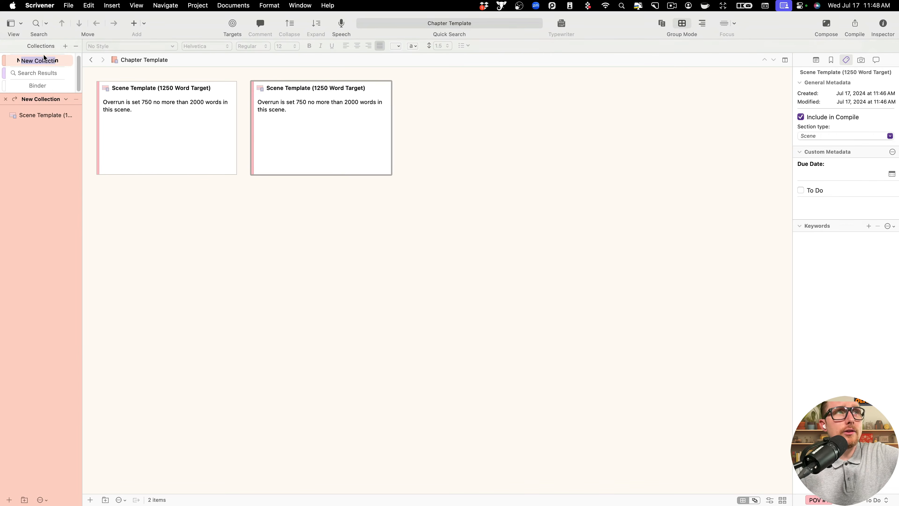
type("To Do")
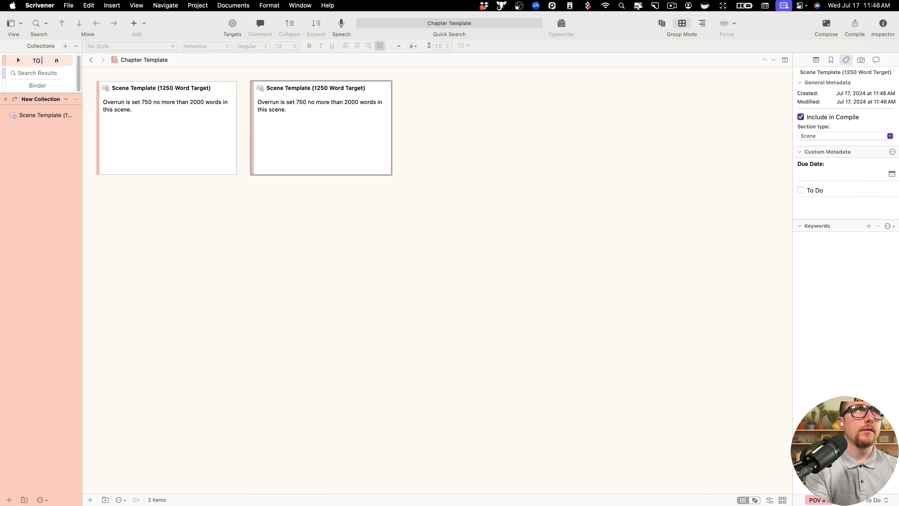
- Name the new collection "To Do"
key("Return")
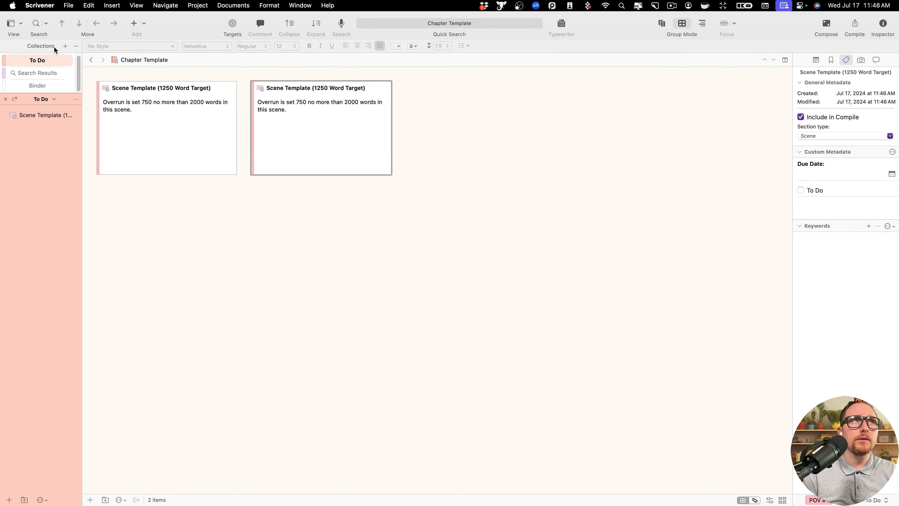
- Search the project for "To Do", limited to the Status field and matching the exact phrase
left_click(36, 24)
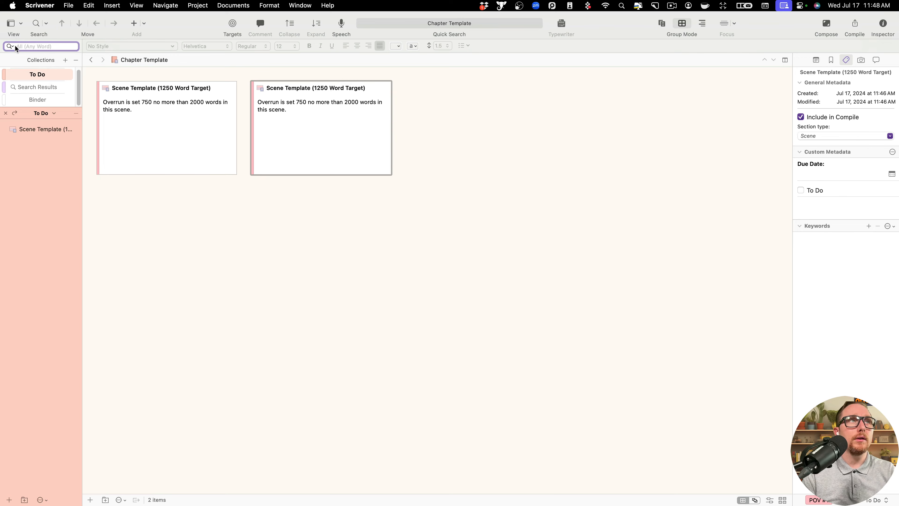
type("To DO")
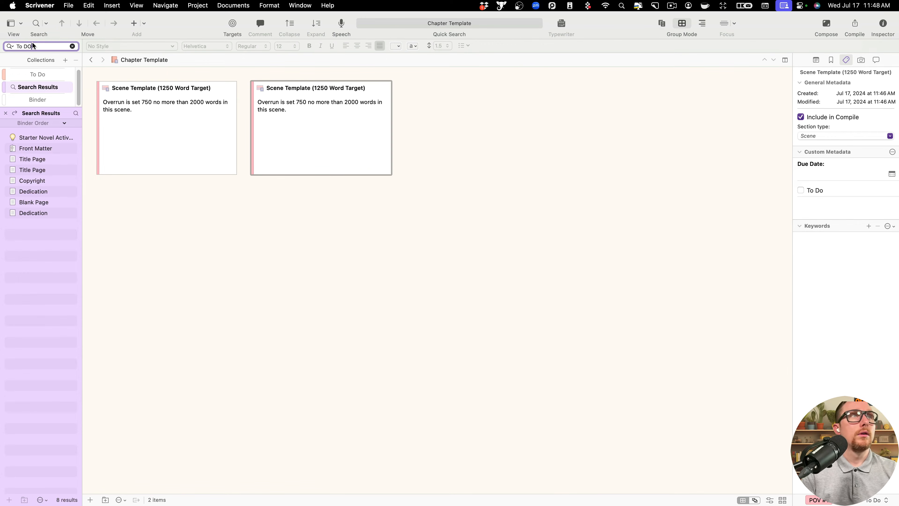
key("BackSpace")
left_click(10, 46)
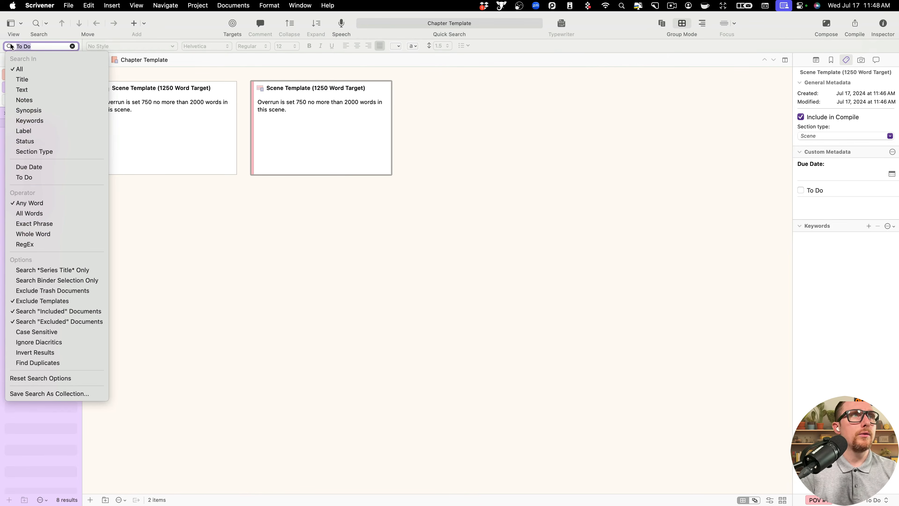
left_click(53, 177)
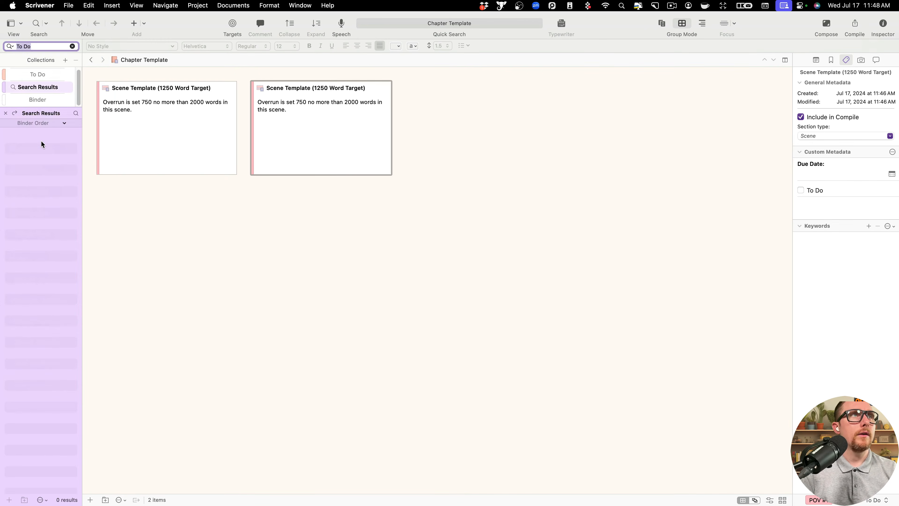
left_click(11, 46)
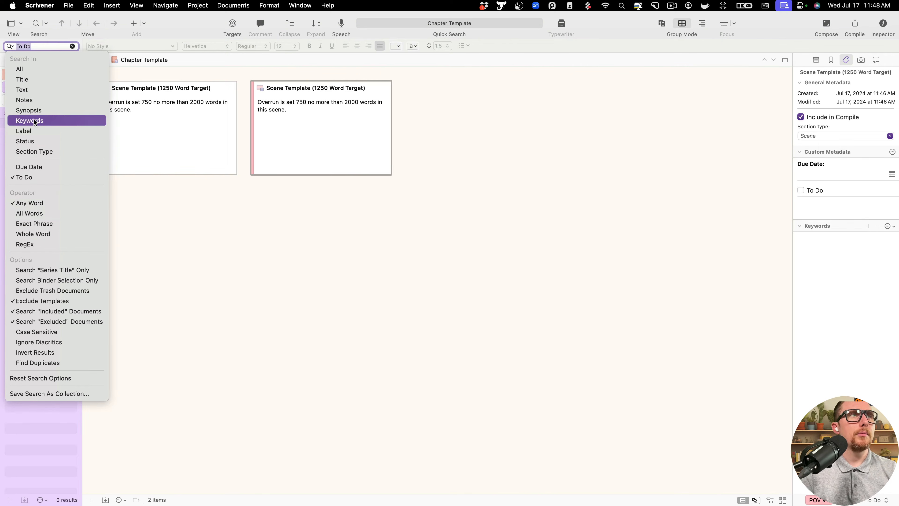
left_click(42, 141)
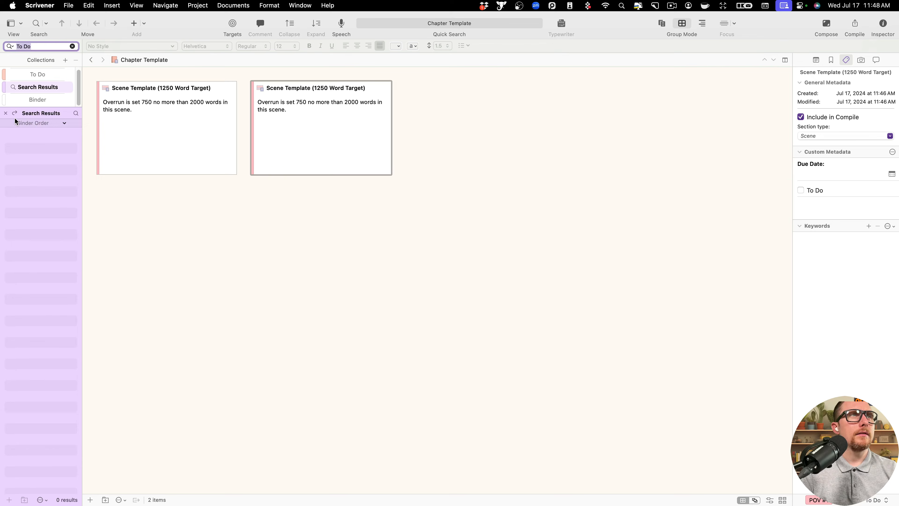
left_click(11, 47)
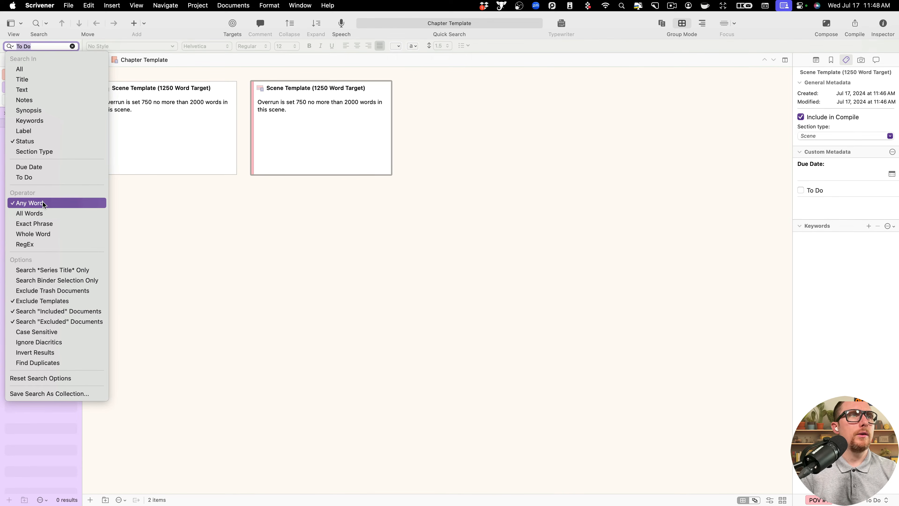
left_click(35, 223)
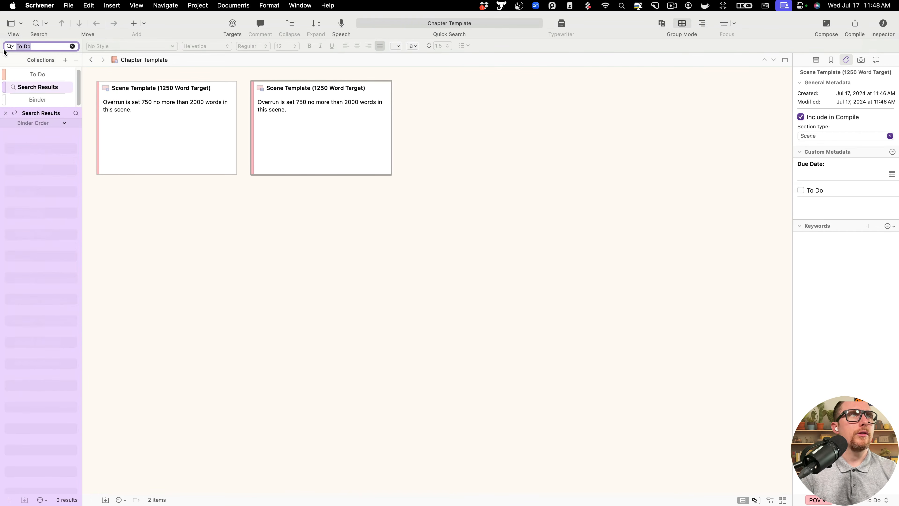
- Save the status search as a collection named "To Do"
left_click(10, 47)
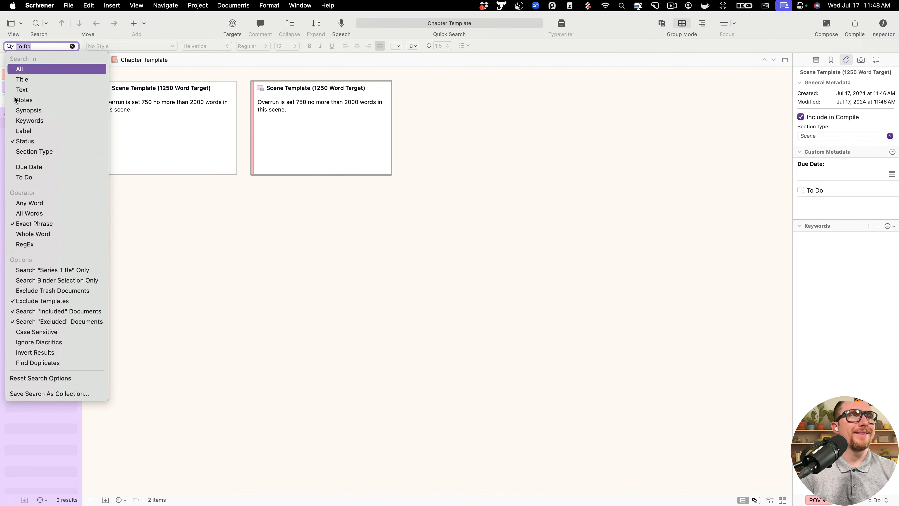
left_click(36, 393)
left_click(515, 298)
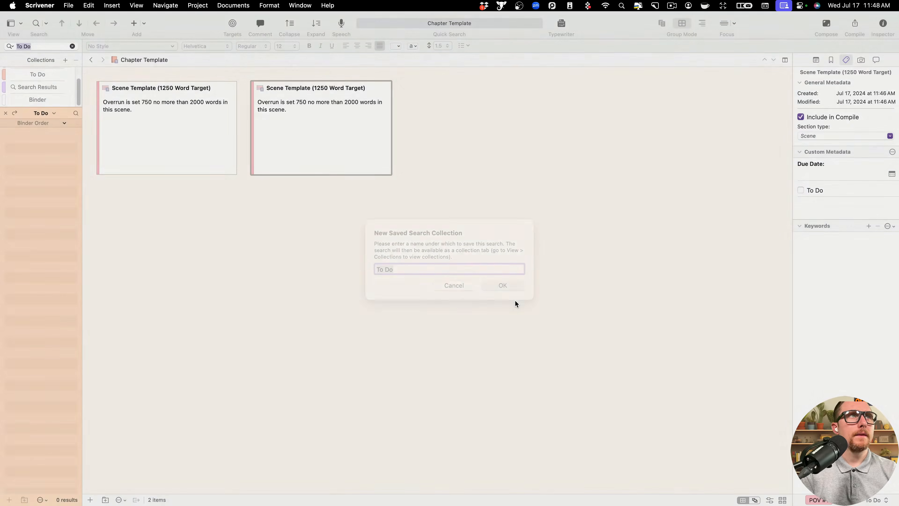
- Compare the contents of the manual To Do collection with those of the saved-search To Do collection
left_click(37, 89)
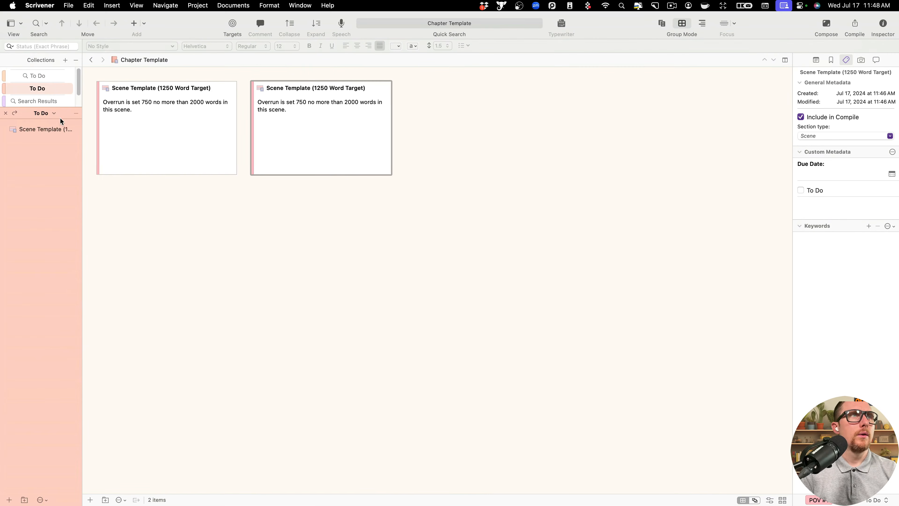
left_click(45, 80)
left_click(46, 87)
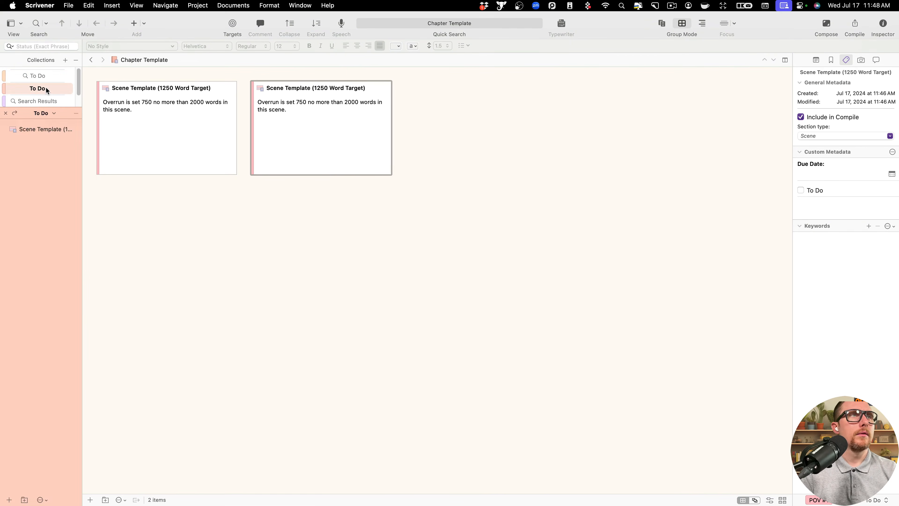
left_click(50, 79)
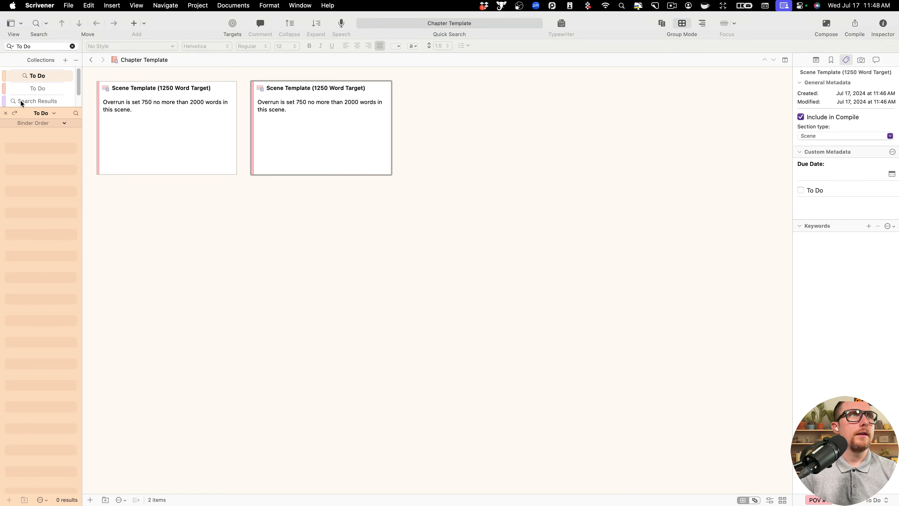
- Return to the binder and add a new document from the 1250-word Chapter Template inside *Series Title*
left_click(6, 113)
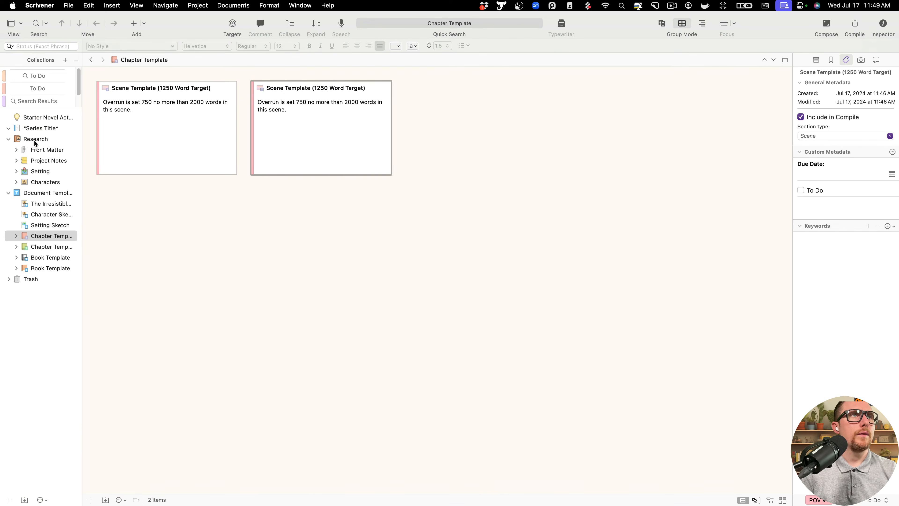
left_click(9, 130)
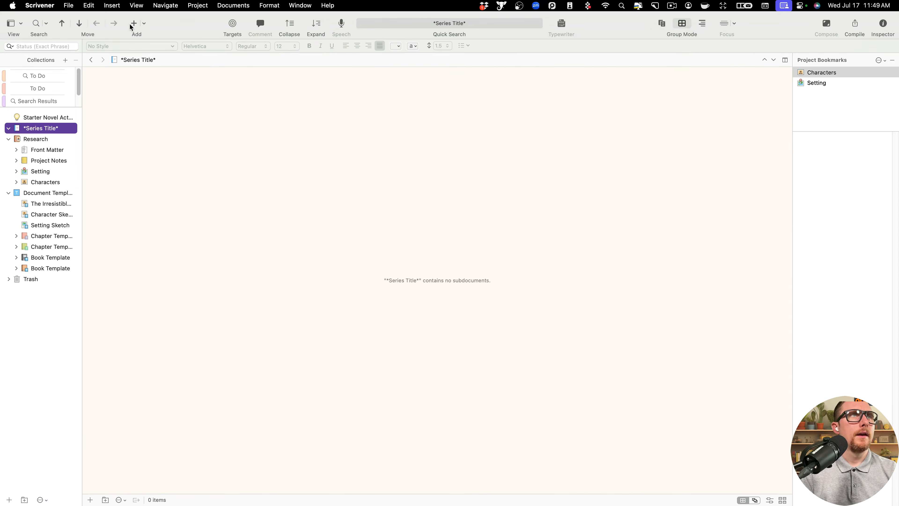
left_click(144, 24)
mouse_move(191, 94)
left_click(269, 90)
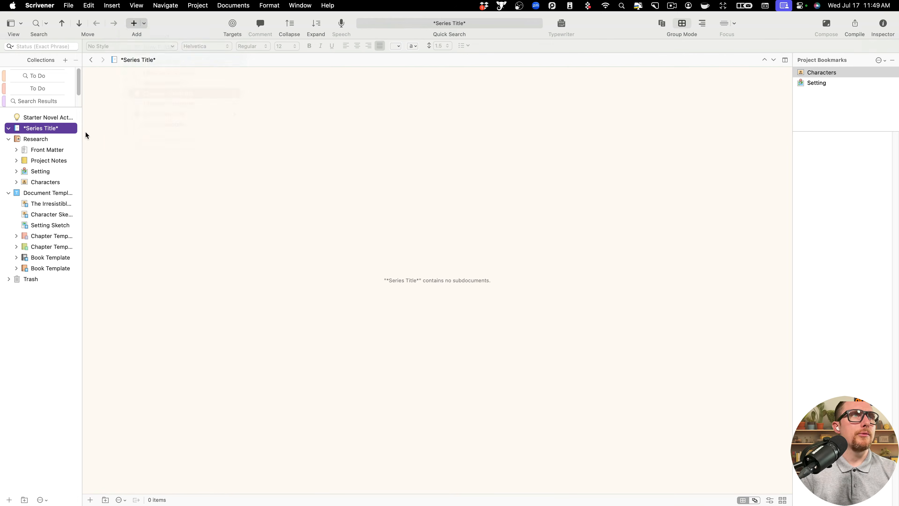
- Check both To Do collections again and delete the manual one, keeping the saved search
left_click(50, 92)
left_click(46, 79)
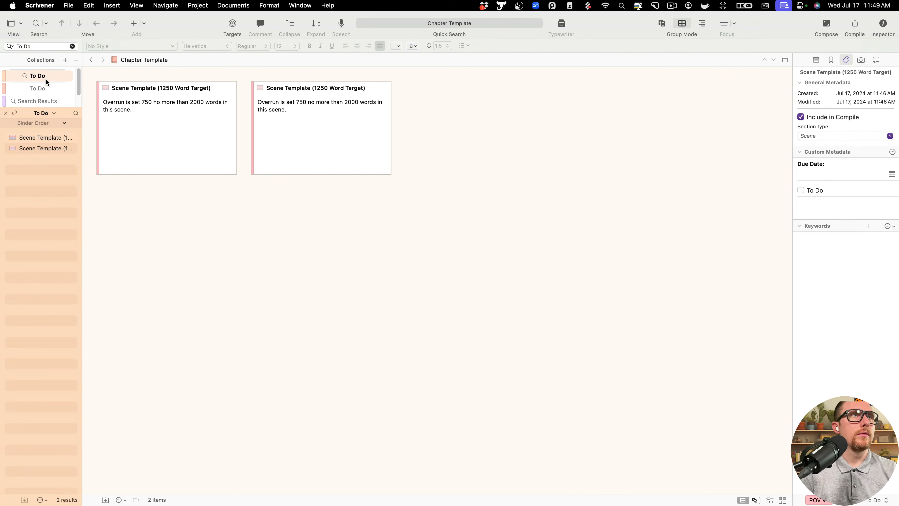
left_click(50, 90)
left_click(75, 60)
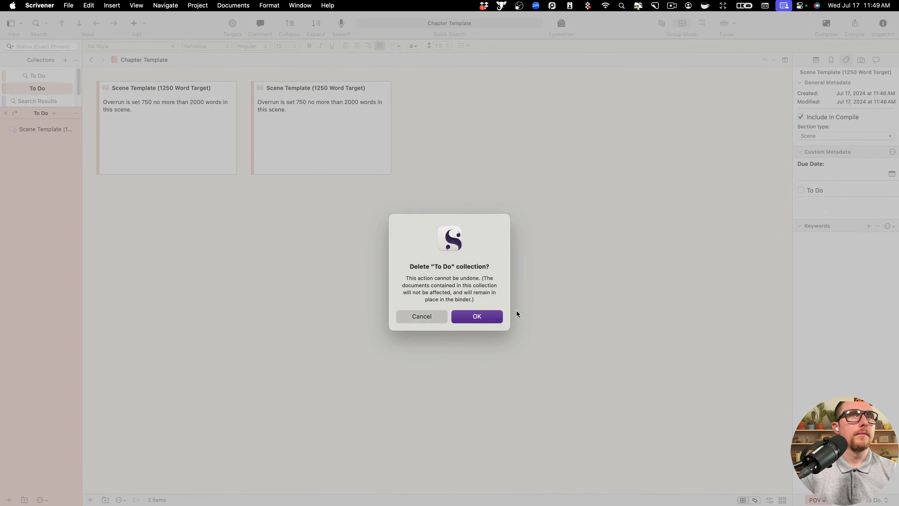
left_click(483, 316)
- Widen the binder sidebar while viewing the saved-search To Do collection, and return to the binder
left_click(52, 79)
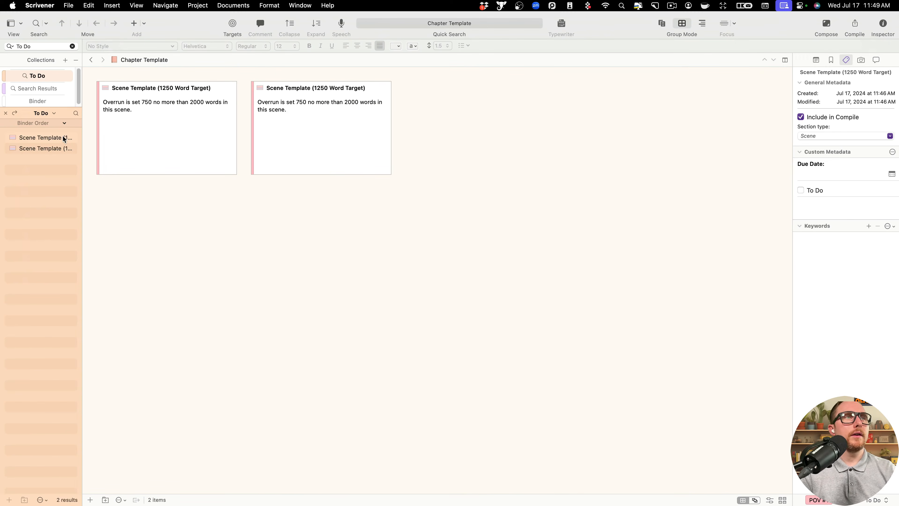
left_click_drag(82, 135, 152, 135)
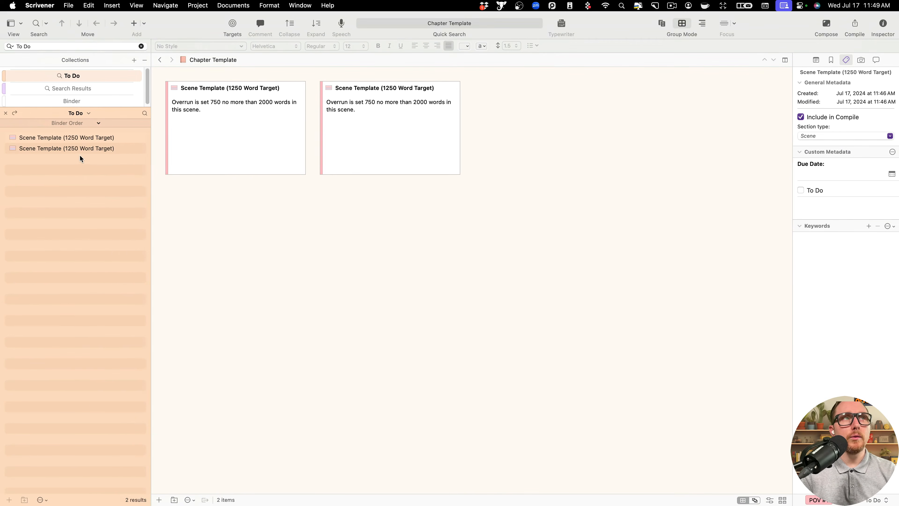
left_click(5, 112)
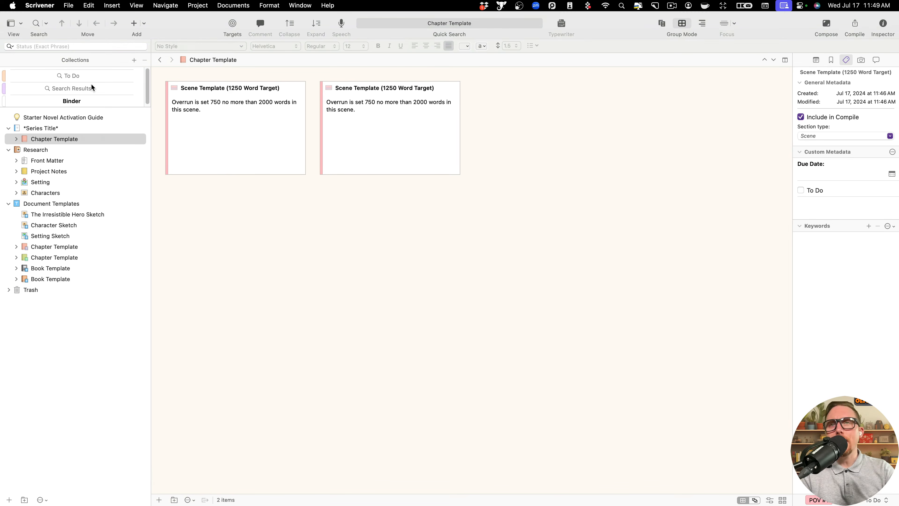
- Save the project as a template titled "Starter Test Template" in the Custom category under Writing Mentor
left_click(69, 6)
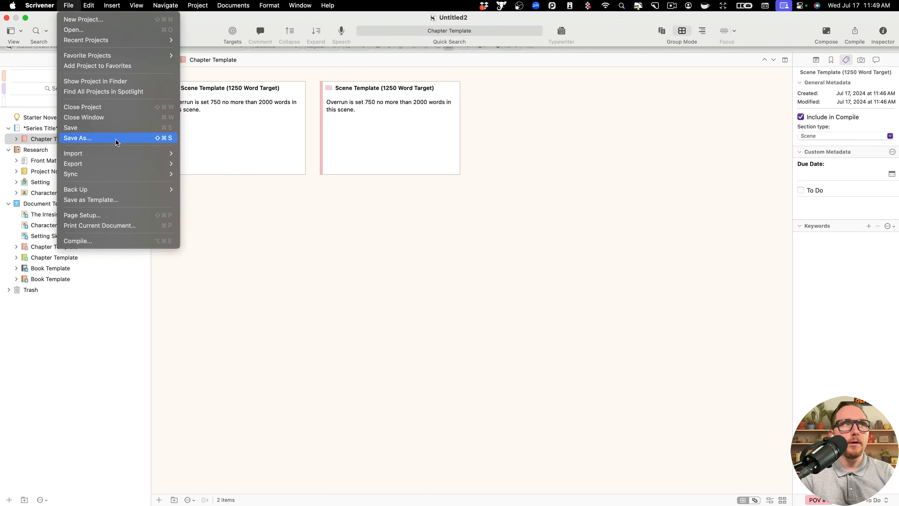
left_click(106, 199)
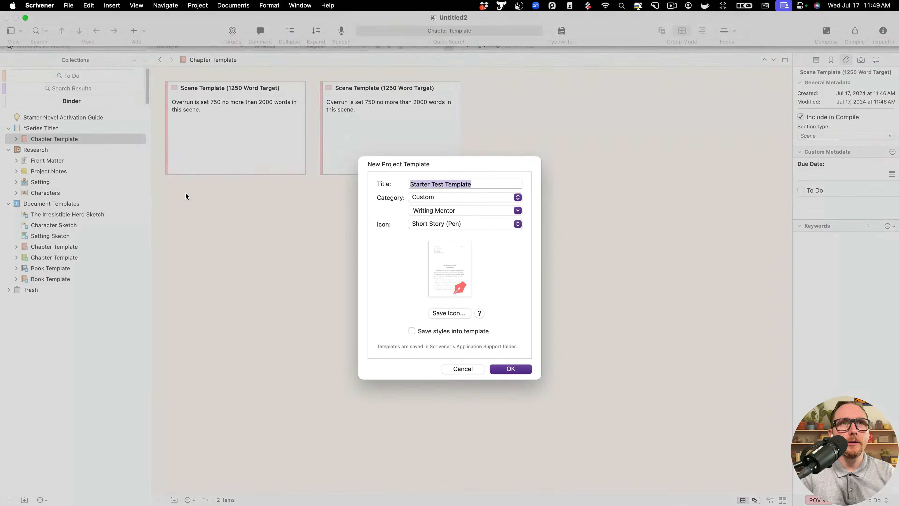
left_click(510, 374)
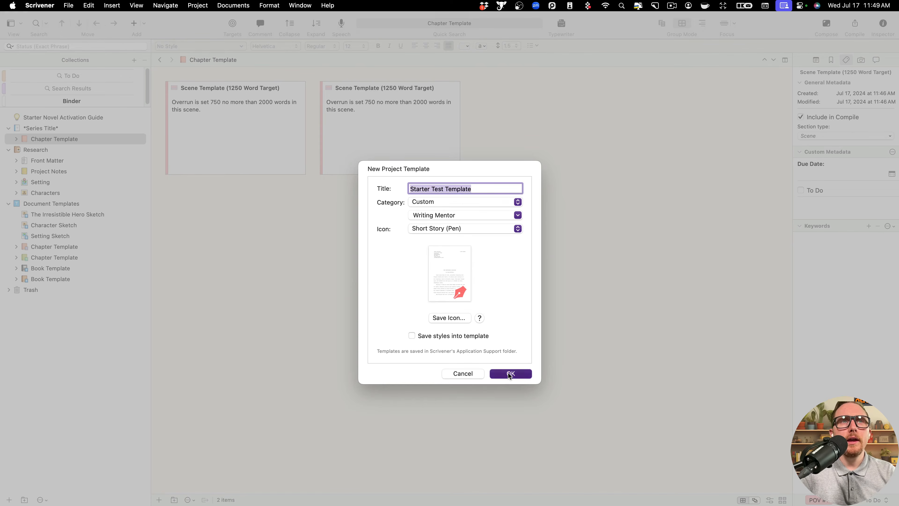
left_click(465, 198)
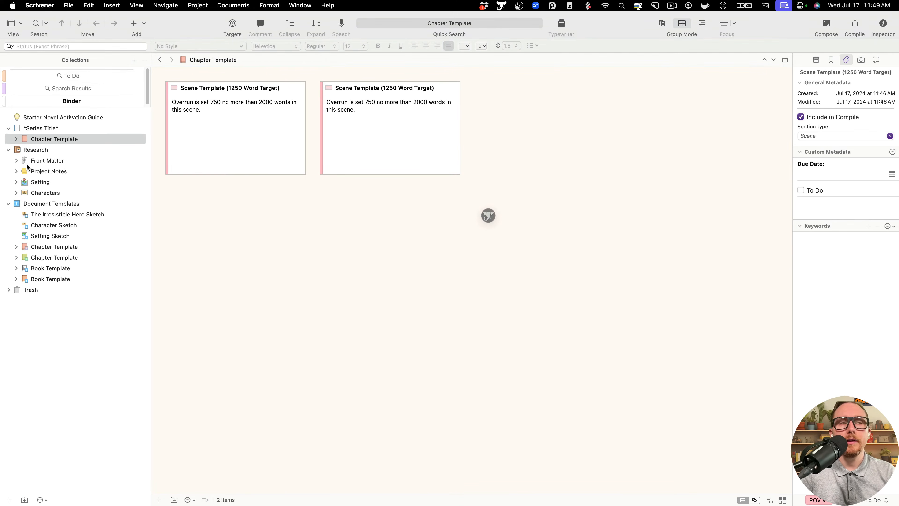
left_click(38, 140)
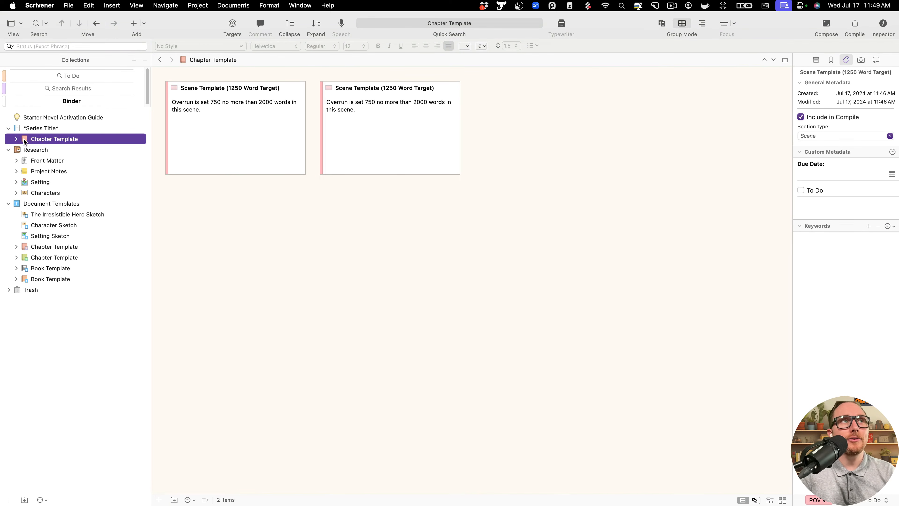
left_click(301, 166)
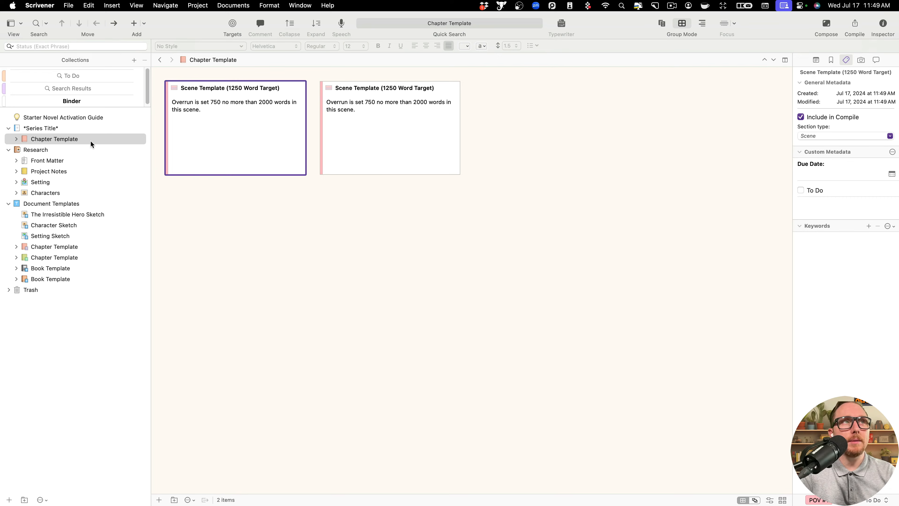
left_click(470, 186)
left_click(329, 172)
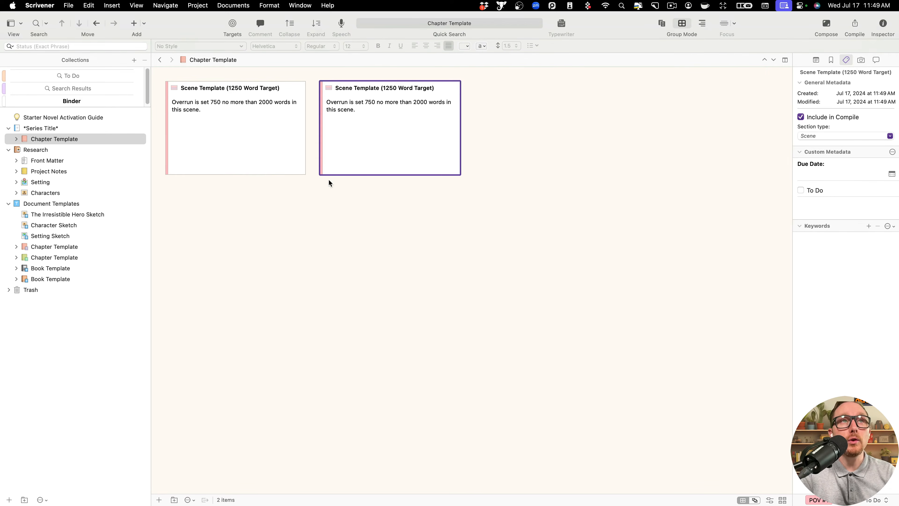
left_click(228, 139)
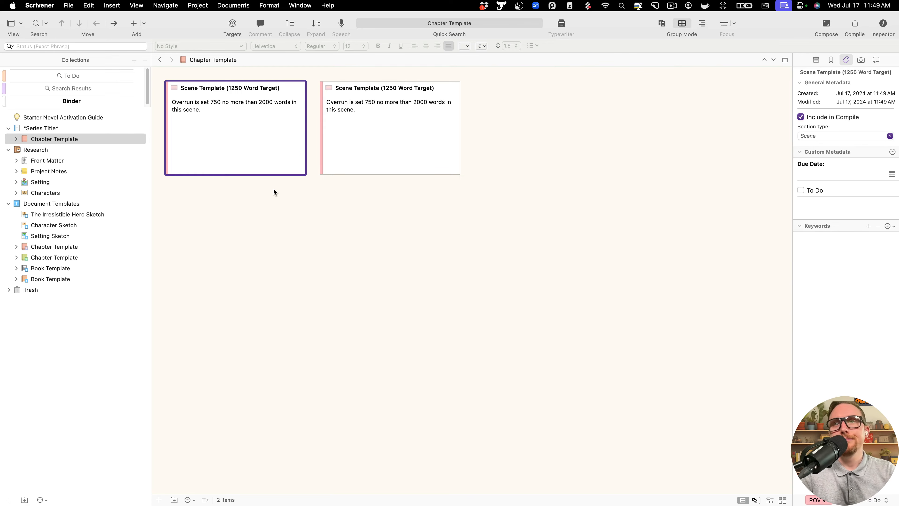
- Collapse the *Series Title*, Research and Document Templates folders in the binder
left_click(9, 128)
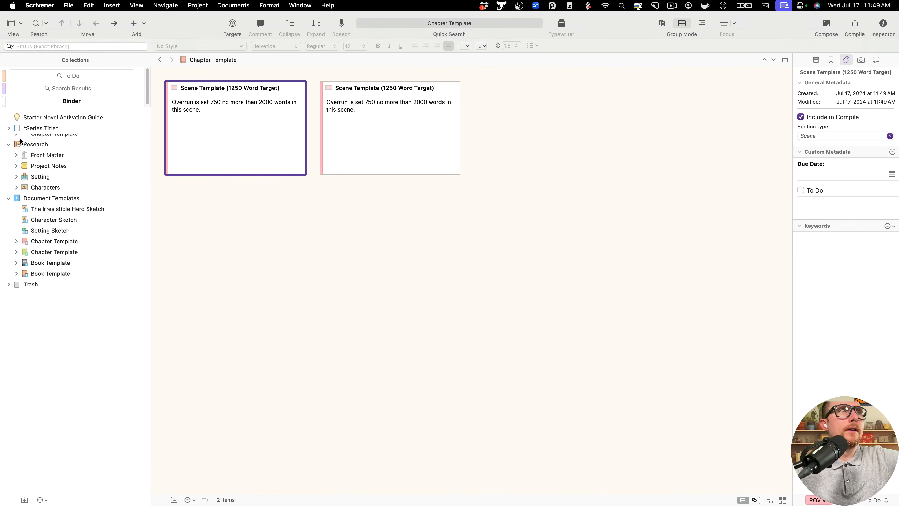
left_click(9, 139)
left_click(9, 150)
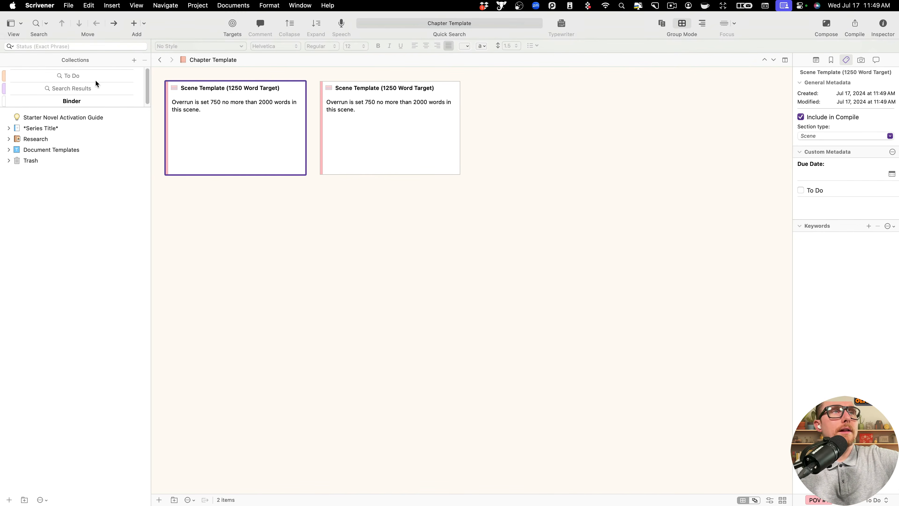
left_click(348, 237)
left_click(246, 113)
left_click(353, 132)
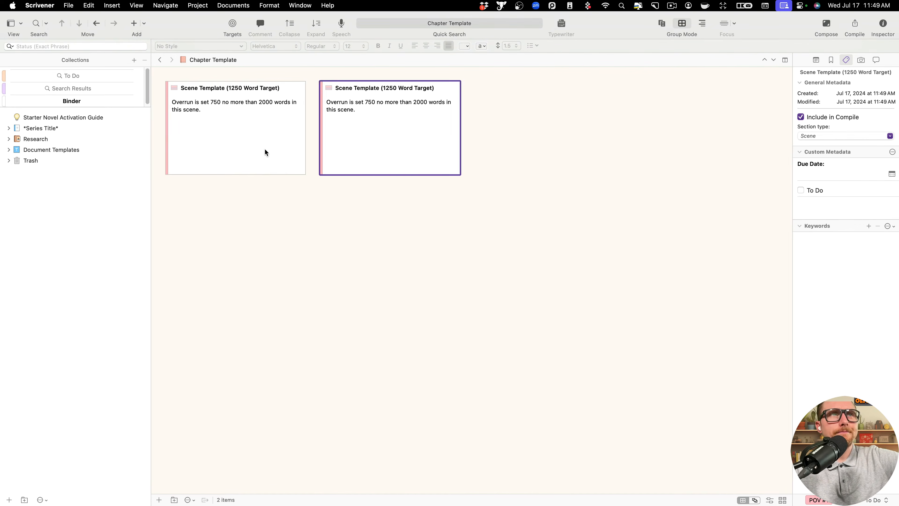
left_click(262, 154)
- Open the application's settings
left_click(39, 5)
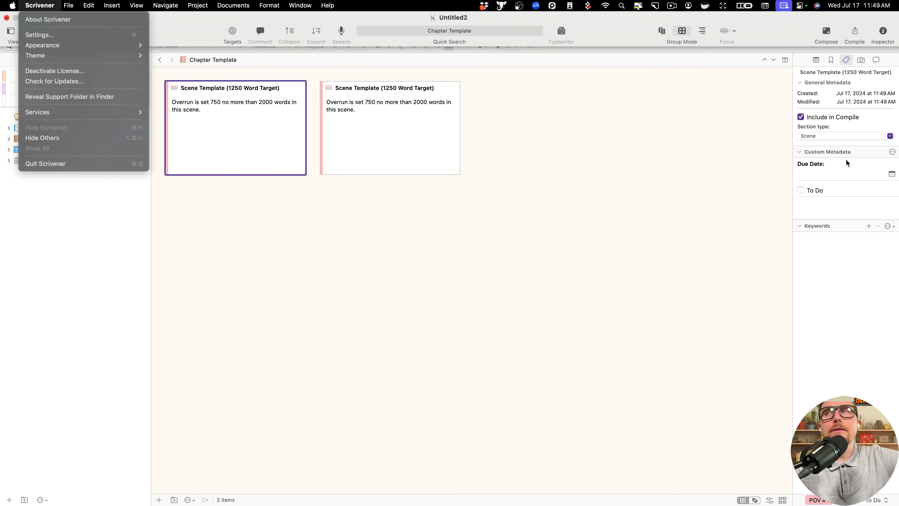
left_click(39, 35)
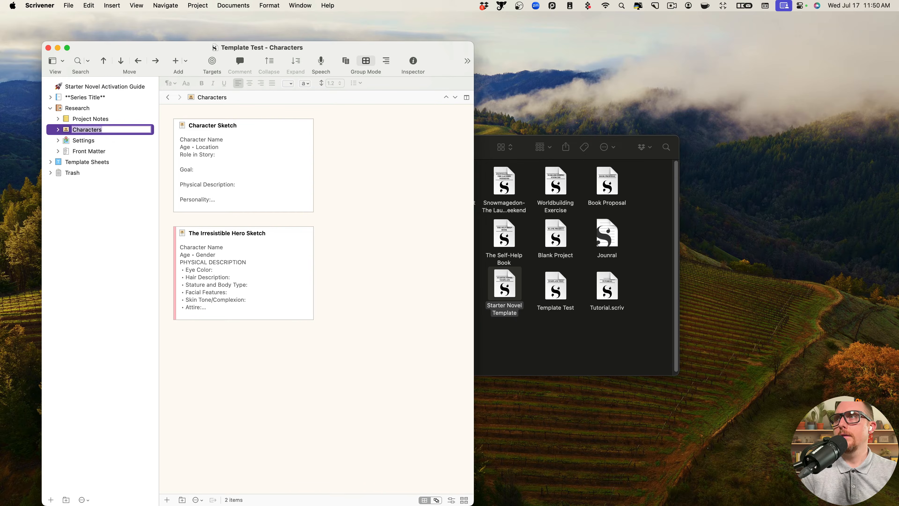
- Switch to Zoom and share Desktop 3 with the webinar participants
key("super+Tab")
left_click(393, 474)
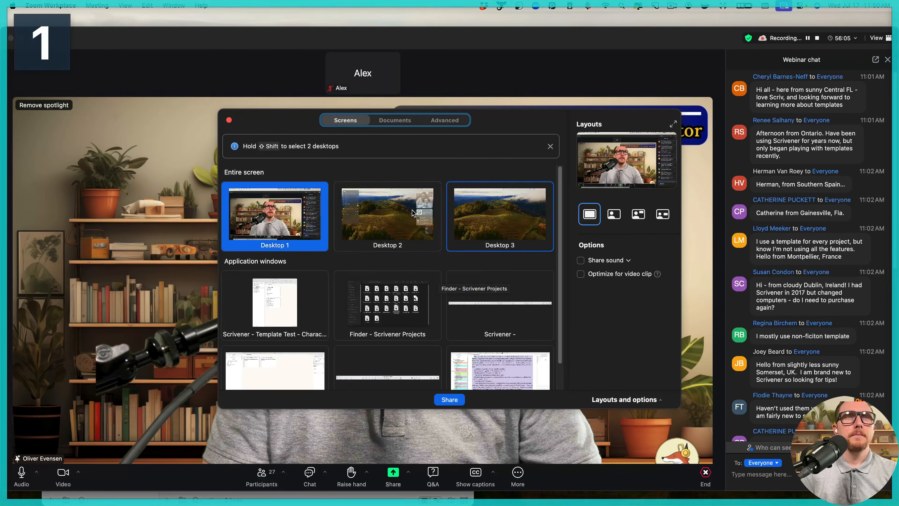
left_click(500, 216)
left_click(449, 399)
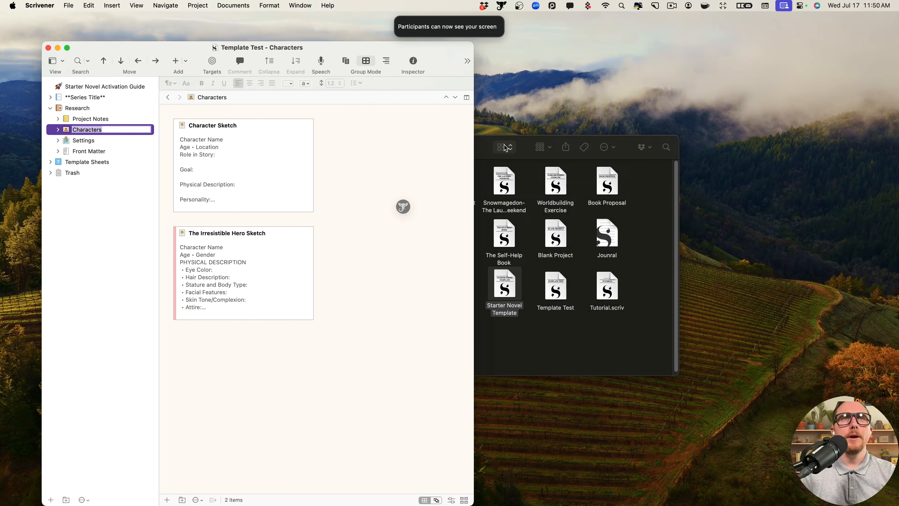
- Clear the Finder window, close the Template Test project and show the Starter Novel Activation Guide in the remaining project
left_click(386, 148)
left_click_drag(568, 119, 567, 1)
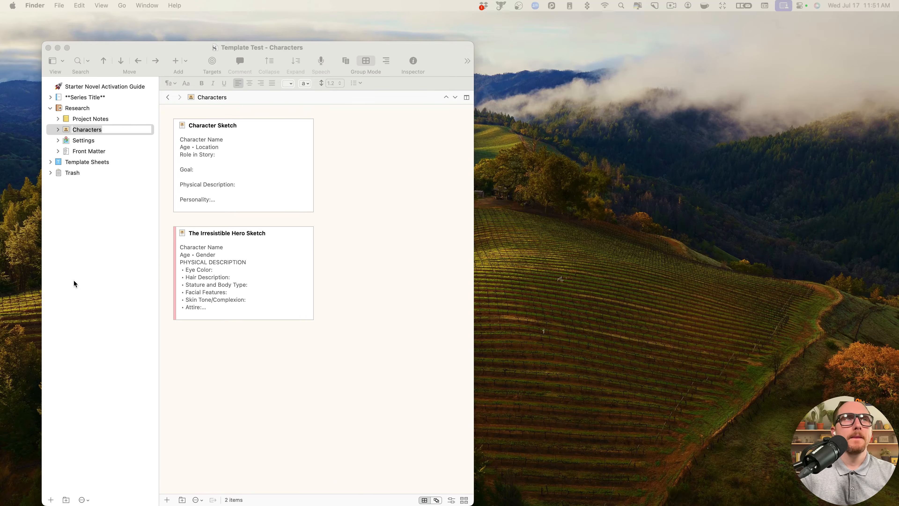
left_click(374, 231)
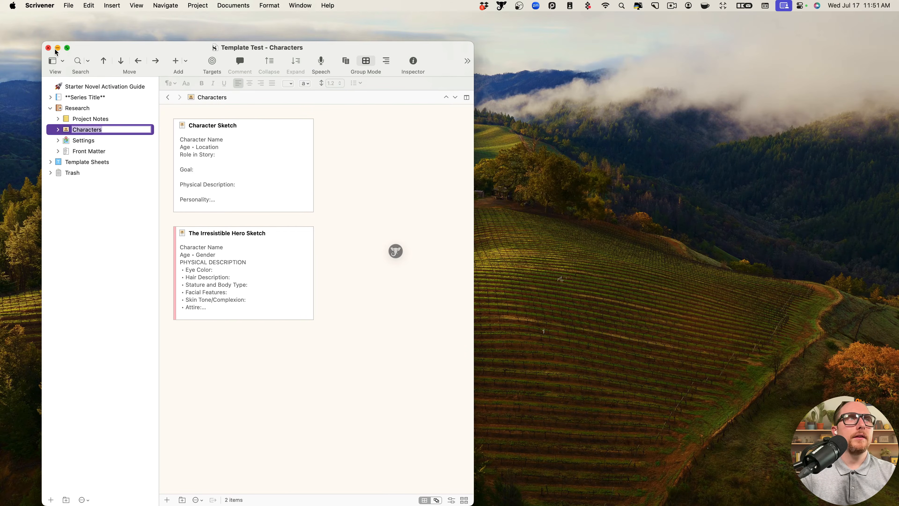
left_click(49, 48)
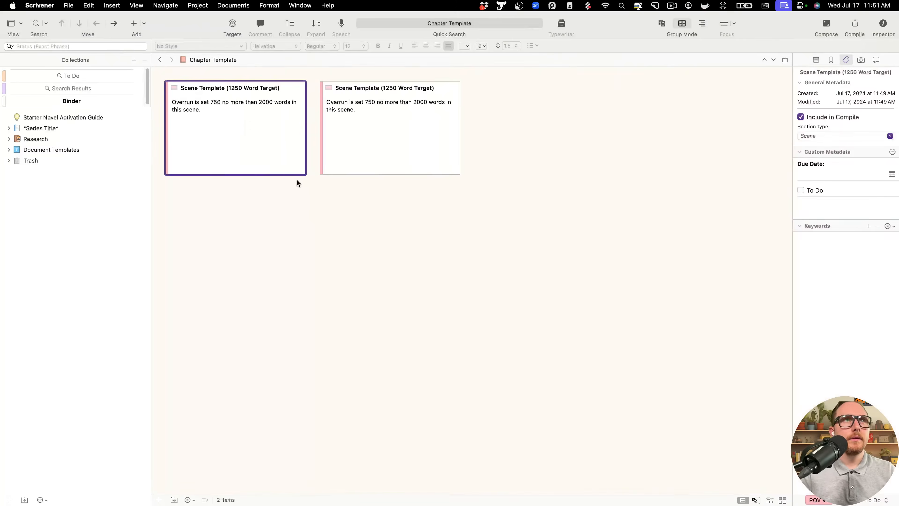
left_click(296, 182)
left_click(18, 120)
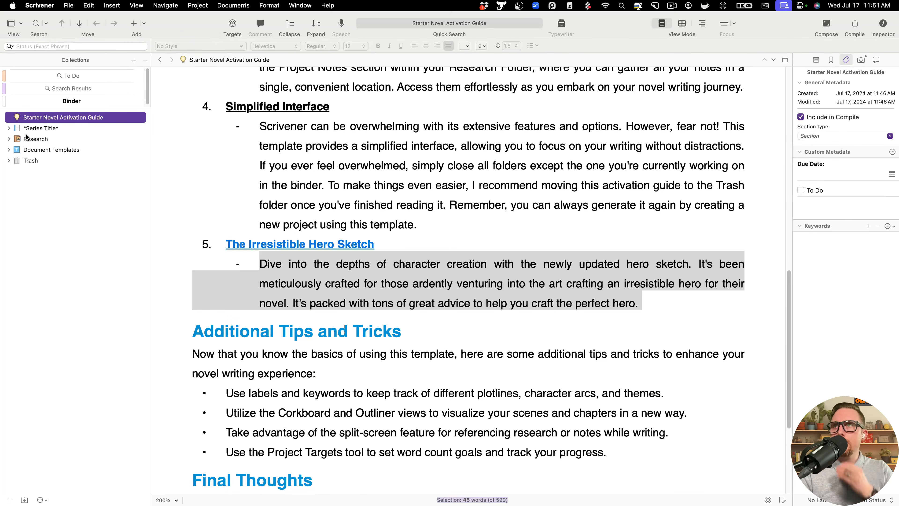
- Set Starter Test Template in the Writing Mentor category as the default for new projects, and close the template chooser
left_click(69, 5)
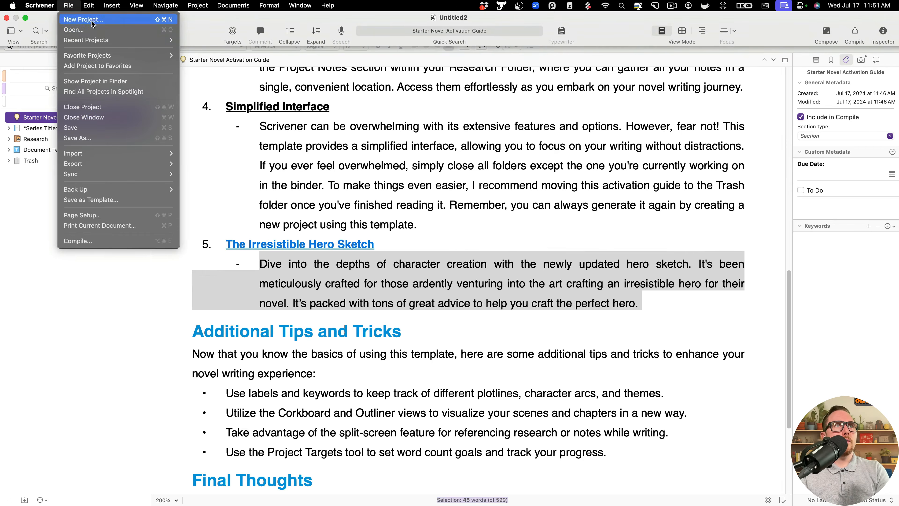
left_click(85, 19)
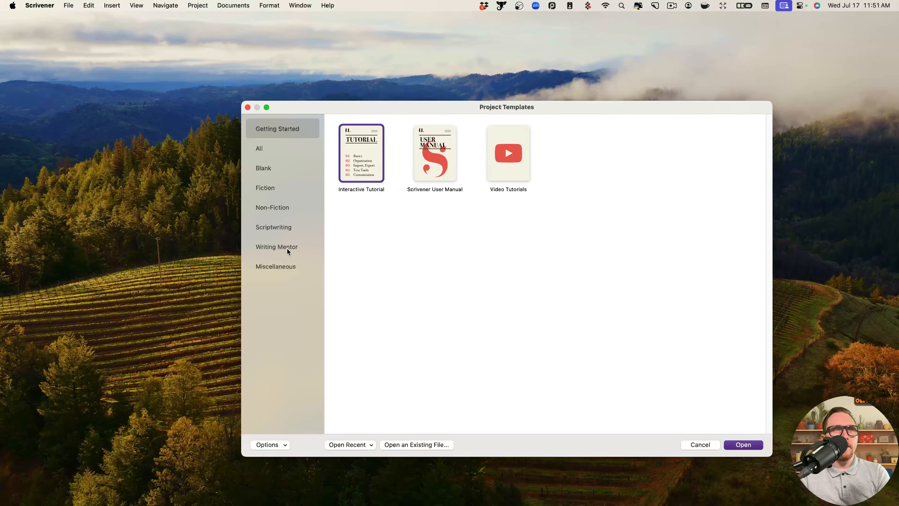
left_click(287, 249)
left_click(442, 165)
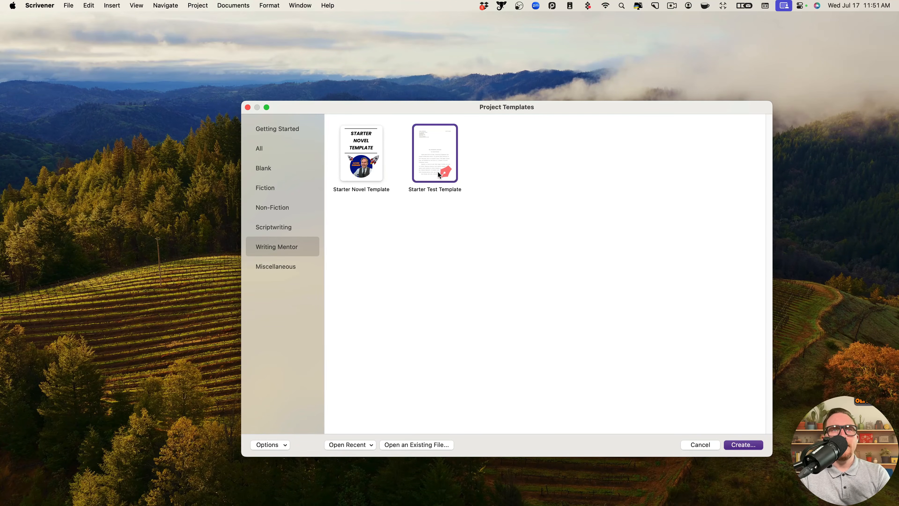
right_click(432, 153)
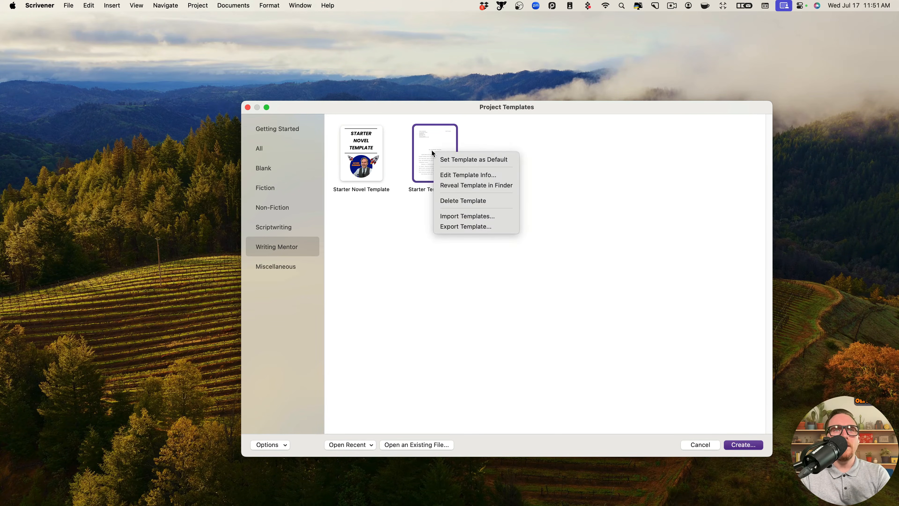
left_click(474, 159)
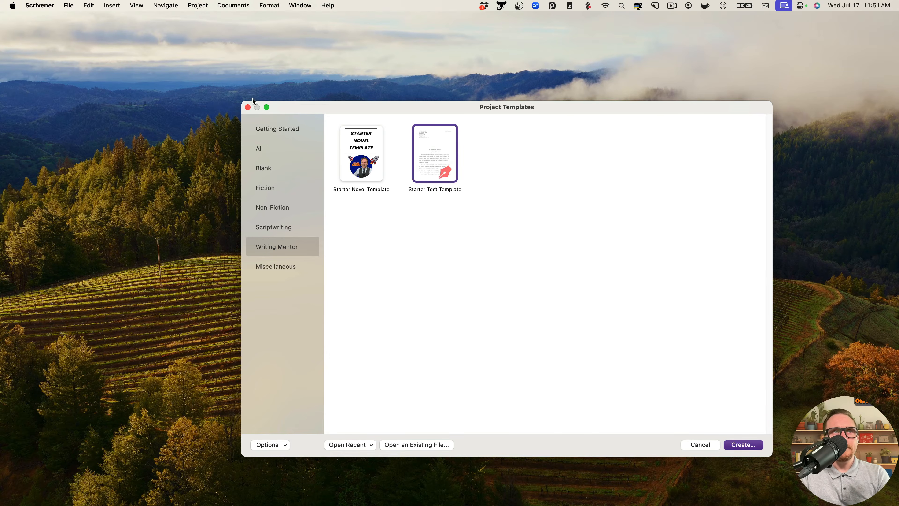
left_click(247, 107)
- Reopen the template chooser, make Starter Novel Template the default template, and close the chooser
left_click(69, 6)
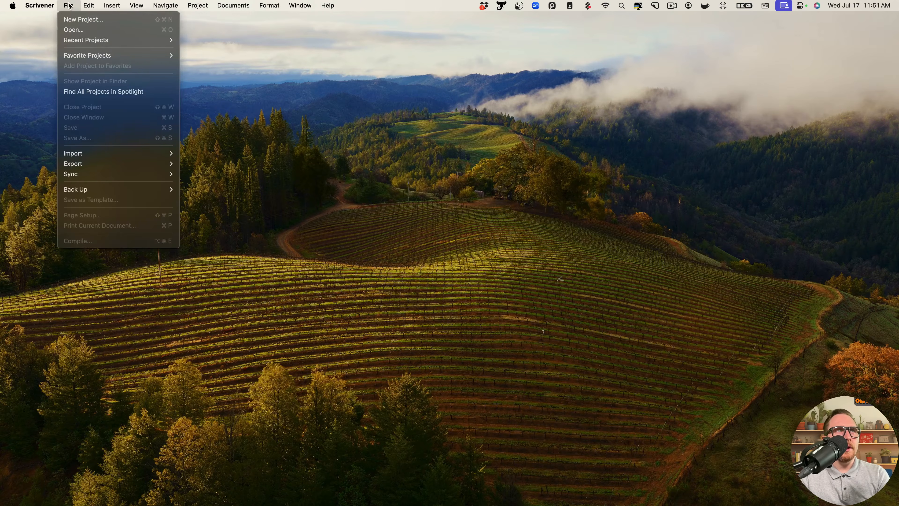
left_click(75, 18)
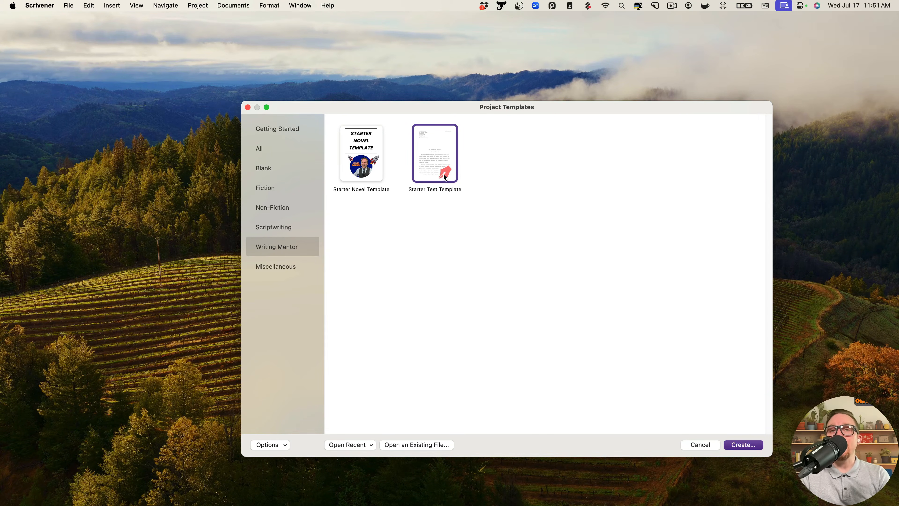
right_click(380, 163)
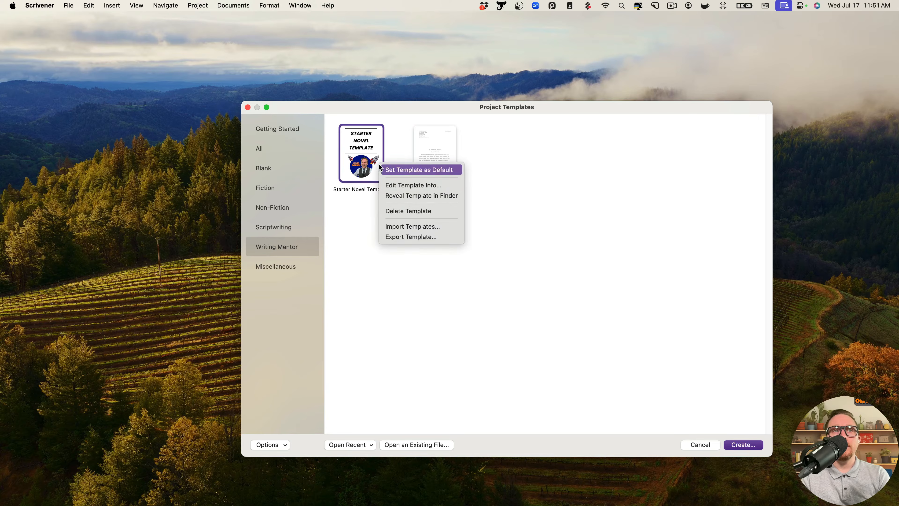
left_click(448, 169)
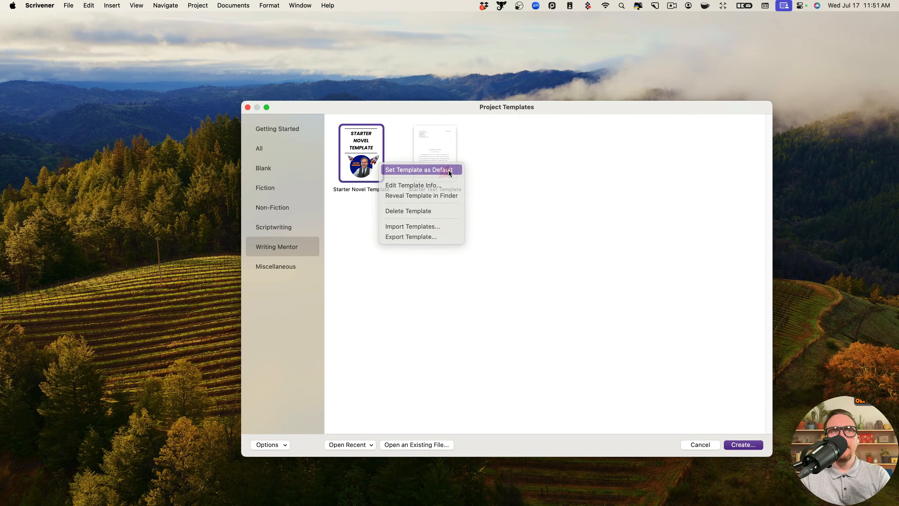
left_click(309, 154)
left_click(305, 134)
left_click(249, 107)
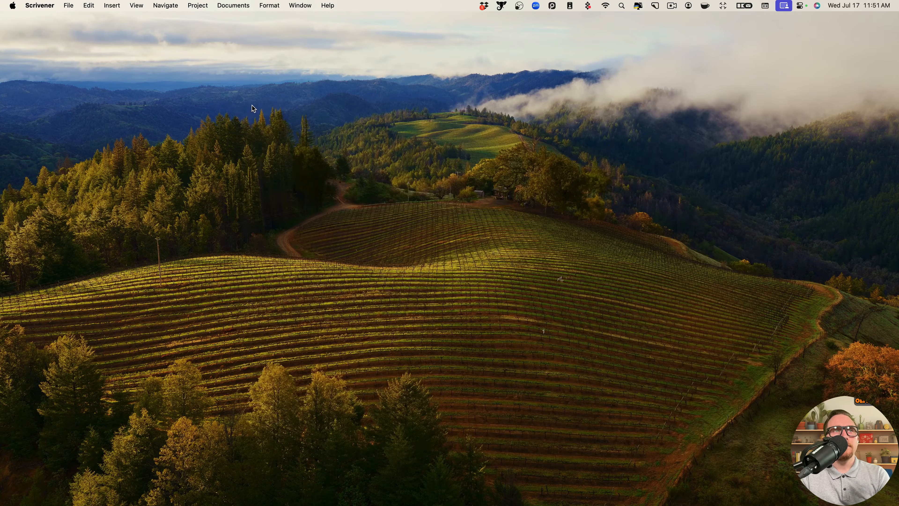
- Examine the template options for Starter Novel Template and the Getting Started items for a way to reset the default
left_click(69, 5)
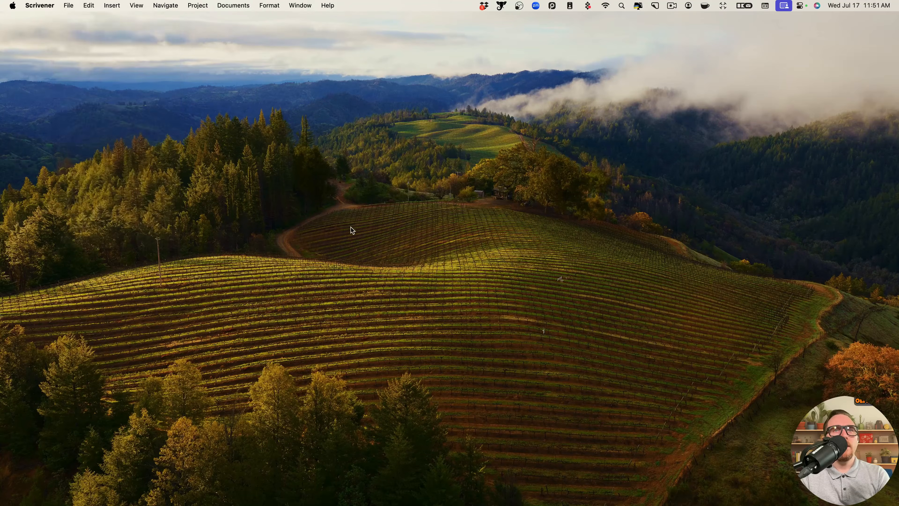
left_click(81, 21)
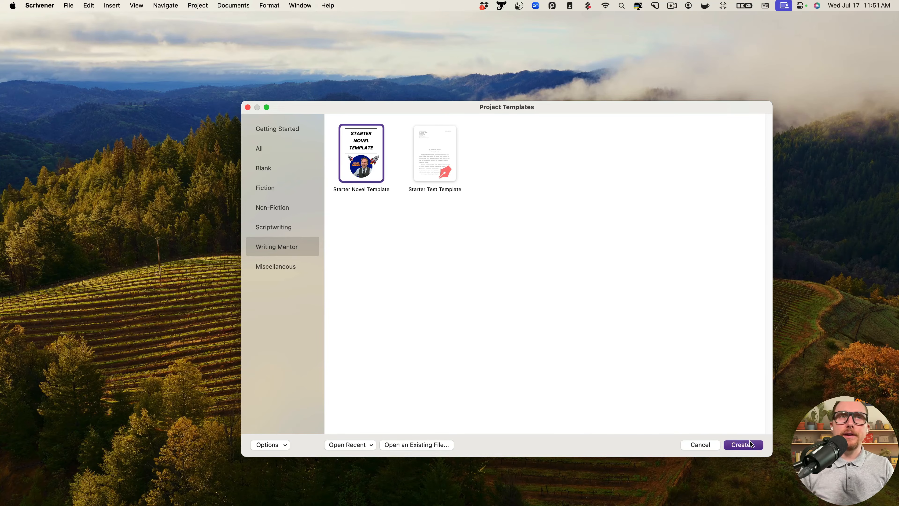
right_click(371, 179)
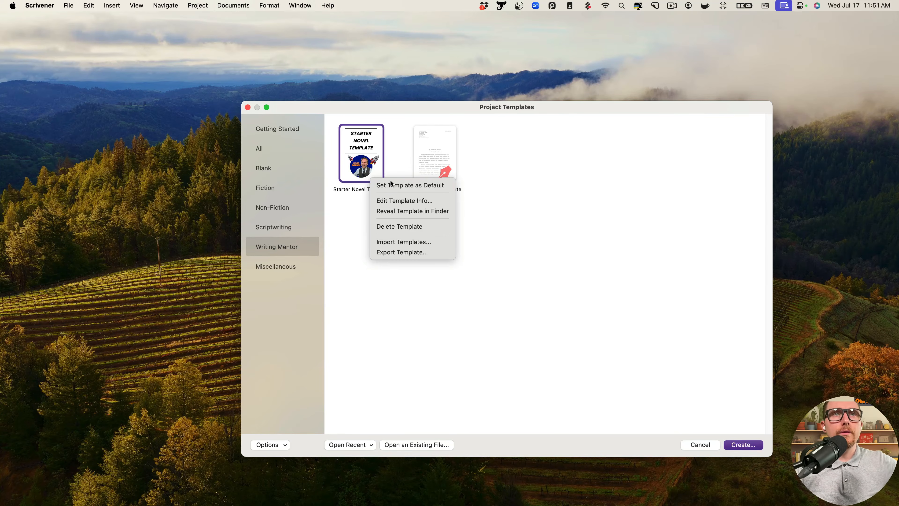
left_click(366, 212)
left_click(282, 128)
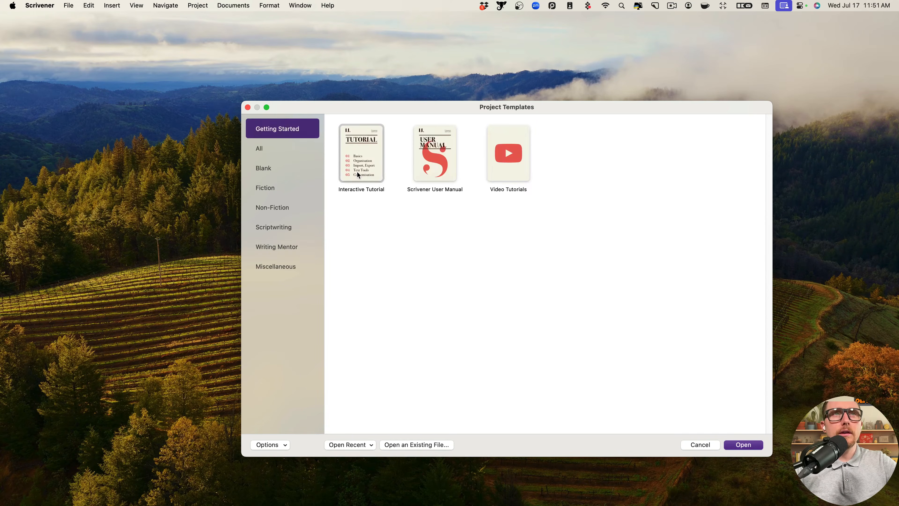
left_click(357, 175)
right_click(360, 163)
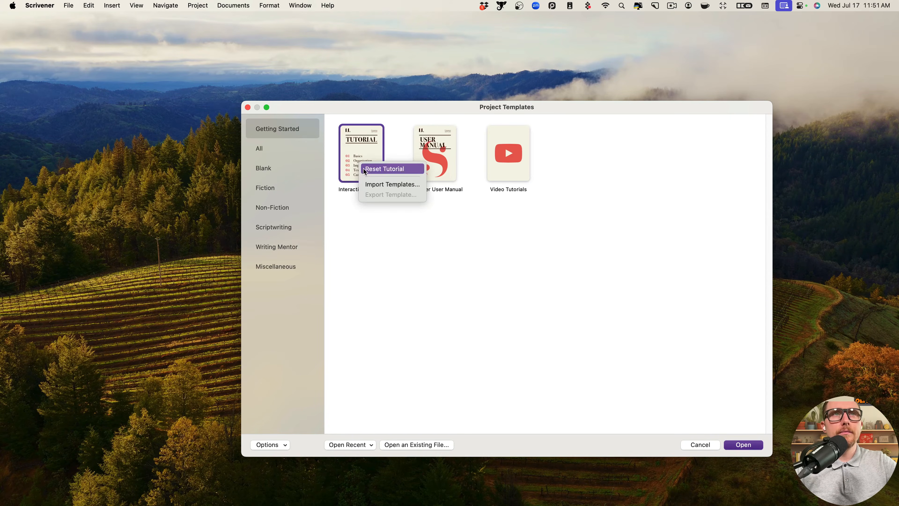
left_click(349, 218)
right_click(416, 173)
left_click(336, 160)
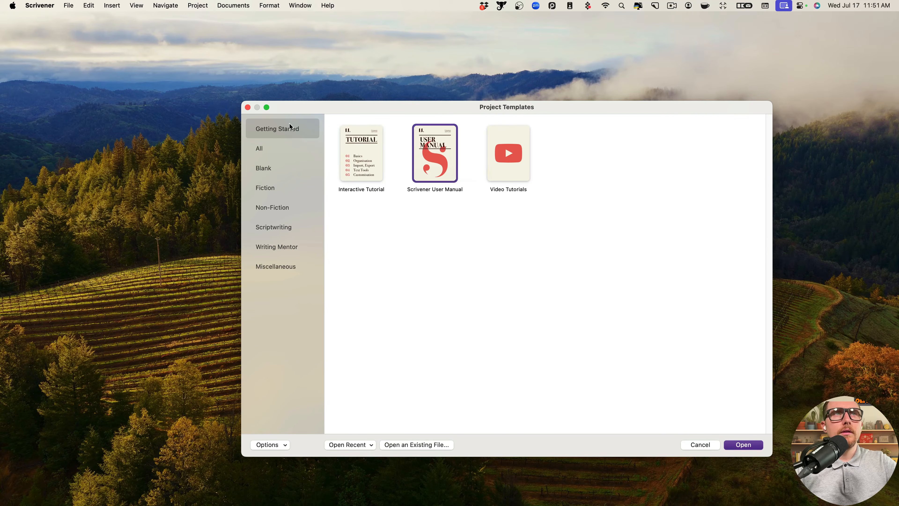
- Set the Getting Started category as the default in the template chooser, and close the chooser
left_click(286, 445)
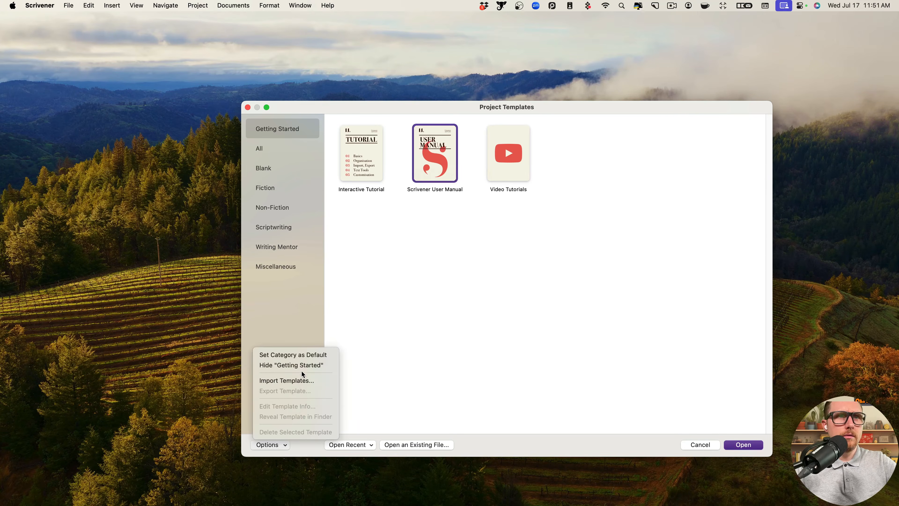
left_click(307, 356)
left_click(365, 152)
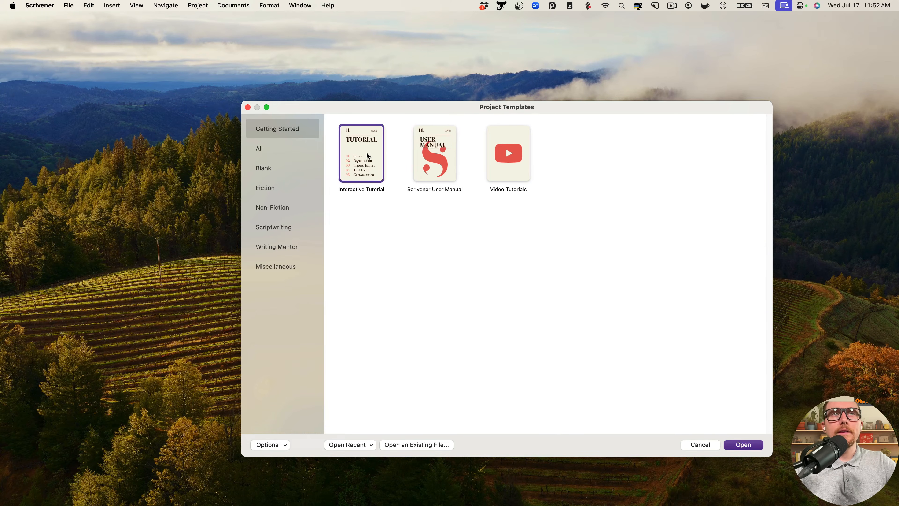
left_click(264, 148)
left_click(273, 129)
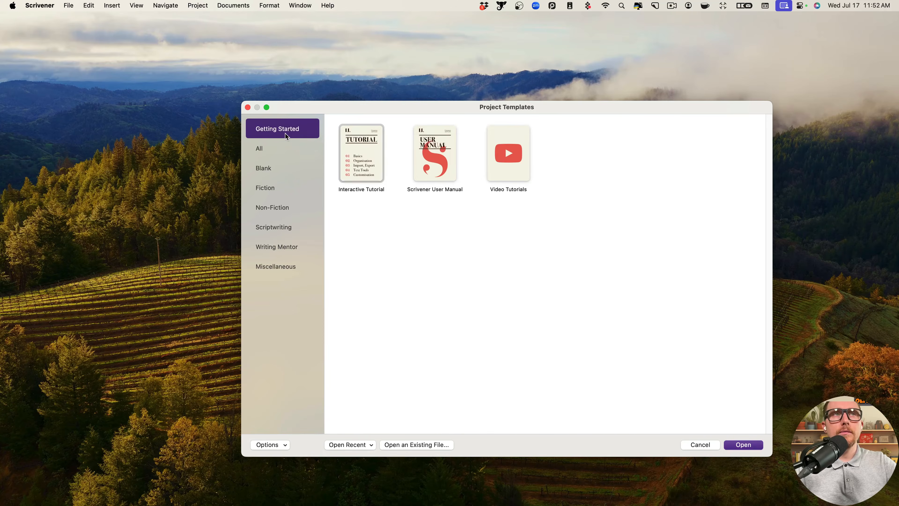
left_click(248, 107)
- Reopen the template chooser to check its default category, and inspect the options available for the Blank template
left_click(41, 6)
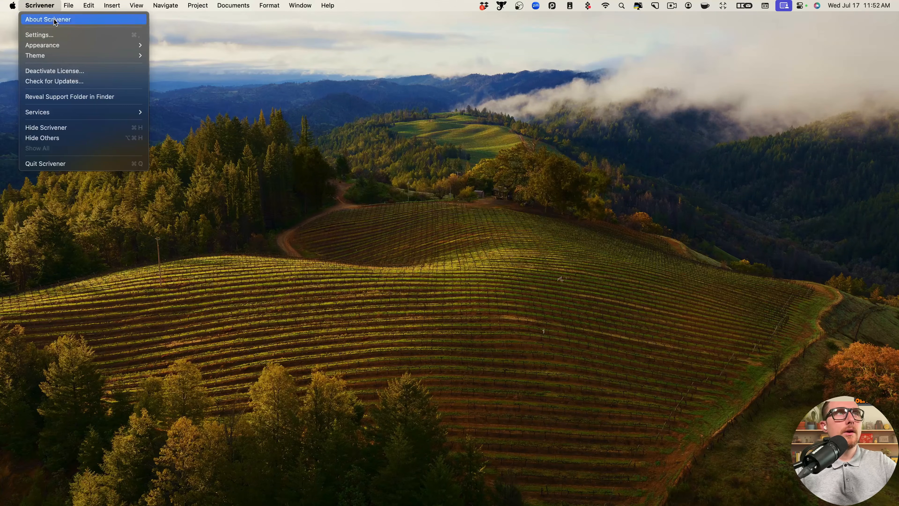
mouse_move(62, 6)
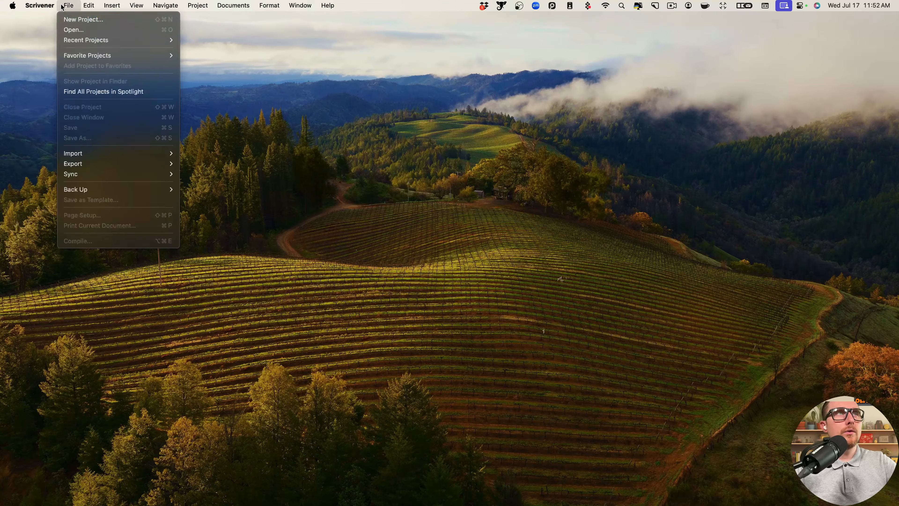
left_click(72, 20)
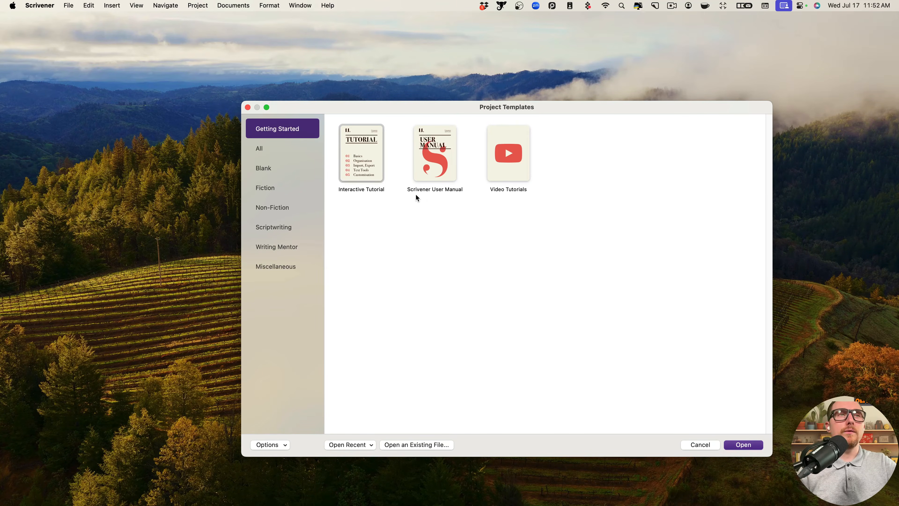
left_click(277, 247)
left_click(421, 175)
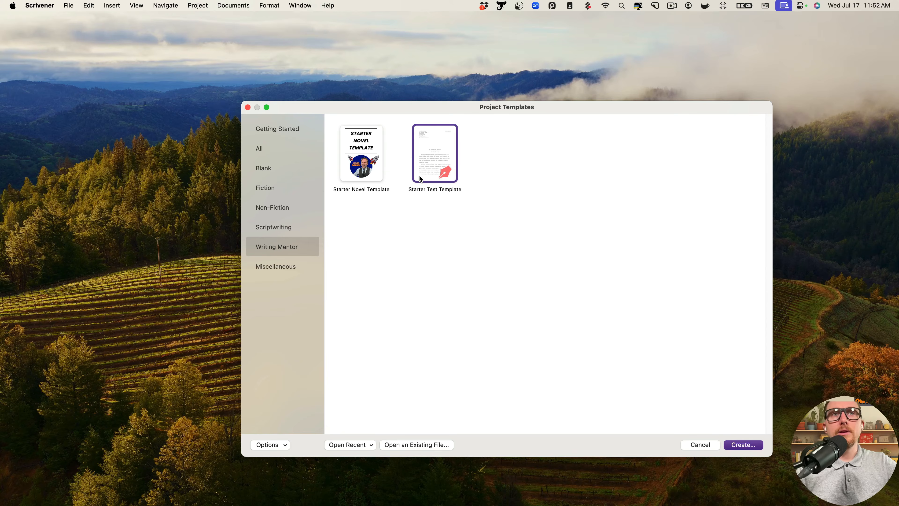
left_click(276, 168)
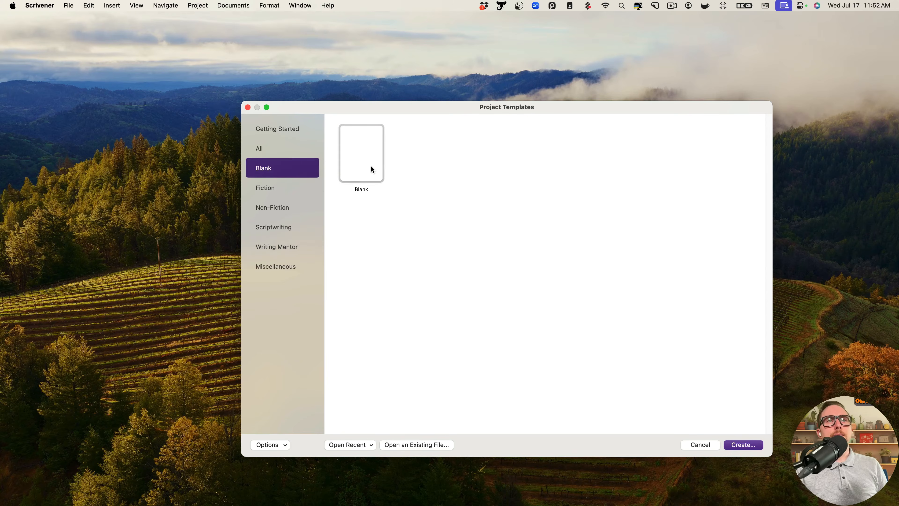
right_click(372, 169)
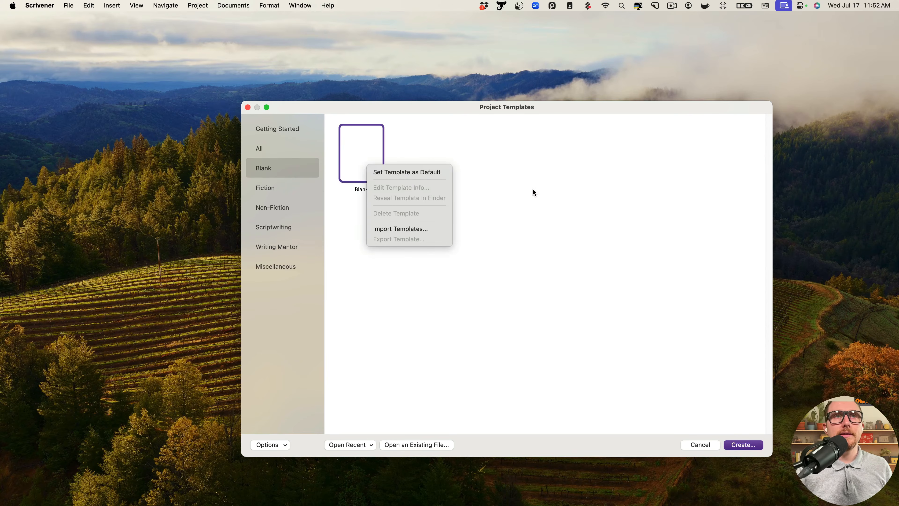
key("Escape")
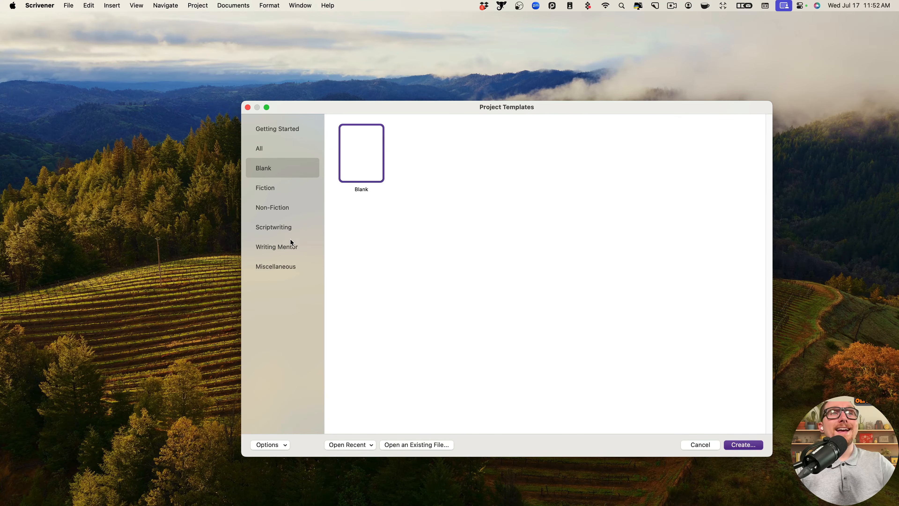
- Export Starter Test Template from the Writing Mentor category to the Desktop
left_click(291, 250)
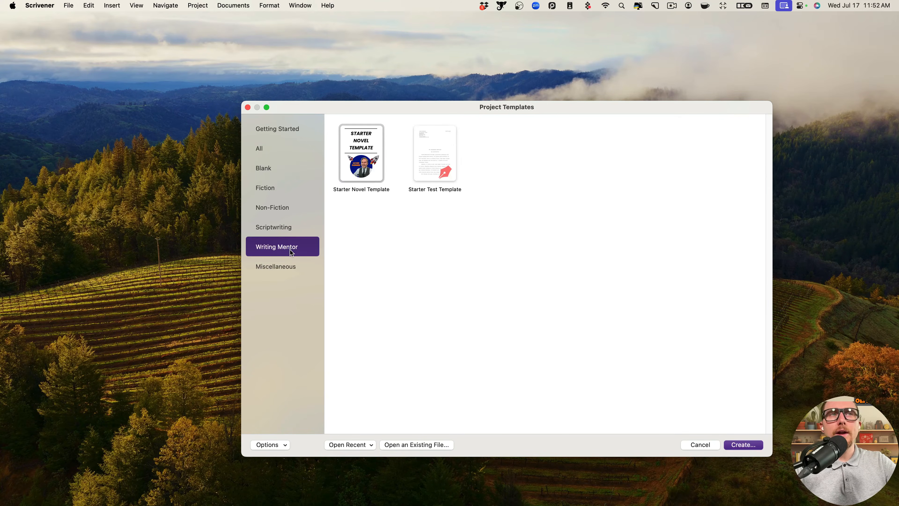
left_click(429, 166)
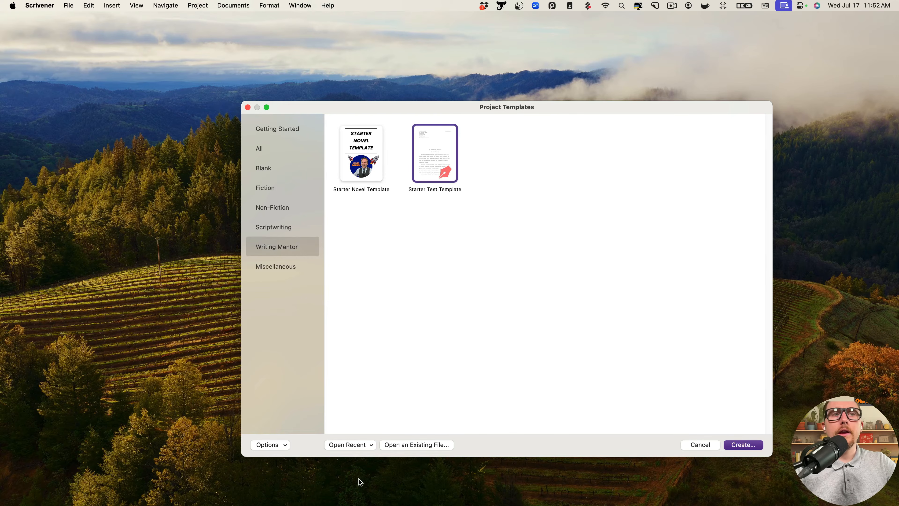
left_click(287, 443)
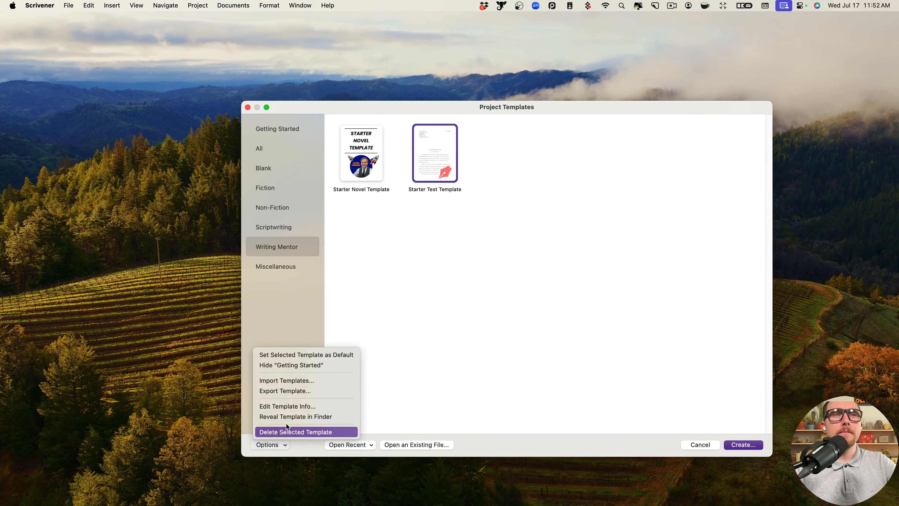
left_click(286, 388)
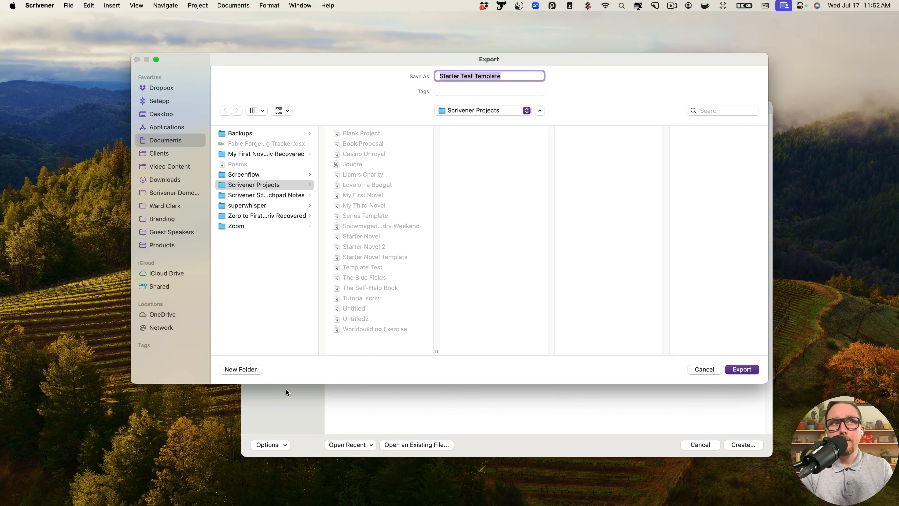
left_click(160, 114)
left_click(734, 370)
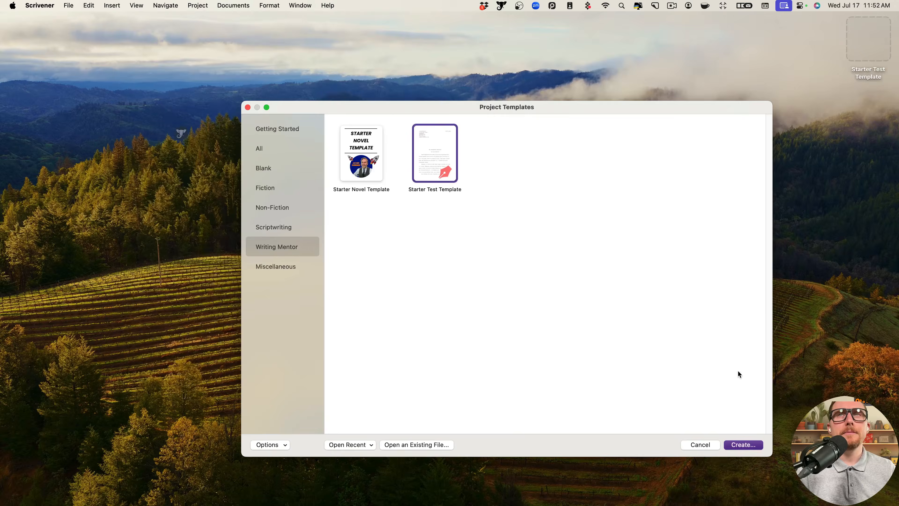
- Move the template chooser clear of the exported Starter Test Template file on the desktop, and select Starter Novel Template
mouse_move(861, 50)
left_mouse_down()
mouse_move(848, 78)
mouse_move(860, 55)
left_mouse_up()
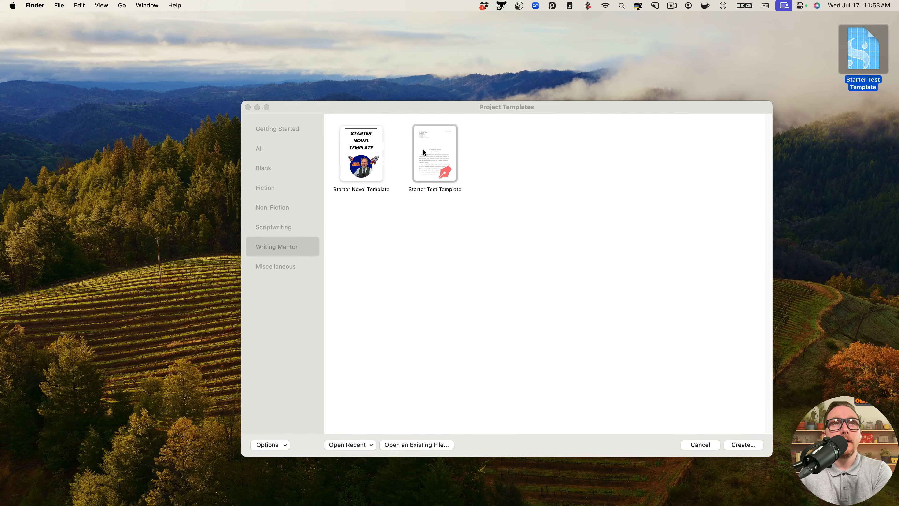
left_click_drag(519, 108, 427, 120)
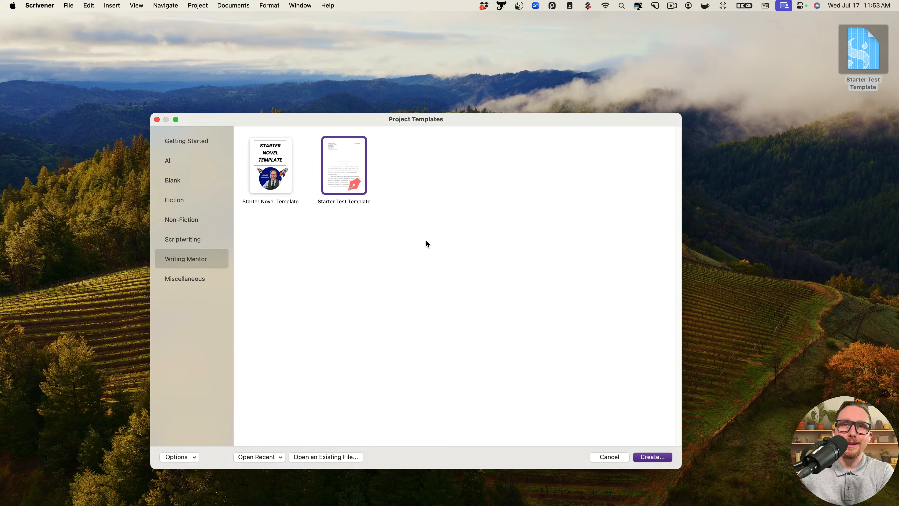
left_click_drag(457, 122, 489, 112)
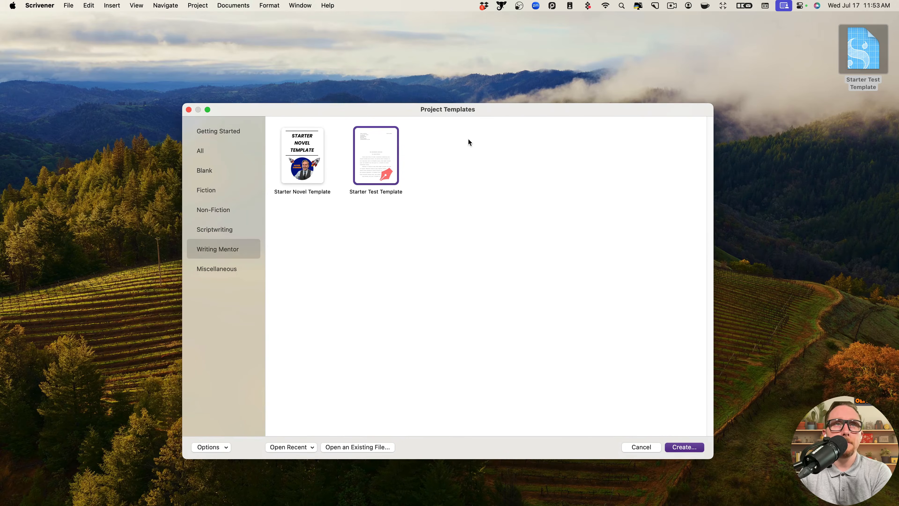
left_click(307, 179)
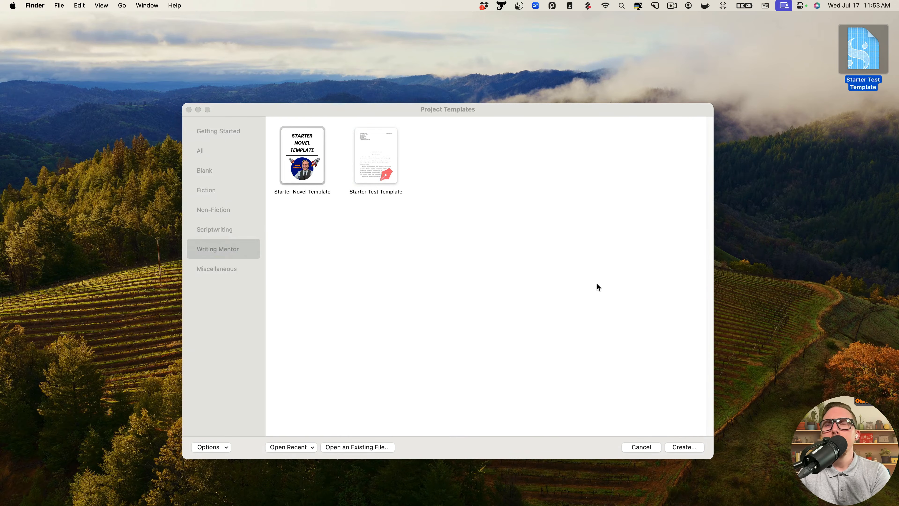
left_click(847, 58)
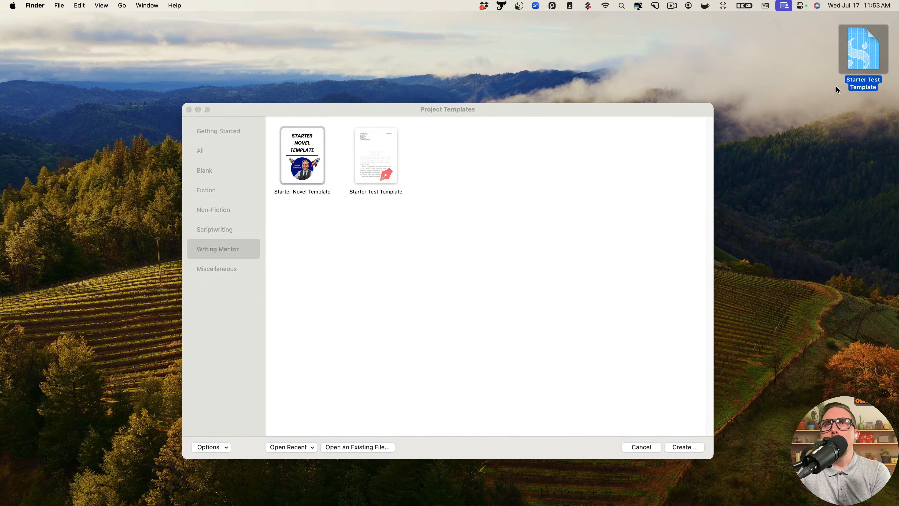
- Find the exported Starter Test Template on the Desktop through the template import dialog, and leave without importing it
left_click(223, 446)
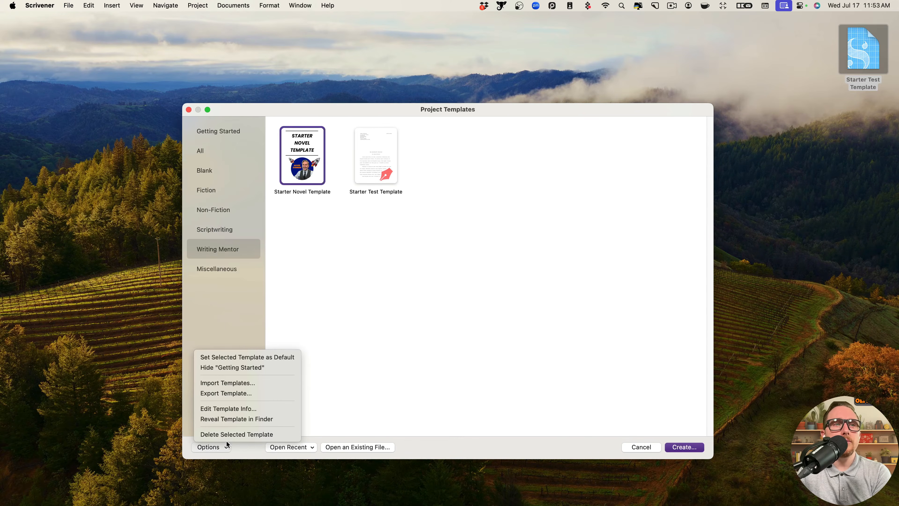
left_click(253, 382)
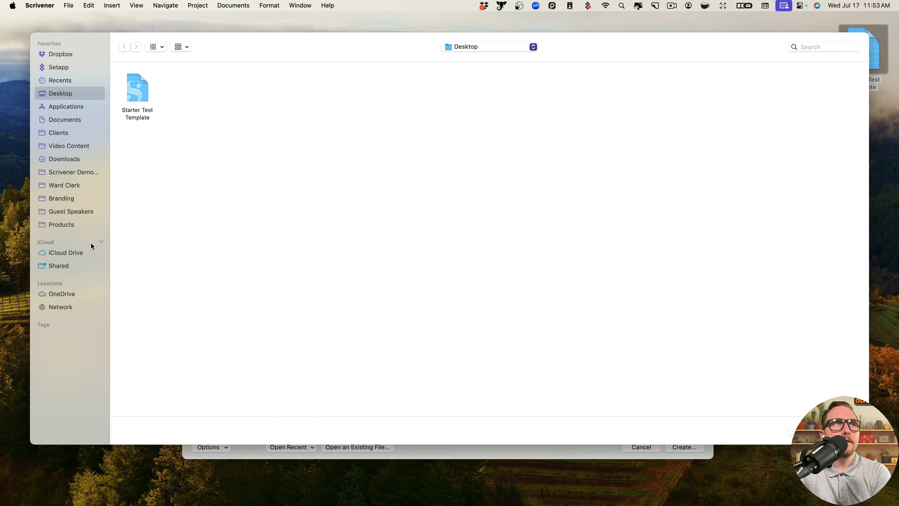
left_click(145, 93)
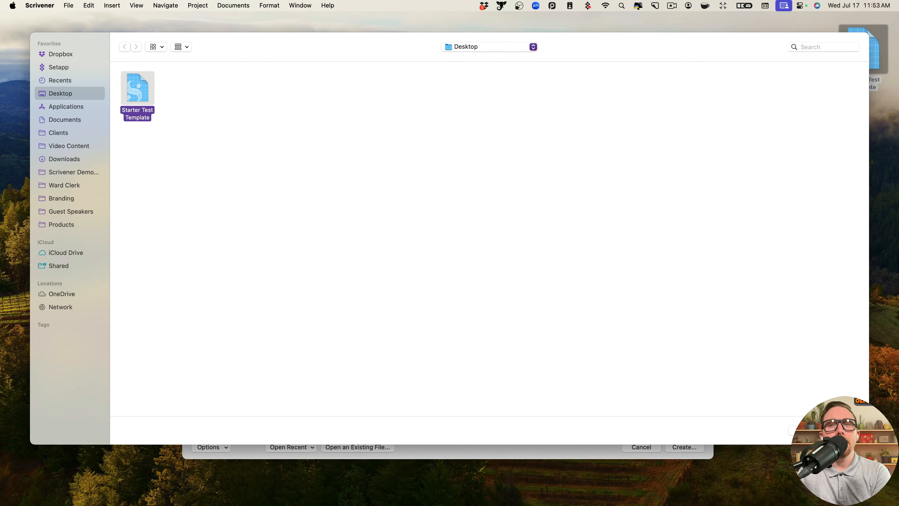
mouse_move(343, 500)
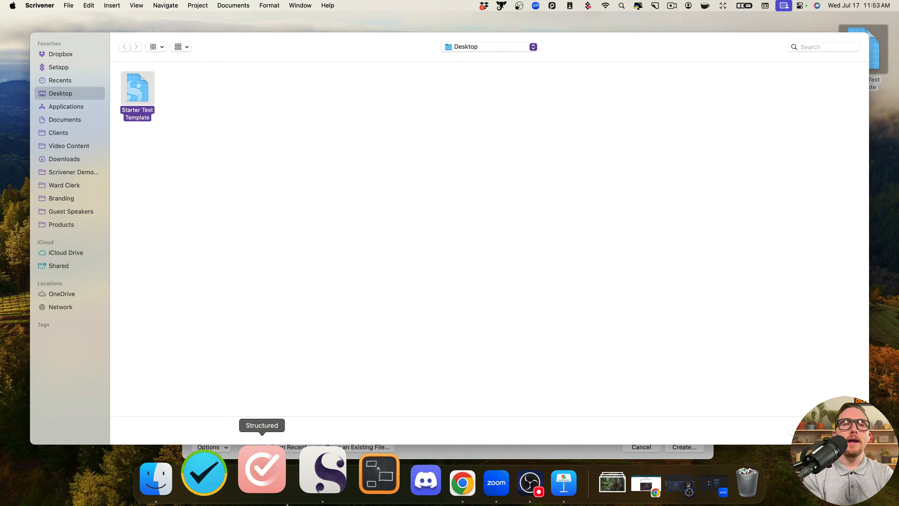
left_click(160, 104)
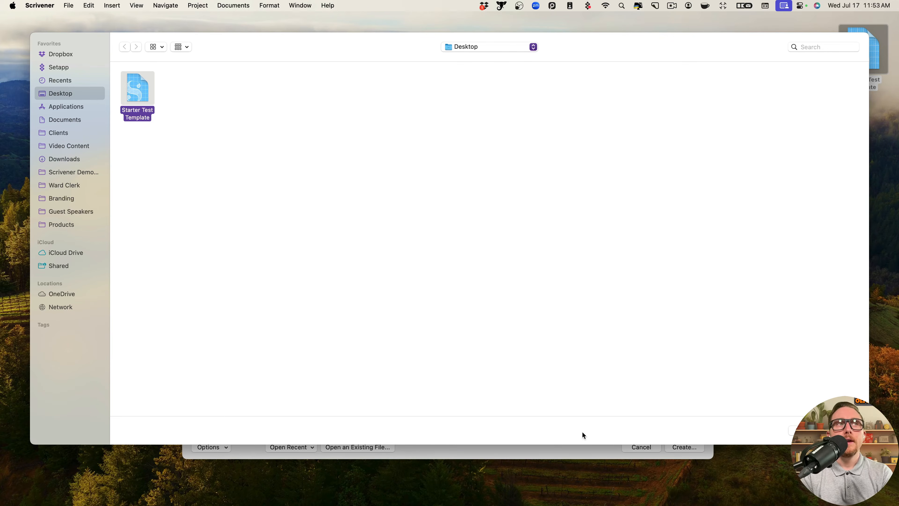
left_click(792, 434)
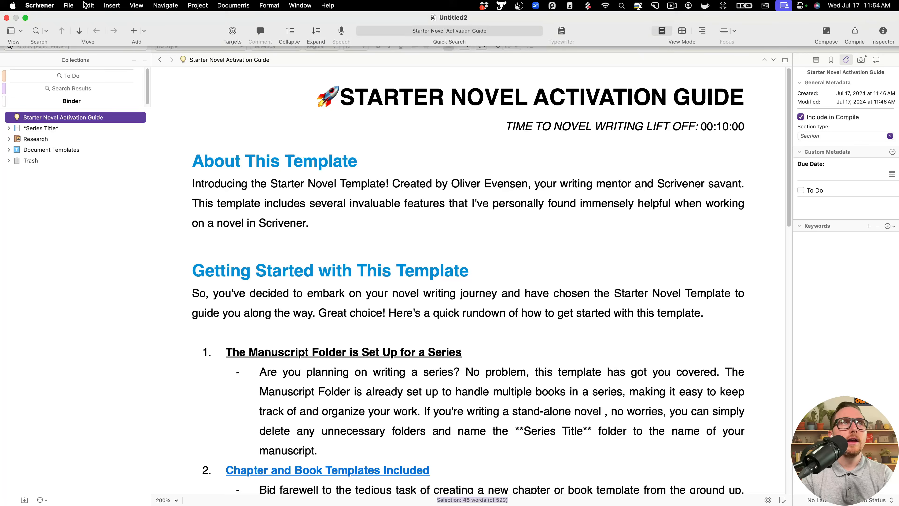
- Review the Save as Template settings for the Untitled2 project, and cancel without saving
left_click(69, 5)
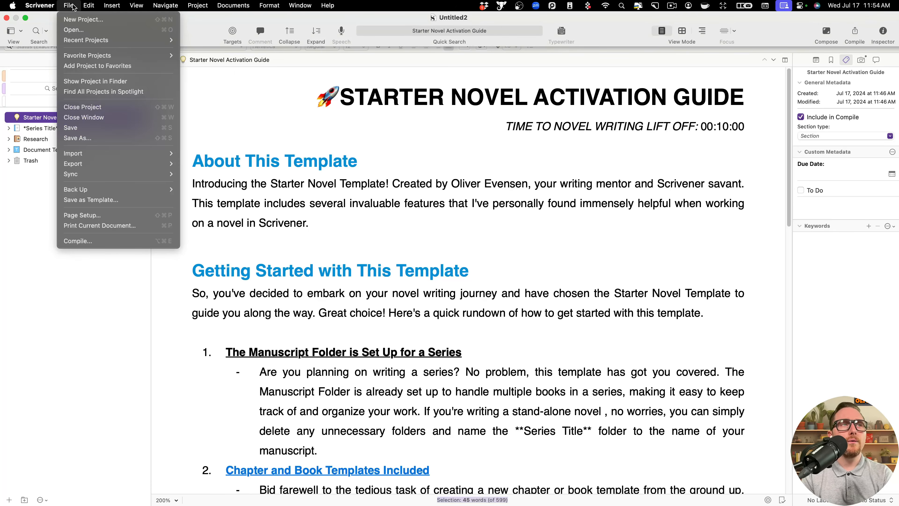
left_click(134, 201)
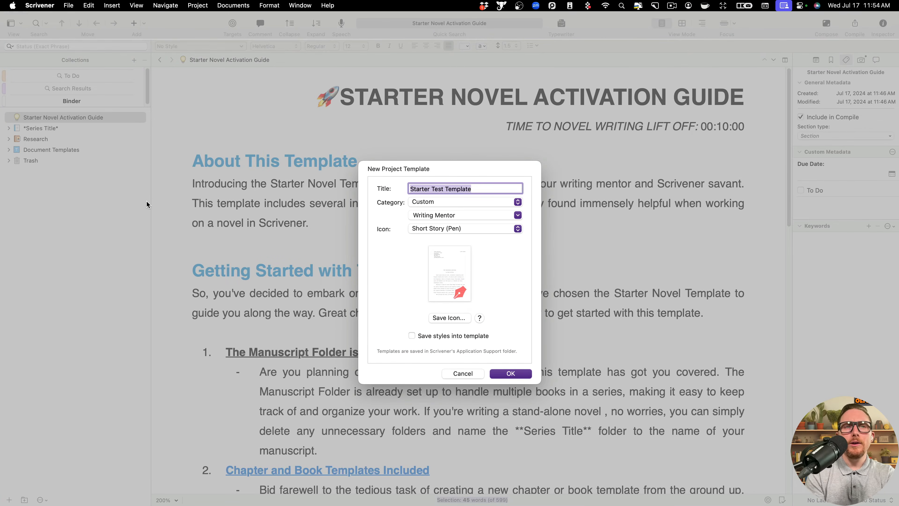
left_click(463, 373)
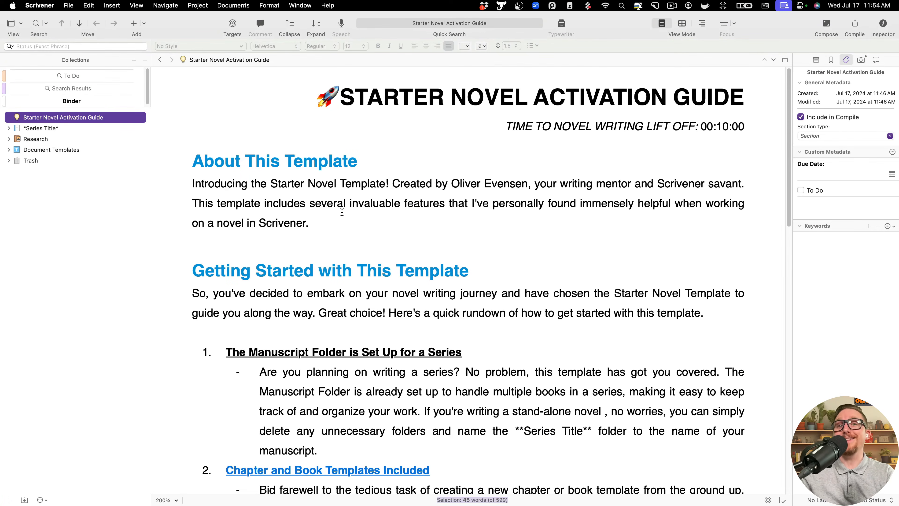
left_click(68, 6)
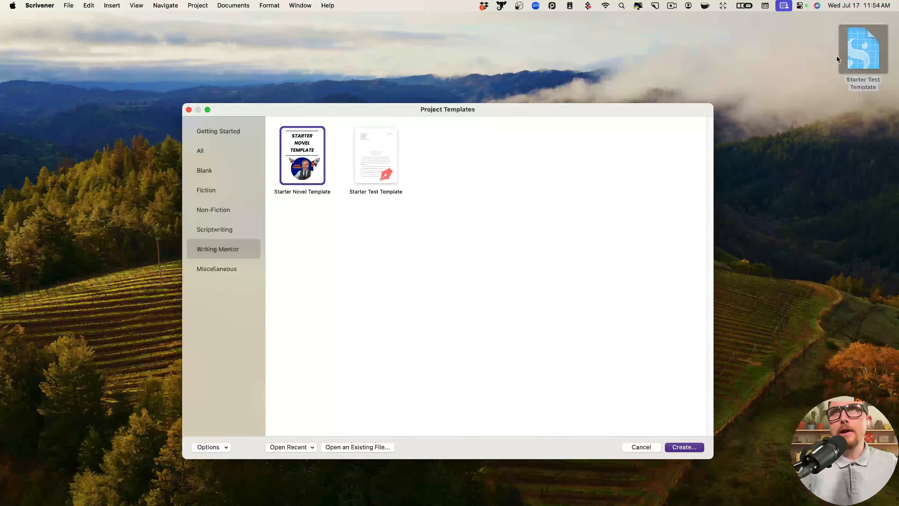
- Compare the exported template file on the desktop with the folder path of the open Untitled2 project, and return to the template chooser
left_click(842, 62)
left_click_drag(841, 63, 848, 85)
left_click_drag(848, 64, 848, 65)
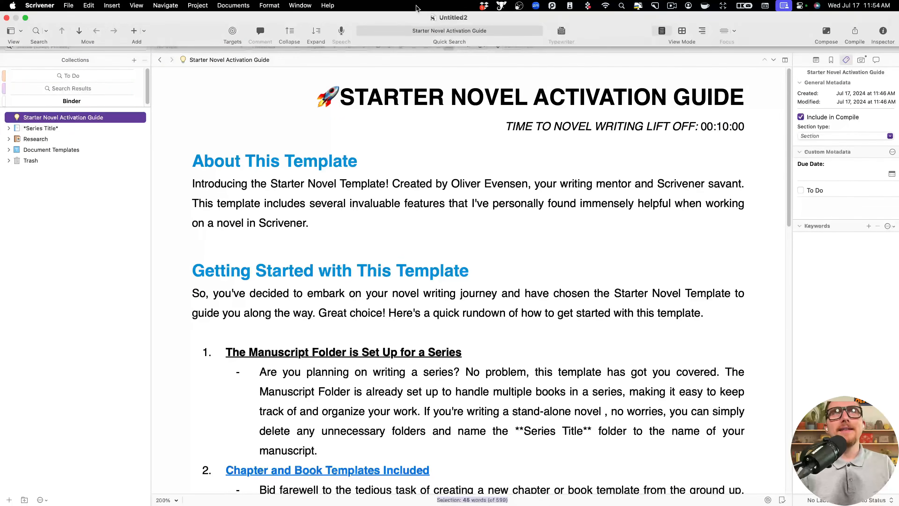
left_click(442, 17, "super")
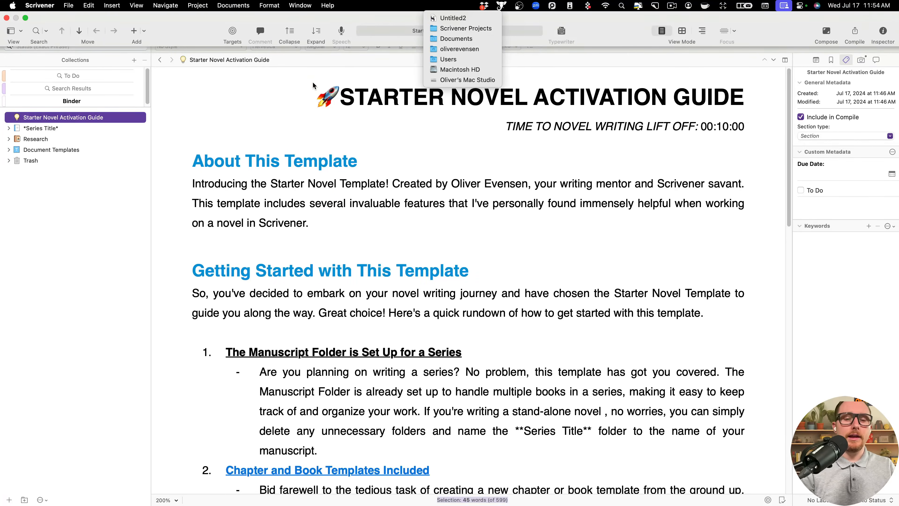
key("ctrl+Left")
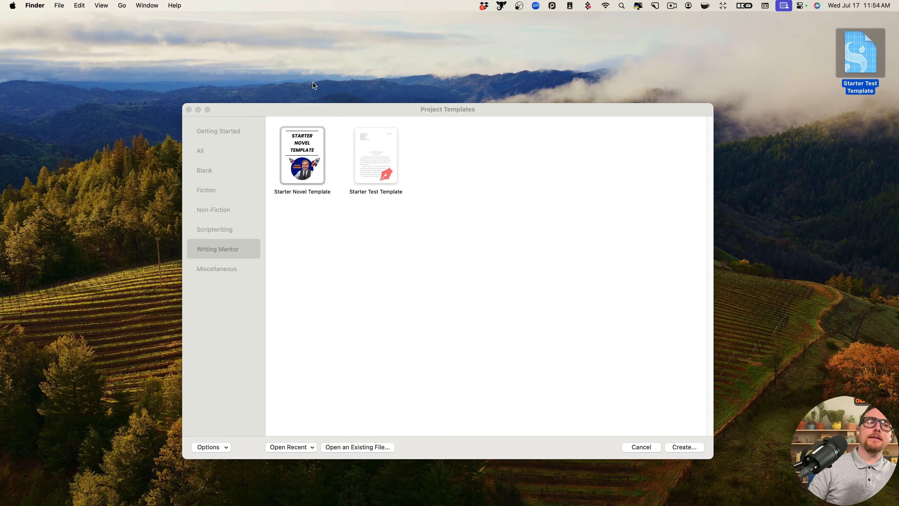
- Edit the template info of Starter Test Template, changing its title to Starter Template
left_click(223, 446)
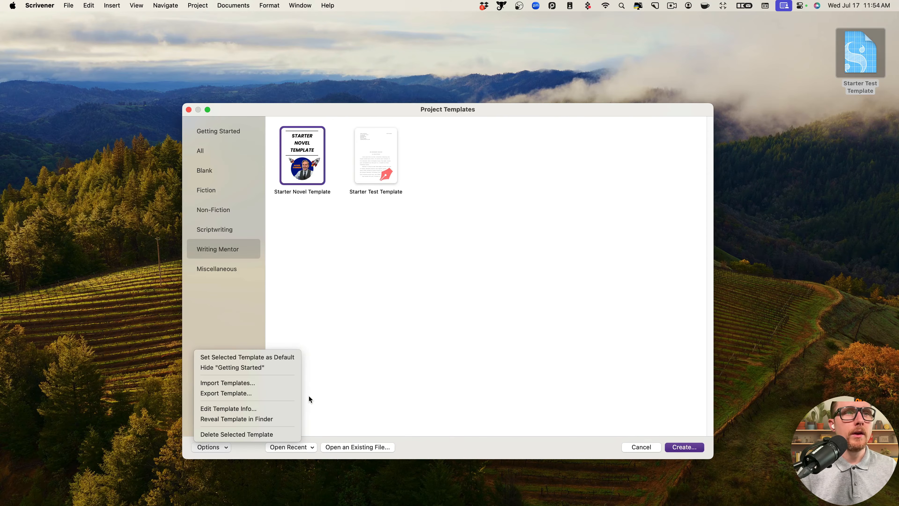
left_click(345, 225)
left_click(371, 146)
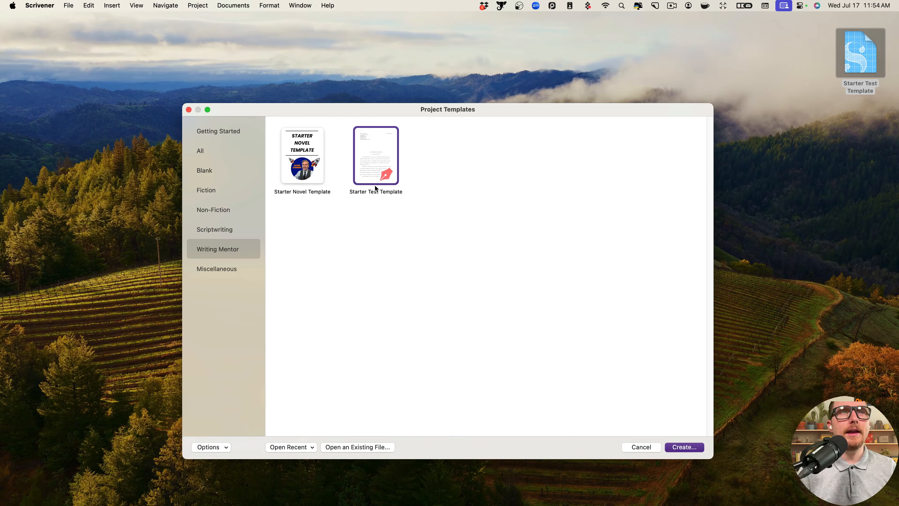
left_click(224, 447)
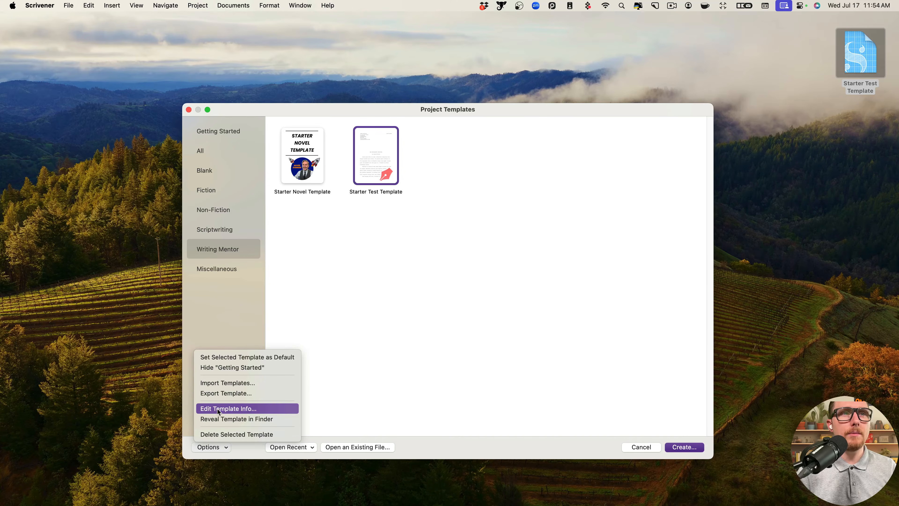
left_click(227, 409)
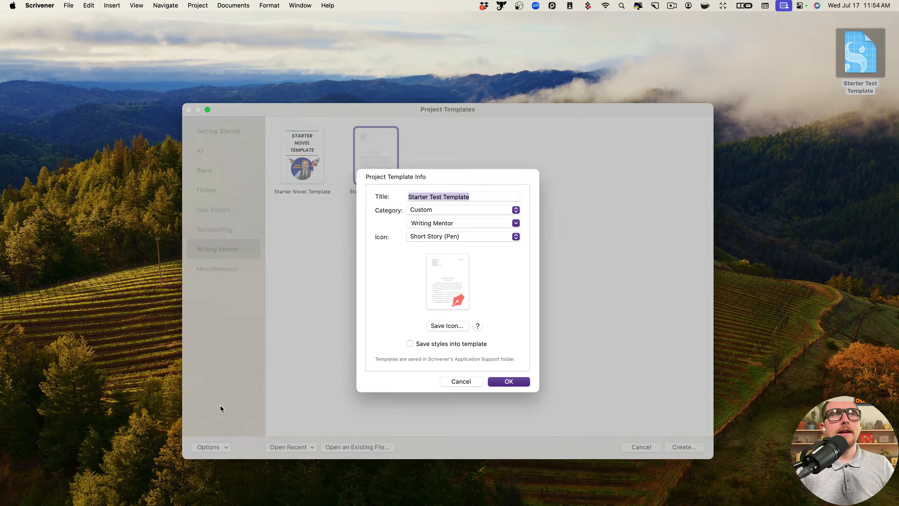
double_click(436, 198)
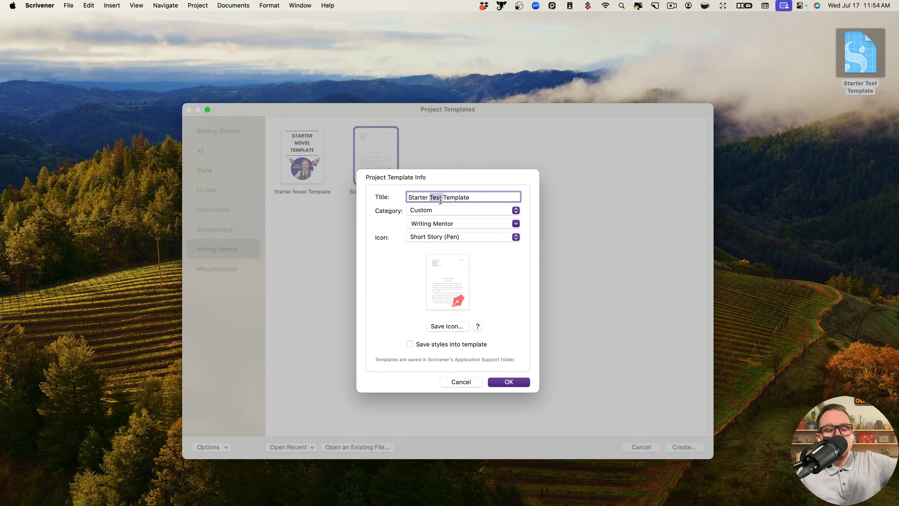
key("BackSpace")
- Keep the custom Writing Mentor category, set the template's icon to Lecture, and save the template info
left_click(447, 211)
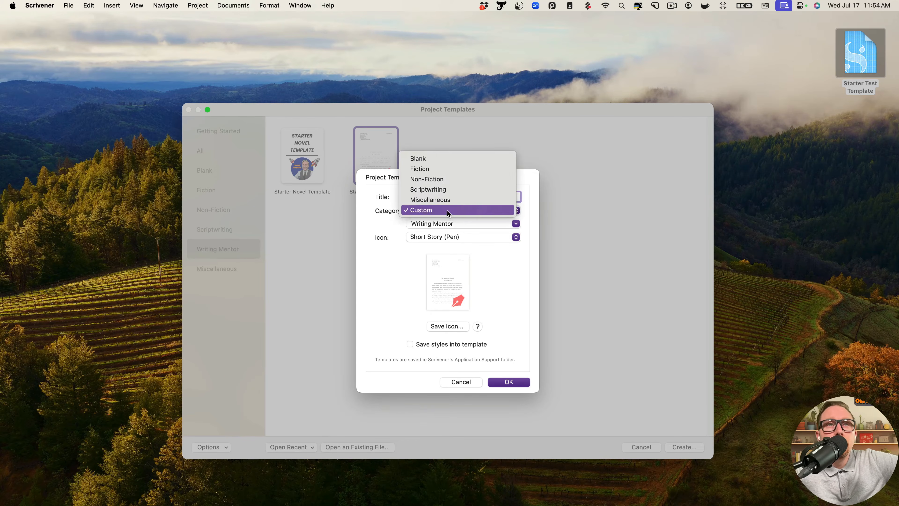
left_click(445, 224)
left_click(445, 224)
left_click(445, 213)
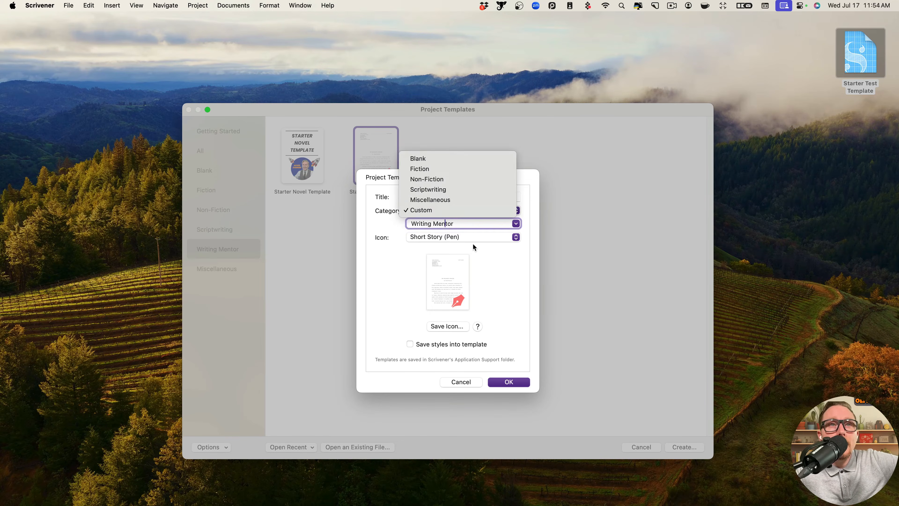
left_click(479, 251)
left_click(500, 241)
left_click(496, 277)
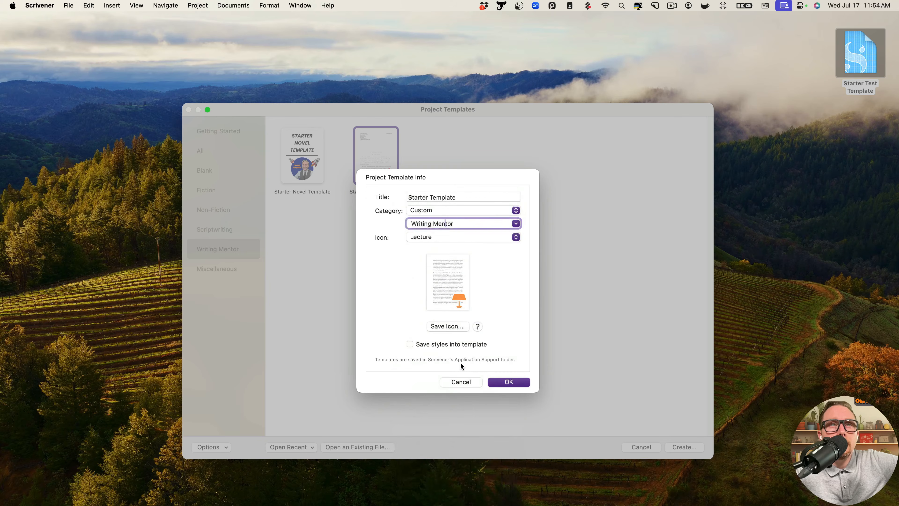
left_click(520, 382)
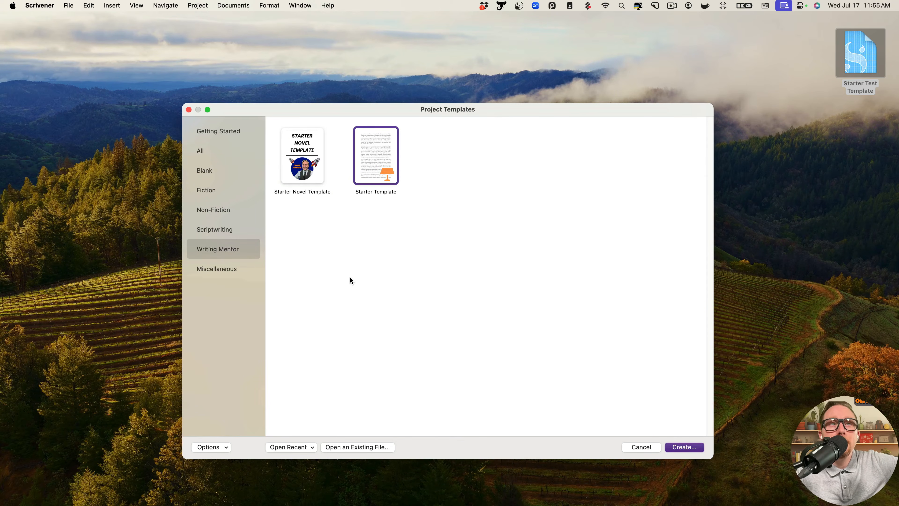
- Check the options available for Starter Template, and reveal its template file in Finder
right_click(379, 171)
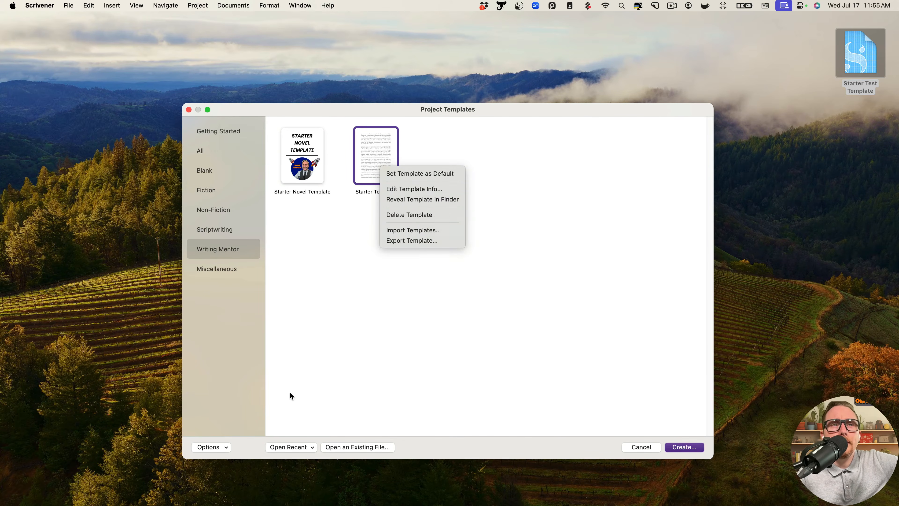
left_click(265, 425)
left_click(224, 449)
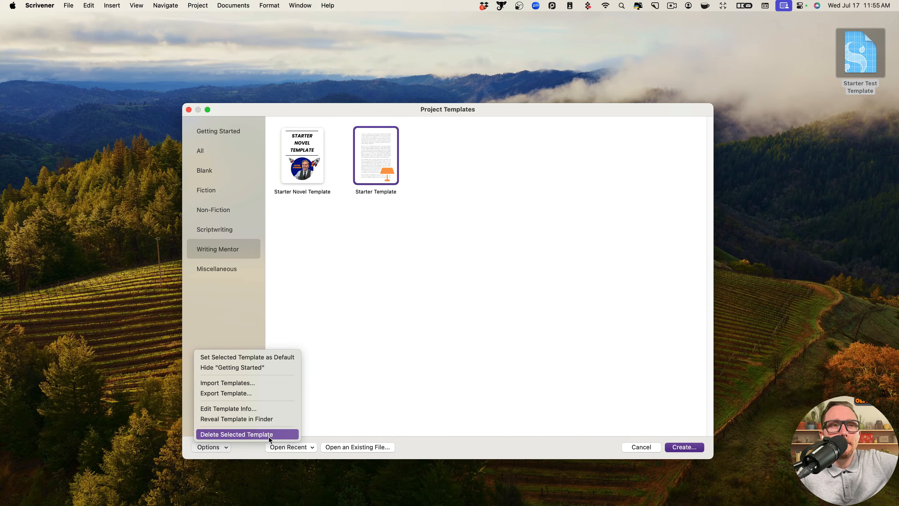
left_click(263, 420)
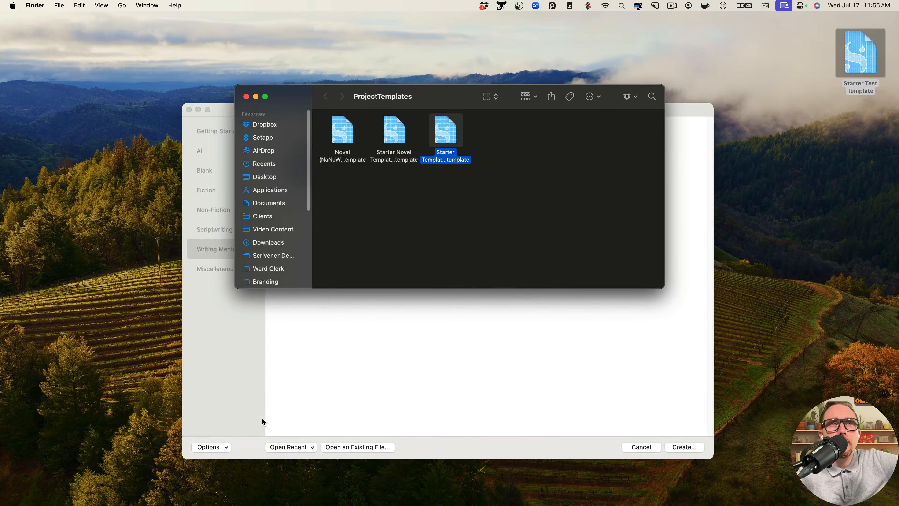
- Check the folder path of the ProjectTemplates folder that holds the template files, and close the Finder window
left_click(393, 101, "super")
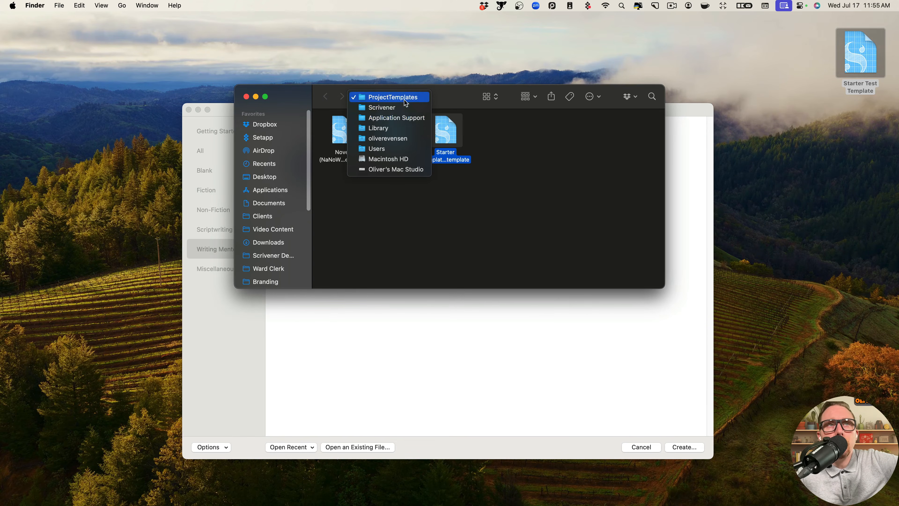
left_click(557, 153)
left_click(246, 96)
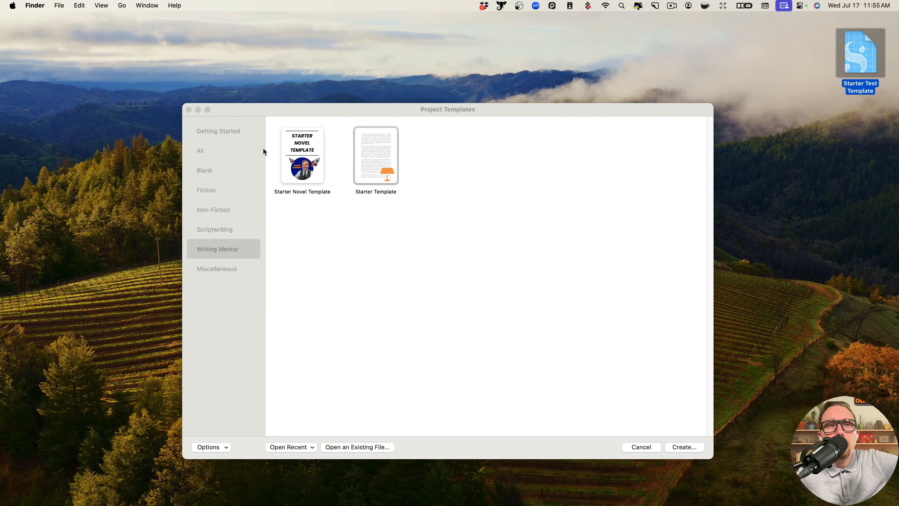
- Delete the Starter Template from the Writing Mentor category of the template chooser
right_click(369, 166)
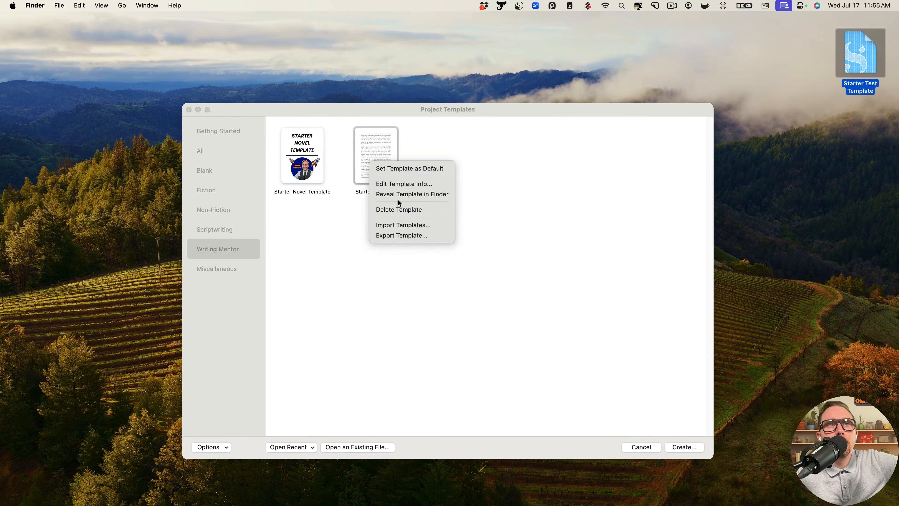
left_click(418, 209)
left_click(484, 207)
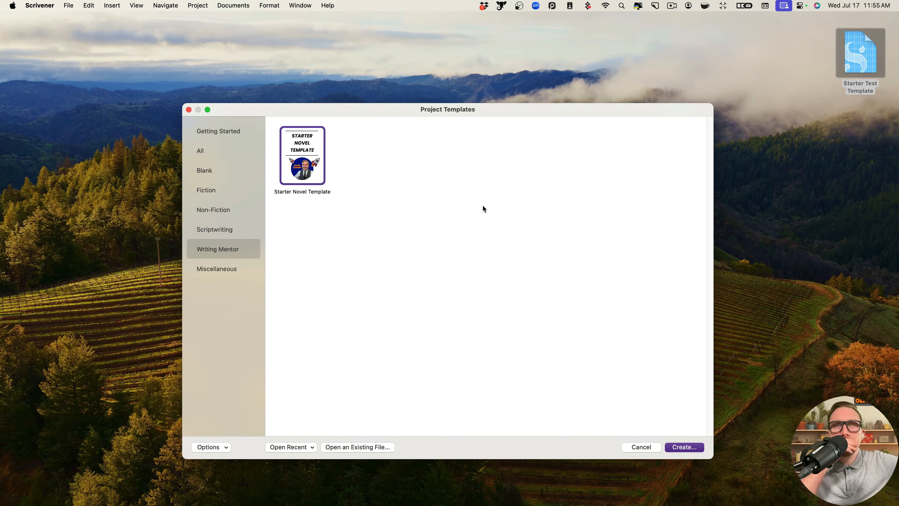
- Import the exported Starter Test Template file from the desktop into the template chooser
left_click_drag(850, 60, 848, 57)
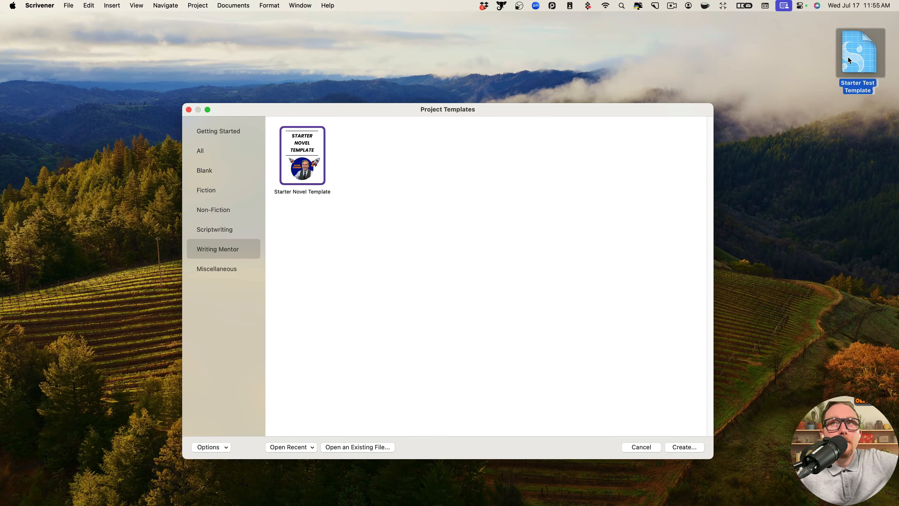
left_click(211, 447)
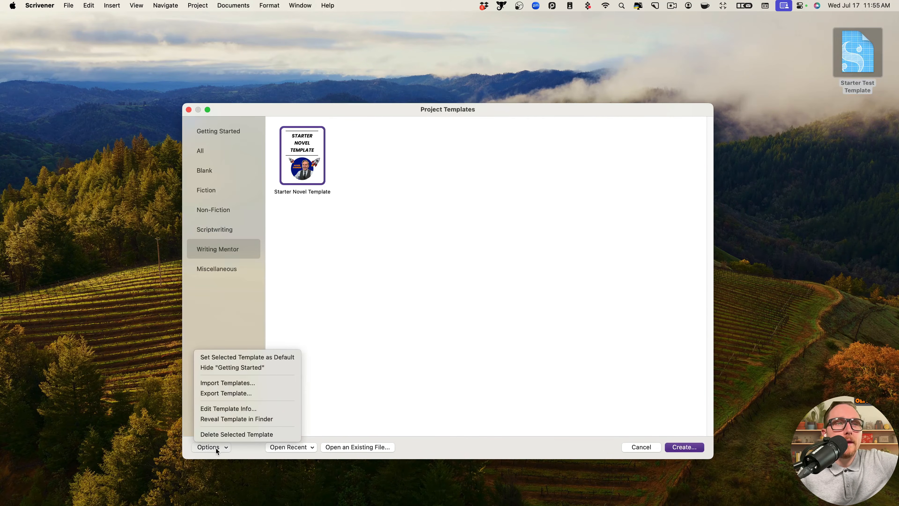
left_click(247, 383)
left_click(143, 102)
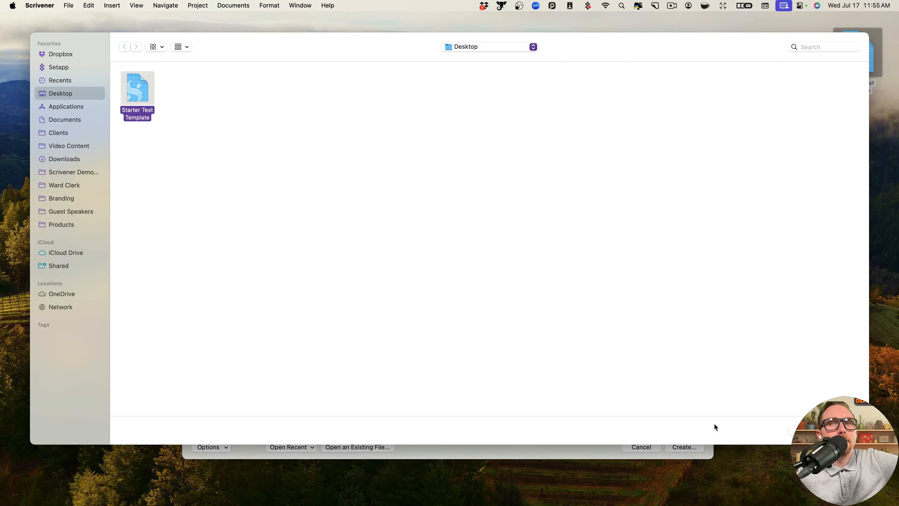
left_click(843, 430)
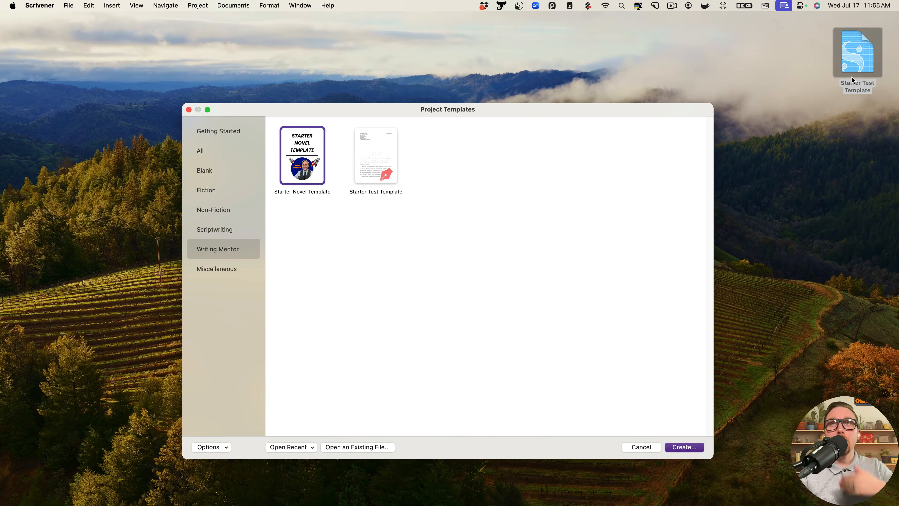
- Move the template chooser slightly, and put the exported Starter Test Template file on the desktop in the Trash
left_click(857, 68)
mouse_move(498, 111)
left_mouse_down()
mouse_move(492, 145)
mouse_move(491, 102)
left_mouse_up()
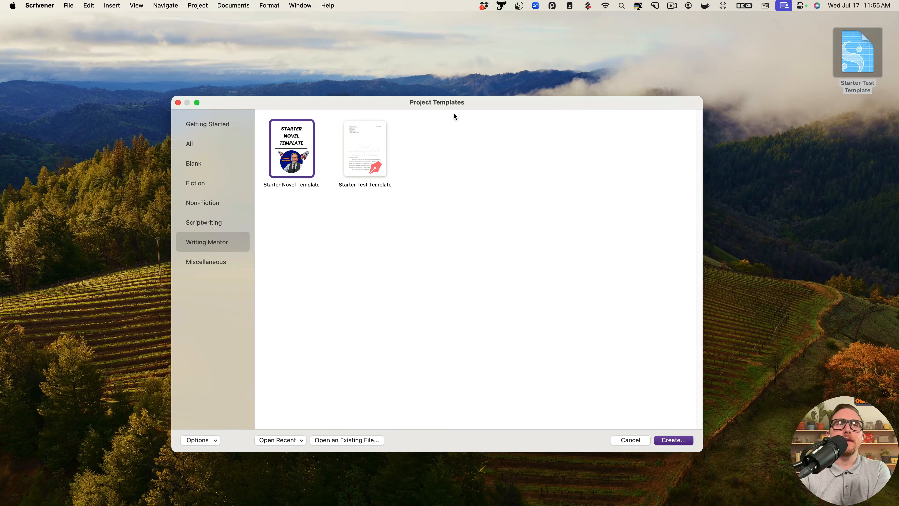
right_click(868, 54)
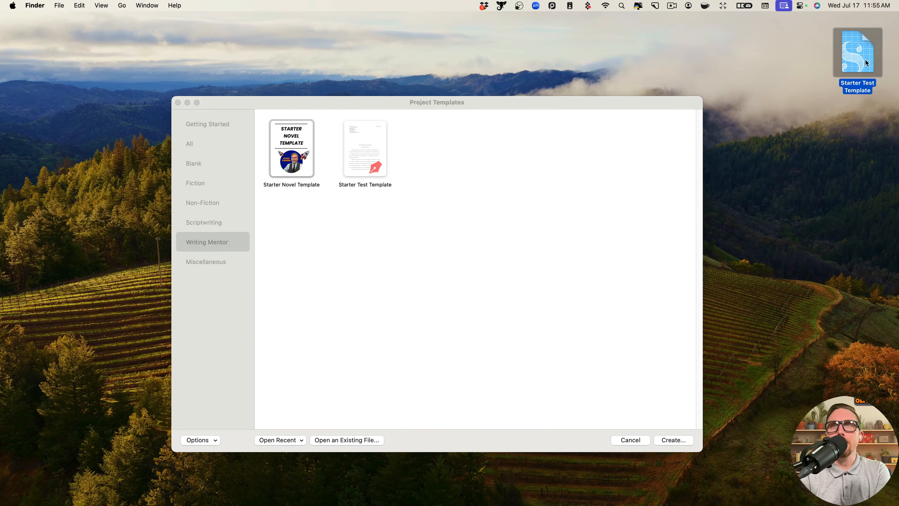
left_click(843, 89)
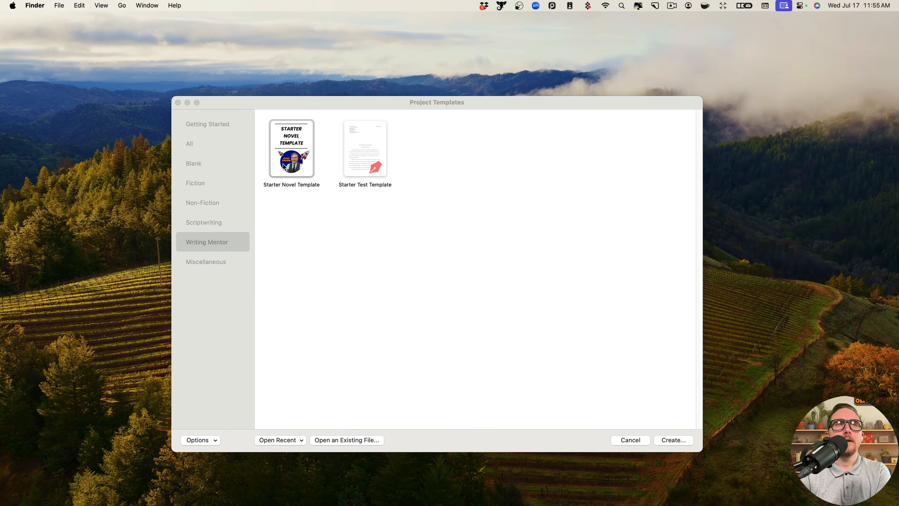
- Delete the imported Starter Test Template from the Writing Mentor category
left_click(382, 145)
right_click(383, 145)
left_click(404, 193)
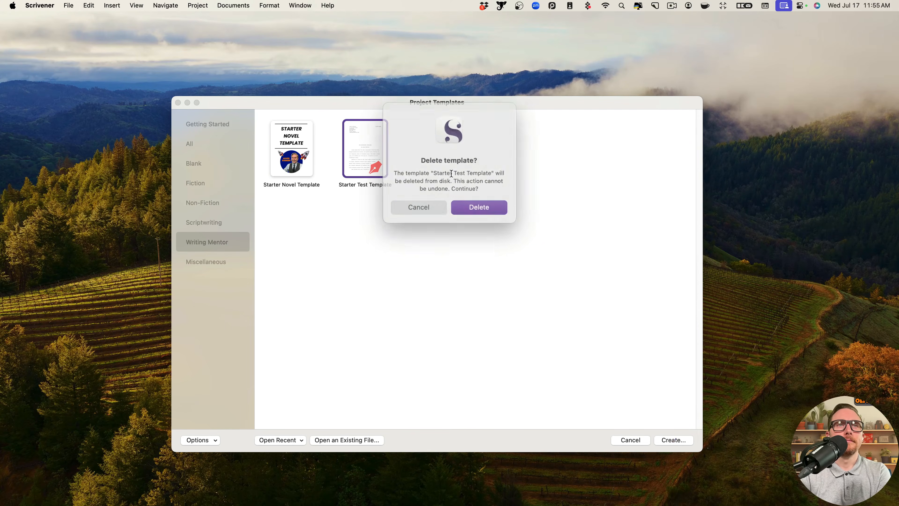
left_click(474, 208)
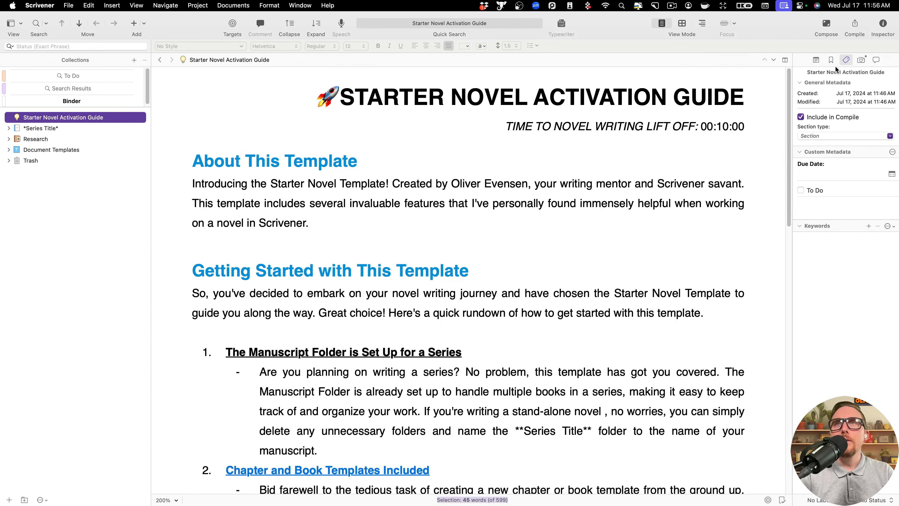
- Add Starter Novel Activation Guide as an internal document bookmark in the inspector, and remove that bookmark again
left_click(831, 60)
left_click(880, 82)
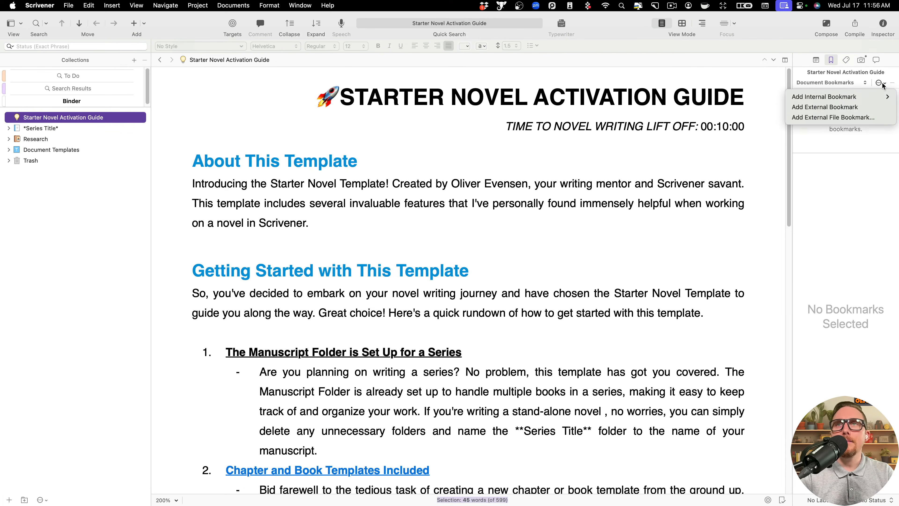
mouse_move(845, 97)
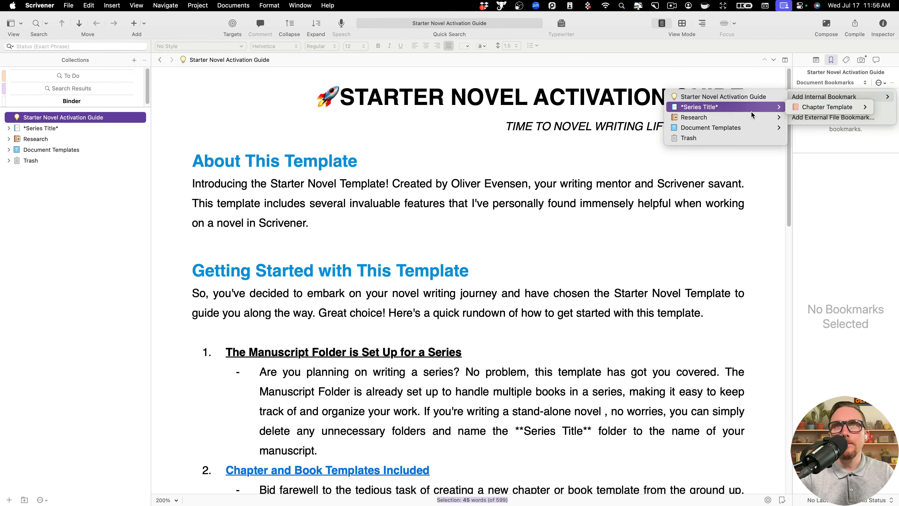
left_click(736, 97)
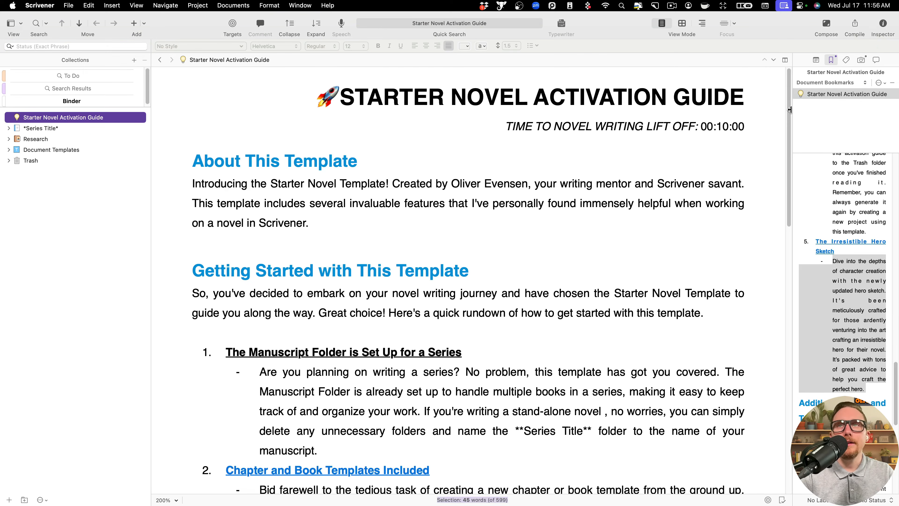
left_click(821, 99)
left_click(892, 83)
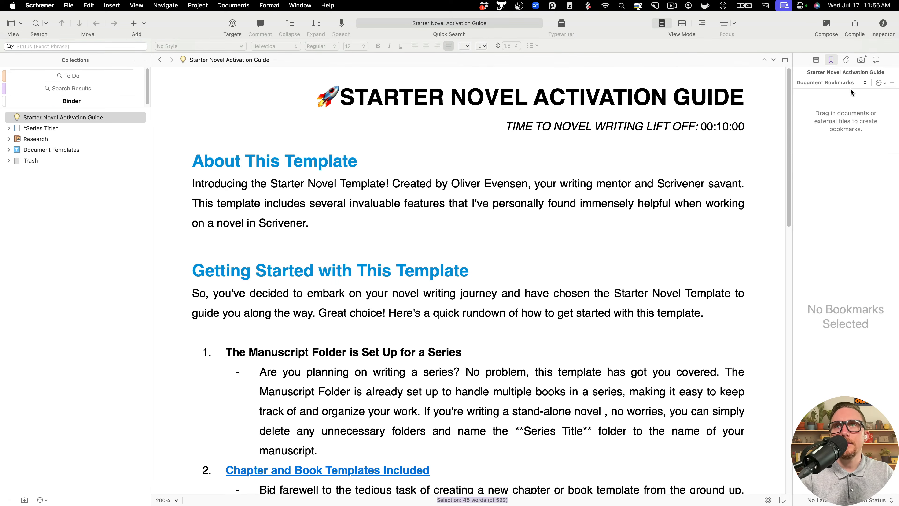
- Switch the inspector from document bookmarks to project bookmarks, and select the Characters bookmark
left_click(851, 82)
left_click(860, 84)
left_click(851, 85)
left_click(850, 92)
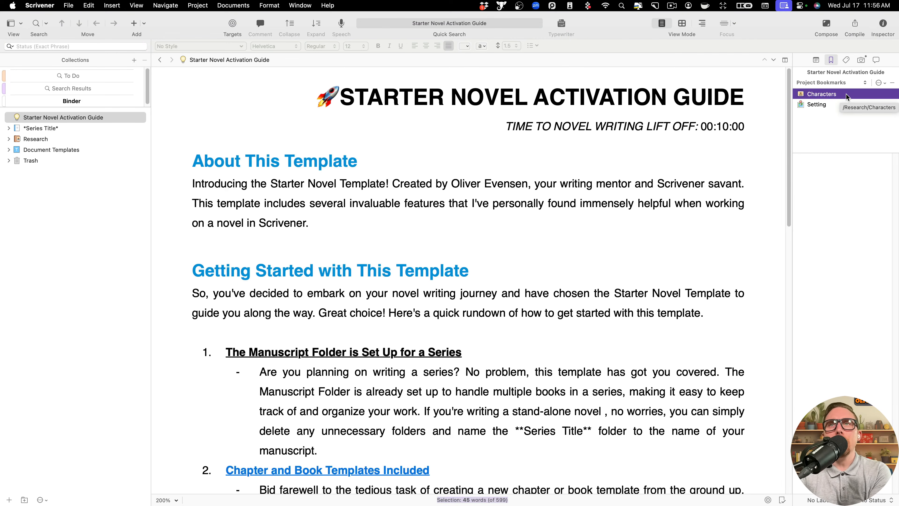
- Examine the inspector's metadata, snapshots, comments and footnotes, synopsis and notes, and bookmarks for the Starter Novel Activation Guide
left_click(845, 60)
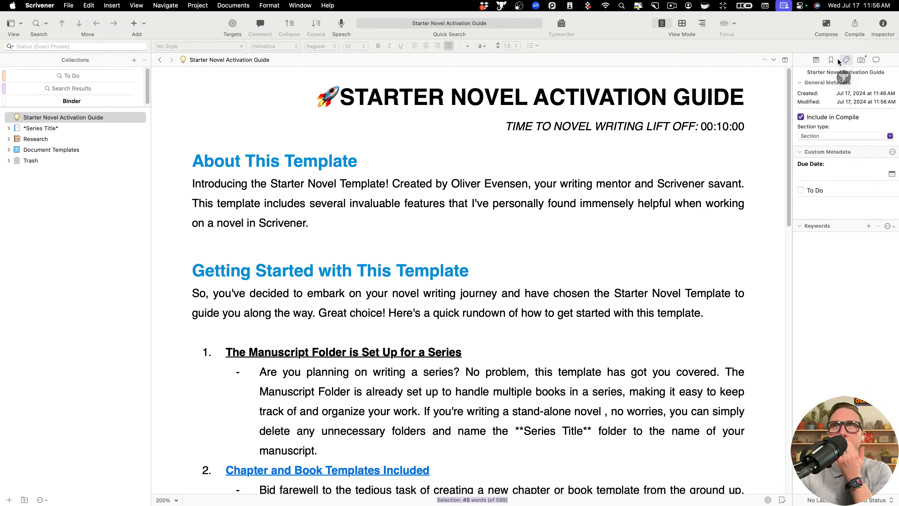
left_click(830, 60)
left_click(846, 59)
left_click(861, 59)
left_click(876, 60)
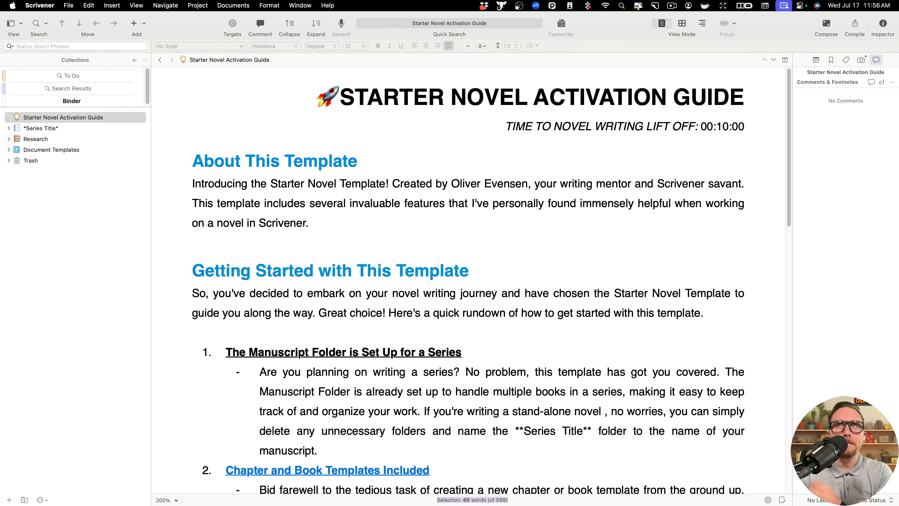
left_click(815, 60)
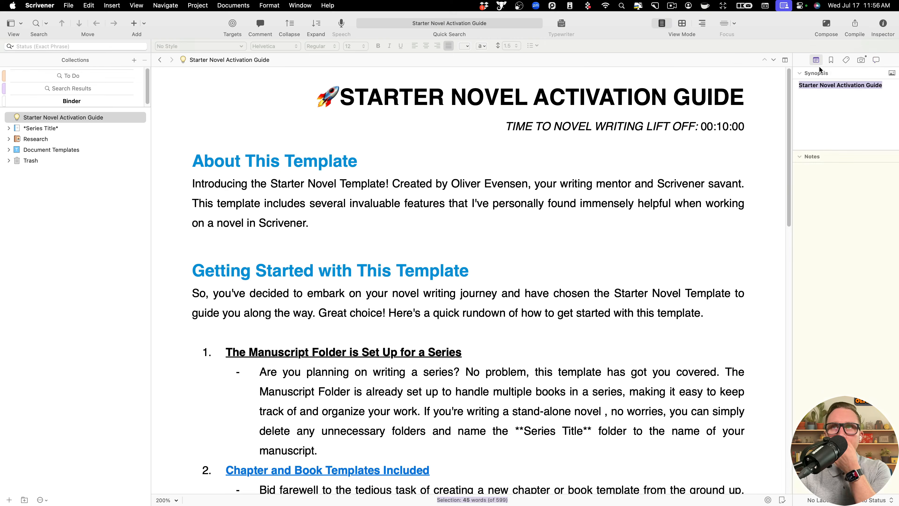
left_click(832, 61)
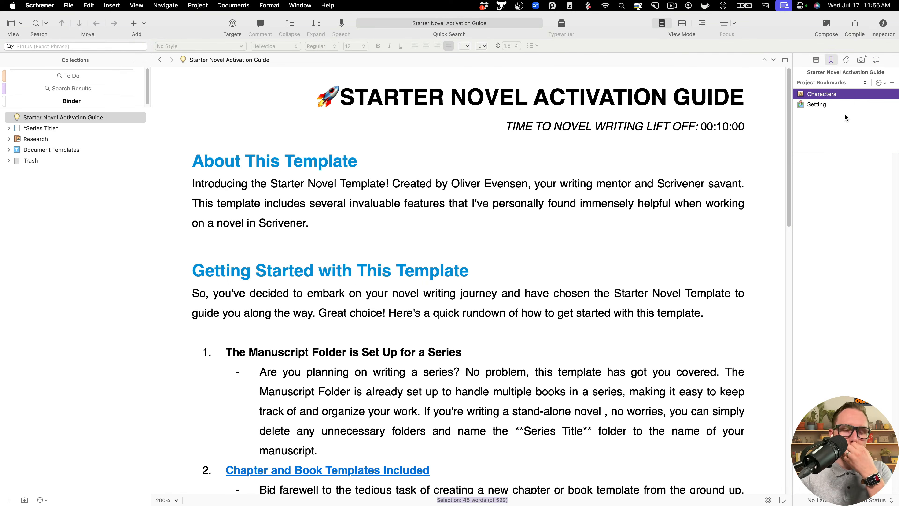
left_click(846, 60)
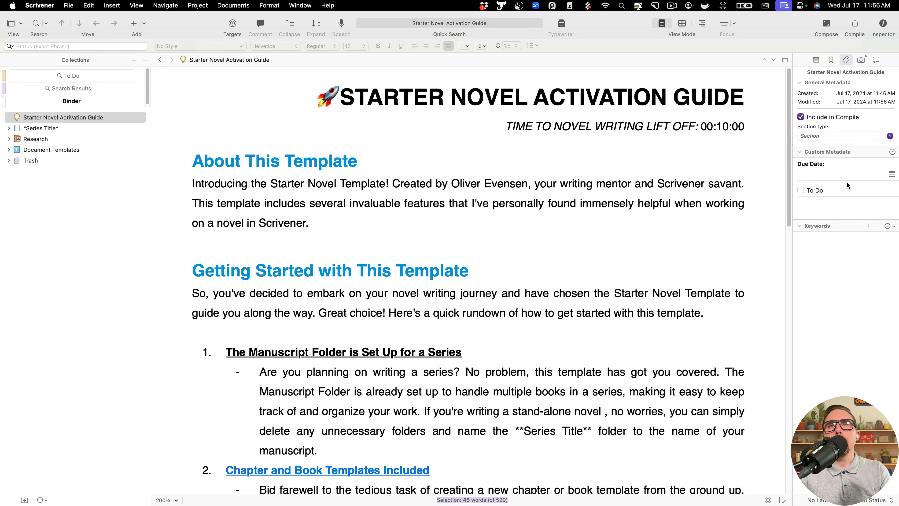
left_click(876, 60)
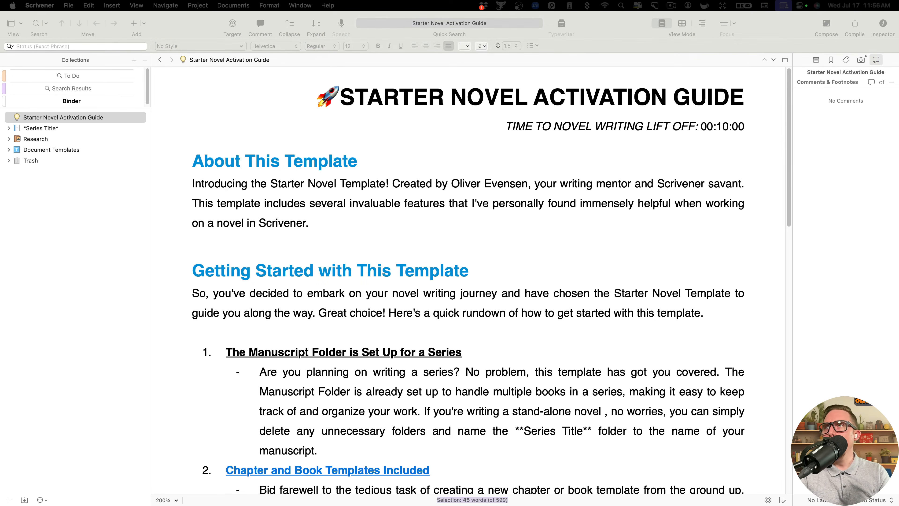
- Close the Untitled2 project to return to the template chooser
left_click(132, 318)
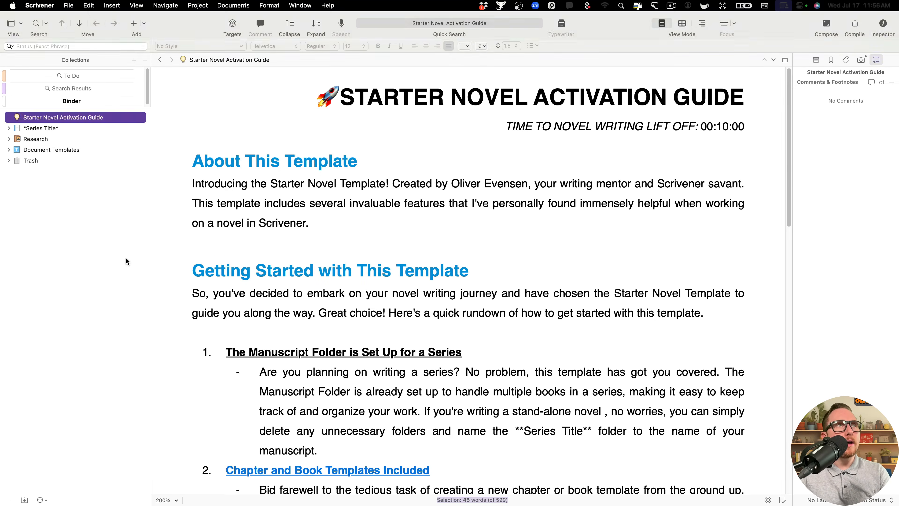
mouse_move(47, 18)
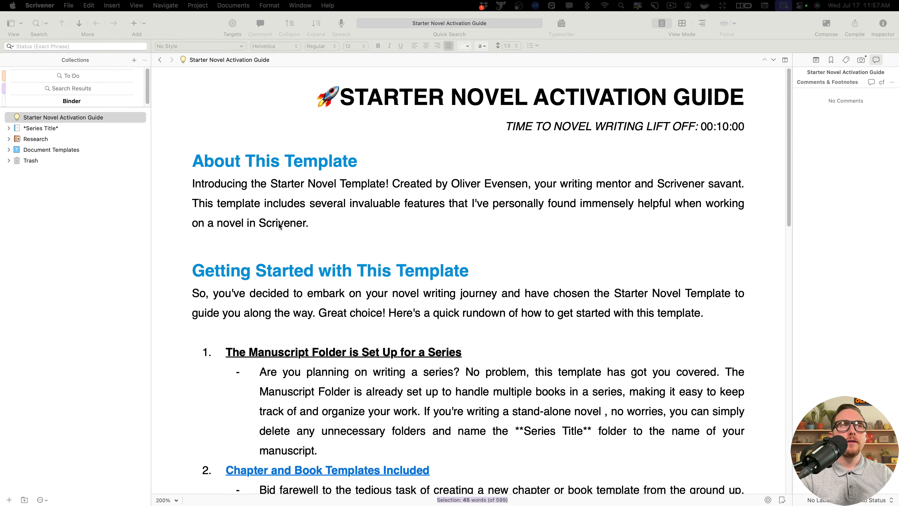
mouse_move(72, 11)
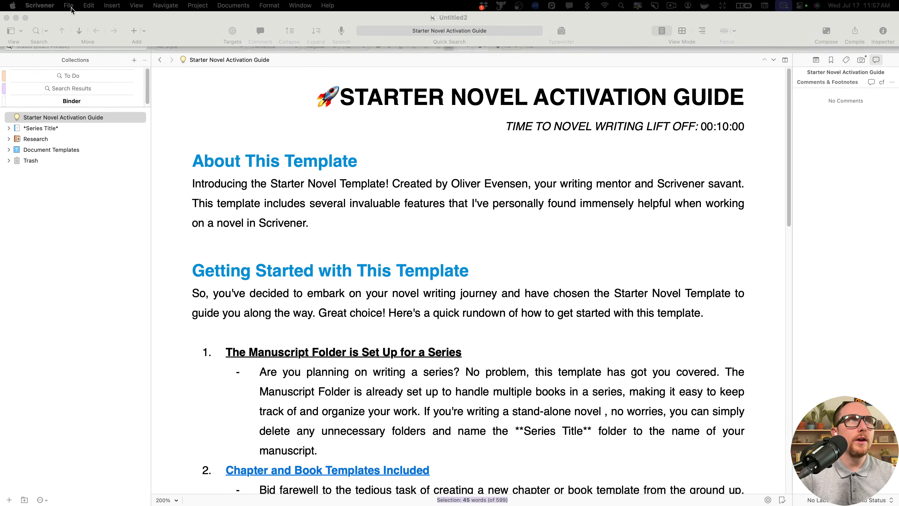
left_click(6, 18)
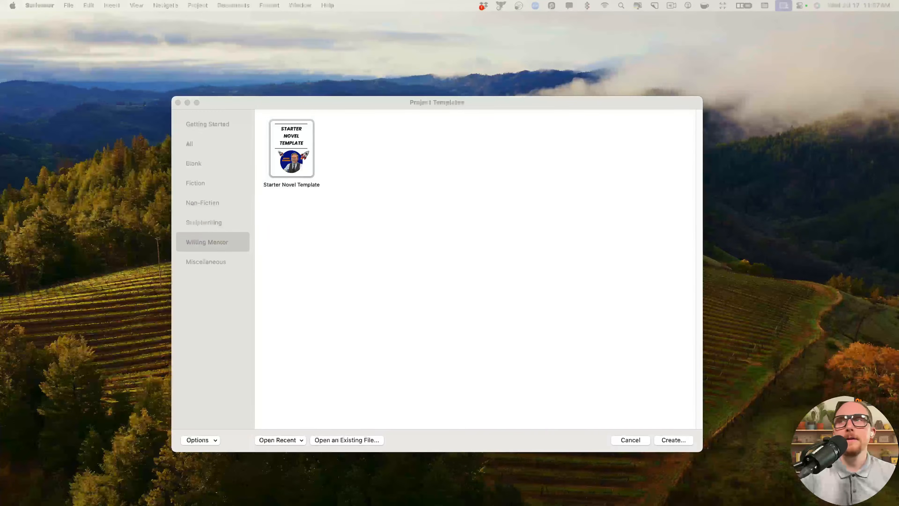
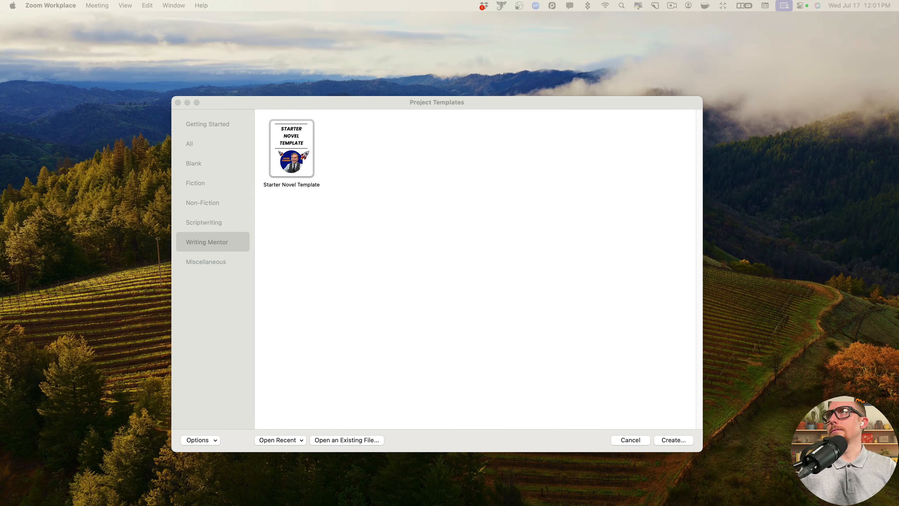
- Switch to the Zoom webinar chat and read the attendees' questions about templates and metadata
left_click_drag(736, 200, 688, 195)
scroll(702, 247, "up", 4)
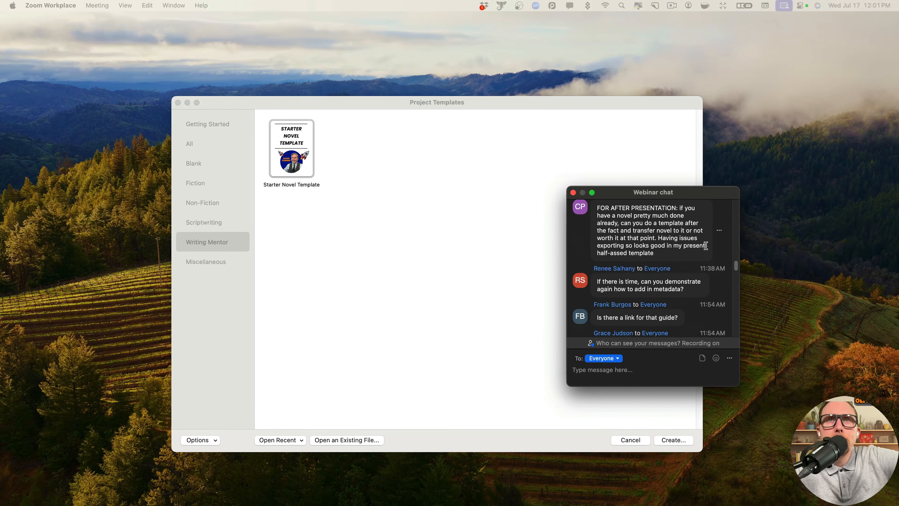
scroll(702, 251, "down", 1)
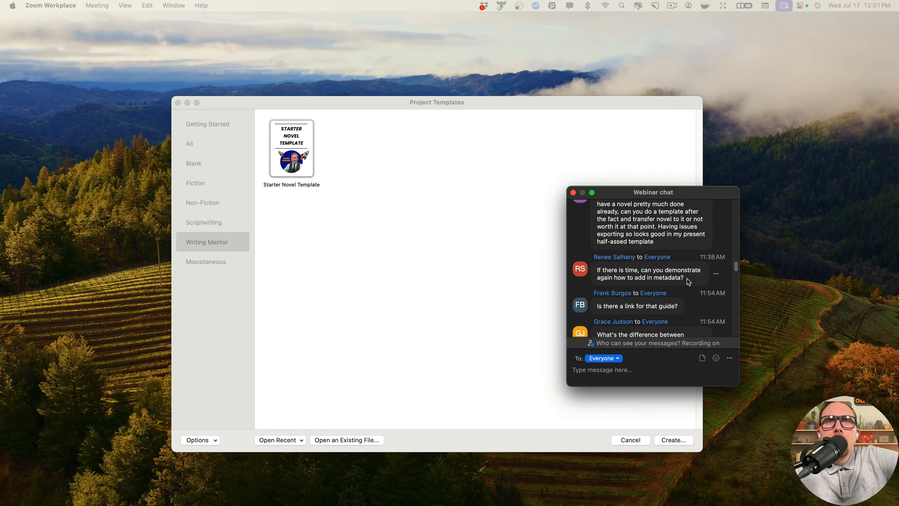
scroll(687, 279, "up", 3)
scroll(677, 275, "up", 4)
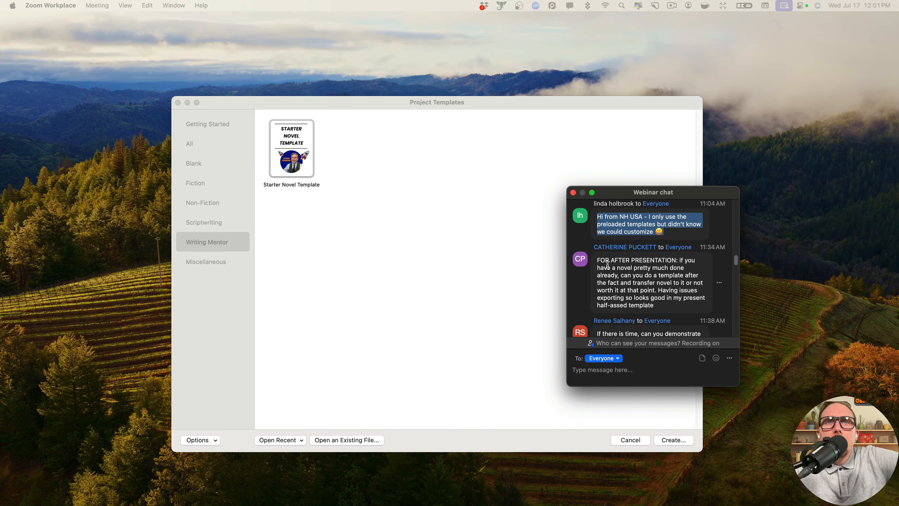
scroll(638, 269, "down", 2)
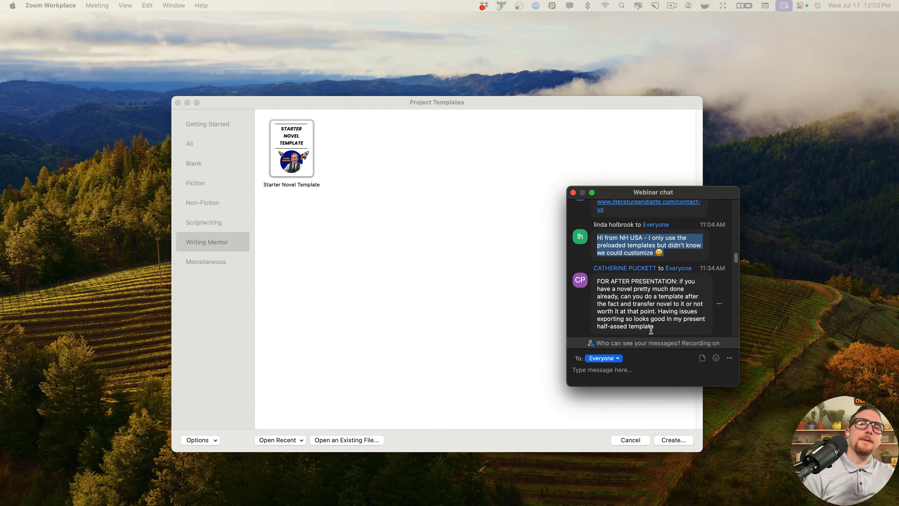
- Switch back to Scrivener and open the recent project The Otter and the Amulet
left_click(287, 440)
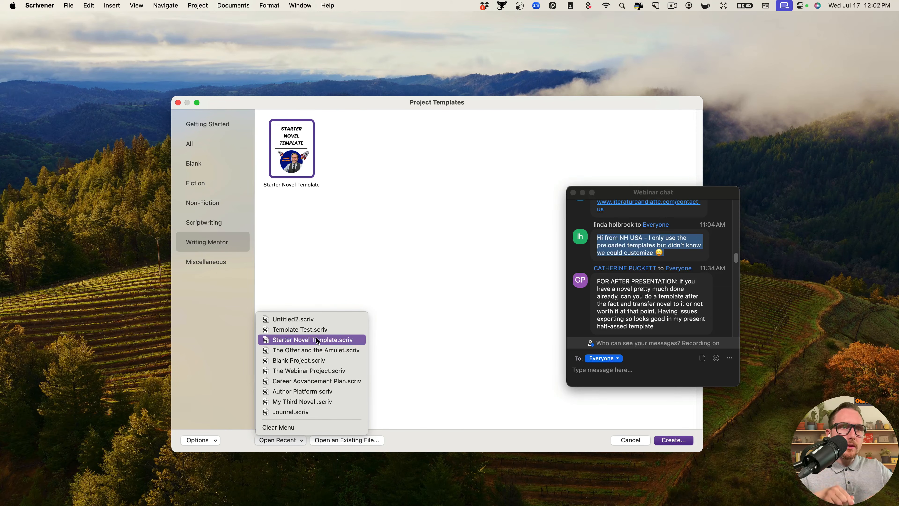
left_click(340, 350)
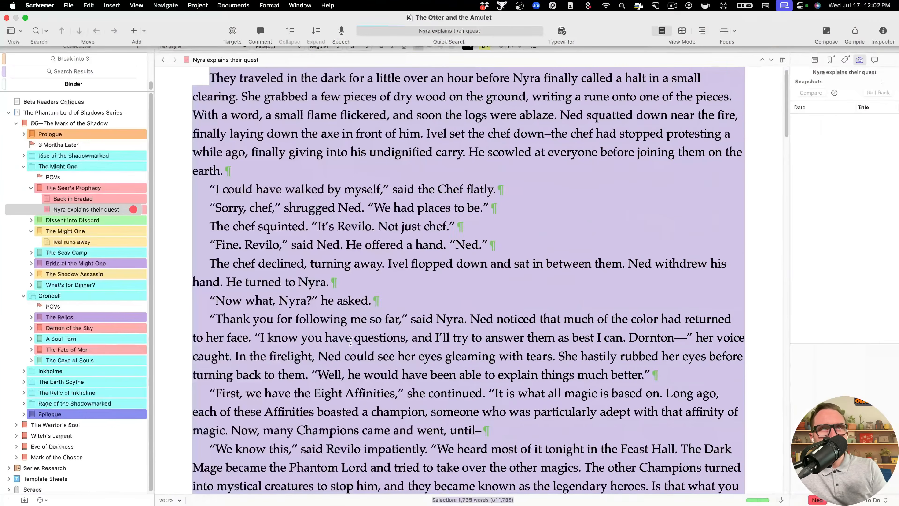
- Collapse the Phantom Lord of Shadows series, check the Series Research contents, and expand Template Sheets to review the project's document templates
scroll(325, 165, "up", 1)
left_click(203, 165)
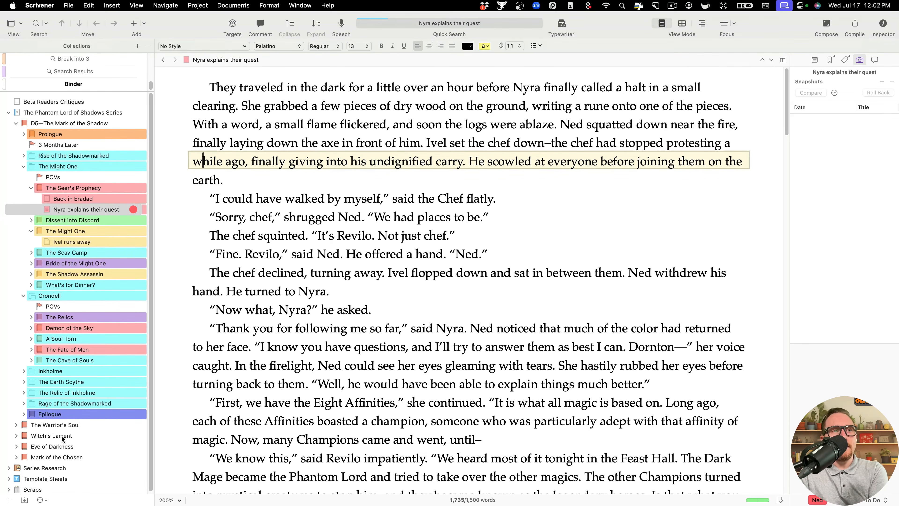
left_click(16, 123)
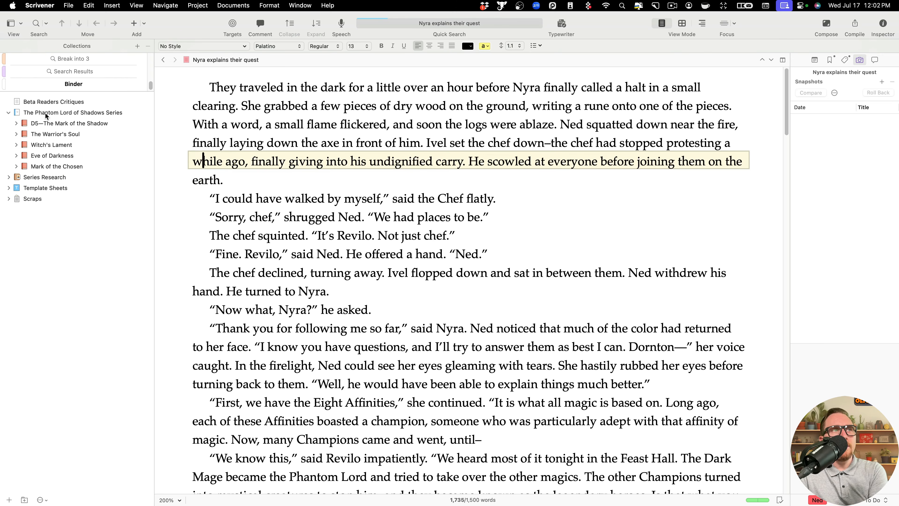
left_click(9, 113)
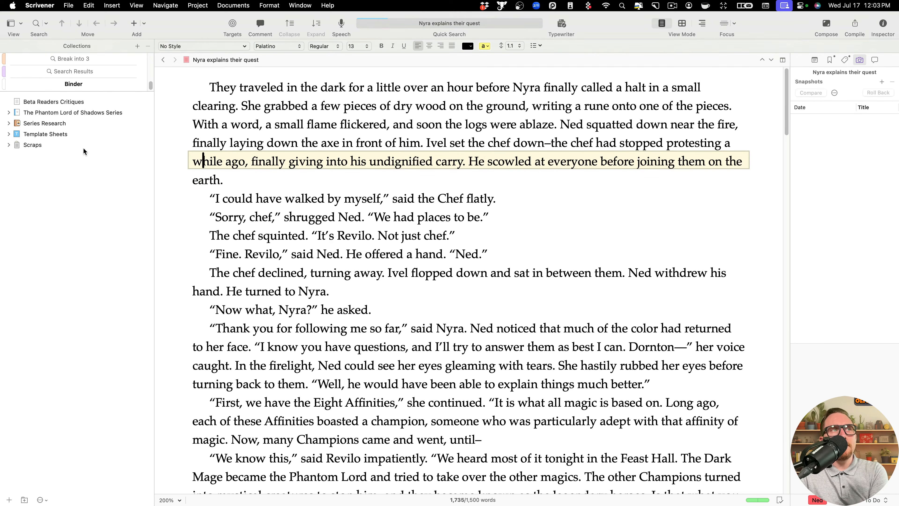
left_click(8, 123)
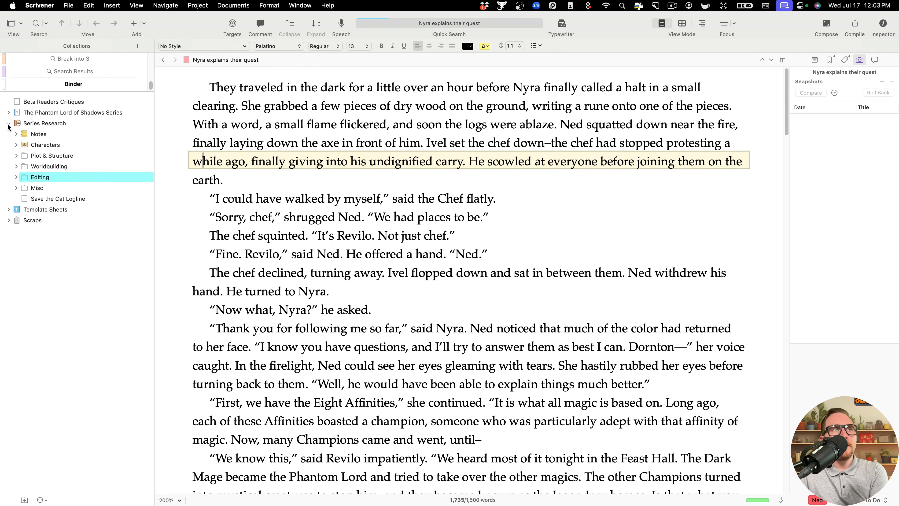
left_click(8, 123)
left_click(8, 134)
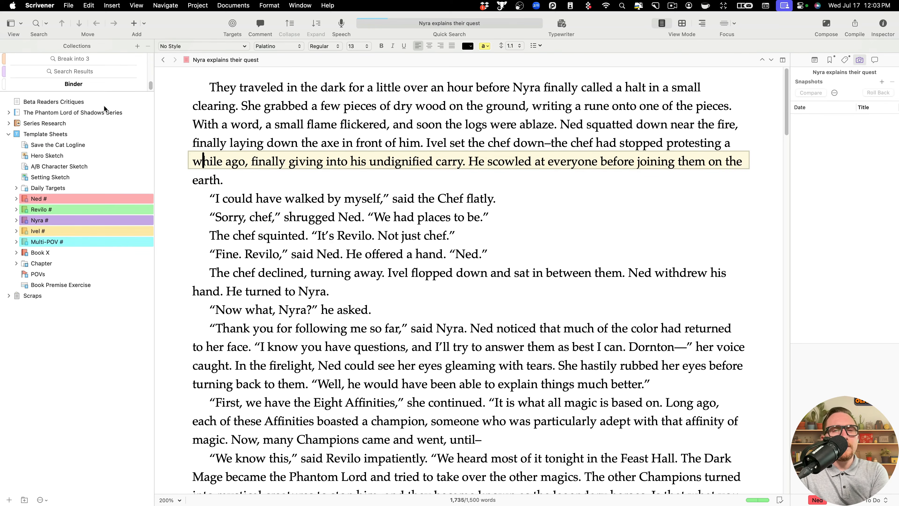
left_click(69, 6)
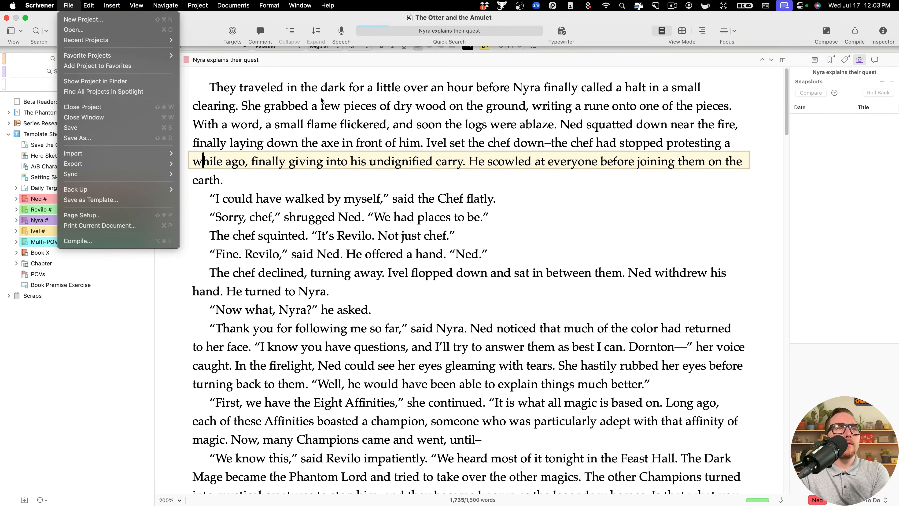
left_click(68, 6)
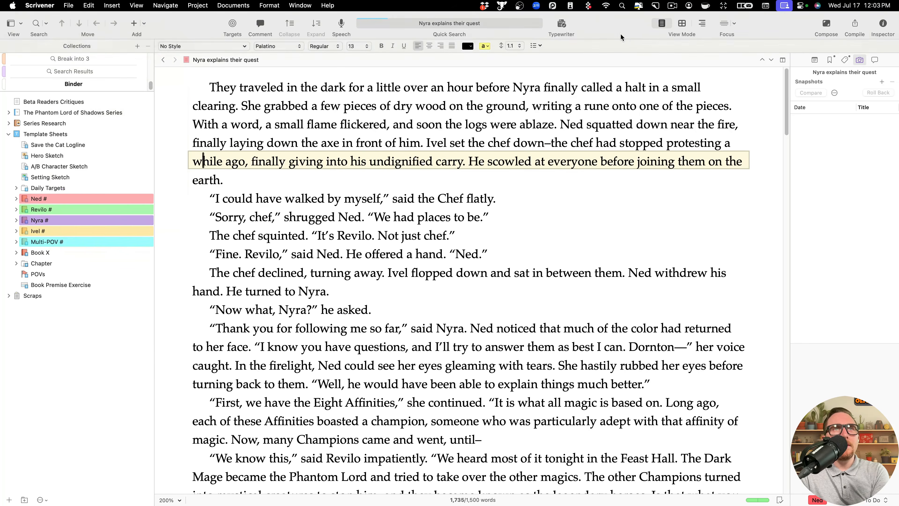
- Switch back to the Project Templates chooser and read the next webinar chat question about adding metadata
left_click(487, 20, "super")
left_click(558, 55)
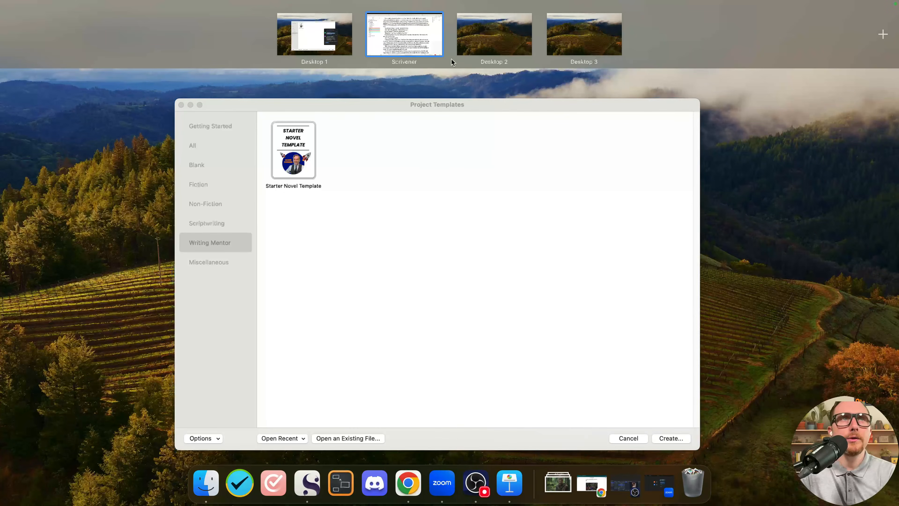
left_click(476, 181)
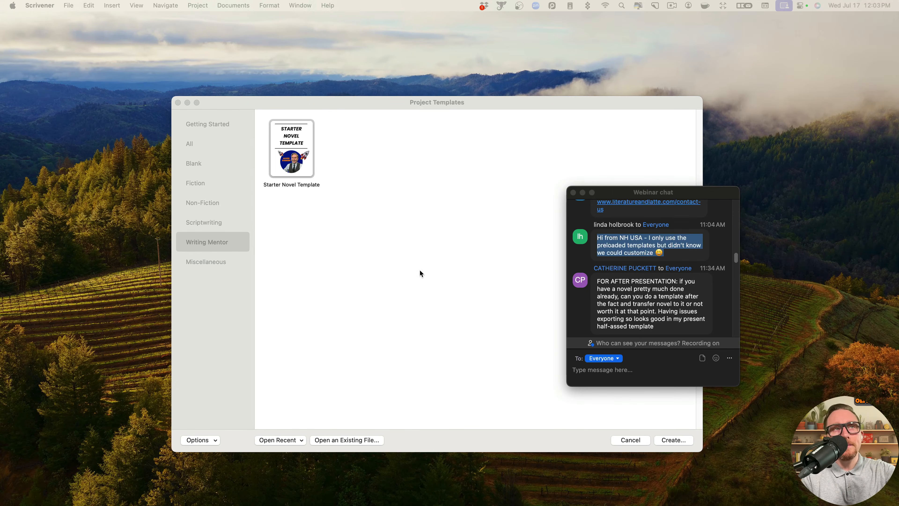
left_click(297, 152)
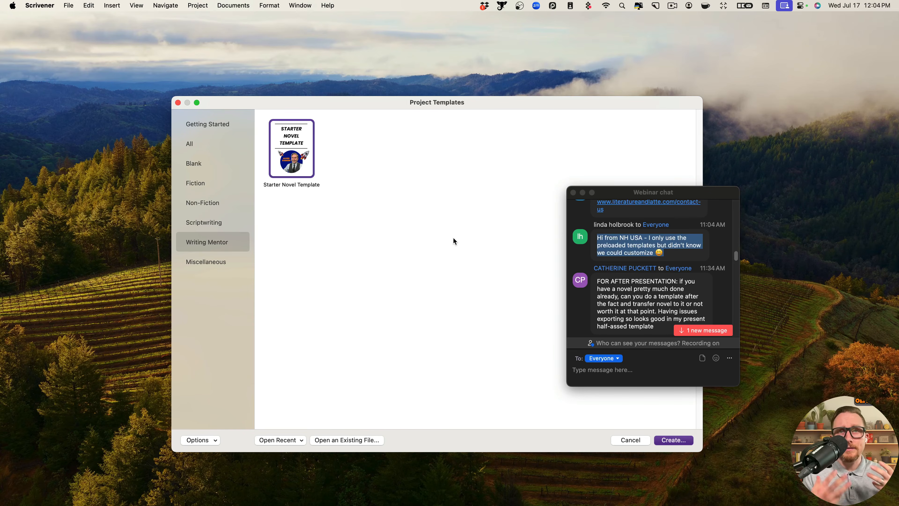
scroll(706, 255, "down", 4)
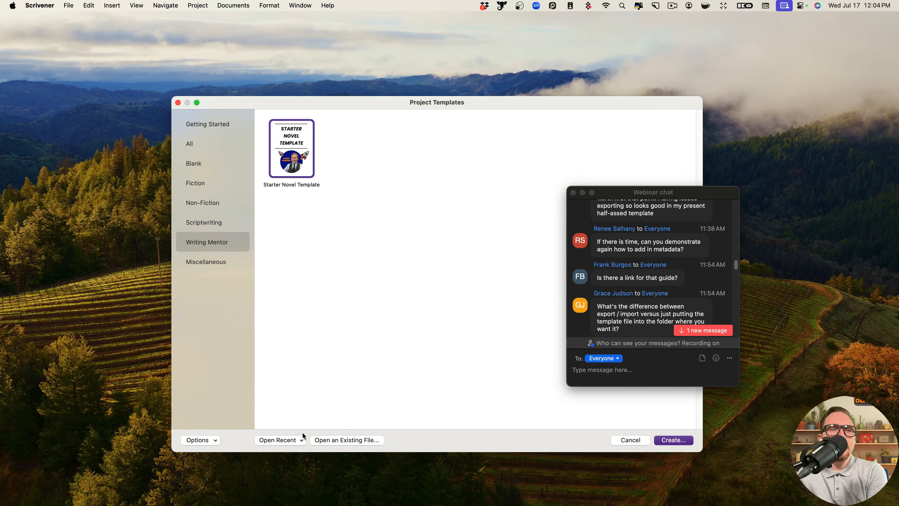
- Open the recent project Starter Novel Template.scriv from the template chooser
left_click(299, 443)
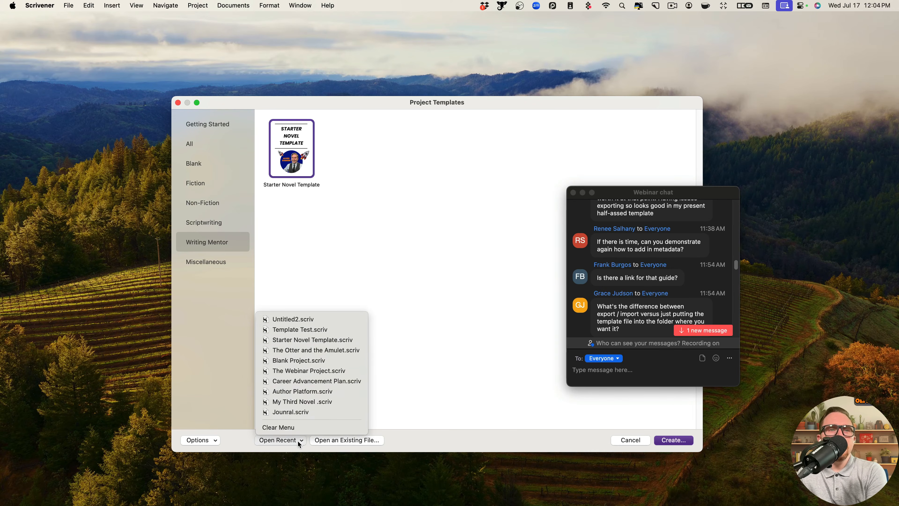
left_click(350, 340)
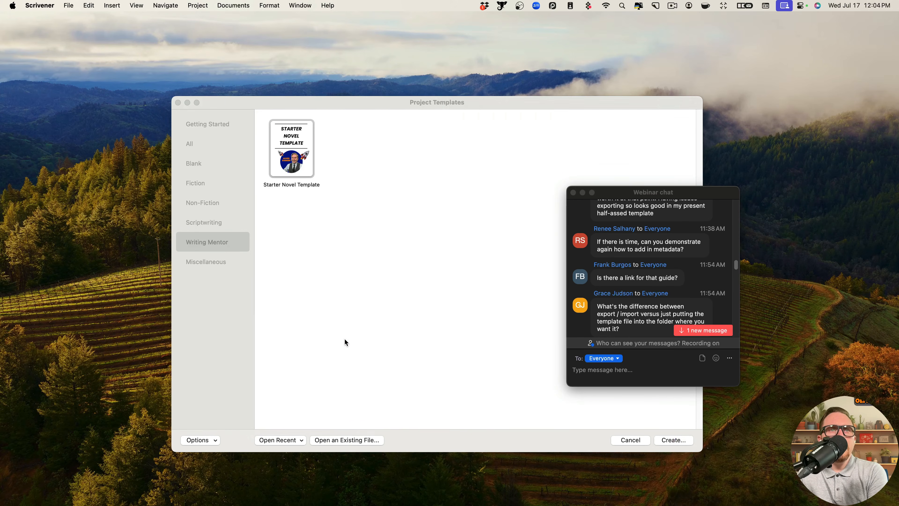
left_click(482, 33)
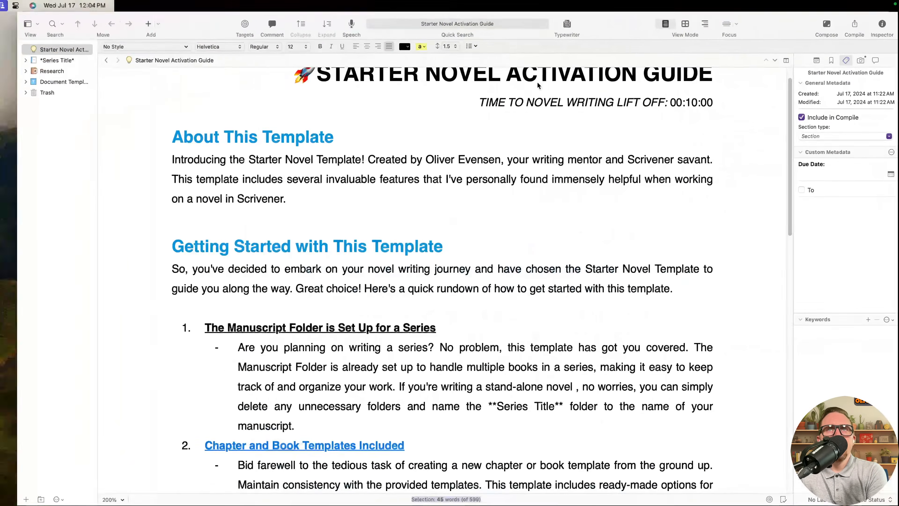
- Examine the Activation Guide's custom metadata in the inspector, including its settings dialog, and cancel without changes
left_click(851, 174)
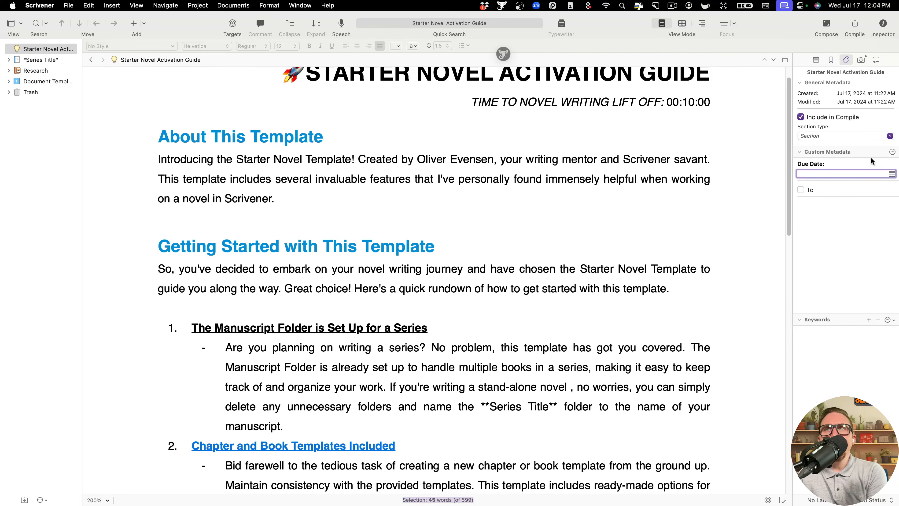
left_click(883, 24)
left_click(885, 28)
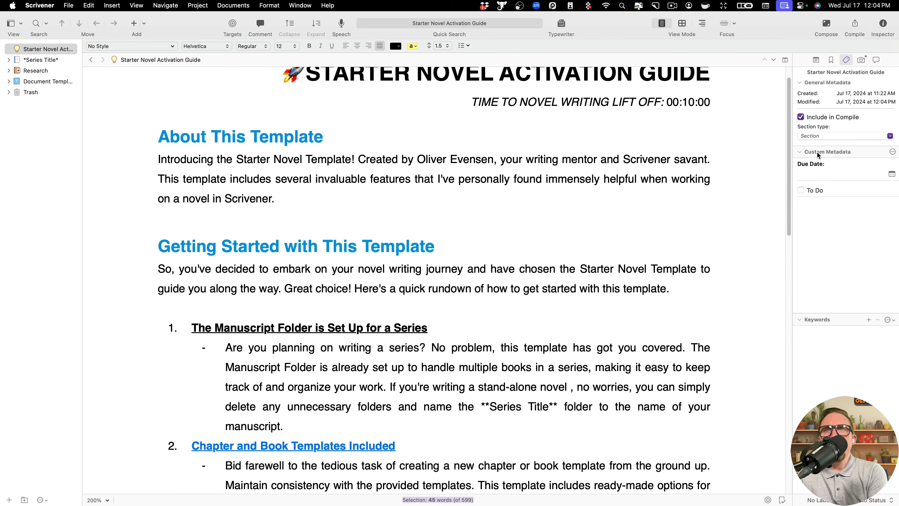
left_click(892, 153)
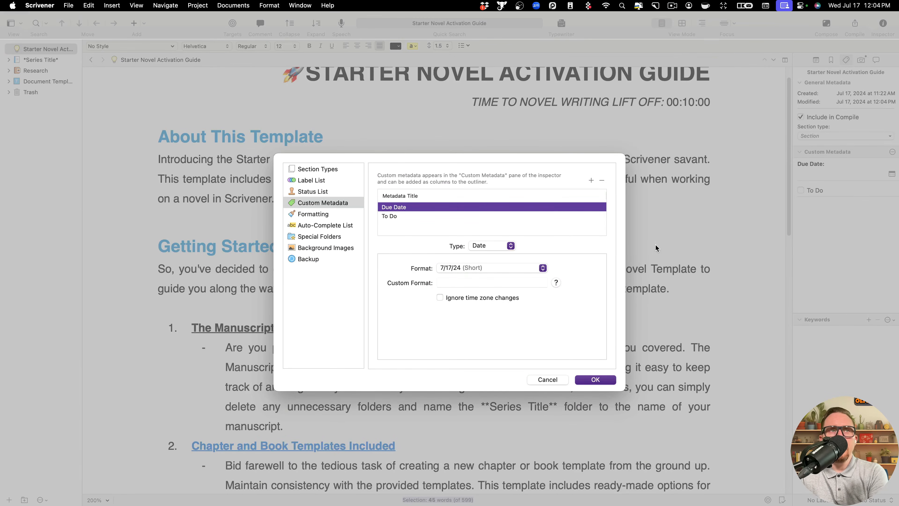
left_click(542, 379)
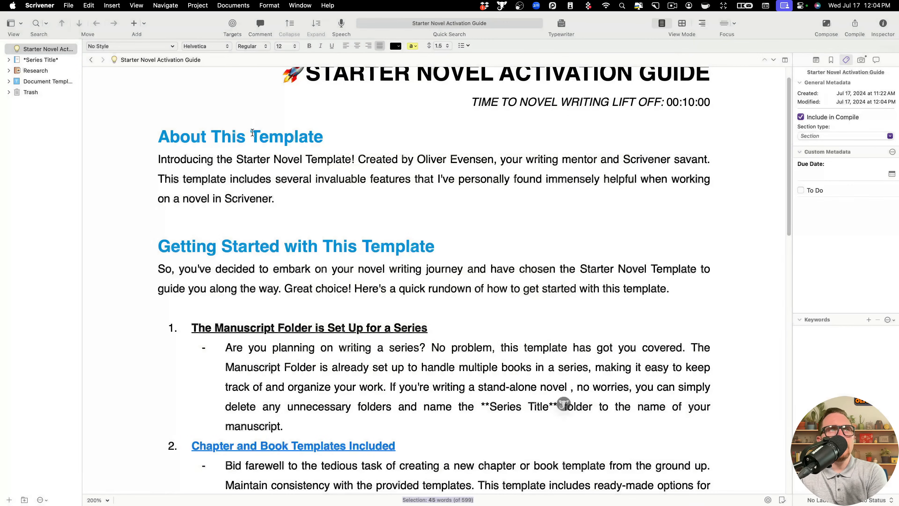
- Add a custom metadata field titled Text, of type Text, in the project settings
left_click(199, 5)
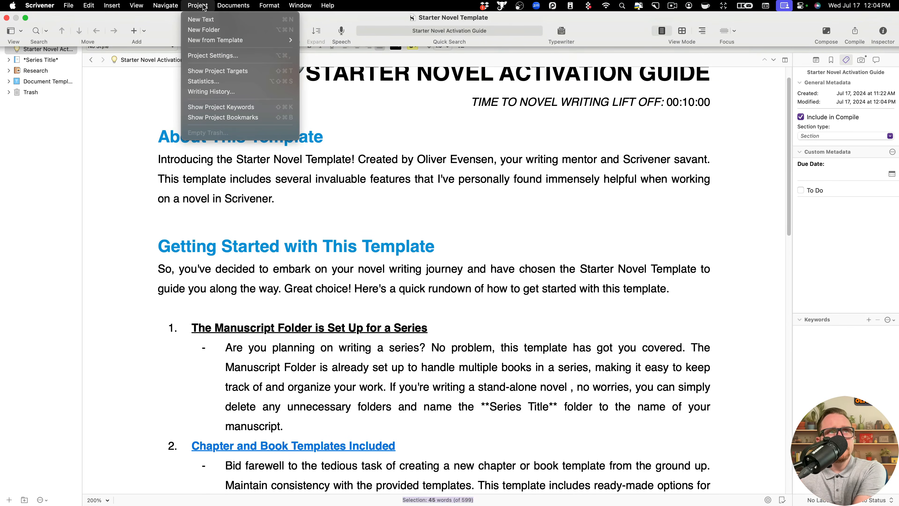
left_click(228, 57)
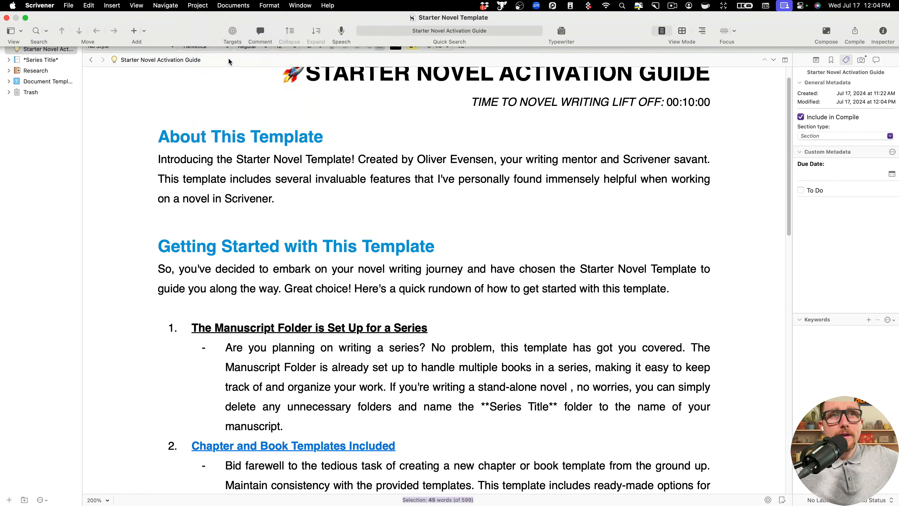
left_click(322, 203)
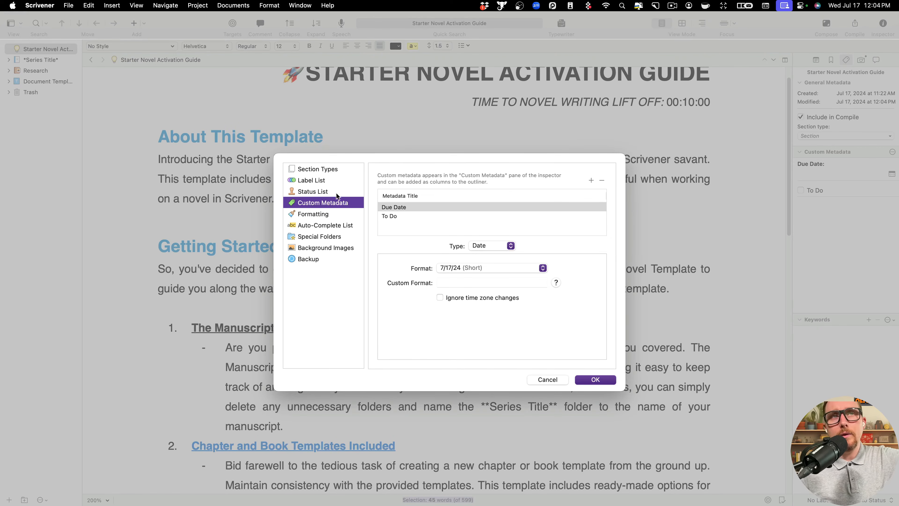
left_click(437, 221)
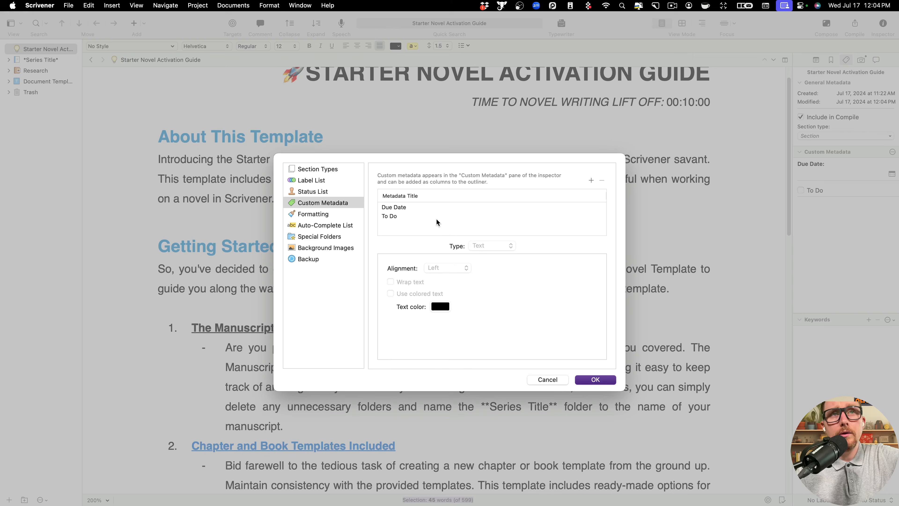
left_click(462, 208)
left_click(466, 216)
left_click(592, 180)
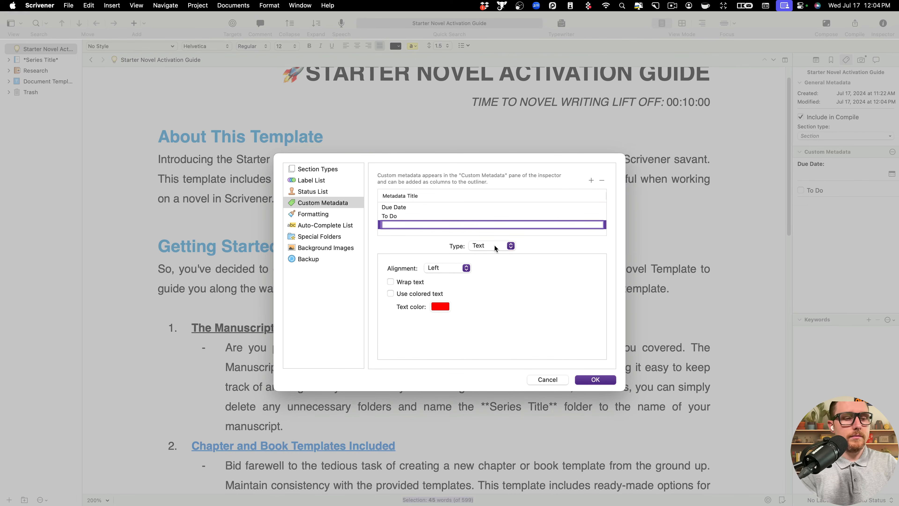
type("Text")
key("Return")
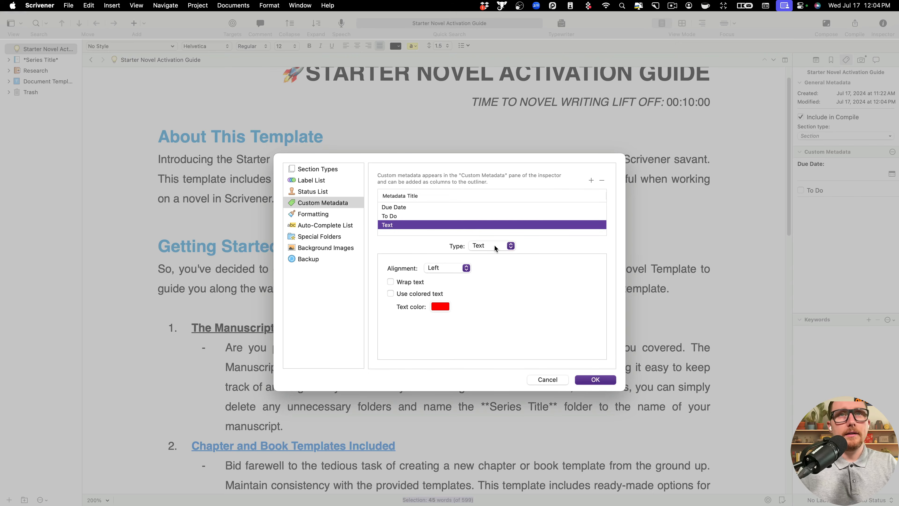
- Add another custom metadata field titled List, keeping the type Text, and apply the project settings
left_click(591, 181)
left_click(498, 246)
left_click(434, 237)
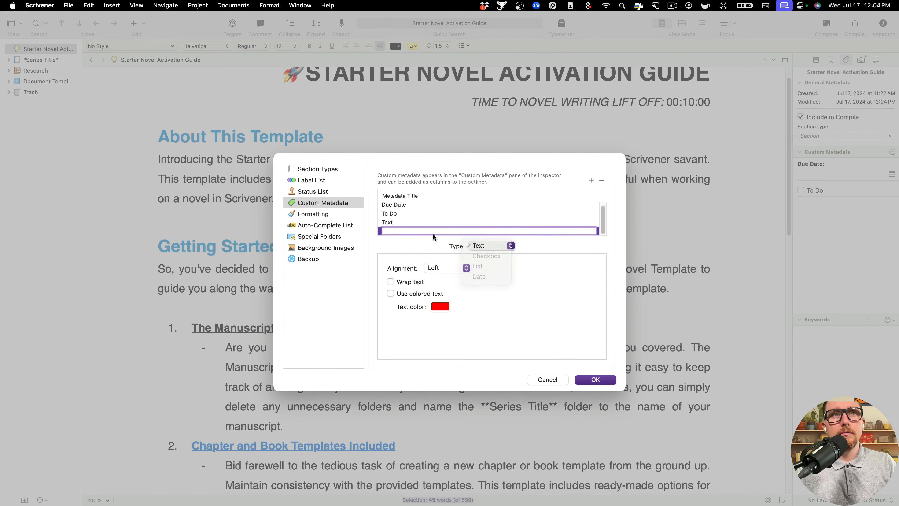
type("List")
key("Return")
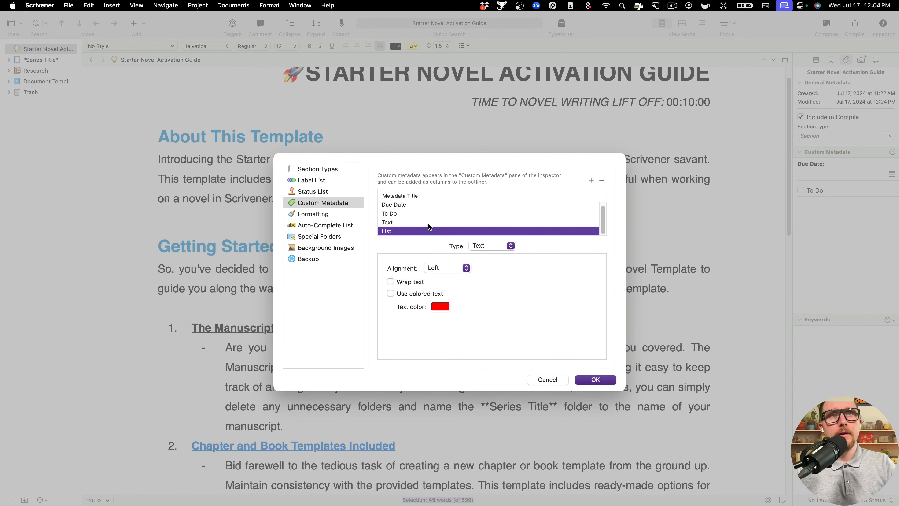
left_click(386, 232)
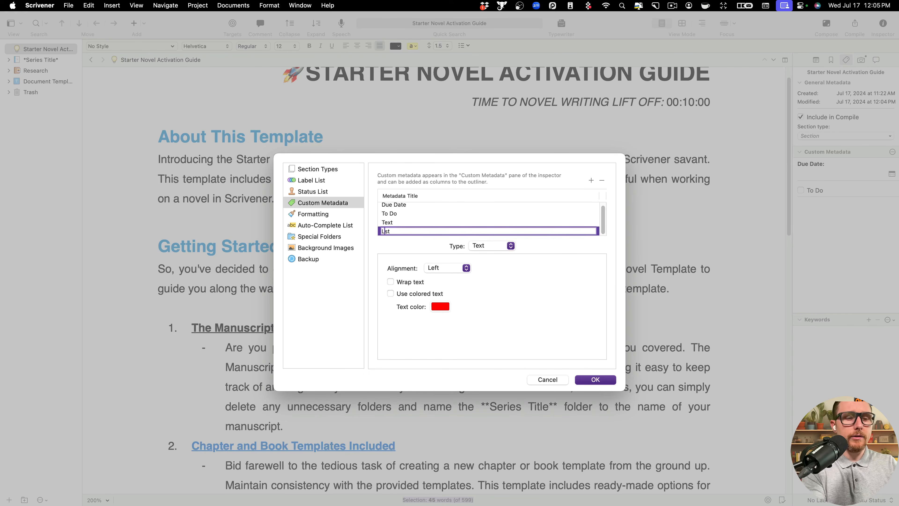
key("Return")
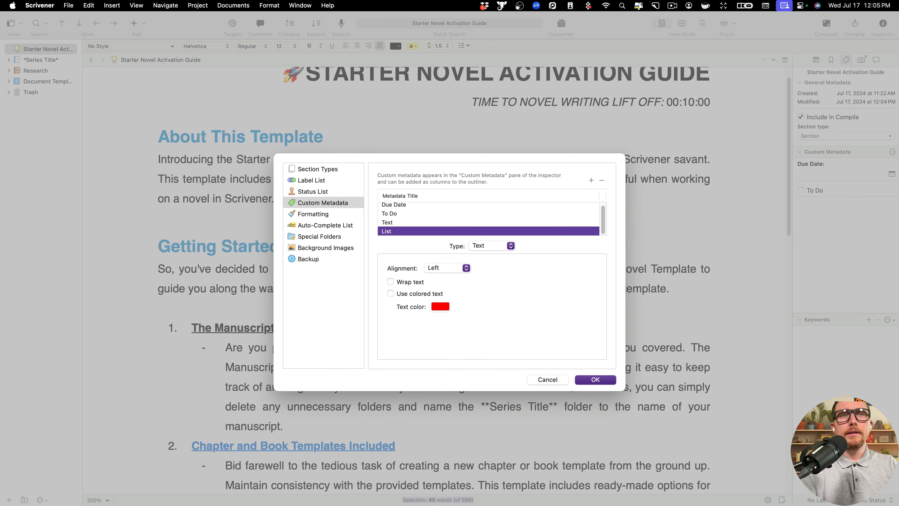
left_click(609, 382)
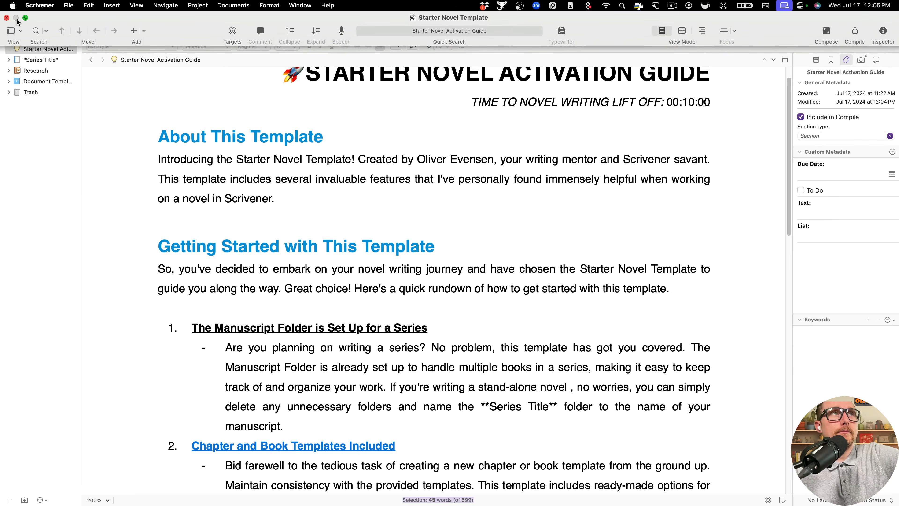
- Close the Starter Novel Template project and read the webinar chat questions about the guide link and importing templates
left_click(6, 18)
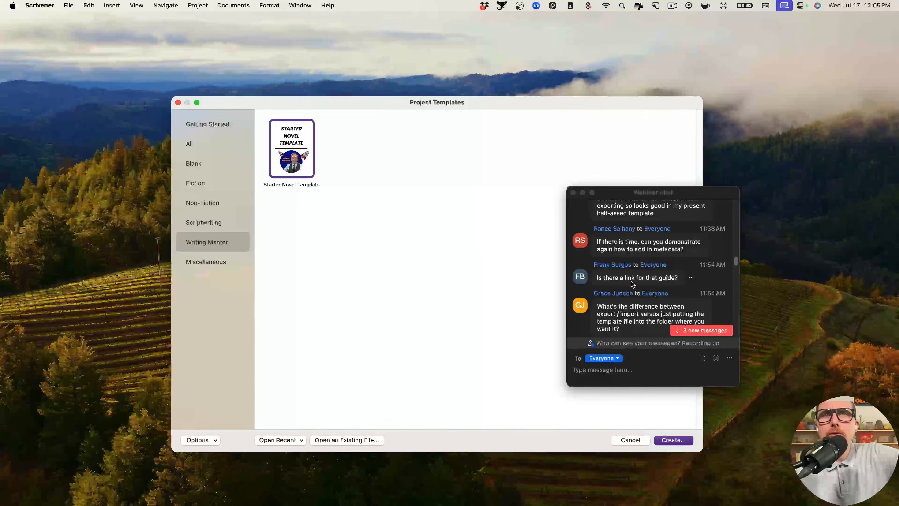
scroll(642, 285, "down", 3)
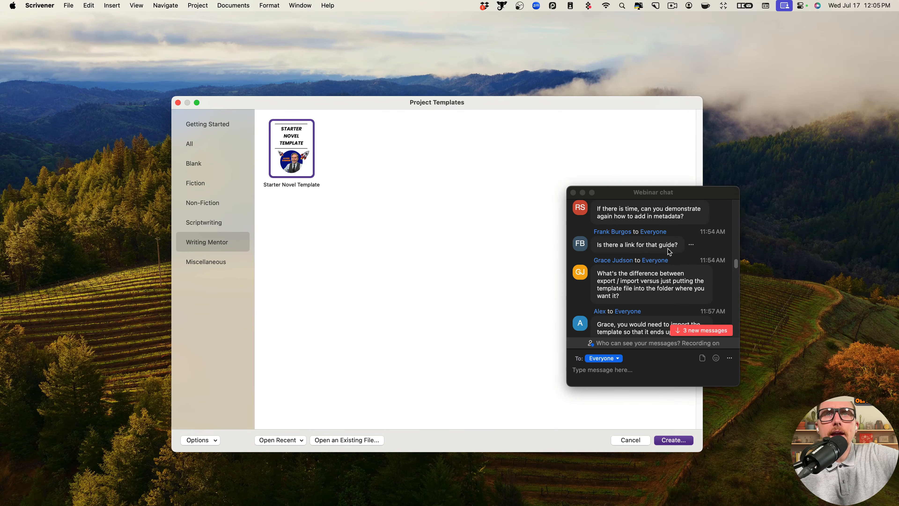
left_click_drag(678, 247, 595, 250)
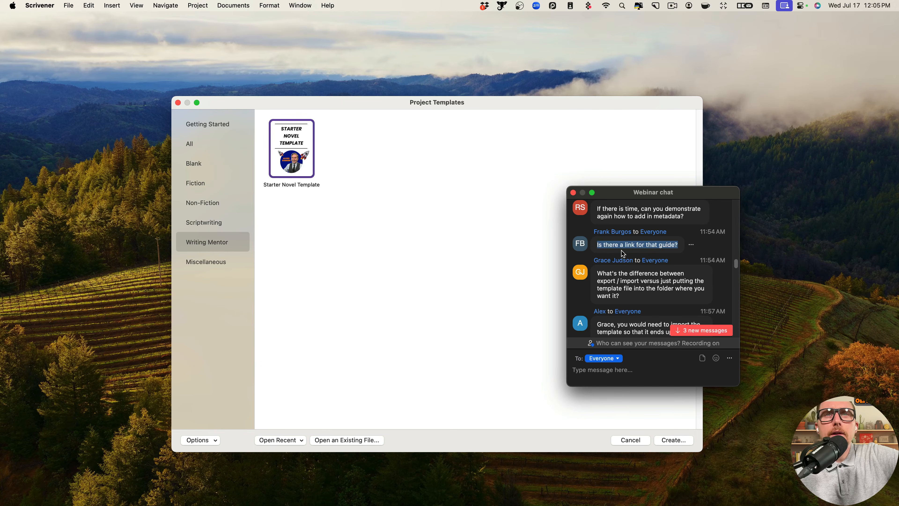
scroll(620, 251, "down", 3)
scroll(625, 252, "down", 3)
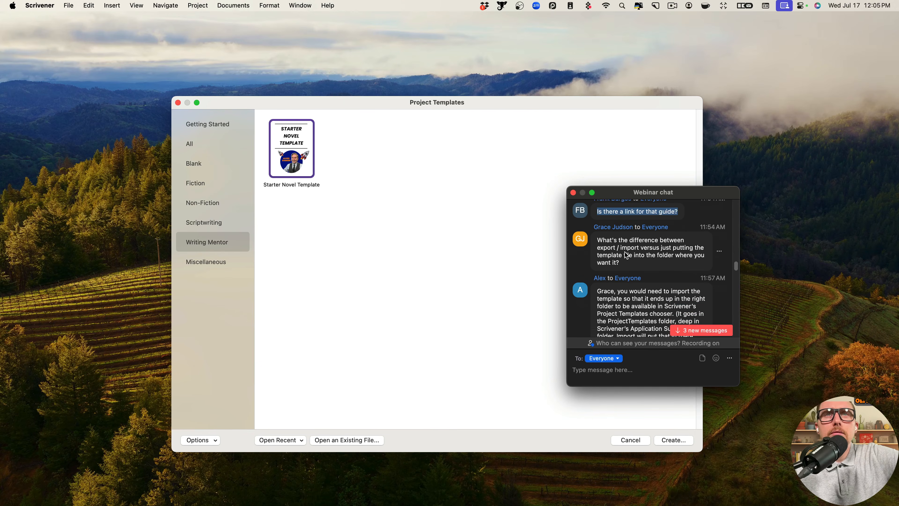
scroll(625, 253, "down", 1)
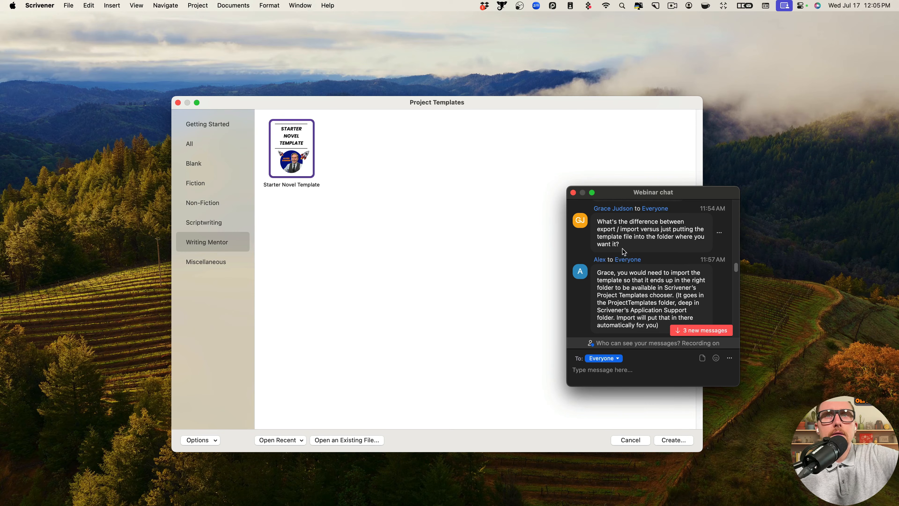
left_click_drag(623, 250, 598, 222)
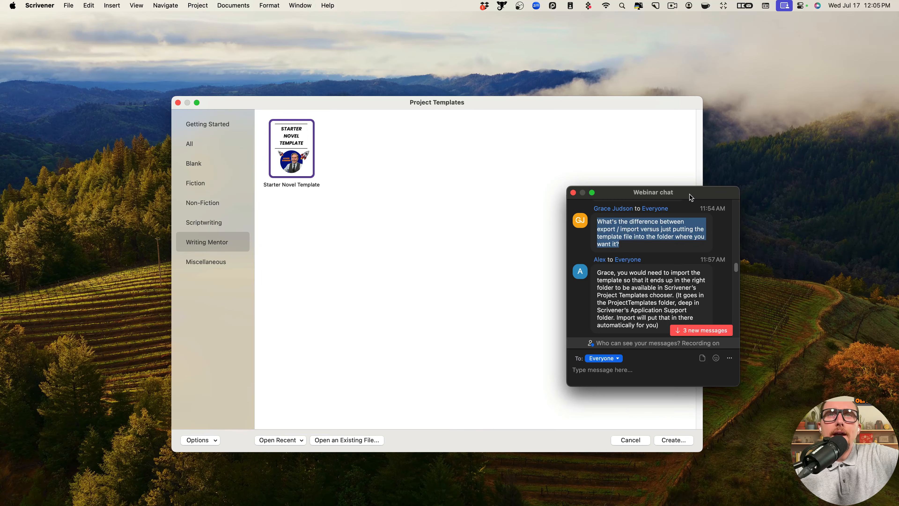
- Reposition the webinar chat window and reopen the project template chooser on the Writing Mentor category
left_click_drag(688, 196, 659, 202)
left_click(418, 225)
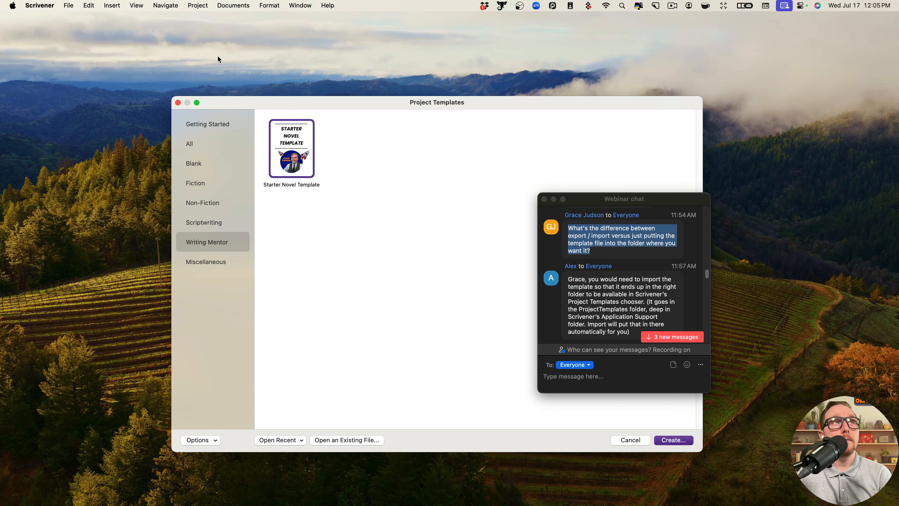
left_click(178, 102)
left_click(71, 7)
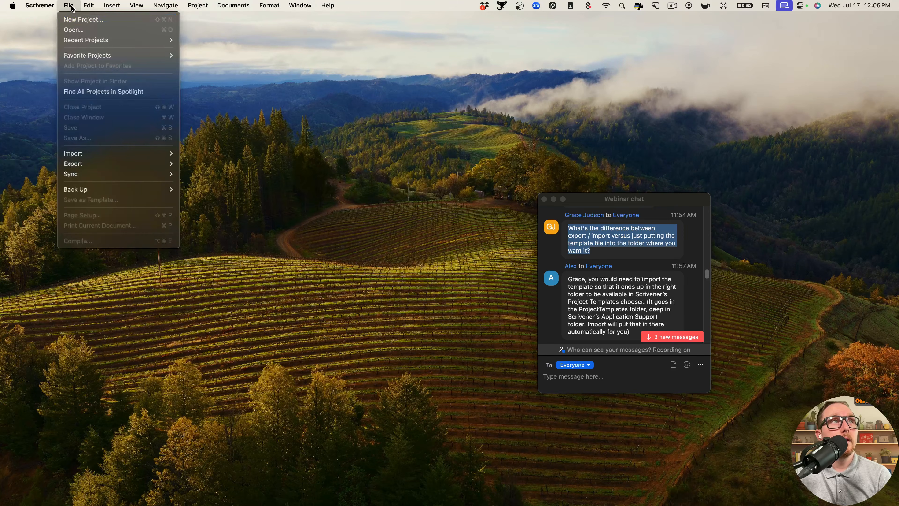
left_click(89, 20)
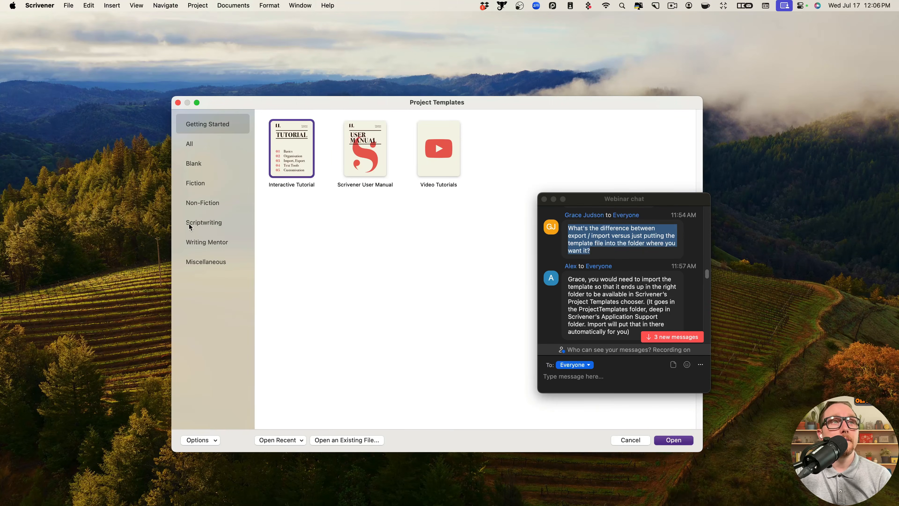
left_click(212, 241)
right_click(280, 159)
left_click(323, 164)
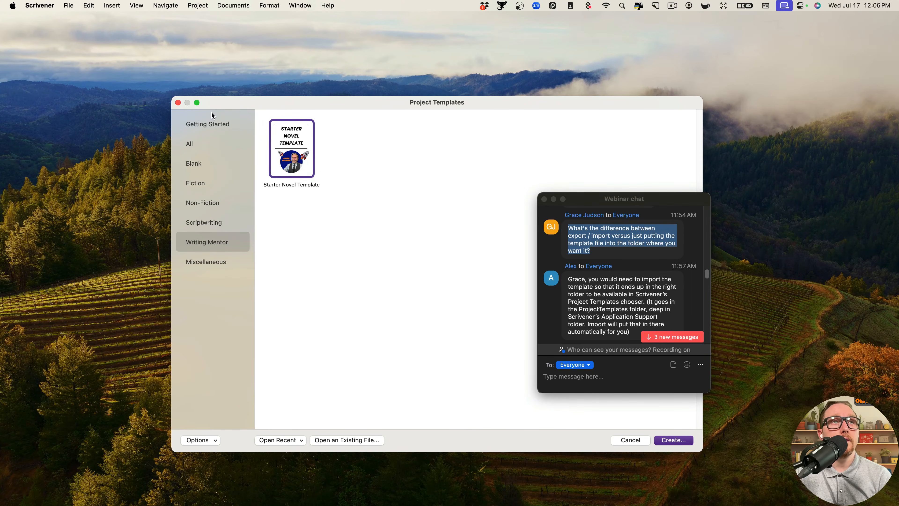
left_click(178, 102)
left_click(76, 5)
left_click(77, 19)
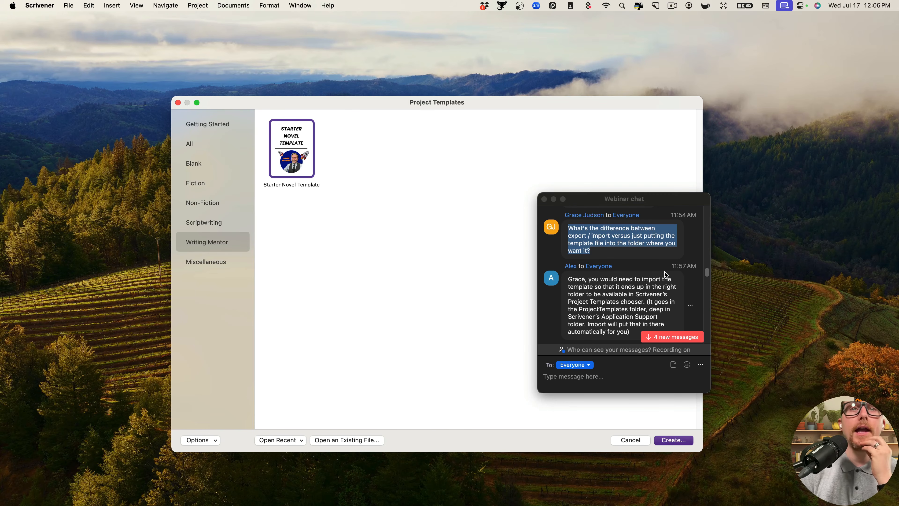
- Check the chat answer about importing templates and reveal the Starter Novel Template's file in Finder
scroll(614, 316, "down", 1)
scroll(614, 316, "down", 1)
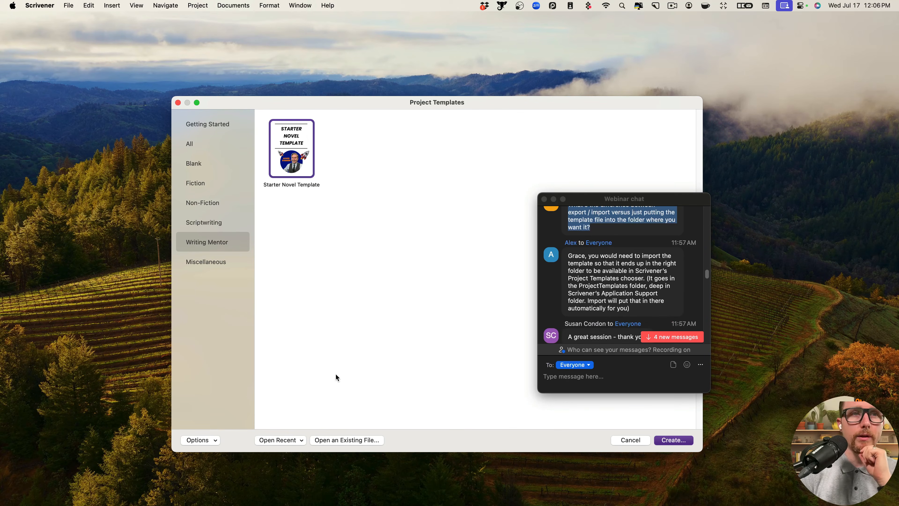
left_click(200, 440)
left_click(200, 386)
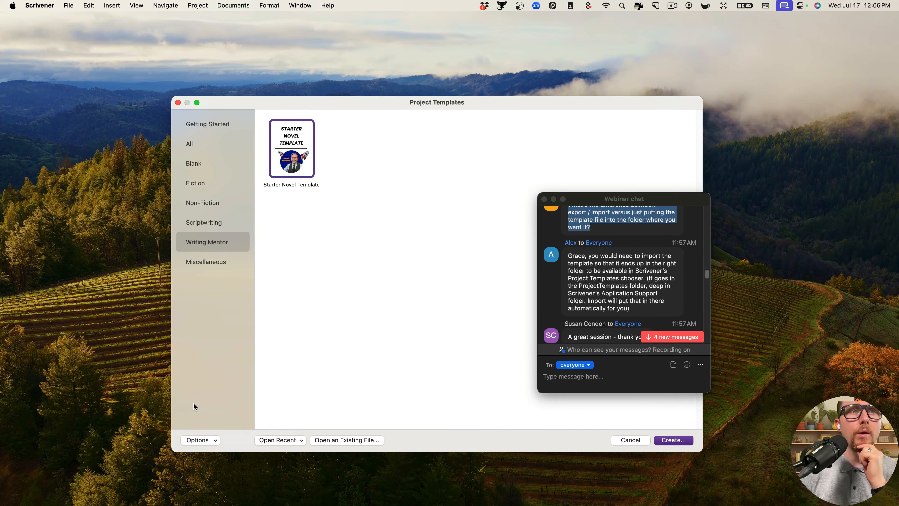
left_click(205, 440)
left_click(254, 411)
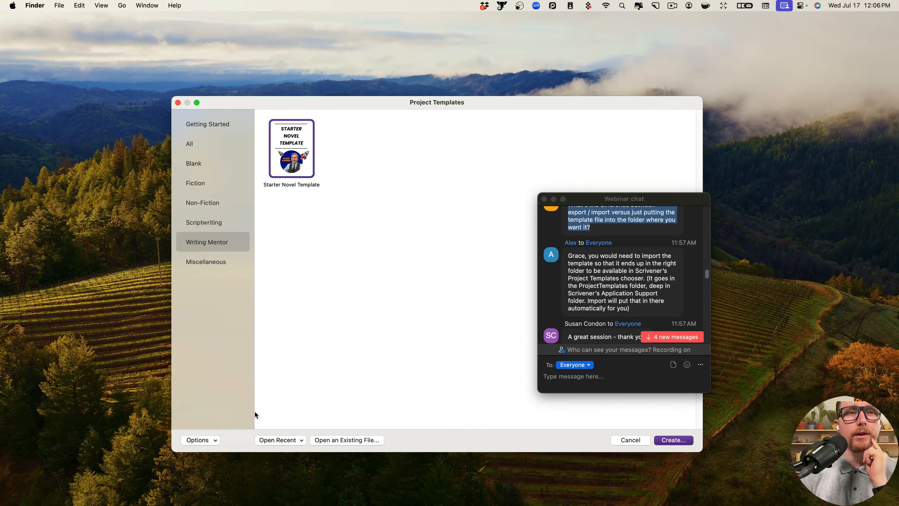
- Examine the folder path leading to ProjectTemplates in Finder and close that Finder window
left_click_drag(426, 107, 352, 121)
right_click(325, 114)
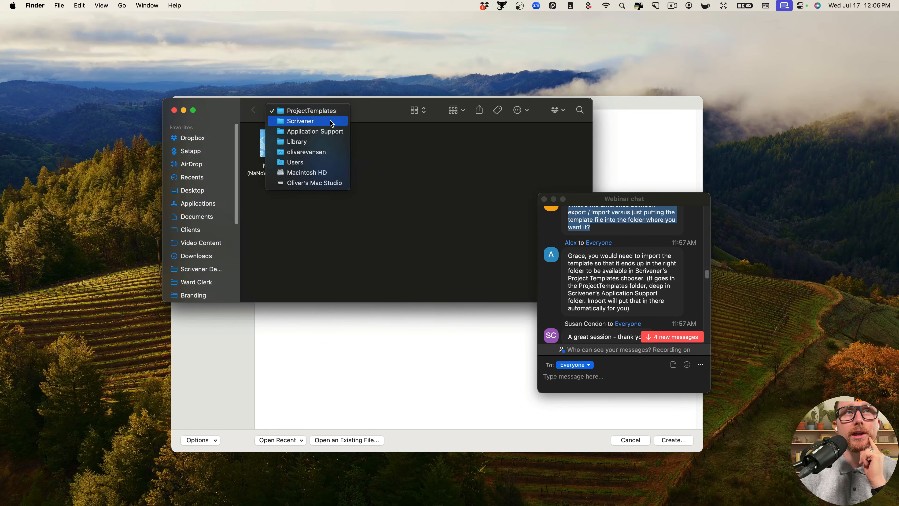
left_click(371, 153)
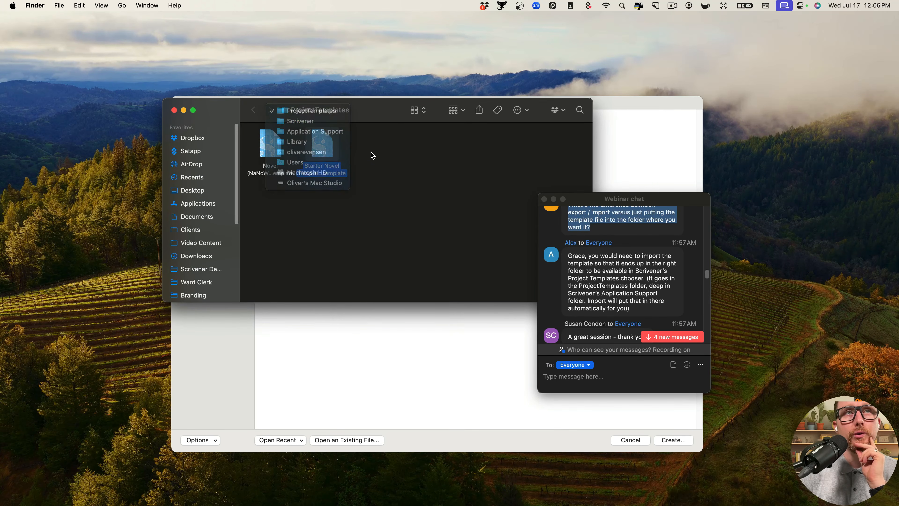
left_click(331, 191)
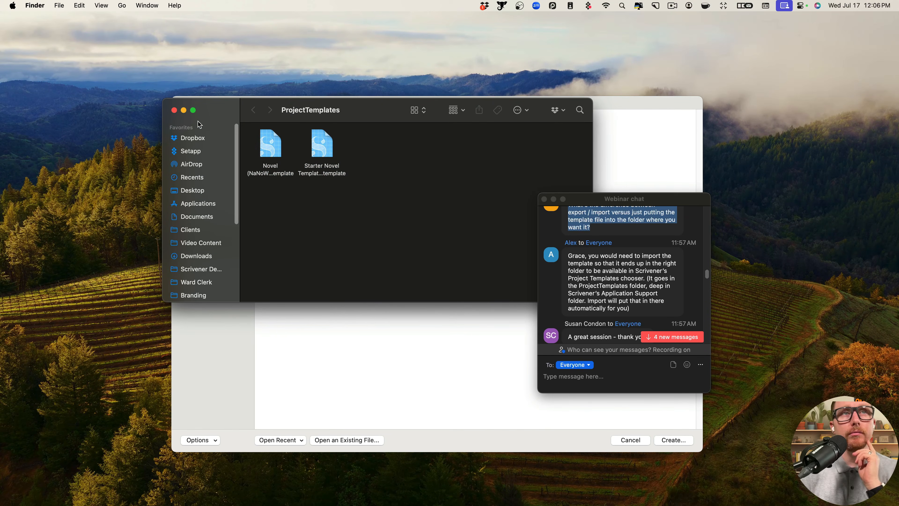
left_click(174, 110)
- Read through the webinar chat and highlight the question about applying templates to already-written content
scroll(656, 294, "down", 2)
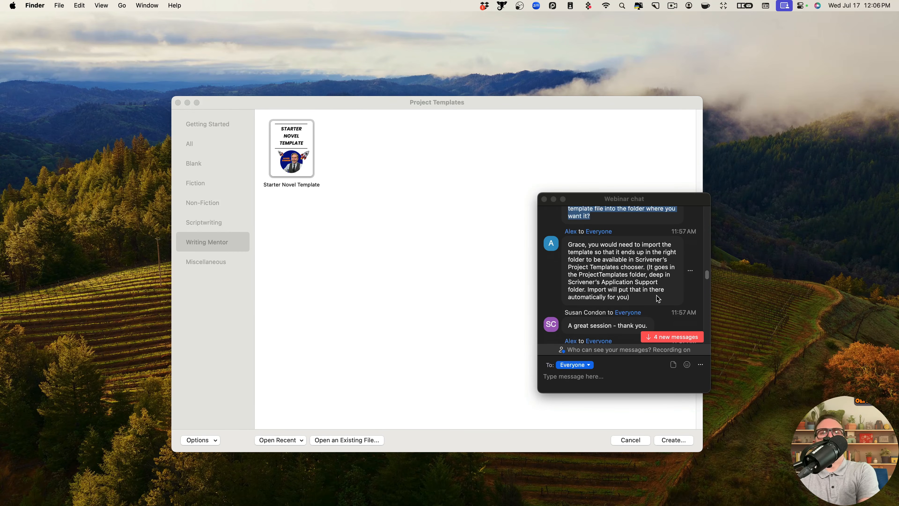
scroll(658, 297, "down", 3)
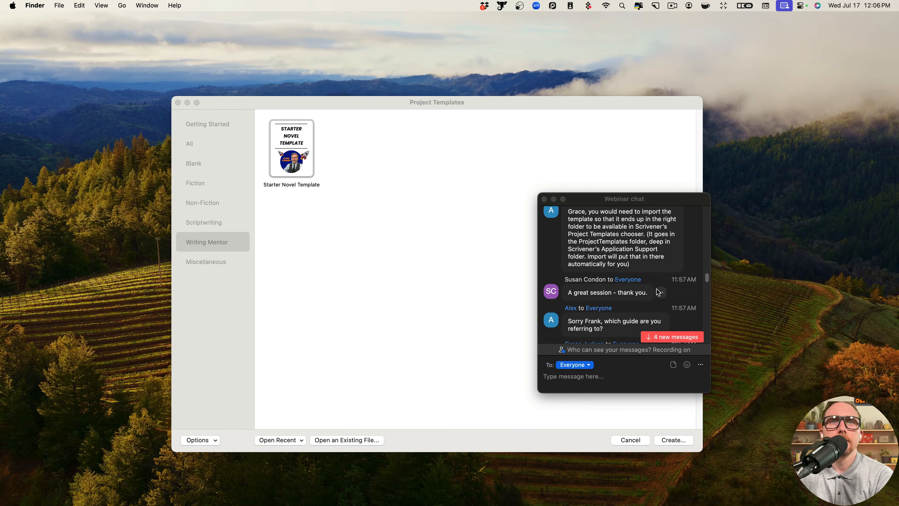
scroll(658, 293, "down", 6)
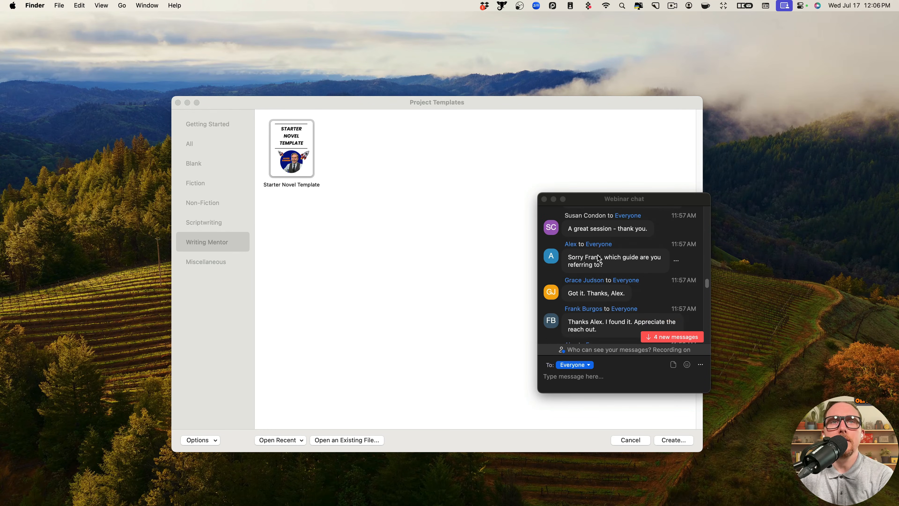
scroll(597, 255, "down", 1)
left_click_drag(612, 252, 563, 245)
scroll(600, 279, "down", 1)
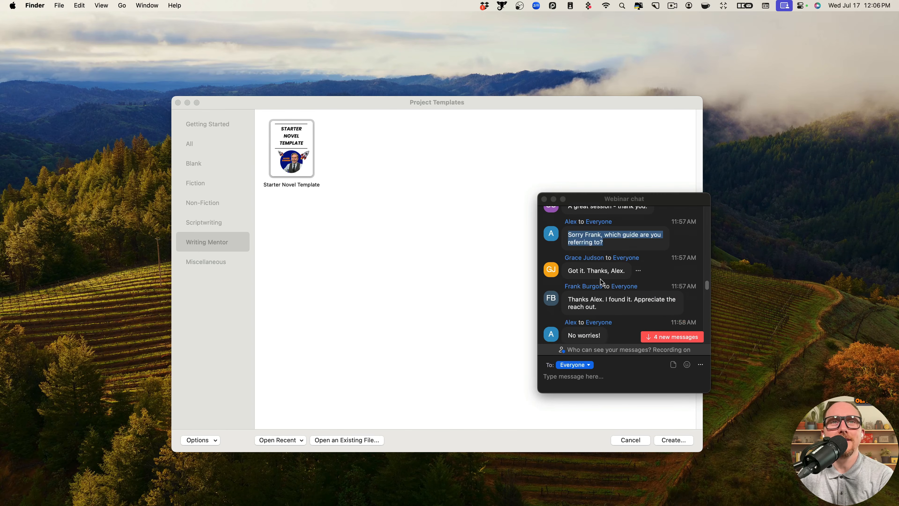
scroll(616, 276, "down", 9)
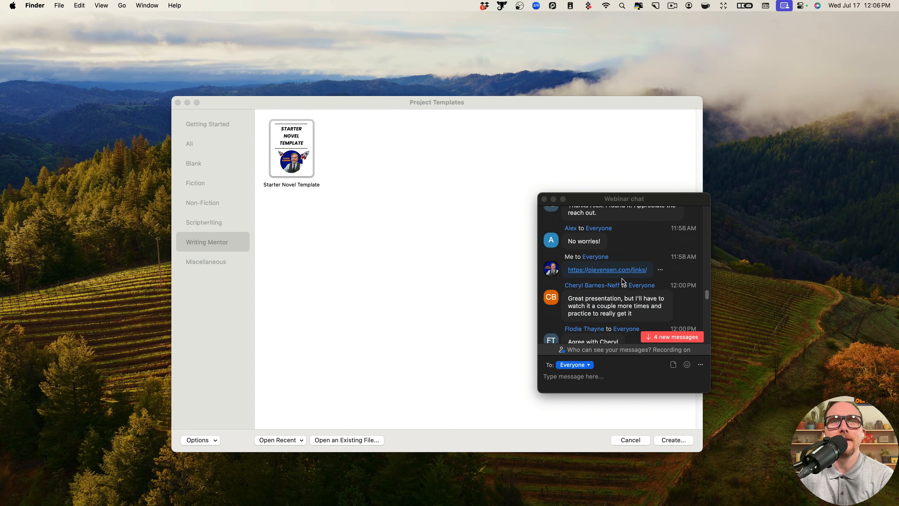
scroll(623, 280, "down", 15)
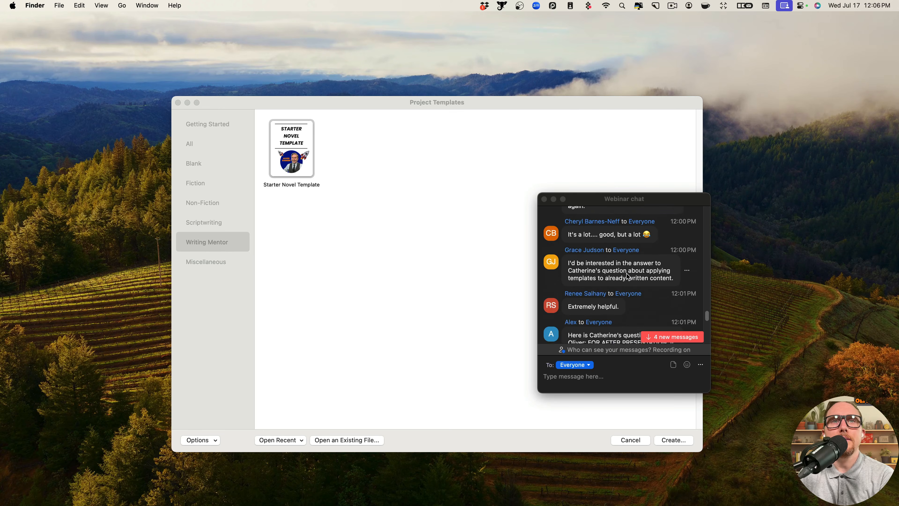
scroll(619, 271, "down", 2)
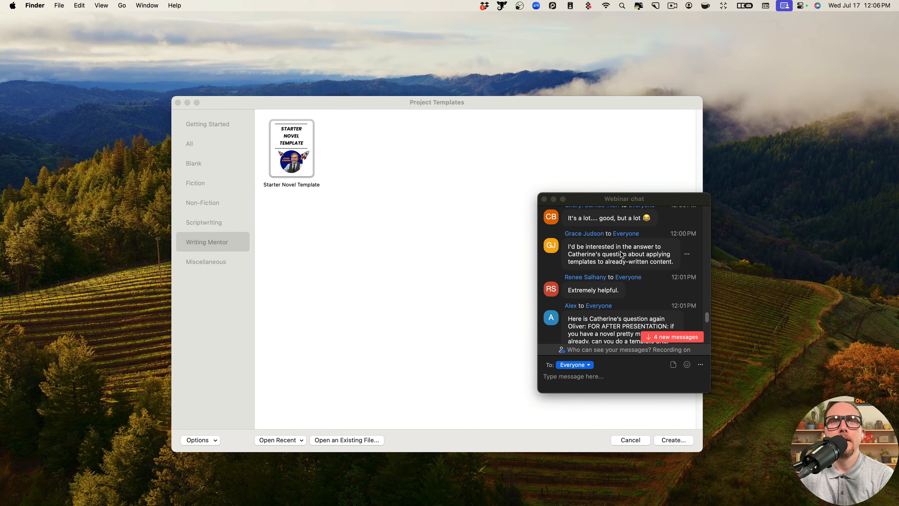
scroll(622, 258, "down", 1)
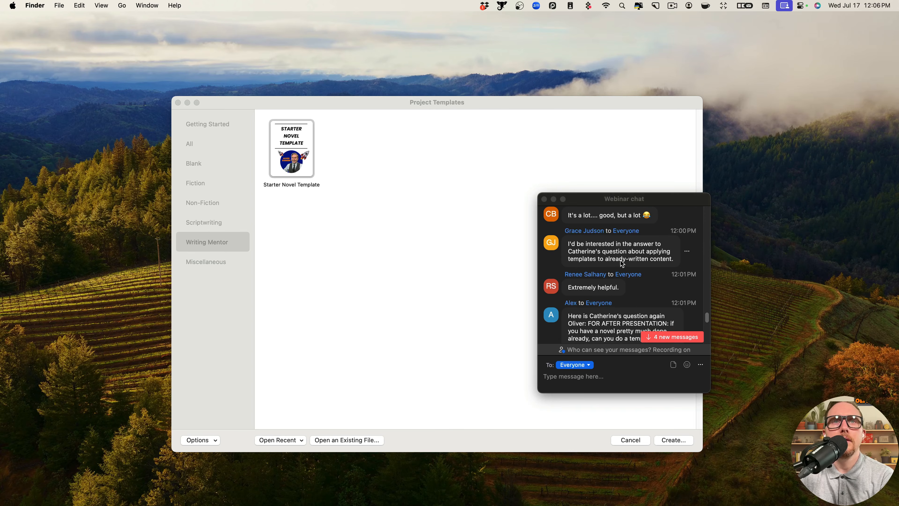
left_click(623, 262)
left_click_drag(673, 259, 571, 246)
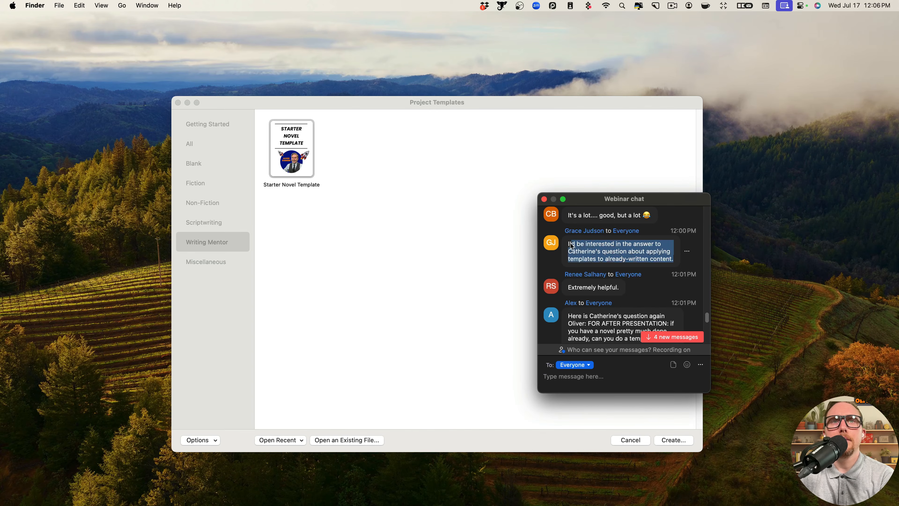
- Read and highlight the chat questions about transferring a finished novel to a template and retrofitting an existing project
scroll(602, 271, "down", 3)
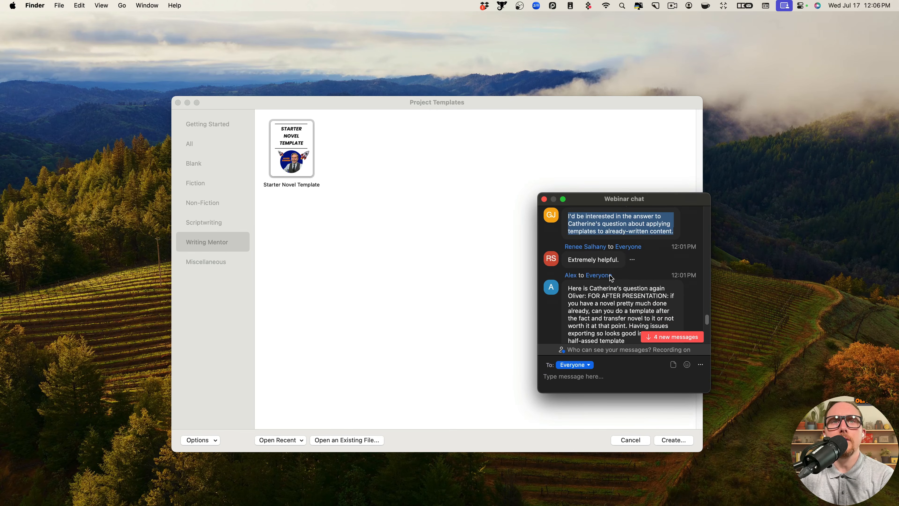
scroll(611, 279, "down", 4)
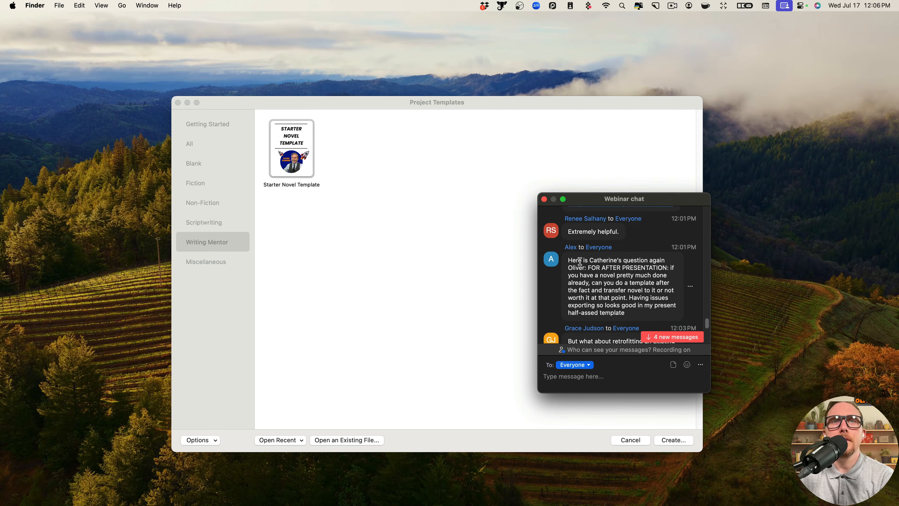
scroll(580, 262, "down", 3)
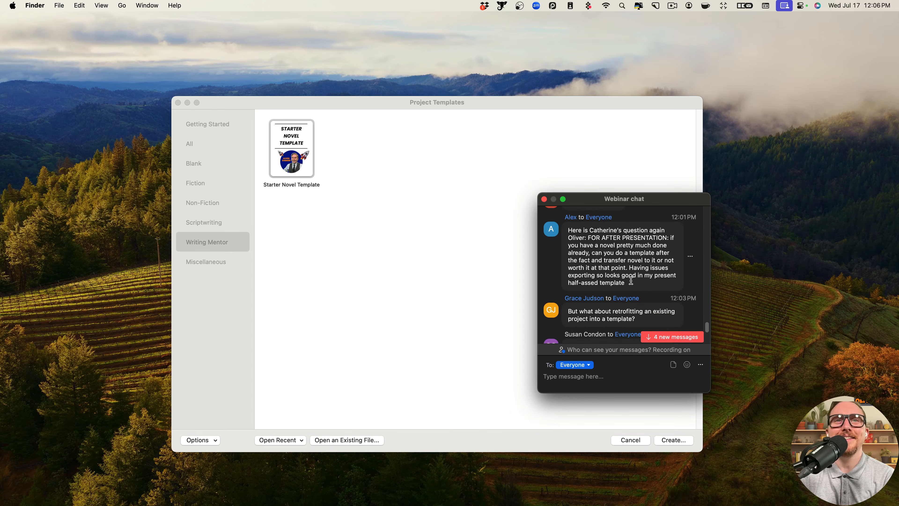
left_click_drag(631, 281, 557, 230)
scroll(611, 268, "down", 3)
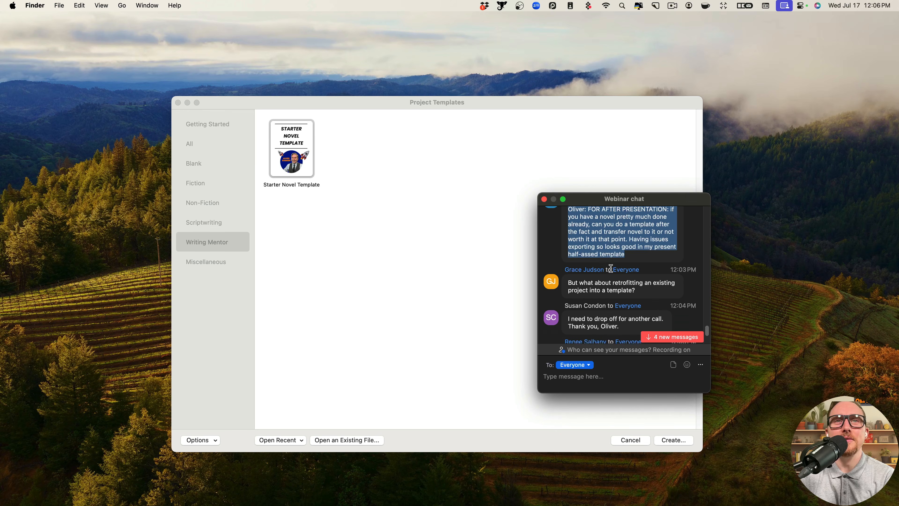
scroll(611, 268, "down", 1)
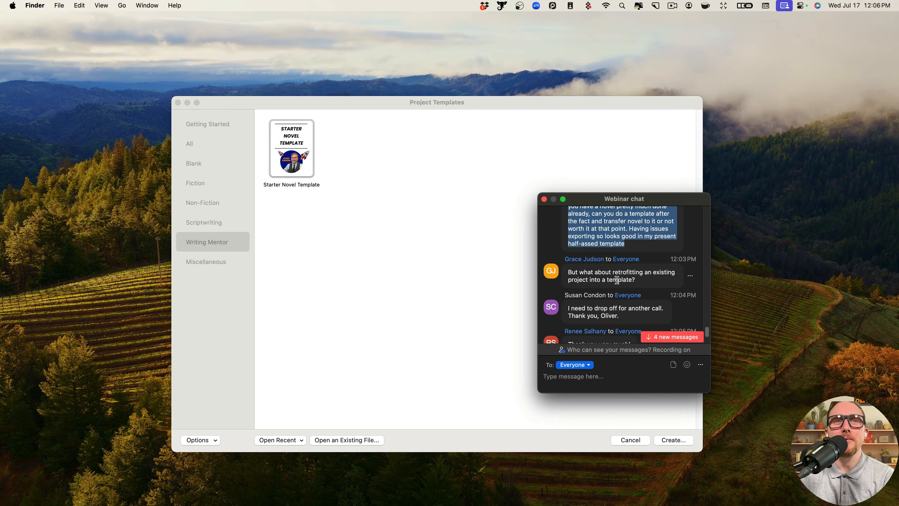
triple_click(640, 280)
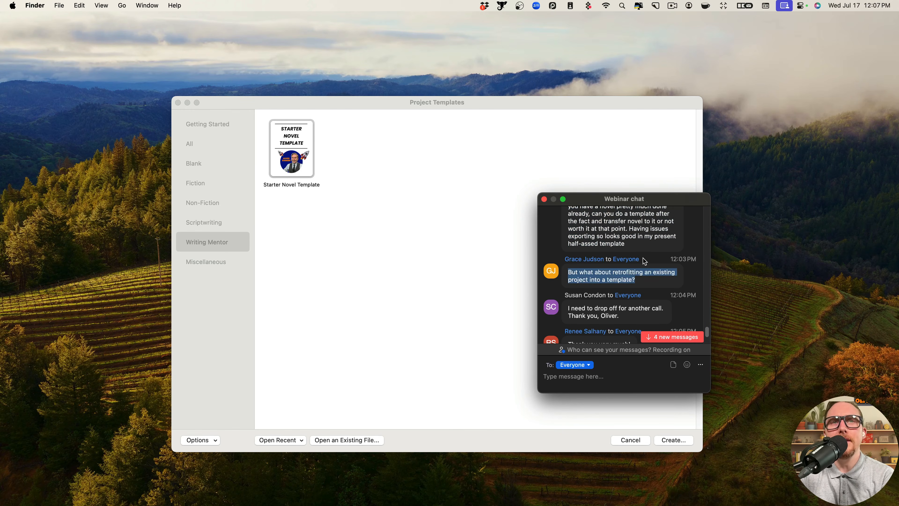
scroll(645, 261, "up", 3)
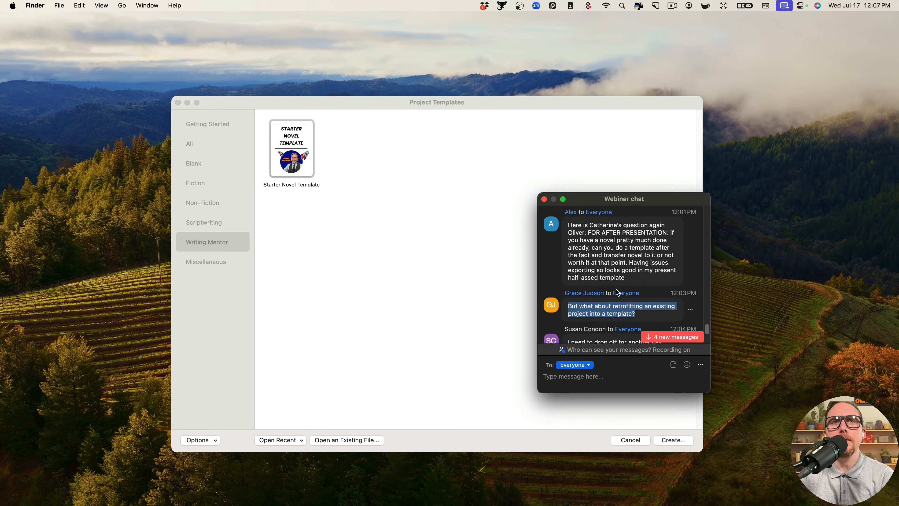
- Look over the recent projects list, and read and highlight the chat follow-up about putting existing work into a different template
left_click(299, 439)
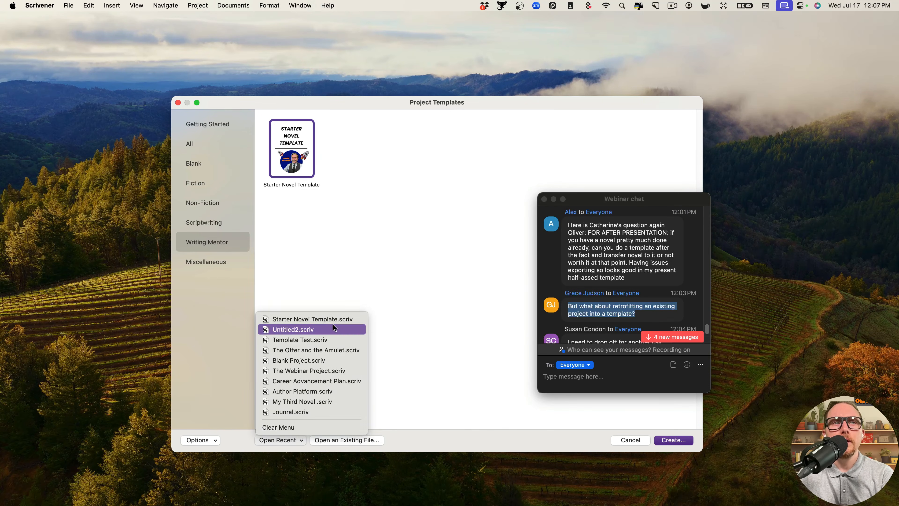
left_click(415, 328)
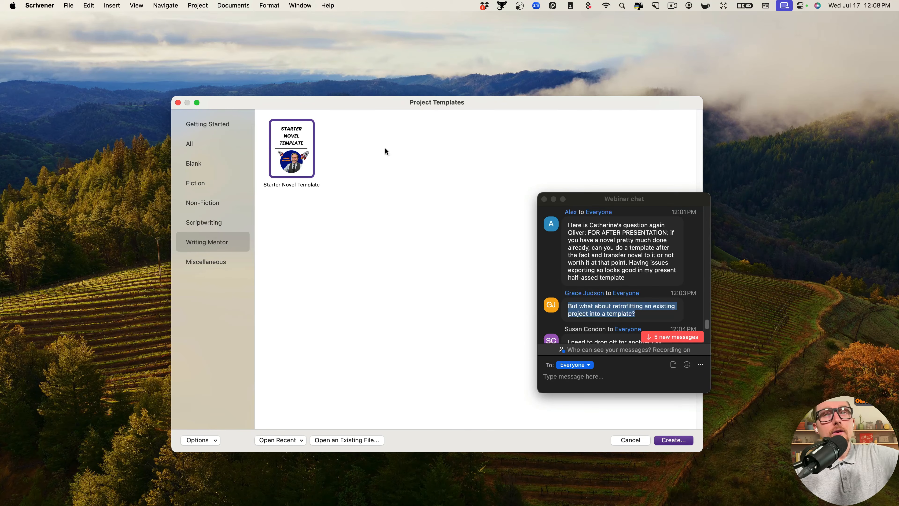
scroll(584, 305, "down", 5)
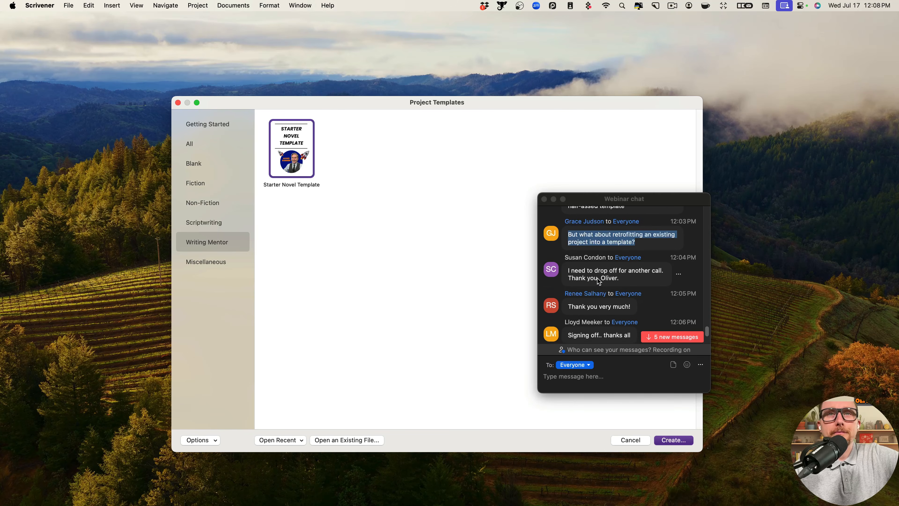
scroll(626, 279, "down", 2)
scroll(626, 279, "down", 3)
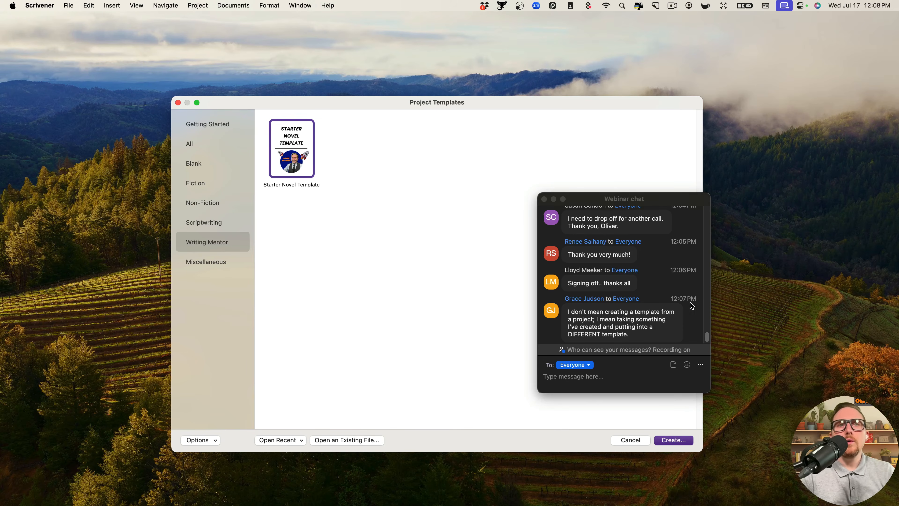
left_click_drag(633, 337, 568, 312)
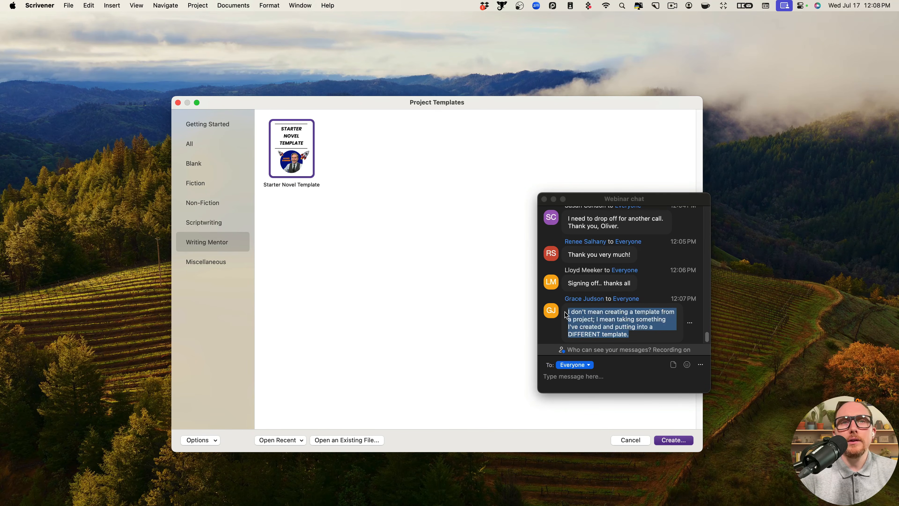
- Open the recent project Starter Novel Template.scriv, move its window aside and bring the template chooser to the front
left_click(299, 440)
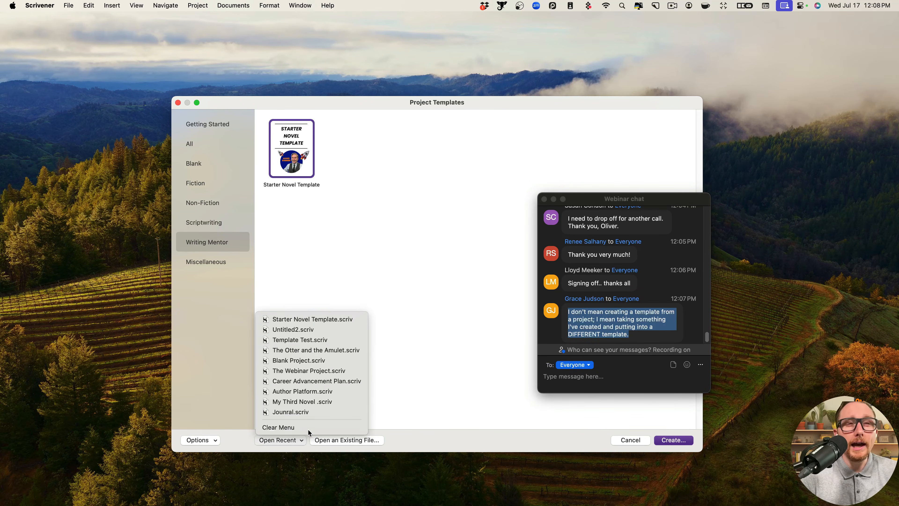
left_click(336, 319)
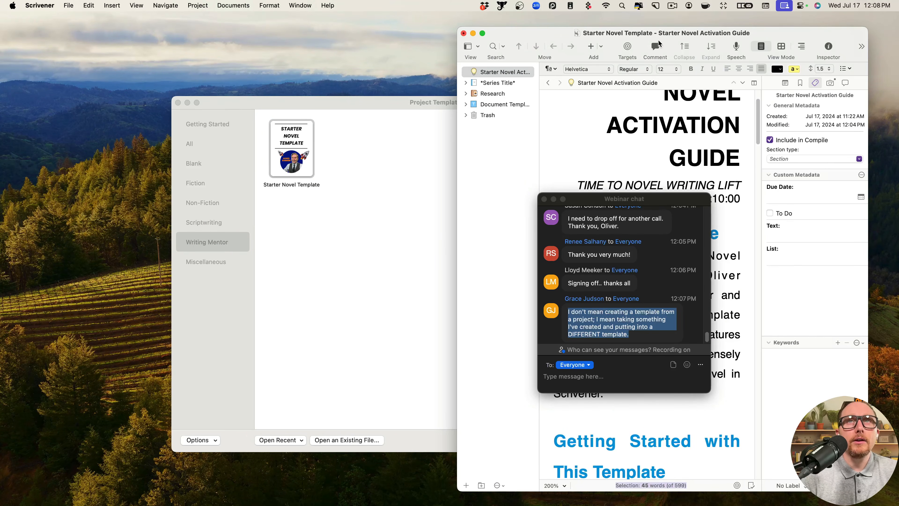
left_click_drag(662, 36, 231, 66)
left_click(478, 133)
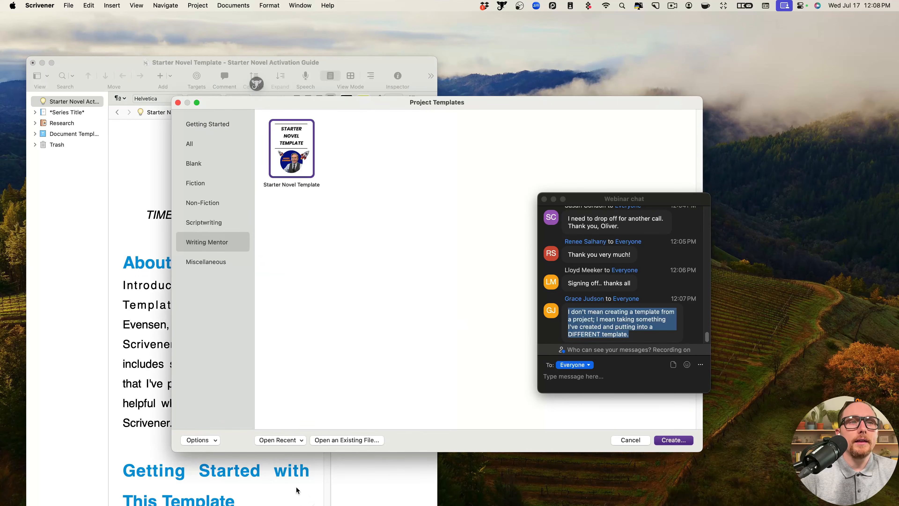
- Open the recent project Blank Project.scriv, place its window beside Starter Novel Template and close the template chooser
left_click(288, 440)
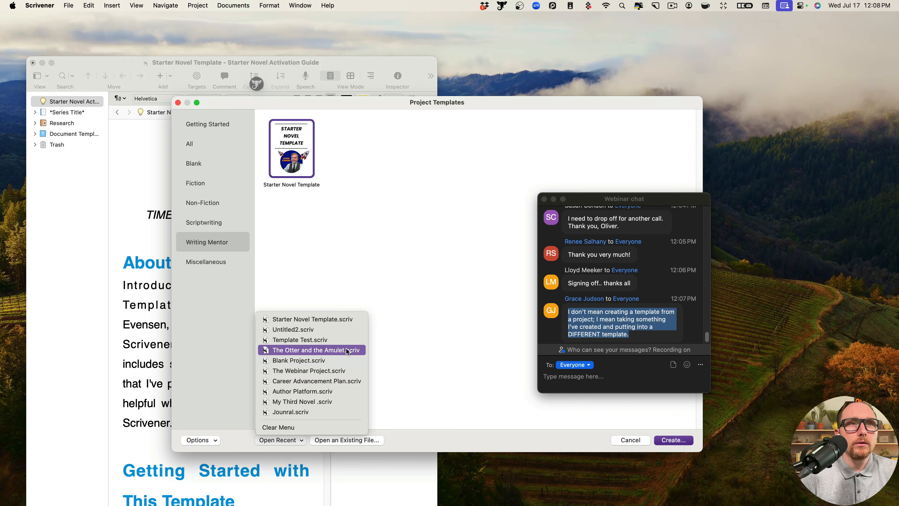
left_click(338, 360)
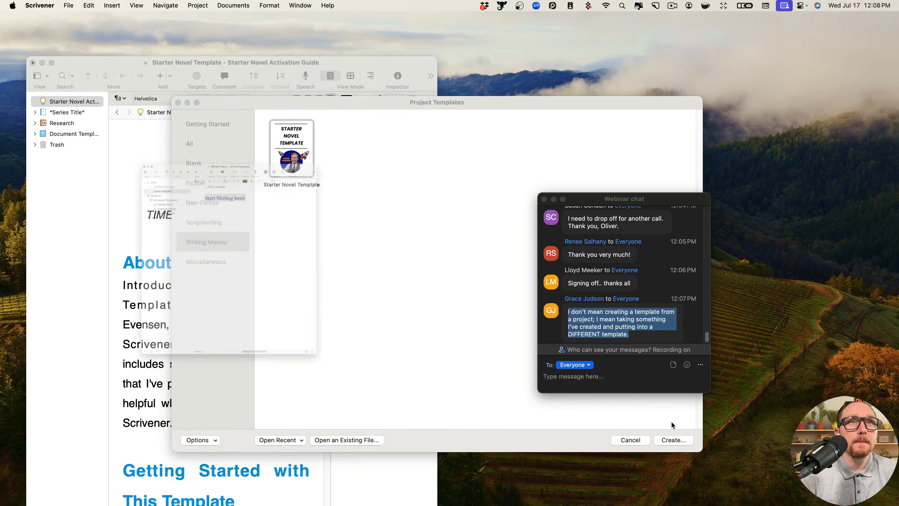
left_click_drag(213, 39, 633, 78)
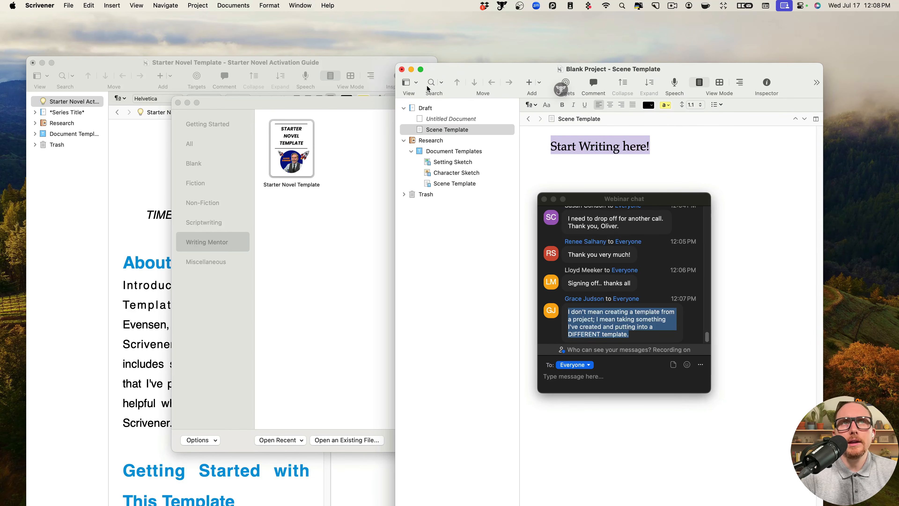
left_click(340, 211)
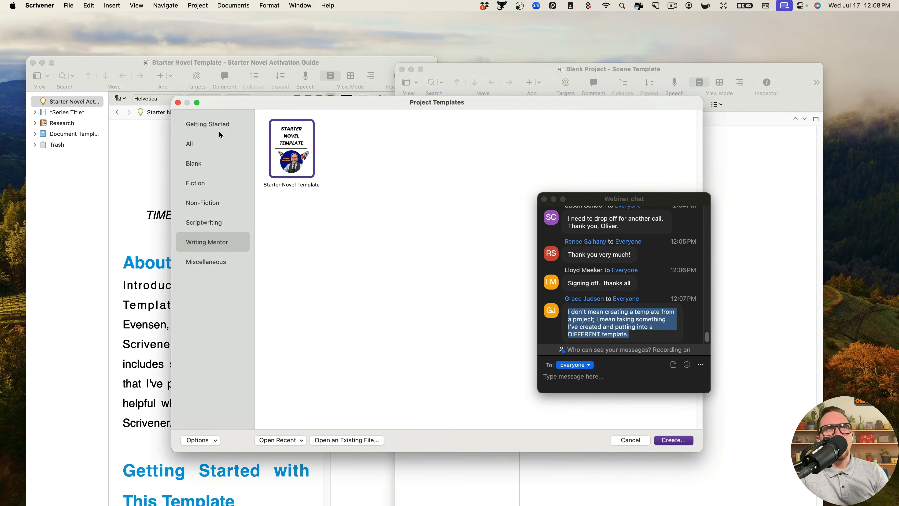
left_click(178, 103)
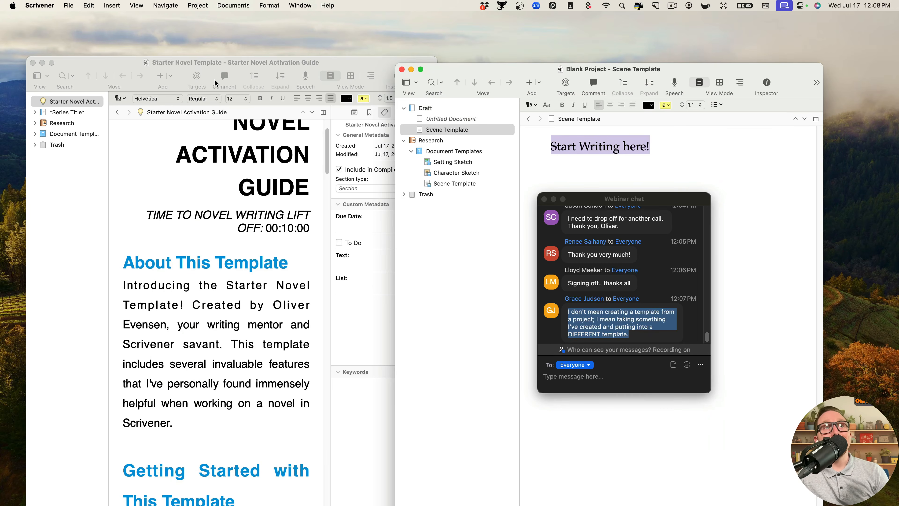
left_click(185, 65)
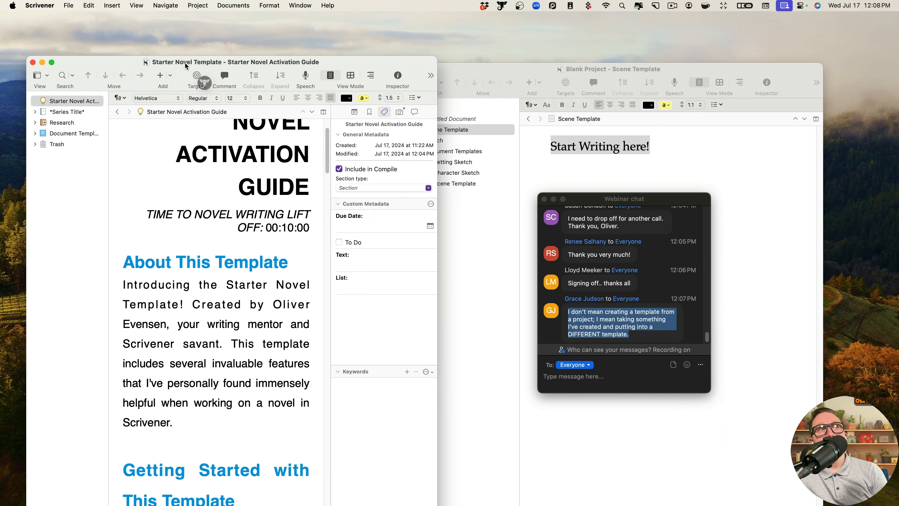
- Rename the Setting Sketch document template in Blank Project as THE NEW THING
left_click(679, 172)
left_click(464, 162)
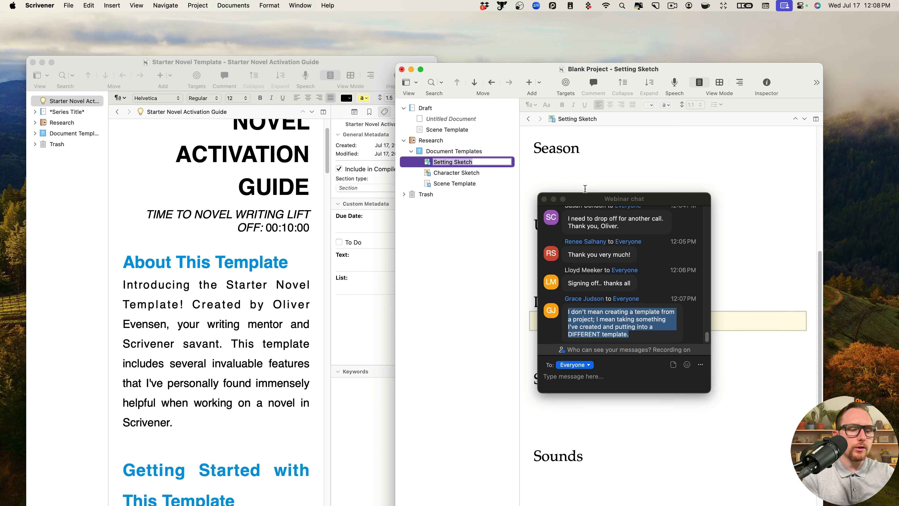
key("Return")
type("THE NEW THING")
key("Return")
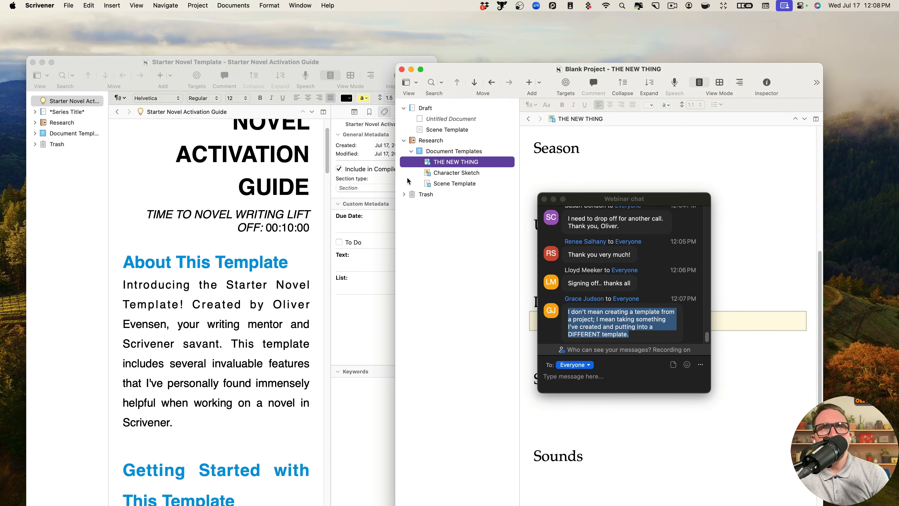
- Copy THE NEW THING into the Document Templates folder of Starter Novel Template and widen that project's binder to show full titles
left_click_drag(443, 162, 60, 136)
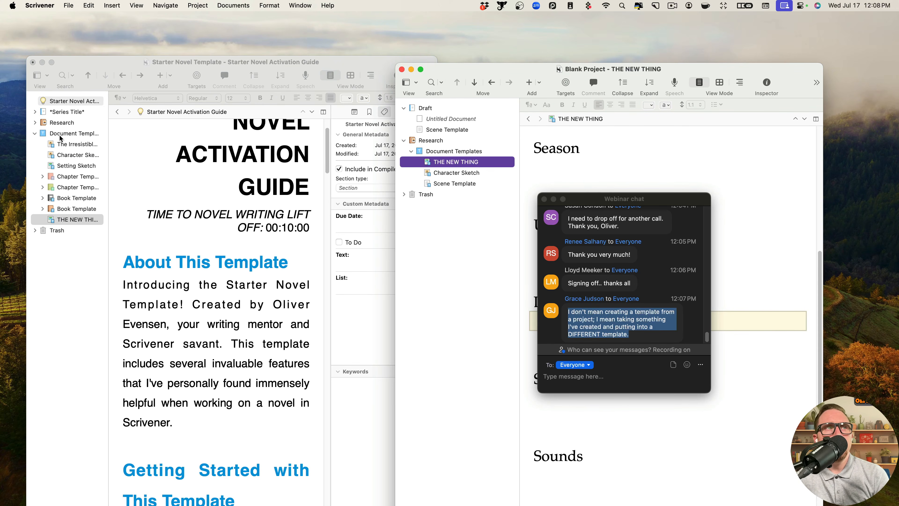
left_click(83, 221)
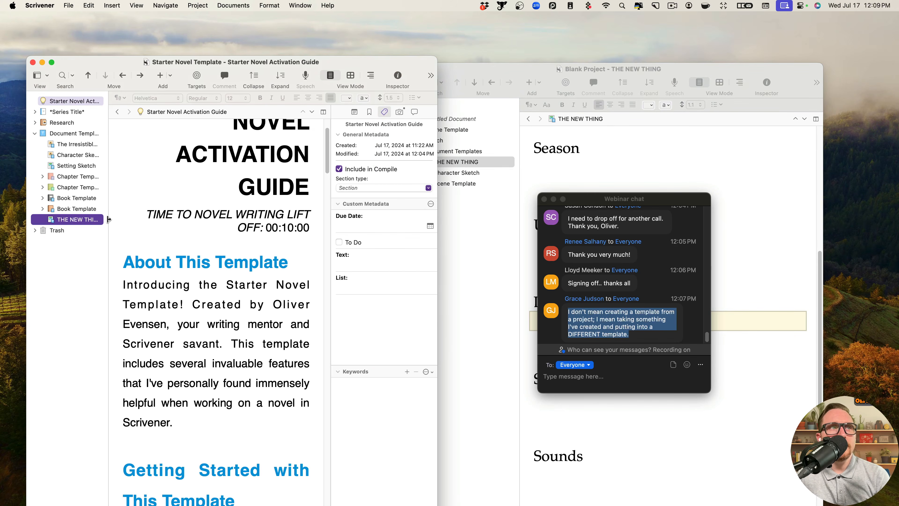
left_click_drag(108, 219, 151, 219)
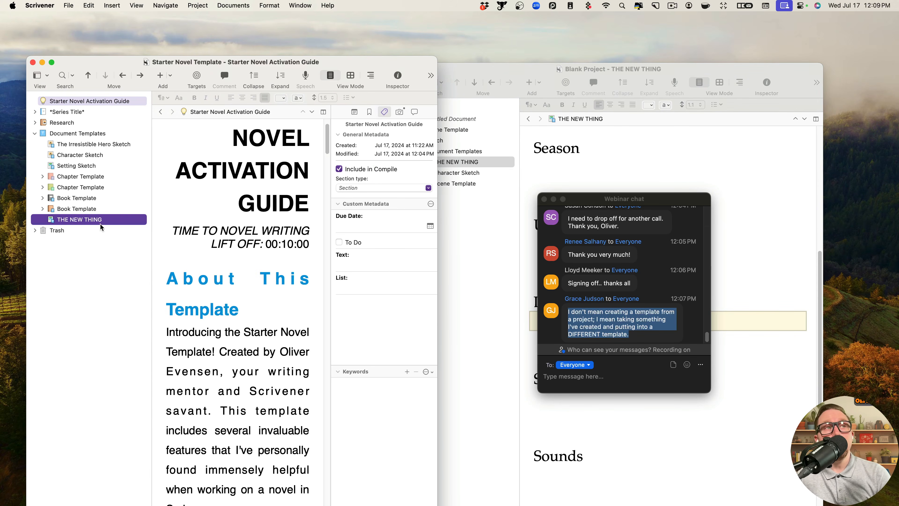
- Save the Starter Novel Template project as a template titled Starter Test Template in the Writing Mentor category with the Short Story (Pen) icon
left_click(68, 5)
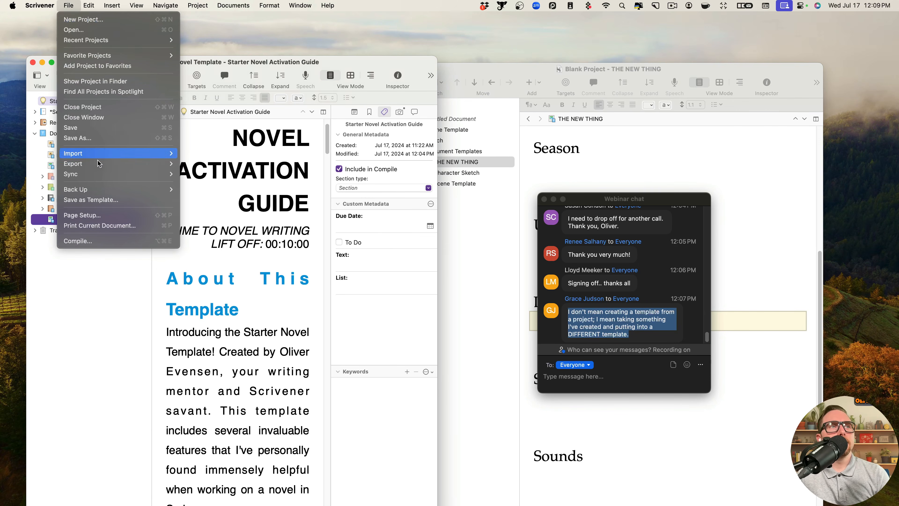
left_click(114, 201)
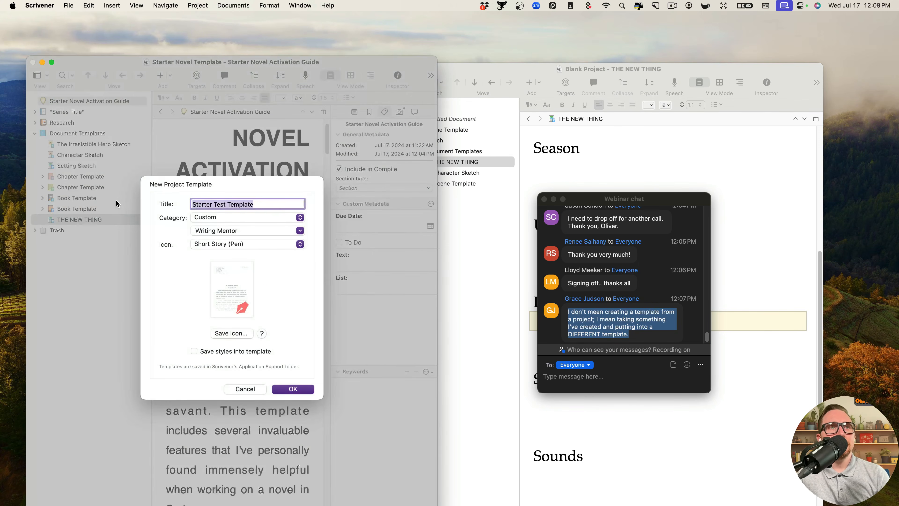
left_click(293, 388)
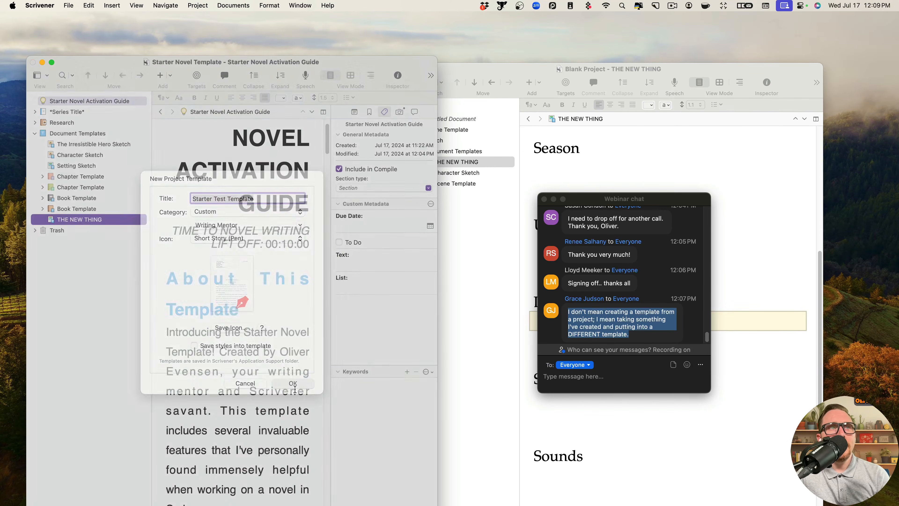
- Reopen the template-saving settings for Starter Novel Template, read and highlight the latest chat reply, and dismiss the settings without saving
left_click(66, 5)
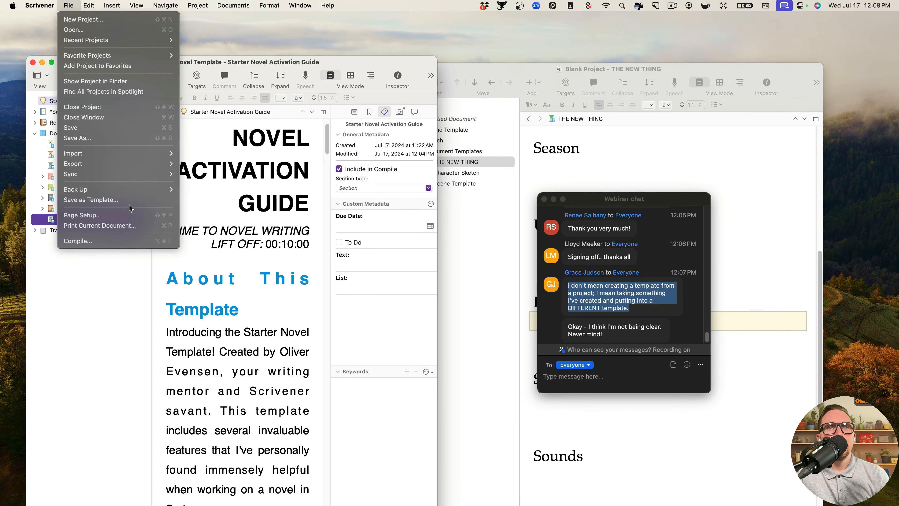
left_click(131, 200)
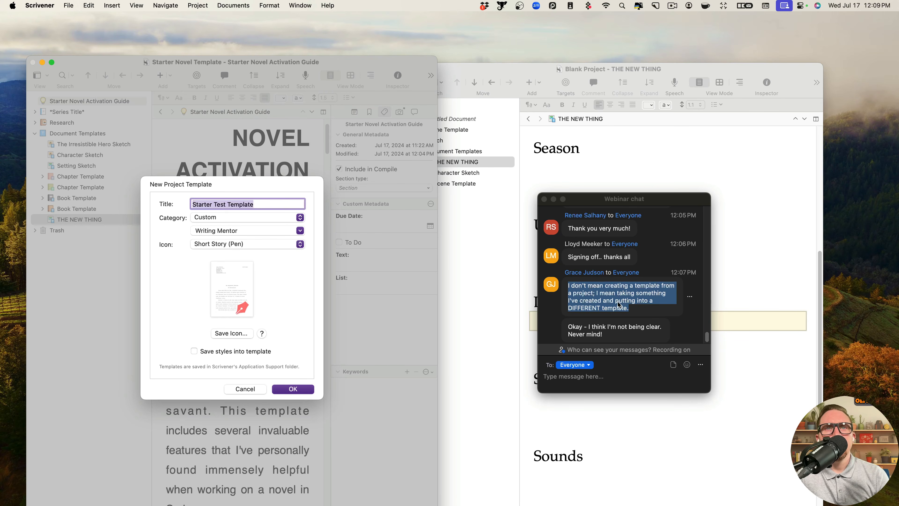
left_click(615, 338)
left_click_drag(615, 336, 561, 332)
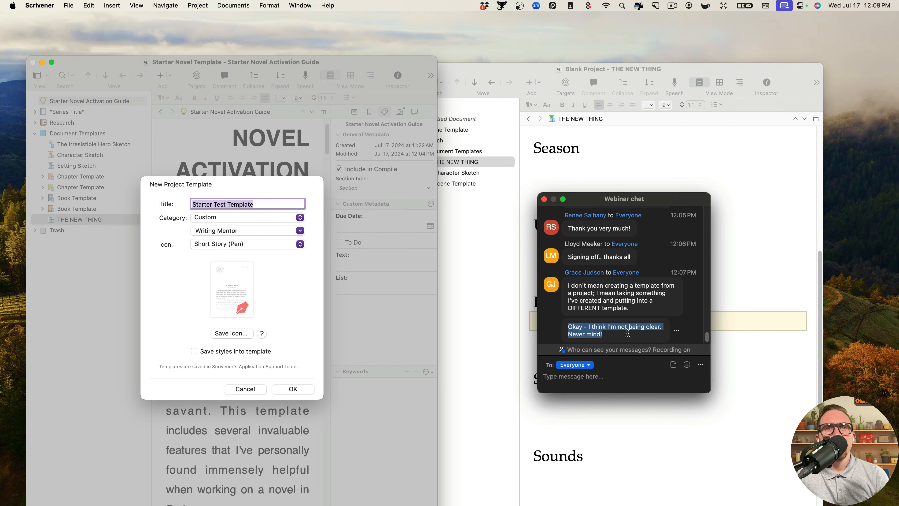
left_click(628, 333)
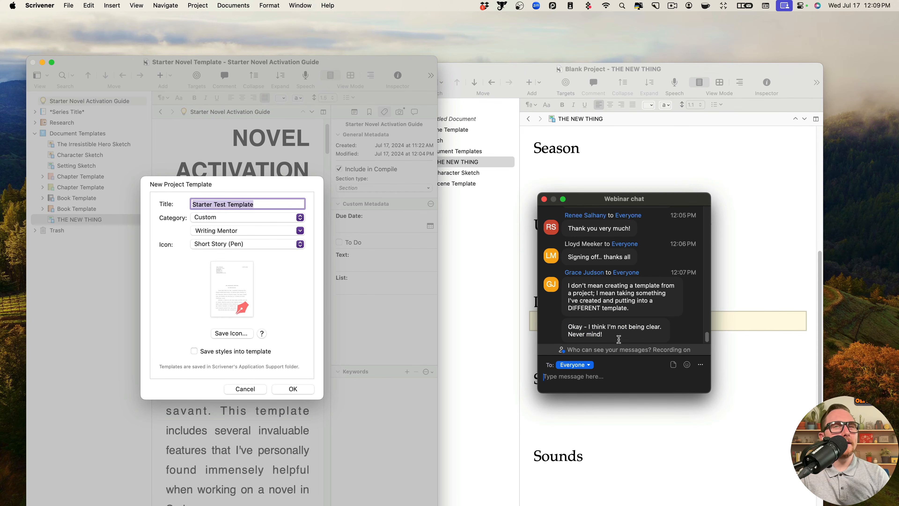
left_click(245, 389)
left_click(245, 388)
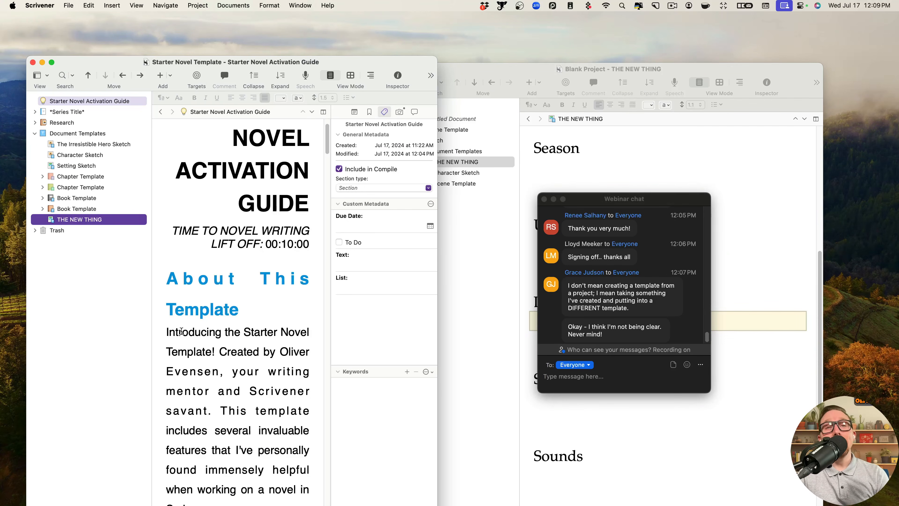
- View Blank Project's template-saving settings, highlight the chat question about moving a manuscript to a new template, and clear both windows away
left_click(468, 290)
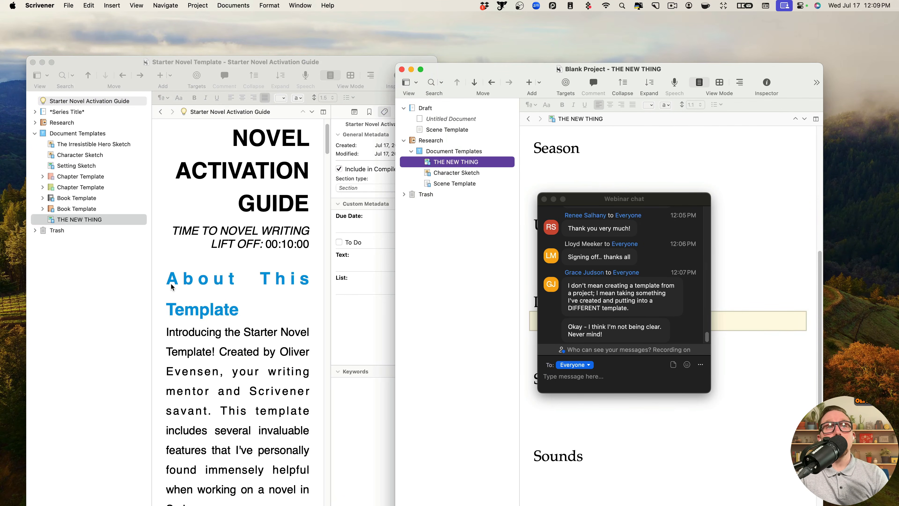
left_click(73, 7)
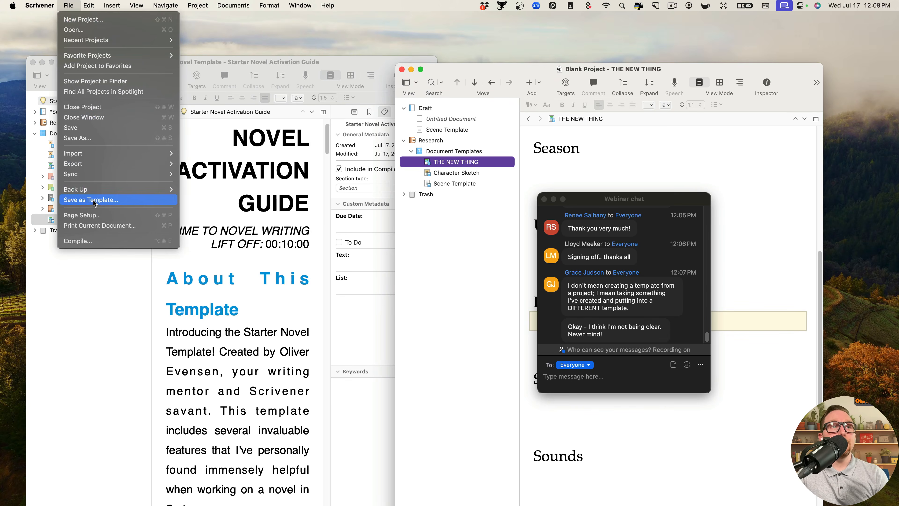
left_click(94, 201)
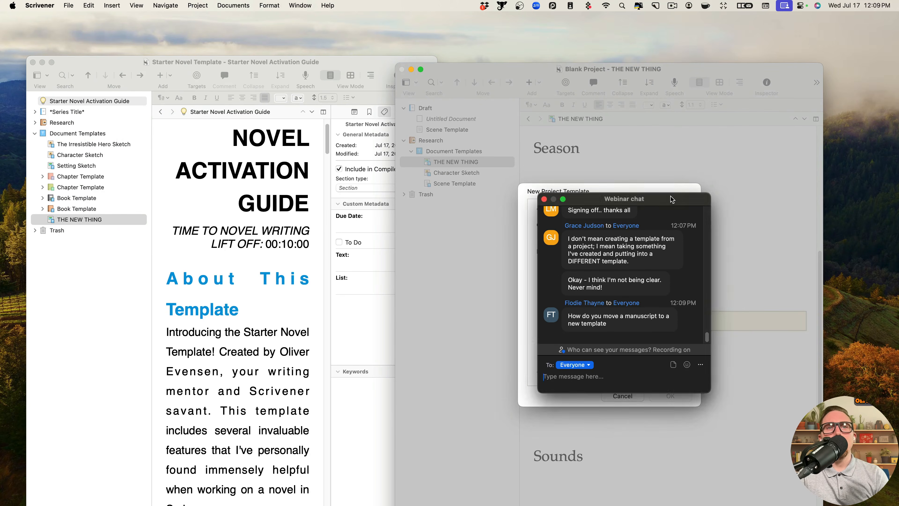
left_click_drag(665, 198, 468, 178)
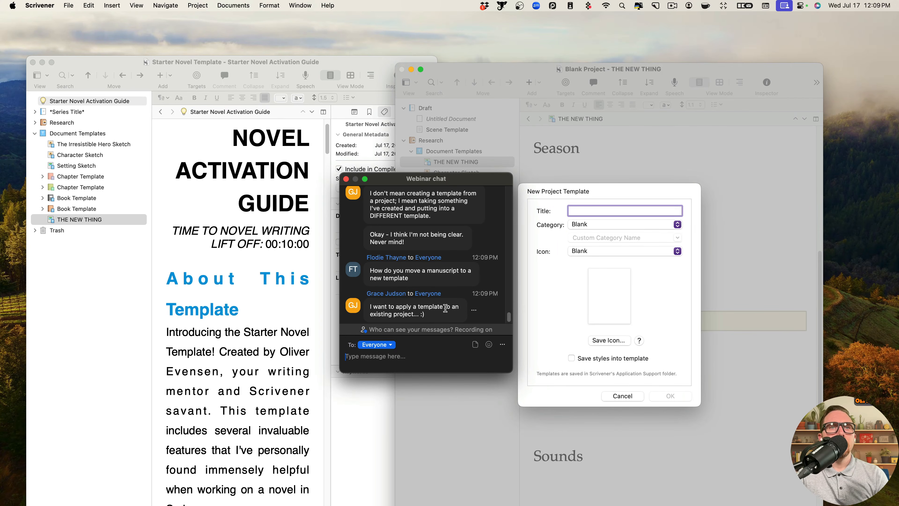
left_click_drag(414, 278, 366, 272)
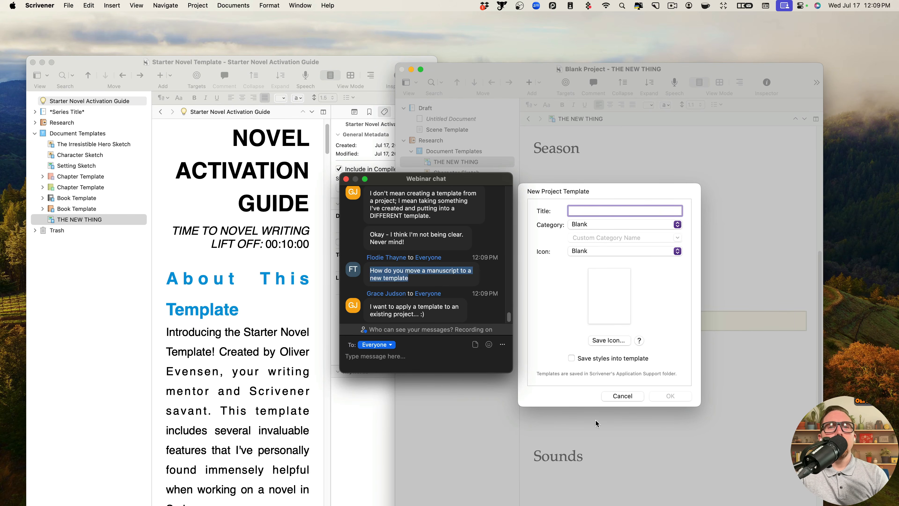
left_click(622, 396)
left_click_drag(417, 176, 898, 213)
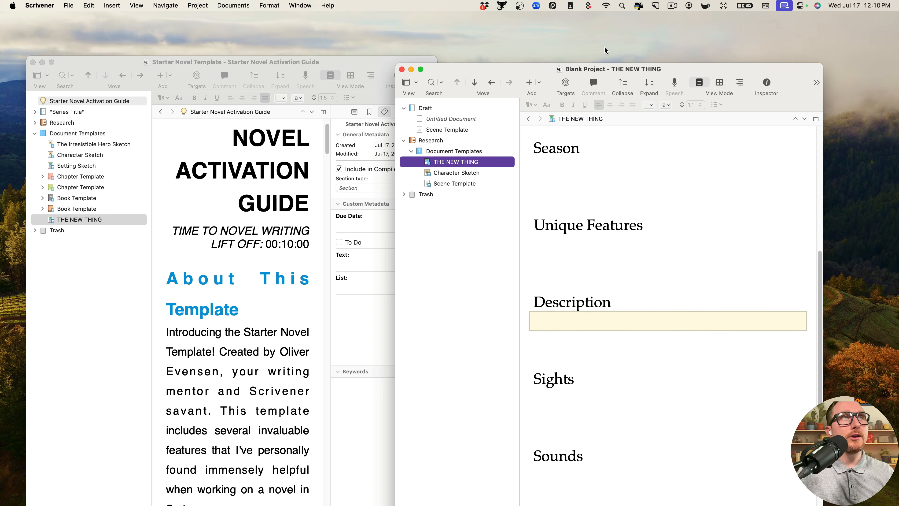
- Browse the template chooser's categories, comparing the Fiction category's Novel templates with the Writing Mentor category's Starter Novel Template, and close the chooser
left_click(68, 5)
left_click(81, 20)
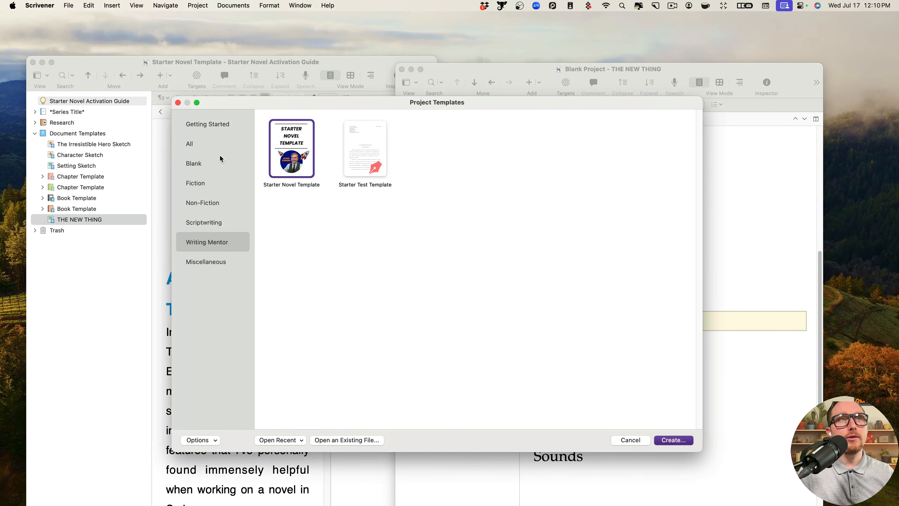
left_click(211, 166)
left_click(200, 143)
left_click(205, 125)
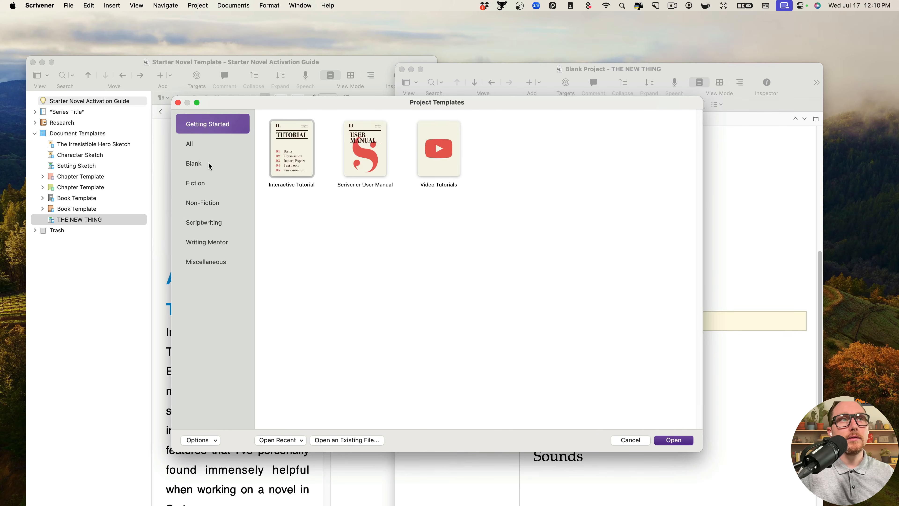
left_click(209, 182)
left_click(300, 163)
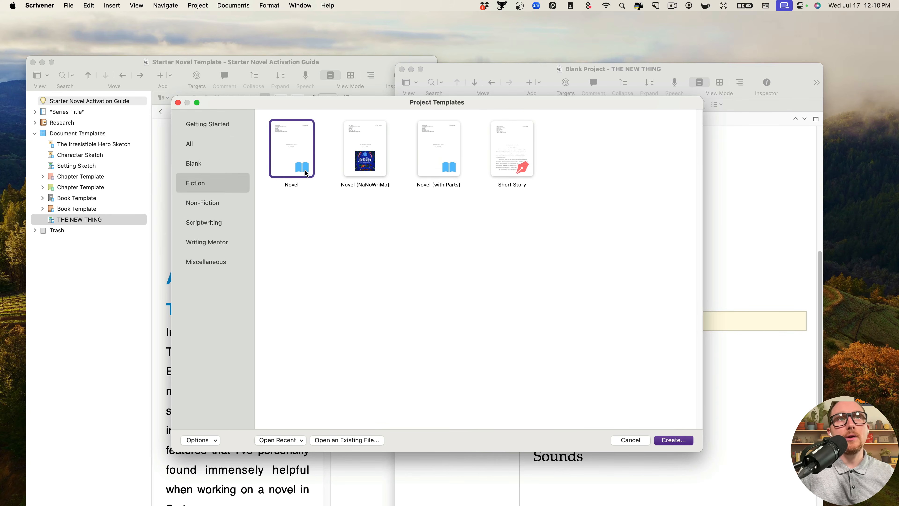
left_click(443, 166)
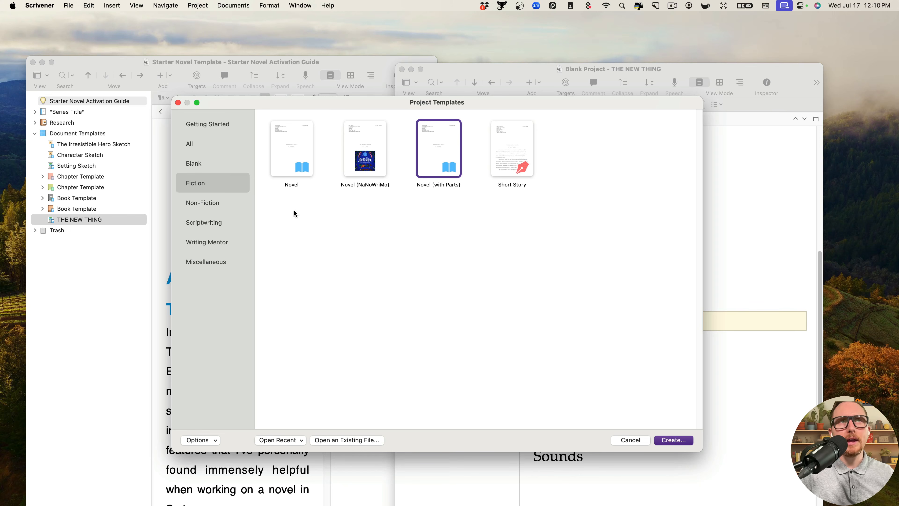
left_click(294, 173)
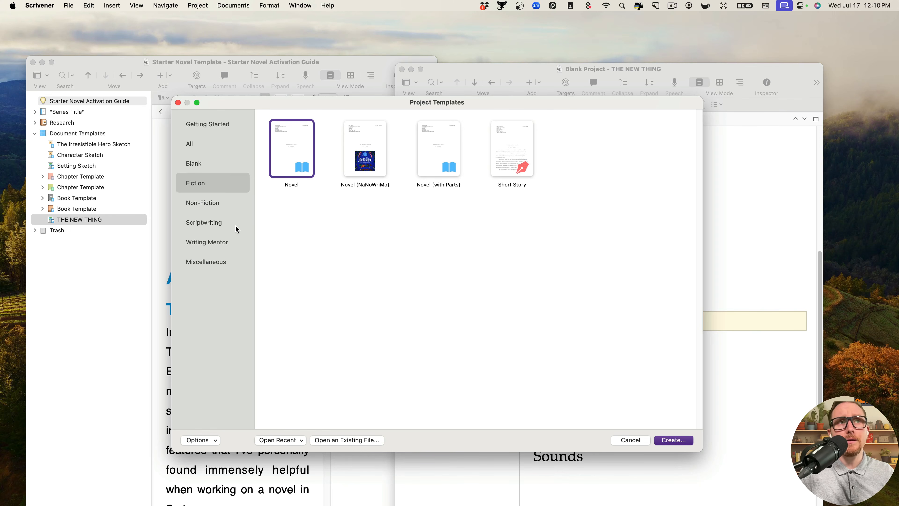
left_click(226, 240)
left_click(306, 156)
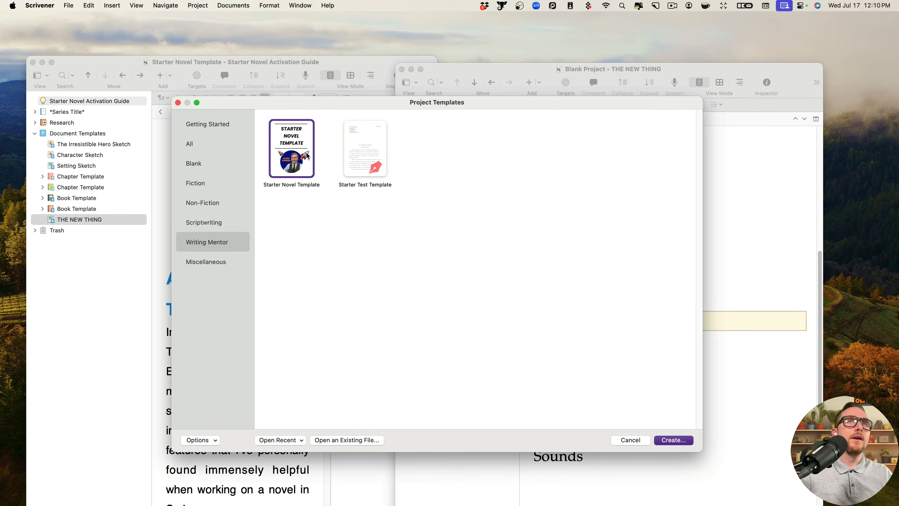
left_click(178, 103)
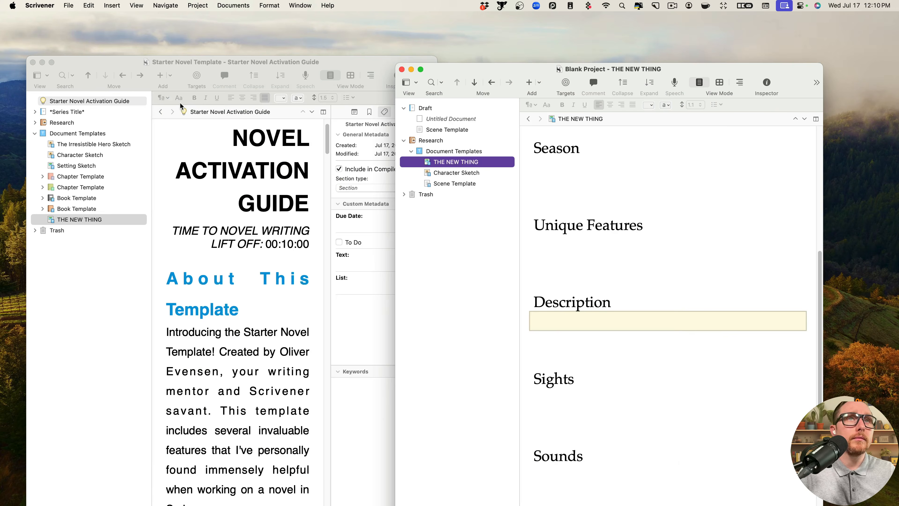
- Close Blank Project and open the recent project The Otter and the Amulet.scriv
left_click(402, 70)
left_click(68, 5)
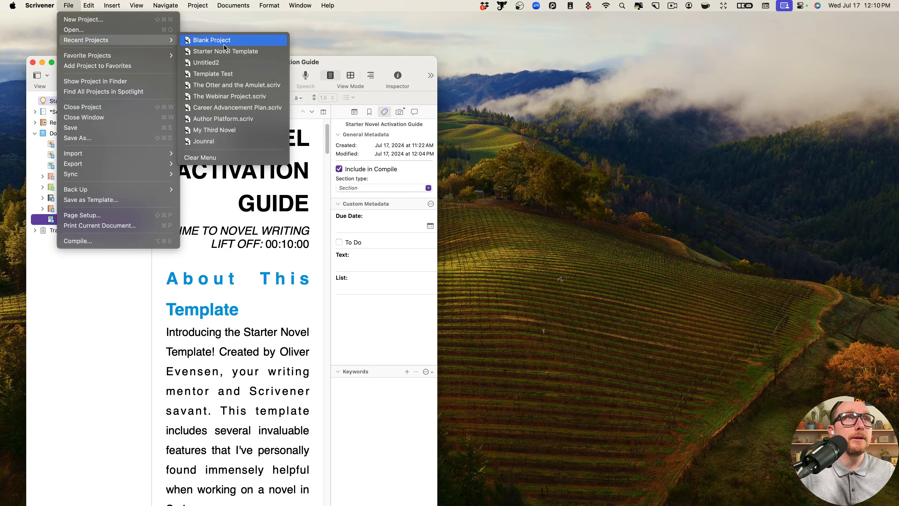
mouse_move(148, 40)
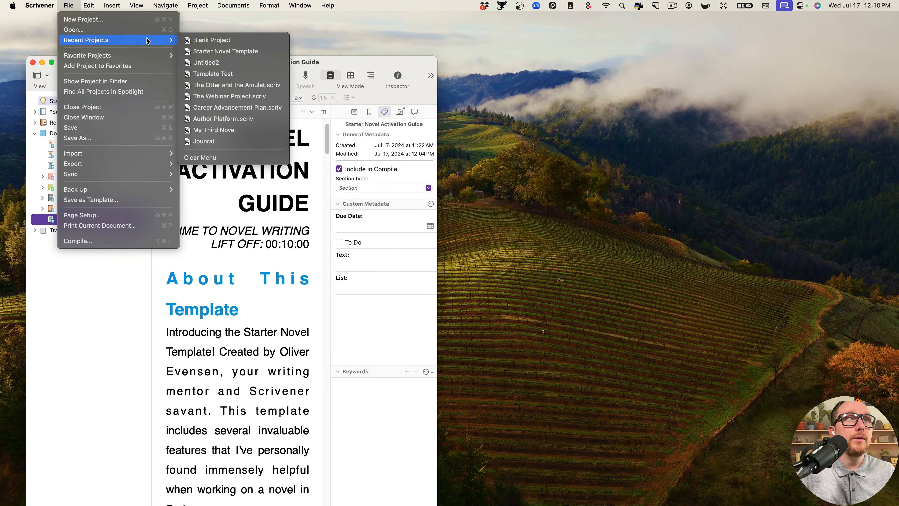
left_click(242, 86)
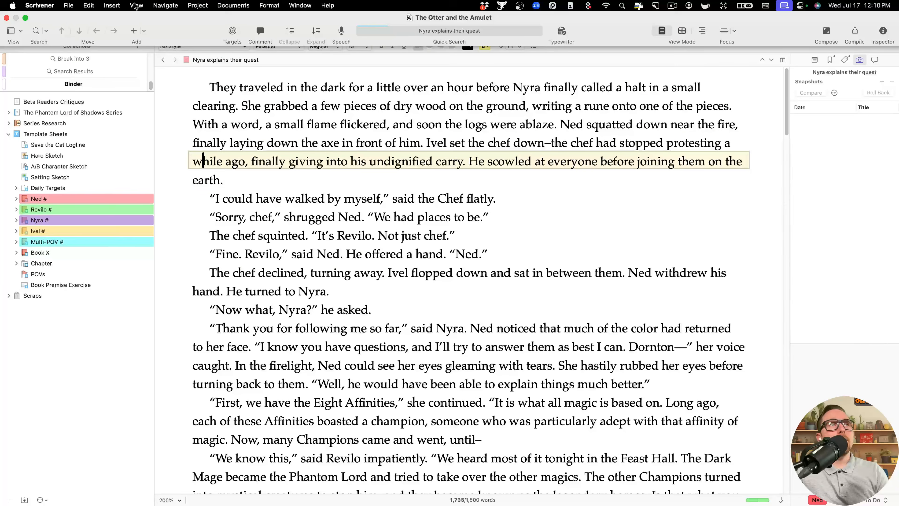
- Shrink The Otter and the Amulet's window so Starter Novel Template shows beside it, and collapse Starter Novel Template's Document Templates folder
left_click(25, 17)
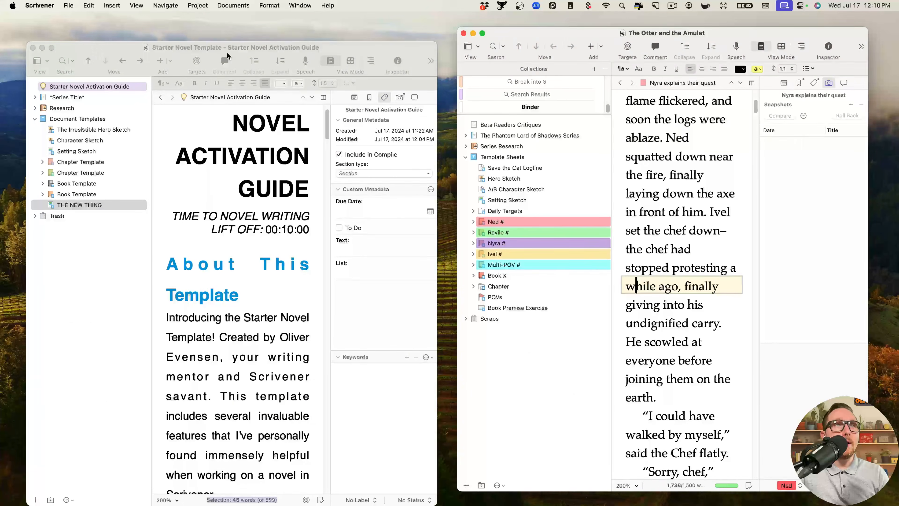
mouse_move(227, 53)
left_mouse_down()
mouse_move(215, 53)
mouse_move(226, 53)
left_mouse_up()
left_click(35, 119)
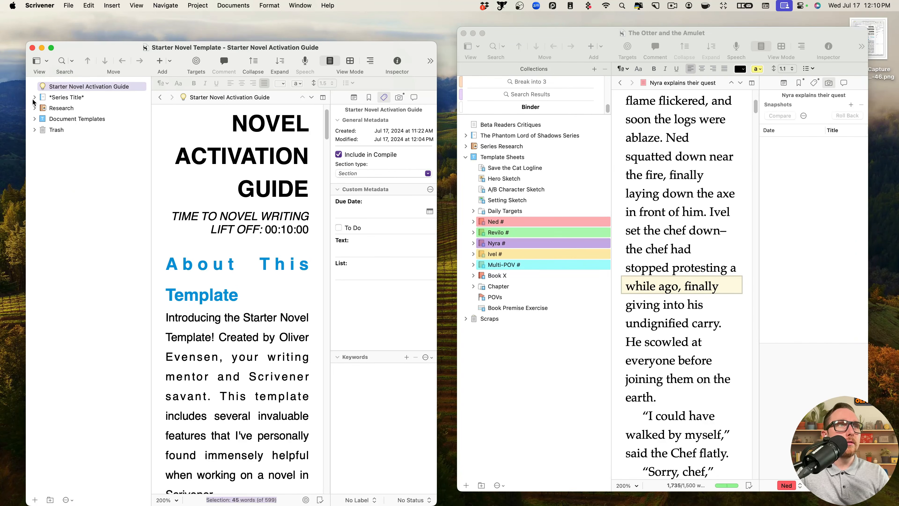
- Import the Scrivener project The Otter and the Amulet.scriv from Dropbox's Apps/Scrivener folder into Starter Novel Template
left_click(69, 6)
mouse_move(107, 155)
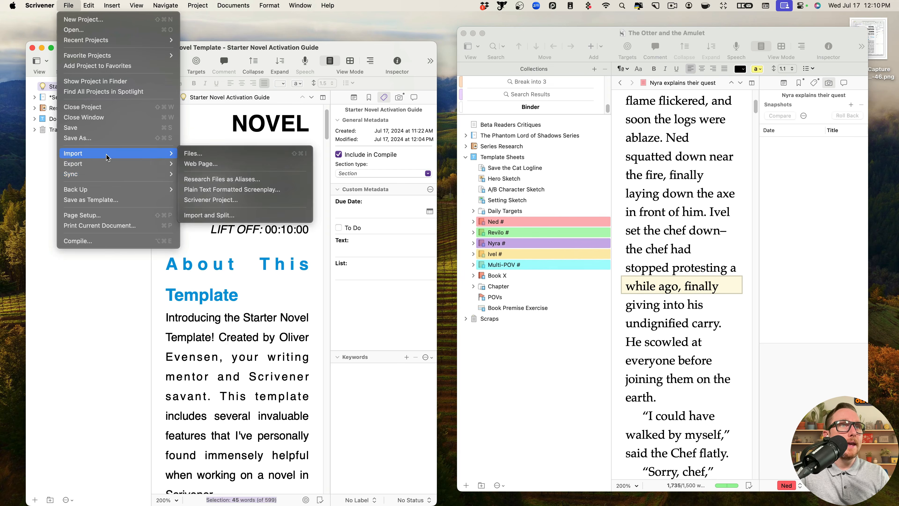
left_click(250, 201)
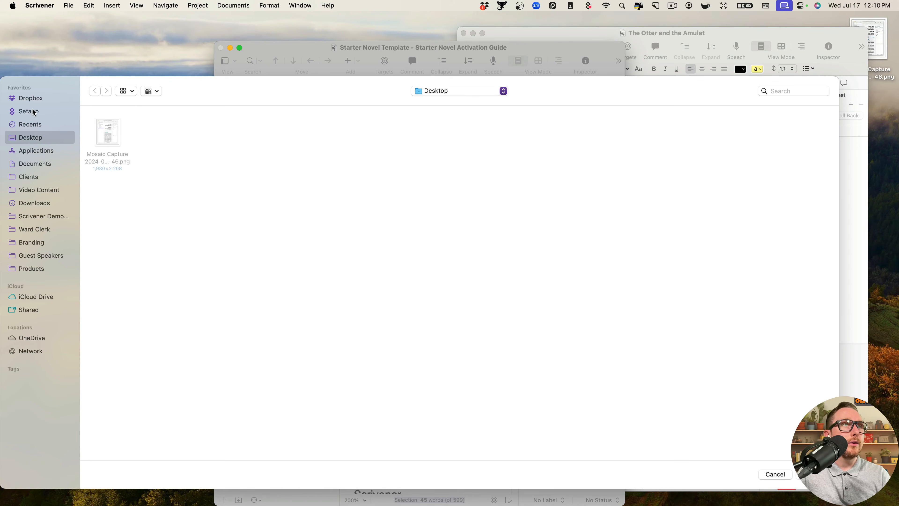
left_click(38, 99)
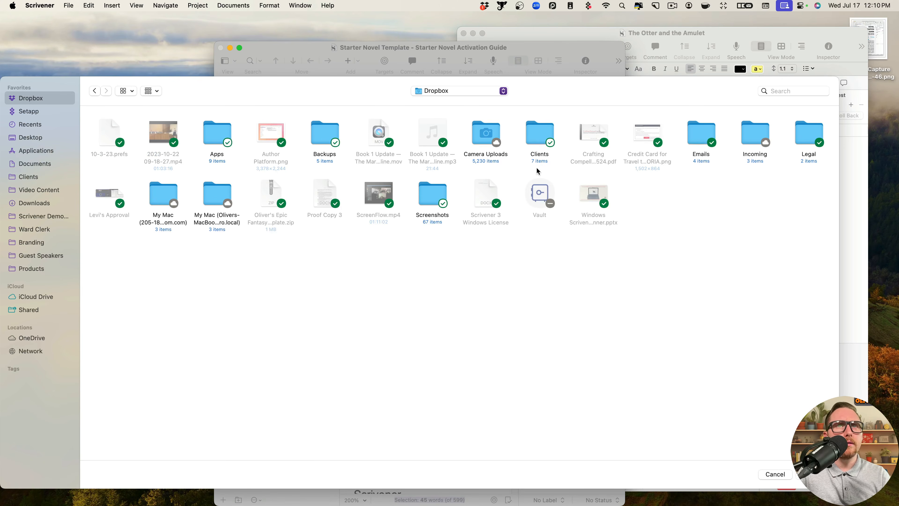
double_click(209, 140)
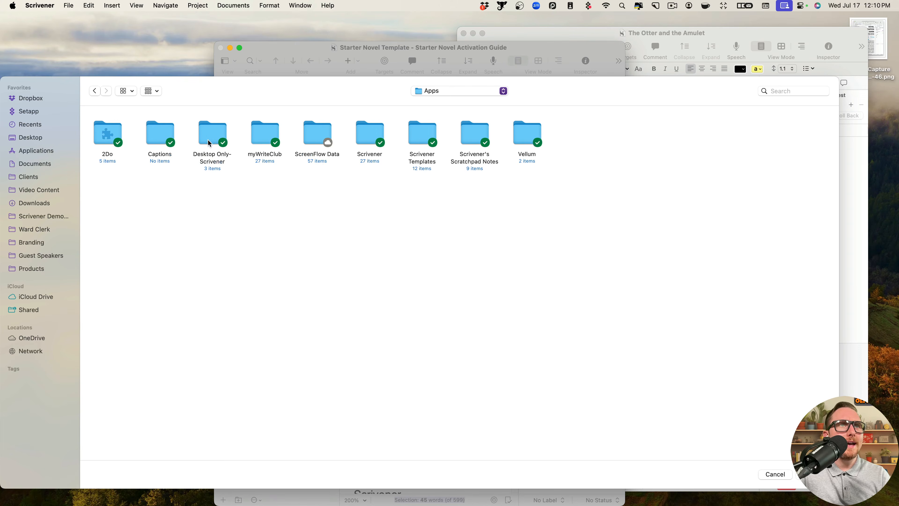
double_click(375, 139)
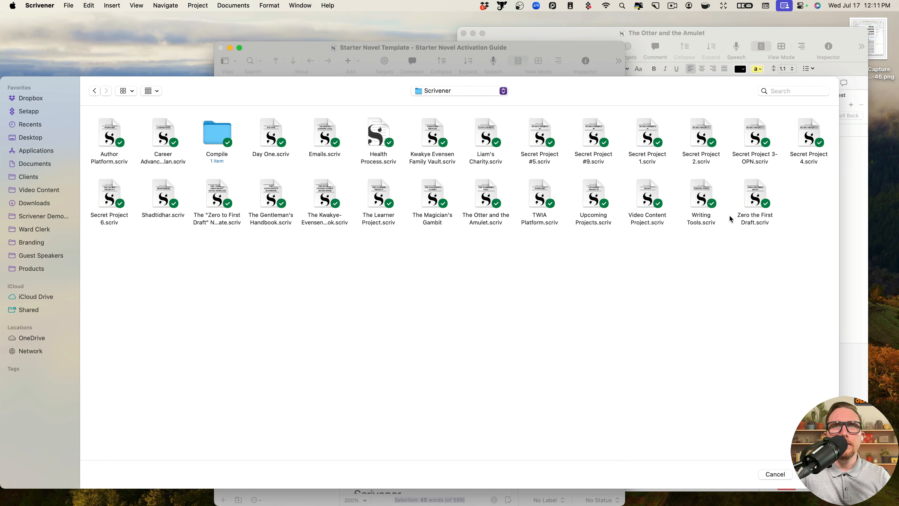
left_click(467, 213)
left_click(792, 478)
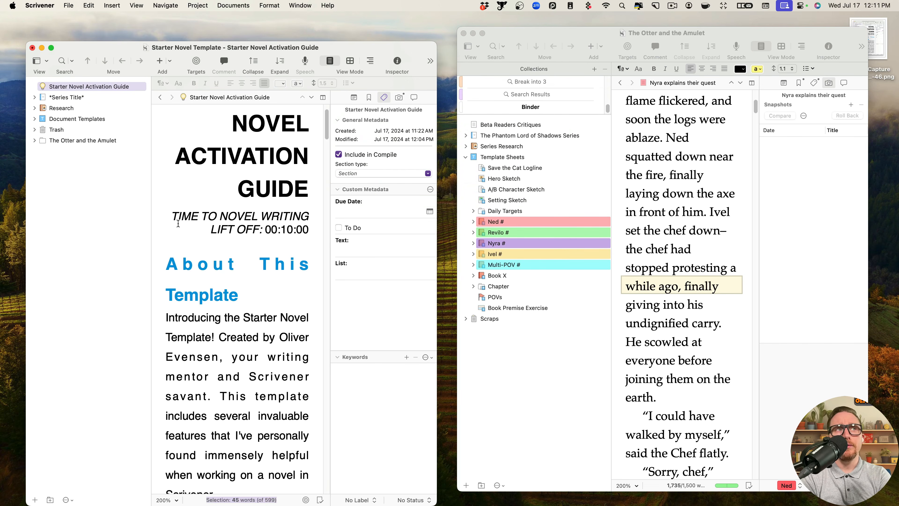
- Examine the imported The Otter and the Amulet folder, including Beta Readers Critiques and the Phantom Lord of Shadows series, and collapse it again
left_click(35, 140)
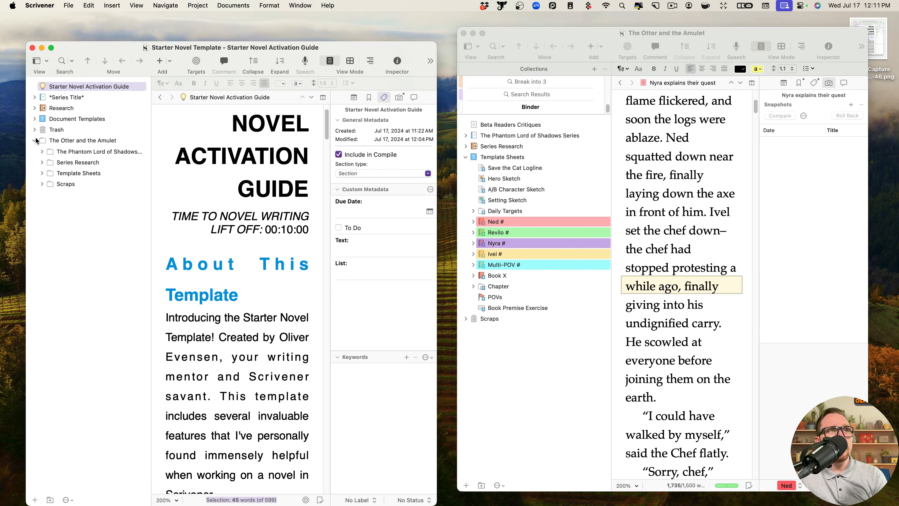
left_click(60, 152)
left_click(42, 162)
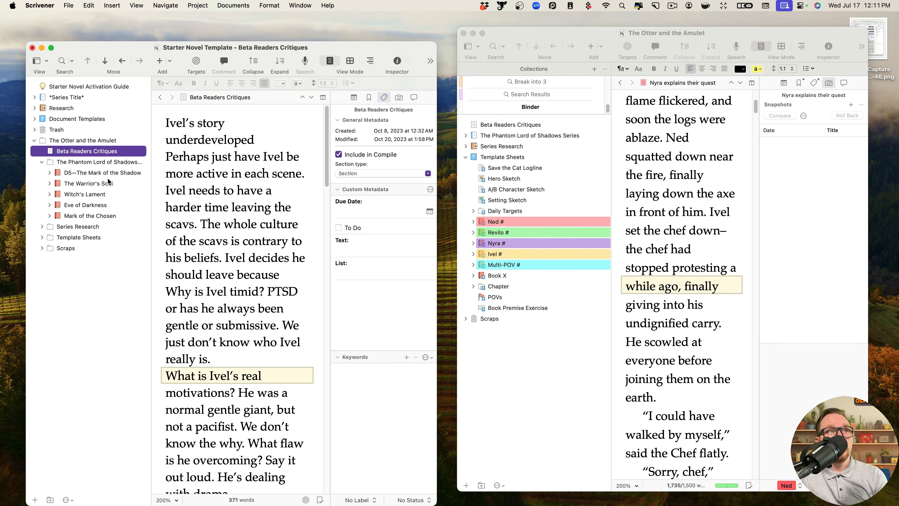
left_click(42, 162)
left_click(35, 140)
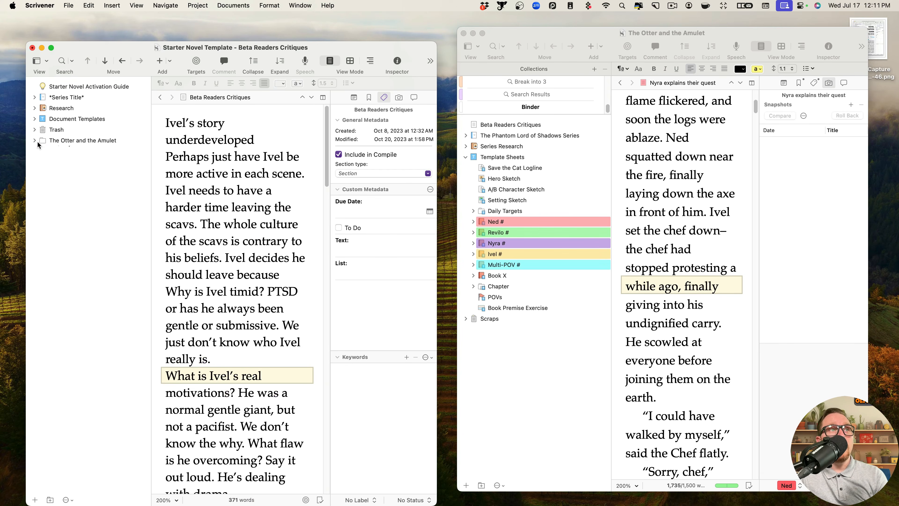
- Place both project windows side by side, collapsing Template Sheets and expanding The Phantom Lord of Shadows Series in The Otter and the Amulet
left_click_drag(313, 47, 410, 32)
left_click(466, 157)
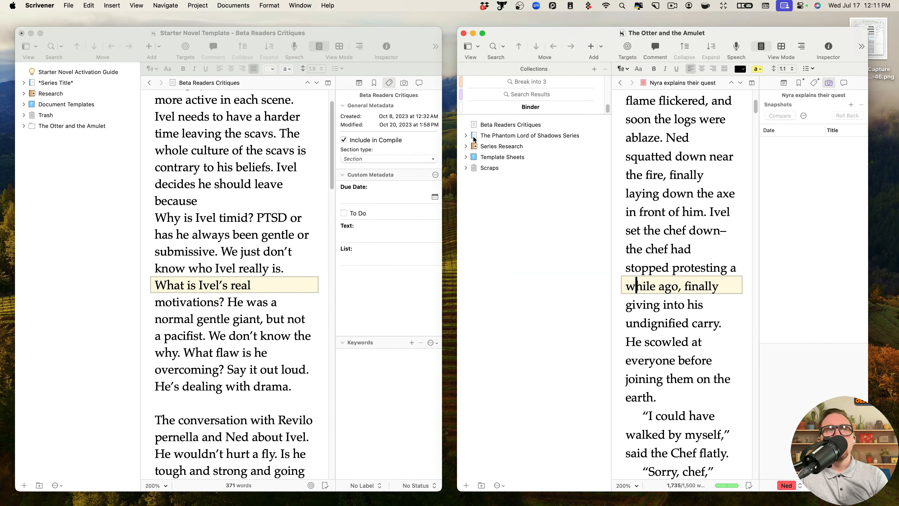
left_click(466, 135)
- Copy all five books, D5—The Mark of the Shadow through Mark of the Chosen, into Starter Novel Template's *Series Title* folder
left_click(532, 146)
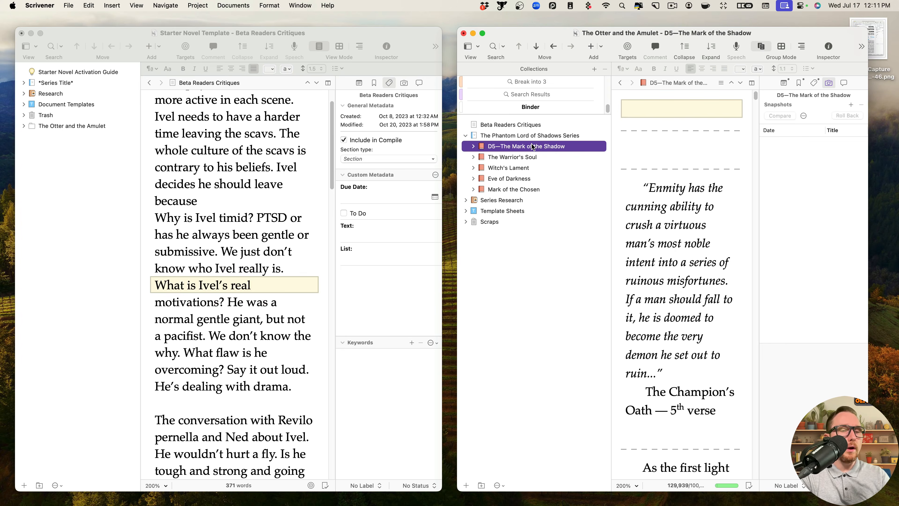
key("shift+Down")
key("shift+Down")
key("shift+Down")
key("shift+Down")
left_click_drag(535, 147, 75, 85)
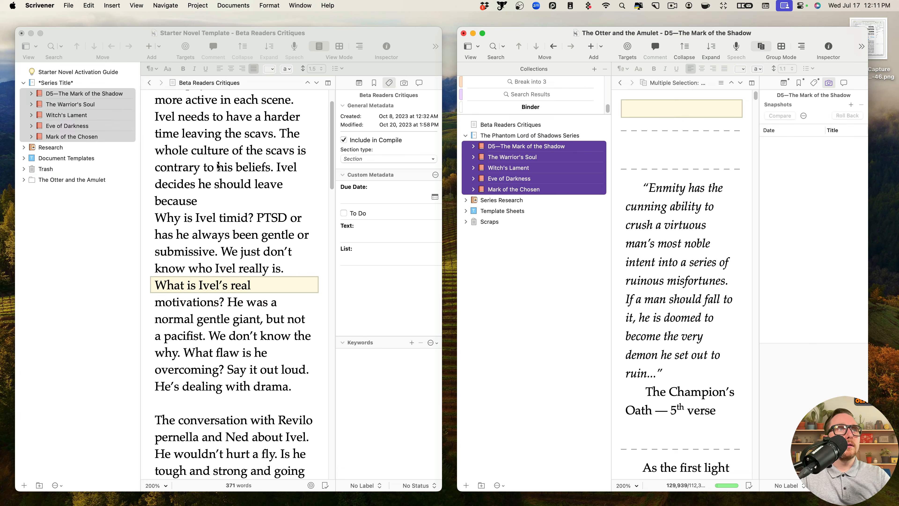
left_click(519, 178)
- View the new-project chooser's Writing Mentor templates from Starter Novel Template and close it without creating a project
left_click(81, 140)
left_click(69, 6)
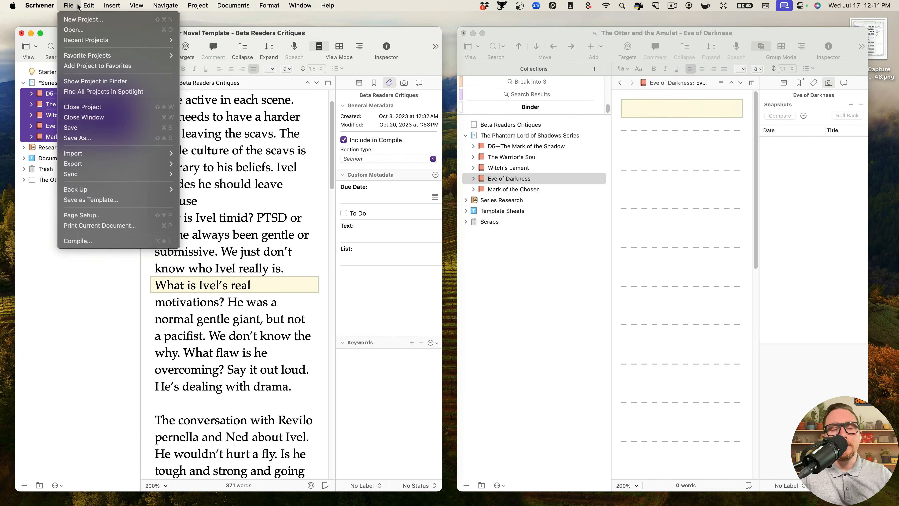
left_click(83, 19)
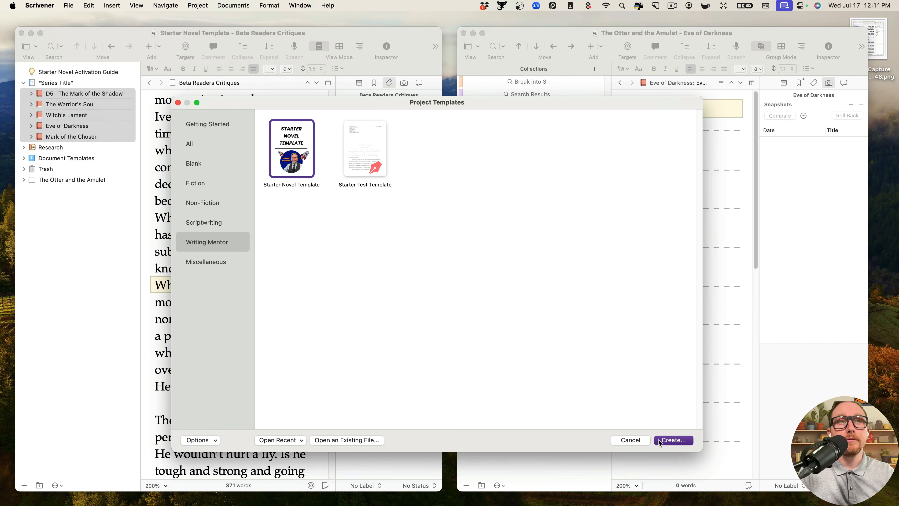
left_click(647, 445)
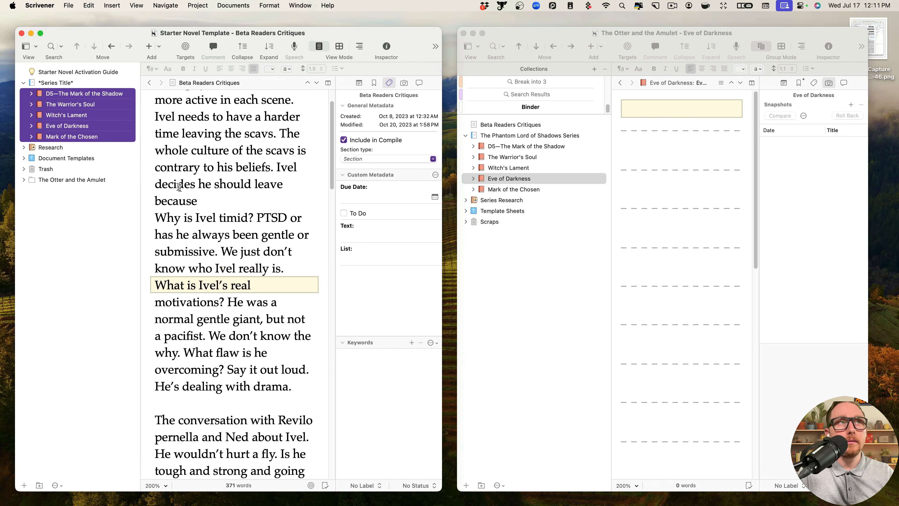
- Check the folder path of the Starter Novel Template project and view the contents of its imported The Otter and the Amulet folder
left_click(220, 36, "super")
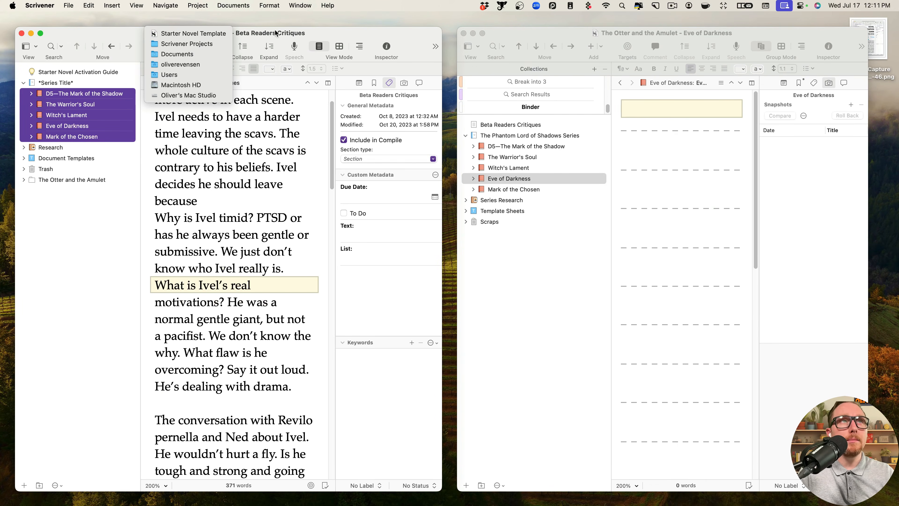
left_click(794, 173)
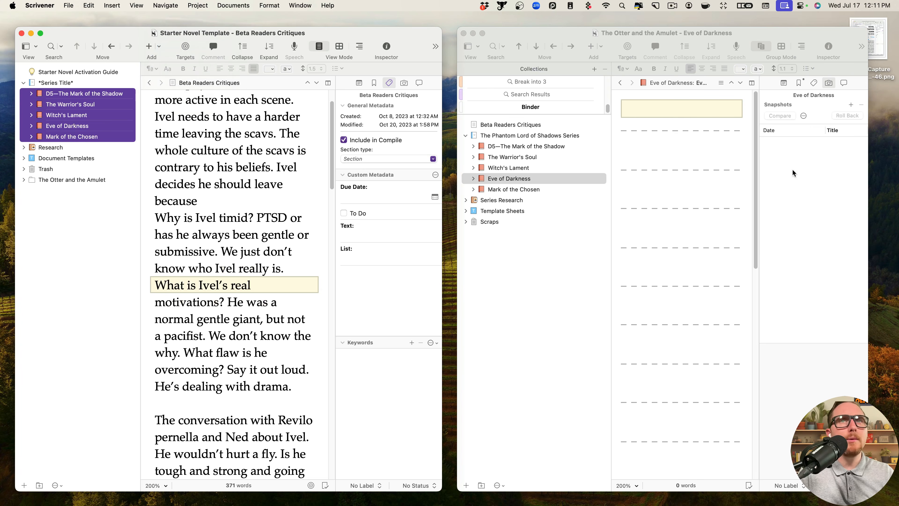
left_click(63, 179)
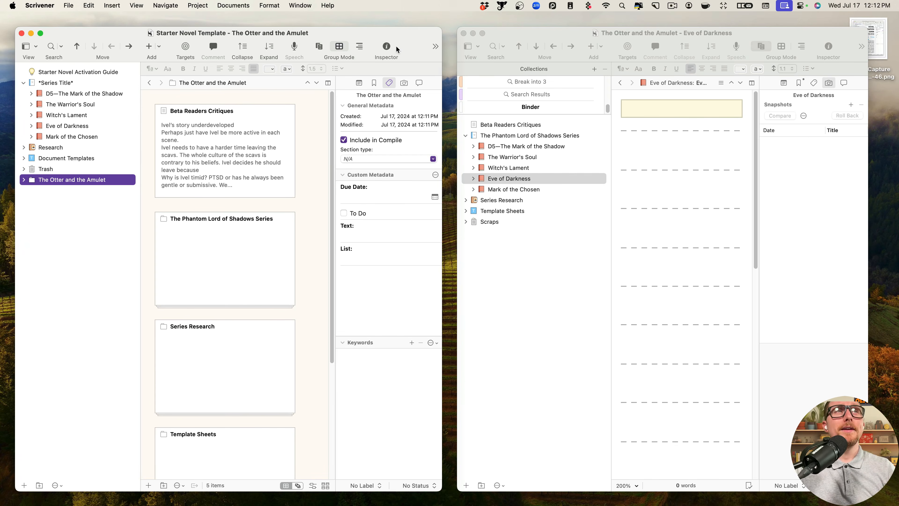
- Close Starter Novel Template, collapse the series folder in The Otter and the Amulet, and close that project too
left_click(21, 33)
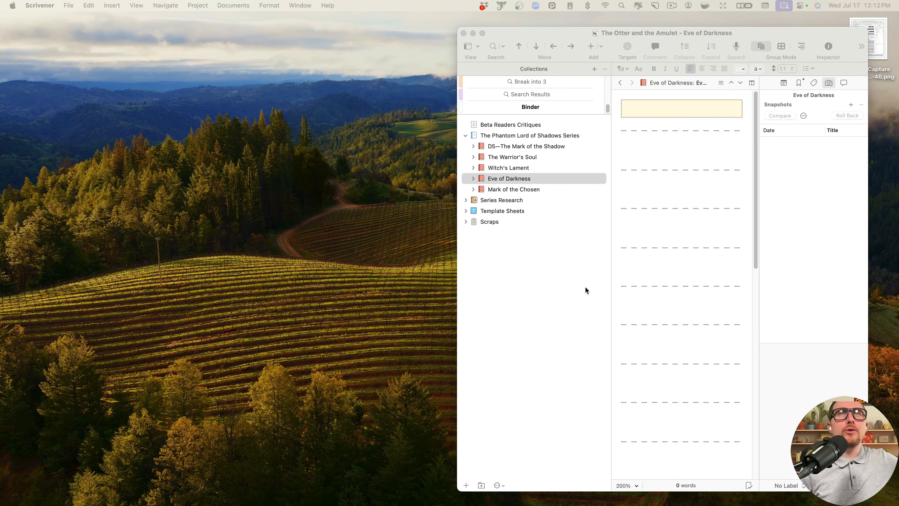
left_click_drag(702, 32, 547, 40)
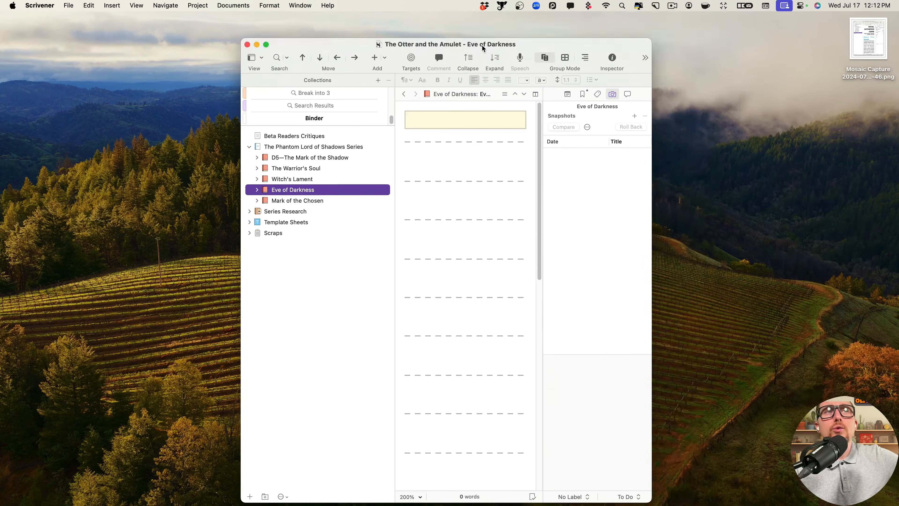
left_click(24, 135)
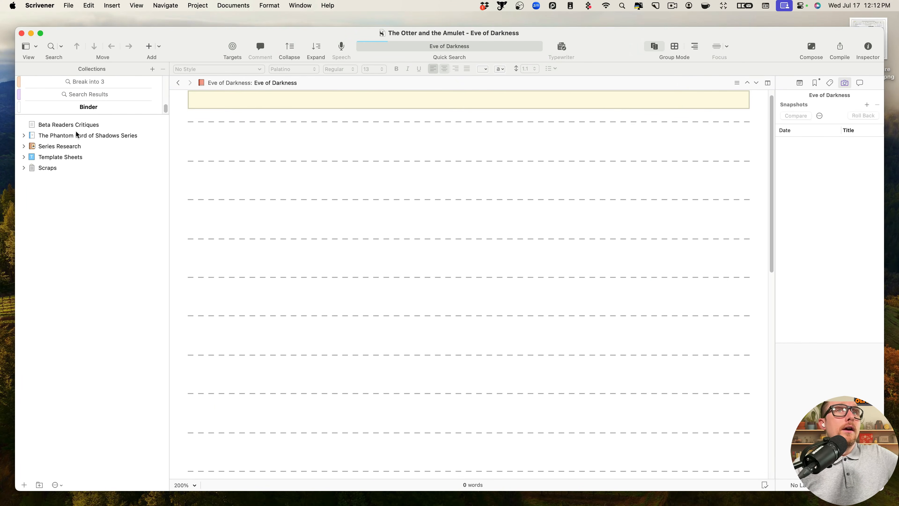
left_click(22, 33)
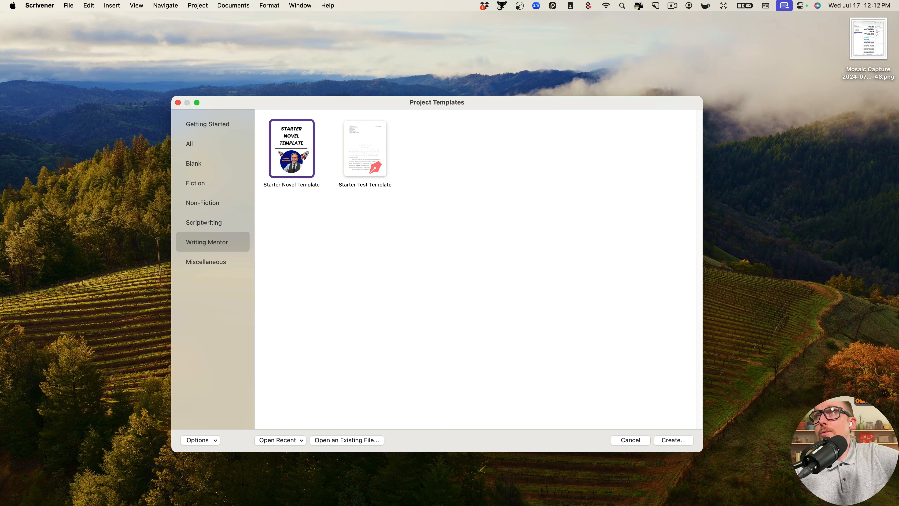
- Check the webinar's attendee list for raised hands and close the participants window
key("super+u")
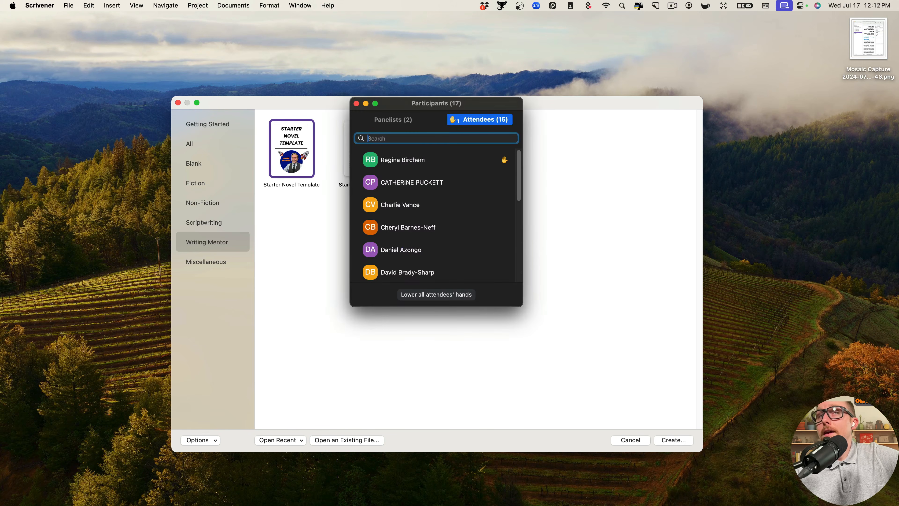
left_click(357, 104)
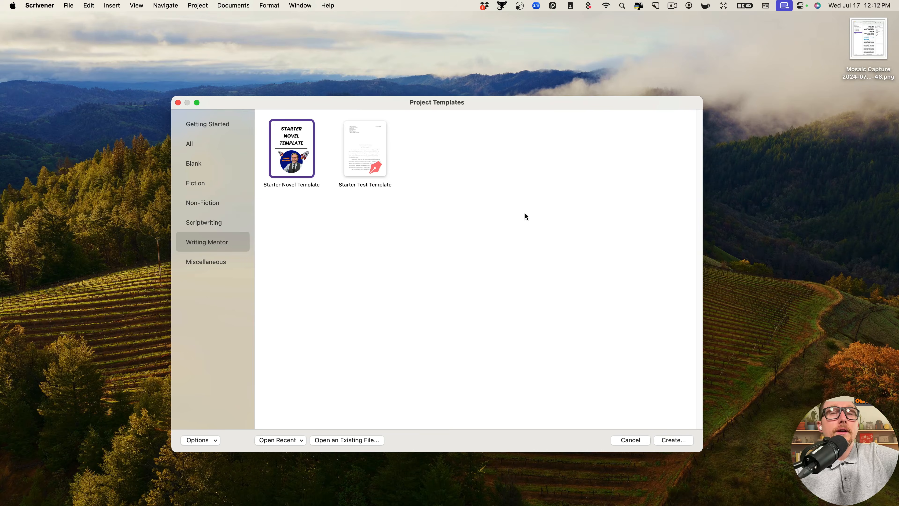